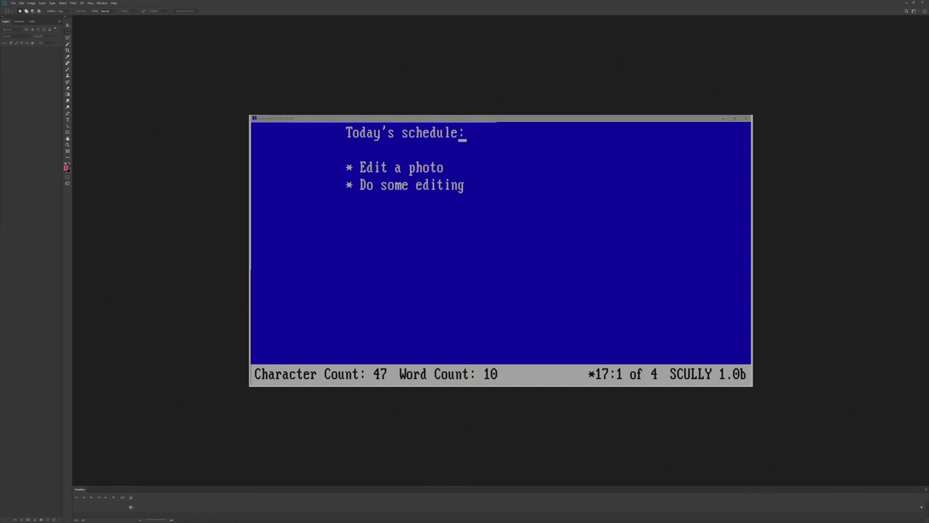
- Minimize the schedule note and open the first subfolder of DCIM on the camera's memory card in File Explorer
left_click(591, 166)
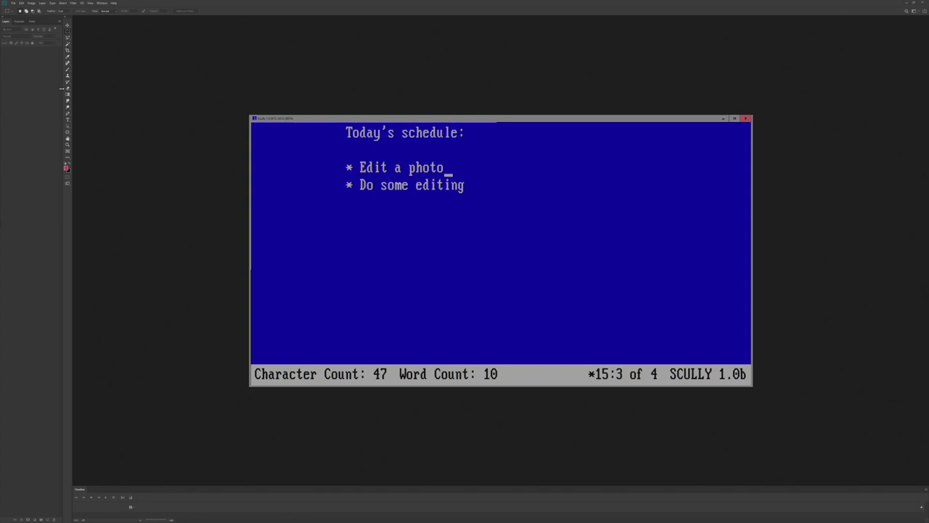
left_click(723, 118)
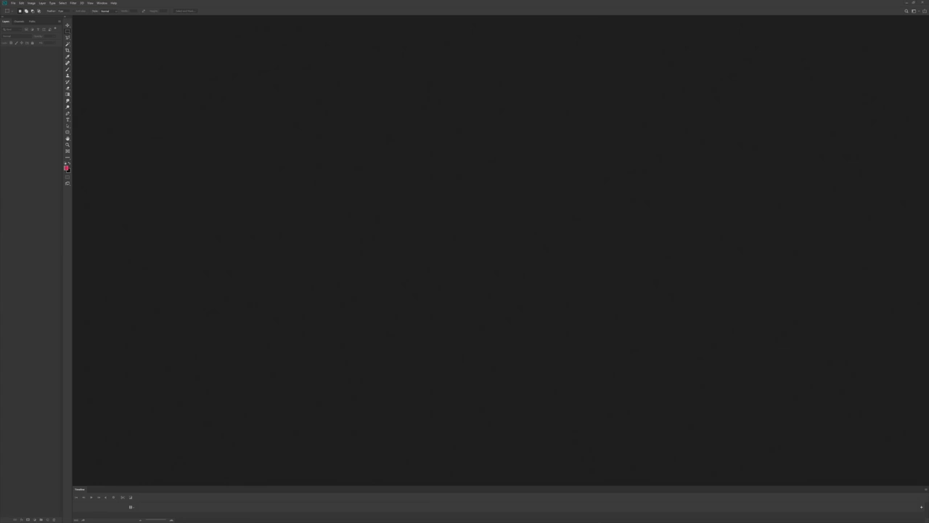
left_click_drag(928, 22, 472, 74)
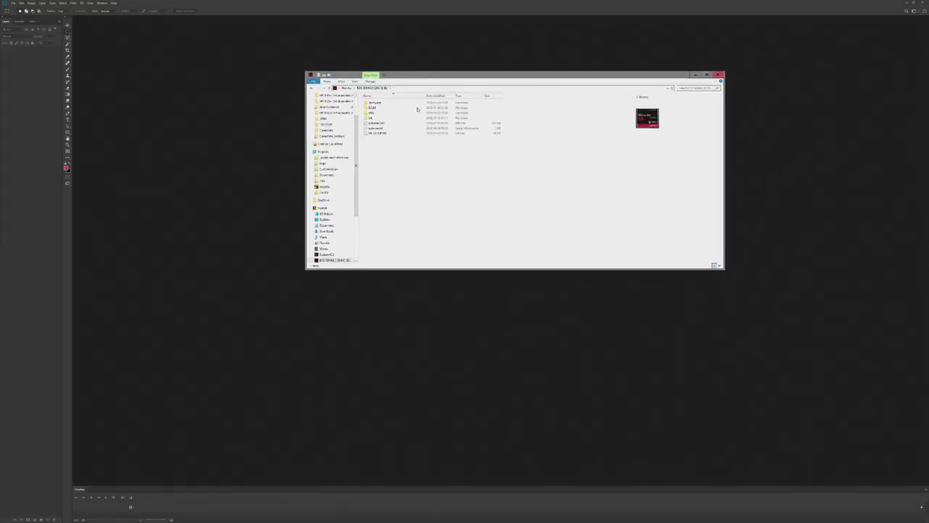
double_click(385, 107)
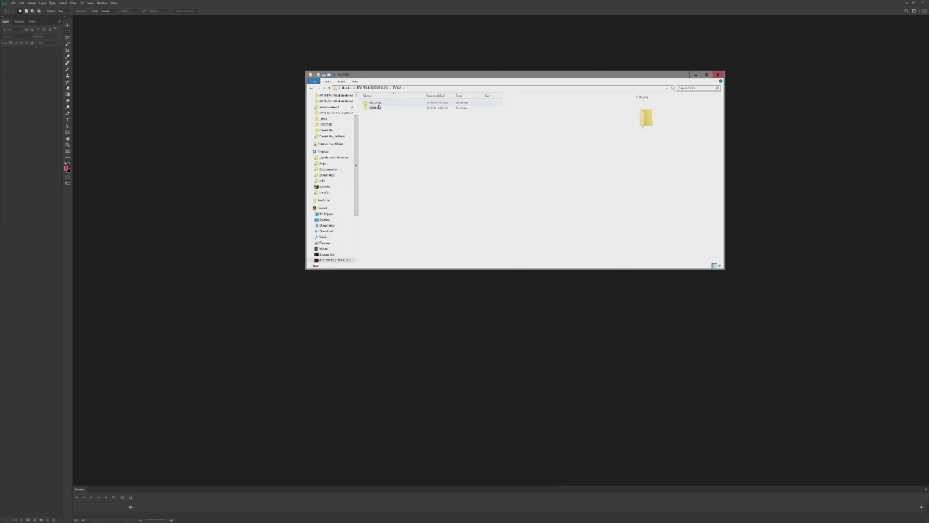
left_click(383, 103)
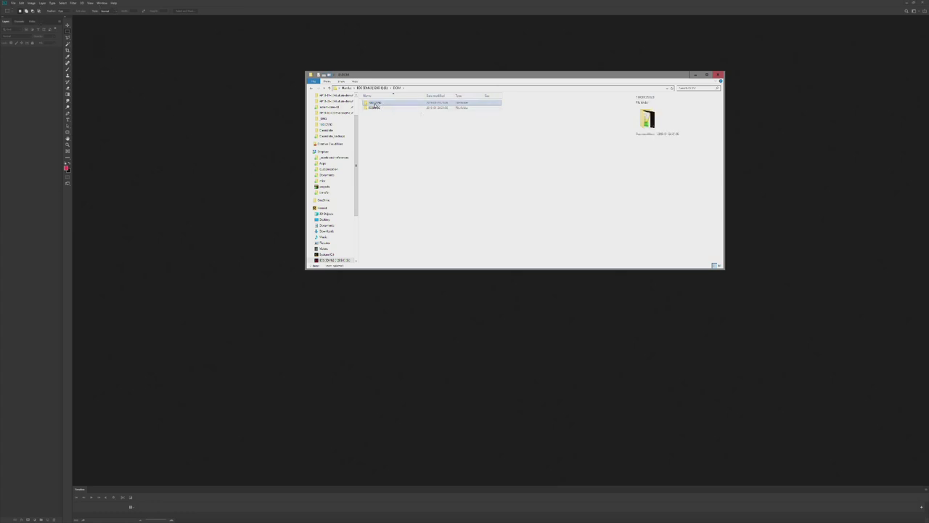
double_click(375, 105)
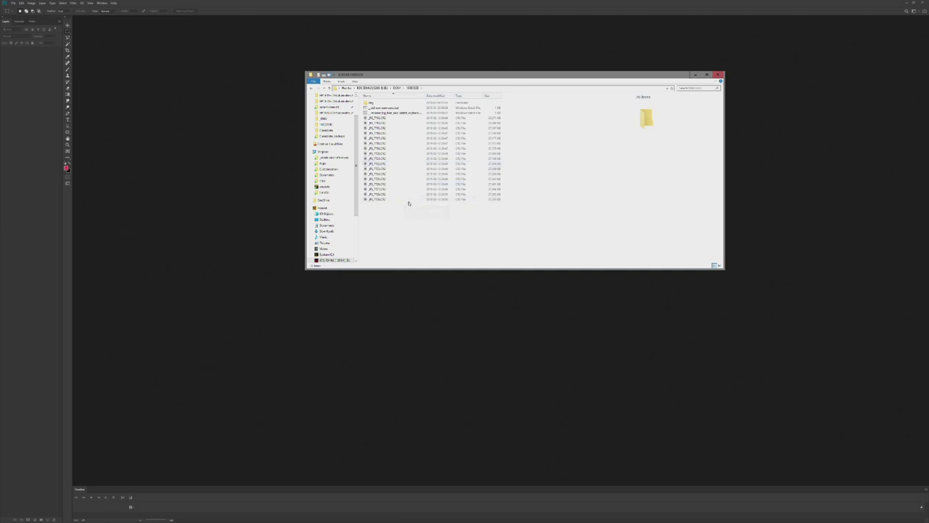
- Mark the CR2 raw files in the photo folder and display the folder contents as thumbnails
left_click_drag(409, 227, 367, 115)
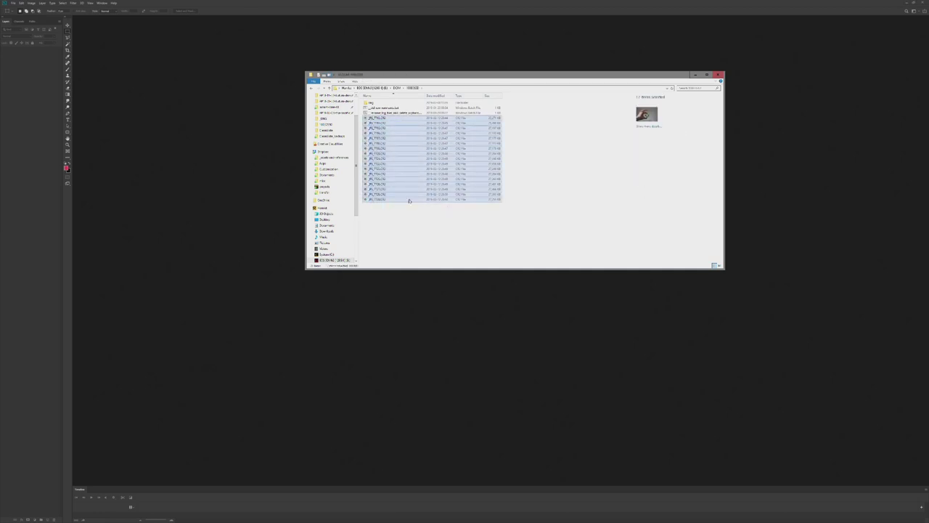
left_click(392, 214)
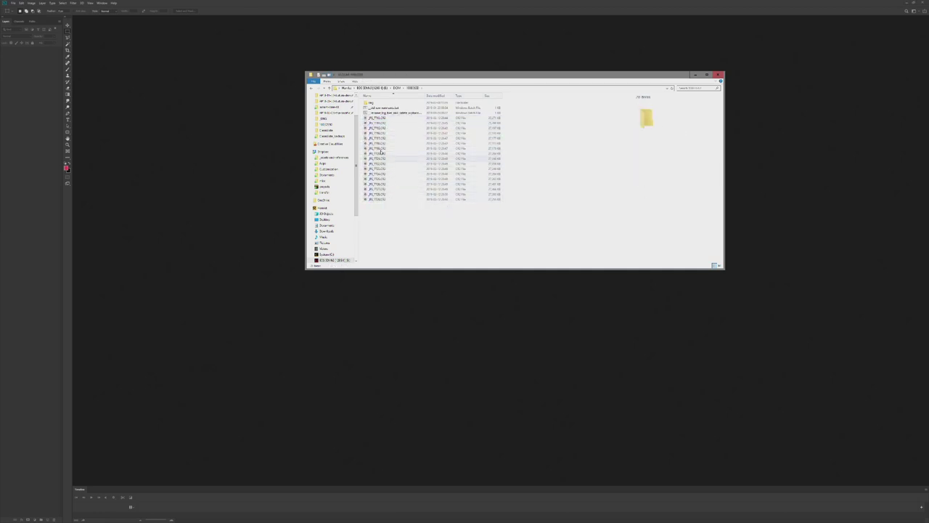
left_click(377, 118)
left_click(716, 265)
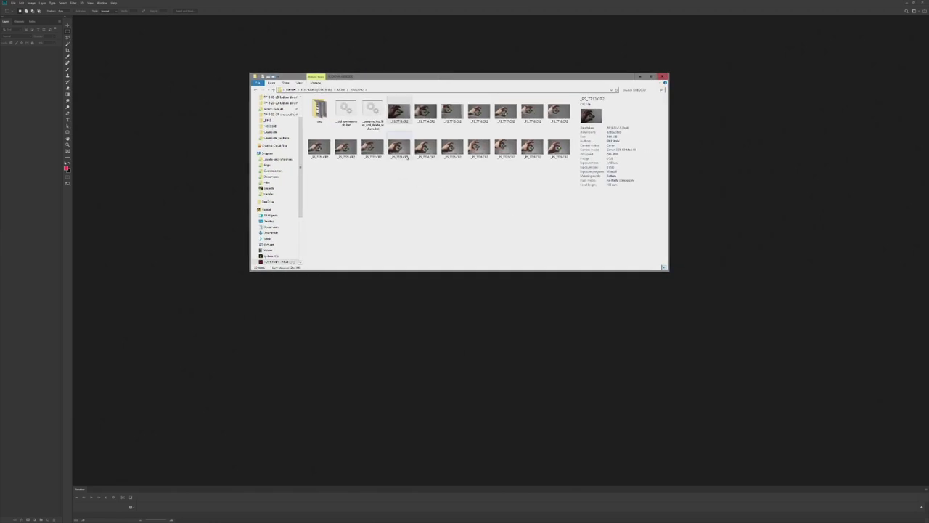
- Examine the previews and details of several CR2 photos in the second row of thumbnails, one by one
left_click(398, 149)
left_click(426, 150)
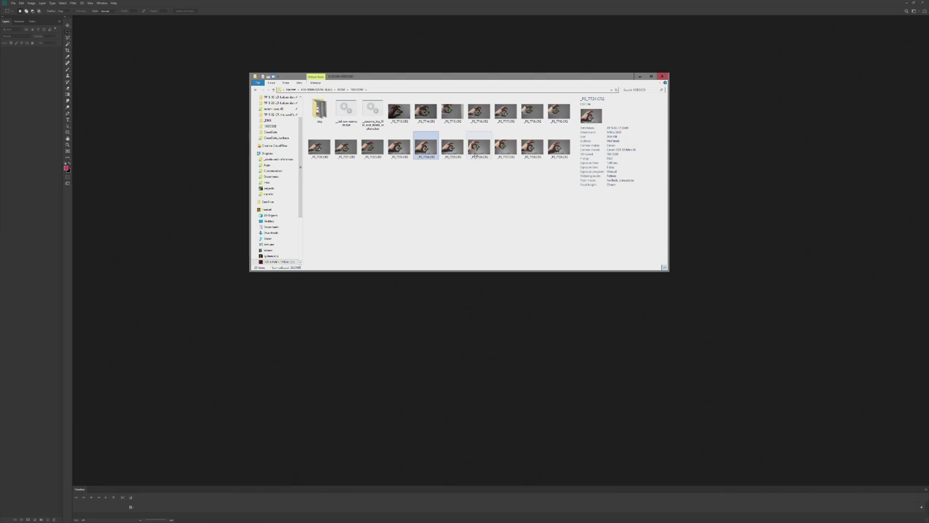
left_click(485, 149)
left_click(505, 150)
left_click(533, 153)
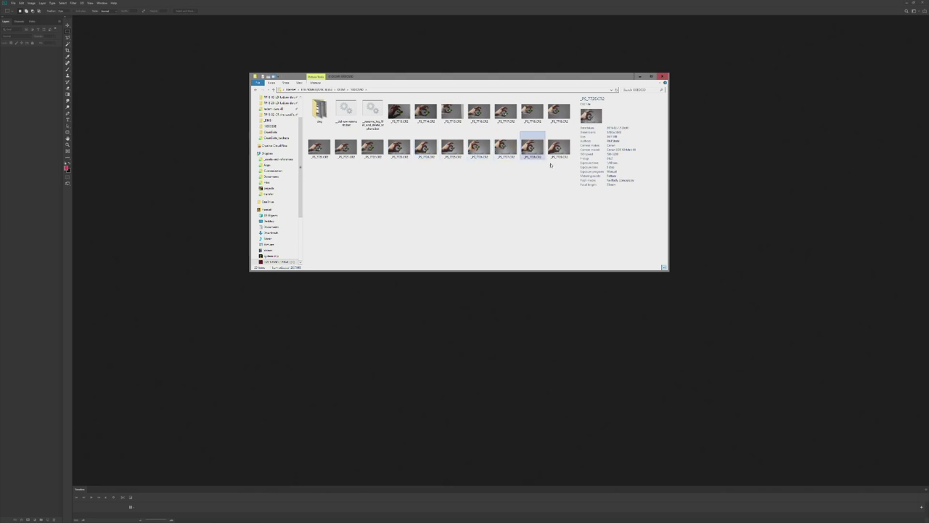
left_click(560, 155)
left_click(520, 183)
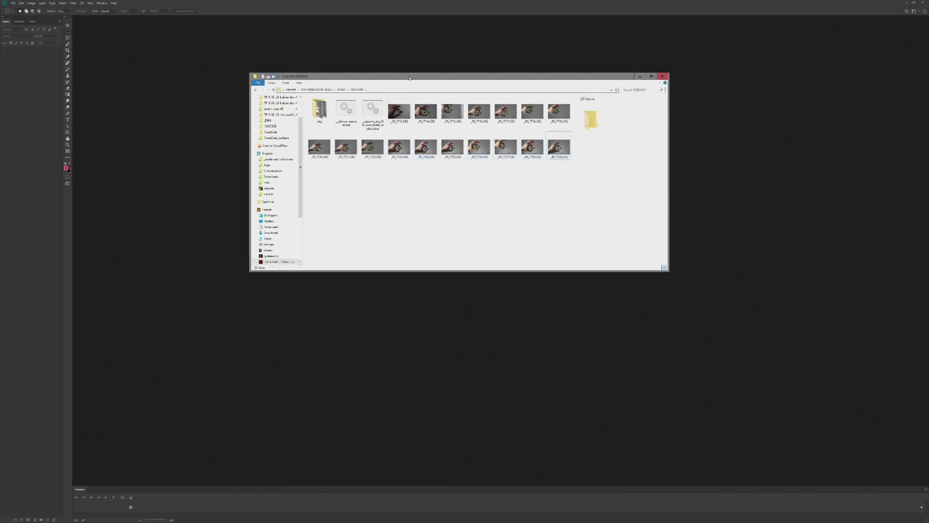
- Minimize Photoshop, create a desktop folder named DNGs, open it, and place its window below the memory card's folder
left_click(780, 9)
left_click(907, 3)
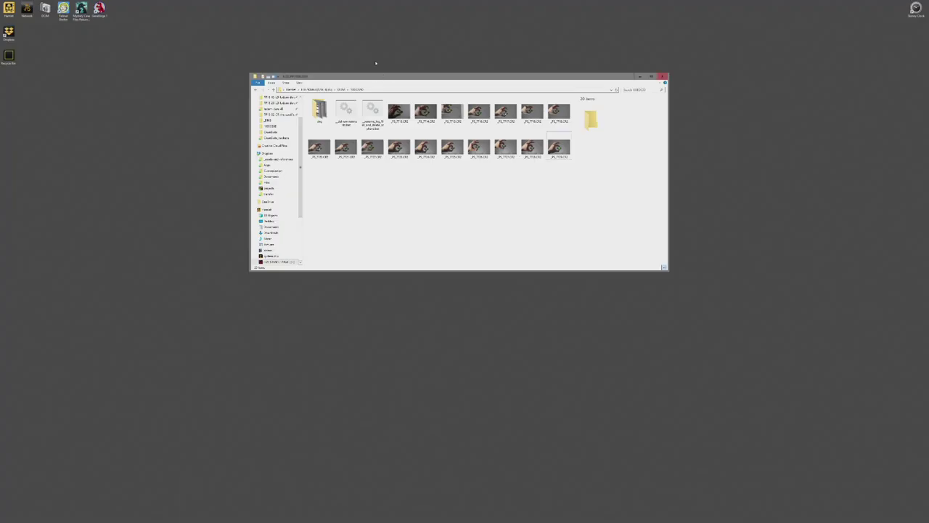
right_click(160, 90)
mouse_move(195, 137)
left_click(229, 136)
type("DNGs")
key("Return")
key("Return")
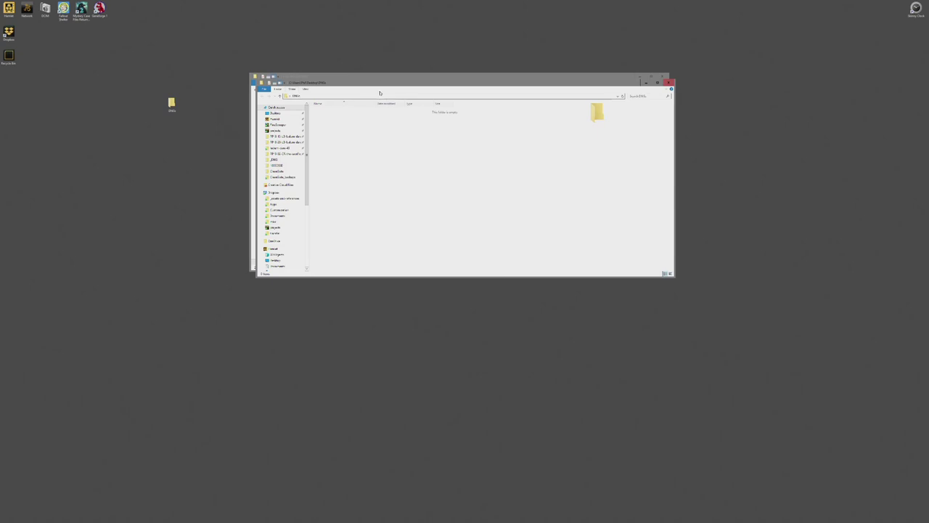
left_click_drag(380, 93, 251, 213)
- Copy all CR2 photos from the memory card into DNGs using the Explorer copy option, and close the card's window
left_click(398, 110)
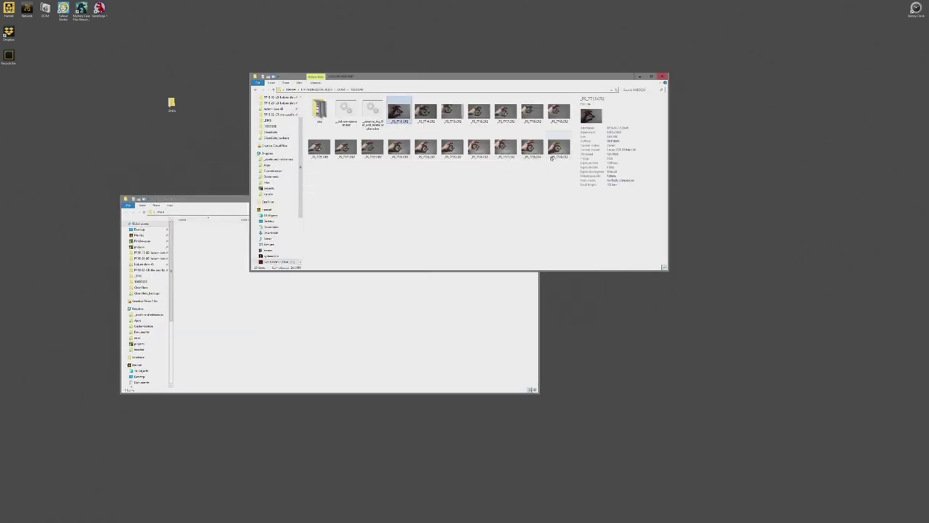
left_click(551, 158, "shift")
left_click_drag(552, 158, 370, 304)
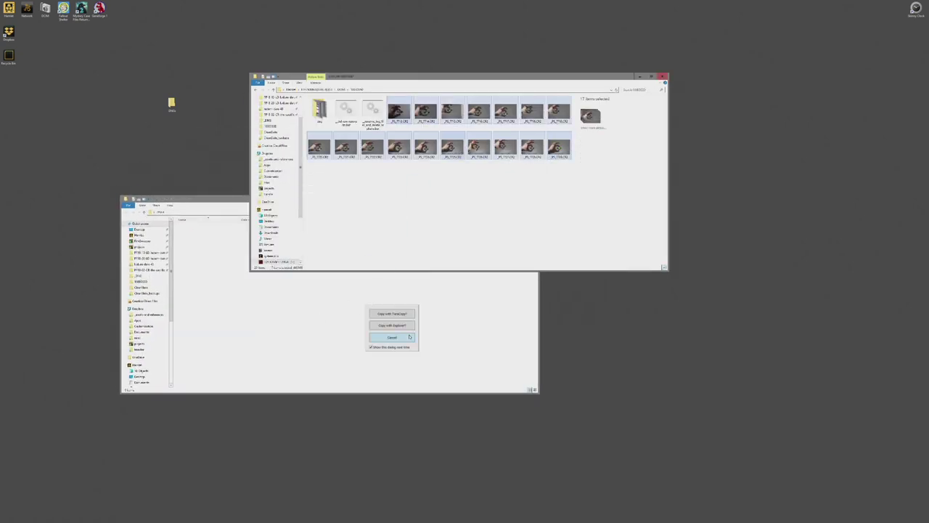
left_click(397, 326)
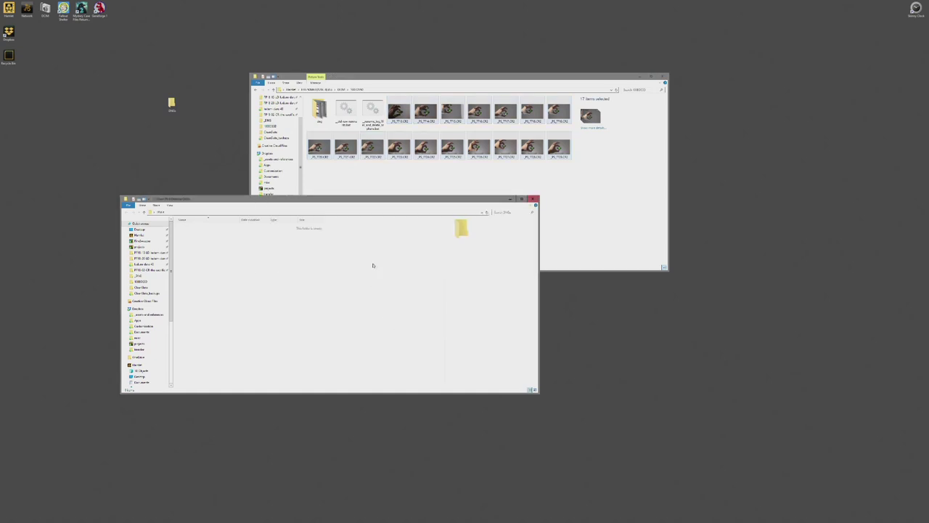
left_click(389, 180)
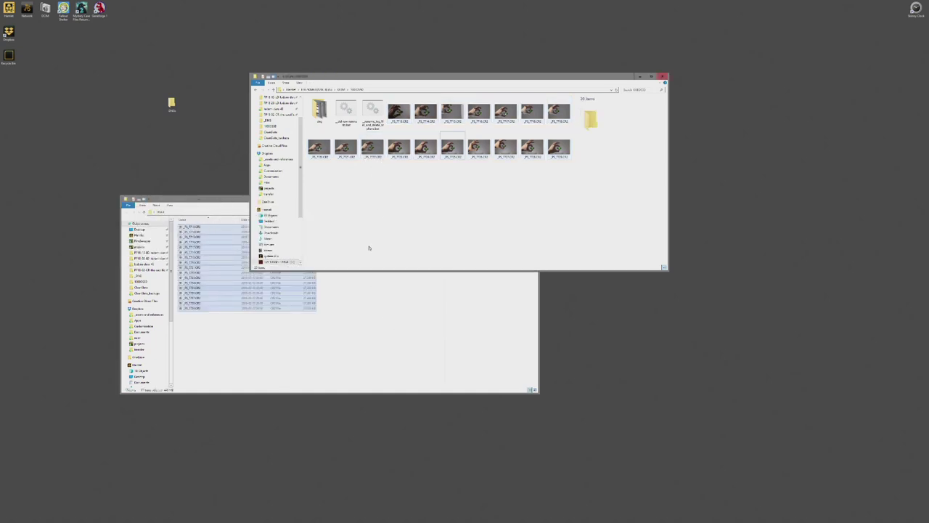
left_click(389, 341)
left_click(662, 75)
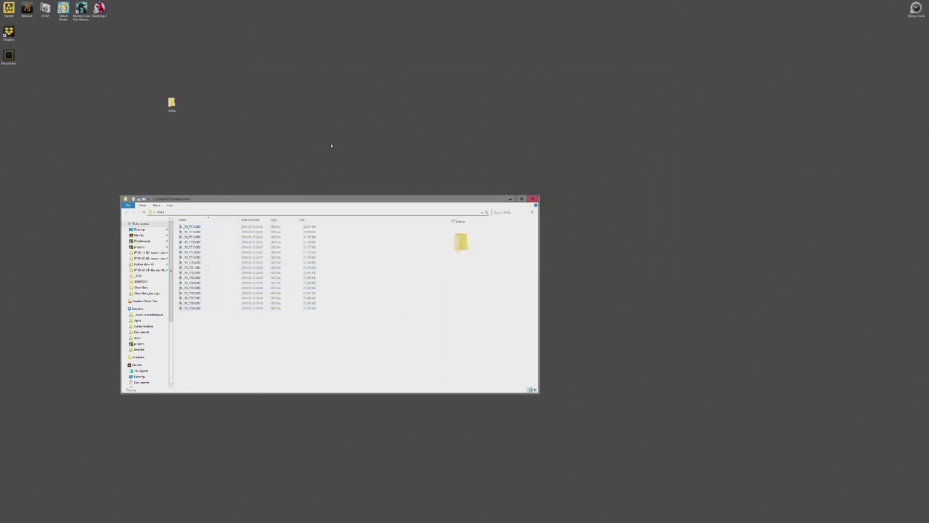
left_click_drag(298, 198, 464, 116)
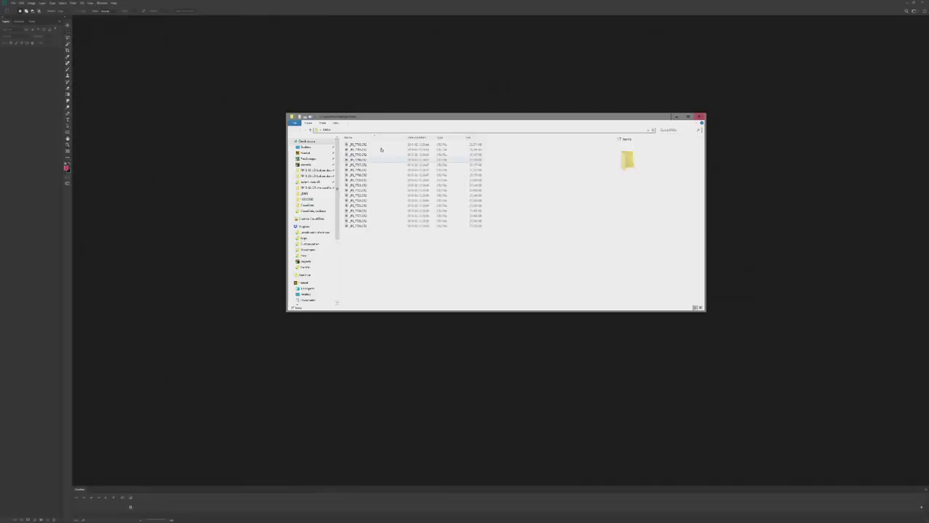
- Restore Photoshop to a floating window below the file list and try to open the whole DNGs folder in it
left_click(431, 2)
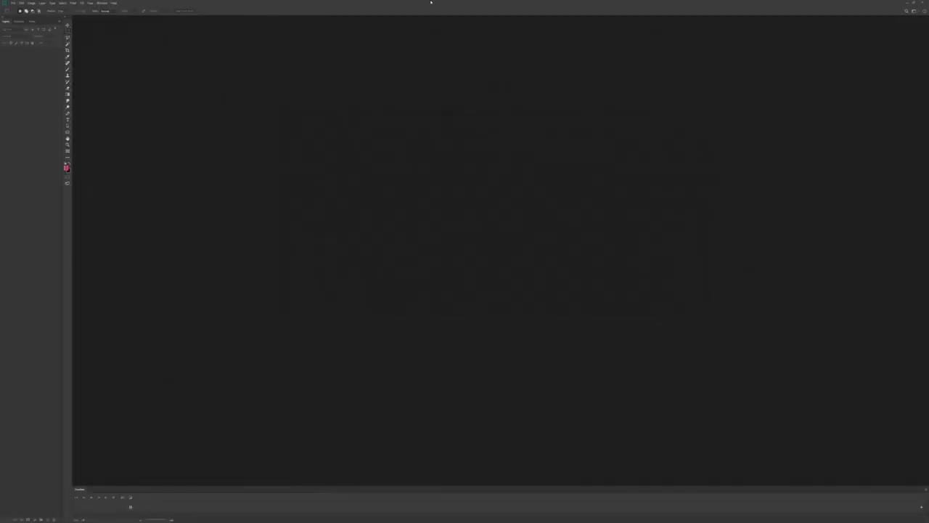
left_click(913, 3)
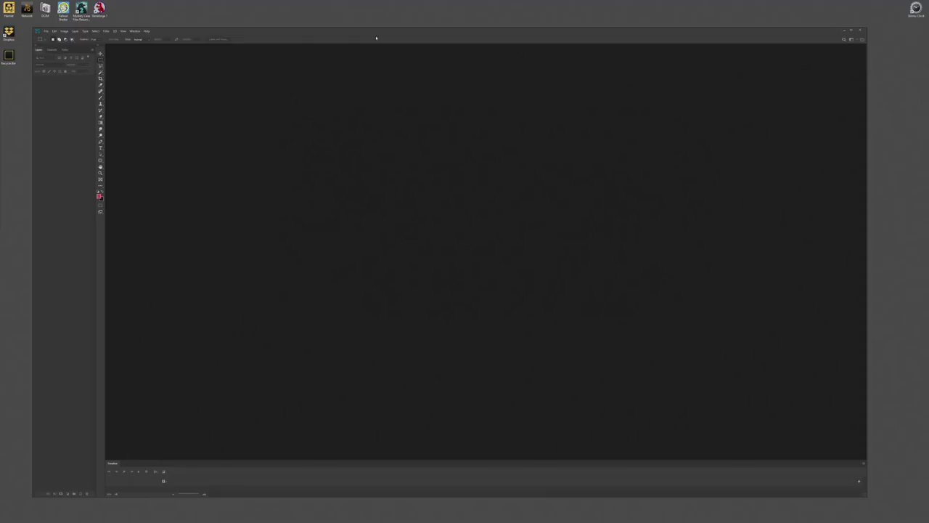
left_click_drag(376, 38, 393, 207)
left_click_drag(171, 101, 252, 212)
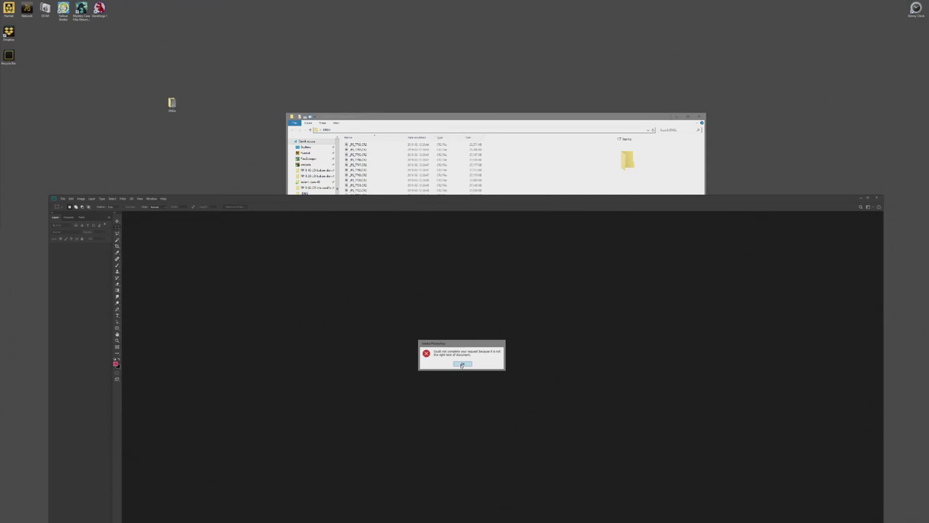
left_click(462, 365)
- Move the DNGs window clear of Photoshop and open its first photo, _PS_7713.CR2, in Photoshop
left_click(498, 175)
left_click(469, 207)
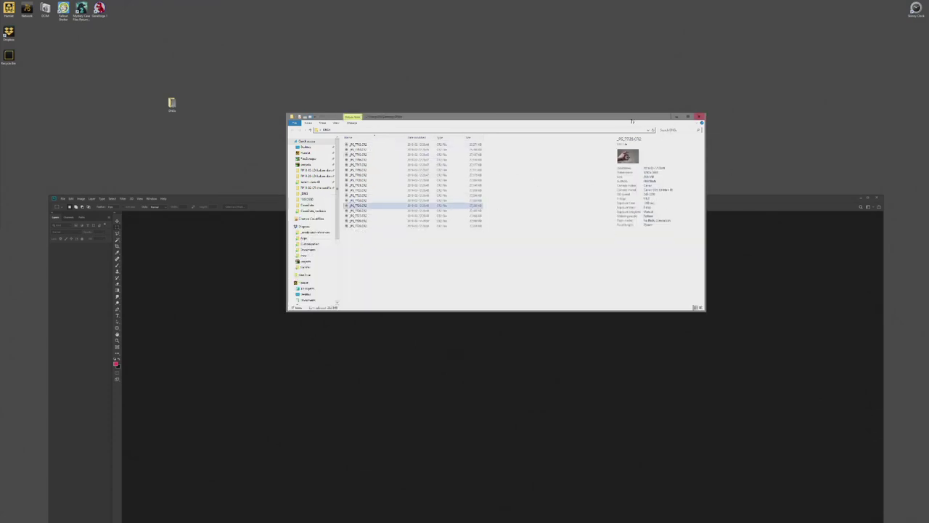
left_click_drag(631, 121, 812, 50)
left_click(537, 73)
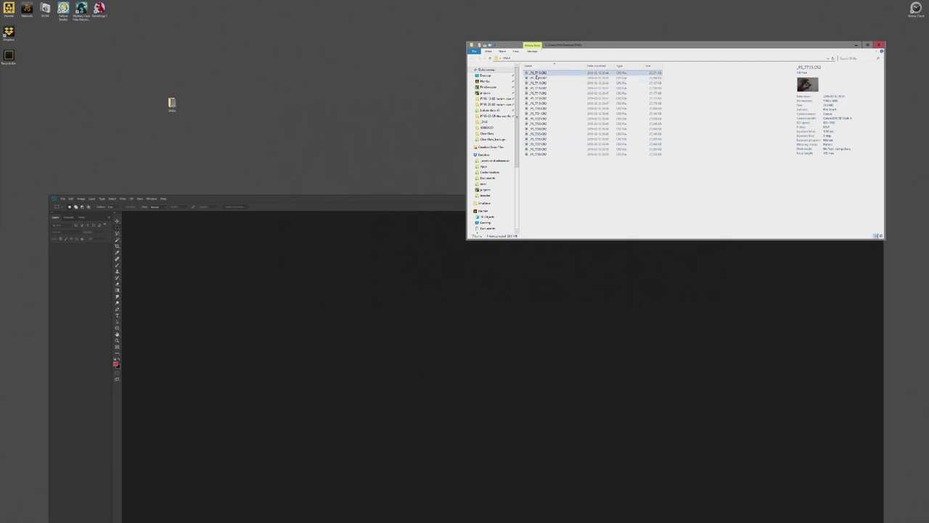
left_click(369, 267)
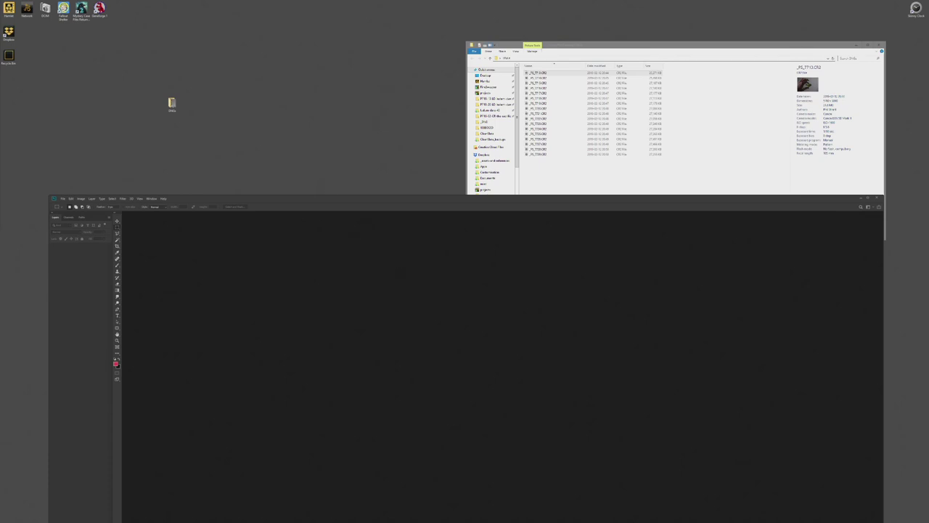
- Enlarge the Camera Raw window and position it so the photo preview is large
left_click_drag(928, 39, 285, 30)
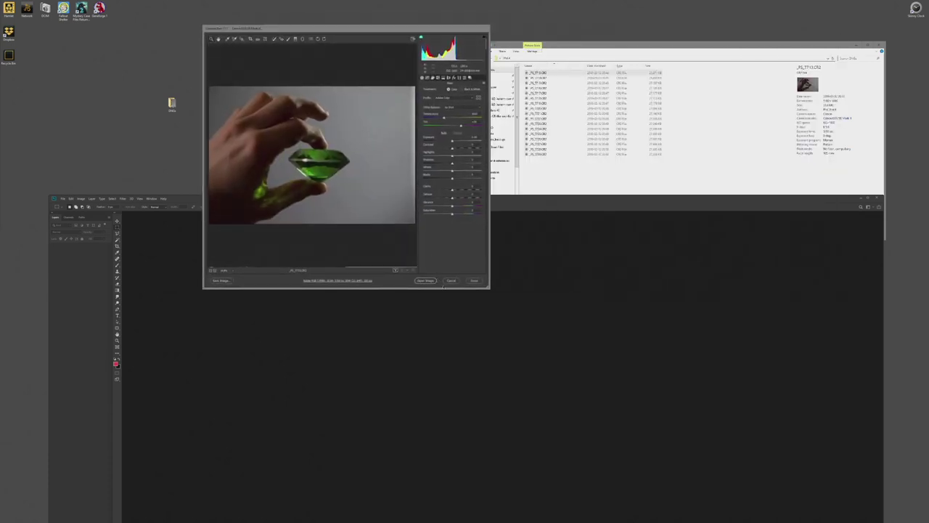
left_click_drag(490, 292, 833, 452)
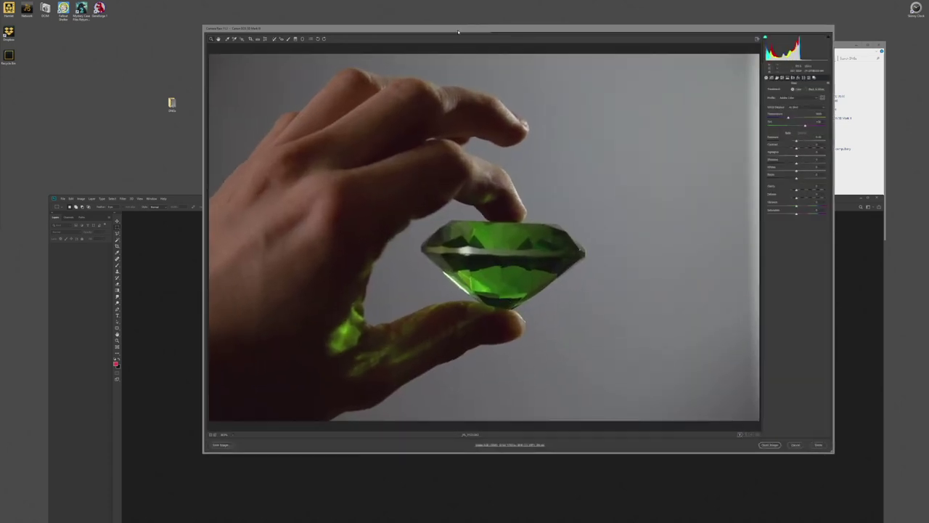
left_click_drag(458, 32, 348, 26)
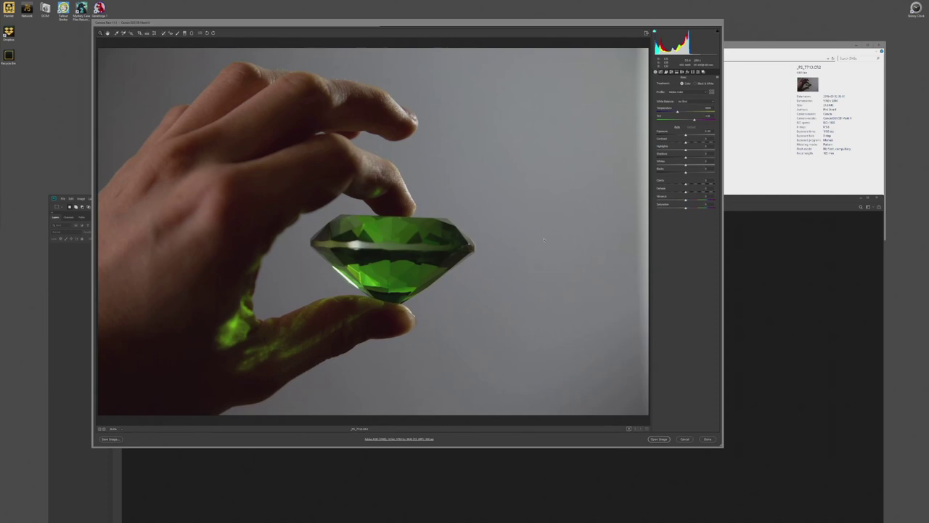
- Try a warmer white balance on the photo in Camera Raw and cancel the dialog
left_click_drag(677, 112, 693, 122)
left_click(684, 439)
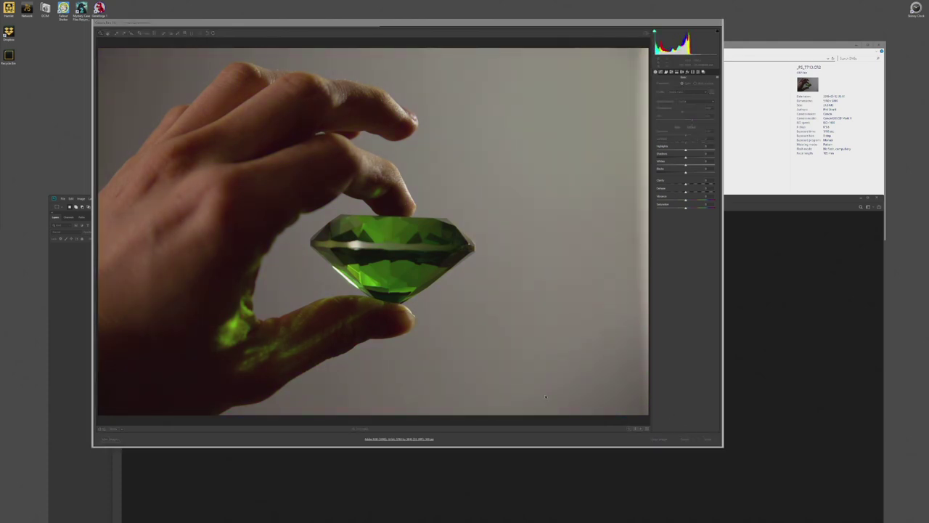
- Select all the CR2 files in DNGs and open them together in Photoshop's Camera Raw
left_click_drag(449, 199, 452, 164)
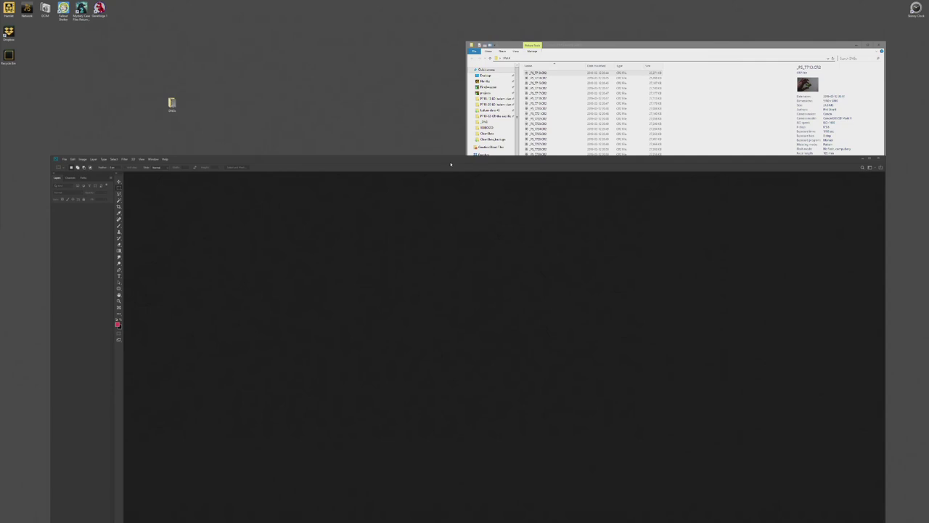
left_click(564, 143)
left_click_drag(564, 165, 527, 71)
left_click_drag(527, 125, 328, 225)
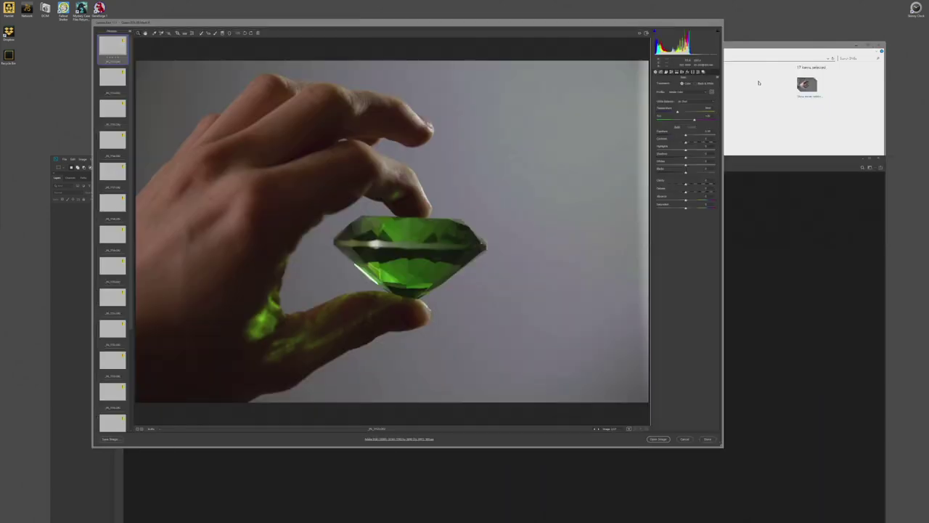
- Check the DNGs file list and preview the sixth and eighth photos in the Camera Raw filmstrip
left_click(759, 83)
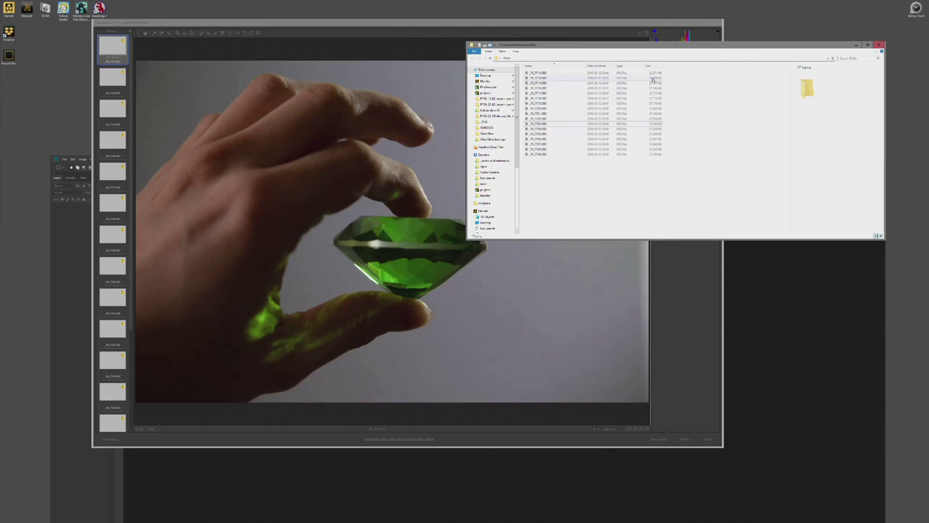
left_click(652, 77)
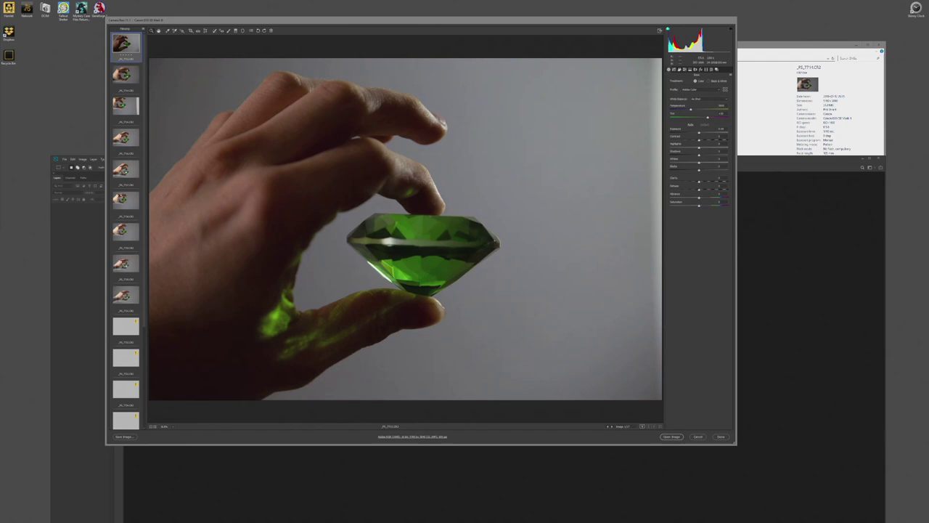
left_click(126, 201)
left_click(124, 260)
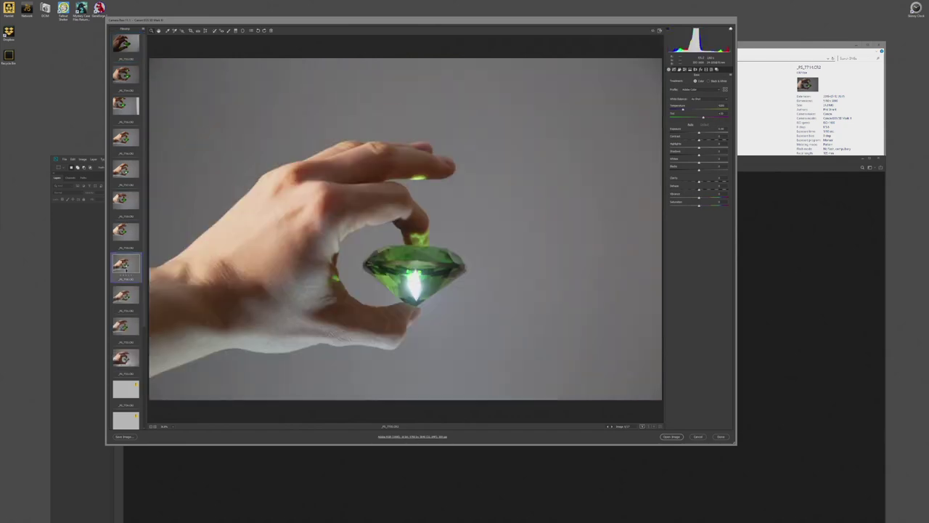
- Preview further hand-and-gem photos one after another down the Camera Raw filmstrip
left_click(127, 308)
scroll(128, 315, "down", 1)
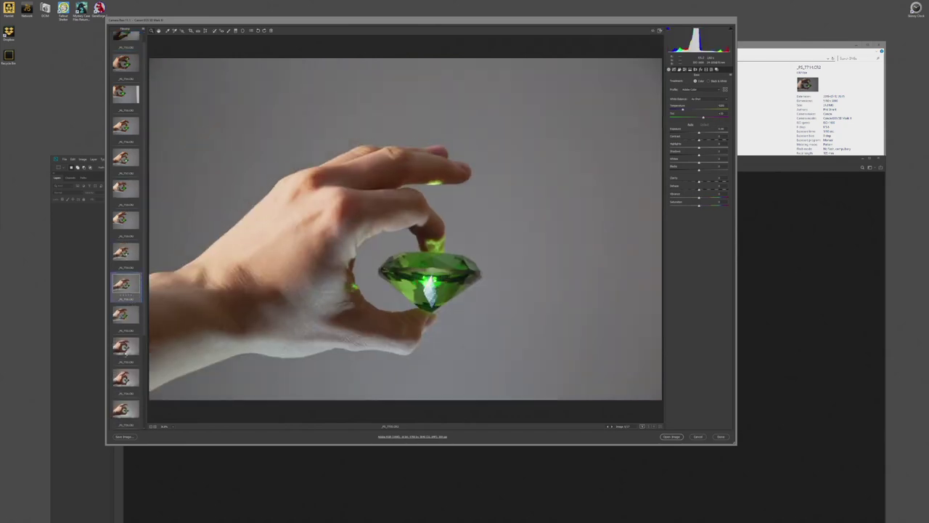
left_click(126, 350)
left_click(125, 380)
scroll(125, 381, "down", 2)
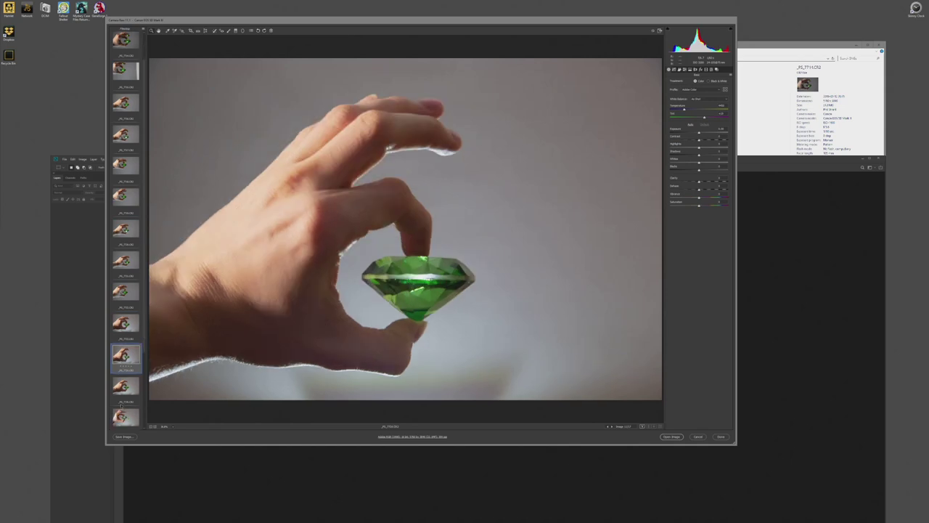
left_click(125, 385)
left_click(125, 416)
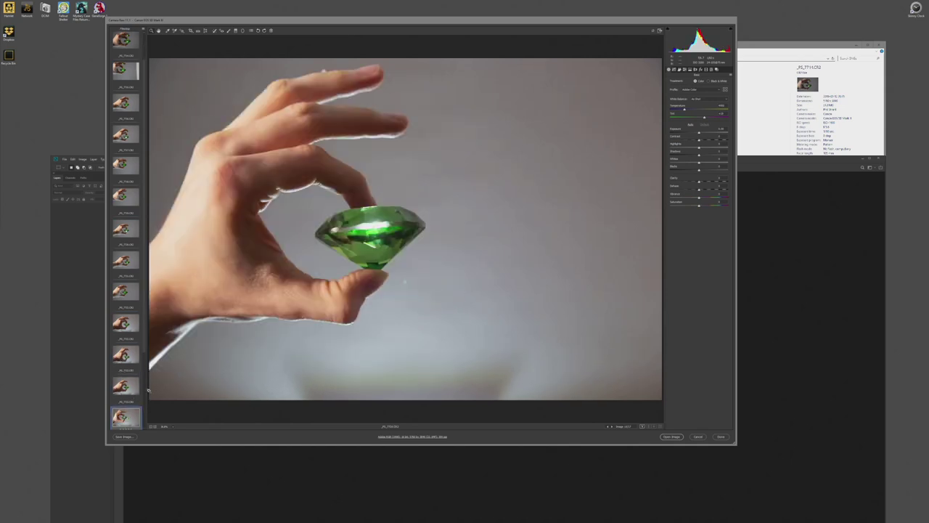
- Widen the Camera Raw filmstrip for larger thumbnails and look through the whole series of photos
left_click_drag(148, 390, 169, 375)
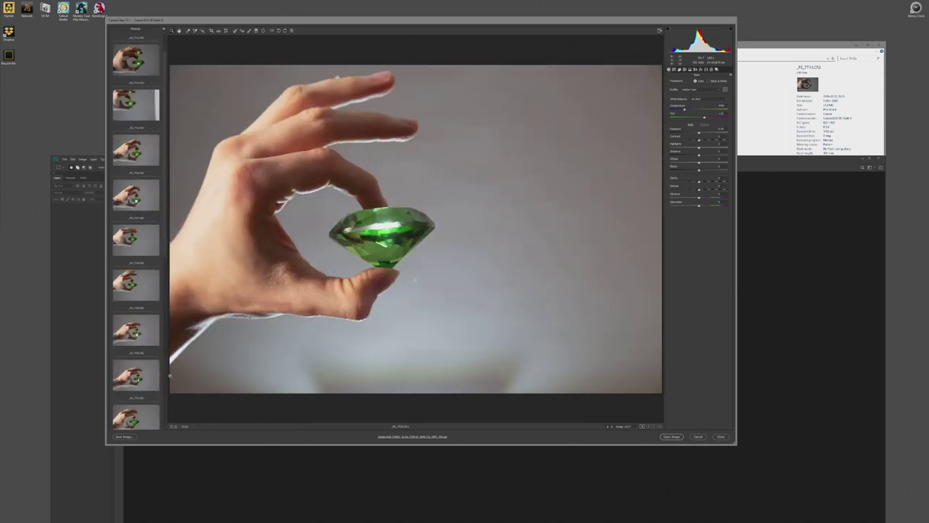
scroll(137, 256, "up", 3)
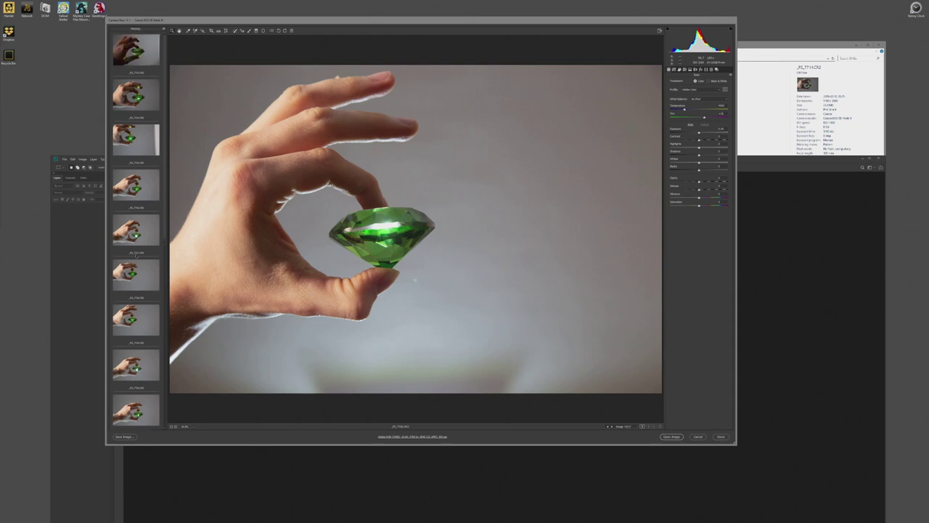
scroll(141, 154, "down", 5)
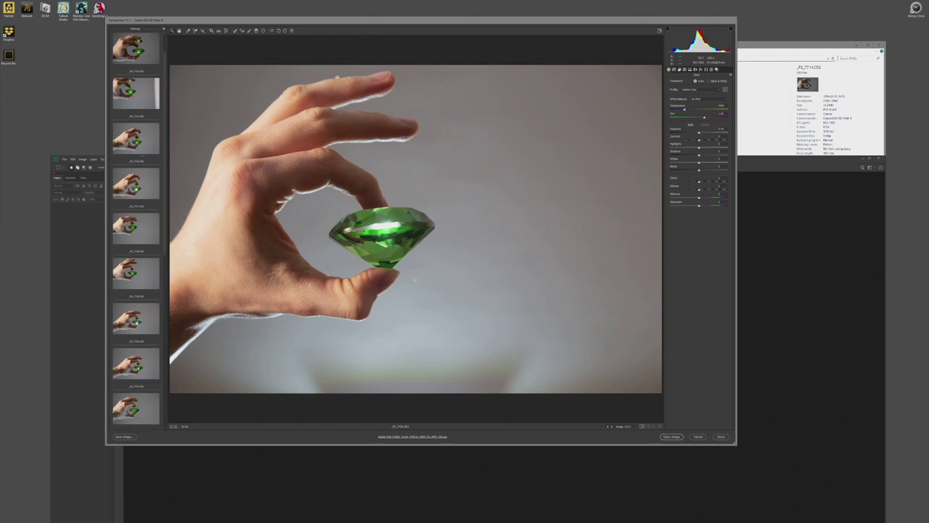
scroll(142, 154, "down", 3)
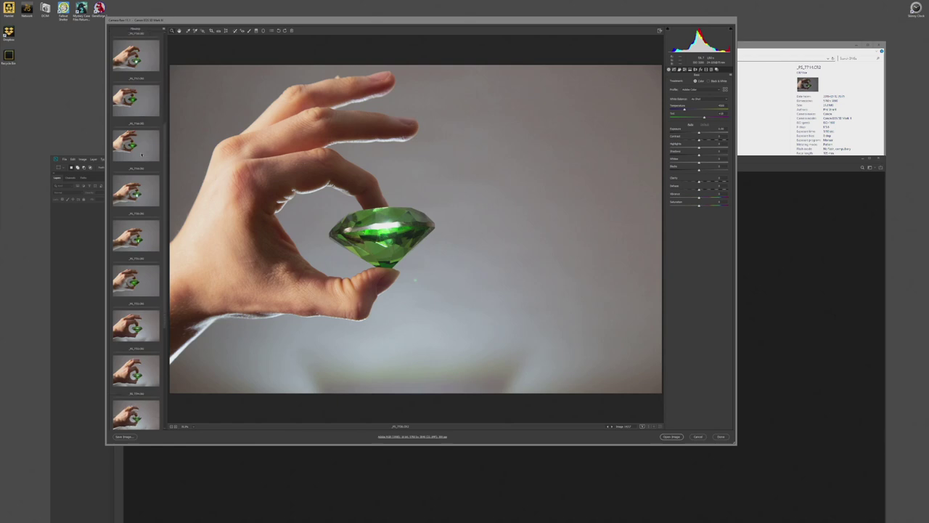
scroll(142, 154, "down", 1)
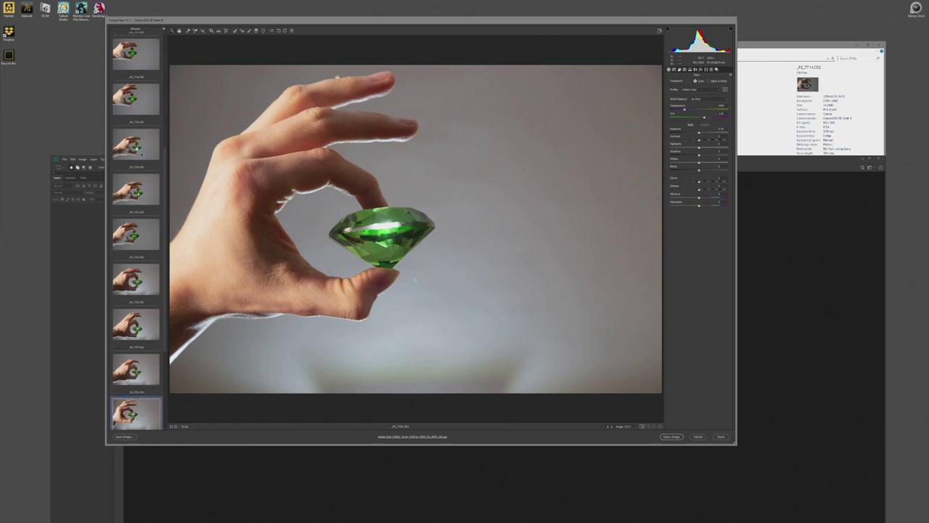
scroll(141, 155, "down", 10)
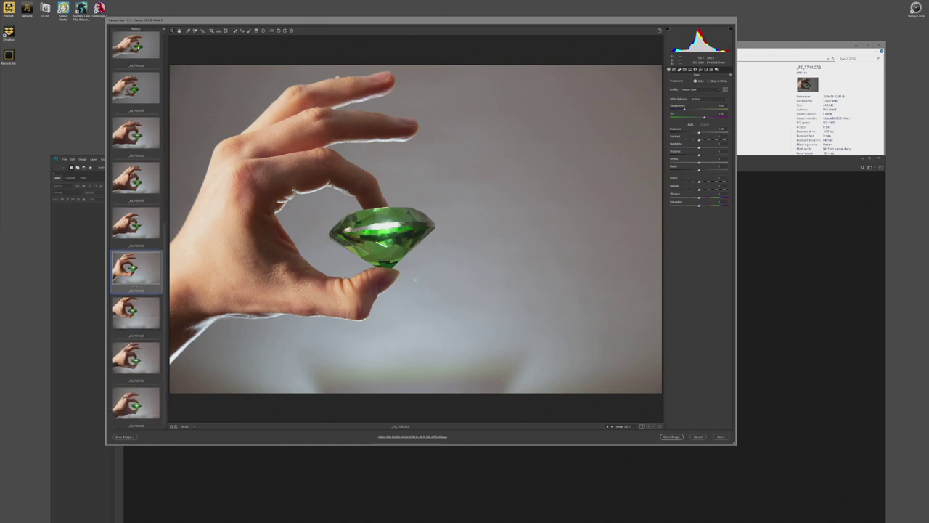
- Compare the candidate hand photos at preview size and select the one with the fingers spread highest above the green gem
left_click(134, 181)
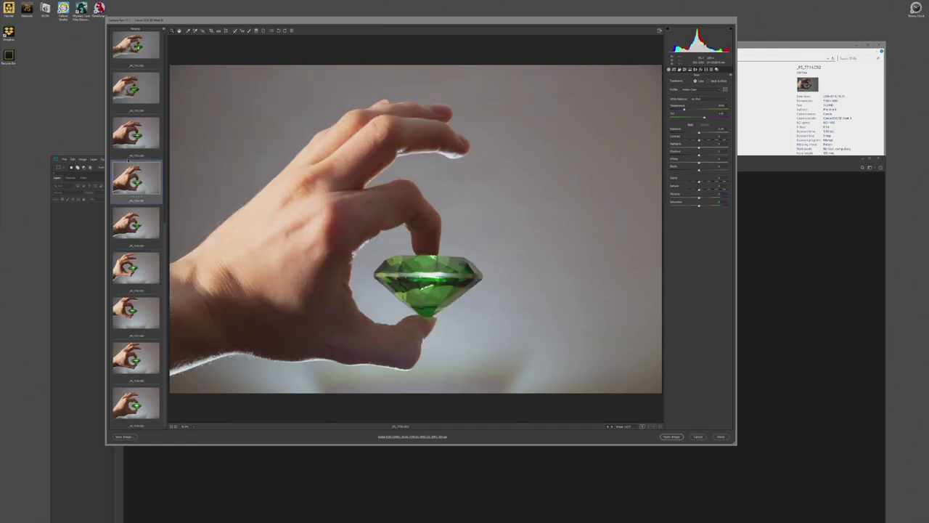
left_click(140, 274)
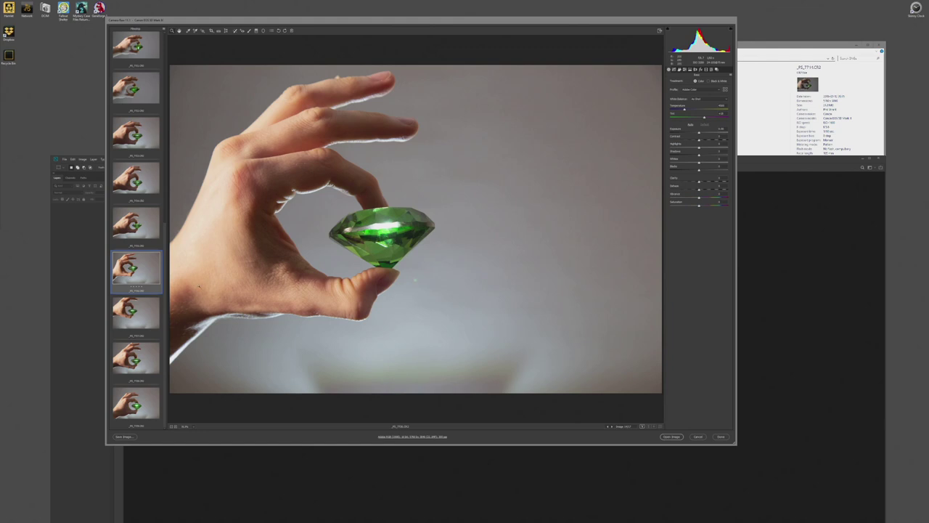
left_click(132, 398)
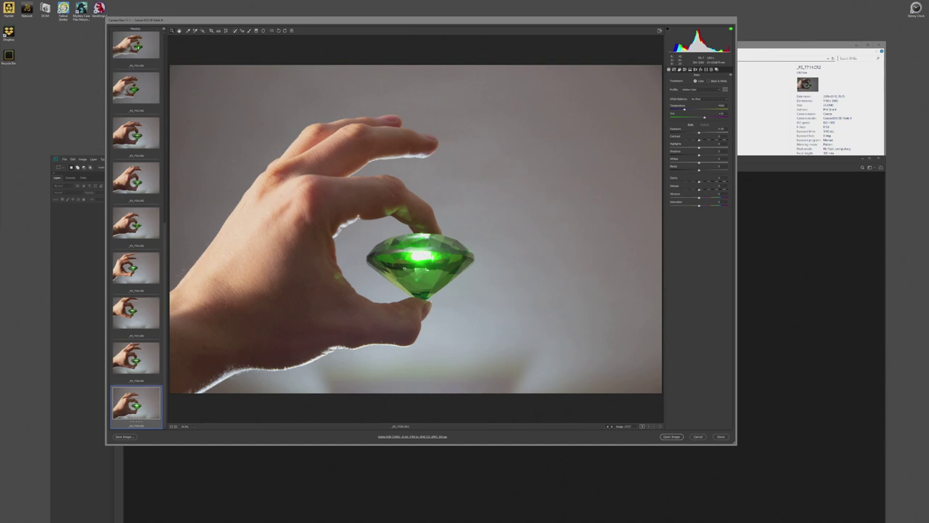
key("Up")
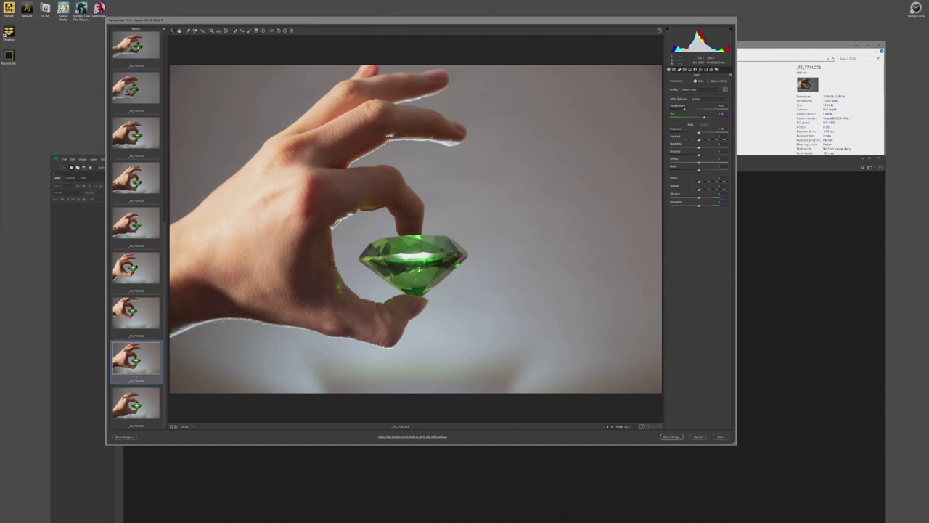
left_click(136, 264)
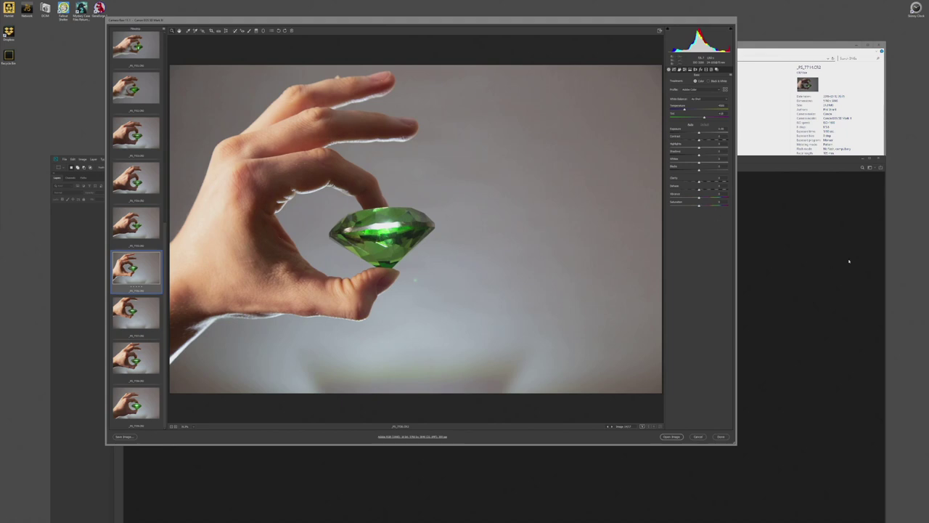
- Cool the selected photo's white balance so the background turns bluish
key("Return")
mouse_move(684, 110)
left_mouse_down()
mouse_move(695, 109)
mouse_move(673, 110)
mouse_move(681, 115)
left_mouse_up()
left_click_drag(681, 110, 681, 110)
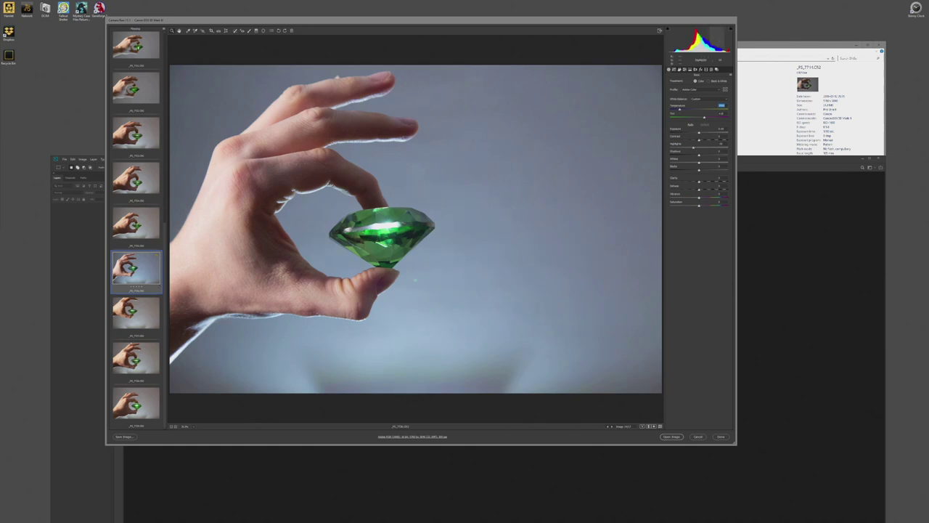
- Darken the photo's exposure and highlights and strongly raise its clarity
mouse_move(718, 38)
left_mouse_down()
mouse_move(689, 46)
mouse_move(710, 40)
left_mouse_up()
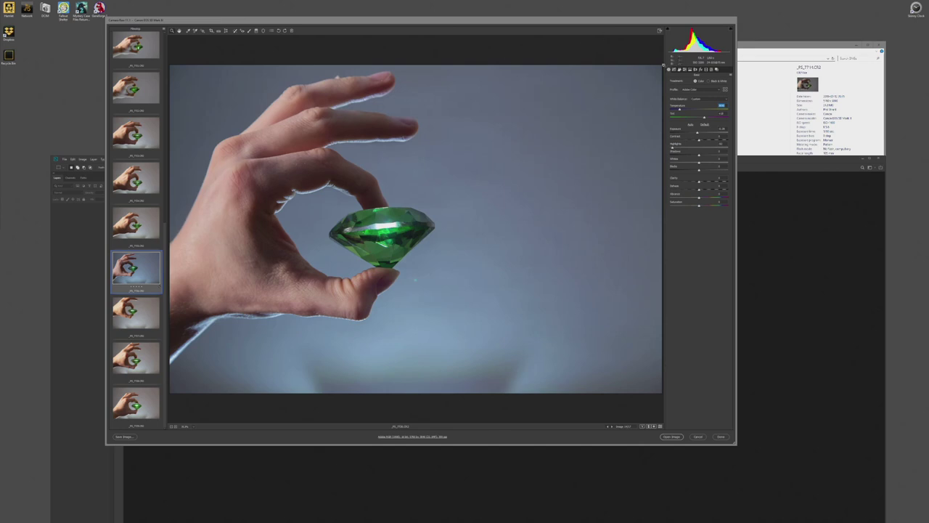
left_click_drag(714, 40, 715, 40)
left_click(702, 182)
mouse_move(701, 182)
left_mouse_down()
mouse_move(722, 182)
mouse_move(682, 182)
mouse_move(719, 182)
left_mouse_up()
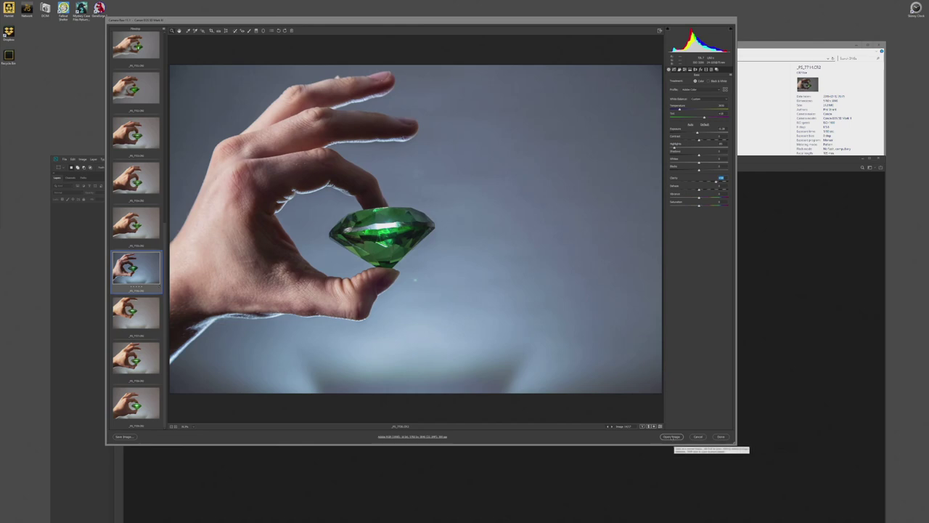
- Set the workflow depth to 8 Bits/Channel and open the adjusted photo in Photoshop
left_click(398, 437)
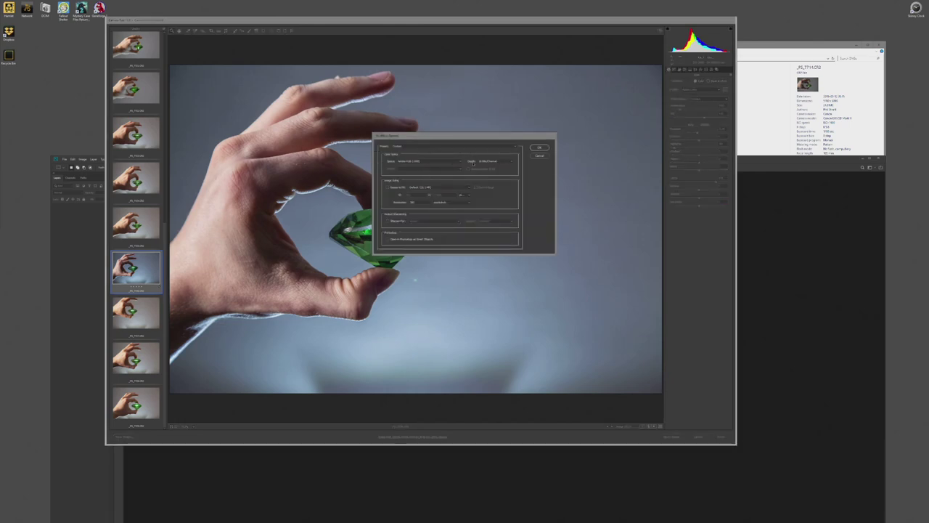
left_click(492, 161)
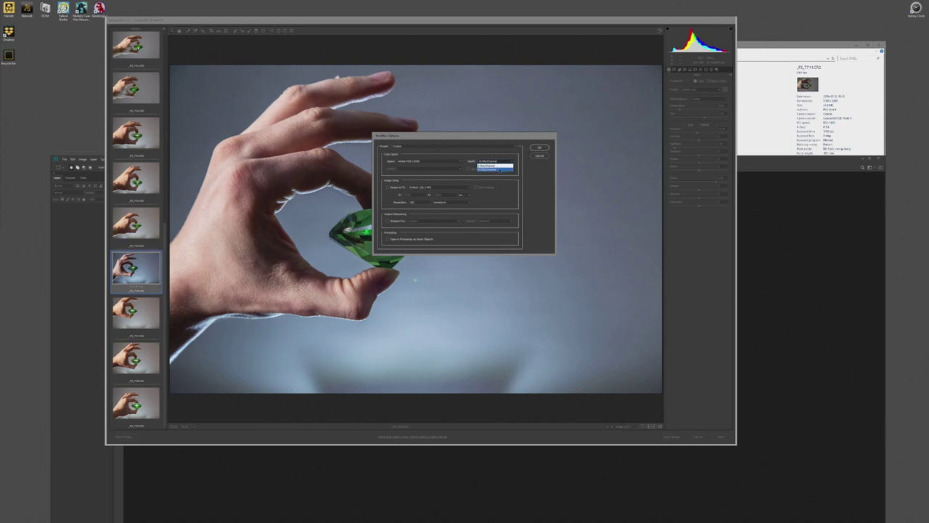
left_click(495, 165)
left_click(539, 148)
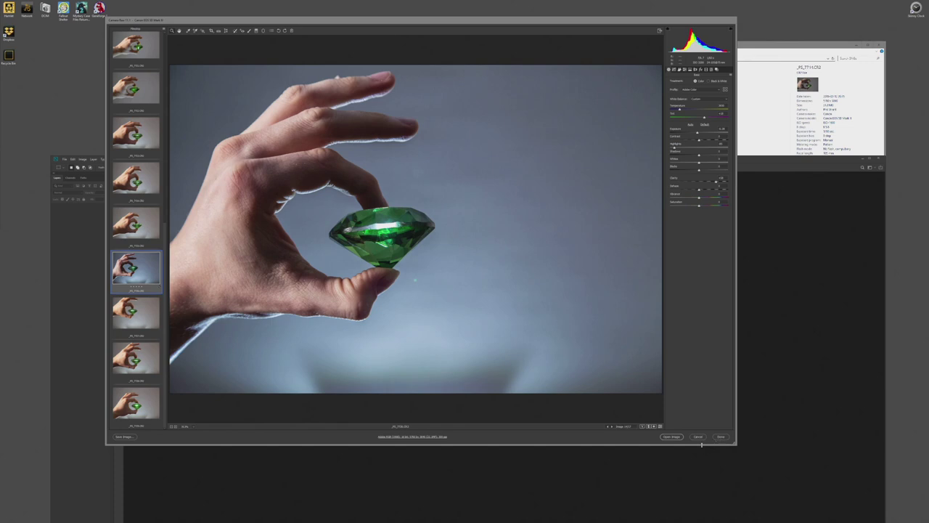
left_click(720, 436)
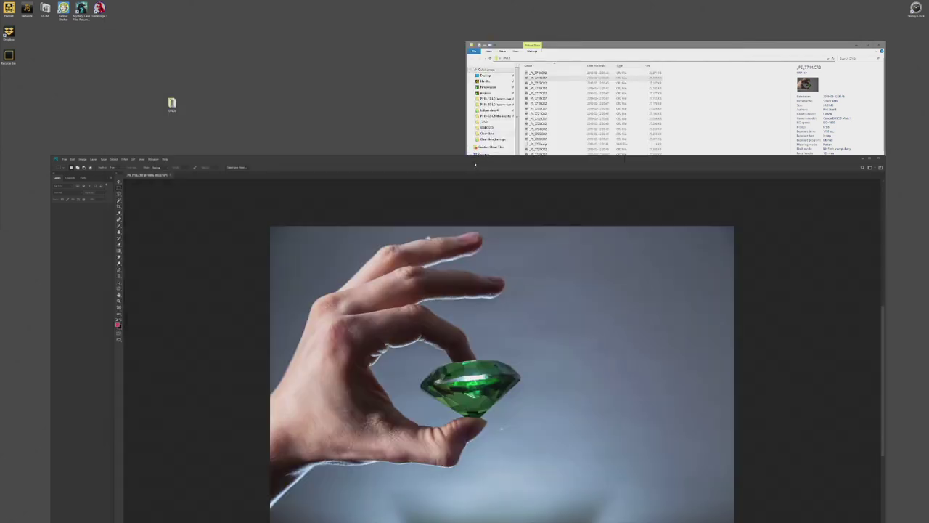
- Move the Photoshop window up and enlarge it to cover most of the screen
left_click_drag(474, 164, 444, 21)
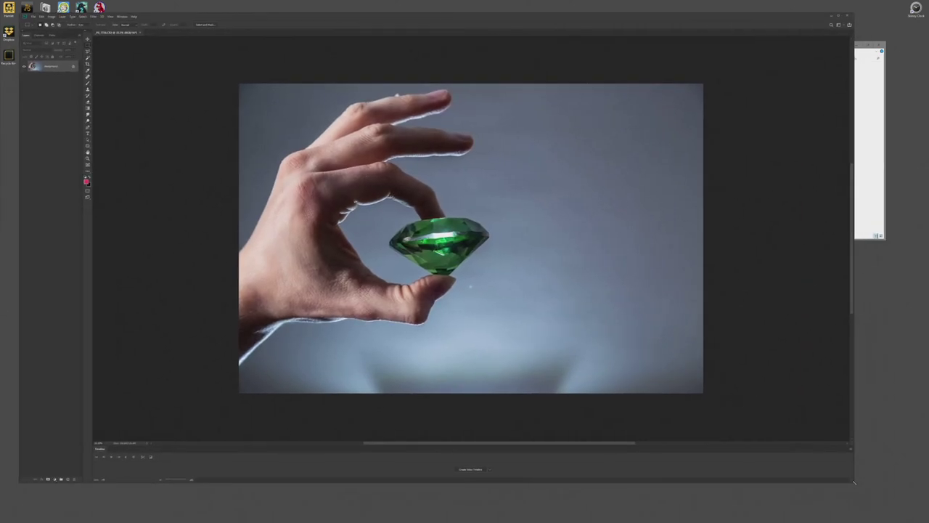
left_click_drag(855, 481, 900, 508)
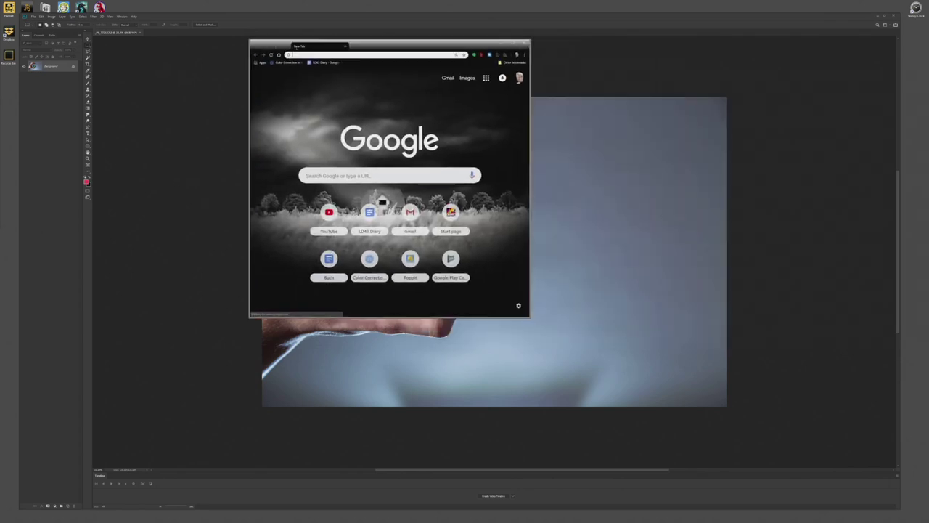
- Switch to the browser, widen and reposition its window beside the hand, and search Google for "1940s photograph print format"
left_click_drag(361, 42, 590, 75)
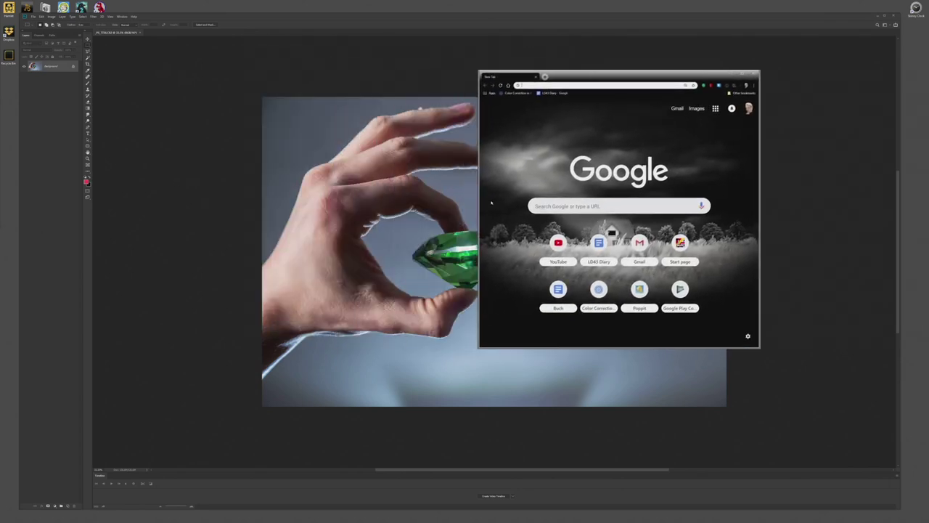
left_click_drag(477, 196, 369, 196)
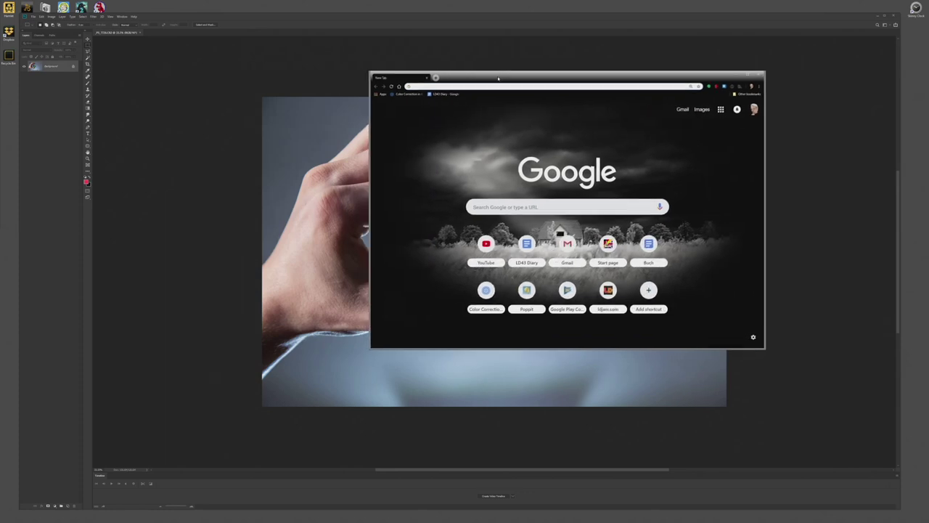
left_click_drag(497, 80, 612, 55)
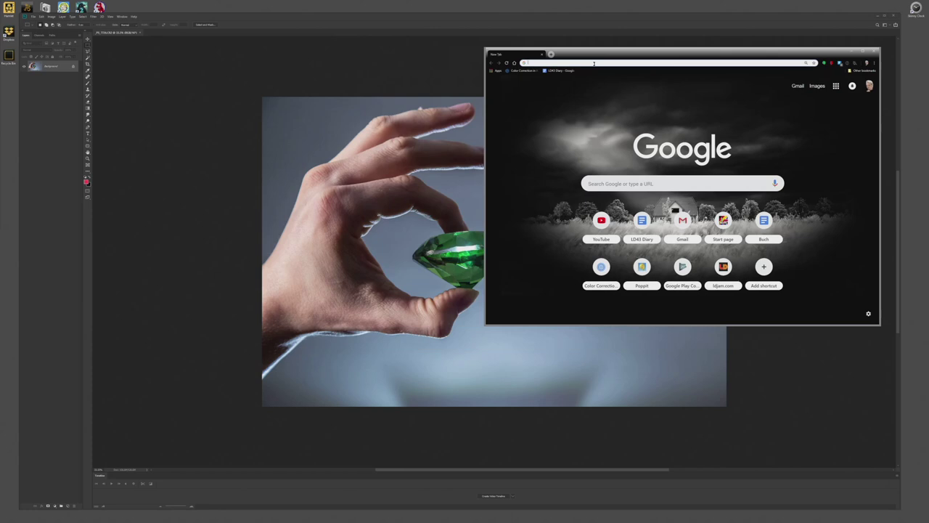
type("1940s")
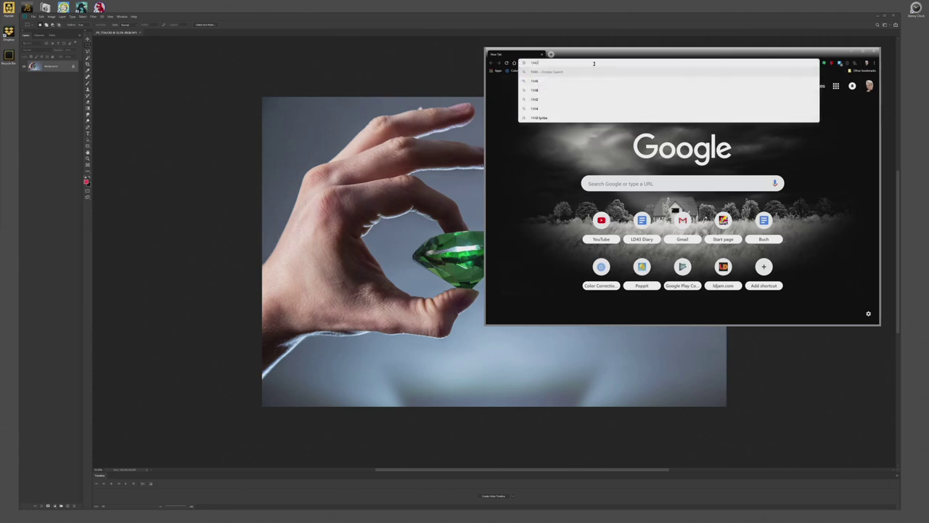
type(" photograph print format")
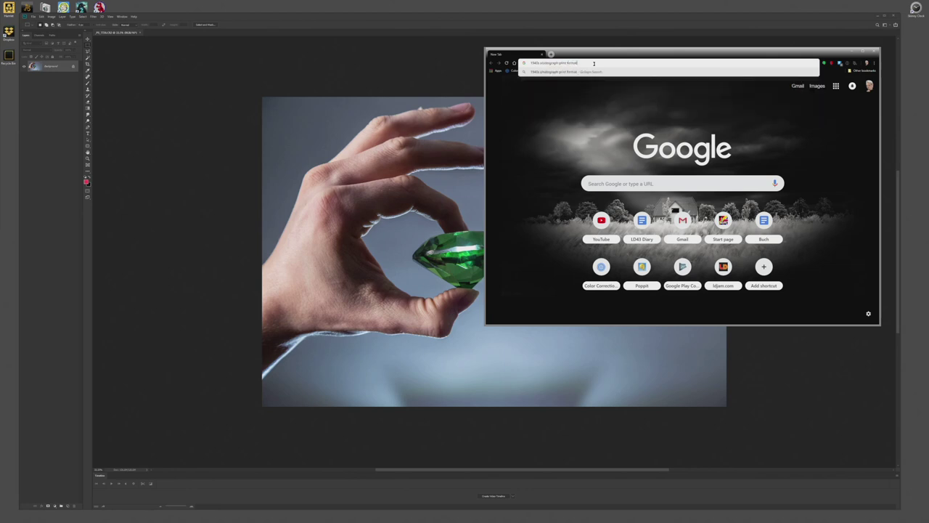
key("Return")
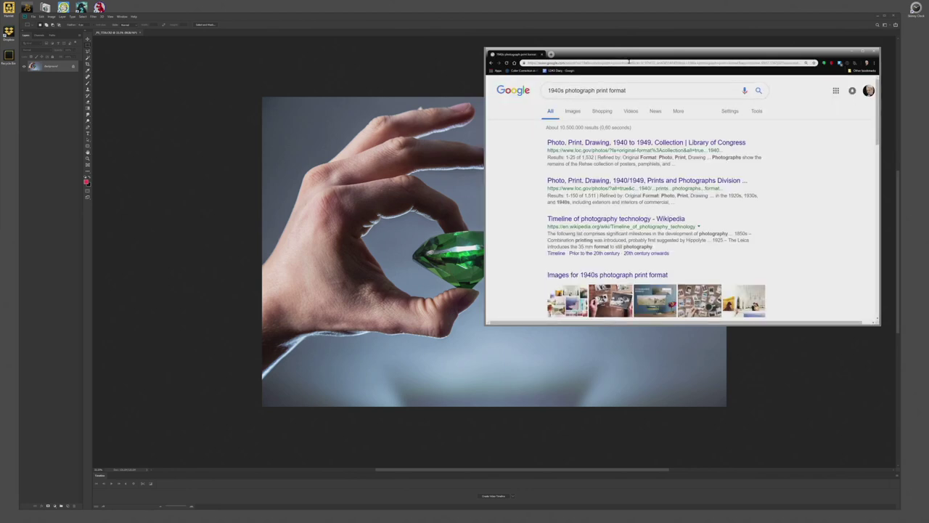
- Look through the search results for information on 1940s photo print sizes
left_click_drag(629, 62, 603, 56)
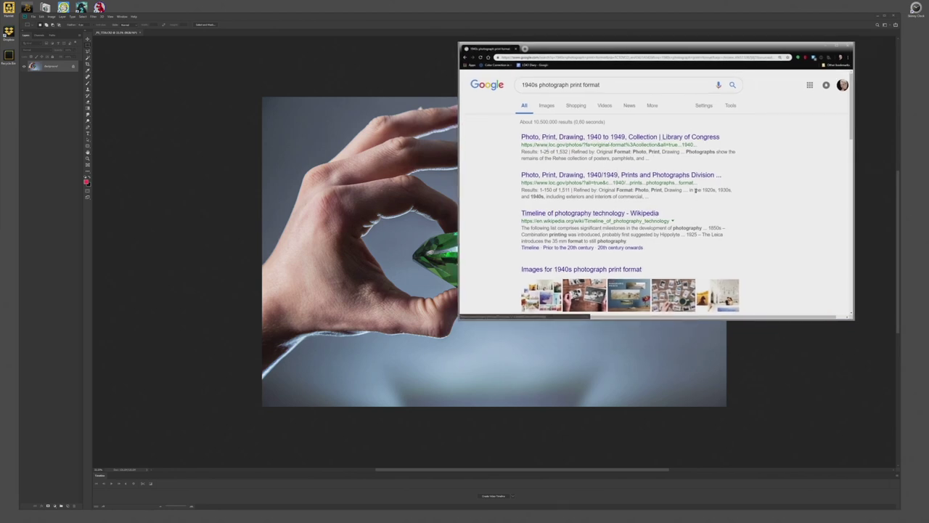
scroll(639, 197, "down", 1)
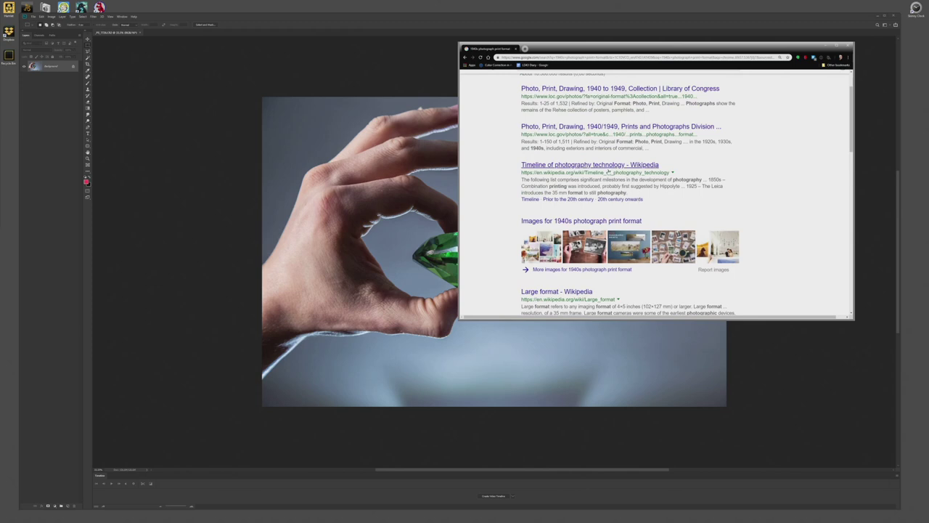
scroll(687, 179, "down", 1)
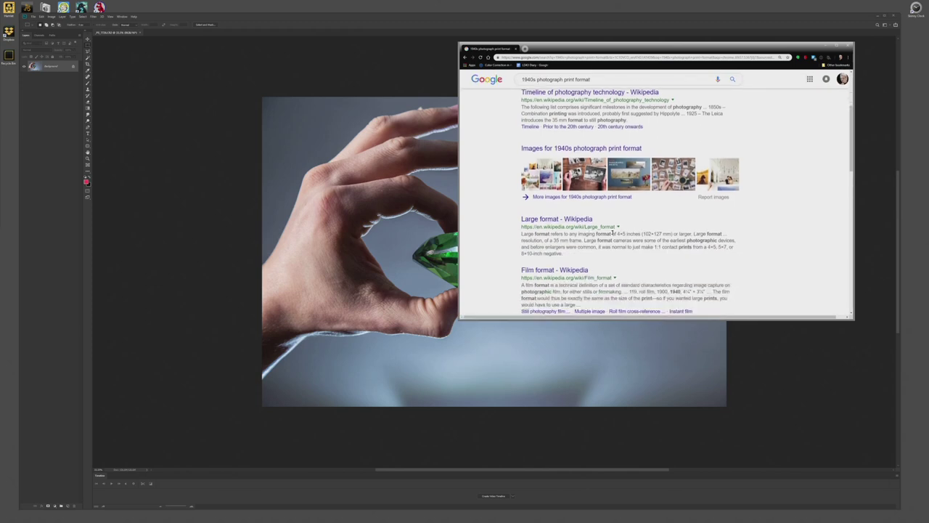
left_click_drag(613, 233, 619, 234)
scroll(621, 249, "down", 1)
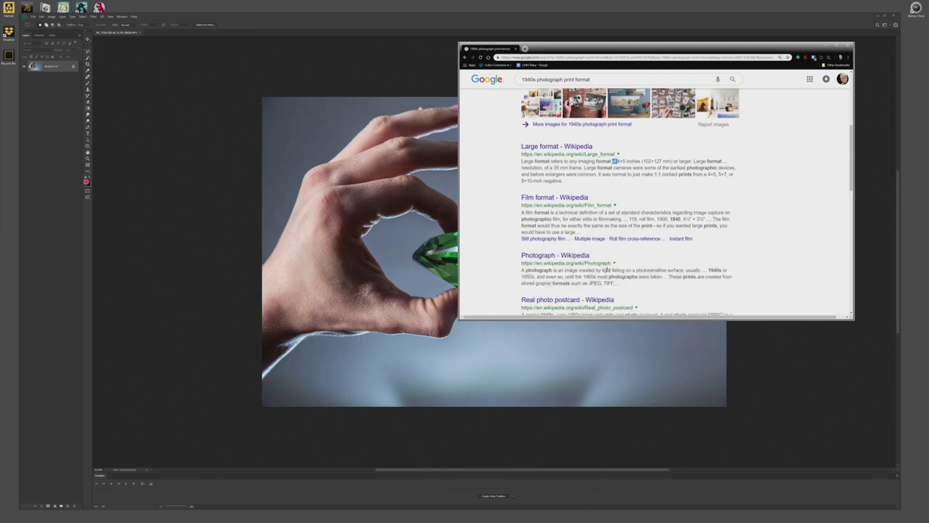
scroll(614, 267, "down", 1)
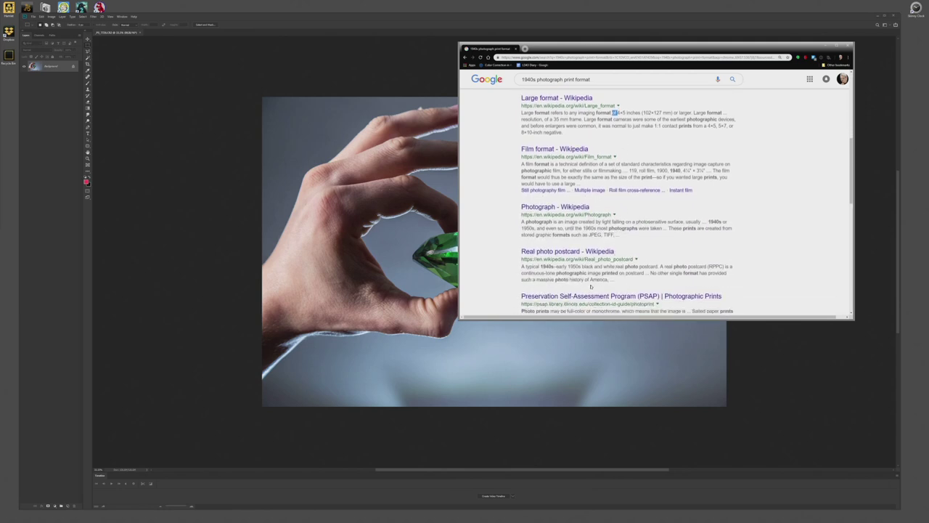
scroll(591, 287, "down", 2)
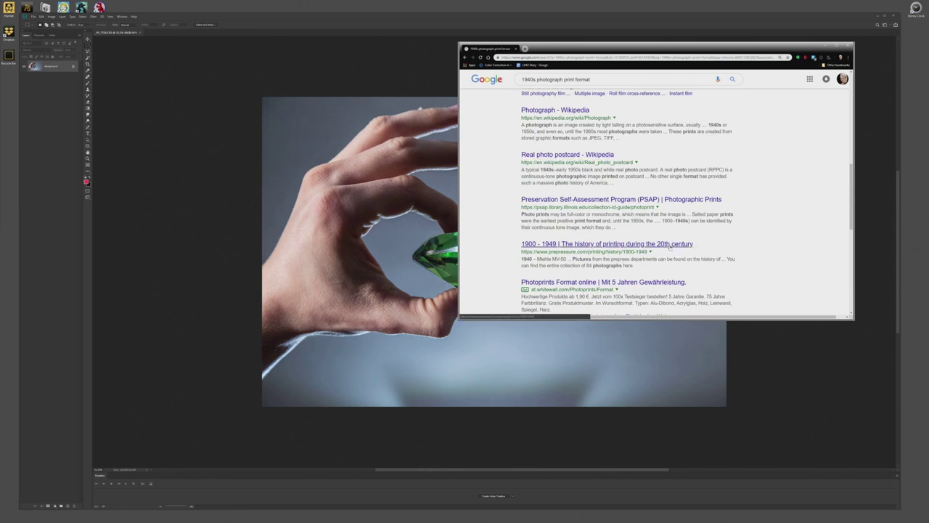
- Shorten the search query and search Google for "1940s print format"
scroll(670, 245, "down", 2)
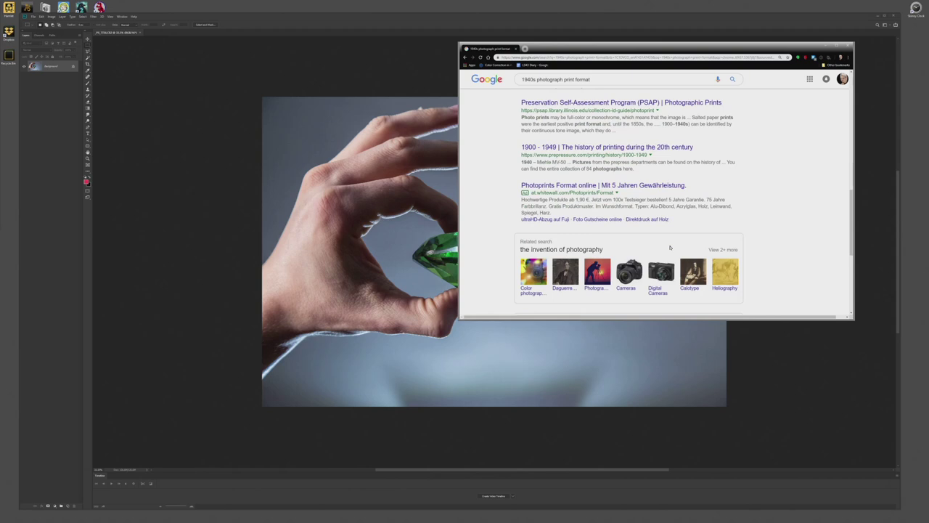
scroll(669, 245, "up", 6)
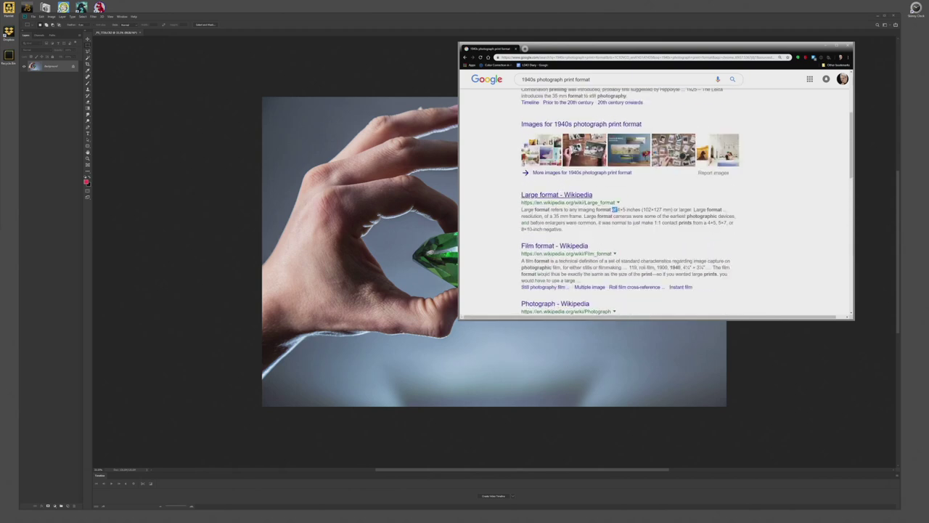
left_click(556, 81)
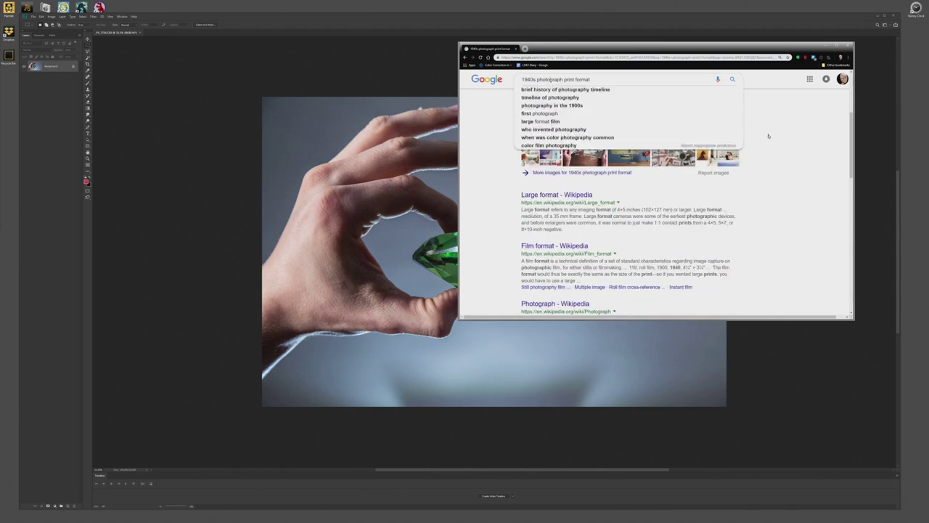
key("ctrl+shift+Right")
key("BackSpace")
key("Return")
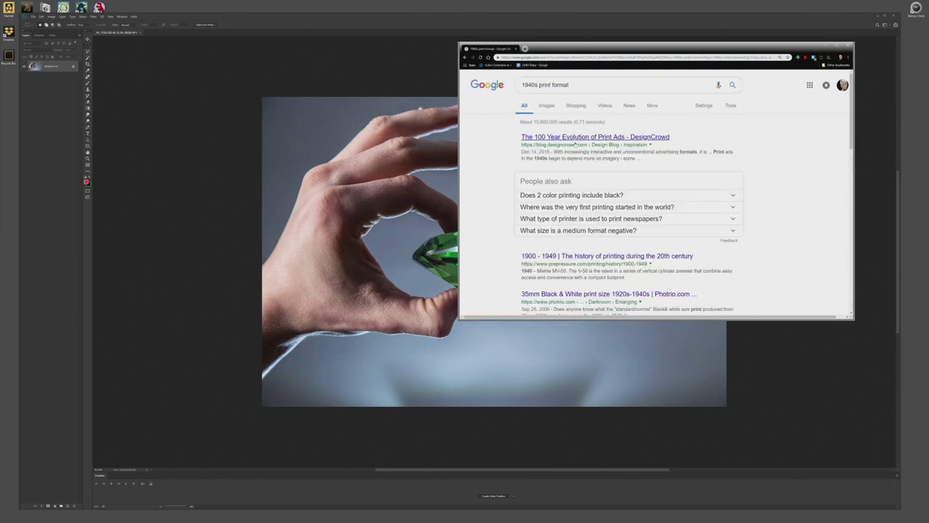
- Open the Photrio thread on 35mm black and white print sizes, zoom the page in, and enlarge the browser window
scroll(525, 210, "down", 1)
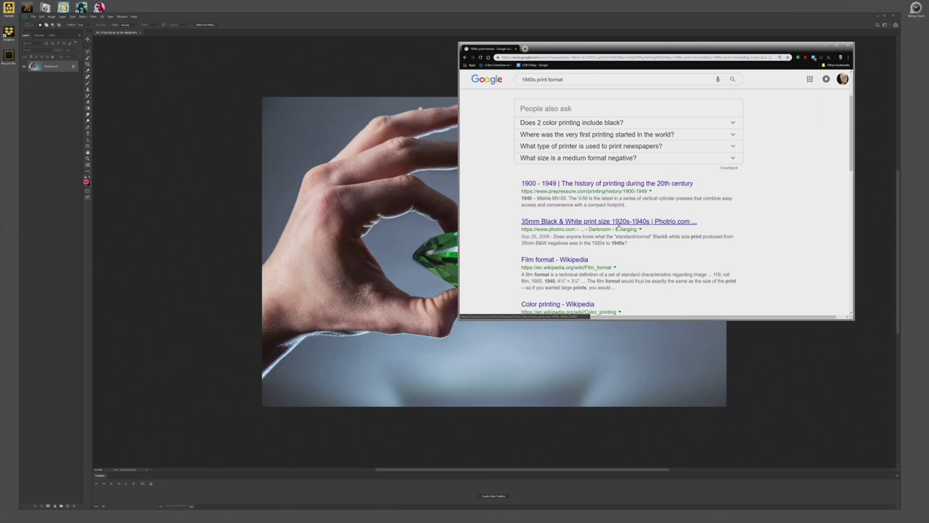
left_click(617, 224)
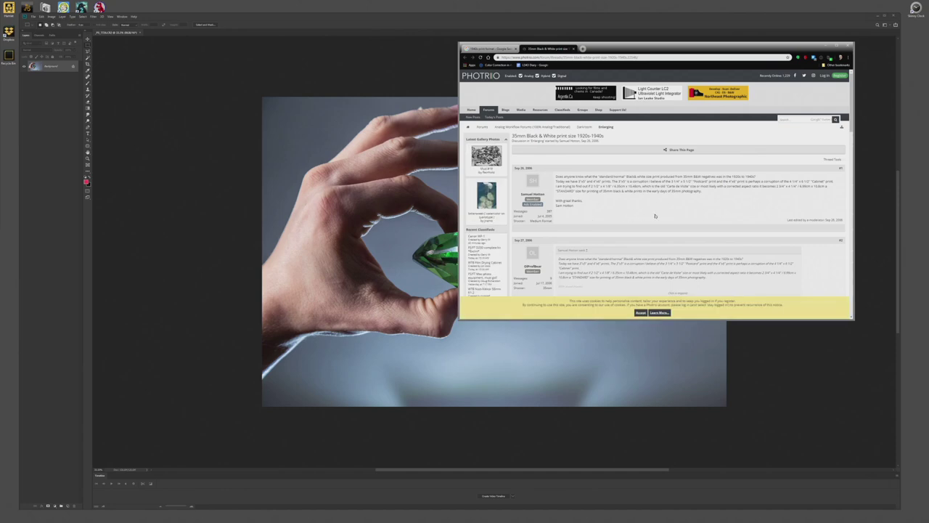
scroll(653, 216, "up", 7)
left_click_drag(458, 190, 262, 190)
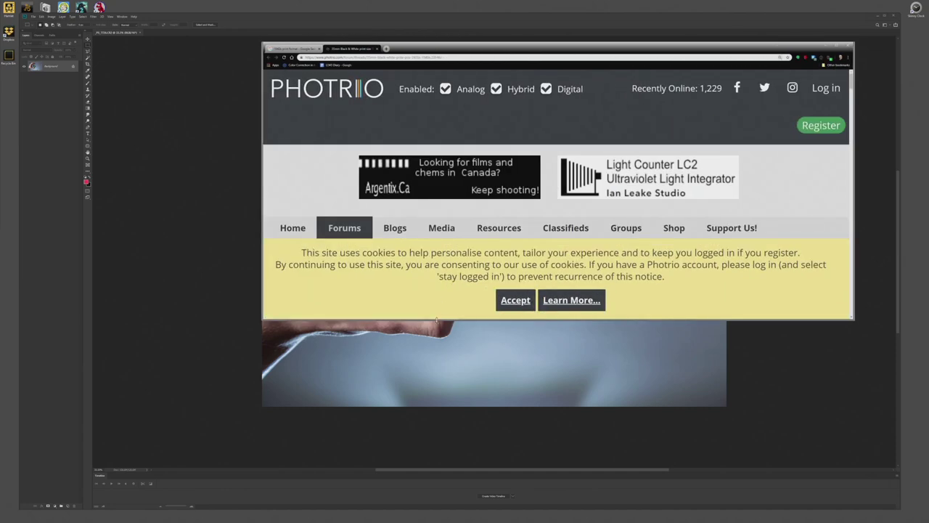
left_click_drag(436, 320, 442, 441)
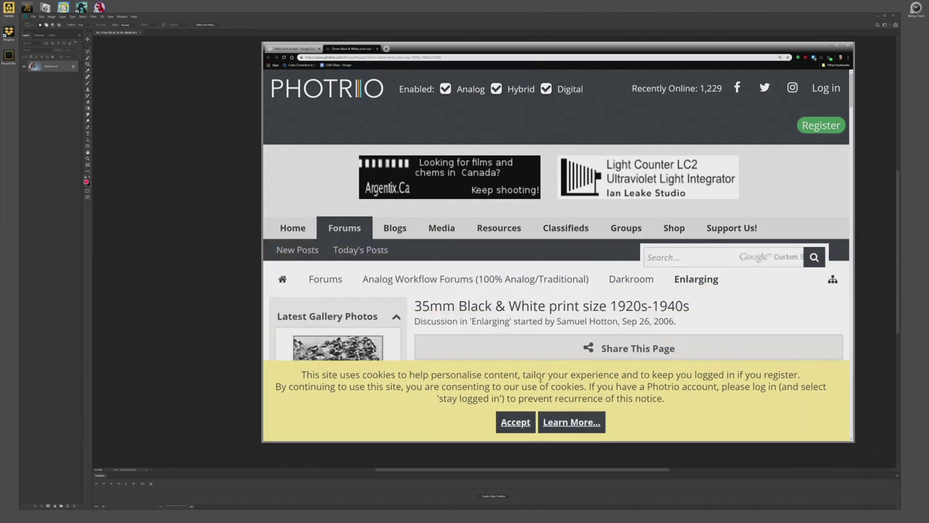
- Read through the forum thread's posts for the print dimensions common in the 1920s to 1940s
double_click(543, 385)
scroll(581, 218, "down", 5)
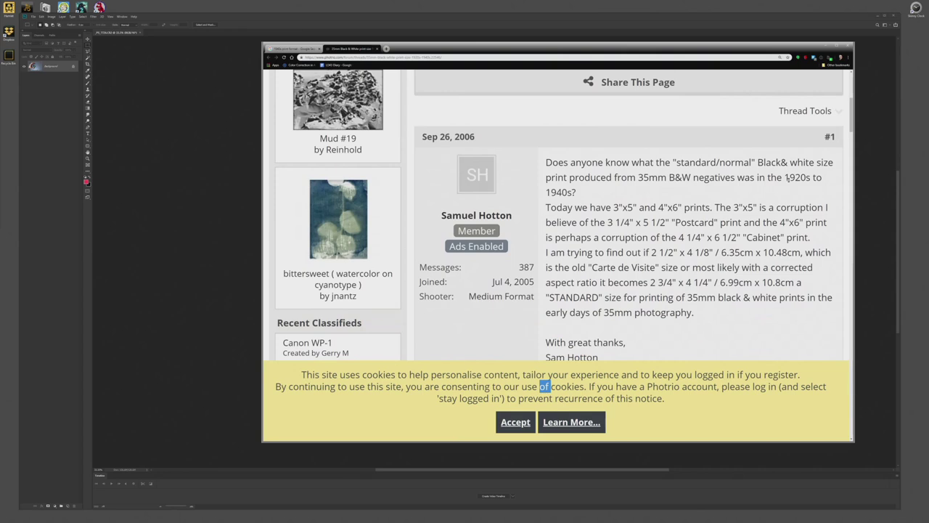
left_click_drag(657, 177, 655, 191)
scroll(655, 191, "down", 5)
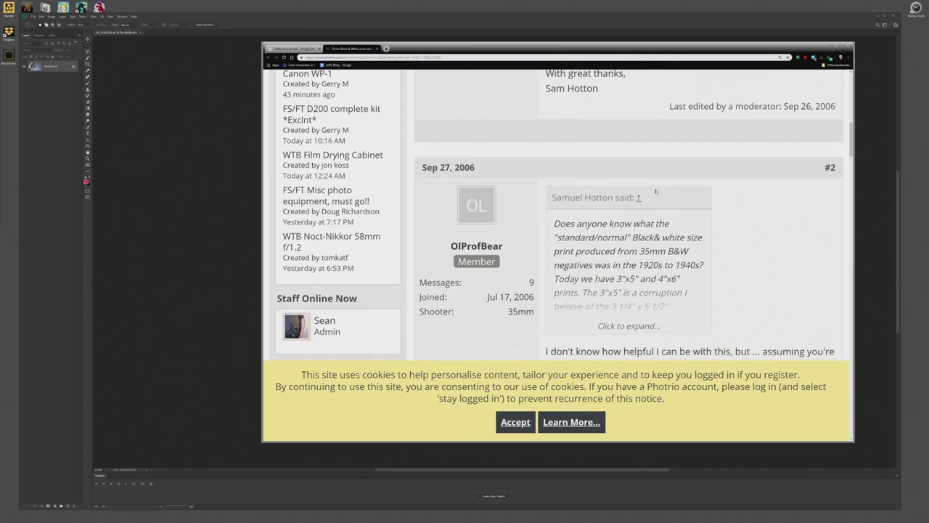
scroll(655, 191, "down", 2)
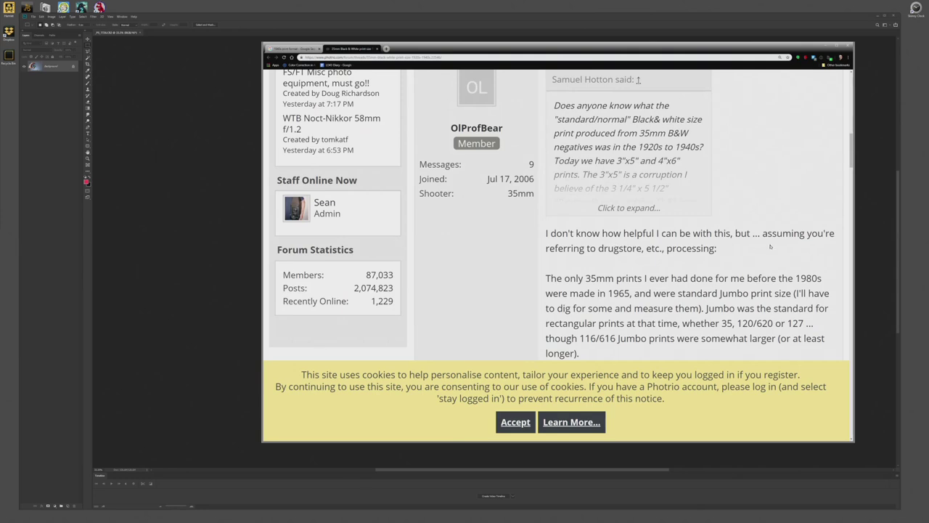
scroll(688, 235, "down", 2)
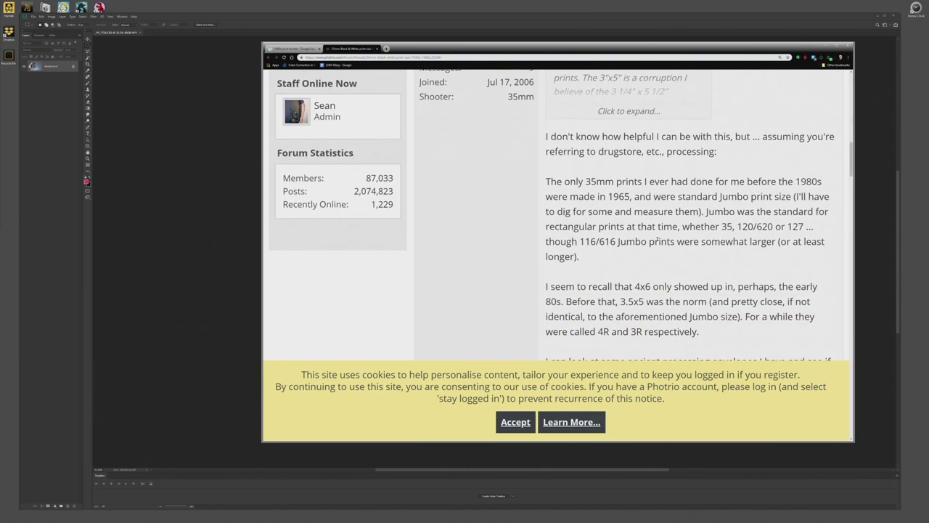
scroll(749, 233, "down", 3)
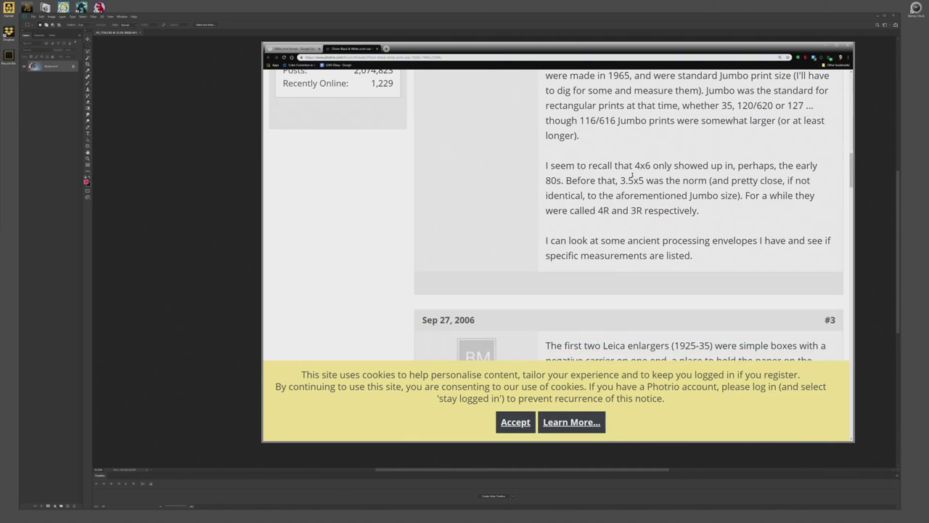
left_click_drag(635, 166, 651, 167)
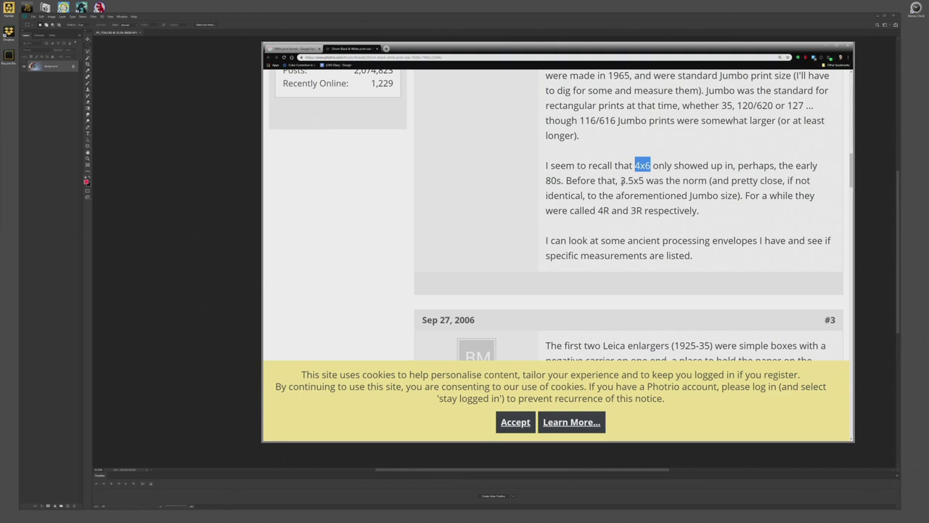
mouse_move(620, 180)
left_mouse_down()
mouse_move(634, 181)
mouse_move(612, 180)
left_mouse_up()
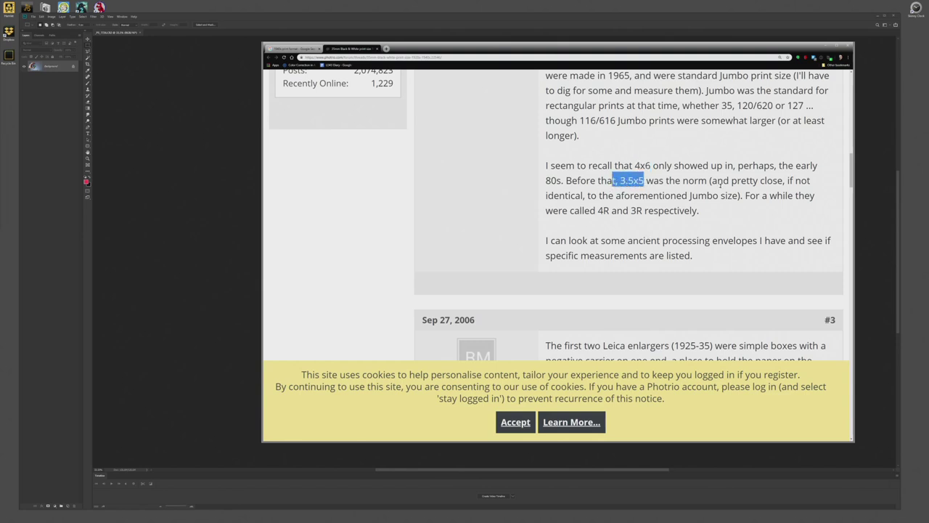
scroll(705, 196, "down", 2)
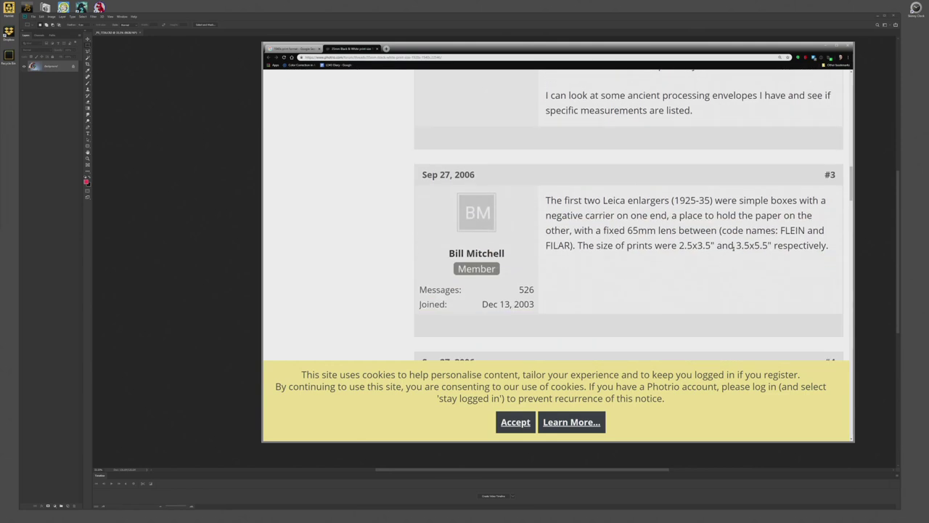
left_click_drag(736, 245, 772, 245)
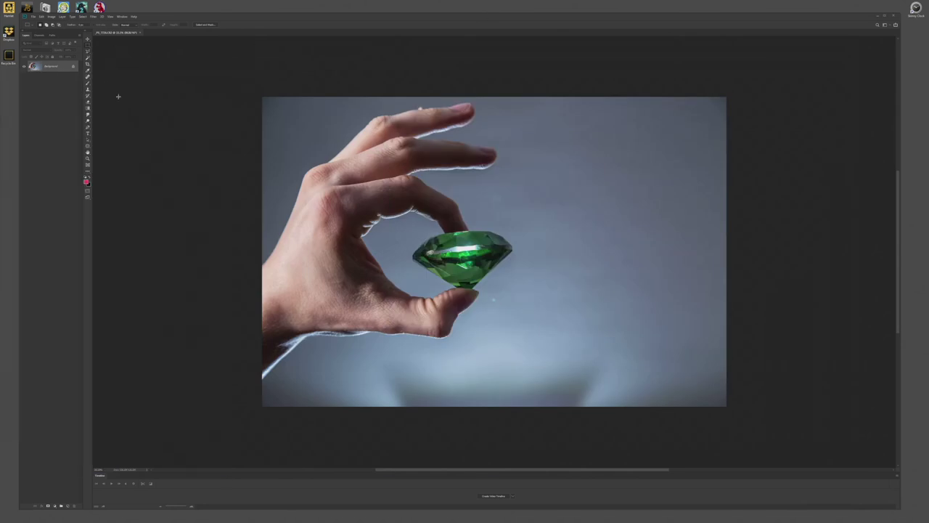
- Create a new Photoshop document sized 3.5 x 5.5 inches in portrait orientation, choosing its color bit depth
key("ctrl+n")
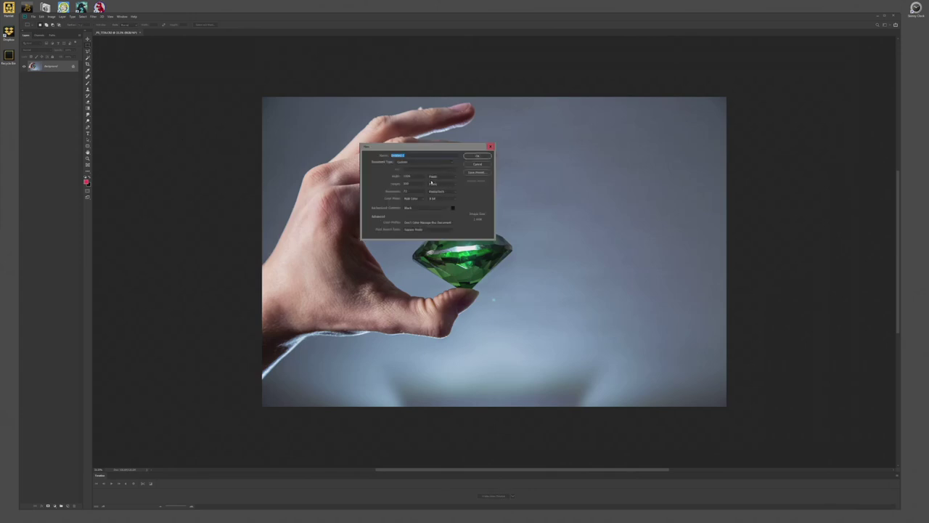
left_click(432, 178)
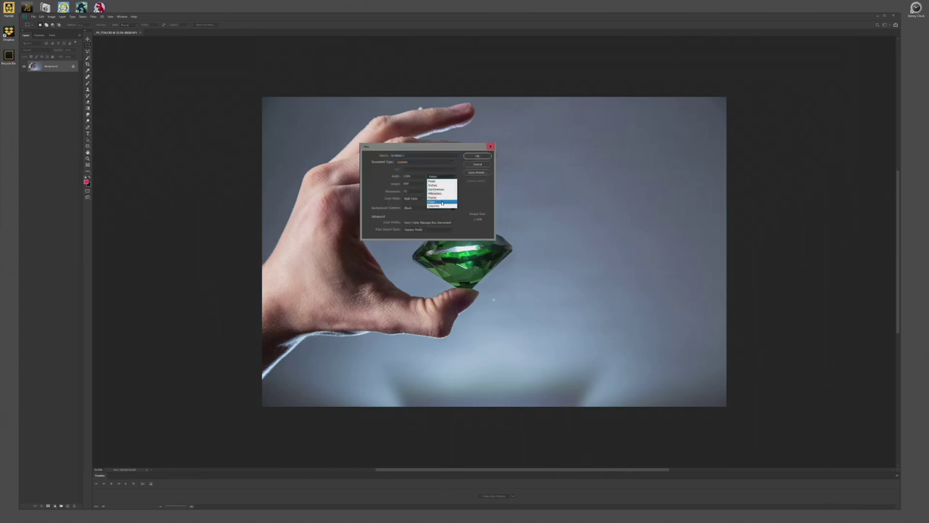
left_click(442, 186)
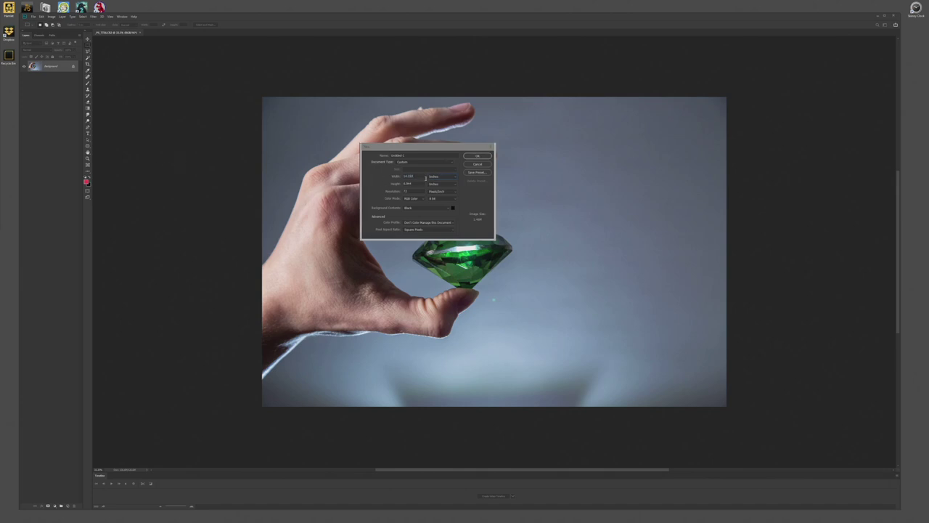
left_click(421, 176)
type("8.5")
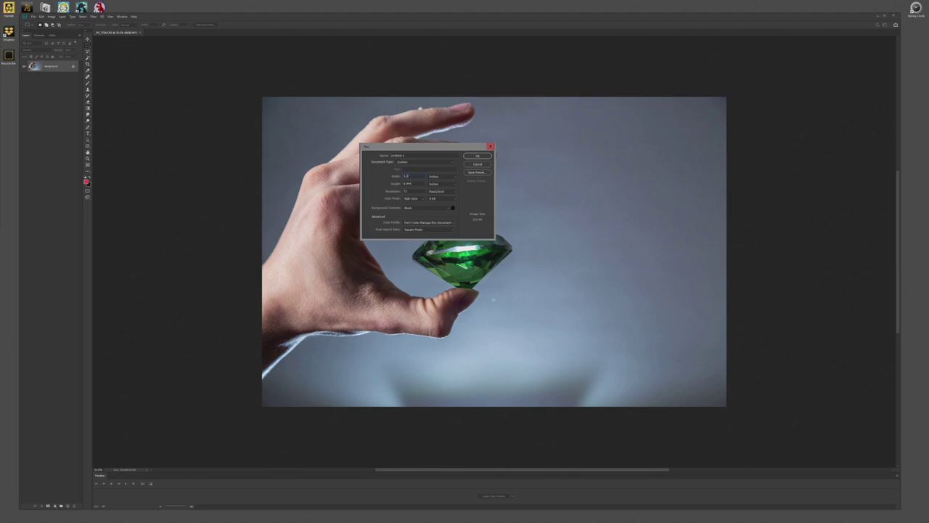
key("Tab")
type("5")
left_click(447, 198)
left_click(442, 212)
left_click(477, 156)
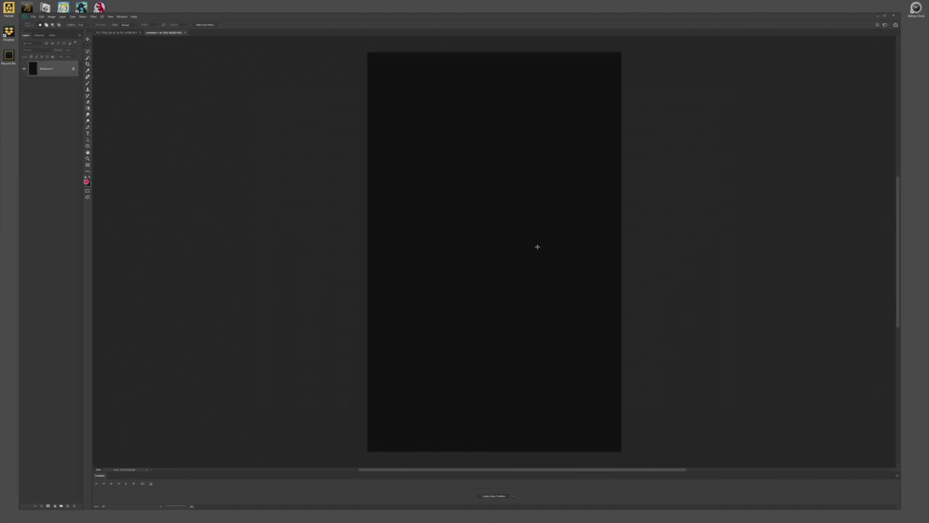
- Rotate the blank canvas to landscape orientation and invert its black background to white
mouse_move(470, 265)
left_mouse_down()
mouse_move(460, 249)
mouse_move(457, 264)
left_mouse_up()
key("ctrl+minus")
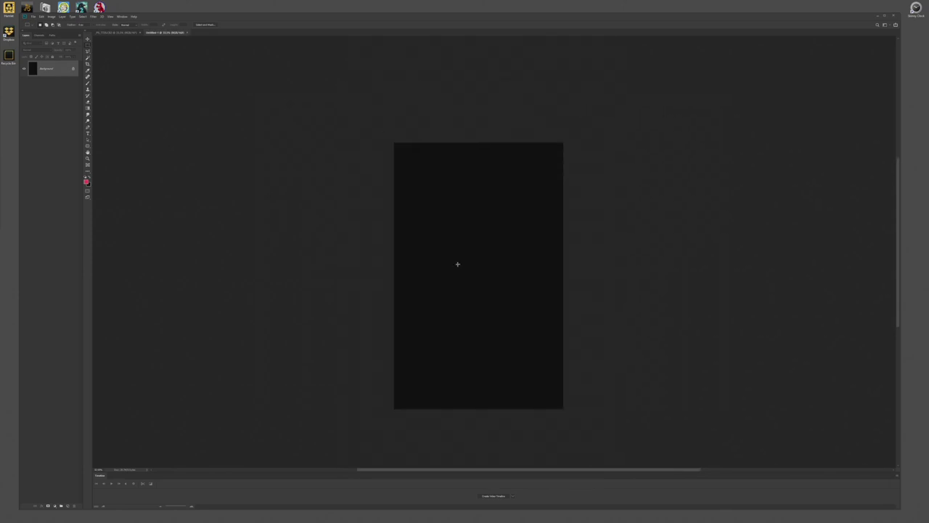
key("F2")
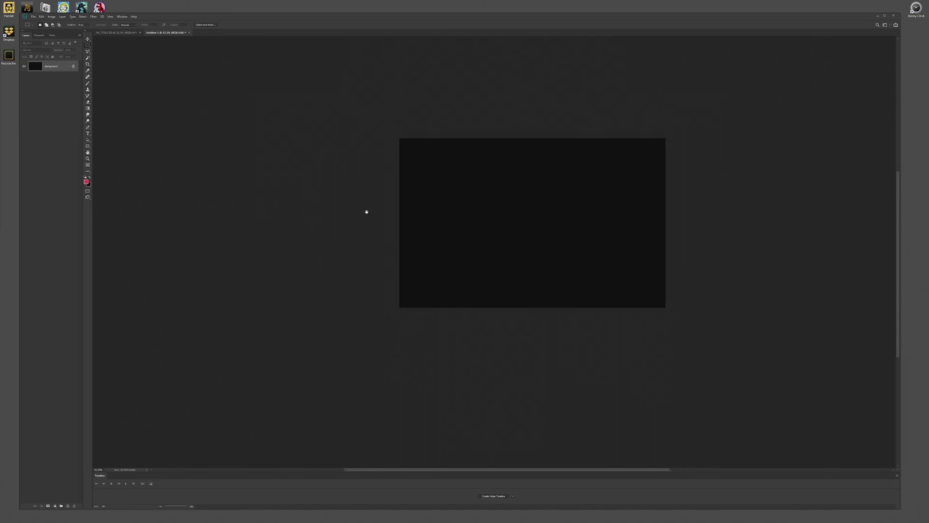
left_click_drag(365, 209, 249, 196)
key("ctrl+i")
scroll(396, 242, "up", 1)
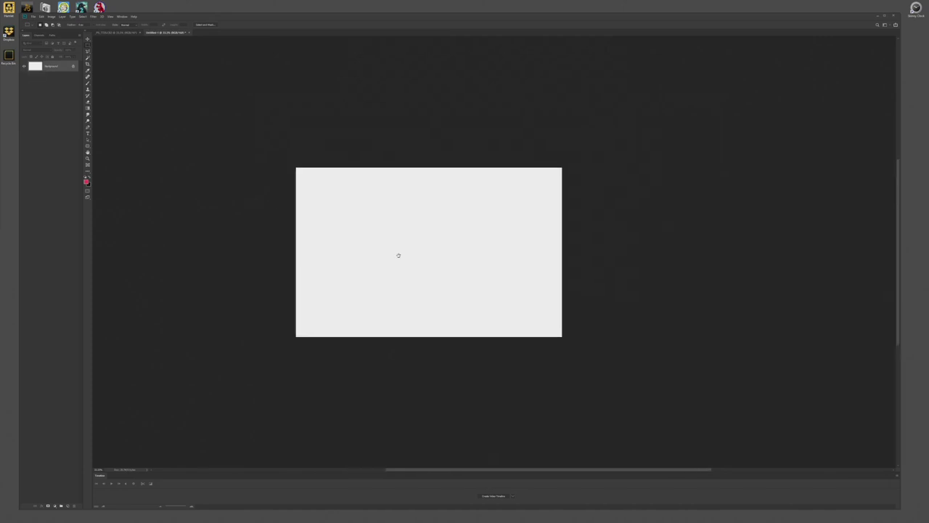
key("ctrl+plus")
left_click_drag(402, 254, 431, 258)
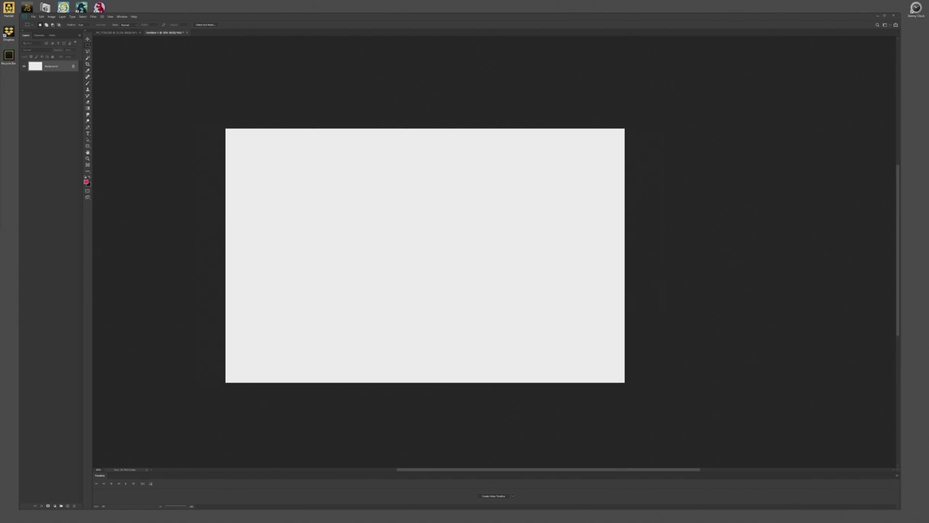
left_click_drag(399, 216, 410, 209)
key("ctrl+plus")
left_click_drag(358, 229, 406, 223)
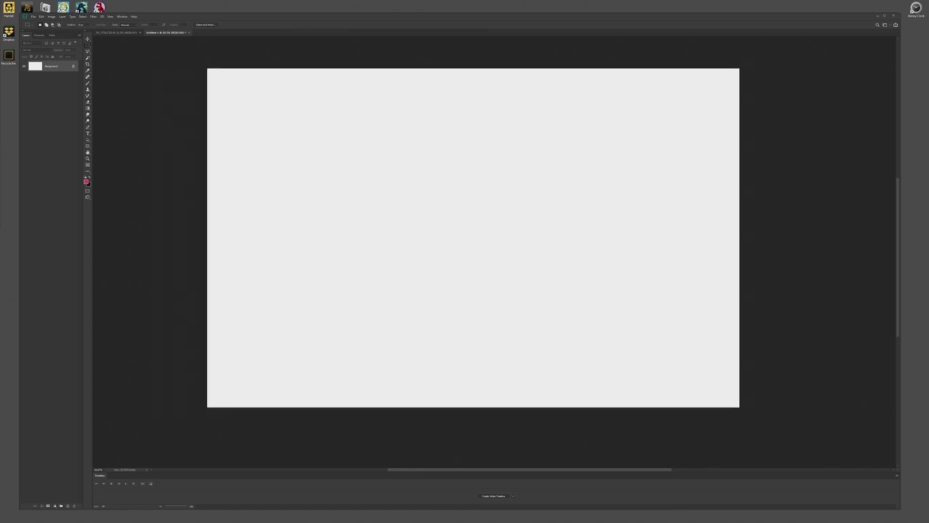
left_click_drag(408, 207, 409, 216)
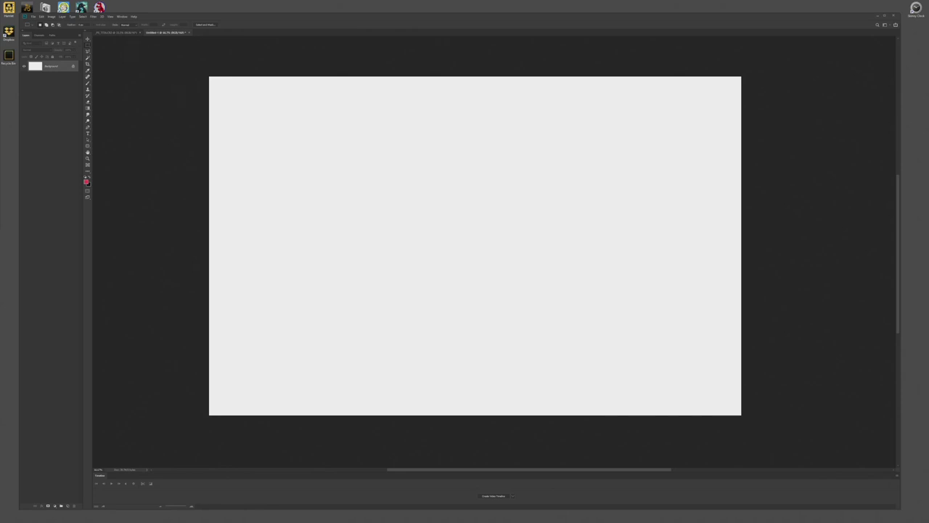
left_click_drag(296, 105, 288, 109)
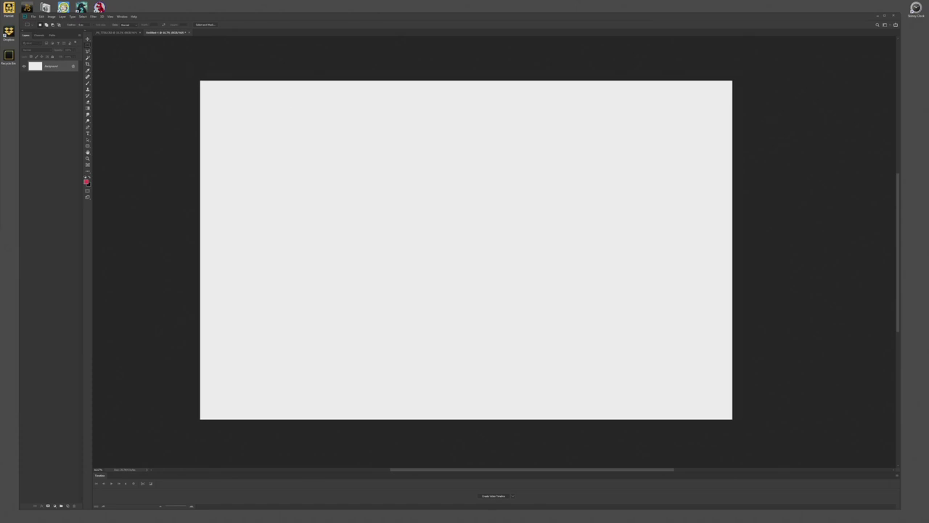
- Copy the entire hand-and-gem photo into the blank print document and shift it slightly down from the upper edge
left_click(115, 32)
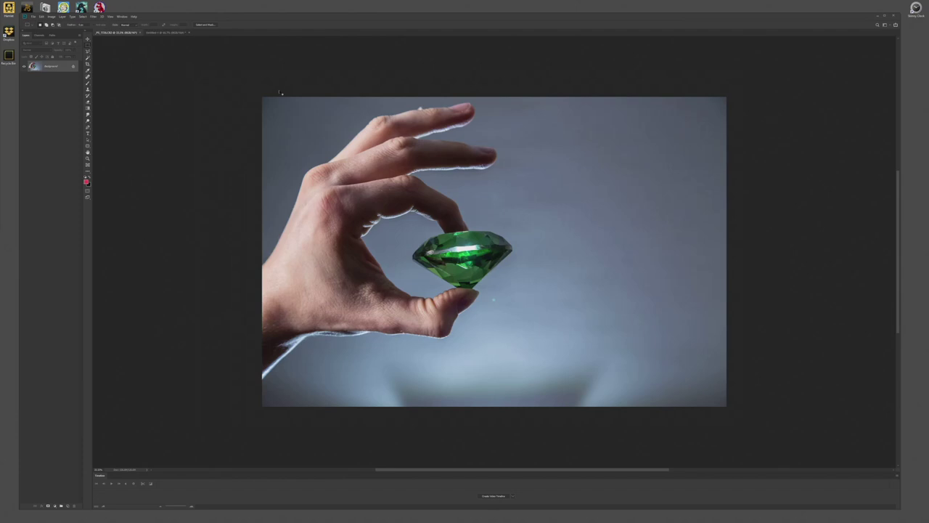
key("ctrl+a")
left_click(168, 32)
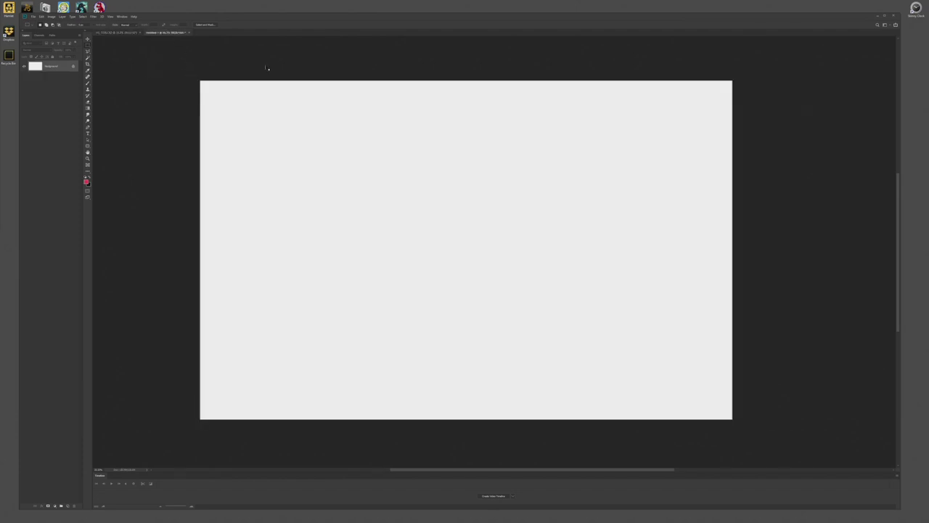
key("ctrl+v")
left_click_drag(369, 202, 376, 220)
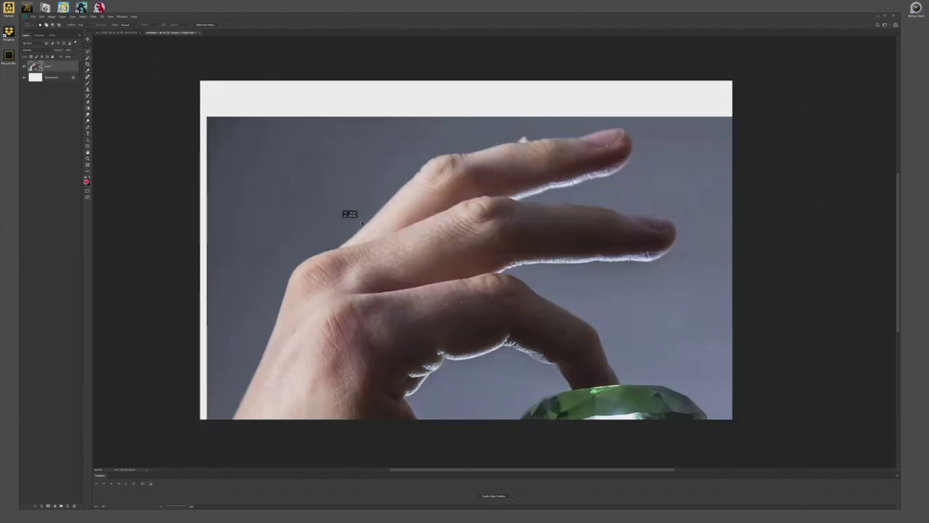
- Convert the pasted hand-and-gem photo layer to a Smart Object
left_click(62, 17)
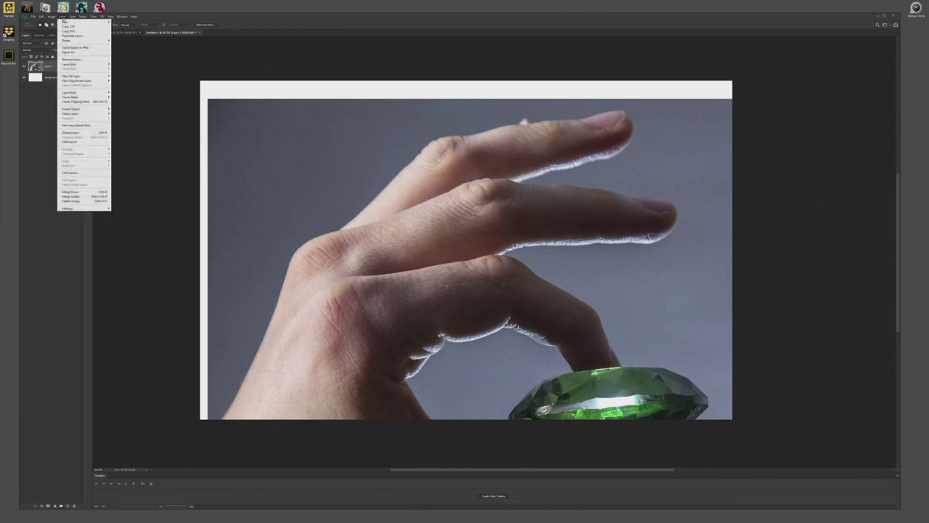
mouse_move(102, 109)
left_click(131, 109)
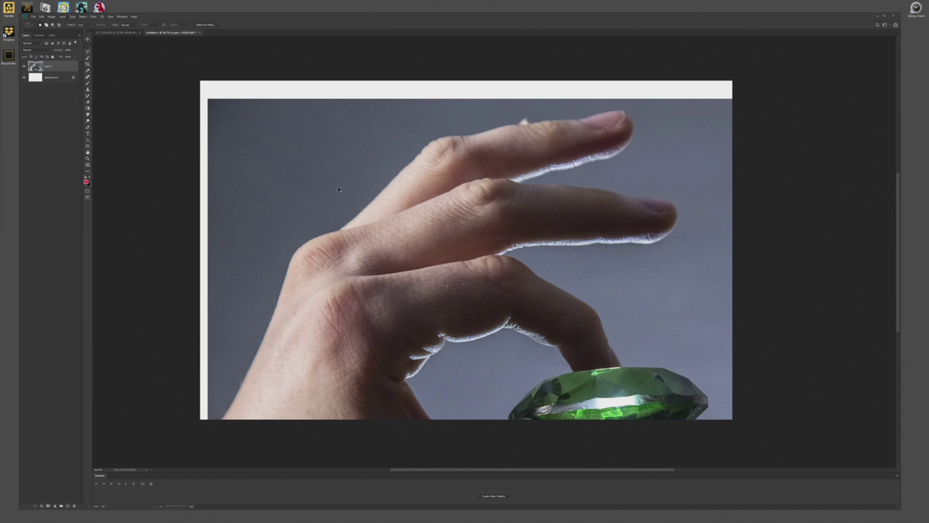
key("ctrl+minus")
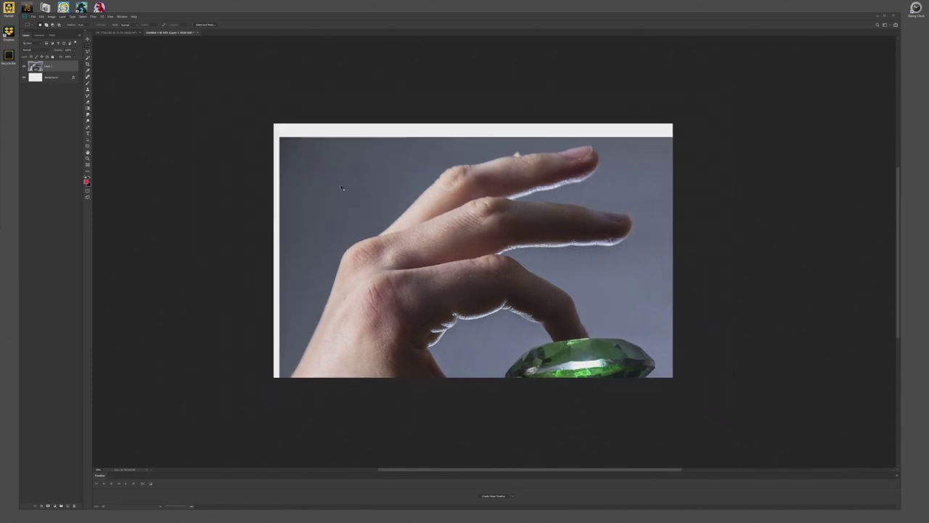
- Scale the hand-and-gem photo to 10% and move it near the canvas's upper-left corner
key("ctrl+t")
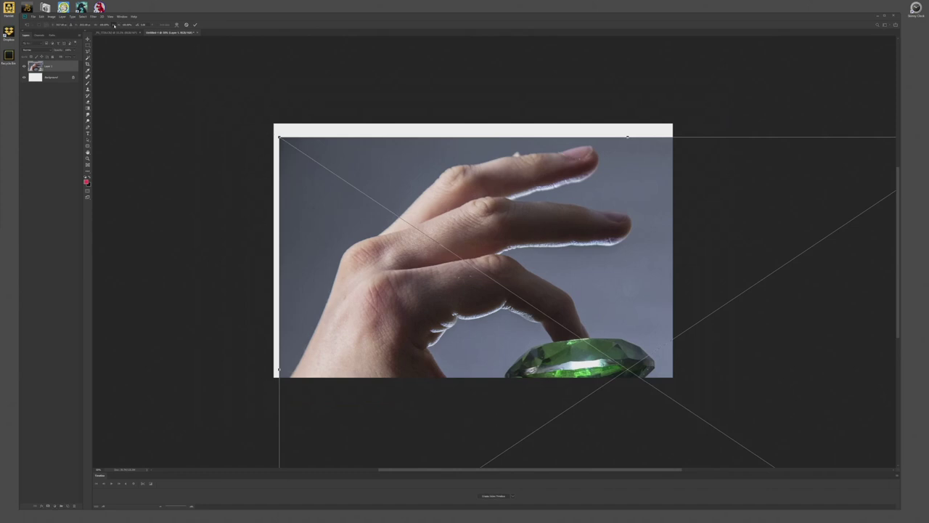
left_click(103, 25)
type("10")
key("Return")
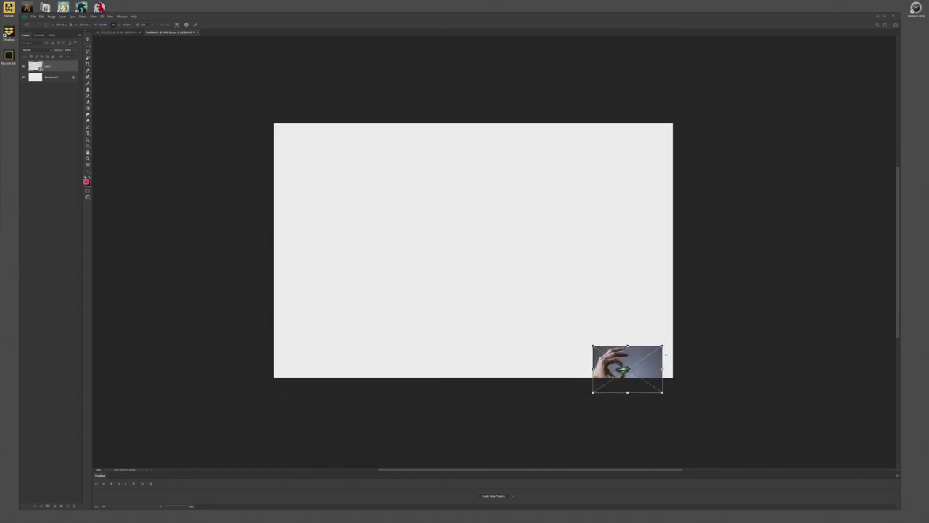
key("Return")
left_click_drag(625, 363, 323, 178)
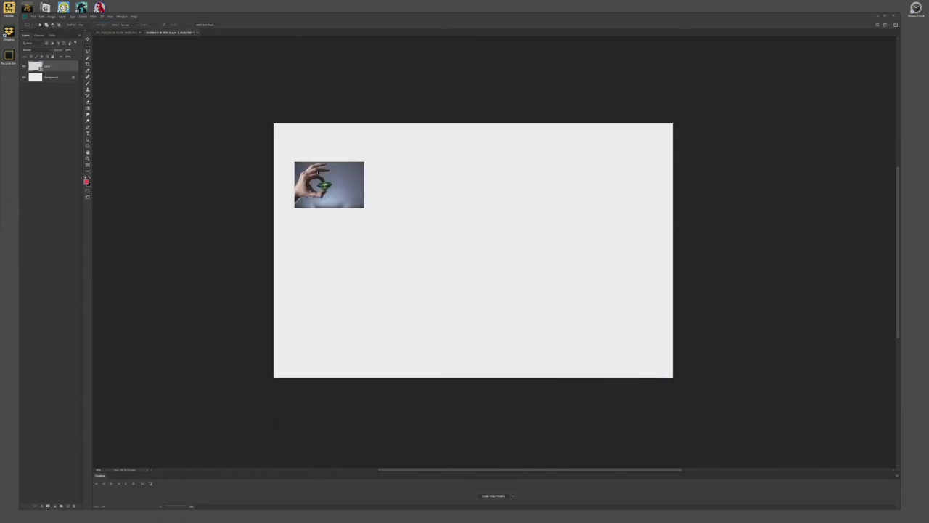
- Try enlarging the hand-and-gem photo beyond the landscape canvas, with its left edge aligned to the canvas edge
key("ctrl+t")
left_click_drag(364, 207, 718, 443)
left_click_drag(538, 325, 537, 288)
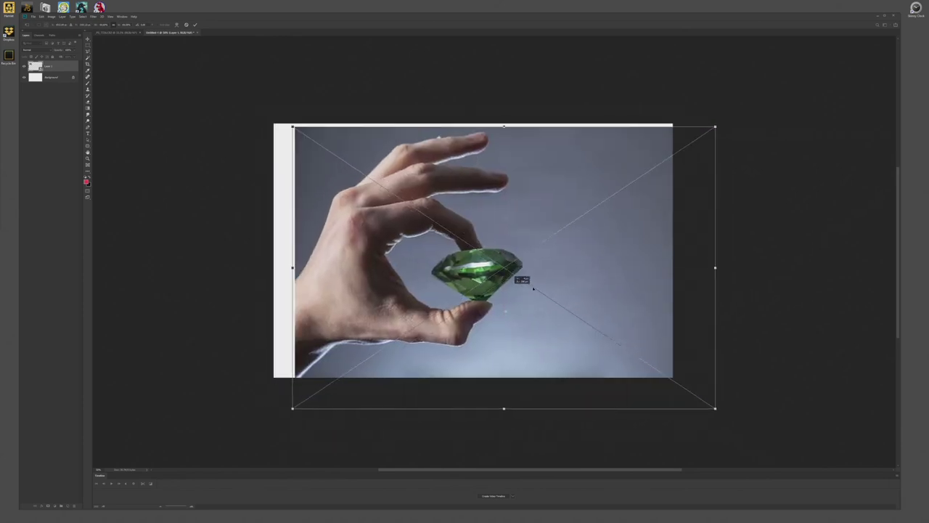
left_click_drag(718, 411, 803, 443)
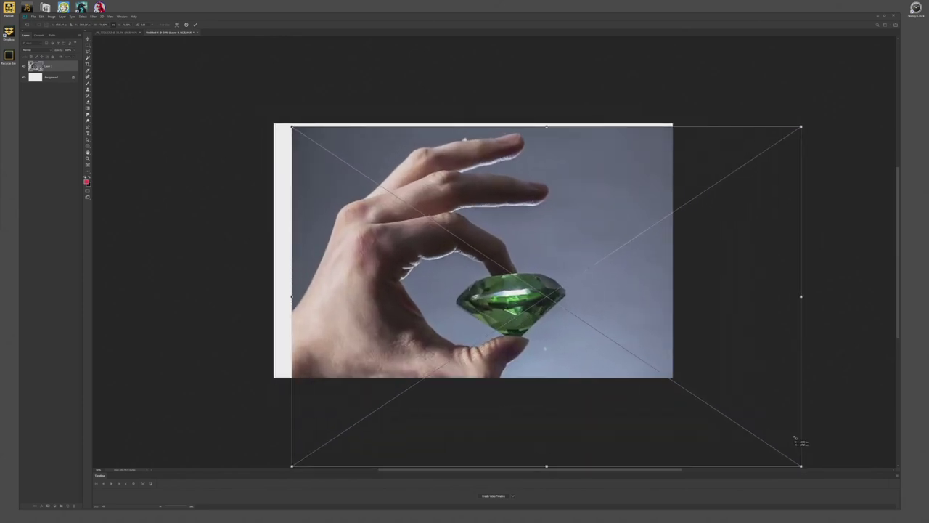
left_click_drag(662, 351, 644, 329)
left_click_drag(561, 296, 562, 293)
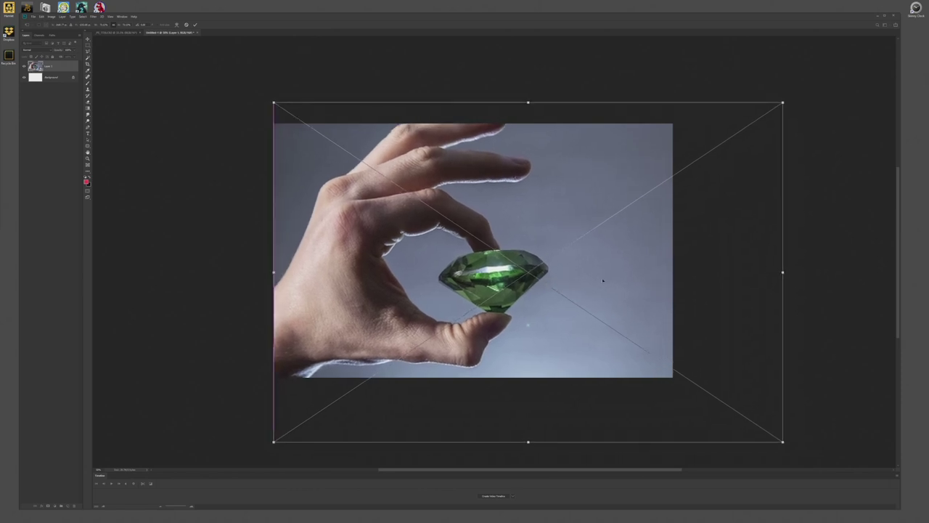
left_click_drag(670, 190, 670, 172)
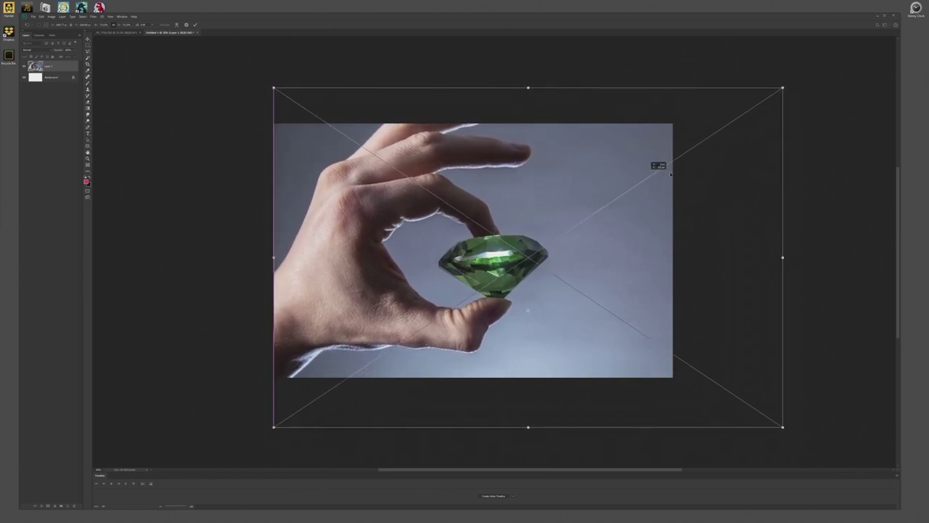
- Try reducing the photo slightly and aligning its upper-left corner with the canvas corner so it still fills the canvas
left_click_drag(782, 426, 747, 401)
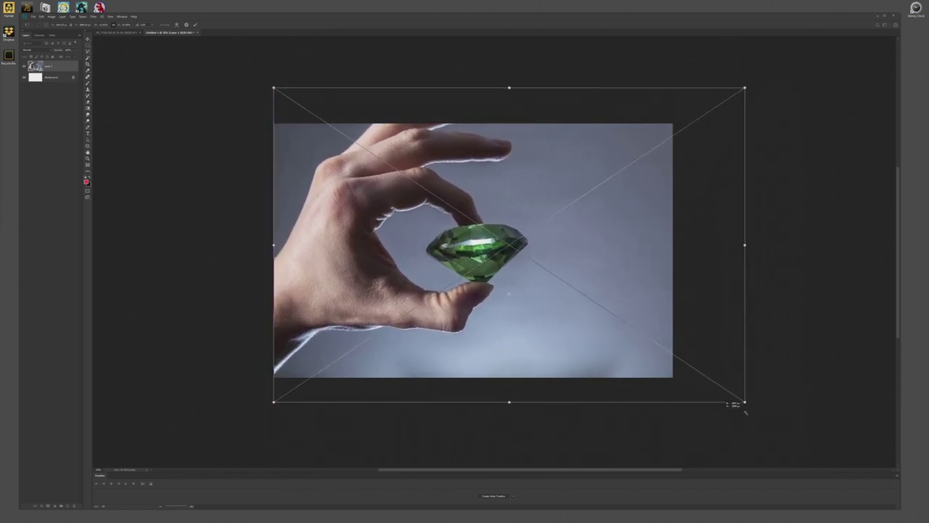
left_click_drag(616, 321, 614, 346)
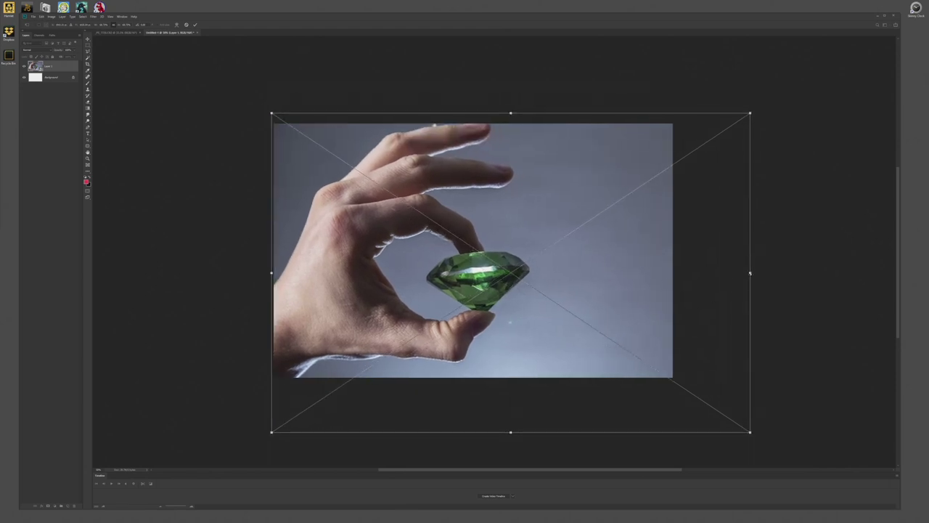
left_click_drag(750, 273, 730, 273)
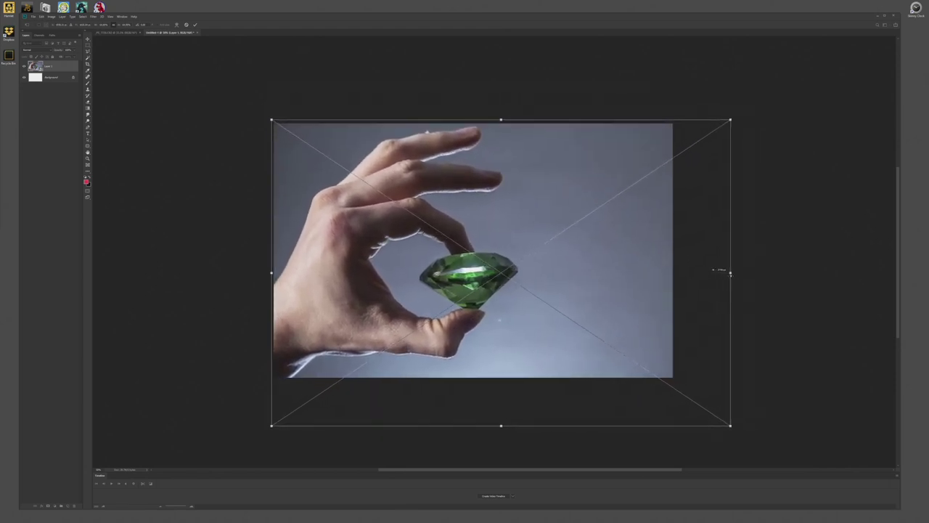
left_click_drag(572, 293, 572, 310)
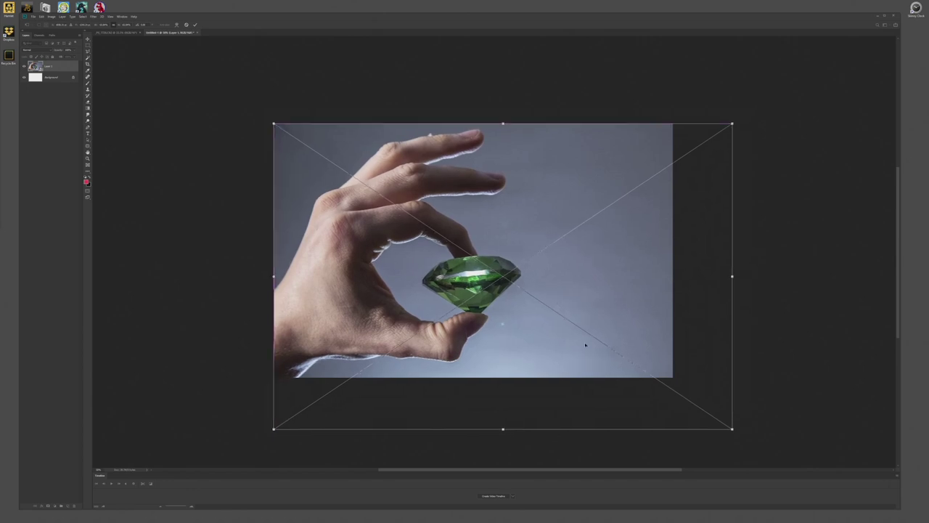
- Try a tighter crop by enlarging the photo well beyond the canvas and centering the gem in the frame
left_click_drag(570, 315, 687, 364)
left_click_drag(382, 147, 191, 68)
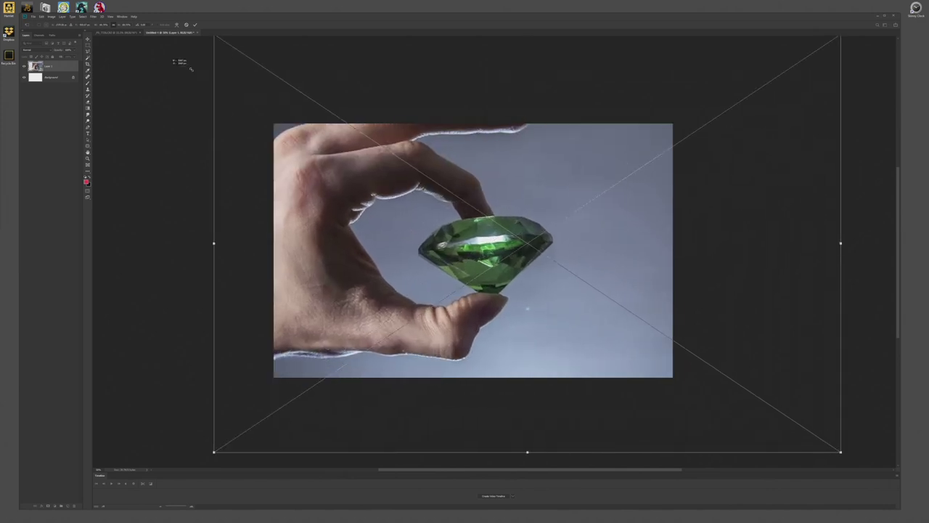
mouse_move(480, 252)
left_mouse_down()
mouse_move(477, 268)
mouse_move(492, 268)
mouse_move(474, 243)
left_mouse_up()
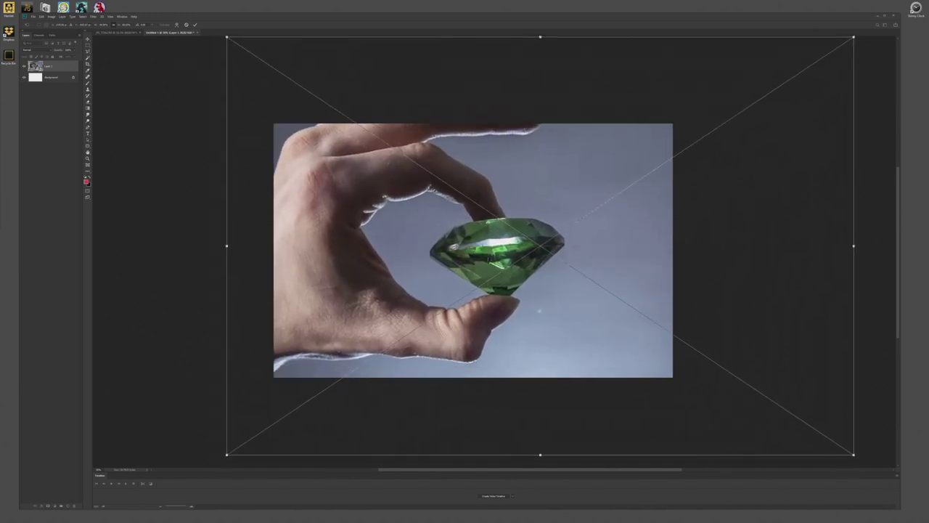
key("ctrl+minus")
left_click_drag(572, 247, 555, 250)
left_click_drag(715, 112, 737, 84)
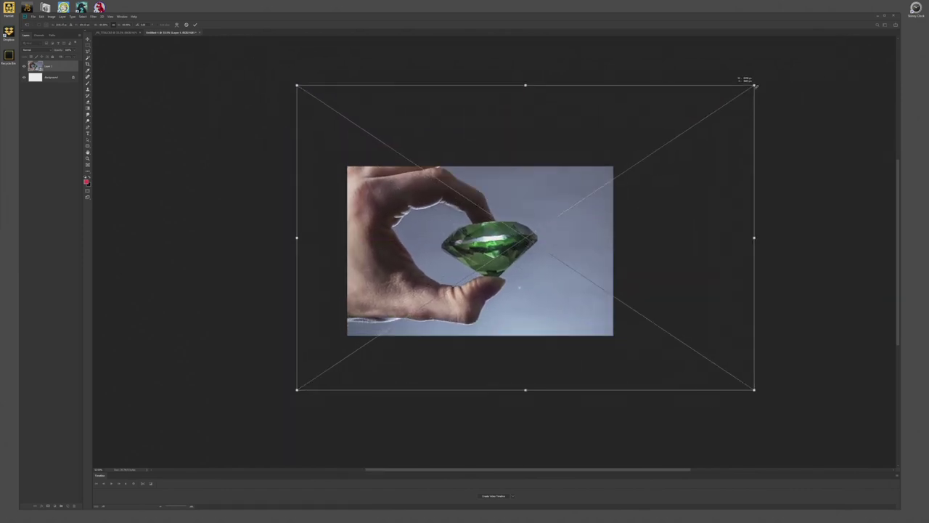
mouse_move(585, 209)
left_mouse_down()
mouse_move(595, 221)
mouse_move(589, 212)
left_mouse_up()
left_click_drag(583, 287, 576, 286)
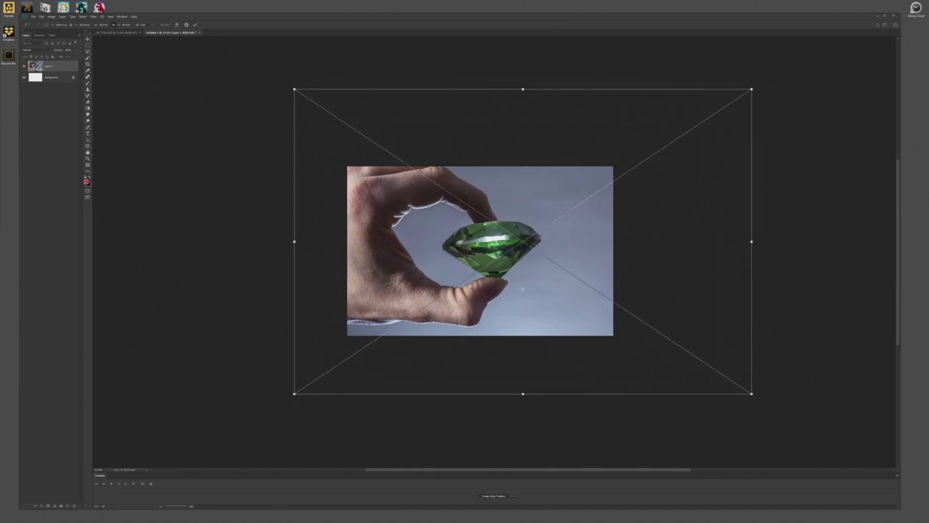
left_click_drag(155, 155, 145, 259)
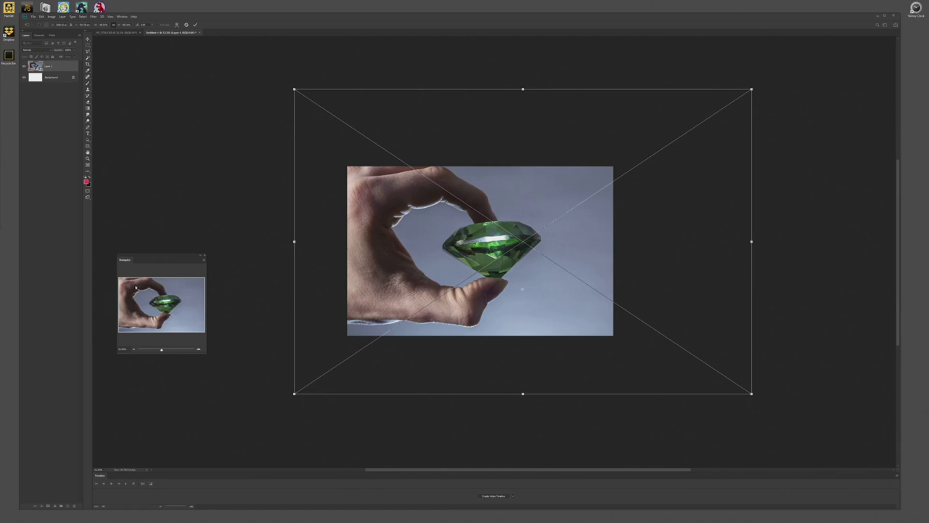
left_click_drag(143, 257, 40, 193)
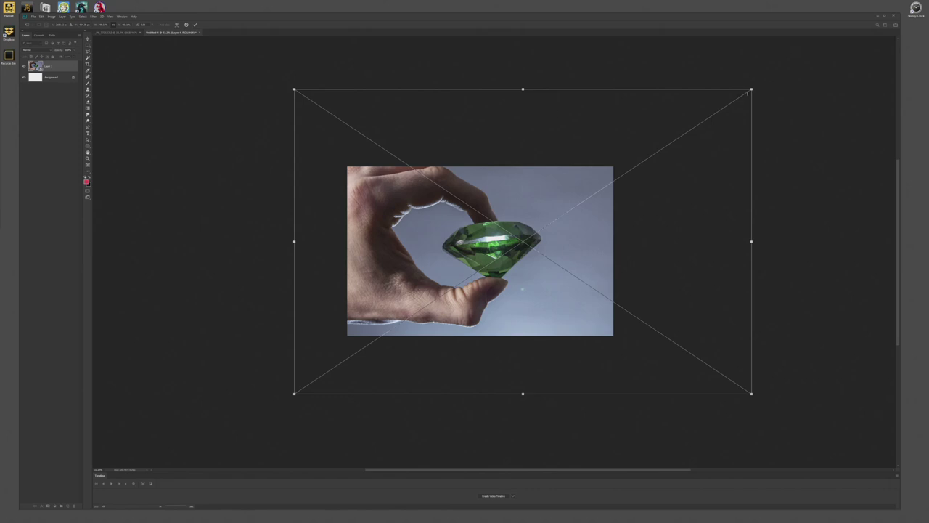
- Resize and reposition the photo for a looser landscape crop, apply it, and undo the transformation
left_click_drag(751, 90, 510, 181)
left_click_drag(431, 276, 484, 216)
left_click_drag(596, 334, 698, 401)
left_click_drag(565, 346, 541, 327)
key("Return")
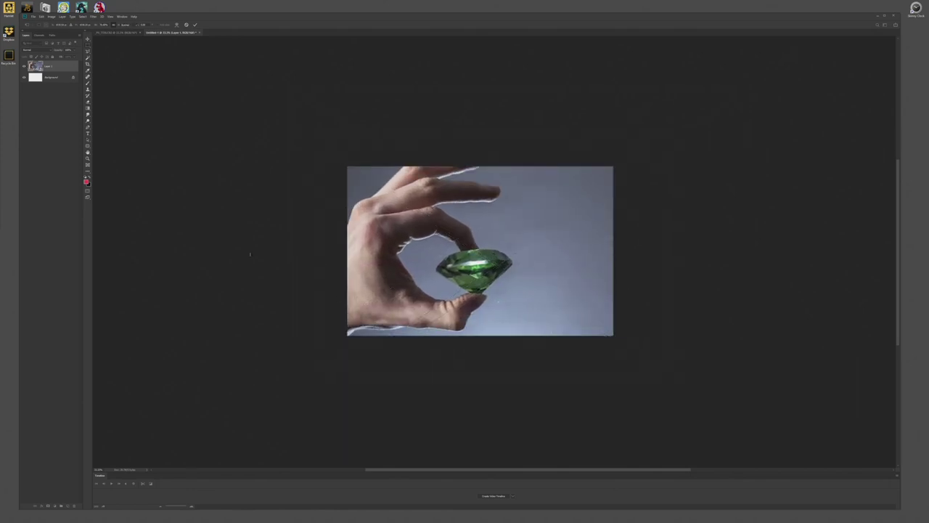
key("ctrl+z")
- Select a full-height square from the canvas's upper-left corner and crop the document to it
left_click_drag(347, 167, 610, 428)
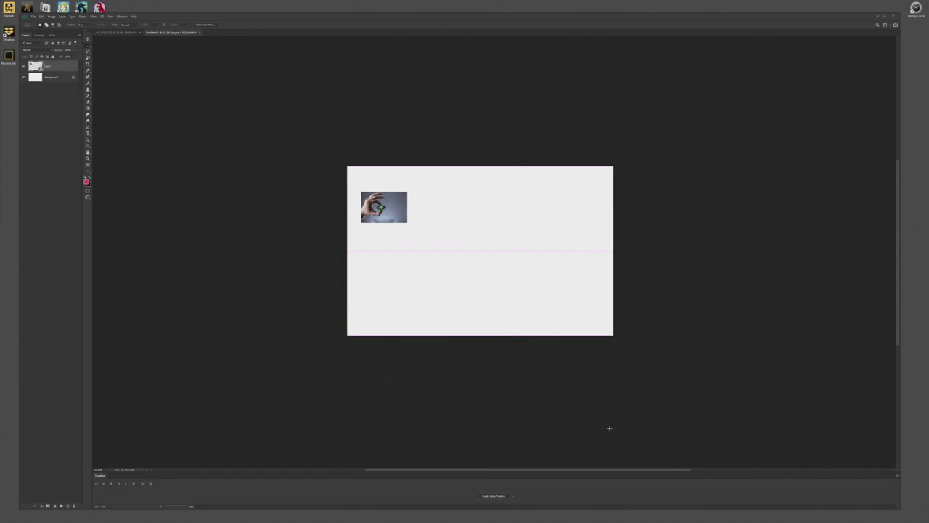
left_click(52, 17)
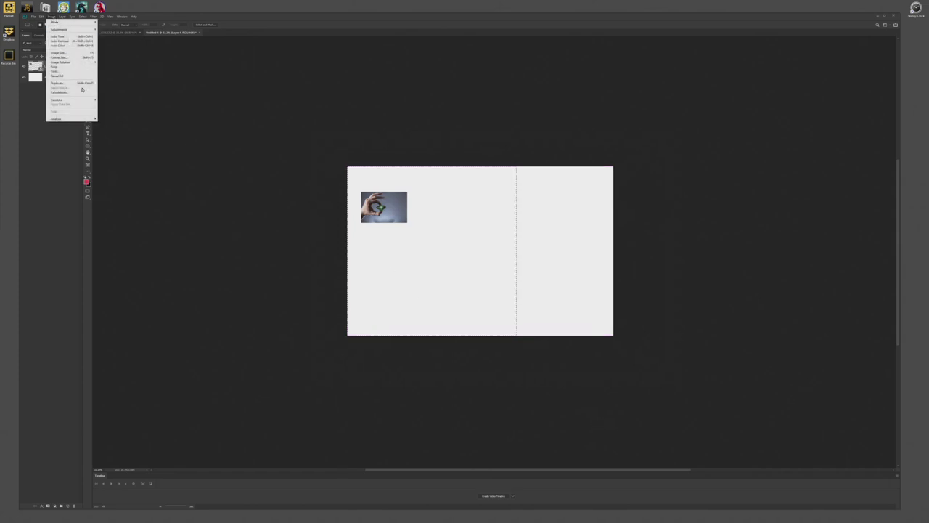
left_click(76, 68)
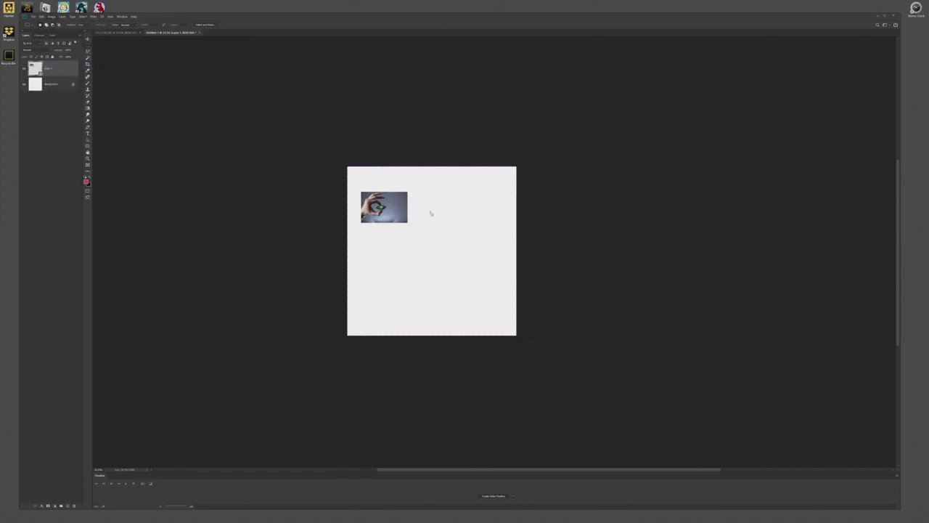
- Enlarge and position the hand-and-gem photo so it completely fills the square canvas, and apply the transformation
key("ctrl+t")
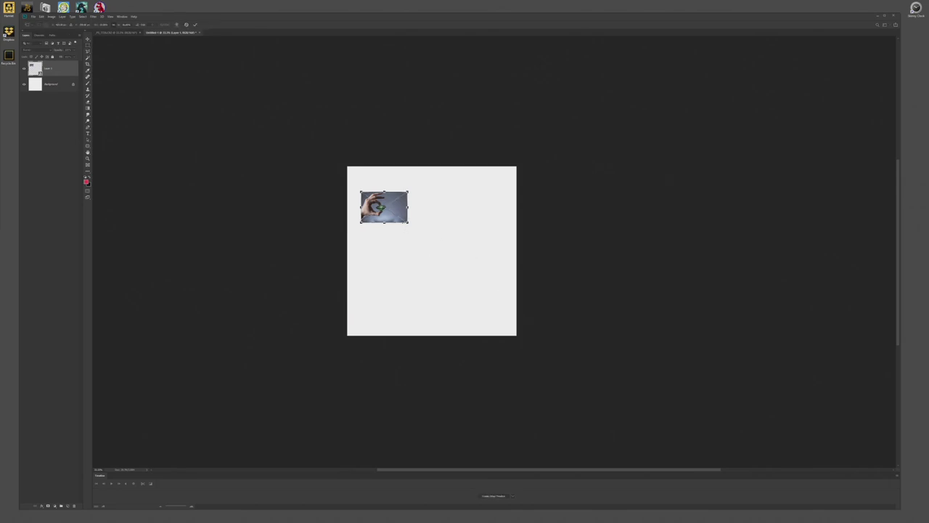
left_click_drag(407, 222, 672, 441)
left_click_drag(544, 335, 504, 301)
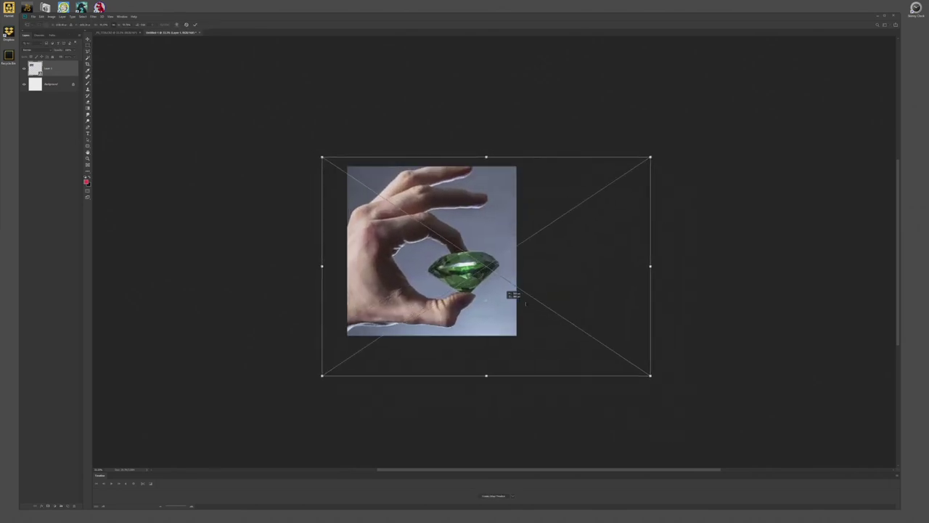
left_click_drag(649, 156, 602, 189)
left_click_drag(494, 235, 511, 217)
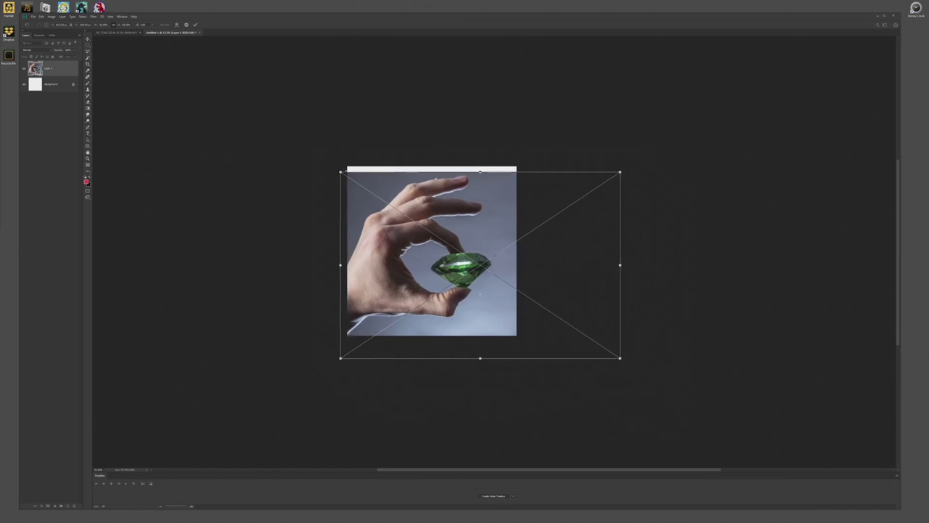
left_click_drag(339, 170, 321, 161)
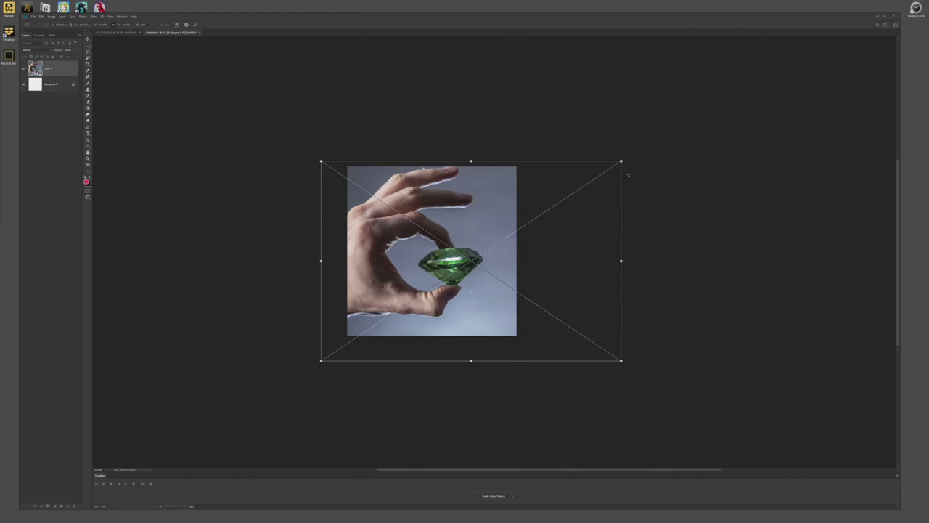
key("Return")
key("m")
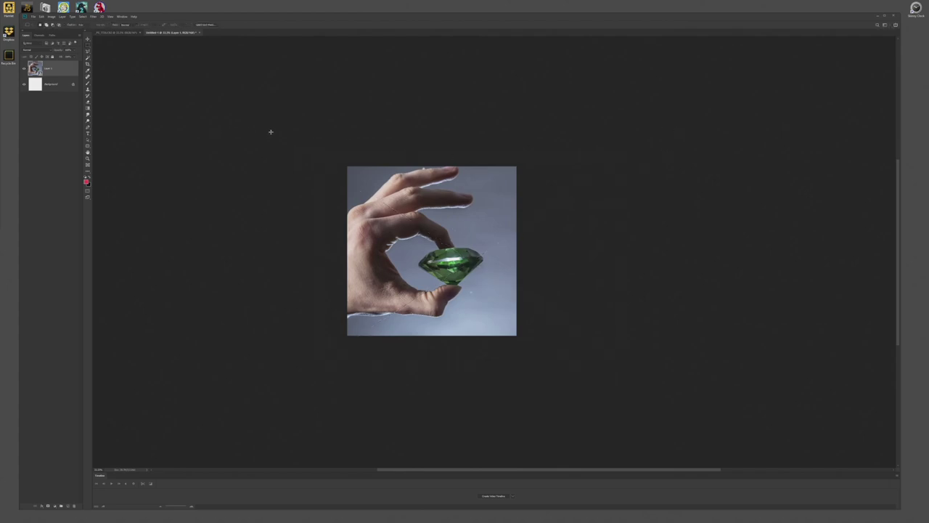
- Rotate the photo slightly clockwise and shift it down within the square canvas
key("ctrl+t")
left_click_drag(631, 146, 633, 171)
left_click_drag(570, 219, 571, 233)
left_click_drag(635, 192, 635, 190)
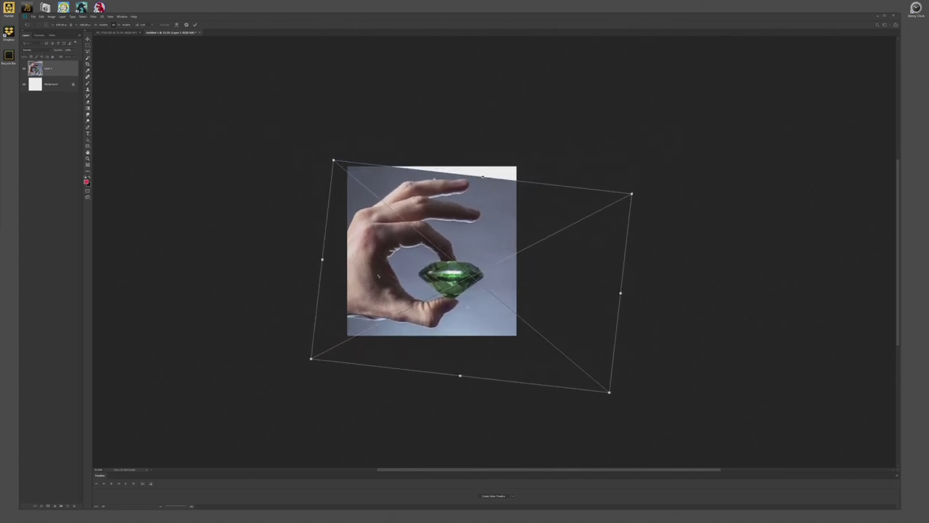
- Fine-tune the tilted photo's scale and position to frame the hand and gem within the square, and apply the transformation
left_click_drag(310, 359, 322, 356)
left_click_drag(425, 285, 430, 280)
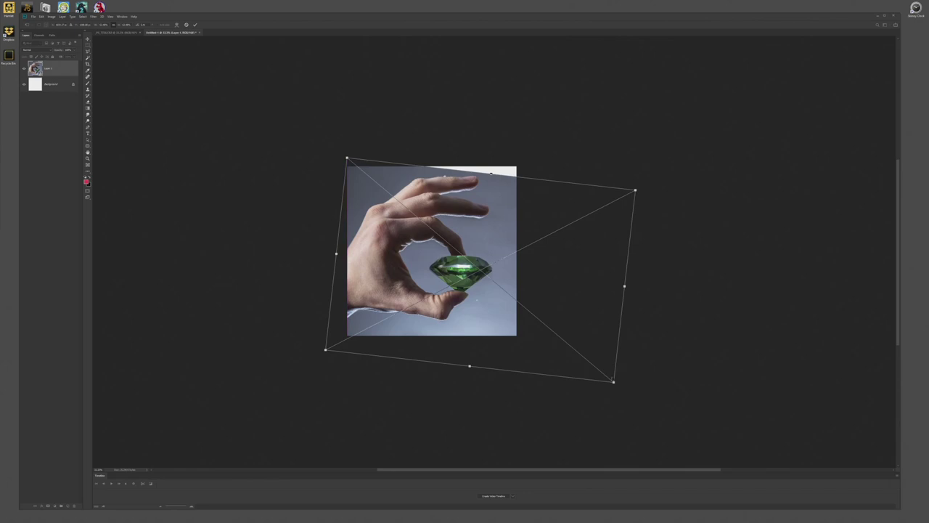
left_click_drag(613, 381, 605, 374)
mouse_move(472, 295)
left_mouse_down()
mouse_move(478, 289)
mouse_move(469, 294)
left_mouse_up()
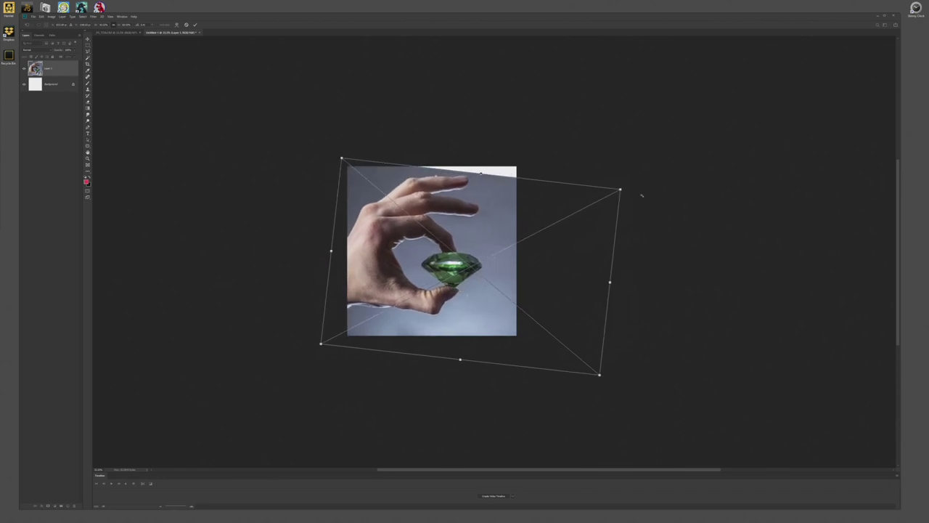
left_click_drag(620, 190, 625, 187)
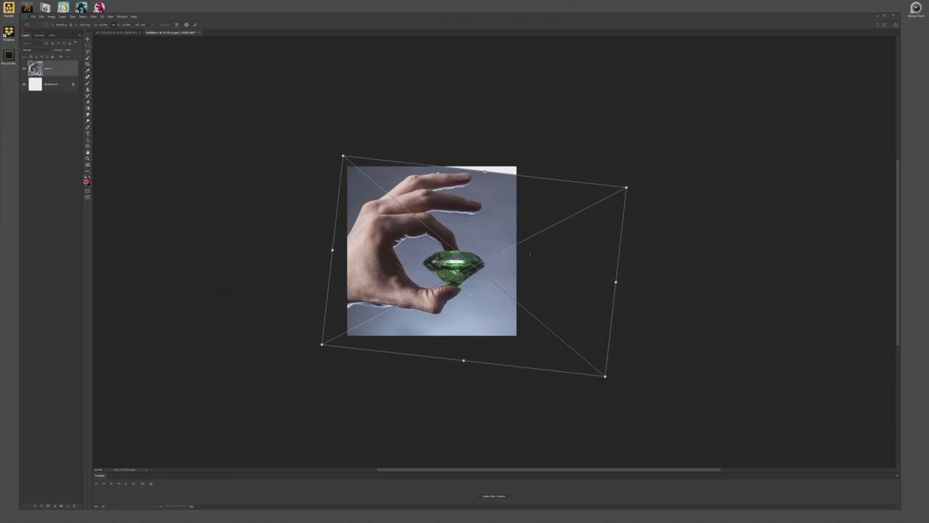
left_click_drag(529, 250, 528, 253)
key("Return")
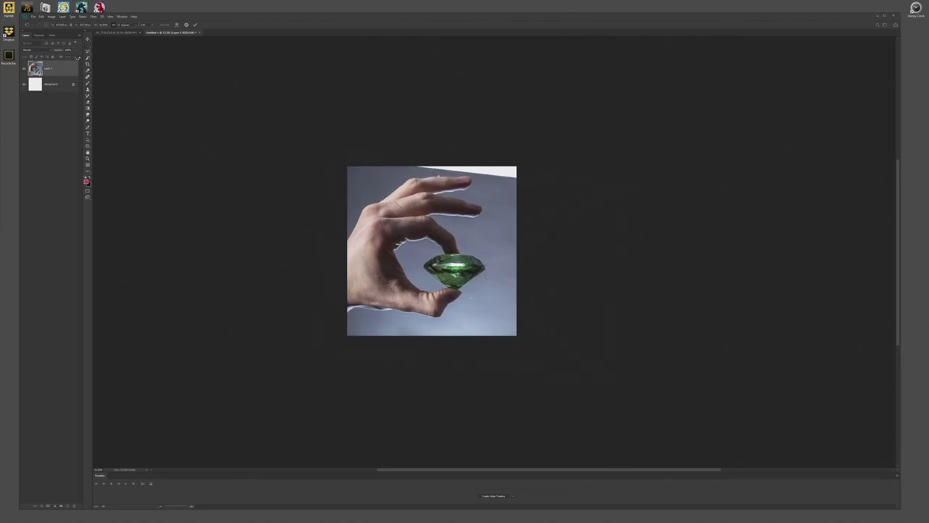
- Select the entire square canvas and add a new empty layer above the hand-and-gem photo
key("m")
key("ctrl+a")
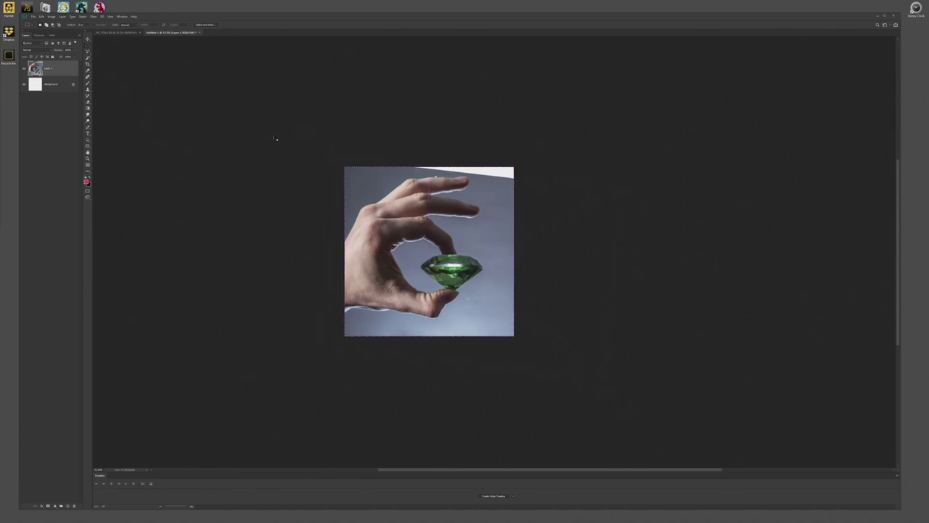
key("ctrl+plus")
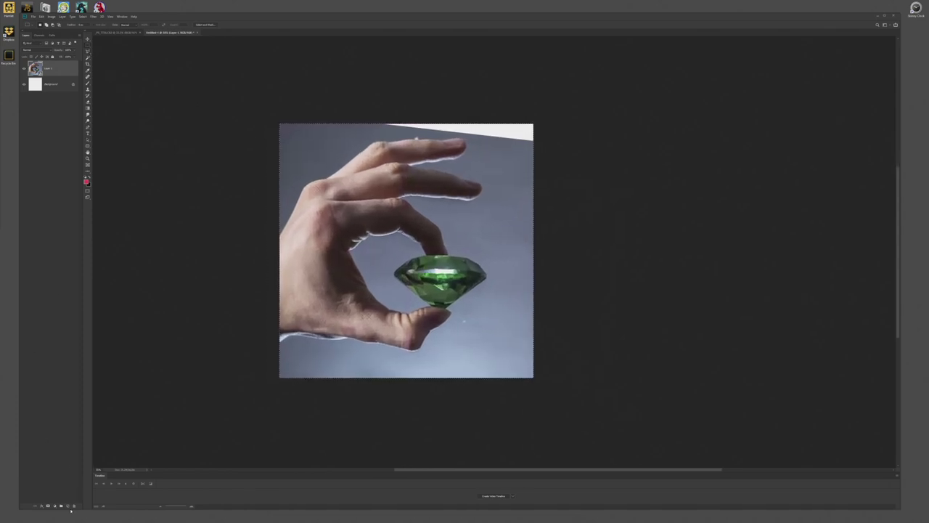
left_click(67, 506)
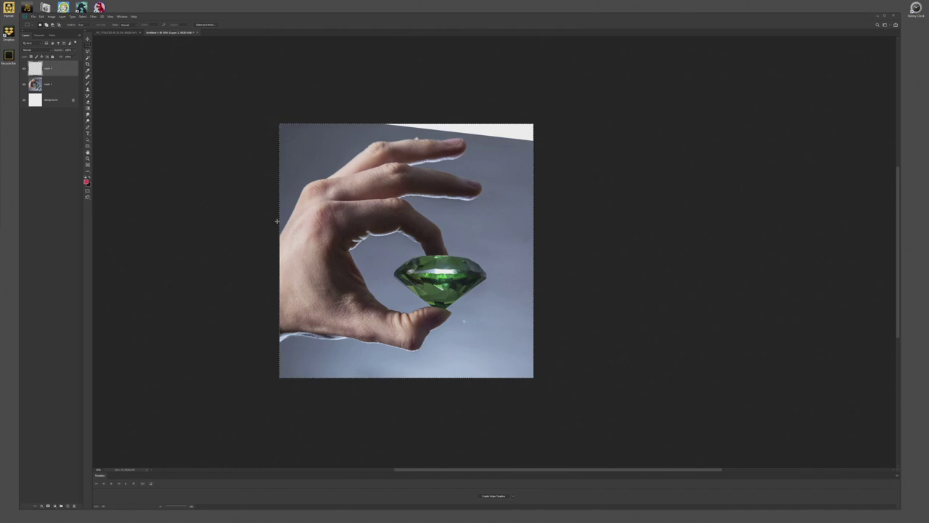
right_click(286, 131)
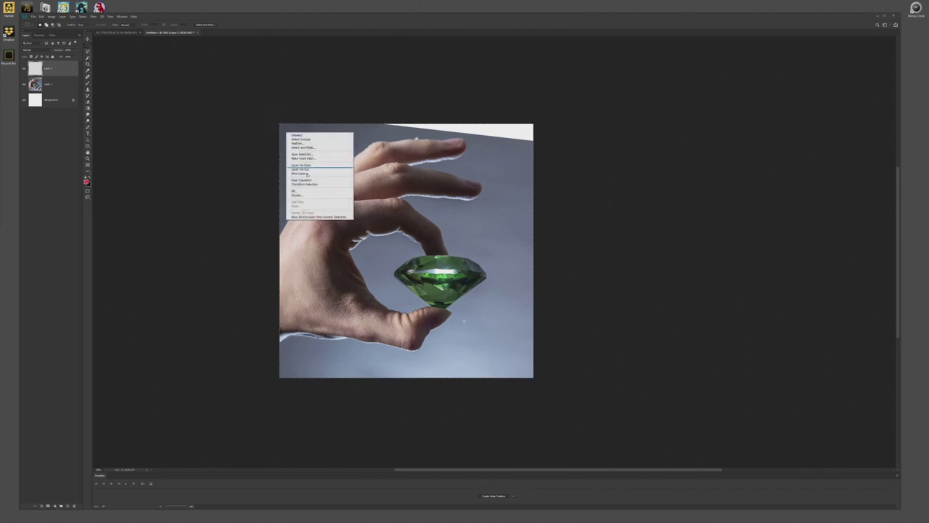
left_click(311, 190)
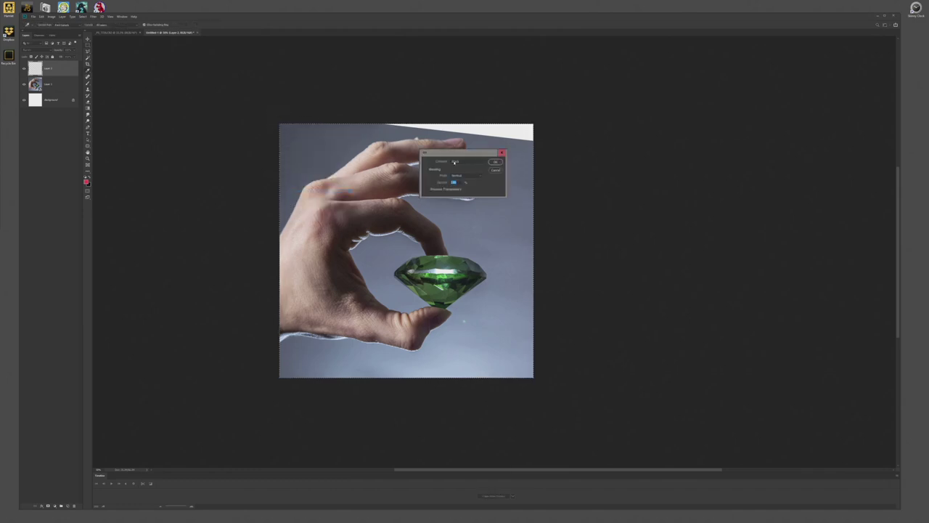
left_click(455, 162)
left_click(458, 199)
left_click(495, 170)
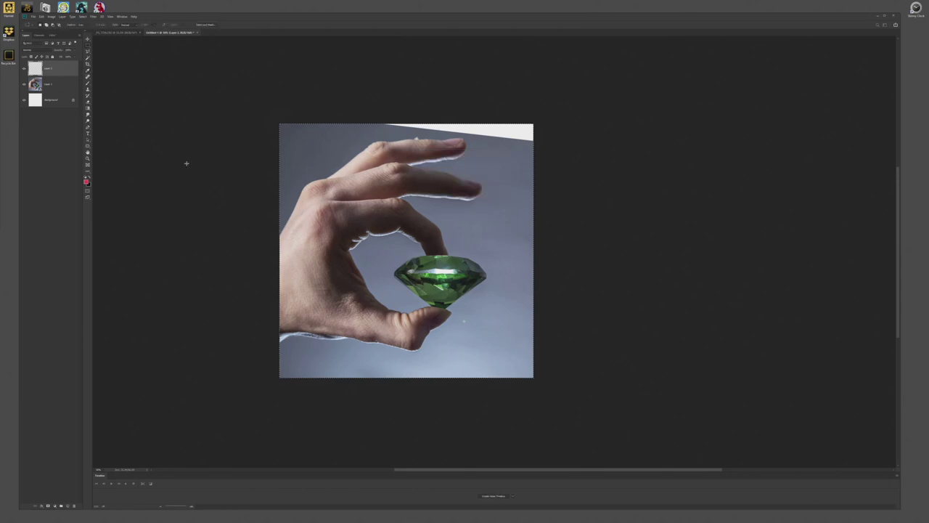
- Reset the colour swatches to black and white, and make white the foreground colour
left_click(85, 176)
left_click(89, 176)
- Try a thin white inside stroke around the selected canvas on the new layer, and undo it
right_click(355, 140)
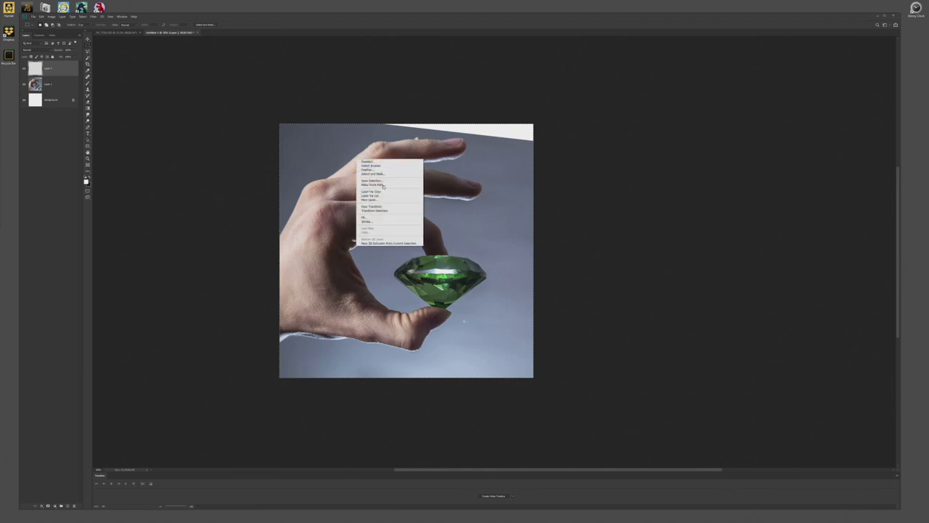
left_click(385, 222)
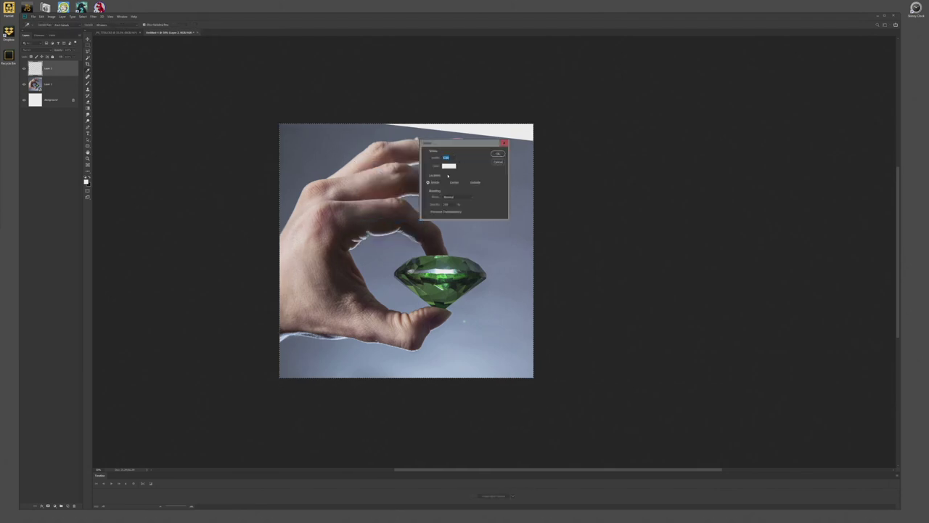
type("10")
left_click(503, 154)
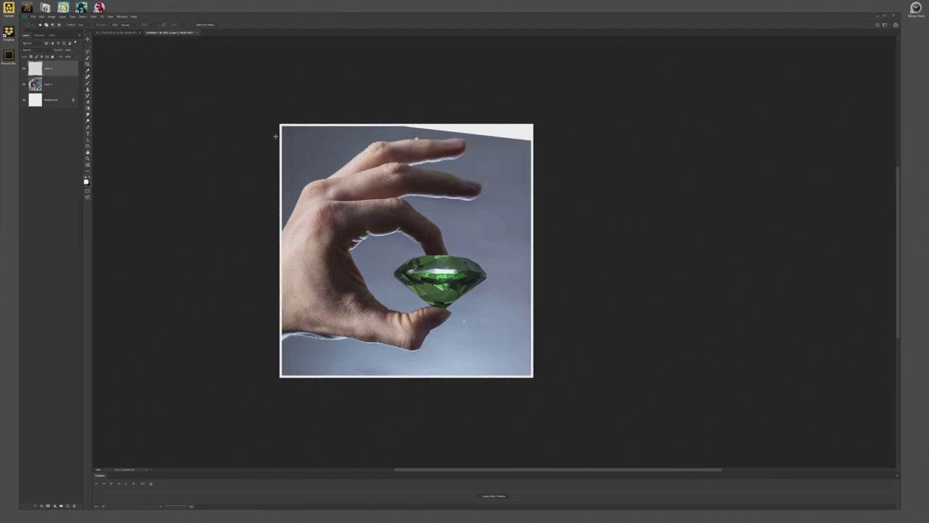
key("ctrl+z")
right_click(323, 155)
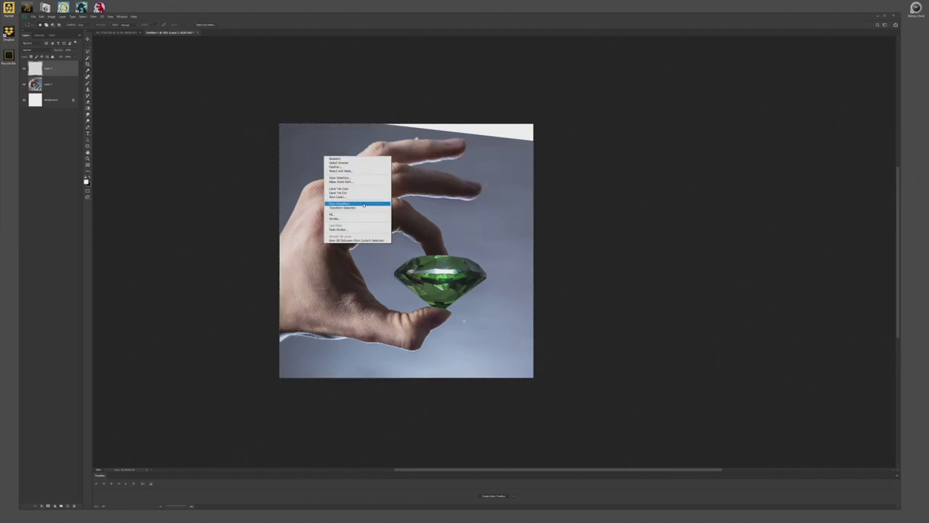
left_click(359, 215)
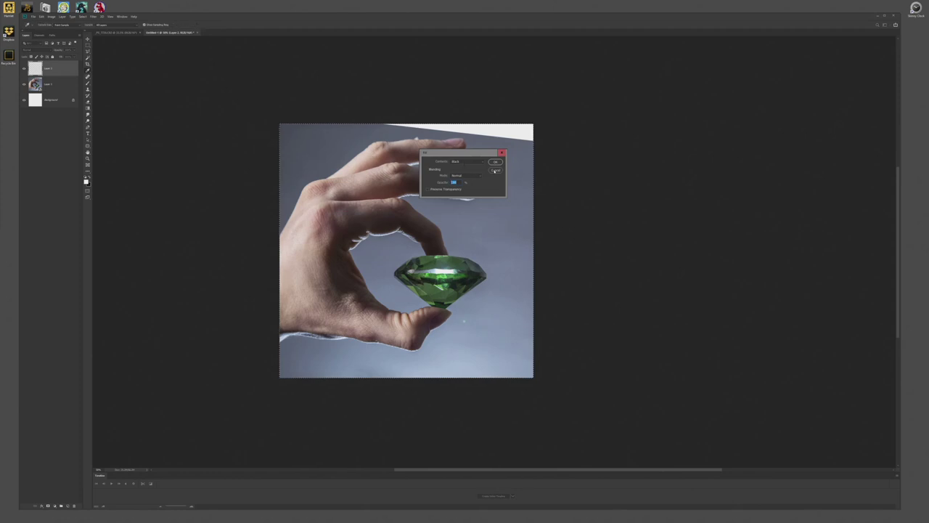
left_click(495, 170)
- Stroke the canvas selection on the new layer with a wider white inside border
right_click(344, 177)
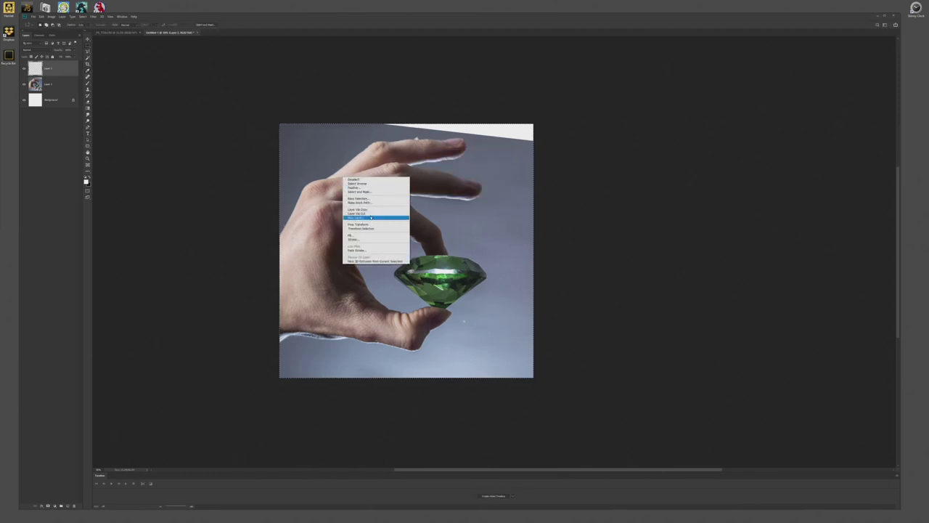
left_click(375, 239)
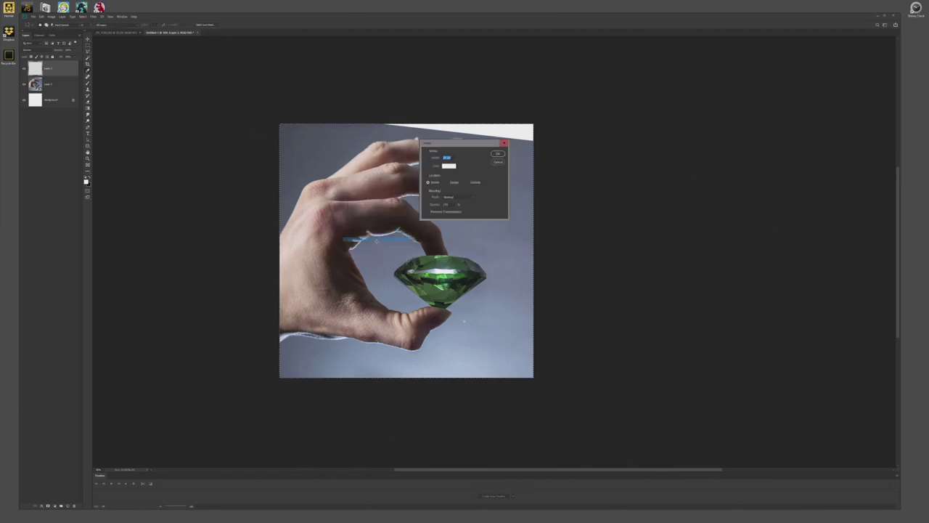
type("4")
key("Return")
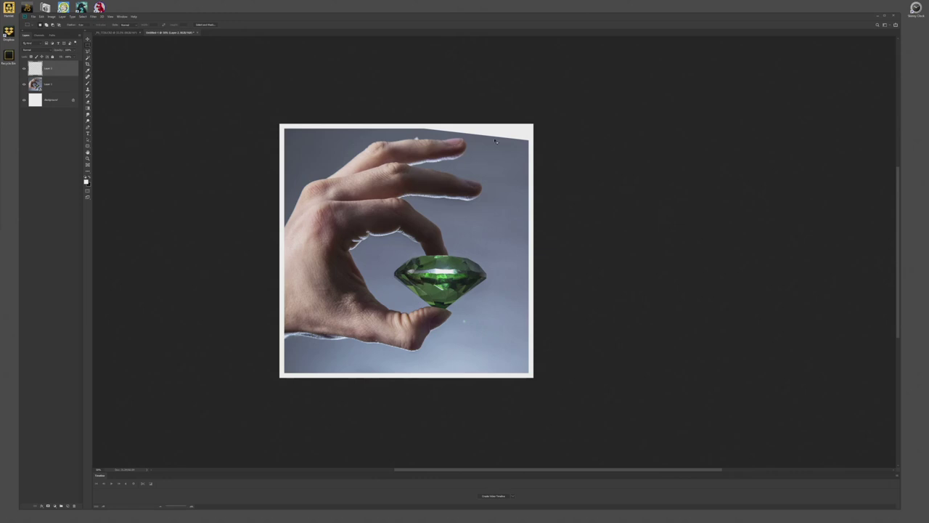
- Make the hand-and-gem photo layer beneath the white border the active layer
key("alt+bracketleft")
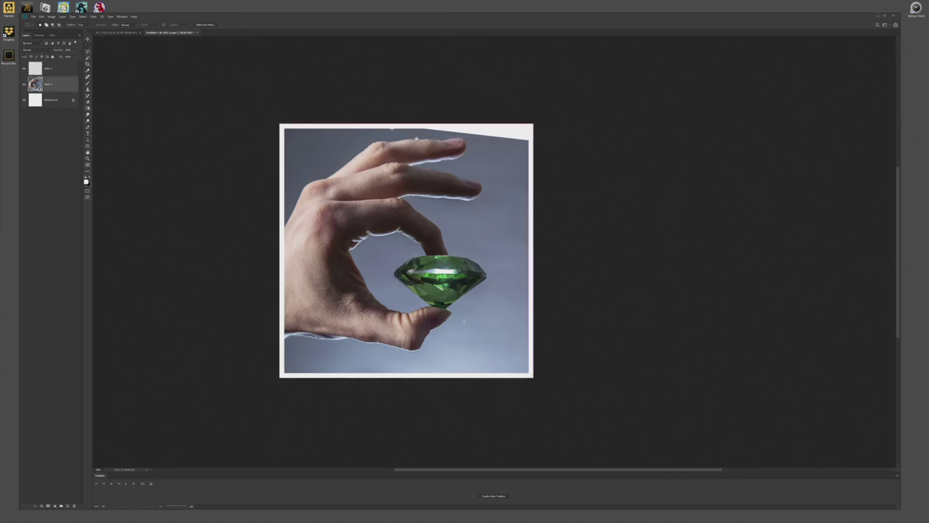
key("ctrl+plus")
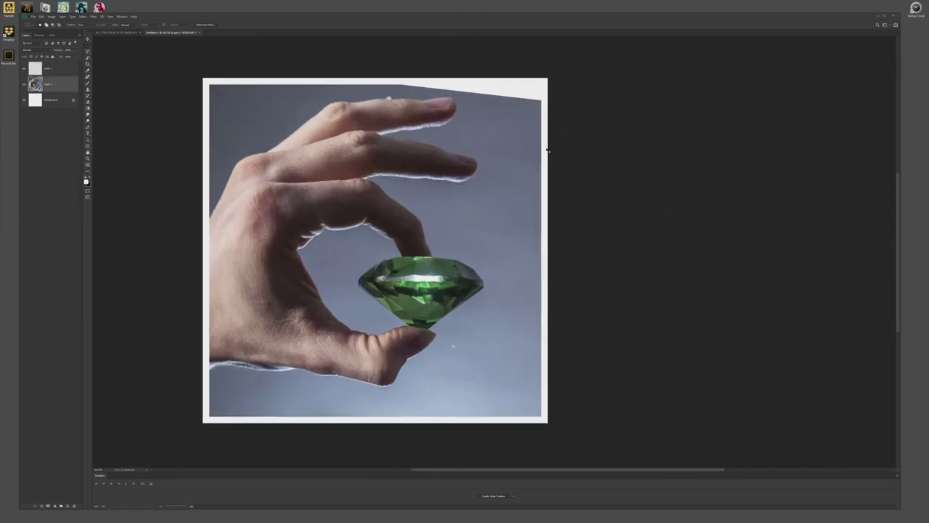
key("ctrl+plus")
scroll(622, 207, "up", 3)
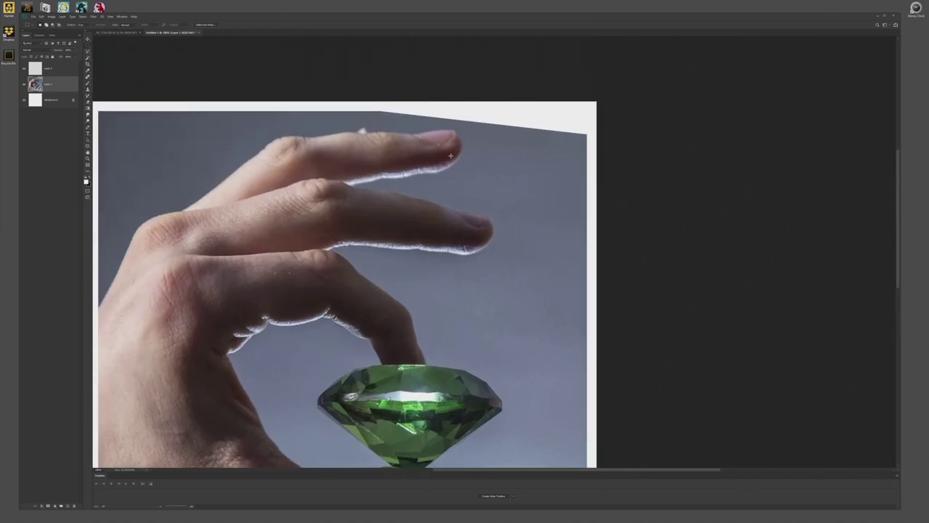
left_click_drag(471, 129, 475, 129)
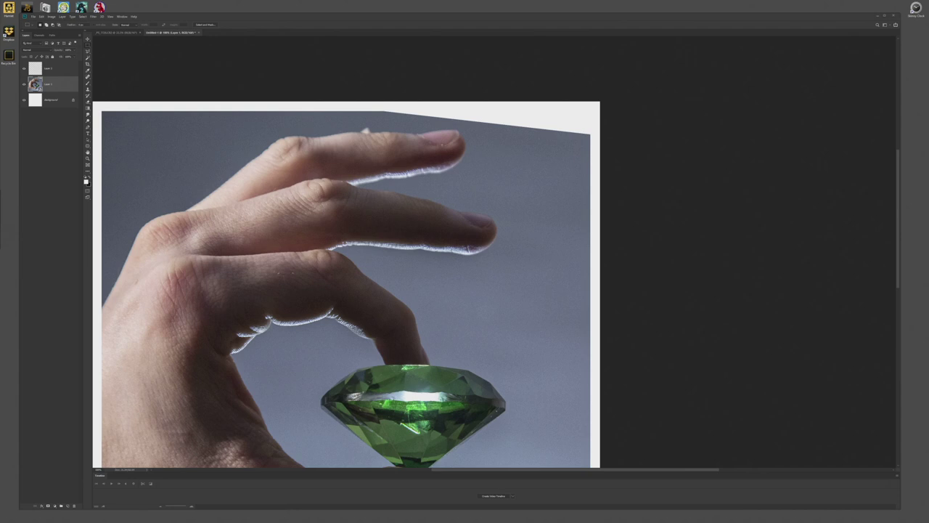
- Switch to Windows Settings and open the mouse pointer properties from the theme personalization settings
key("super+i")
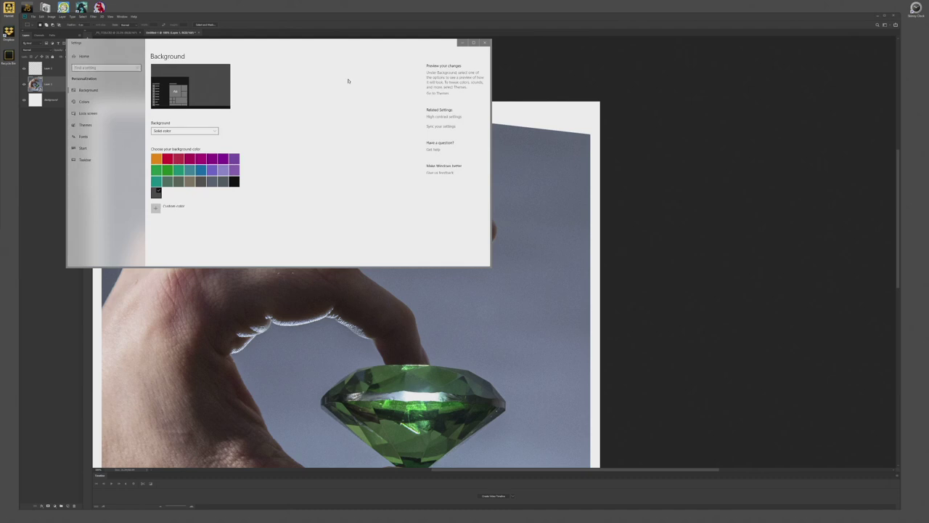
left_click(100, 137)
left_click(93, 126)
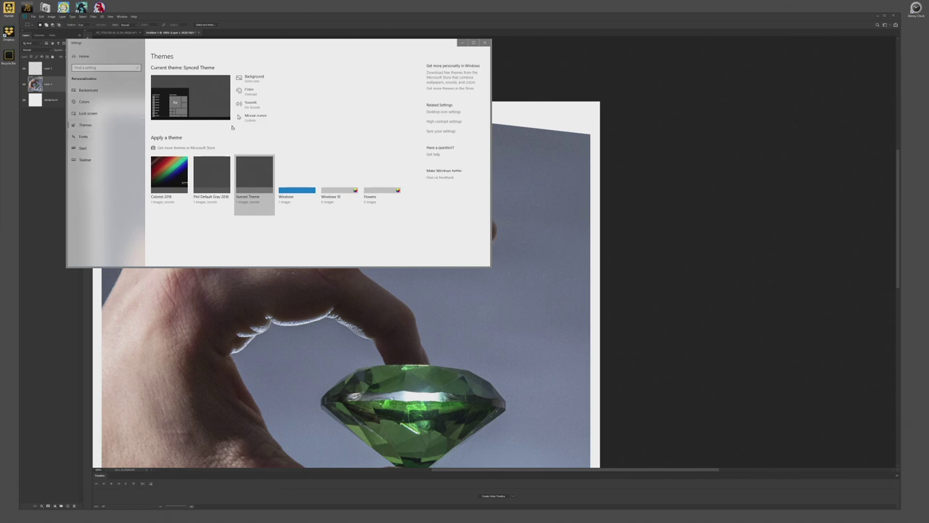
left_click(240, 115)
left_click_drag(123, 85, 337, 74)
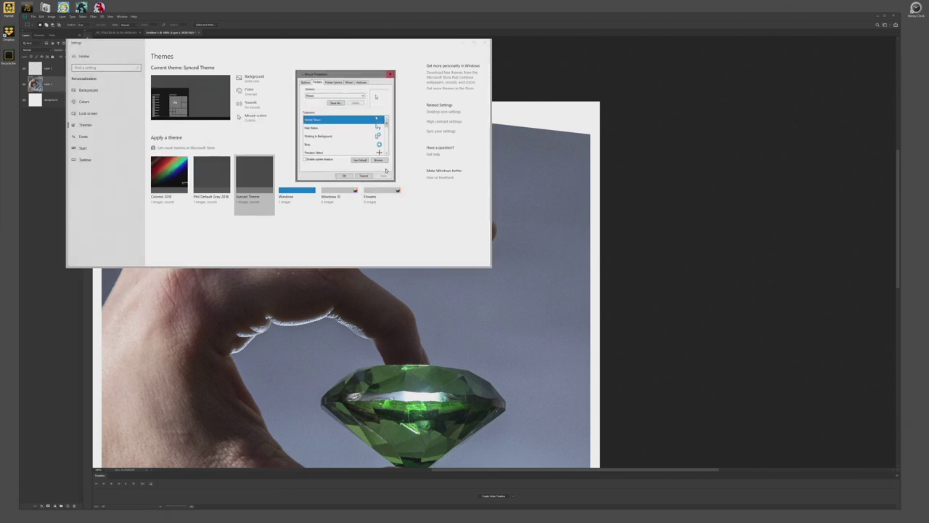
left_click(311, 96)
left_click(234, 101)
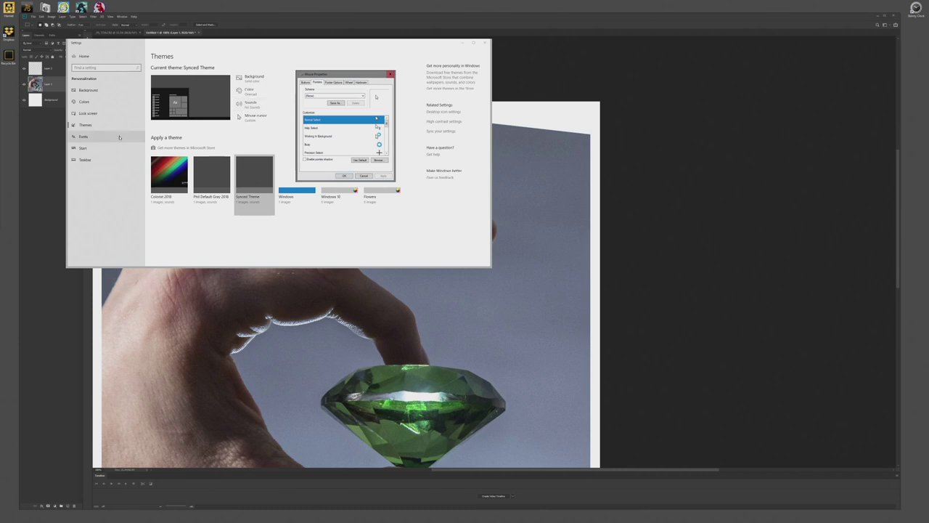
left_click_drag(316, 74, 341, 76)
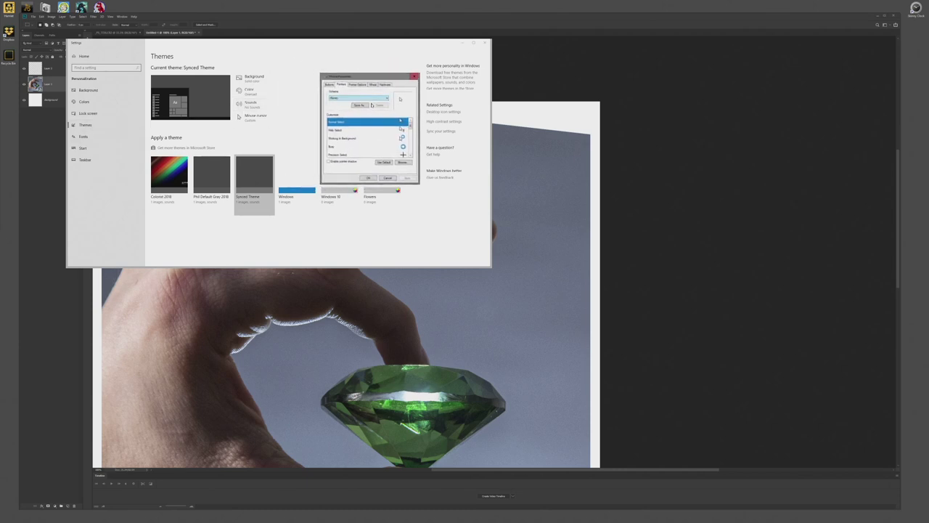
- Set the pointer scheme to Windows Default (extra large), apply it, and close the Windows settings
left_click(374, 98)
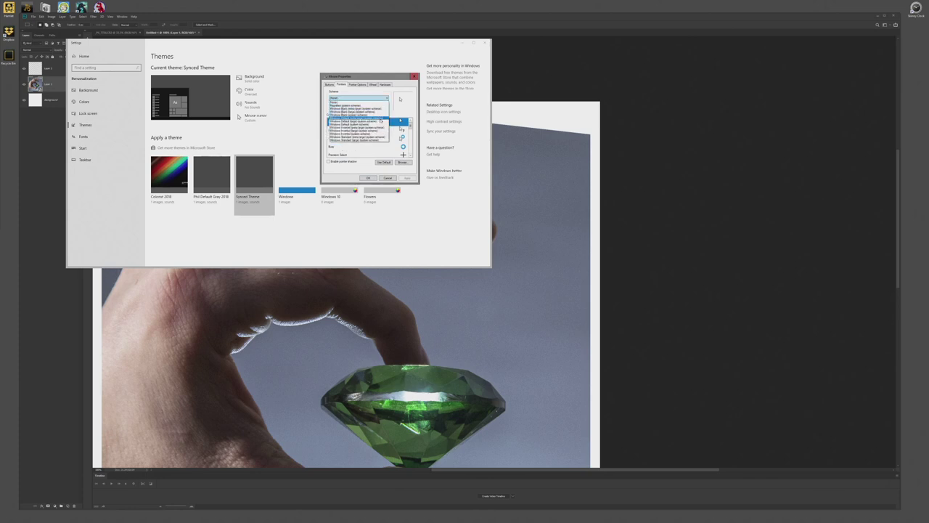
left_click(381, 120)
left_click(374, 98)
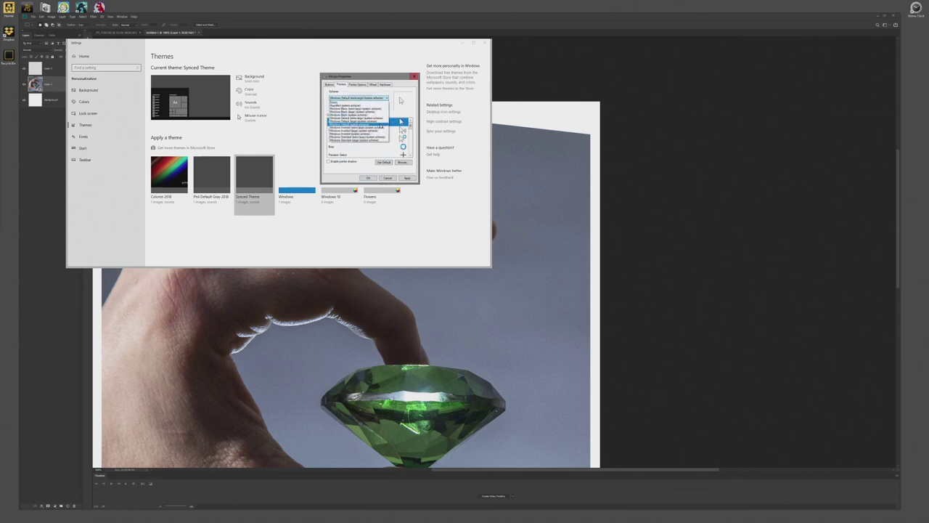
left_click(381, 124)
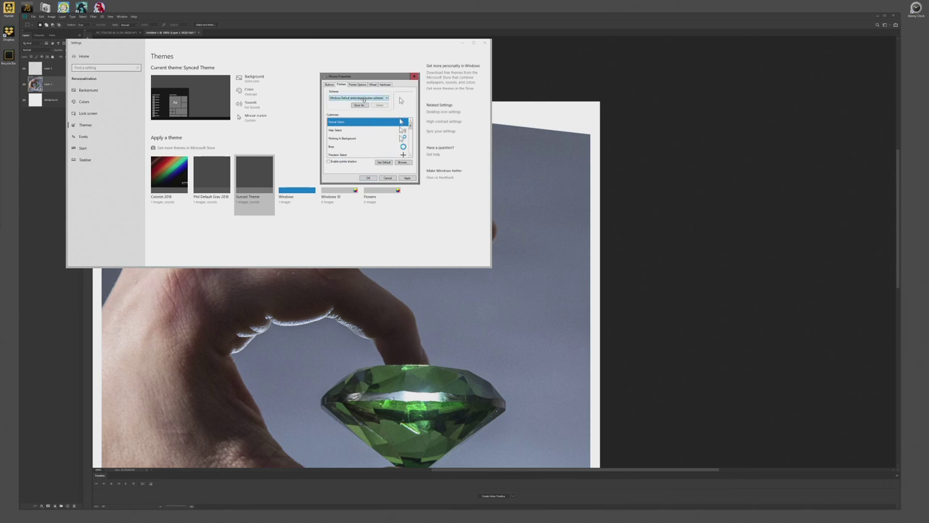
left_click(365, 99)
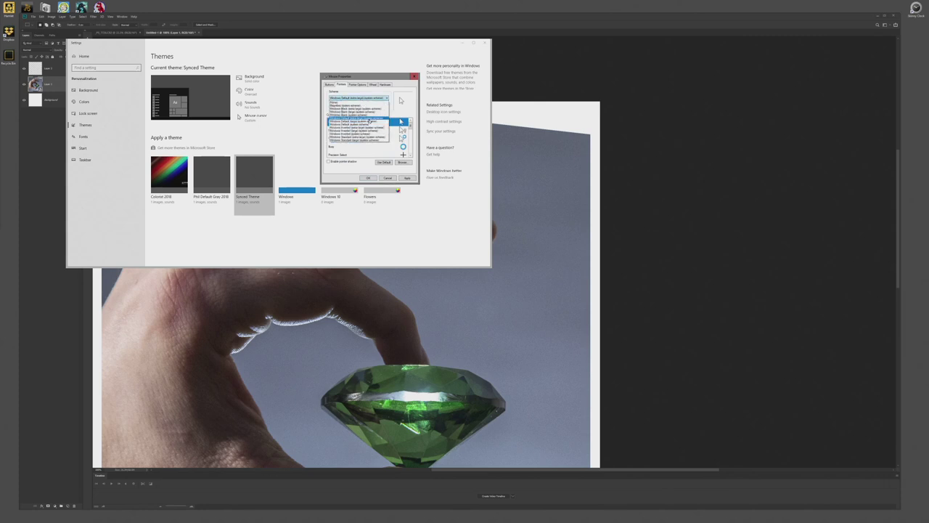
left_click(369, 121)
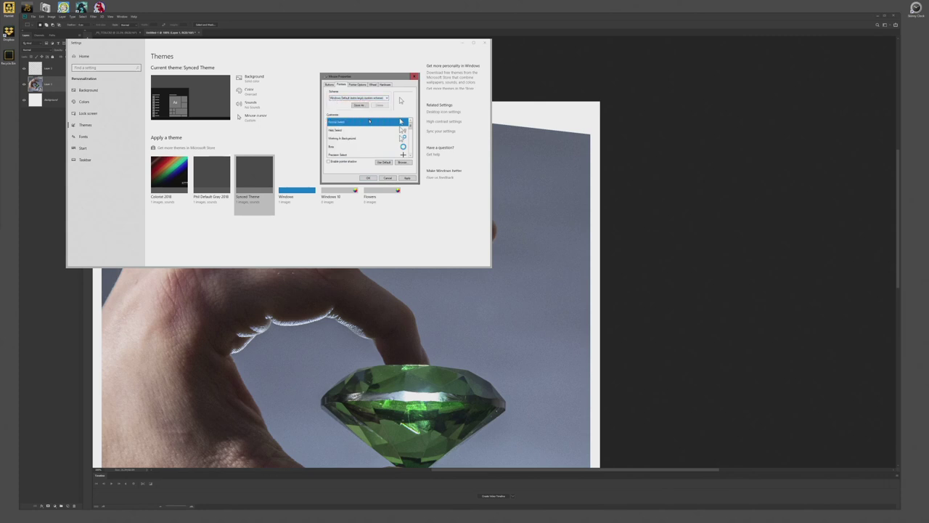
left_click(407, 179)
left_click(368, 178)
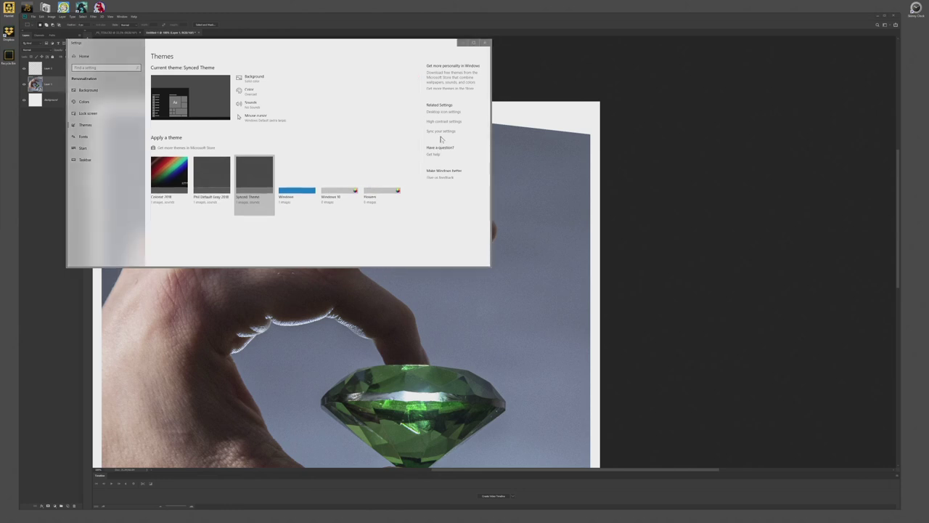
left_click(482, 42)
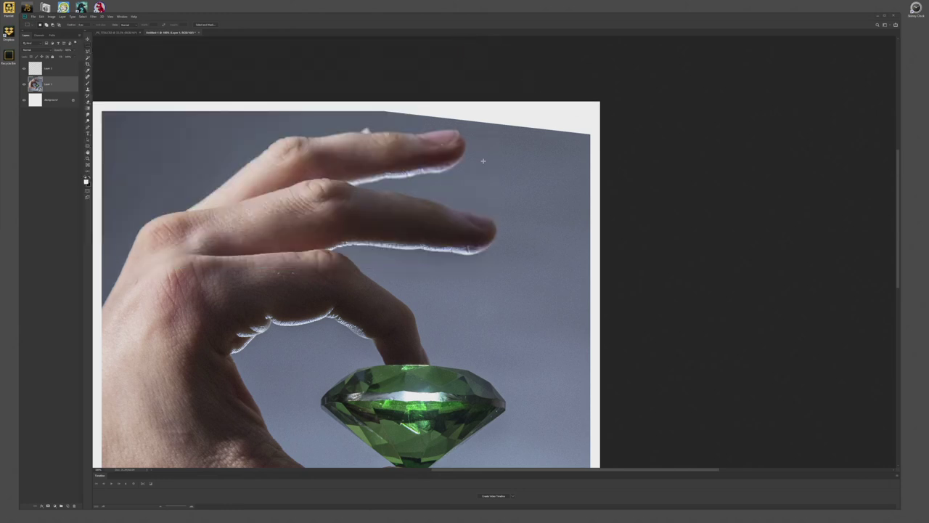
- Return to the Photoshop document and shift the hand-and-gem photo slightly right within the white border
left_click_drag(405, 220, 415, 156)
key("ctrl+minus")
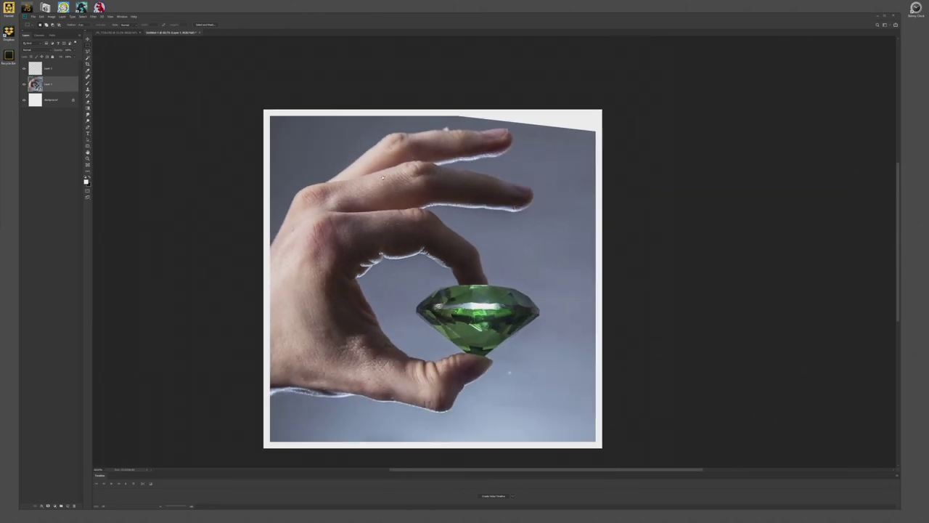
scroll(368, 174, "down", 1)
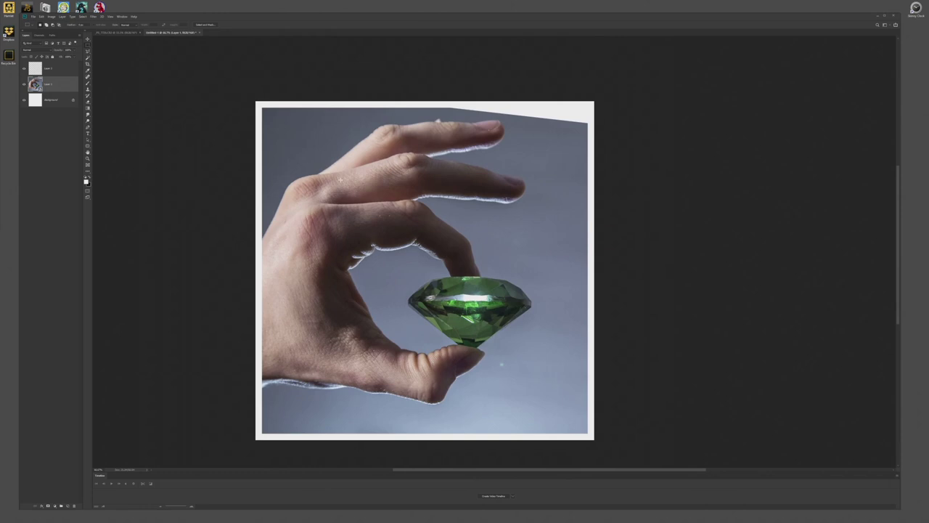
left_click_drag(341, 179, 320, 162)
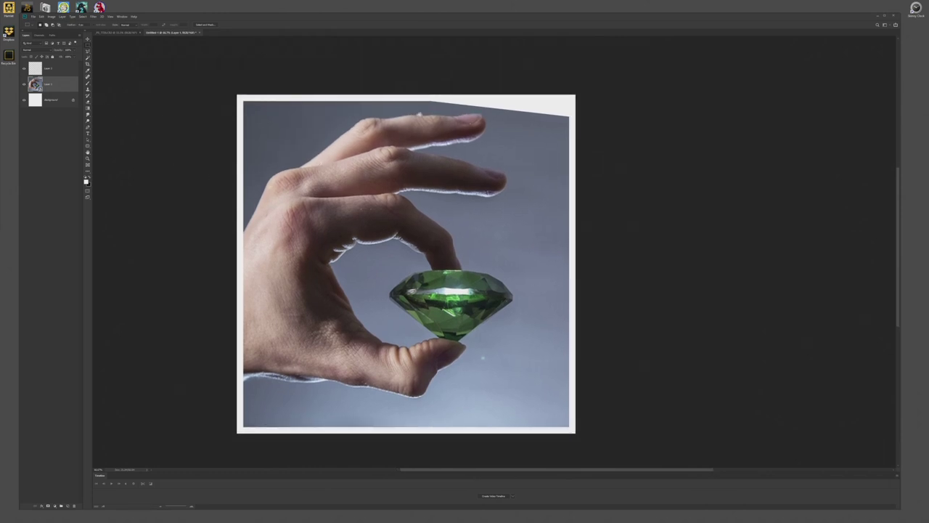
scroll(301, 197, "right", 1)
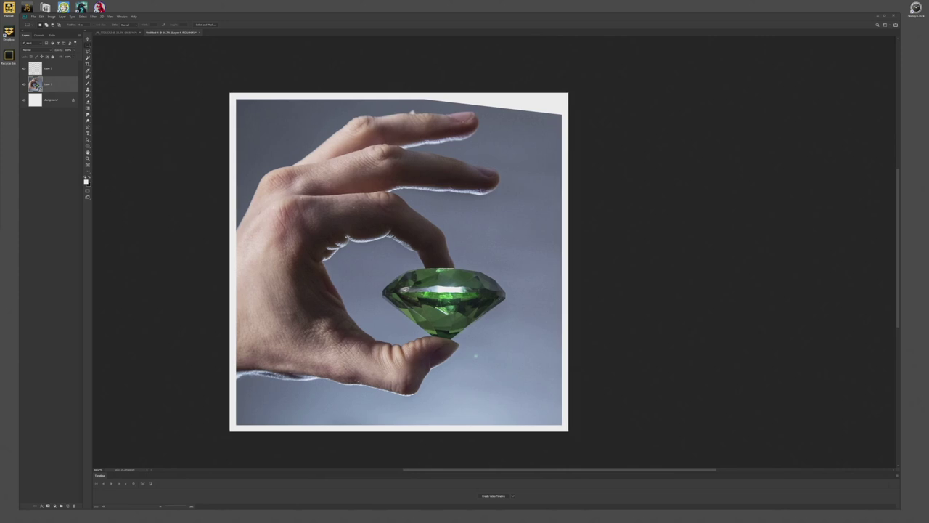
left_click_drag(317, 195, 343, 197)
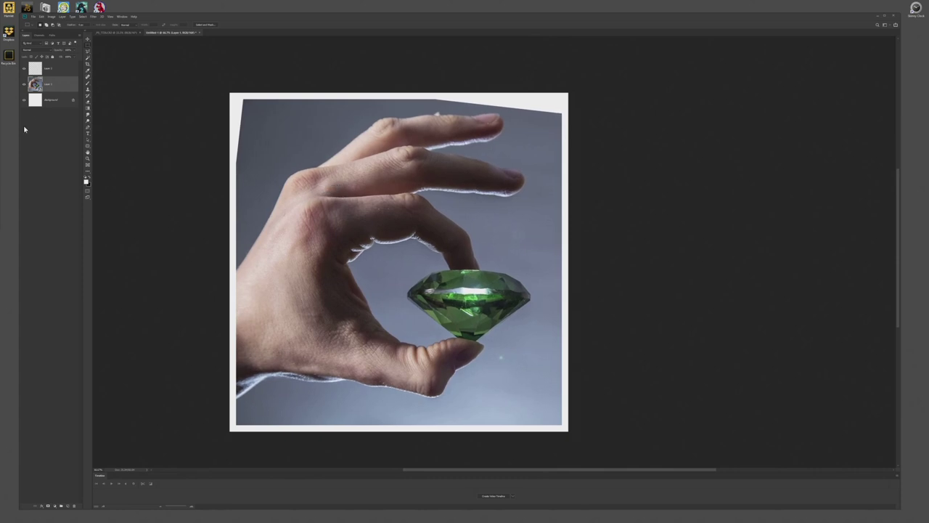
- Fill the Background layer with a blue-gray sampled from the photo's backdrop so it colors the empty corners behind the tilted photo
left_click(35, 101)
key("i")
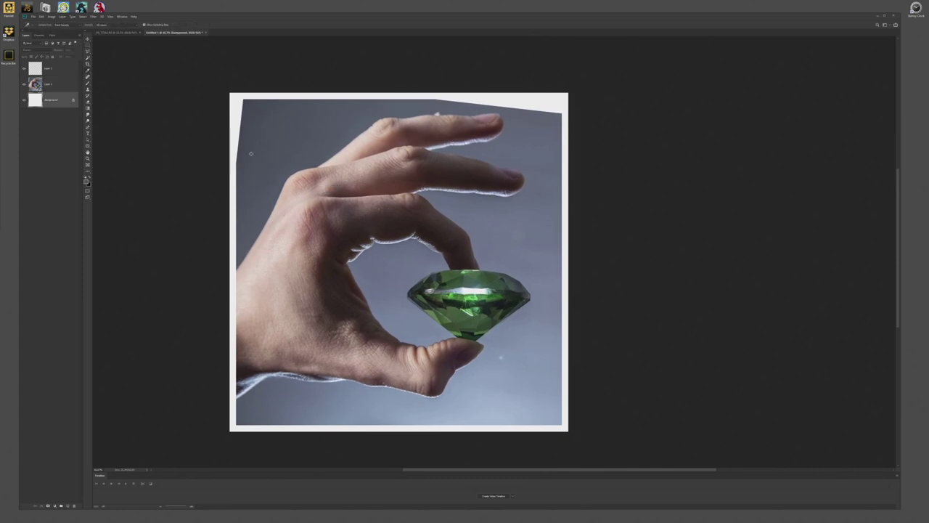
key("g")
key("shift+g")
left_click(236, 188)
left_click_drag(290, 161, 282, 157)
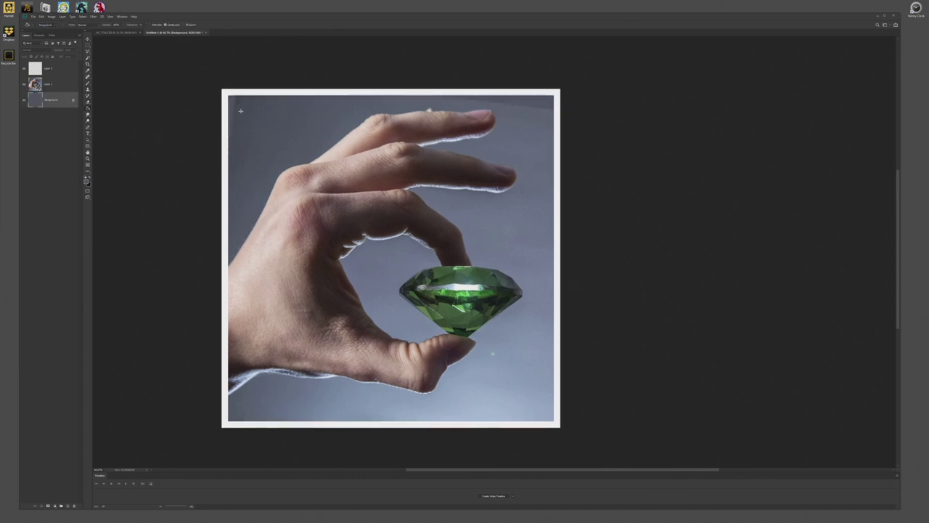
- Examine the edges between the tilted photo and the filled background in the upper corners, then at full-print size
key("ctrl+plus")
key("ctrl+plus")
left_click_drag(482, 108, 366, 483)
key("ctrl+plus")
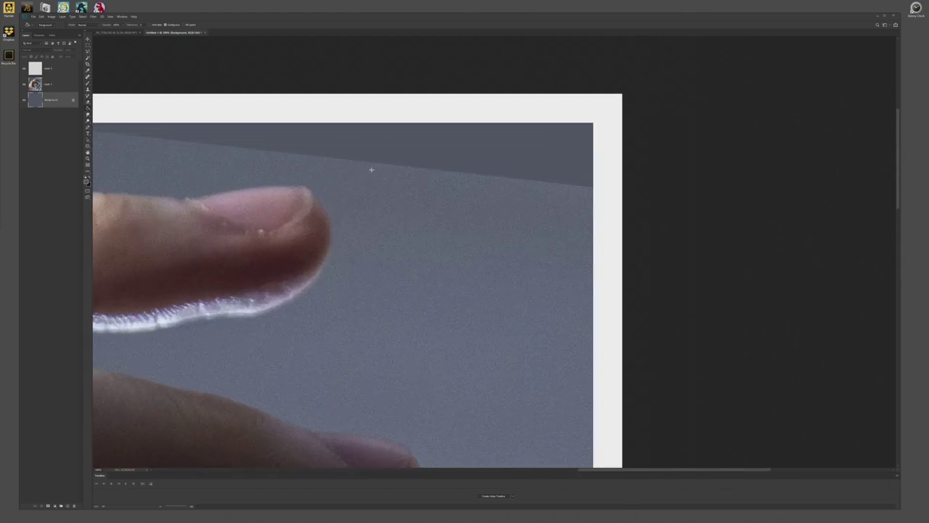
key("ctrl+minus")
left_click_drag(220, 201, 746, 204)
left_click_drag(238, 207, 565, 202)
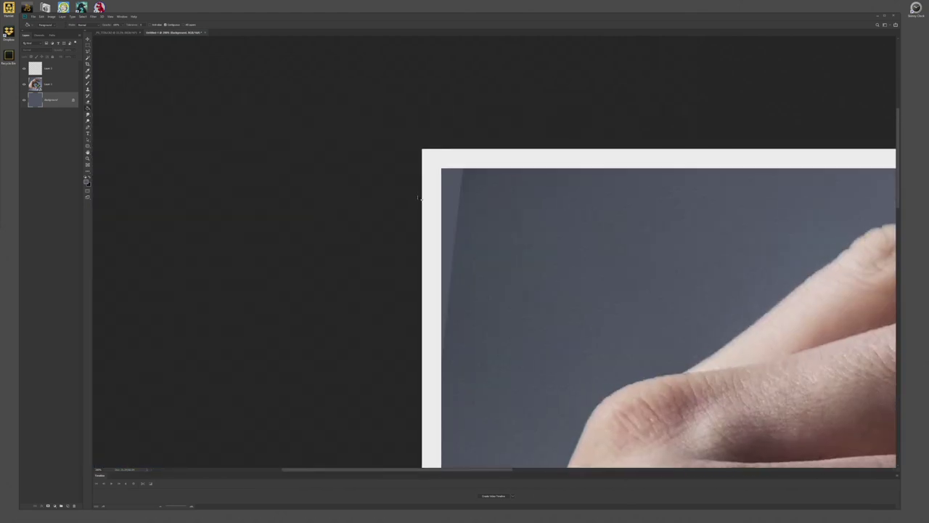
scroll(419, 197, "up", 3)
scroll(392, 153, "down", 3)
scroll(389, 171, "down", 5)
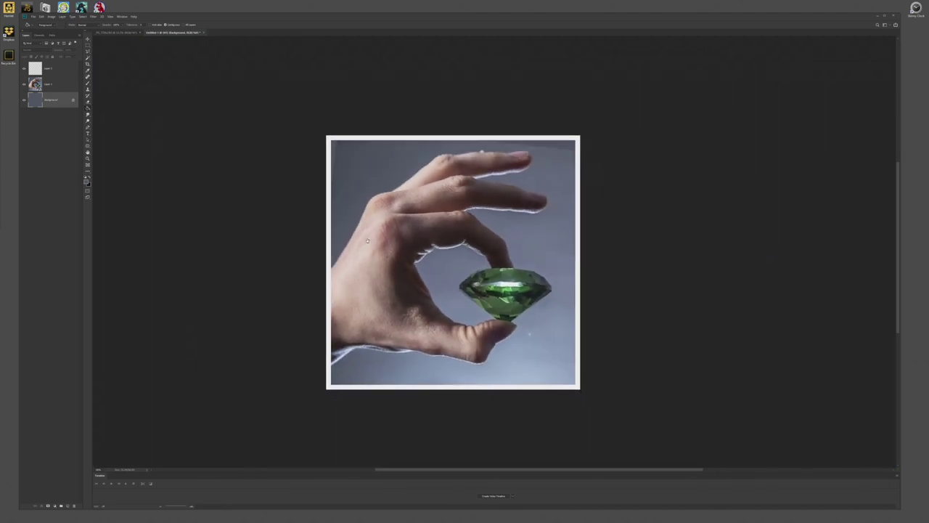
scroll(367, 241, "down", 2)
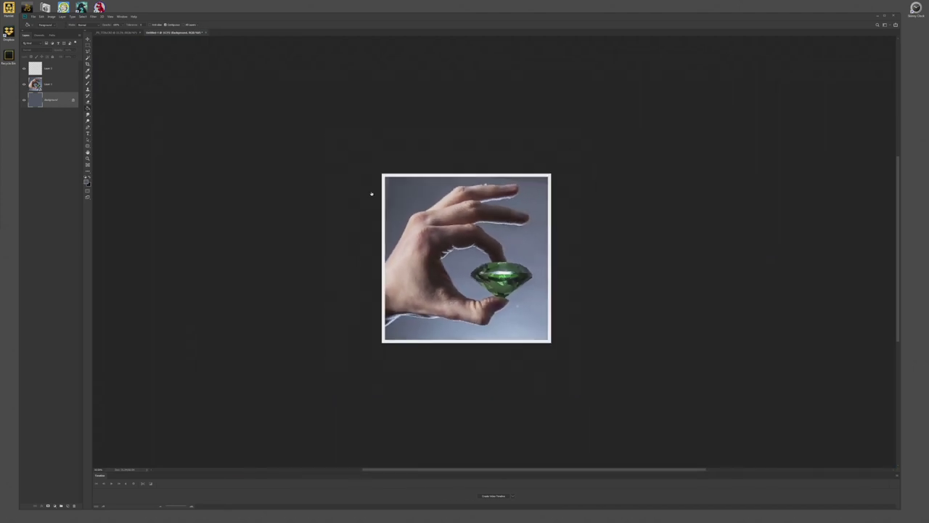
- Move the hand-and-gem photo layer slightly down within the white border
left_click_drag(412, 199, 414, 201)
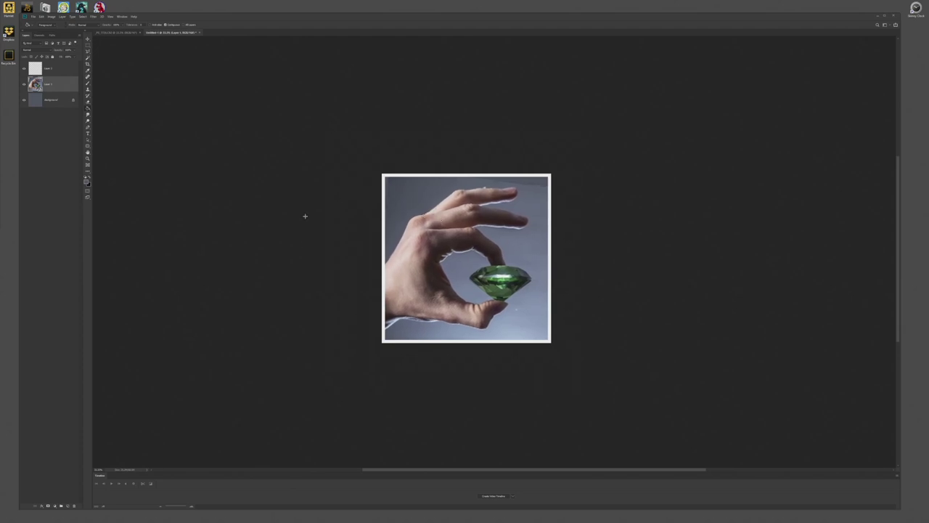
left_click_drag(393, 147, 376, 144)
key("ctrl+plus")
key("ctrl+plus")
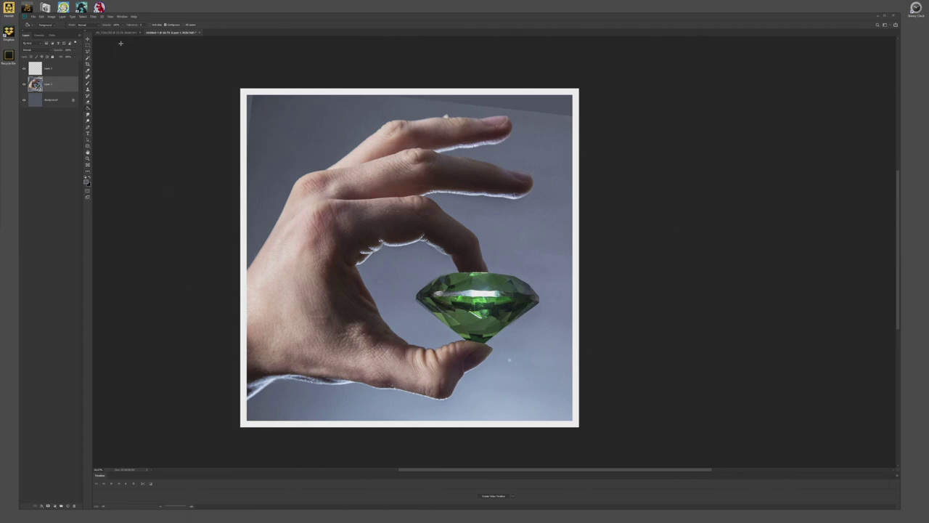
- Float and enlarge the Adjustments panel, and add a Black & White adjustment layer directly above the hand-and-gem photo
left_click(87, 45)
left_click(64, 129)
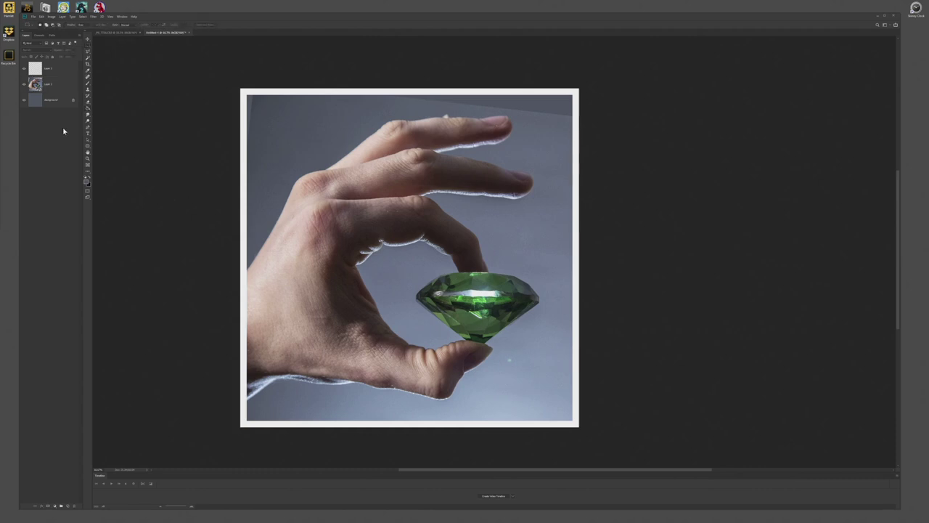
left_click(49, 86)
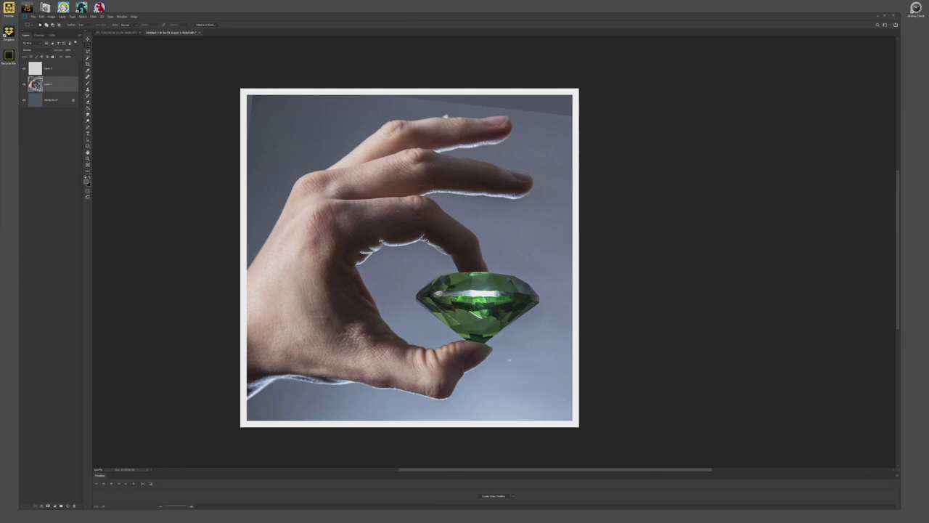
left_click_drag(76, 42, 112, 42)
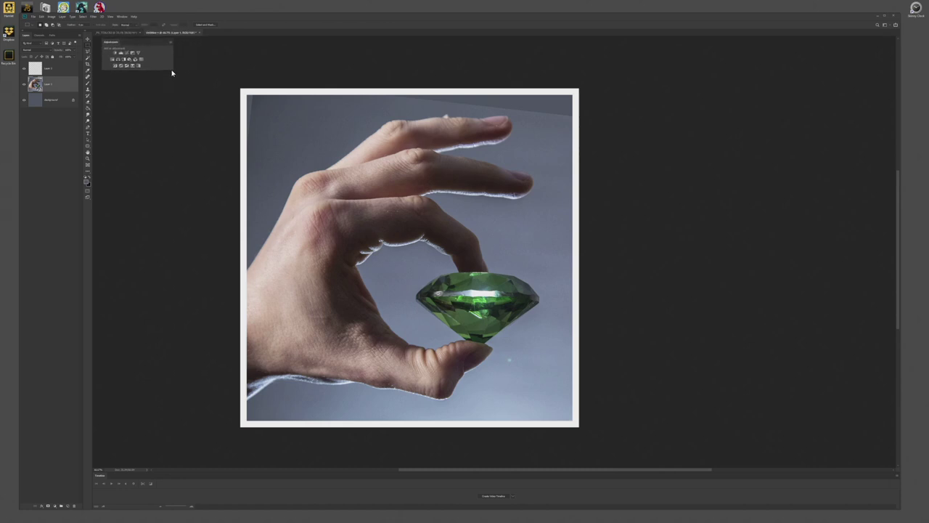
left_click_drag(172, 73, 173, 138)
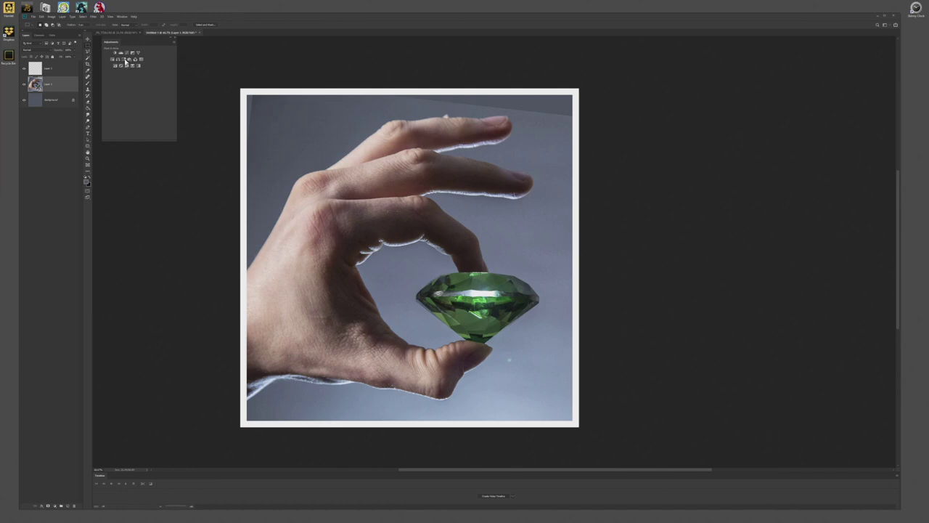
left_click(125, 60)
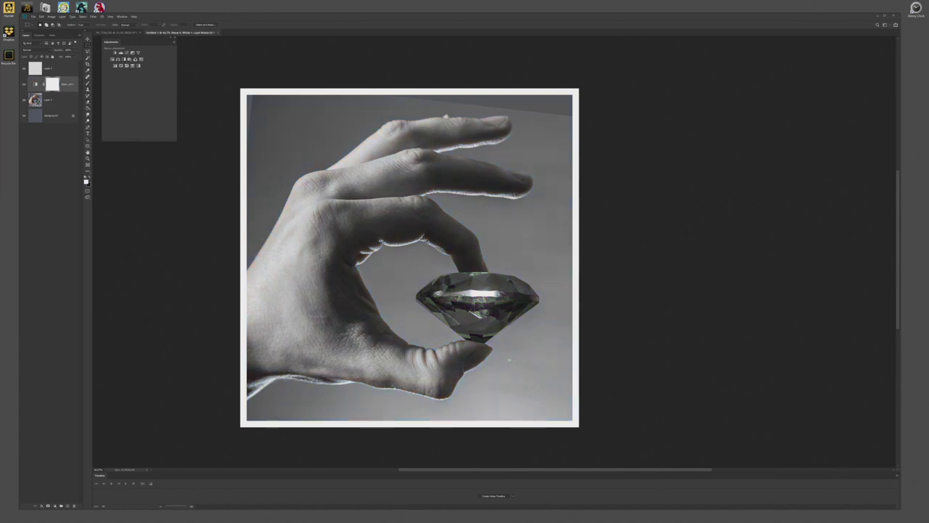
- Float the Black & White adjustment's properties beside the photo and enlarge them
left_click_drag(179, 114, 125, 154)
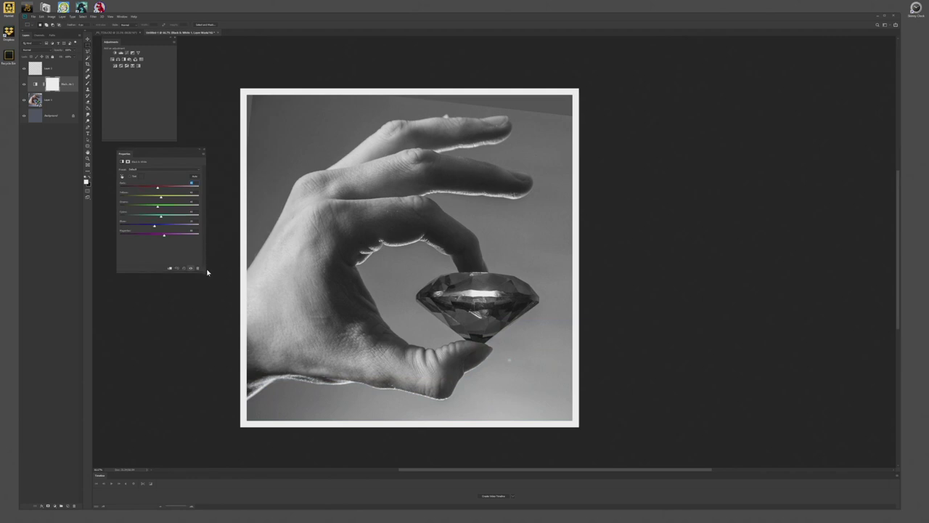
left_click_drag(207, 271, 226, 313)
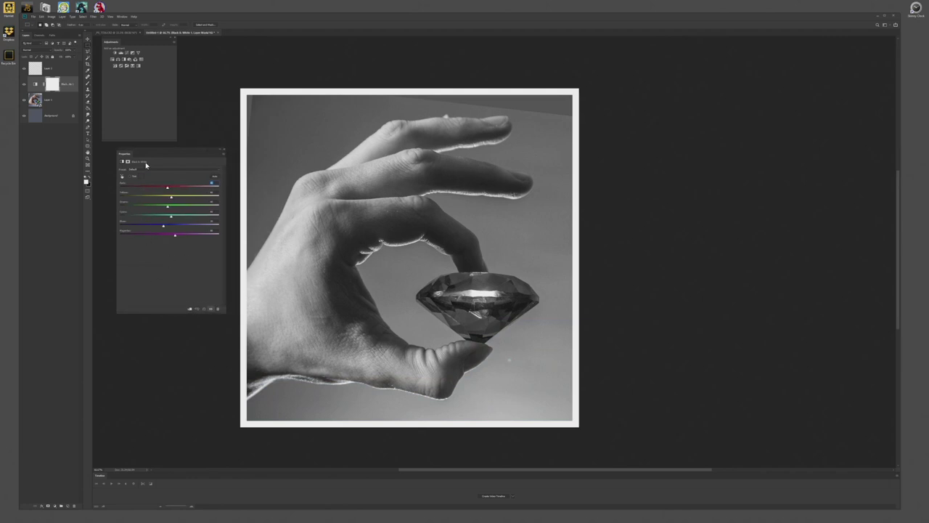
mouse_move(143, 147)
left_mouse_down()
mouse_move(137, 152)
mouse_move(147, 153)
left_mouse_up()
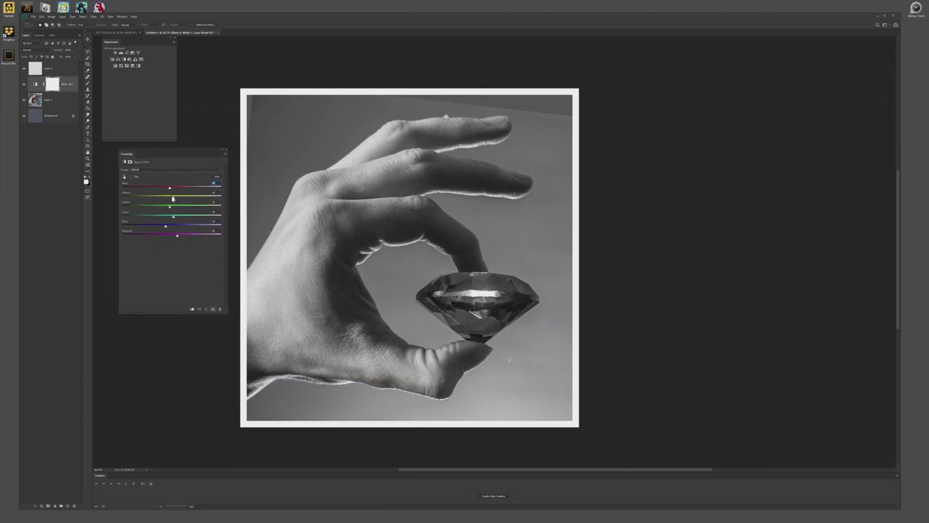
- Darken the skin and brighten the gem by lowering Reds, Yellows and Cyans and raising Greens and Magentas in the Black & White adjustment
left_click_drag(171, 188, 164, 231)
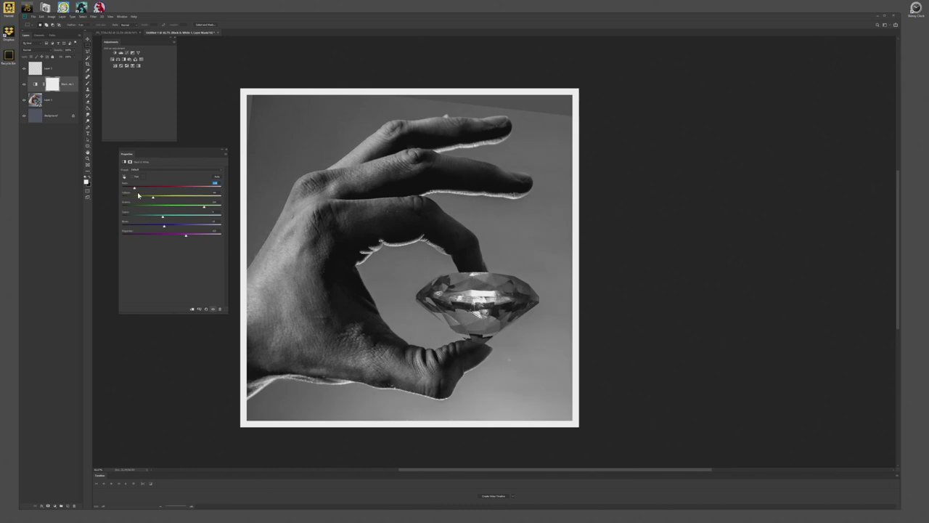
left_click_drag(135, 188, 141, 189)
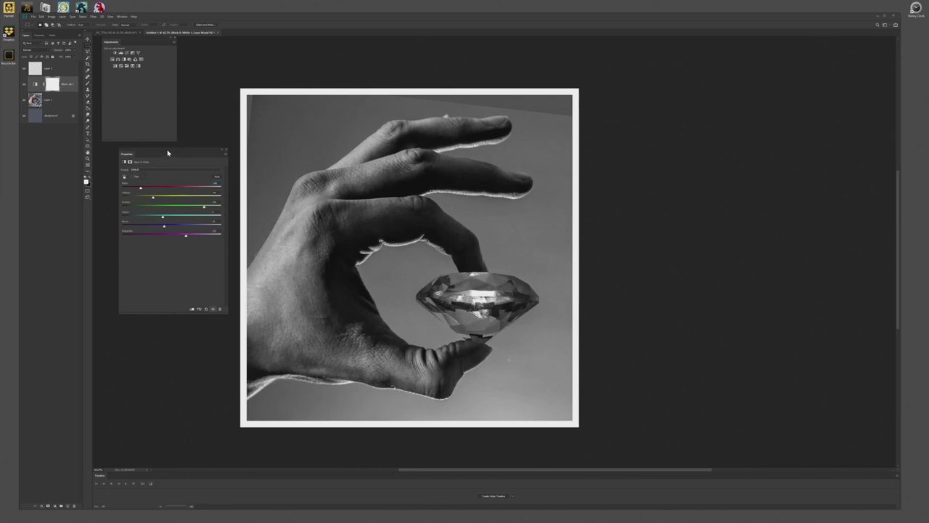
left_click_drag(171, 153, 164, 152)
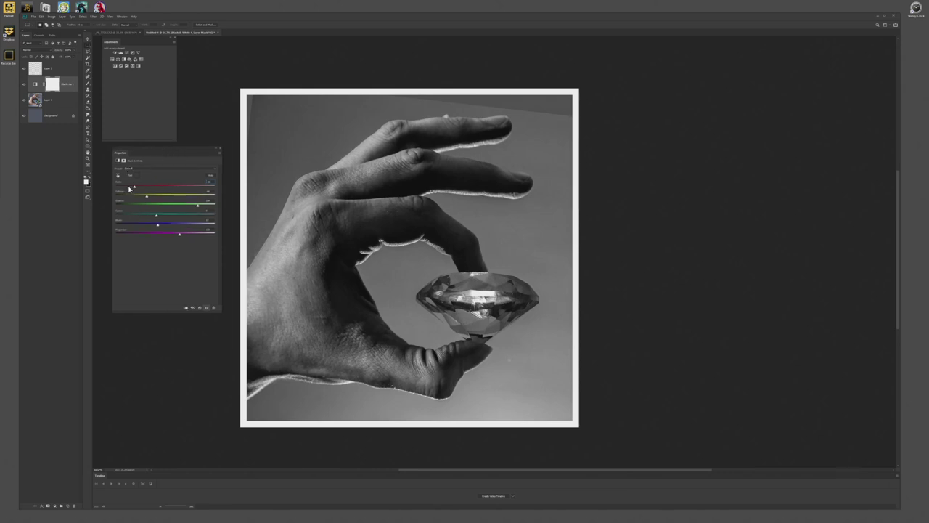
left_click_drag(130, 189, 131, 189)
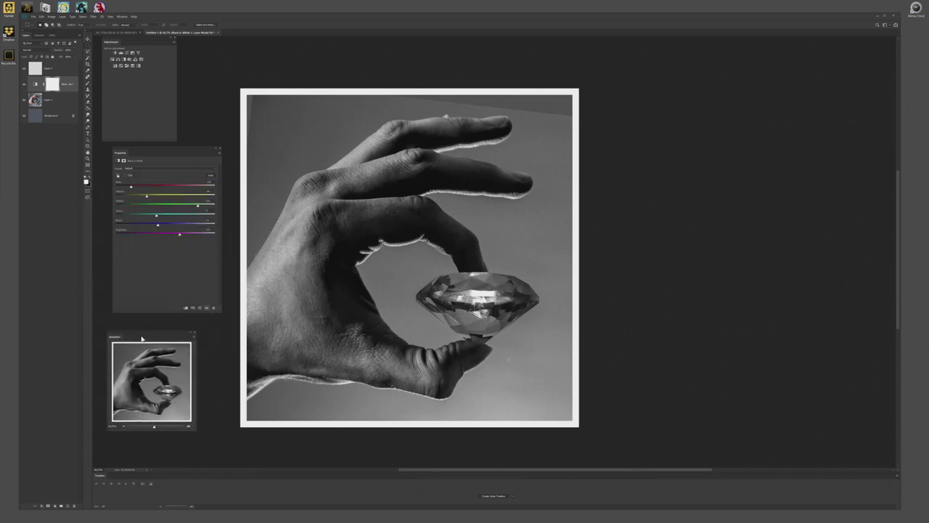
- Add a Curves adjustment layer directly above the hand-and-gem photo and shape it with one shadow point and one highlight point
left_click(49, 107)
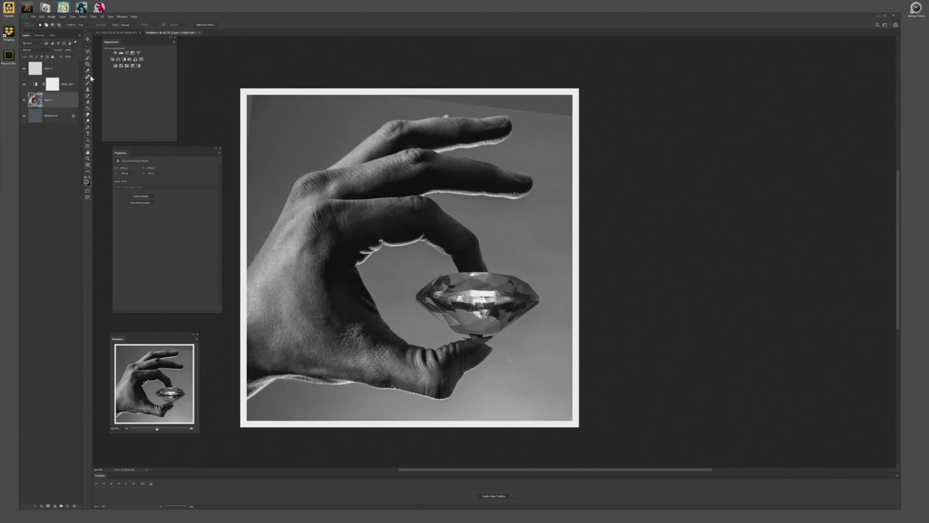
left_click(127, 54)
mouse_move(164, 214)
left_mouse_down()
mouse_move(156, 208)
mouse_move(168, 222)
mouse_move(155, 226)
left_mouse_up()
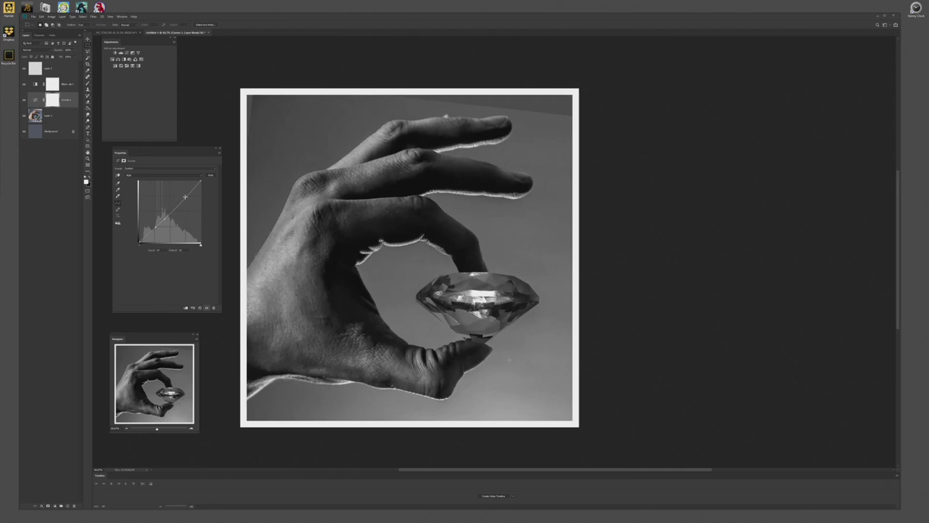
left_click_drag(185, 196, 182, 198)
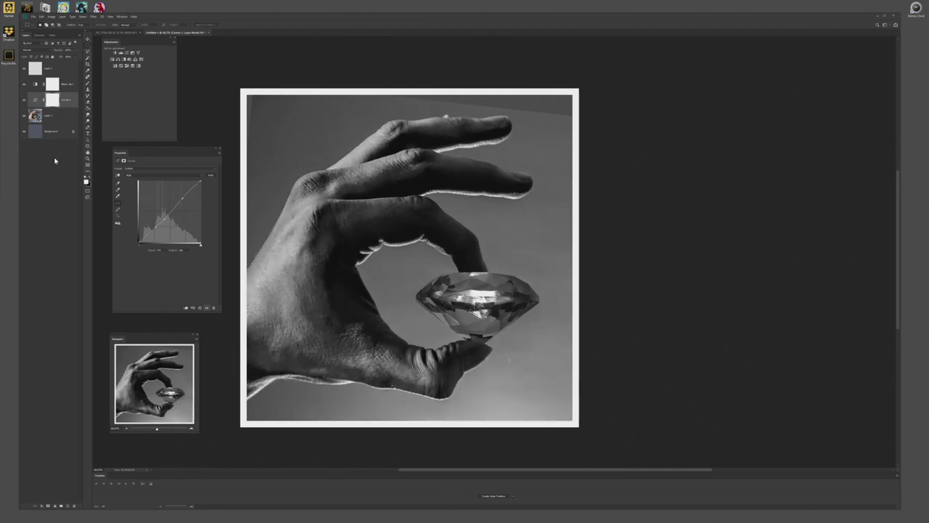
- Examine the grain in the gray backdrop around the fingers and gem at high magnification, with the Black & White layer active
left_click(61, 85)
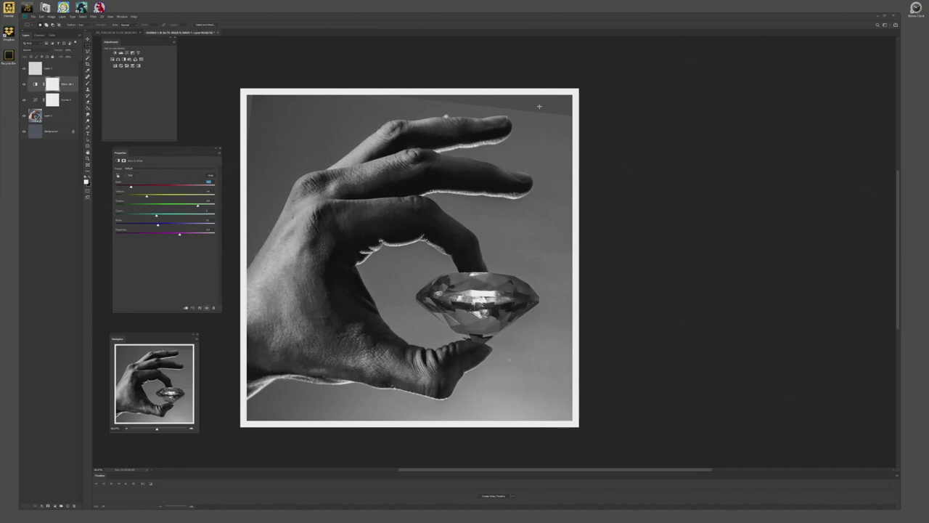
key("ctrl+plus")
key("ctrl+plus")
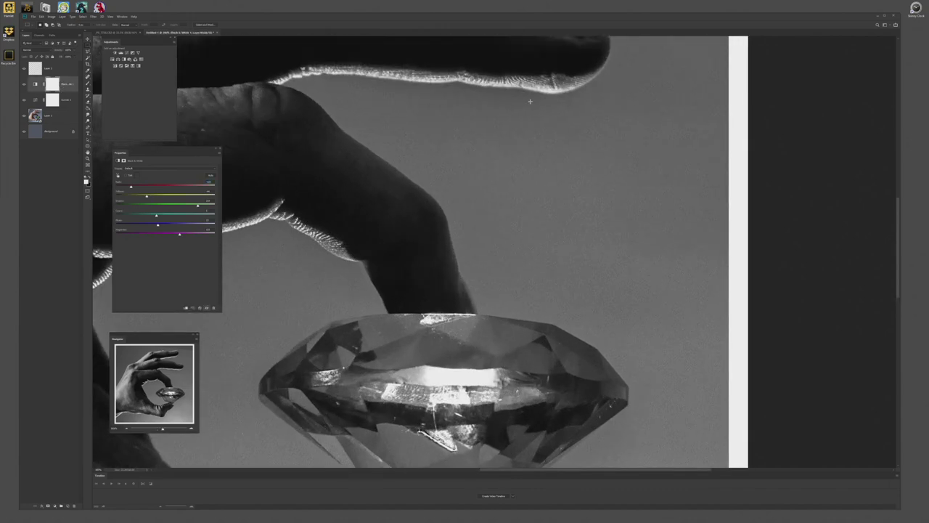
left_click_drag(529, 100, 519, 294)
left_click_drag(497, 197, 524, 332)
left_click_drag(460, 195, 539, 106)
left_click_drag(514, 329, 452, 124)
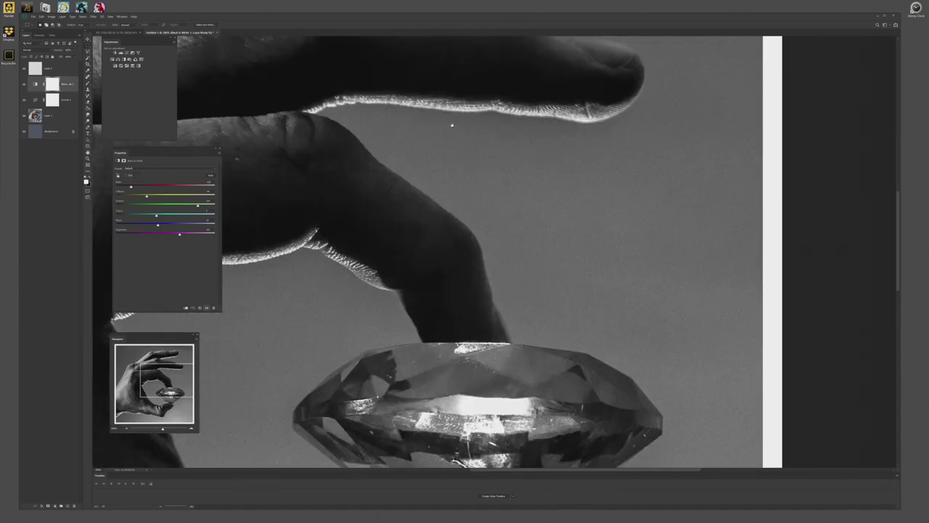
left_click_drag(520, 210, 469, 203)
key("ctrl+plus")
key("ctrl+plus")
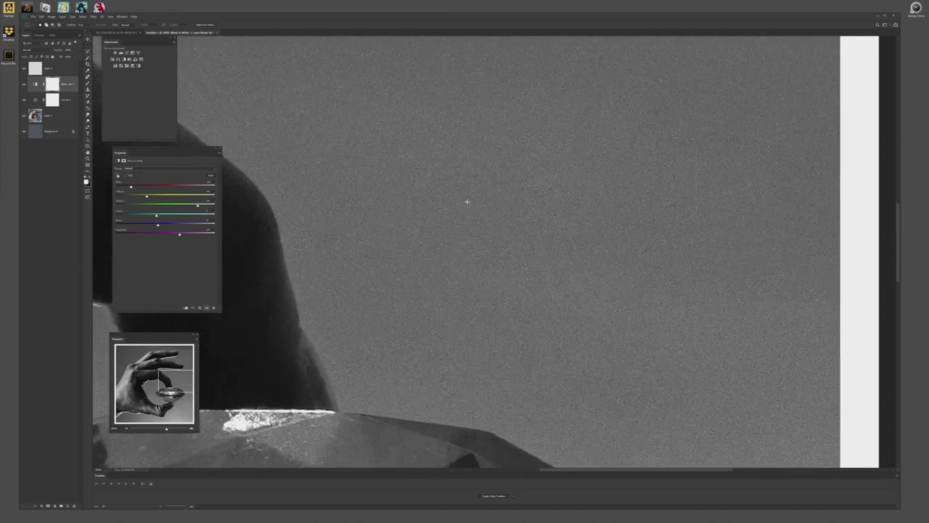
left_click_drag(386, 110, 317, 99)
scroll(375, 166, "up", 3)
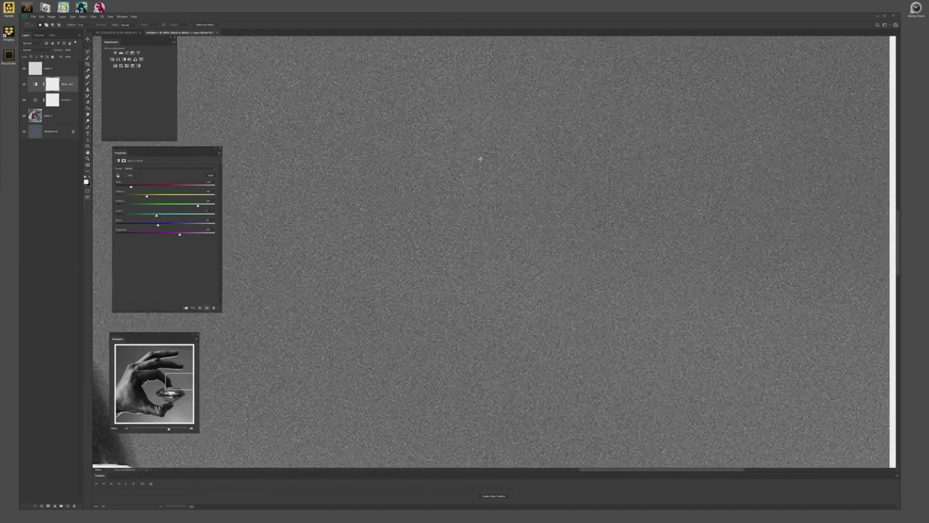
scroll(425, 279, "down", 6)
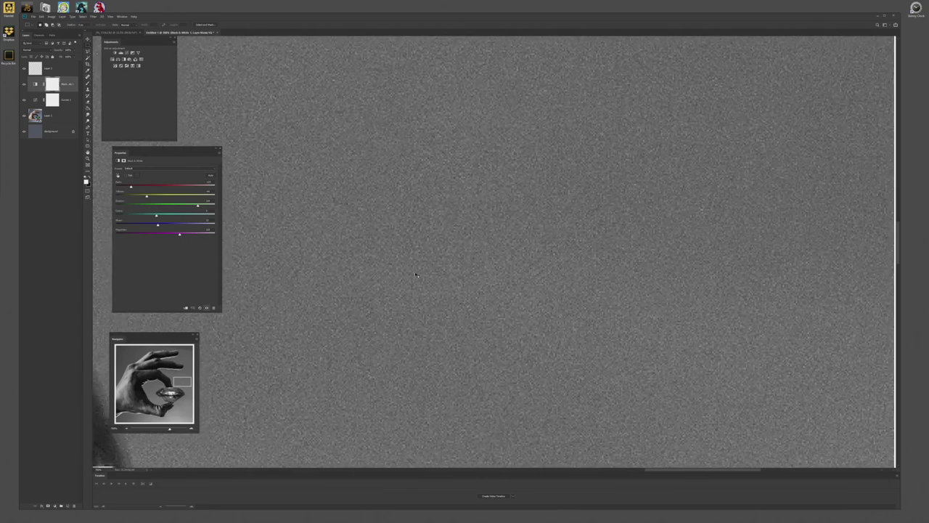
scroll(416, 274, "down", 3)
scroll(441, 288, "up", 1)
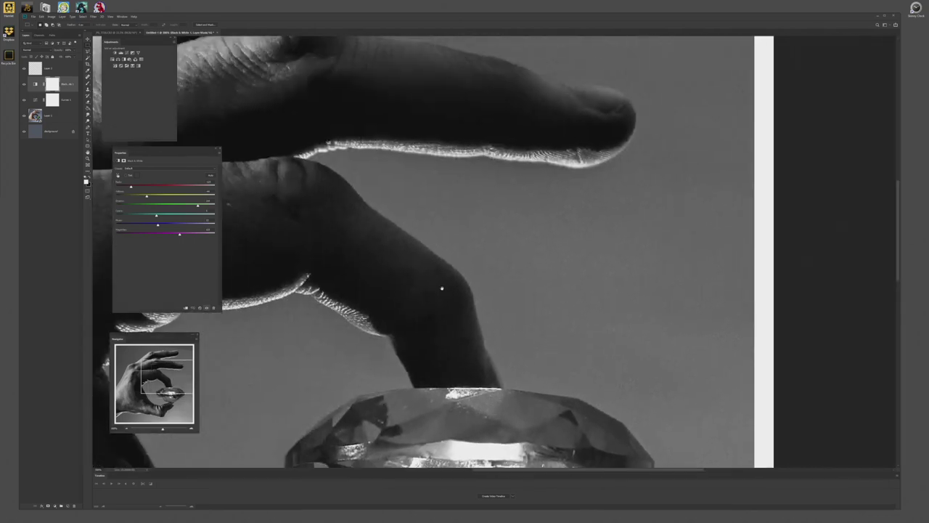
scroll(346, 277, "down", 5)
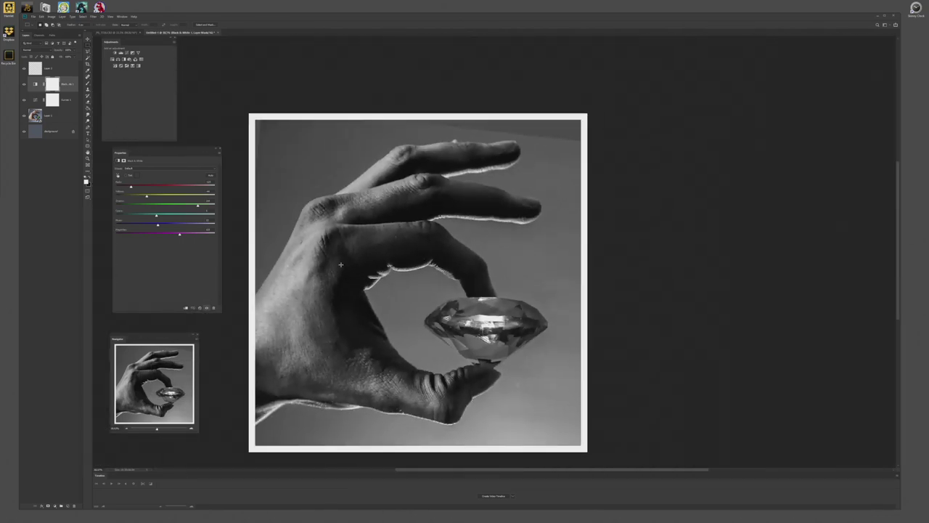
left_click_drag(375, 262, 355, 238)
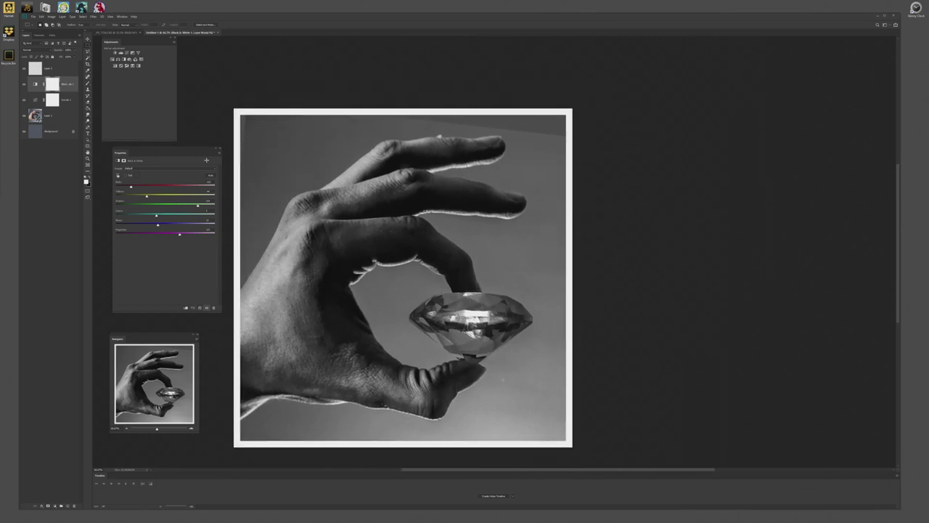
- Launch the Neat Image noise-reduction filter on the hand-and-gem photo layer and automatically profile its noise from the smooth backdrop
left_click(83, 17)
left_click(50, 107)
left_click(56, 115)
left_click(94, 17)
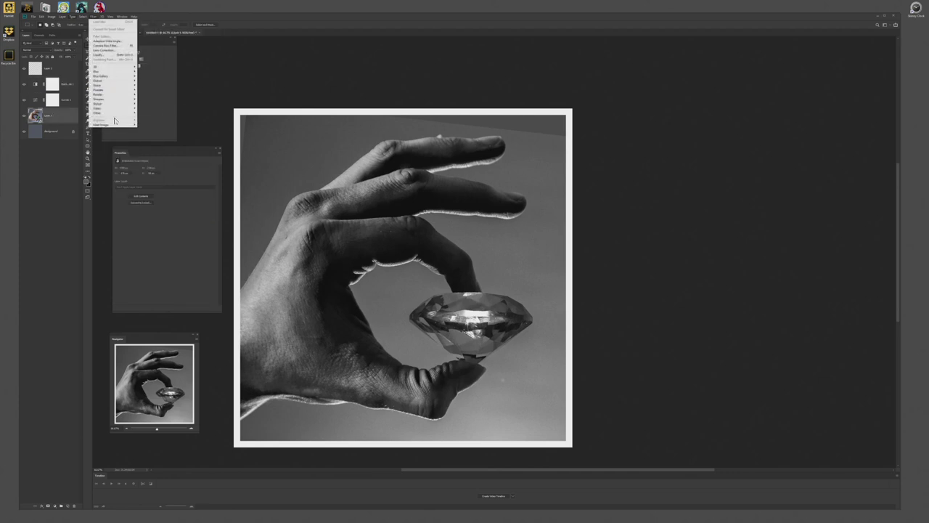
left_click(149, 126)
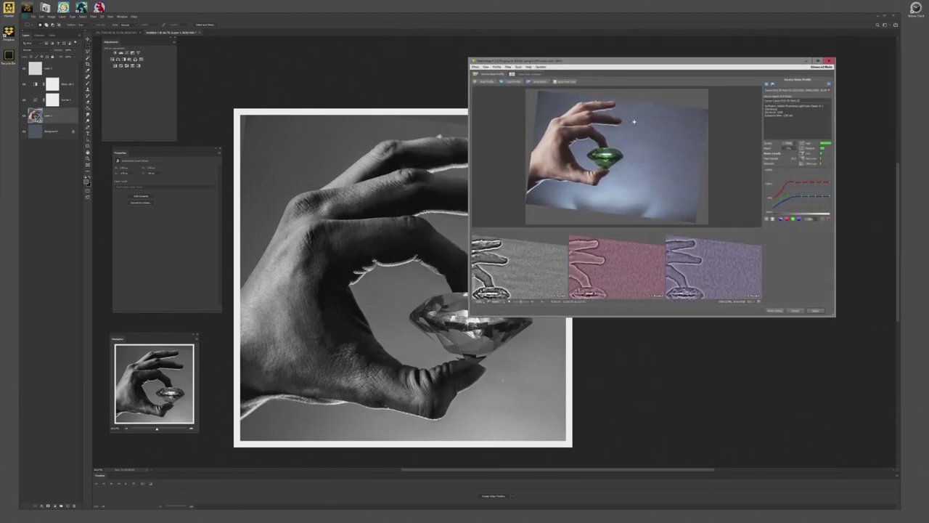
left_click(490, 82)
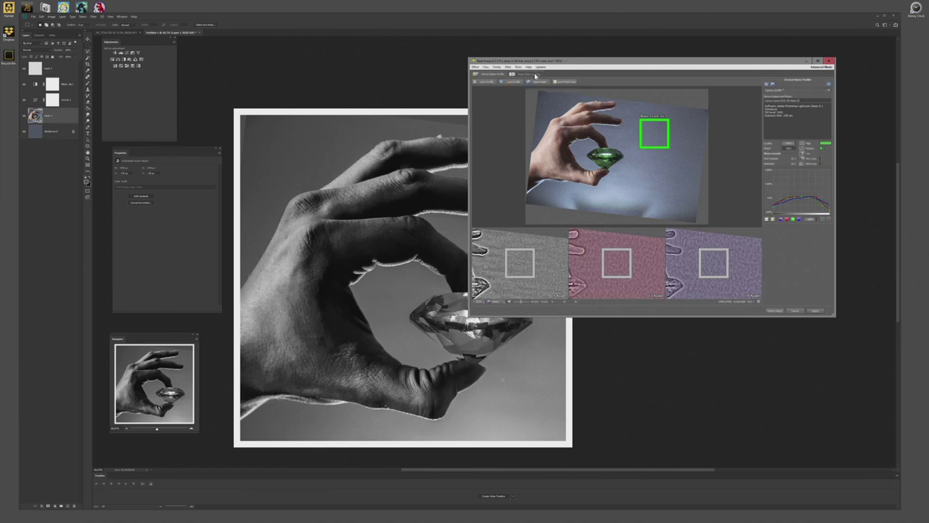
- Compare the noise-reduced preview with the original on the fingers and gem, and apply the Neat Image filter to the photo layer
left_click(535, 76)
scroll(584, 168, "up", 4)
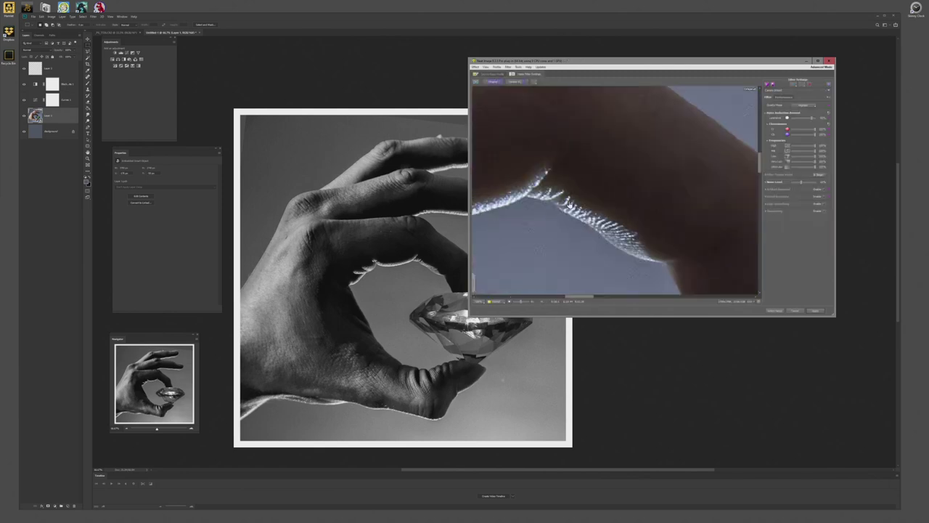
scroll(675, 167, "up", 4)
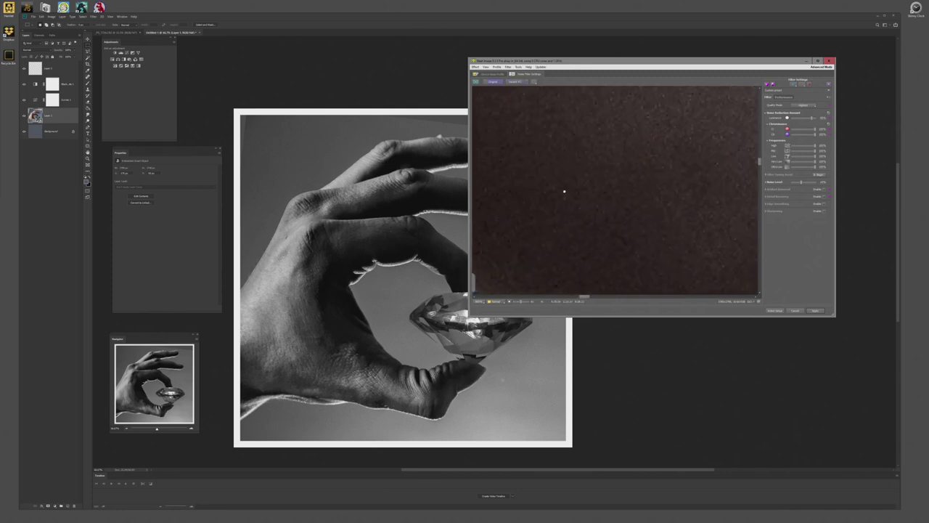
scroll(564, 192, "down", 2)
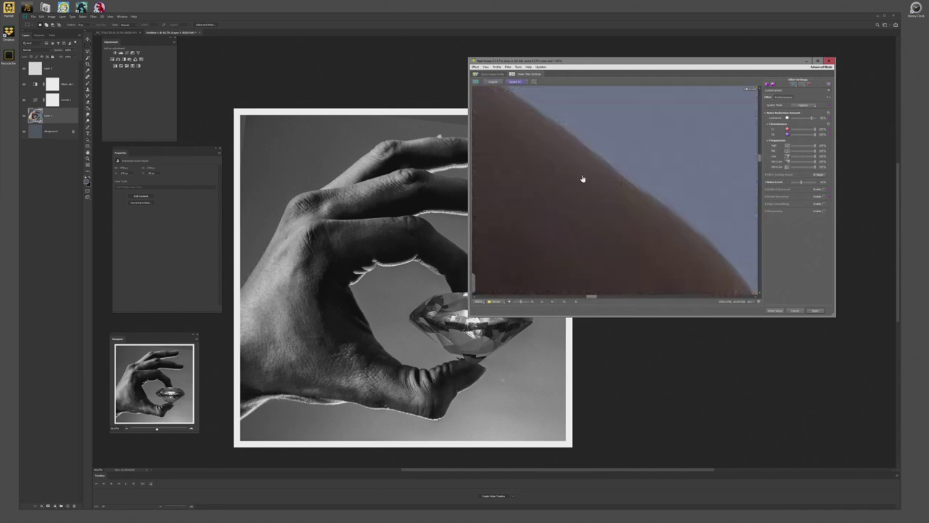
left_click(651, 147)
left_click(651, 147)
left_click(651, 148)
left_click(652, 147)
left_click(623, 178)
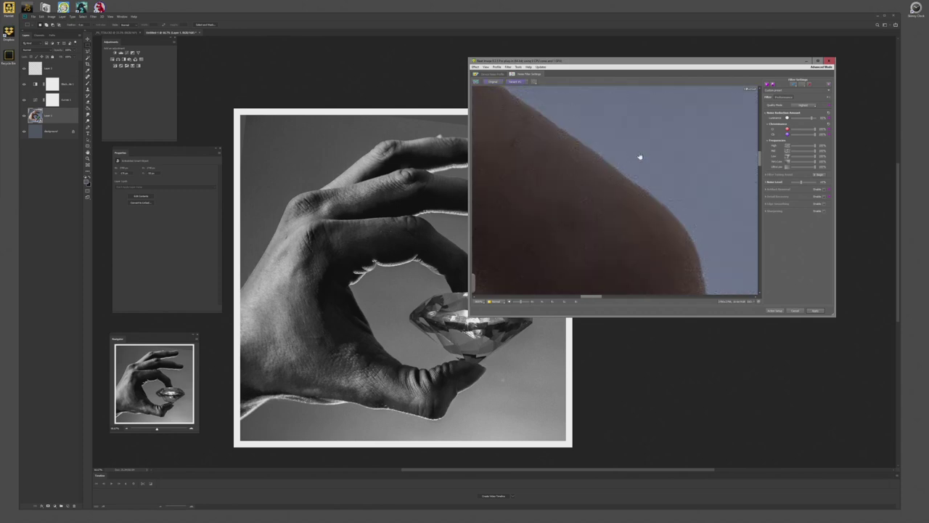
scroll(640, 156, "down", 2)
scroll(639, 154, "down", 4)
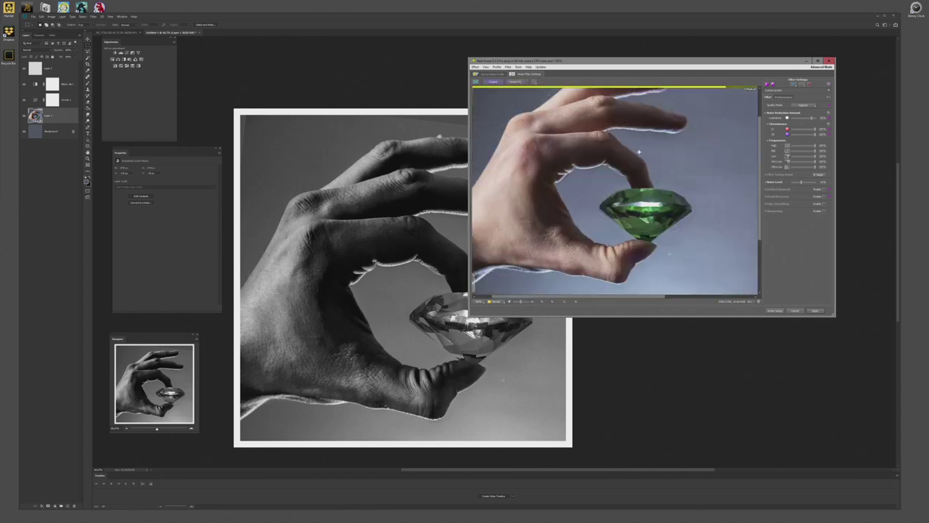
scroll(612, 159, "up", 3)
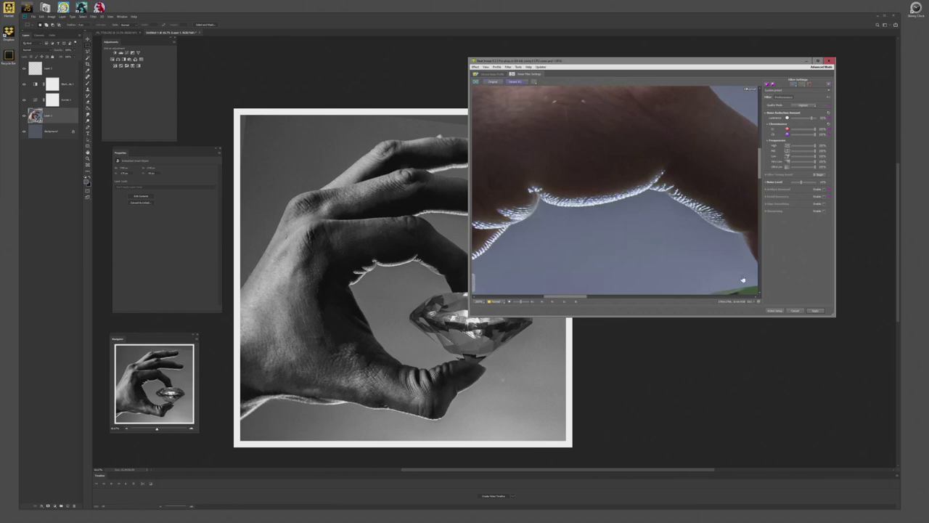
left_click(820, 311)
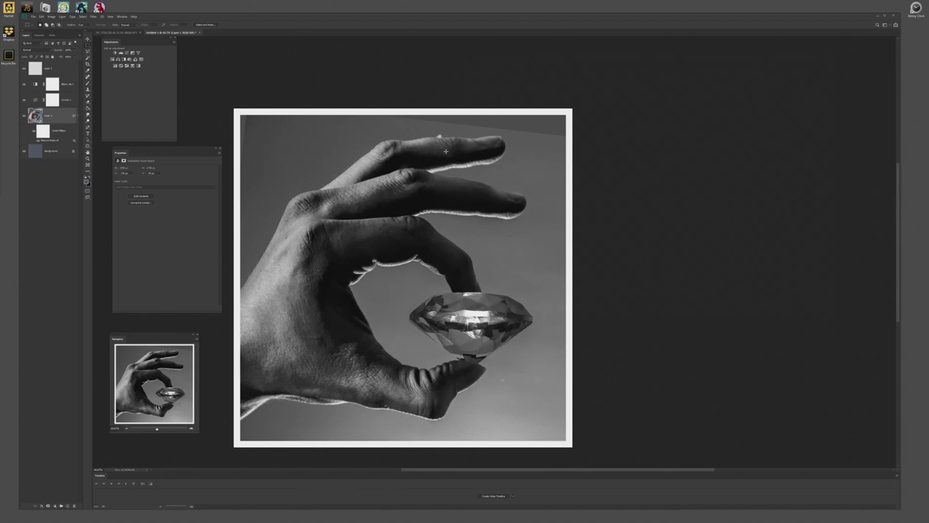
- Examine the denoised photo at high magnification, especially the backdrop above the fingers along the upper border
left_click_drag(379, 163, 426, 135)
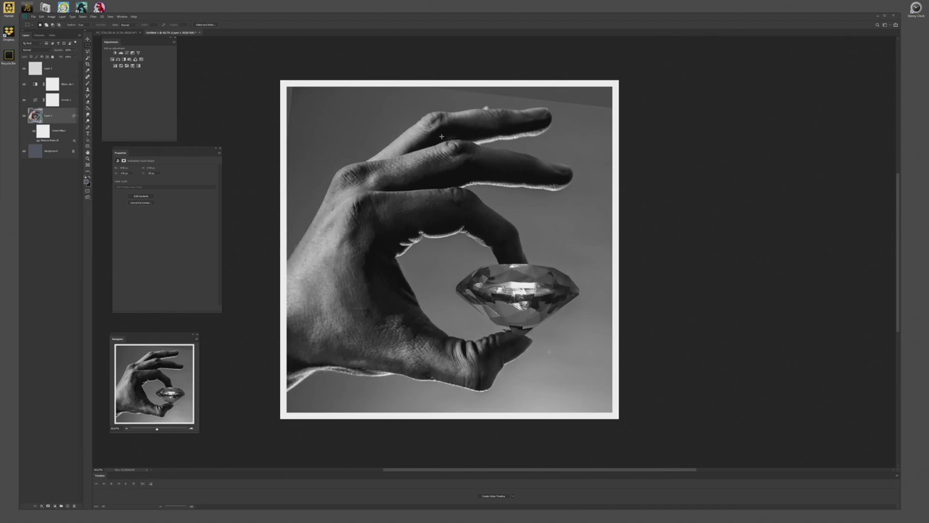
left_click_drag(412, 181, 406, 195)
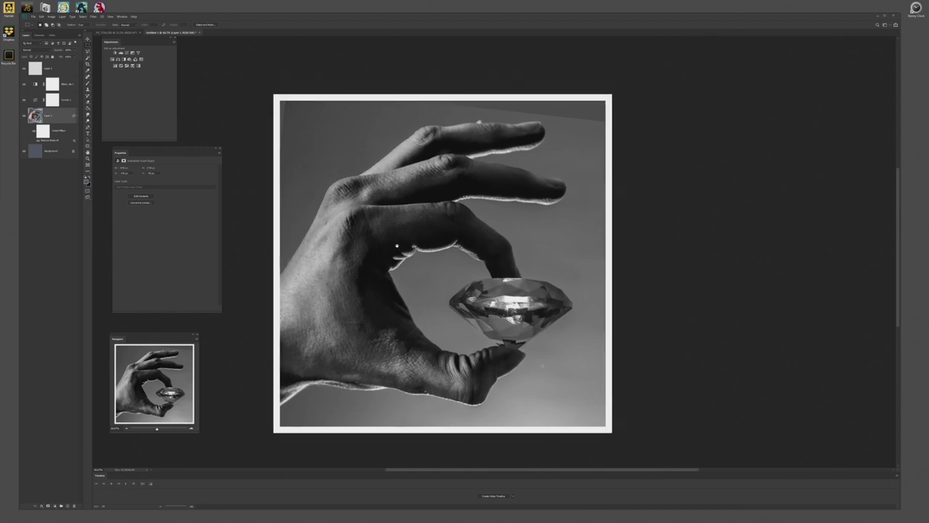
left_click_drag(397, 245, 393, 248)
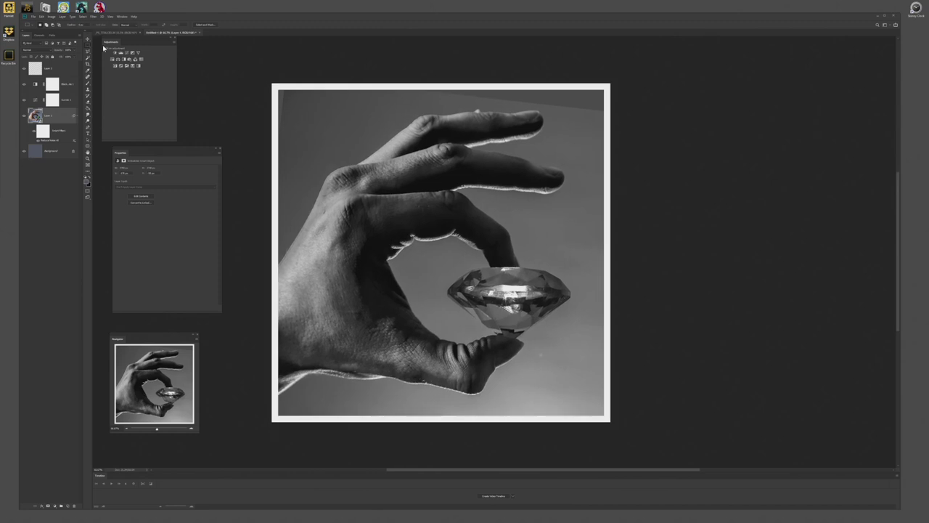
left_click_drag(402, 85, 610, 110)
left_click_drag(506, 105, 473, 119)
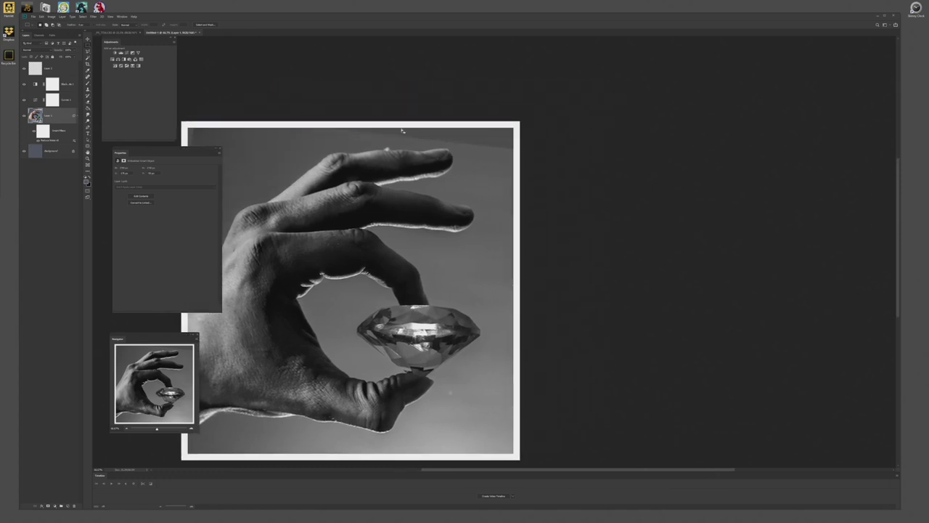
key("ctrl+plus")
key("ctrl+plus")
left_click_drag(411, 119, 503, 342)
left_click_drag(373, 199, 520, 203)
left_click_drag(217, 120, 546, 190)
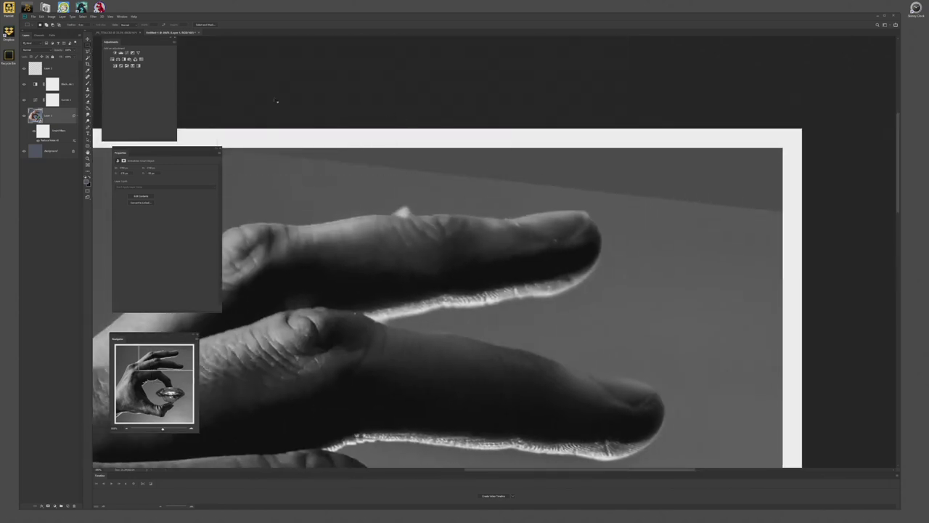
- Outline the mismatched backdrop wedge above the fingers with the Polygonal Lasso and check the selection in Quick Mask
key("ctrl+minus")
left_click(89, 52)
left_click(339, 196)
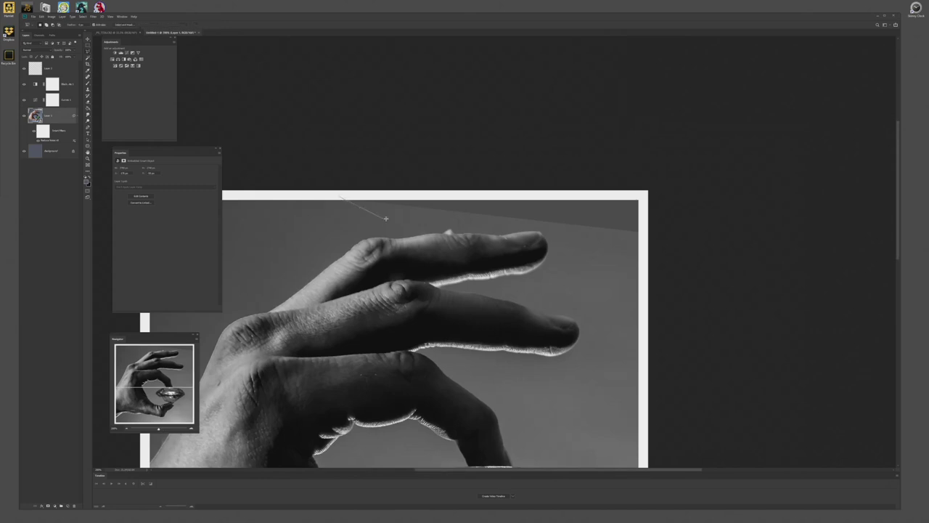
left_click(384, 204)
left_click(648, 236)
left_click(663, 193)
left_click(340, 195)
key("ctrl+d")
key("q")
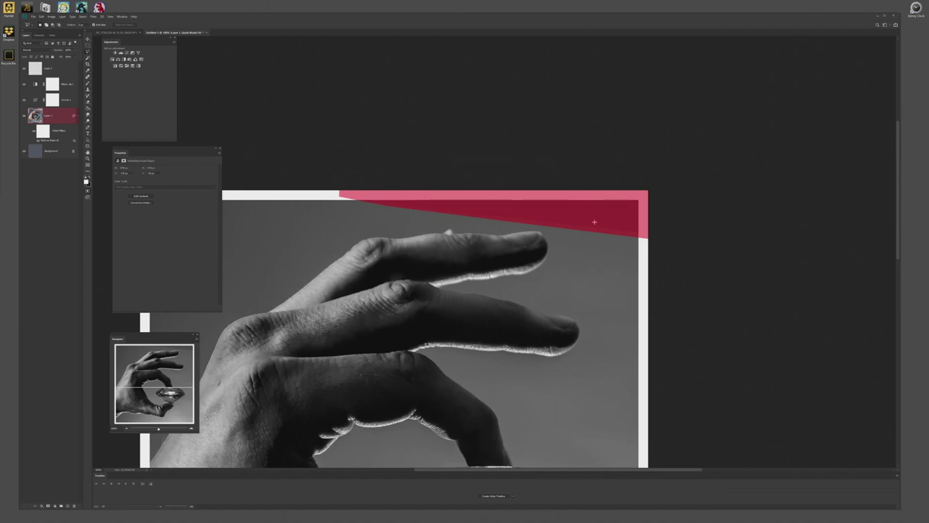
key("q")
- Add a blank layer above the hand-and-gem smart object and merge the two into a regular pixel layer
right_click(507, 214)
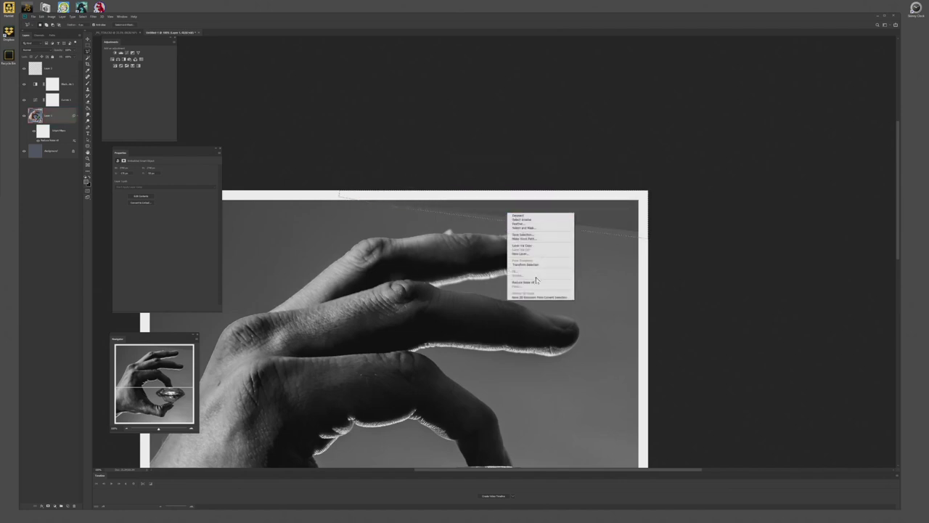
left_click(40, 117)
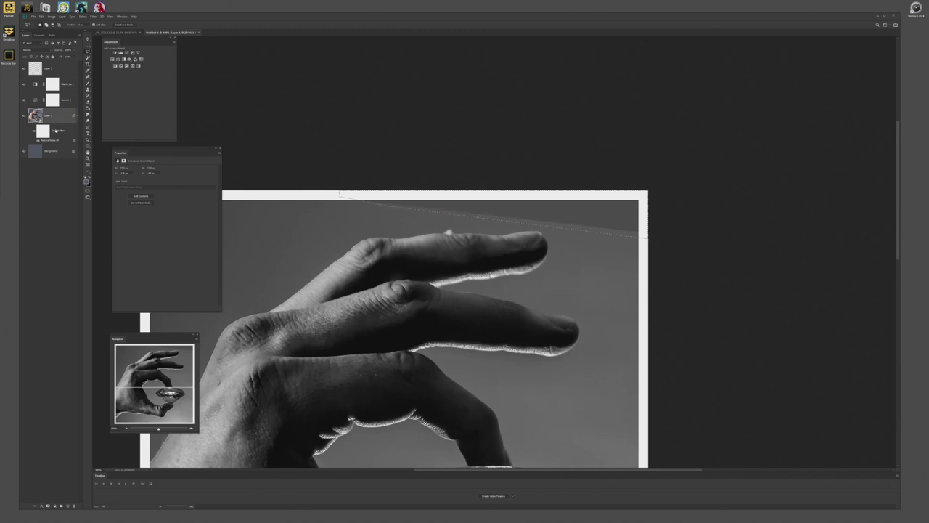
right_click(528, 223)
key("Escape")
key("ctrl+minus")
key("ctrl+minus")
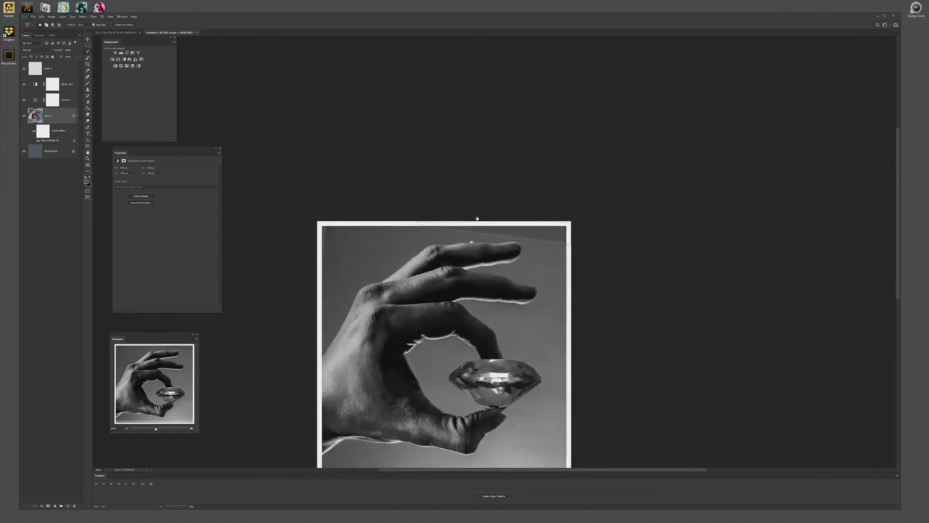
left_click_drag(478, 221, 500, 162)
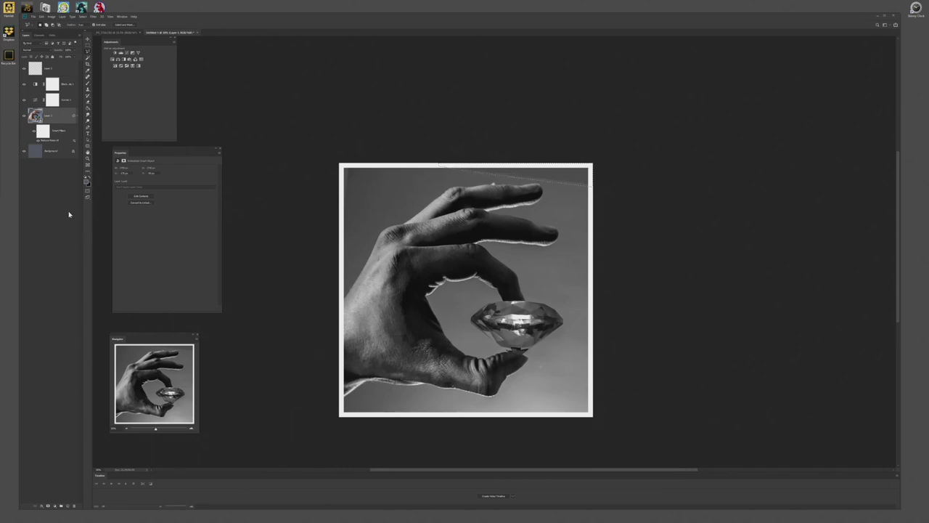
left_click(68, 506)
left_click(47, 131, "shift")
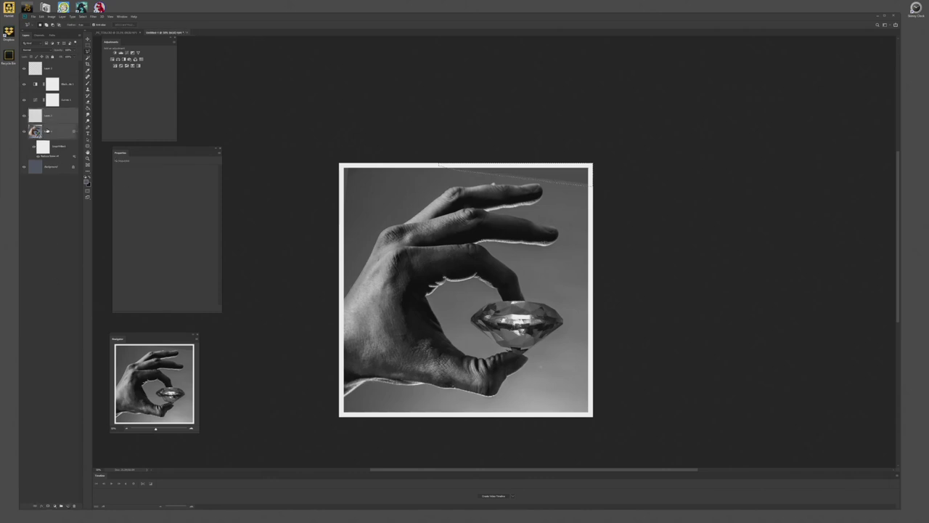
key("ctrl+e")
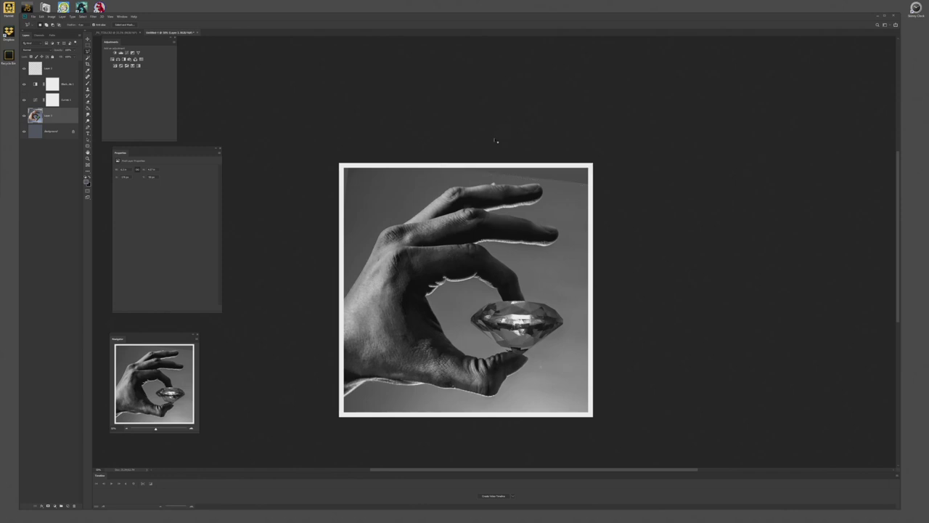
- Fill the selected backdrop wedge above the fingers using Content-Aware contents
key("ctrl+plus")
key("ctrl+plus")
left_click_drag(564, 153, 485, 239)
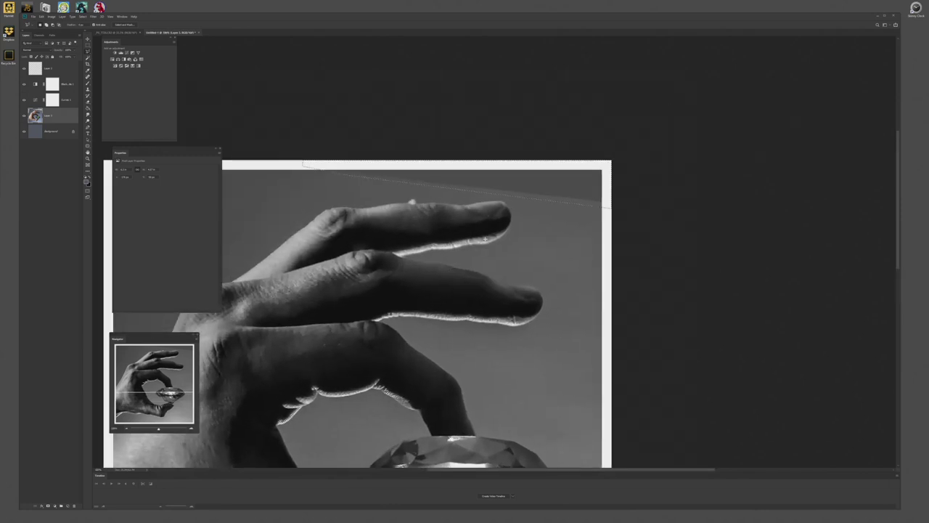
right_click(493, 178)
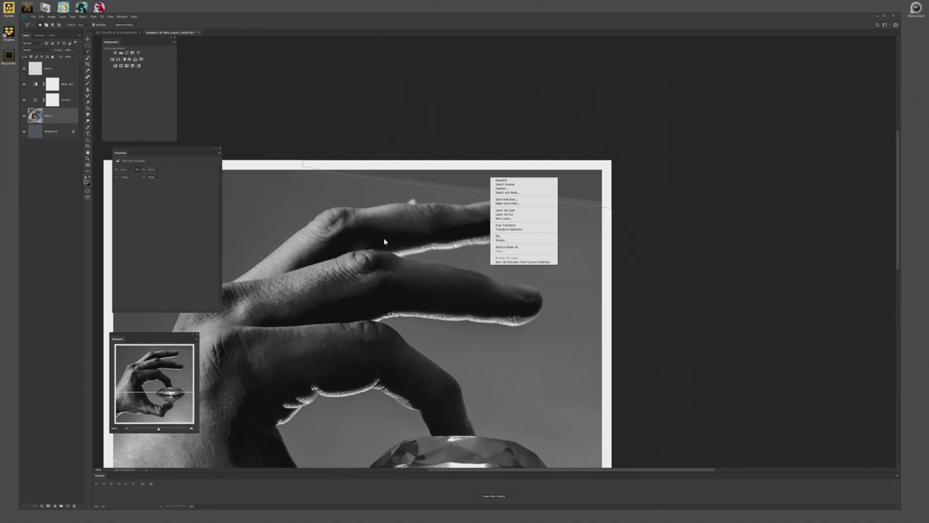
left_click(518, 236)
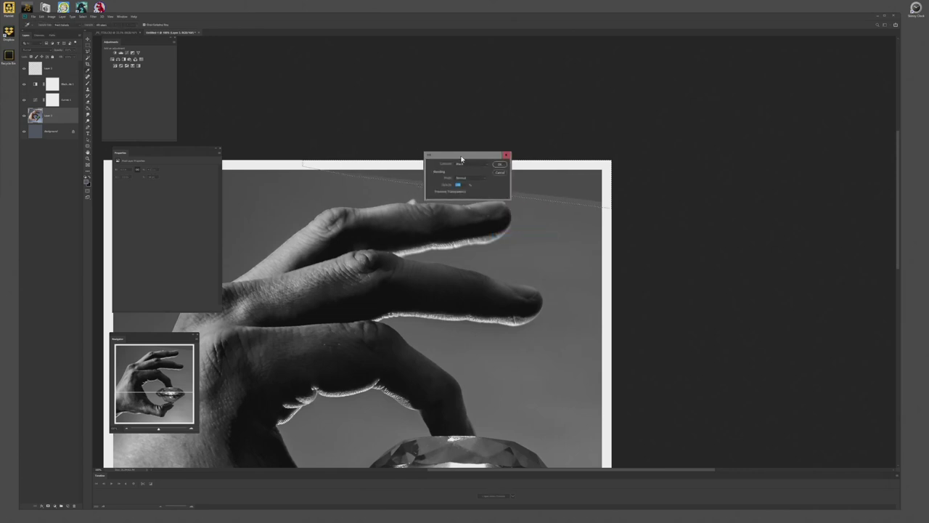
left_click_drag(457, 152, 499, 208)
left_click(508, 217)
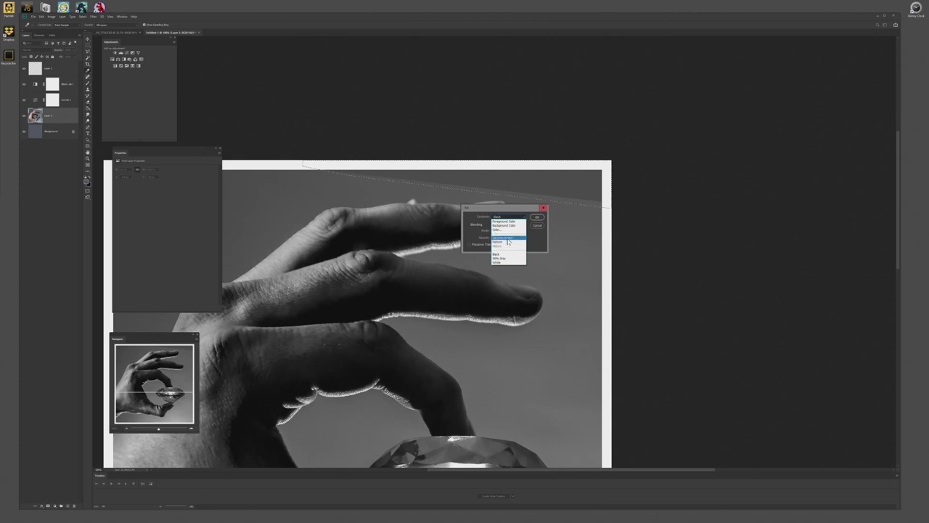
left_click(502, 237)
left_click(538, 216)
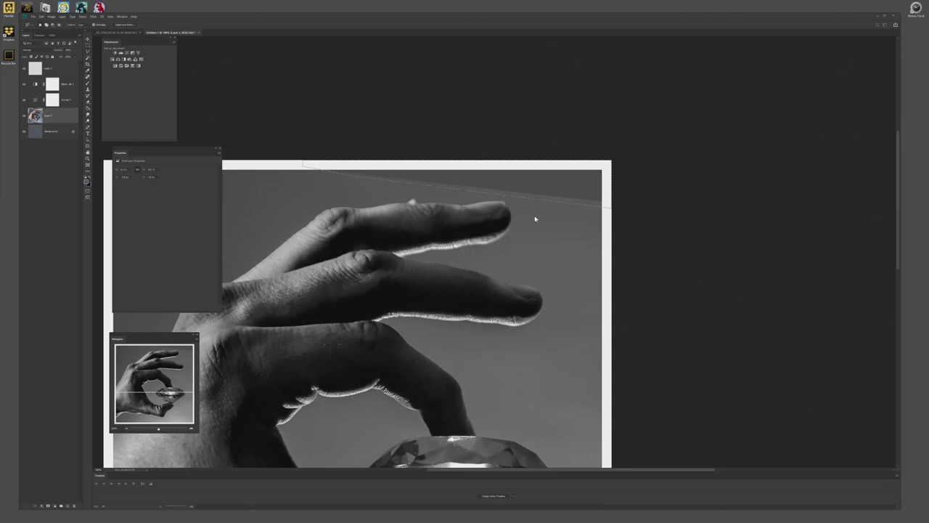
- Outline the stray finger fragment left along the photo's upper border with the Polygonal Lasso and fill it with Content-Aware
left_click(343, 197)
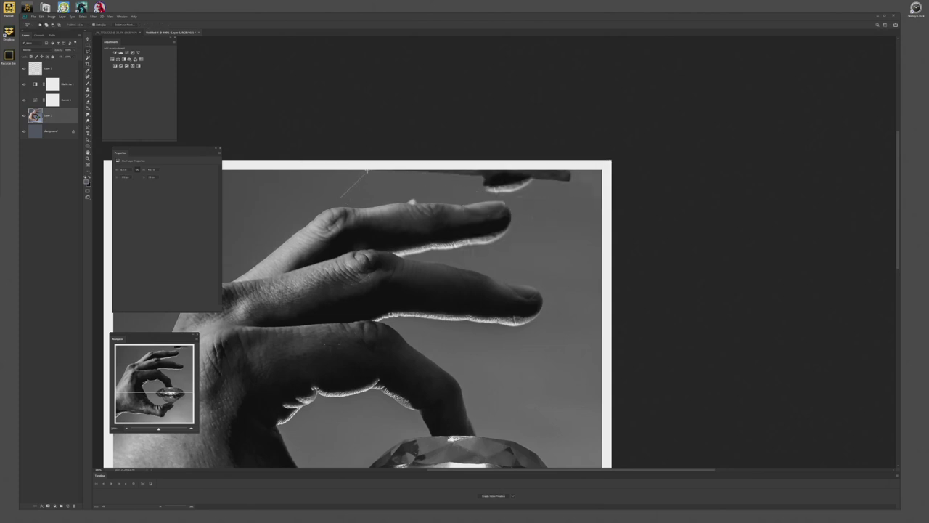
left_click(363, 189)
double_click(419, 196)
left_click(581, 171)
left_click(574, 190)
left_click(470, 194)
left_click(377, 175)
left_click(337, 164)
left_click(425, 147)
double_click(549, 157)
right_click(501, 178)
left_click(532, 217)
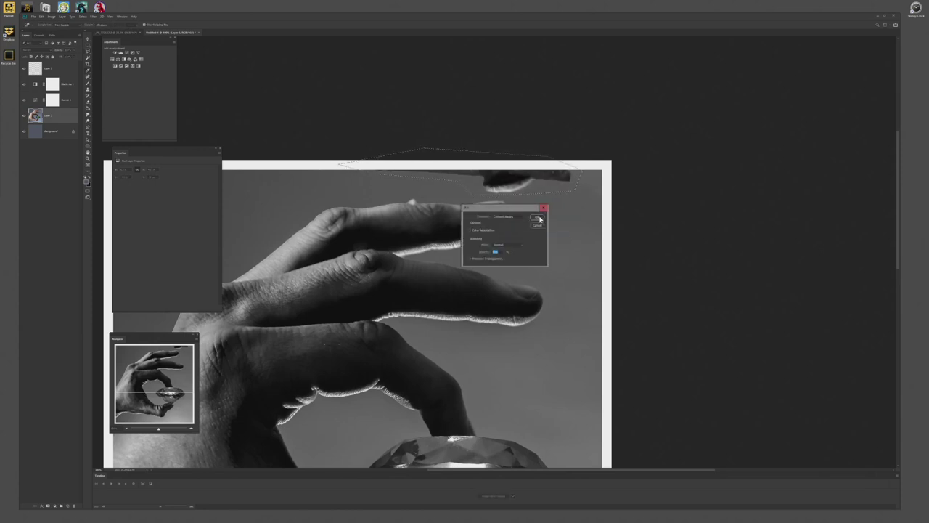
left_click(538, 218)
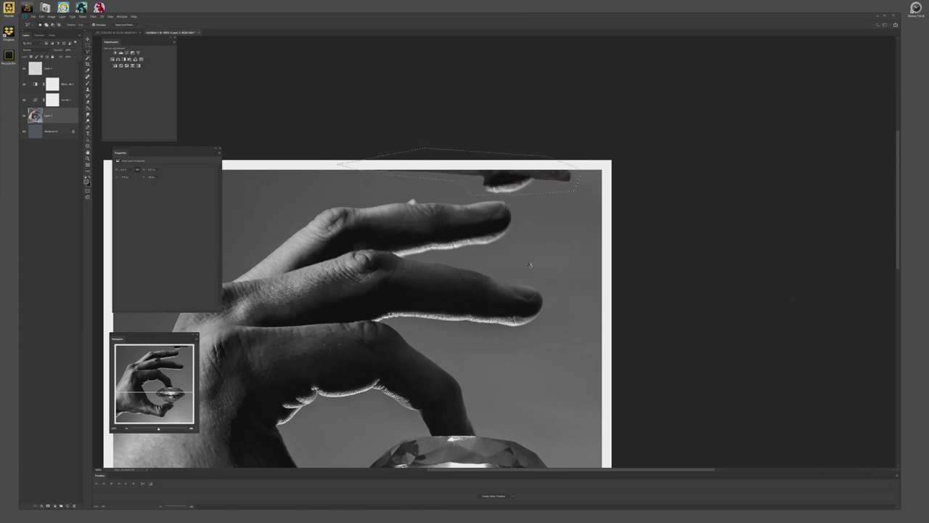
- Select the small dark remnant still touching the upper white border, apply another Content-Aware fill and clear the selection
key("ctrl+d")
left_click(455, 151)
left_click(458, 175)
left_click(508, 183)
left_click(544, 181)
left_click(545, 159)
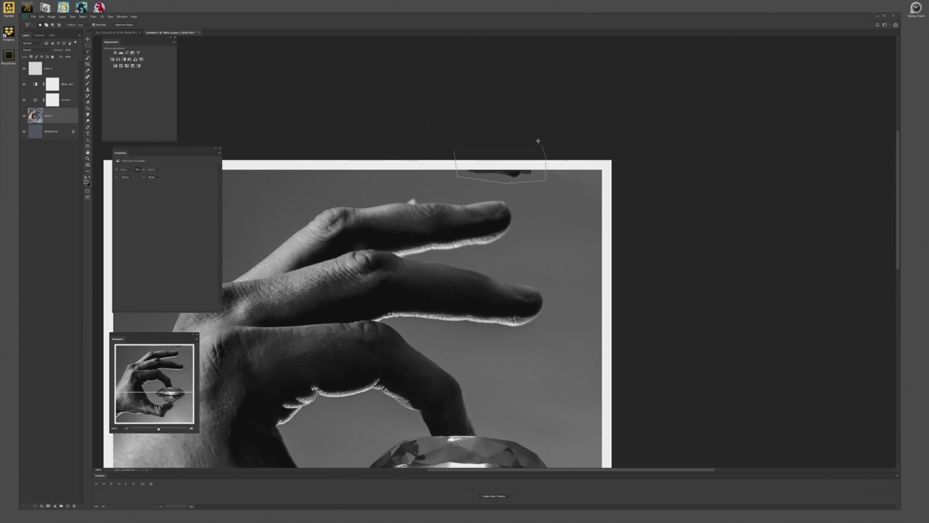
double_click(474, 149)
right_click(489, 166)
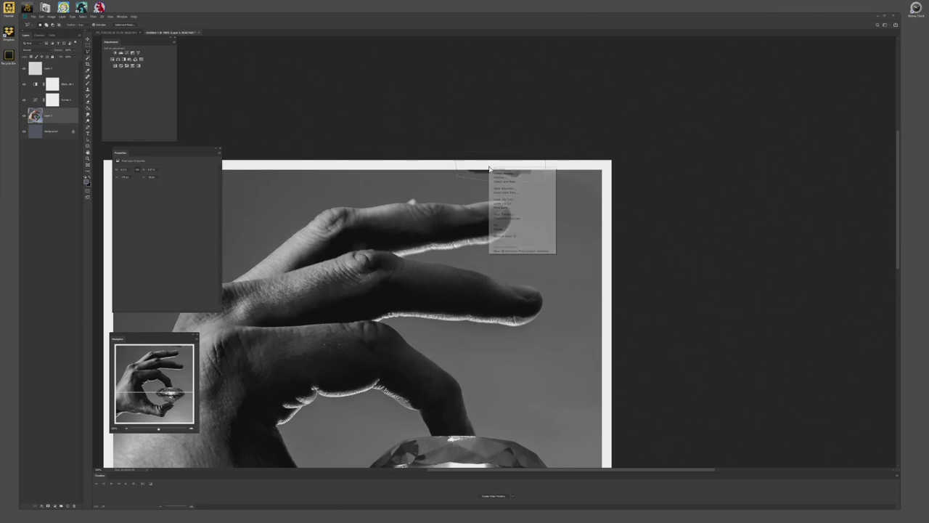
left_click(506, 224)
left_click(534, 220)
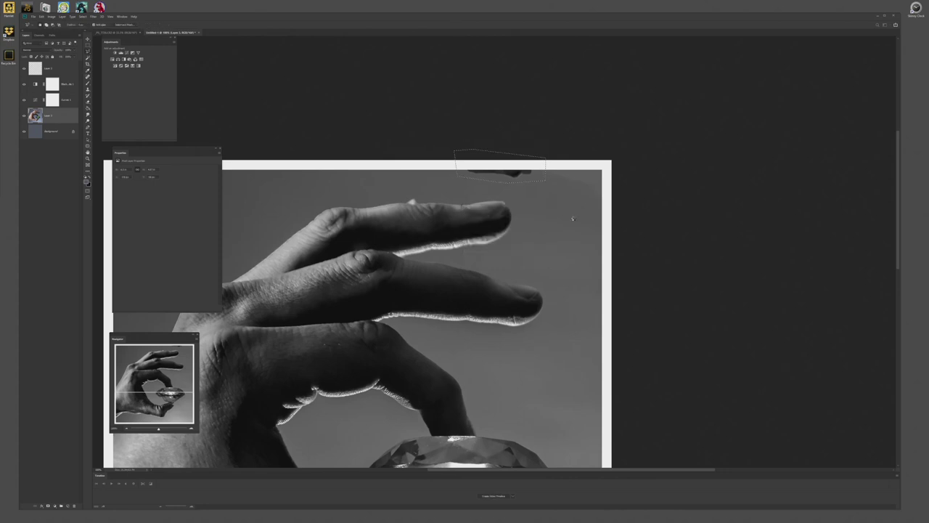
left_click(573, 218)
key("Escape")
- Outline the narrow uneven strip in the photo's upper-left corner, fill it with Content-Aware and deselect
left_click_drag(328, 243, 699, 183)
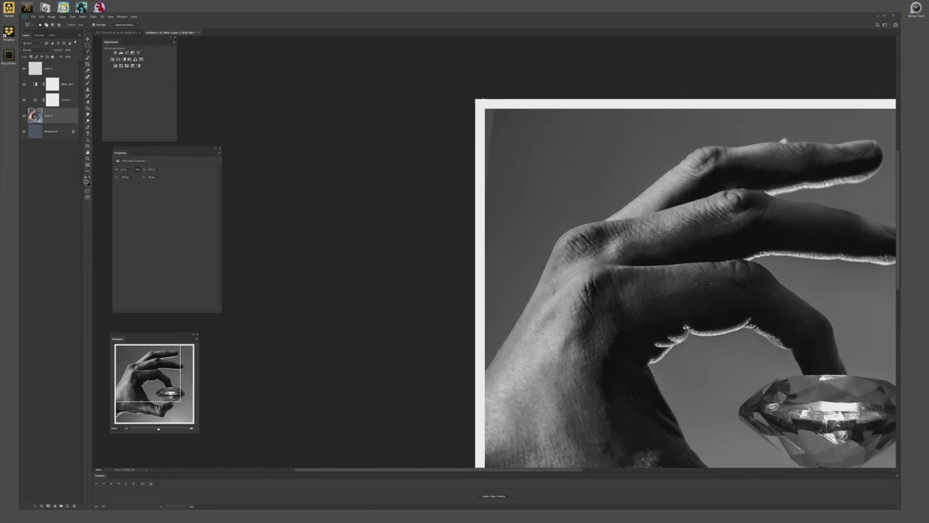
left_click_drag(477, 182, 489, 129)
right_click(489, 128)
left_click(519, 190)
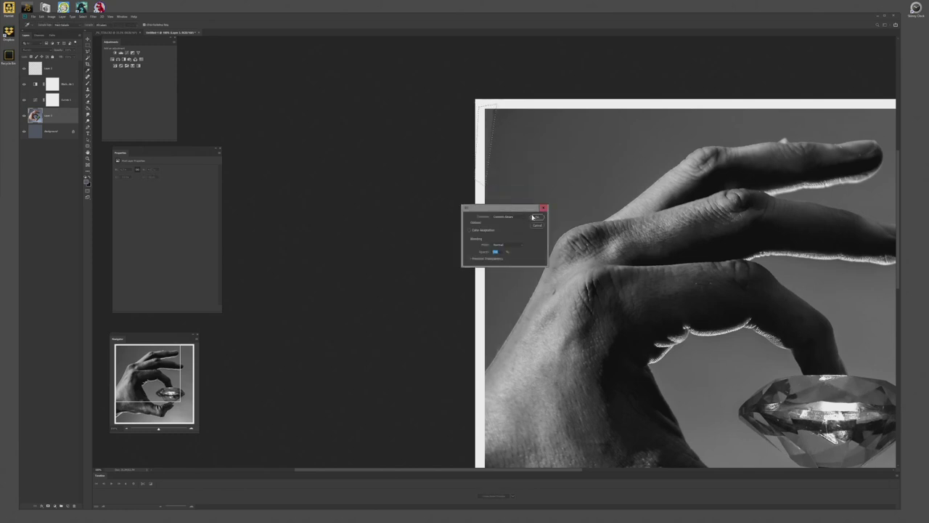
left_click(537, 217)
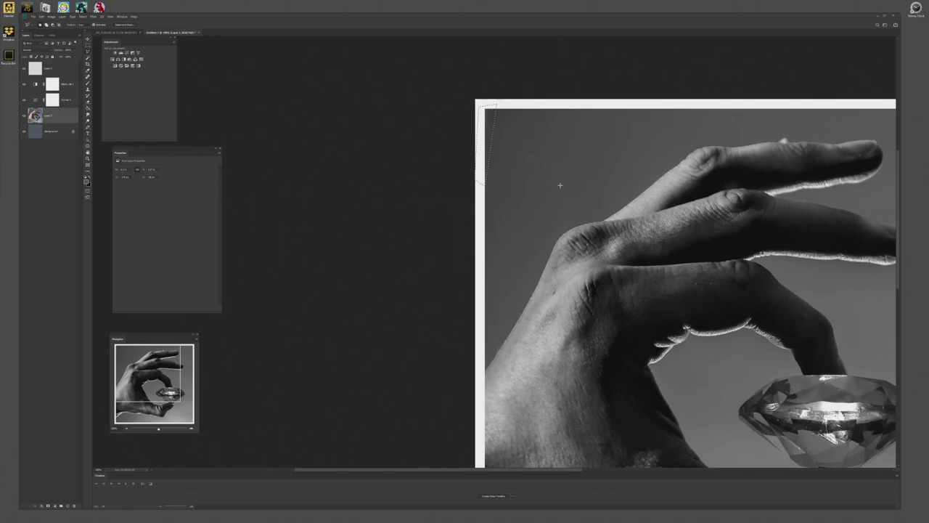
key("ctrl+d")
left_click_drag(588, 327, 531, 121)
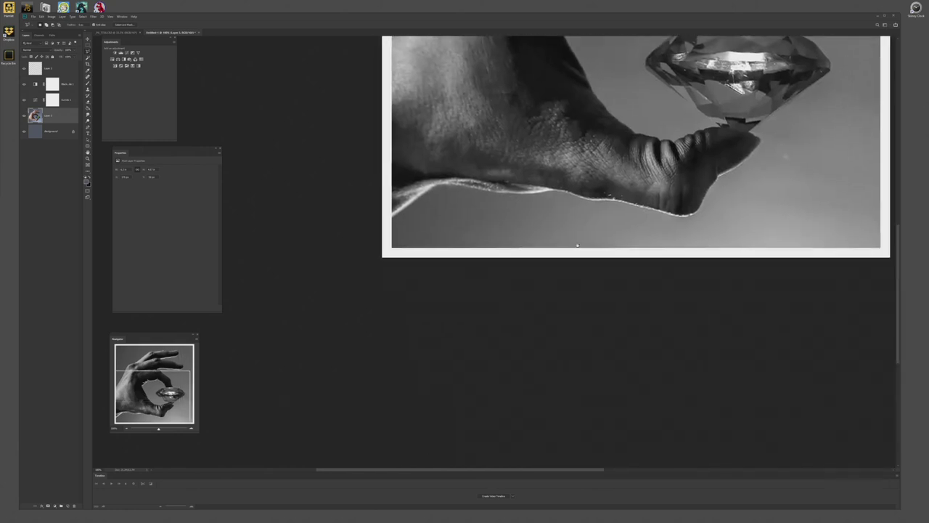
- Examine the whole print and the backdrop beside the gem and thumb tip for remaining blemishes
left_click_drag(584, 277, 433, 328)
scroll(428, 323, "down", 6)
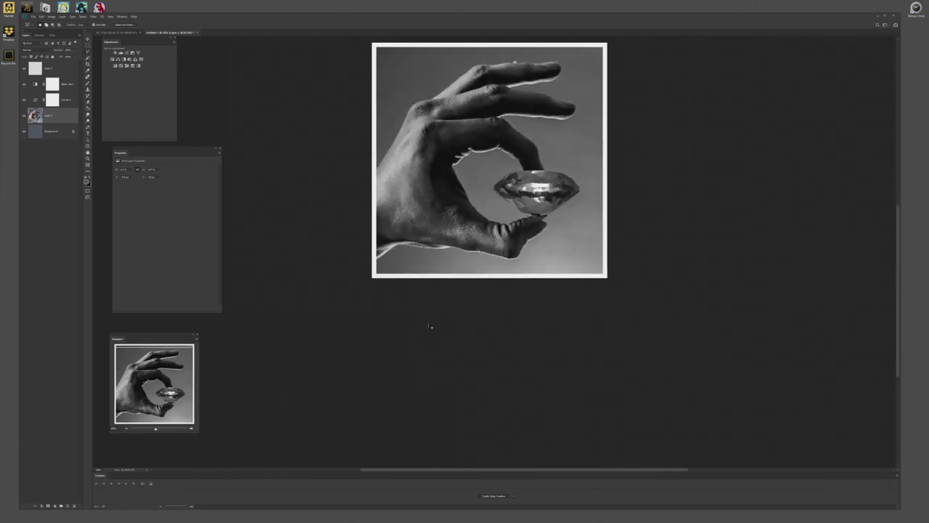
scroll(411, 270, "down", 2)
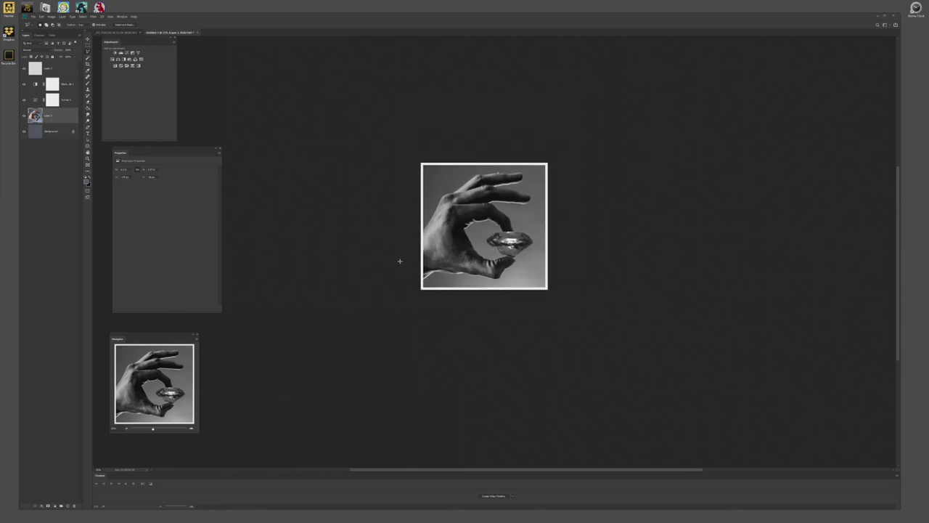
scroll(399, 261, "up", 5)
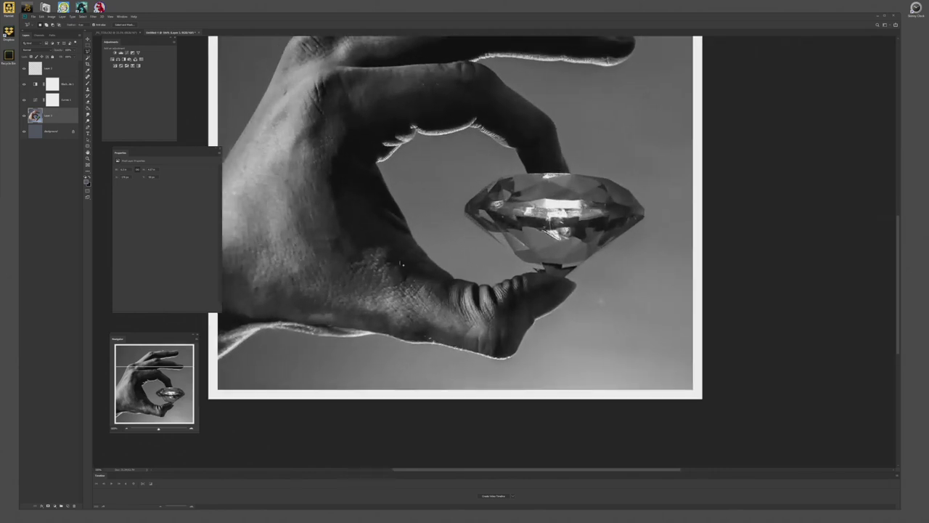
scroll(401, 264, "down", 5)
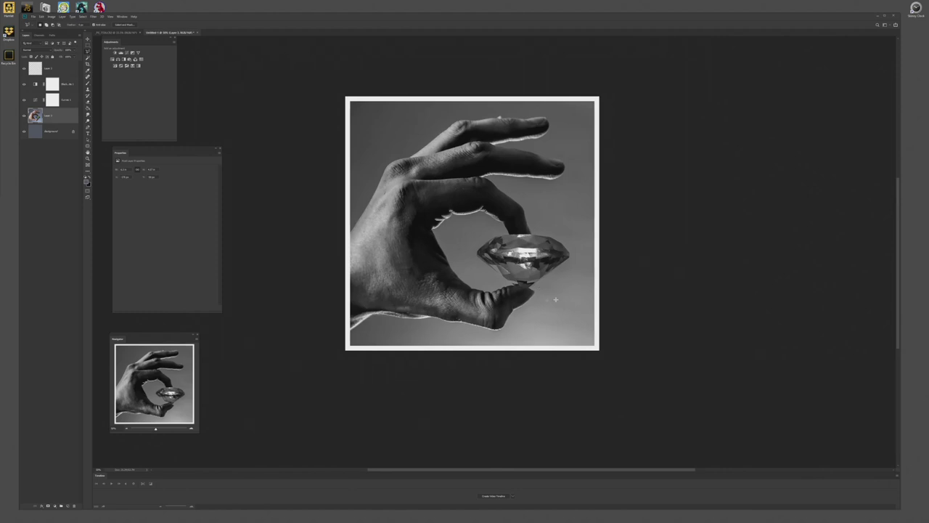
key("ctrl+plus")
key("ctrl+plus")
key("ctrl+plus")
key("ctrl+plus")
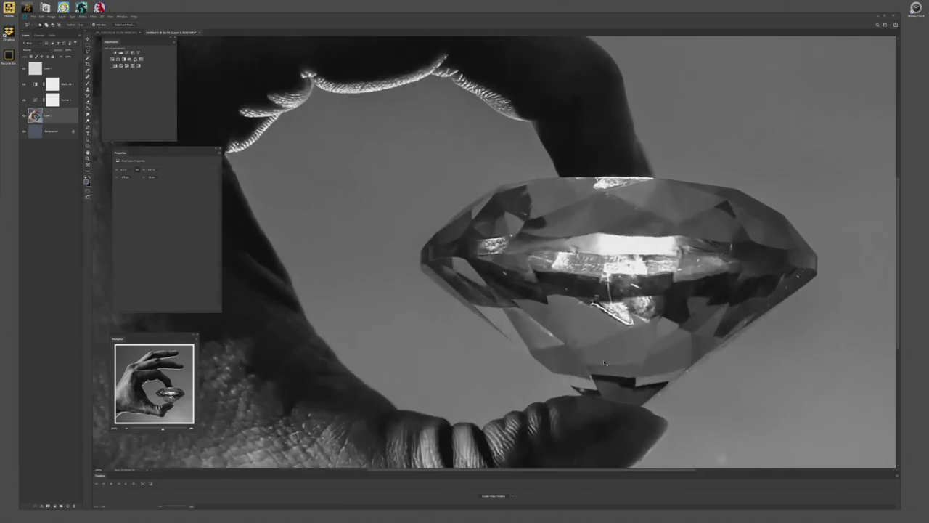
left_click_drag(653, 386, 402, 184)
left_click_drag(463, 238, 436, 245)
scroll(303, 237, "up", 5)
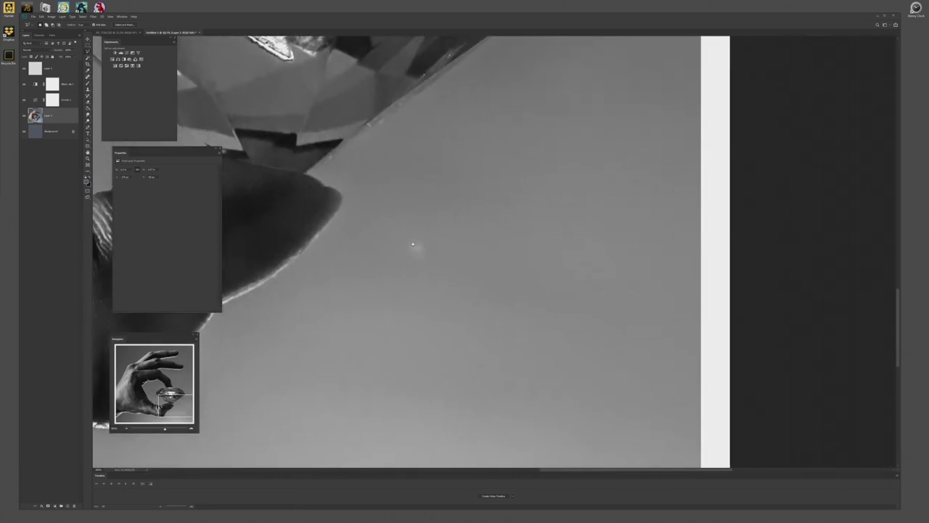
left_click_drag(331, 214, 436, 220)
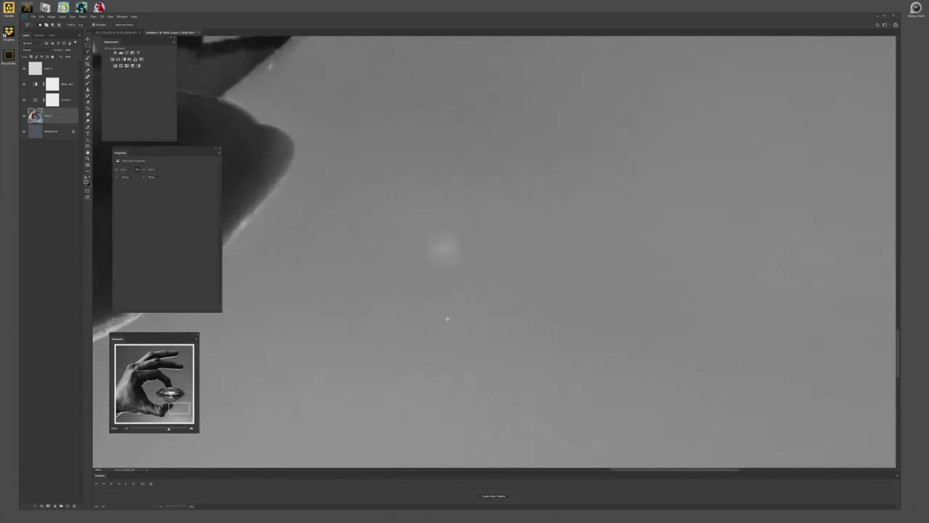
- Outline the pale spot in the backdrop beside the thumb tip with the Polygonal Lasso and preview the selection in Quick Mask
left_click(388, 354)
left_click(529, 313)
left_click(527, 172)
double_click(426, 174)
key("q")
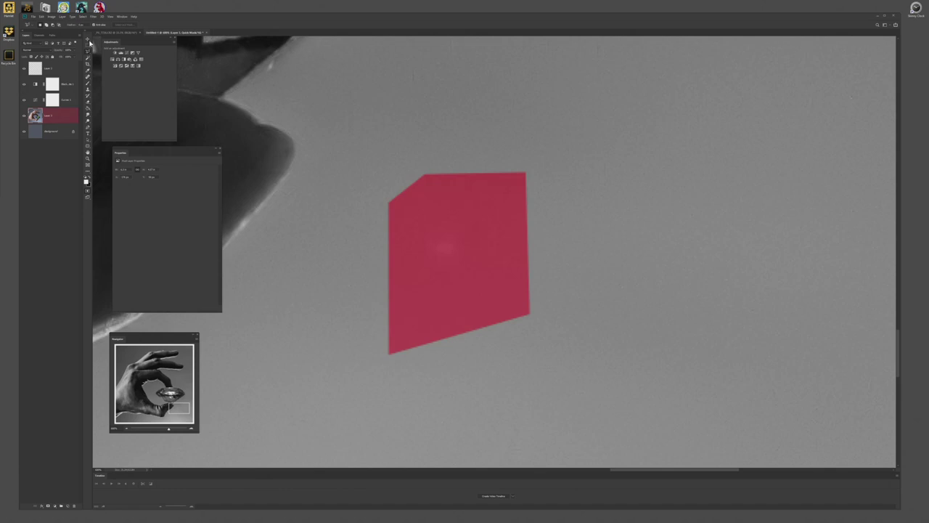
key("q")
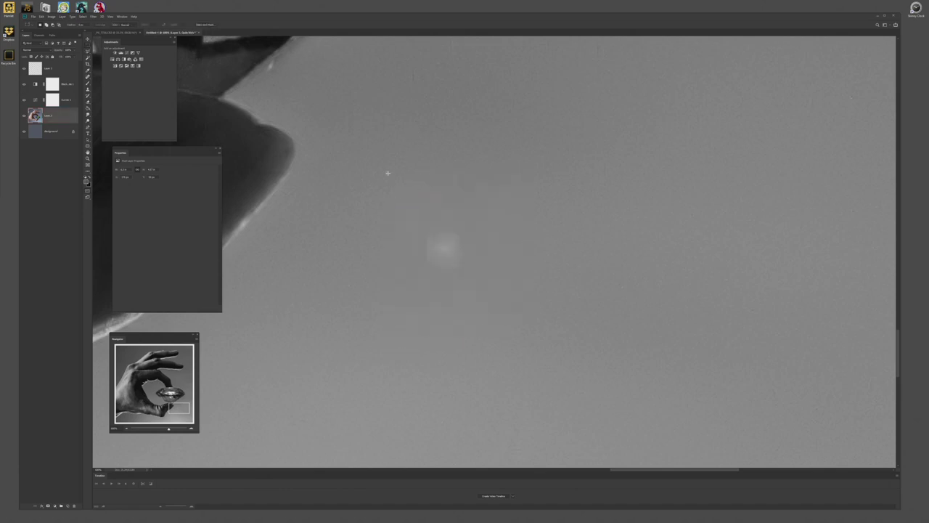
- Try a rectangular marquee selection around the pale spot in the backdrop beside the thumb tip
left_click_drag(394, 209, 492, 295)
key("ctrl+minus")
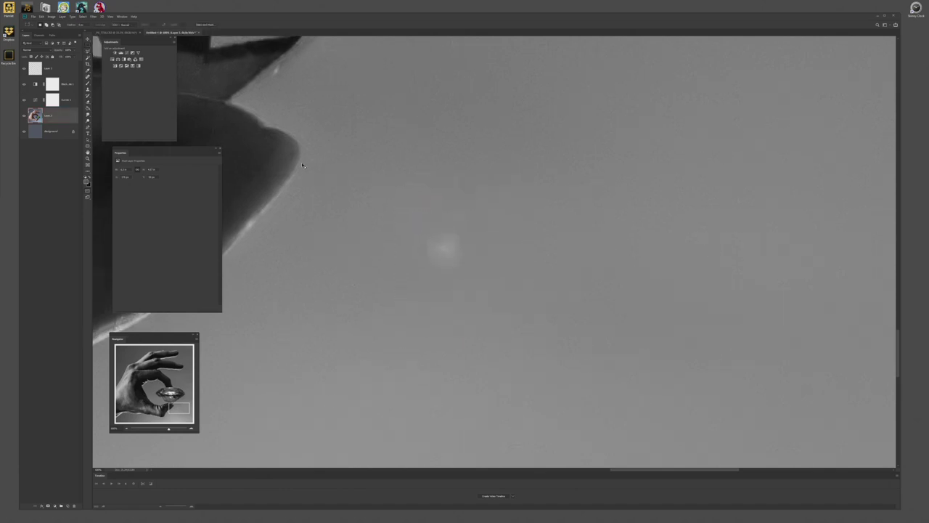
scroll(289, 135, "down", 3)
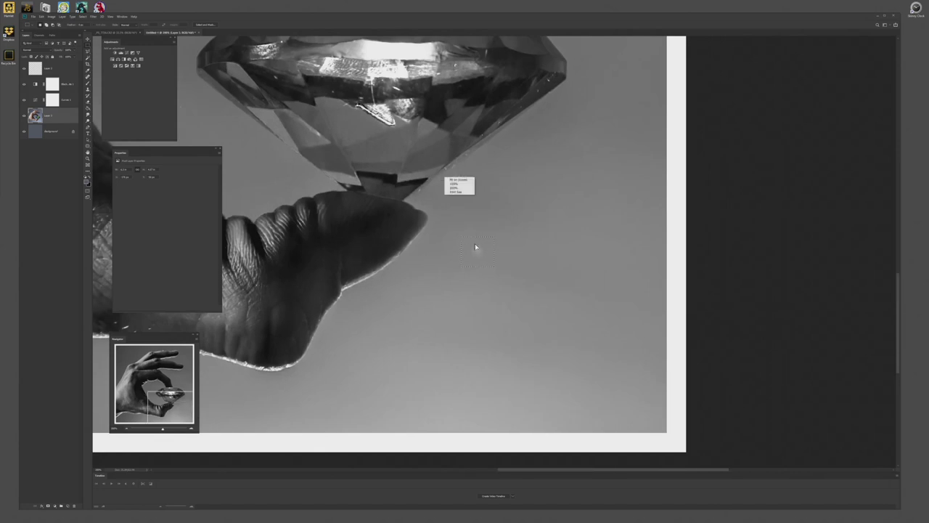
right_click(475, 249)
left_click(511, 309)
left_click(544, 209)
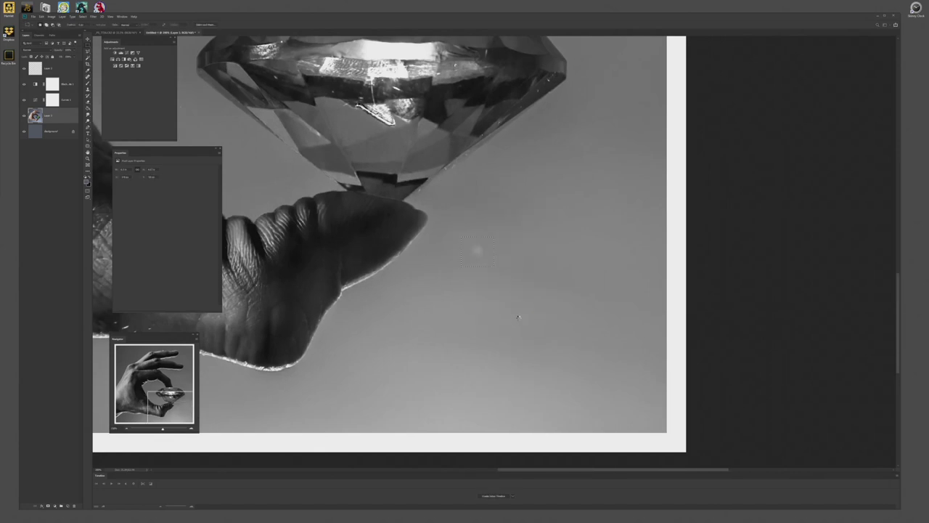
scroll(516, 337, "down", 4)
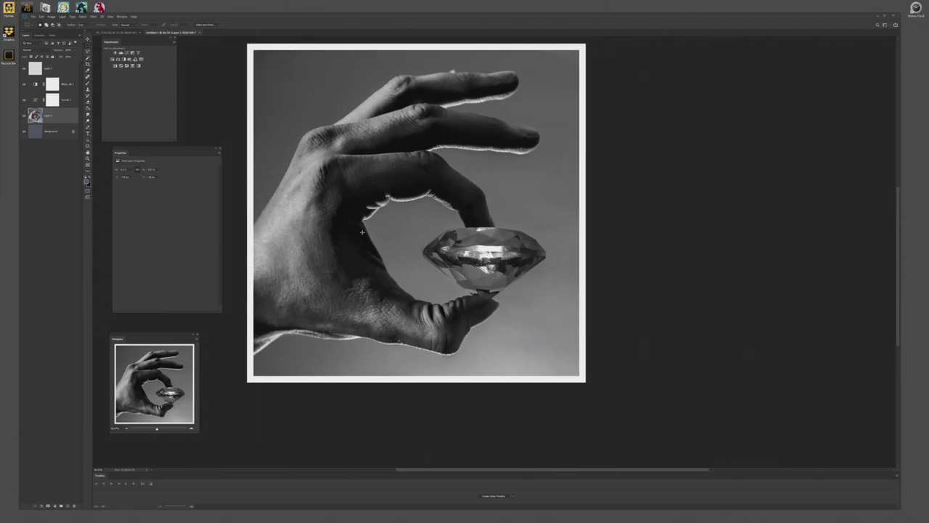
- Draw a large elliptical selection over the photo and add a new layer above the topmost layer
left_click(50, 67)
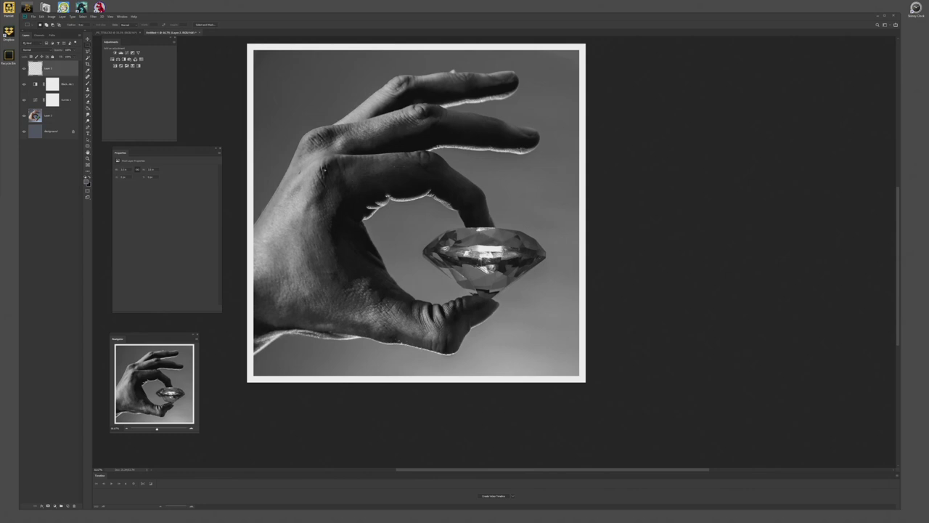
left_click_drag(311, 143, 312, 147)
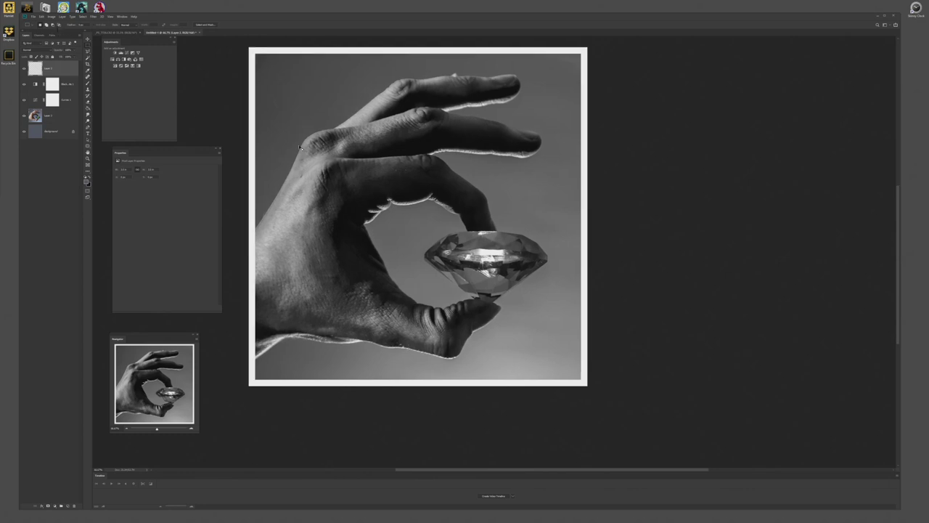
right_click(88, 46)
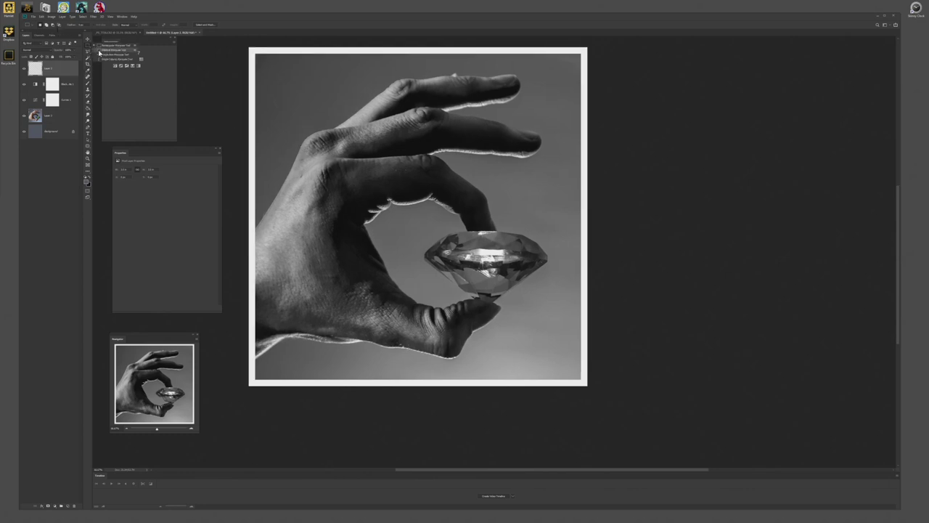
left_click(99, 52)
left_click_drag(276, 77, 592, 370)
key("ctrl+minus")
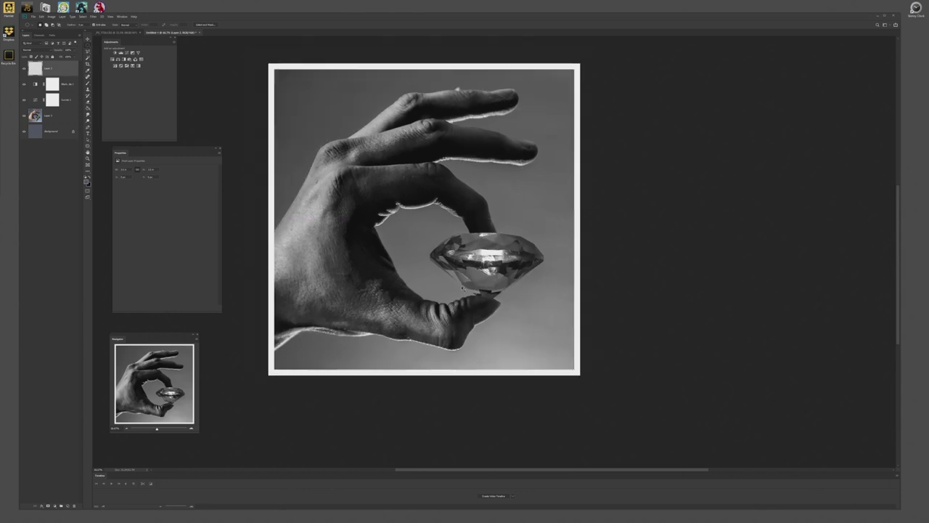
left_click(67, 506)
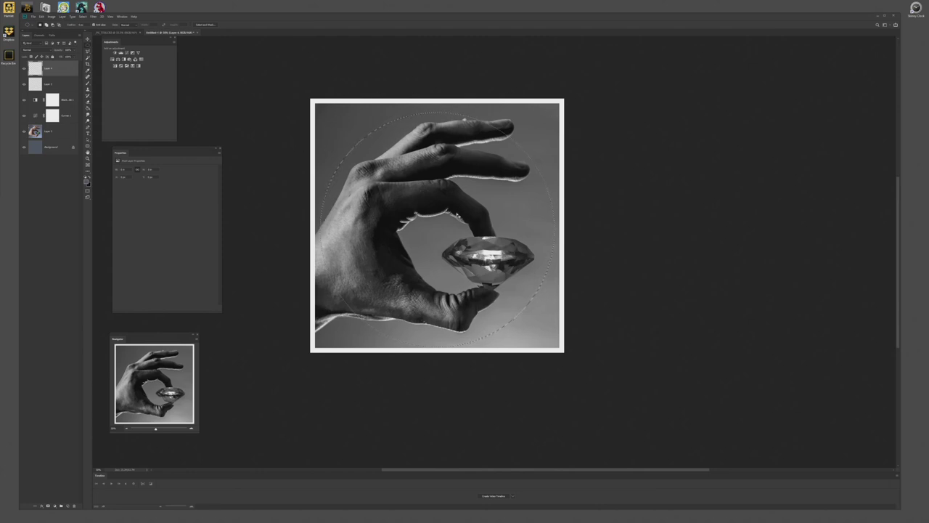
- Try a black foreground-to-transparent radial gradient from the photo's centre out past its upper-right corner on the new layer
left_click(87, 109)
left_click(45, 26)
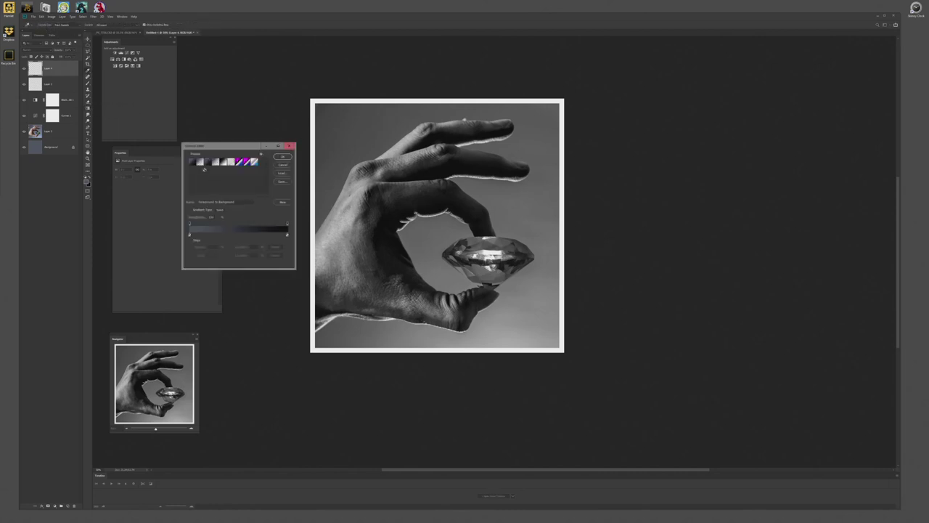
left_click(203, 162)
left_click(283, 156)
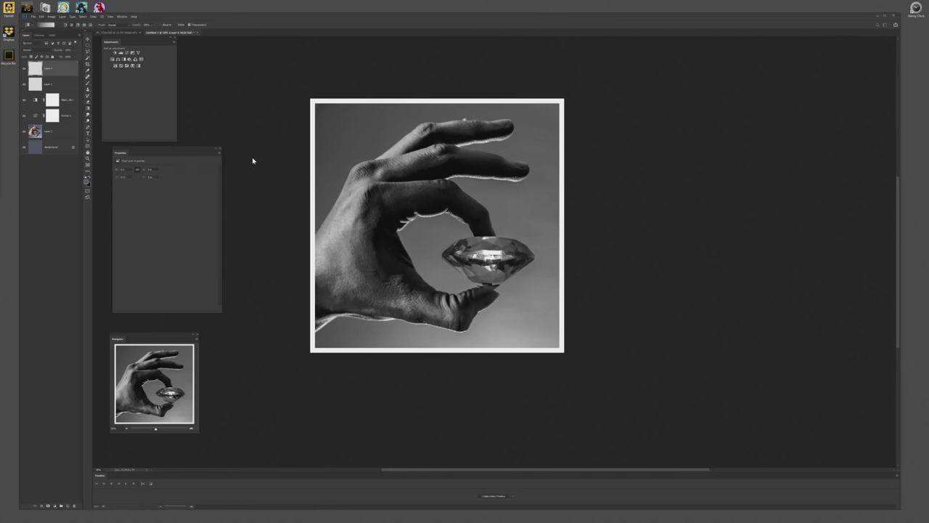
left_click(91, 178)
left_click_drag(429, 230, 577, 98)
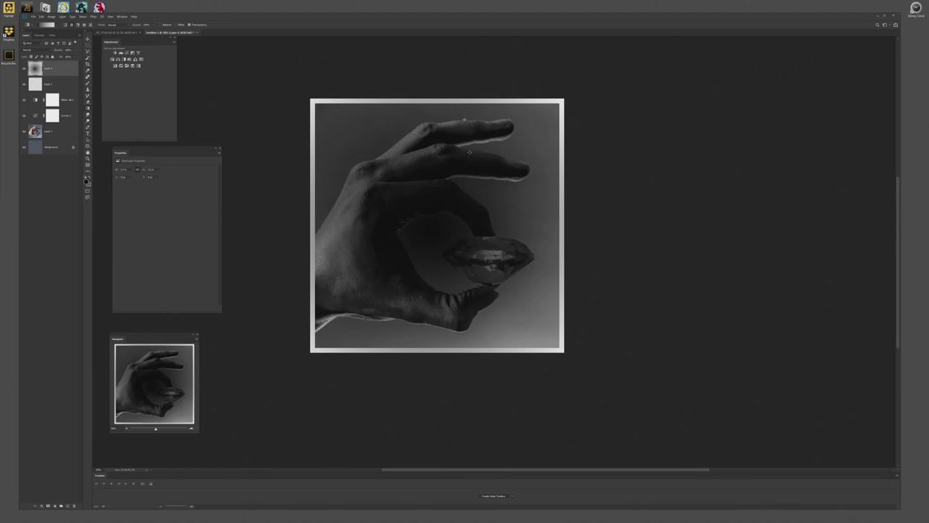
- Undo the gradient, try a radial one with Reverse enabled to darken the photo's edges, and undo that as well
left_click(168, 26)
key("ctrl+z")
left_click_drag(475, 201, 584, 83)
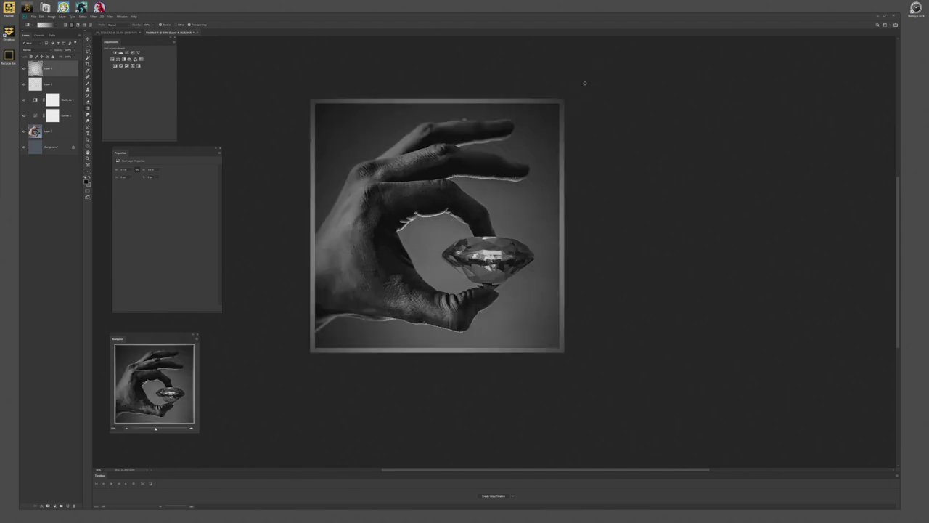
left_click_drag(419, 157, 431, 170)
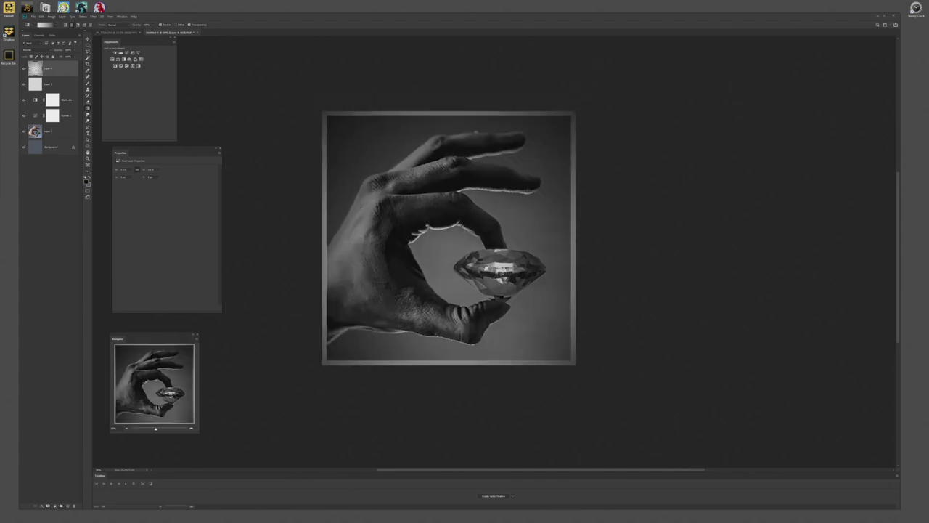
key("ctrl+z")
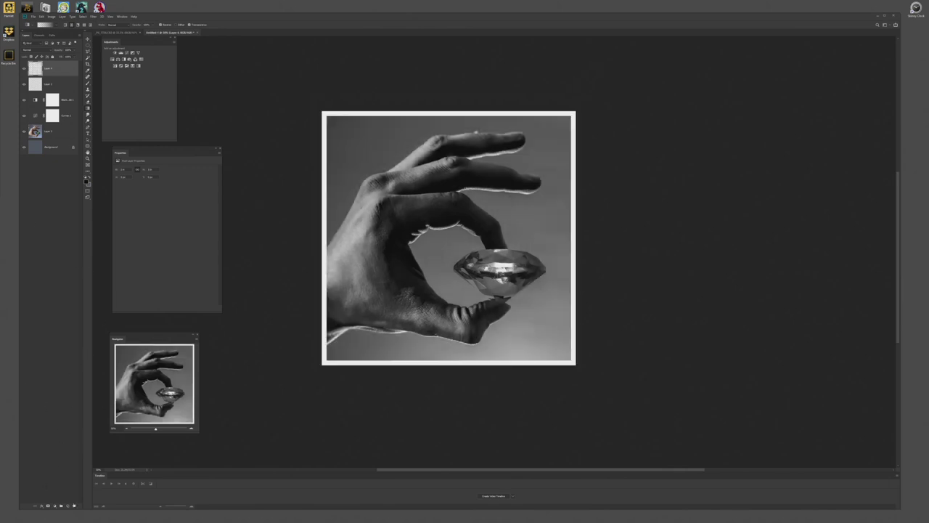
- Make white the foreground colour, try a reversed white-to-transparent radial gradient from the photo's centre, and undo it
left_click(89, 177)
left_click(89, 178)
left_click(89, 177)
left_click_drag(472, 214, 601, 87)
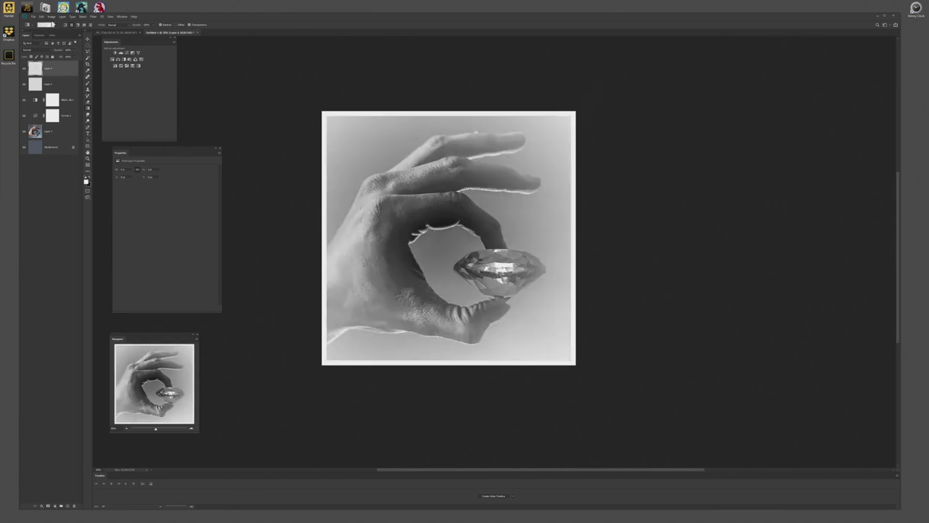
key("ctrl+z")
- Fill the new layer with a radial Foreground to Background gradient, Reverse off, going from a white centre to dark corners
left_click(46, 24)
left_click(191, 161)
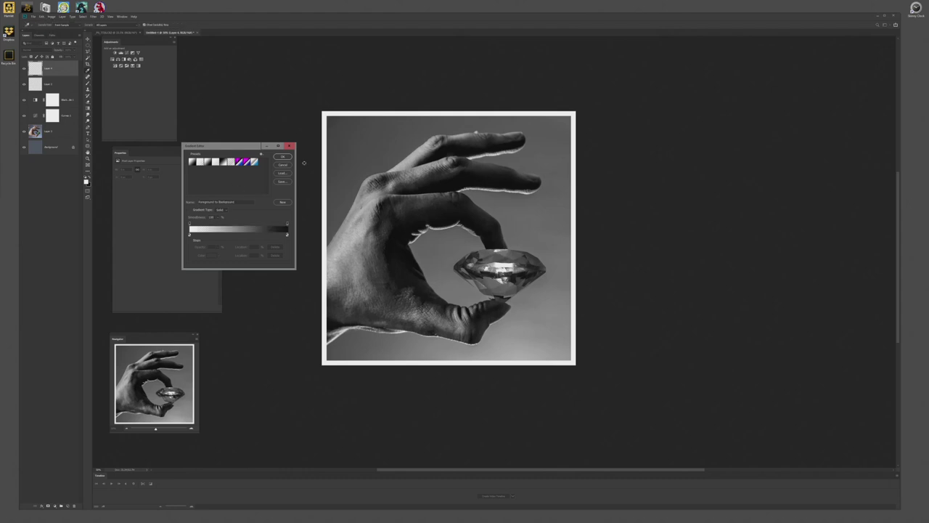
left_click(282, 156)
left_click_drag(573, 117, 471, 212)
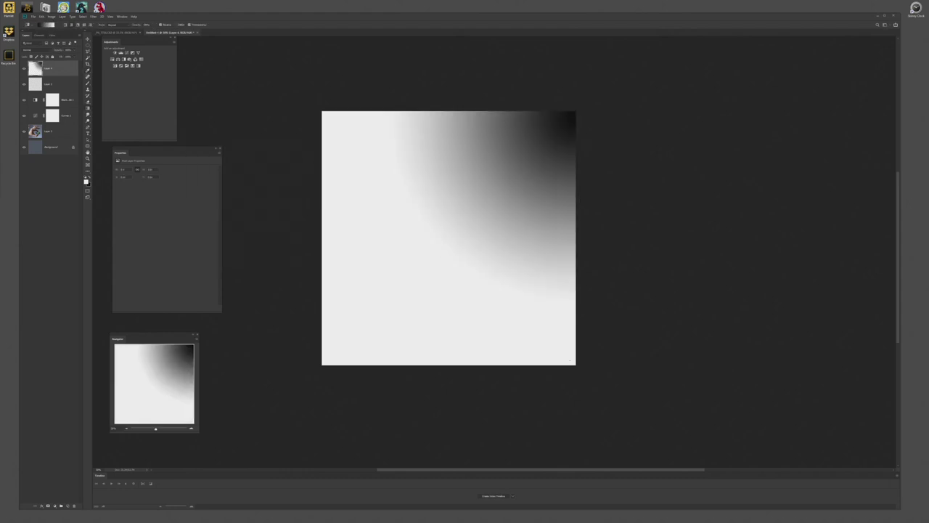
key("ctrl+z")
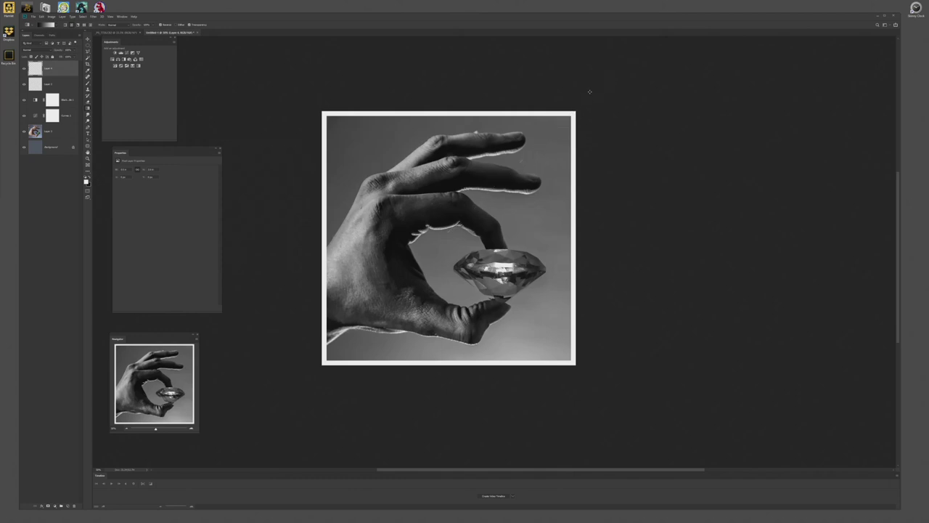
left_click_drag(440, 240, 589, 91)
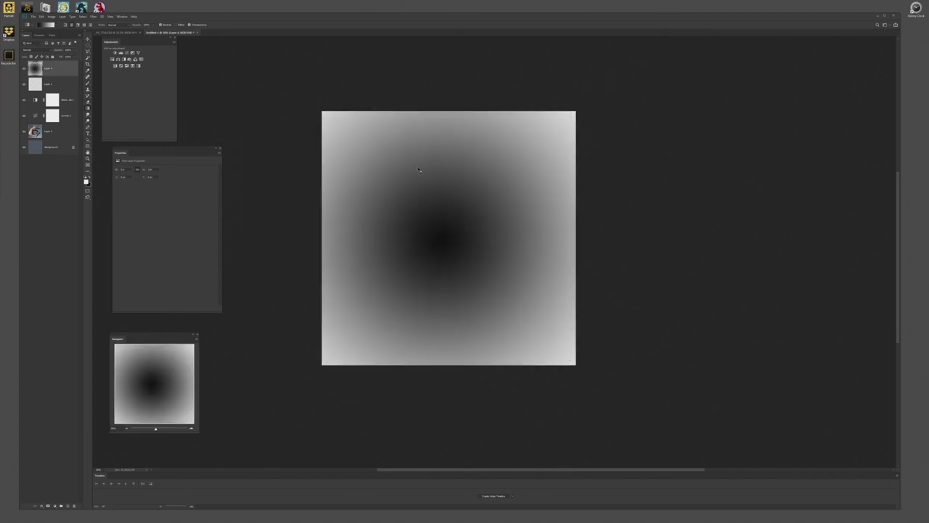
key("ctrl+z")
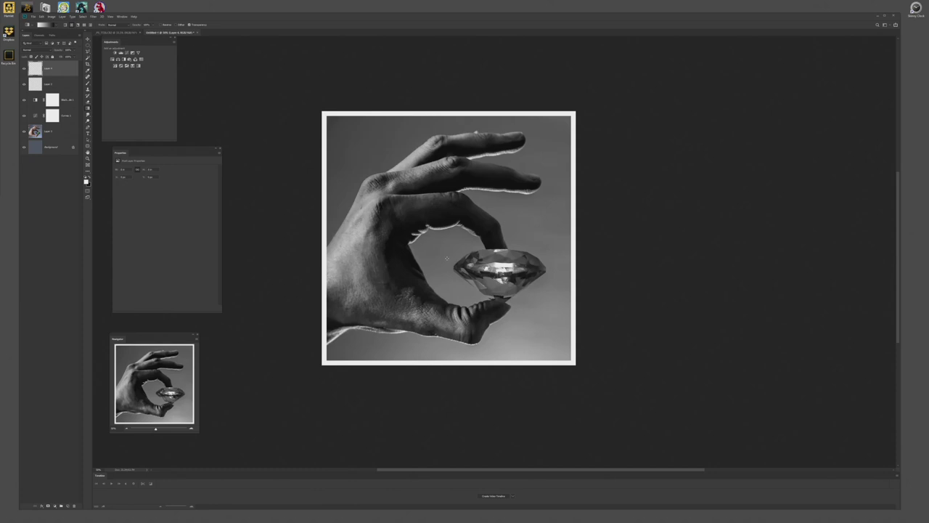
left_click_drag(501, 189, 613, 69)
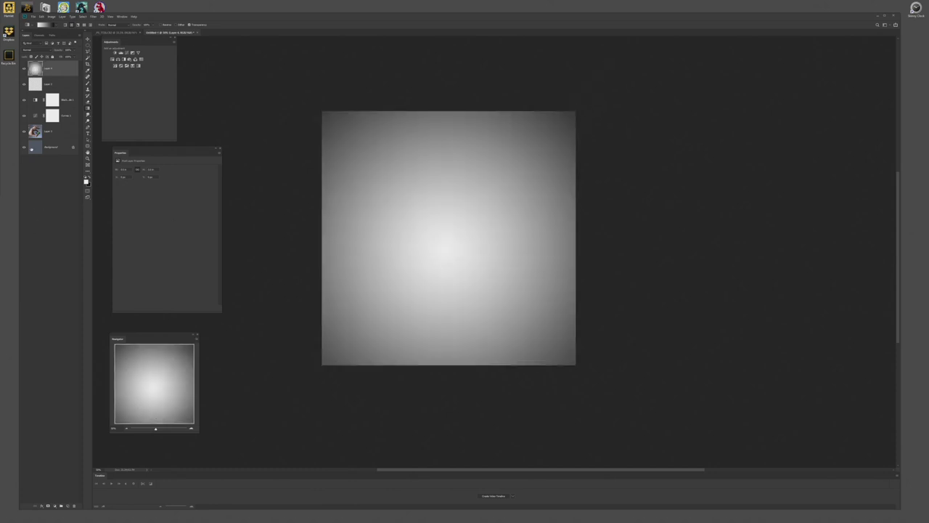
- Set the gradient layer's blend mode to Multiply and toggle its visibility to compare the vignette effect
left_click(45, 63, "ctrl")
left_click(45, 70)
left_click(48, 50)
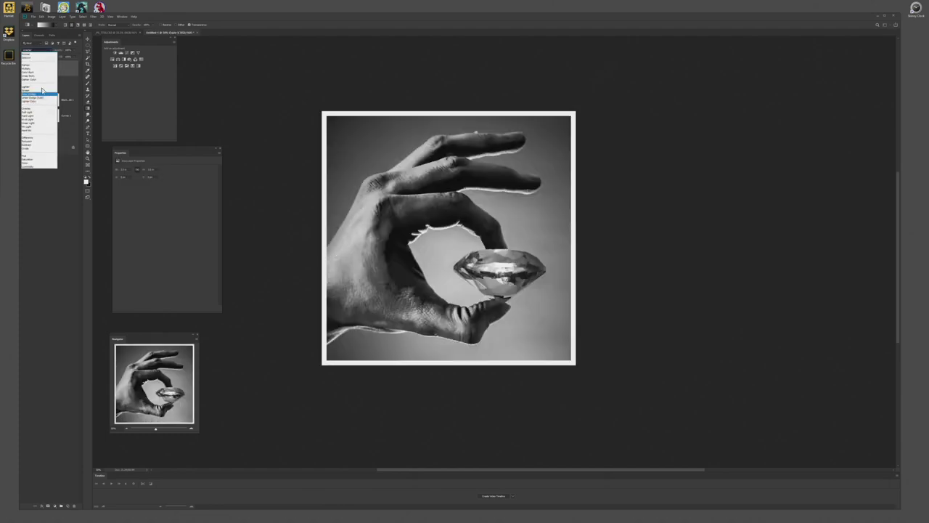
left_click(40, 69)
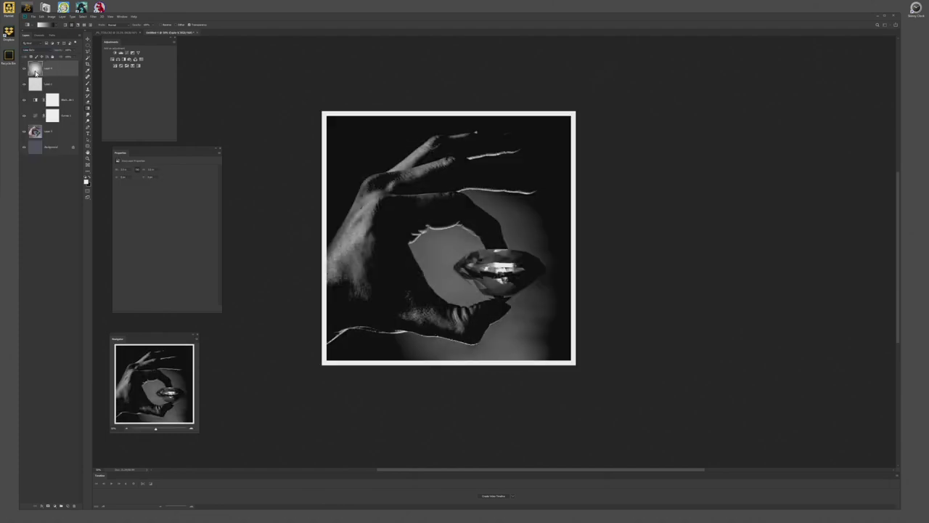
left_click(24, 70)
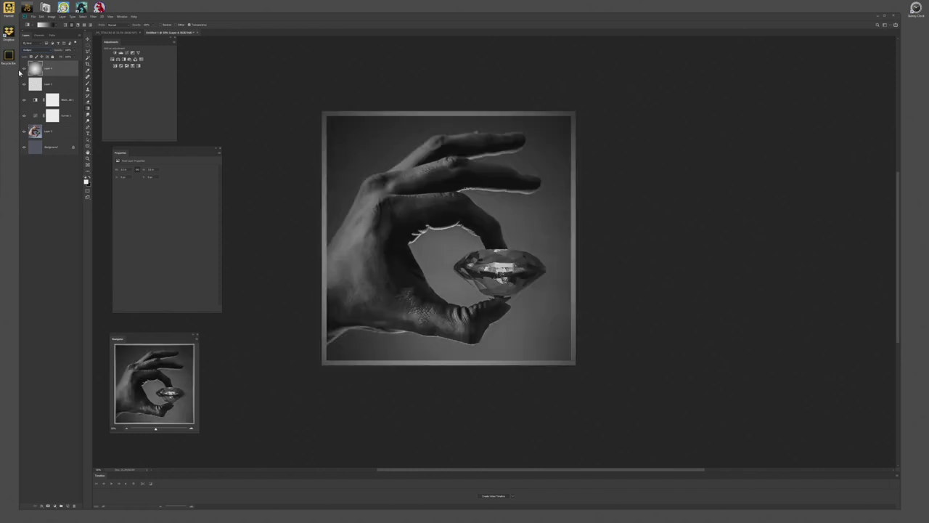
left_click(24, 70)
left_click(24, 70)
- Apply a steep S-shaped Curves adjustment to the gradient layer to brighten its centre, and move the white border layer above it
key("ctrl+m")
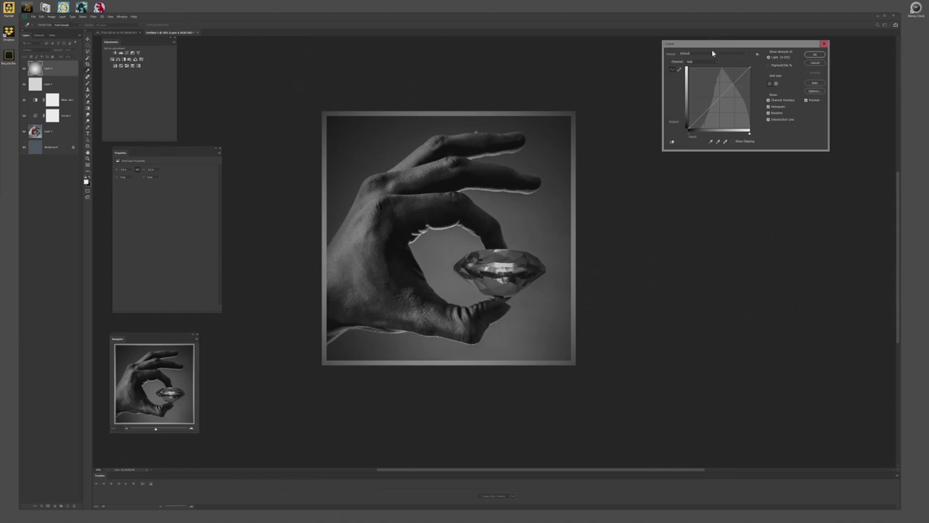
left_click_drag(653, 157, 658, 190)
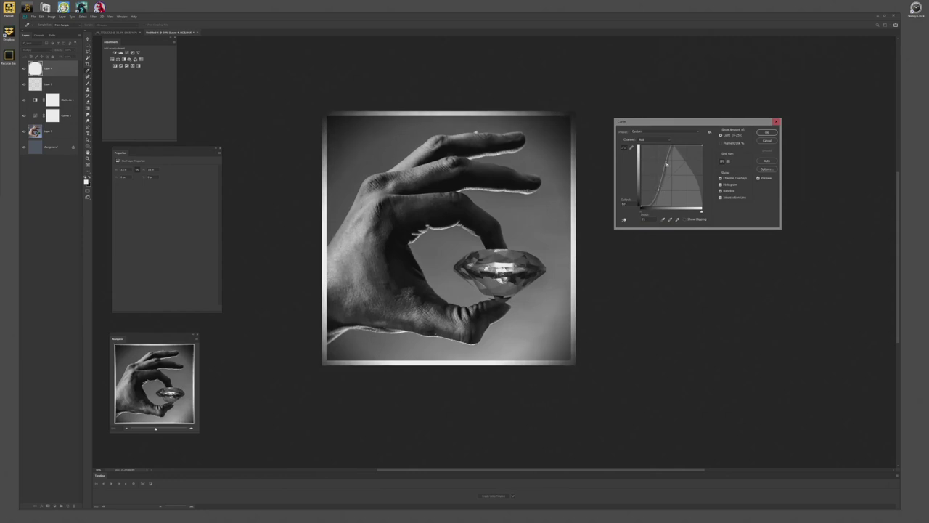
left_click_drag(668, 156, 660, 192)
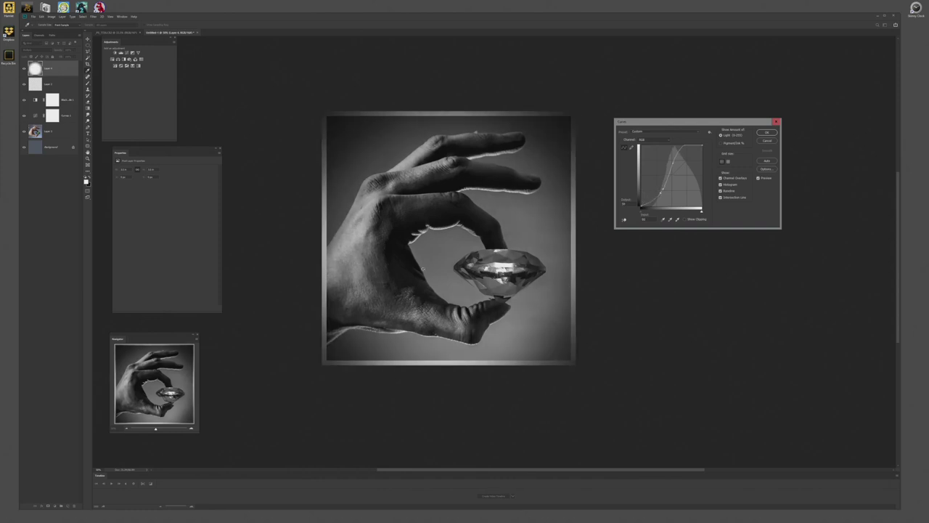
left_click(764, 134)
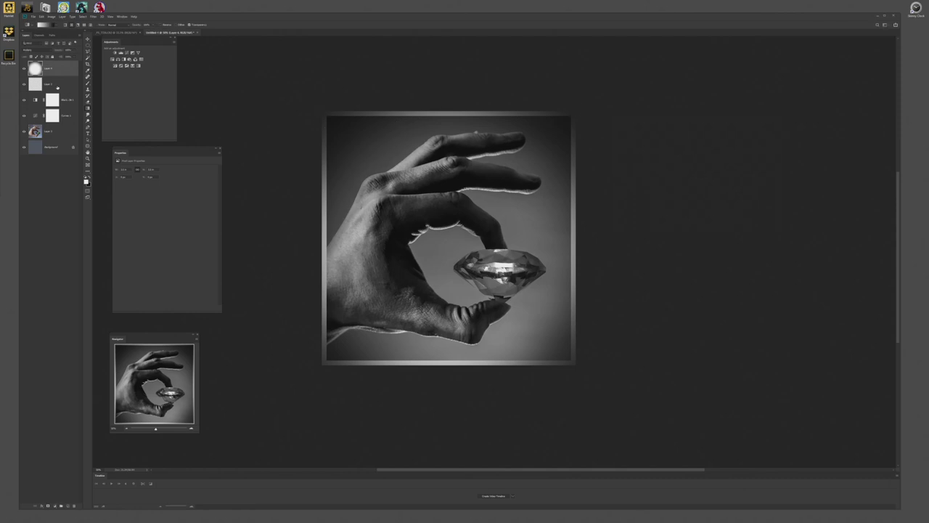
left_click_drag(58, 88, 53, 66)
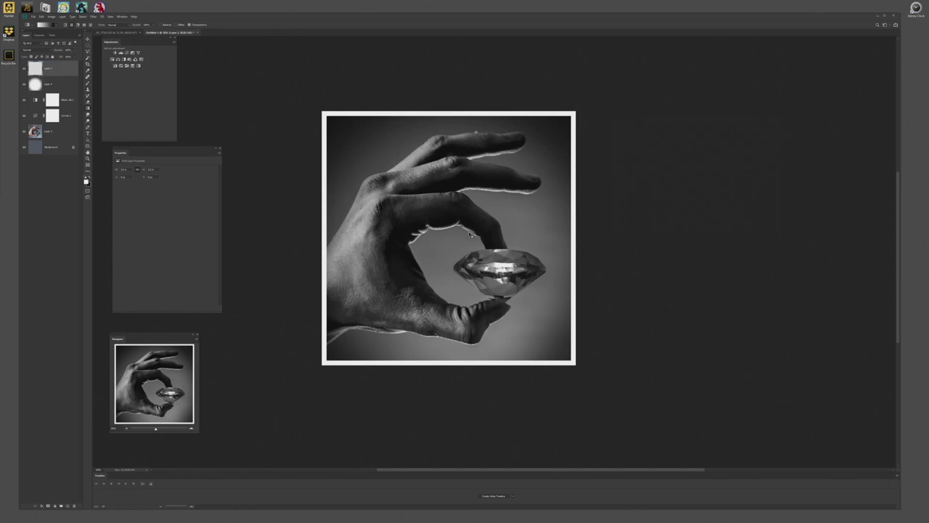
- Examine the gem, the thumb and the hand's edges up close, and check the vignetted print as a whole
key("ctrl+plus")
key("ctrl+plus")
key("ctrl+plus")
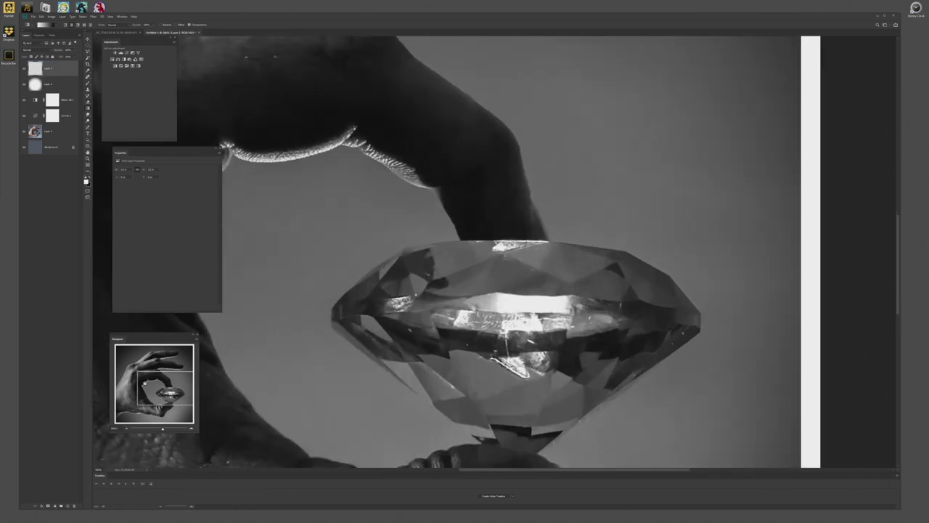
left_click_drag(398, 325, 554, 198)
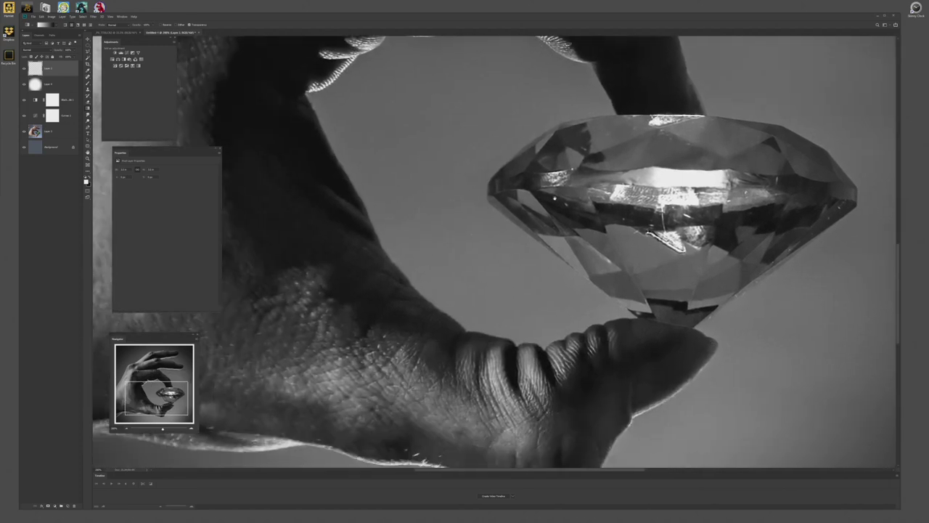
key("ctrl+minus")
key("ctrl+minus")
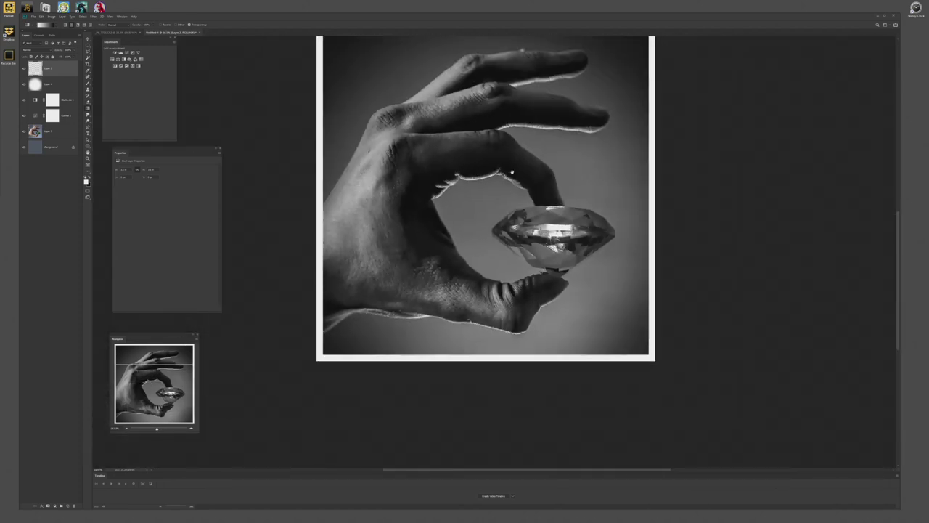
left_click_drag(512, 171, 474, 208)
scroll(469, 234, "down", 2)
scroll(469, 234, "right", 1)
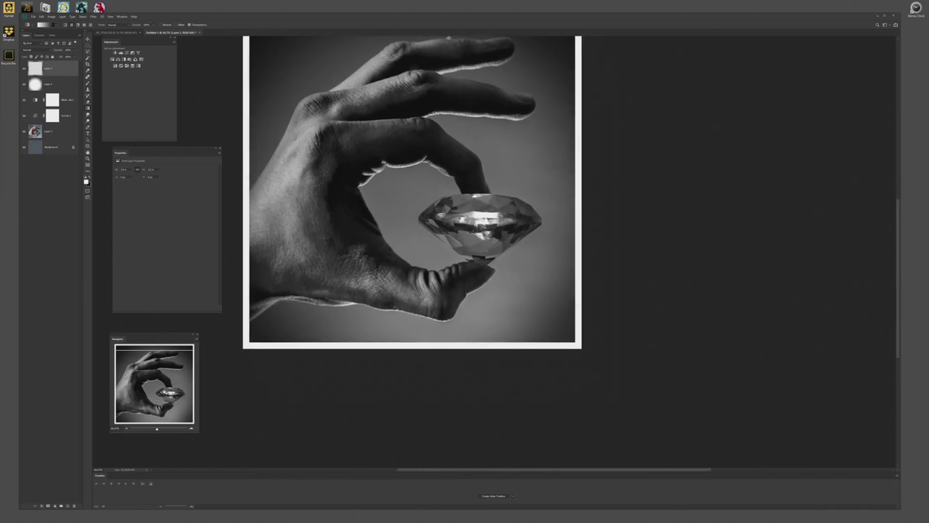
- Outline the gem's outer facets on the photo layer with the Polygonal Lasso
key("ctrl+plus")
key("ctrl+plus")
key("ctrl+plus")
left_click_drag(350, 190, 425, 215)
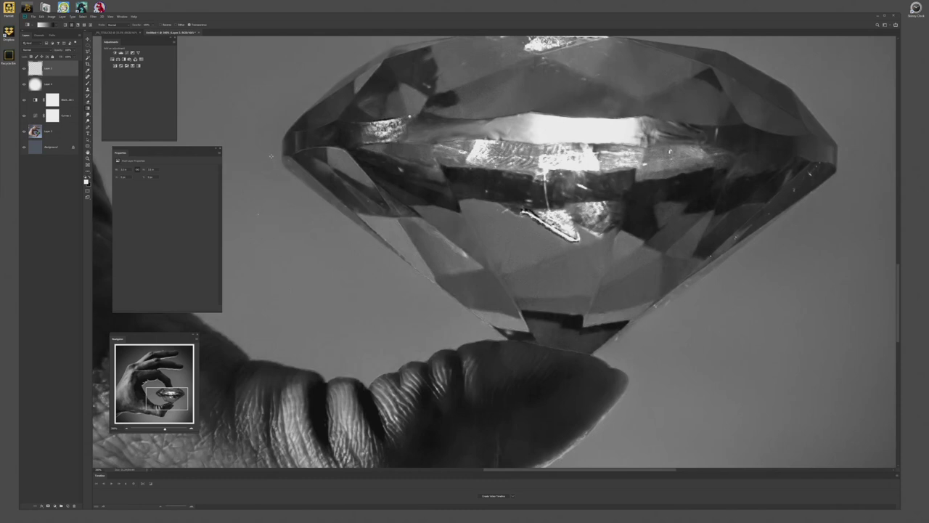
mouse_move(54, 138)
left_mouse_down()
mouse_move(32, 377)
mouse_move(36, 134)
left_mouse_up()
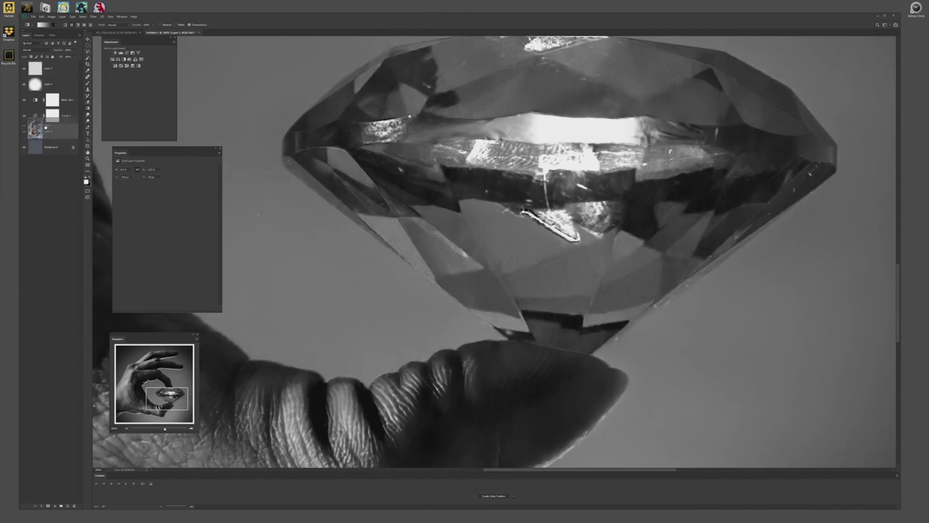
left_click(89, 53)
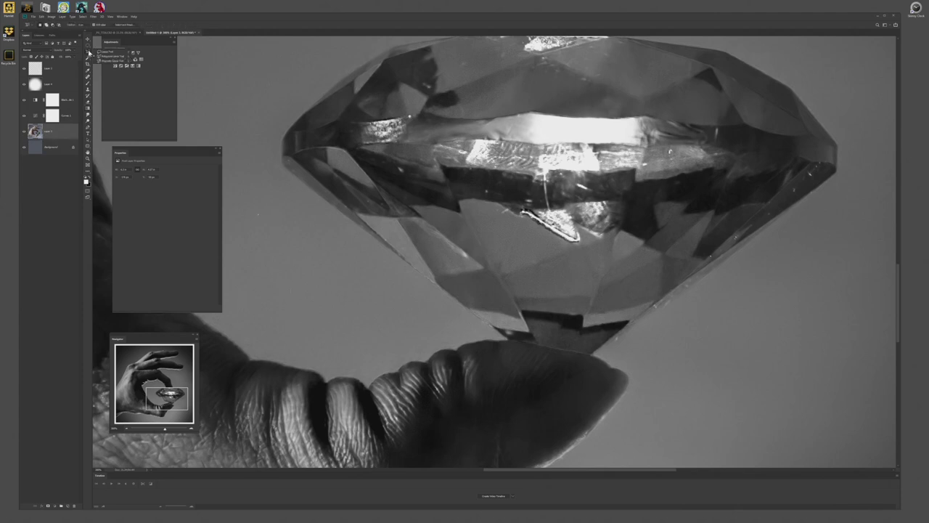
left_click(509, 341)
left_click(299, 118)
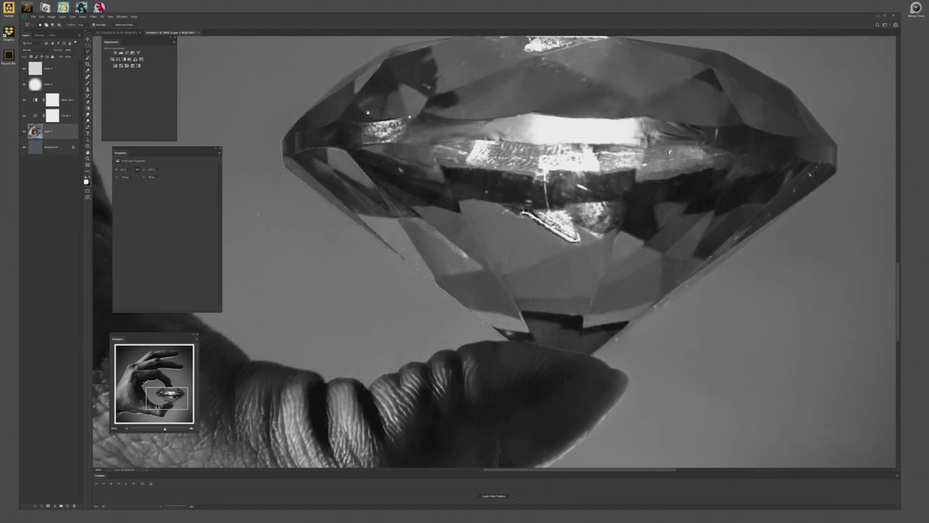
left_click_drag(298, 117, 242, 214)
left_click(296, 169)
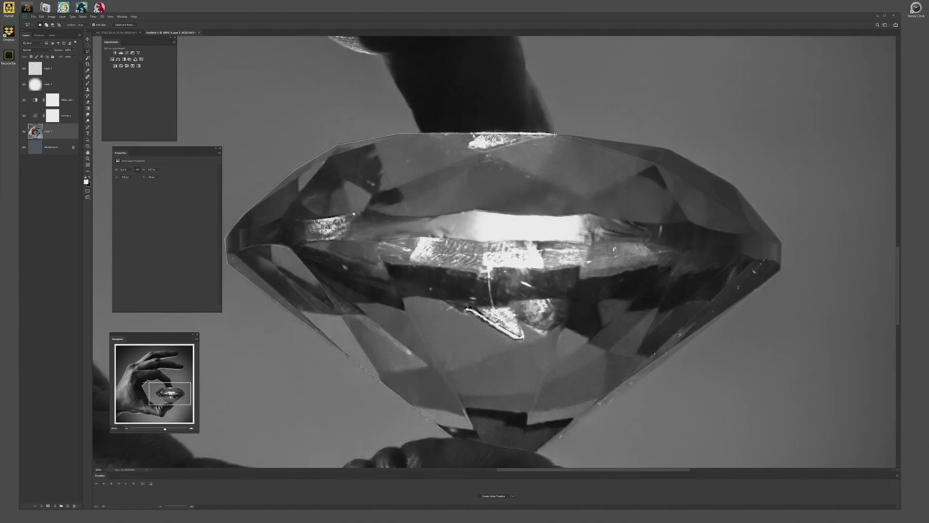
left_click(555, 134)
left_click(668, 150)
scroll(495, 315, "down", 2)
scroll(496, 315, "down", 4)
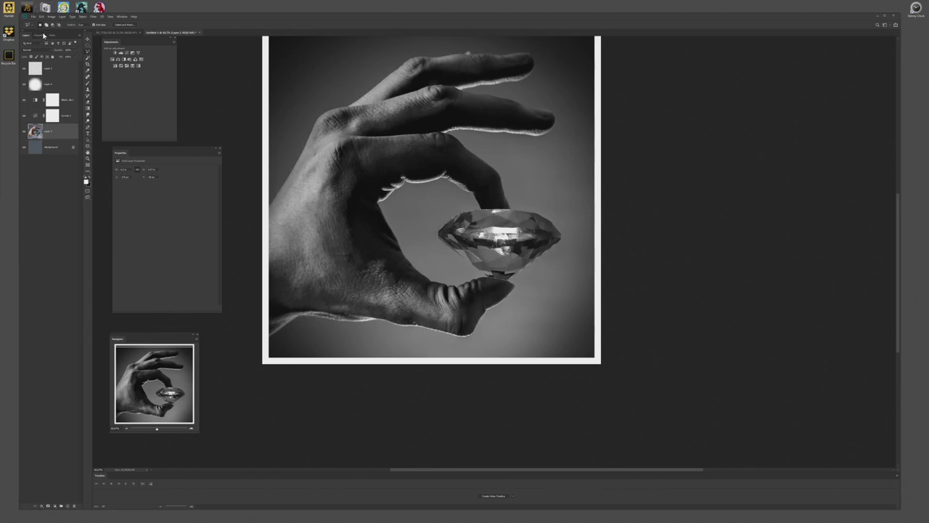
- Copy the selected gem to its own layer and toggle the photo layer beneath to check the cutout
key("ctrl+j")
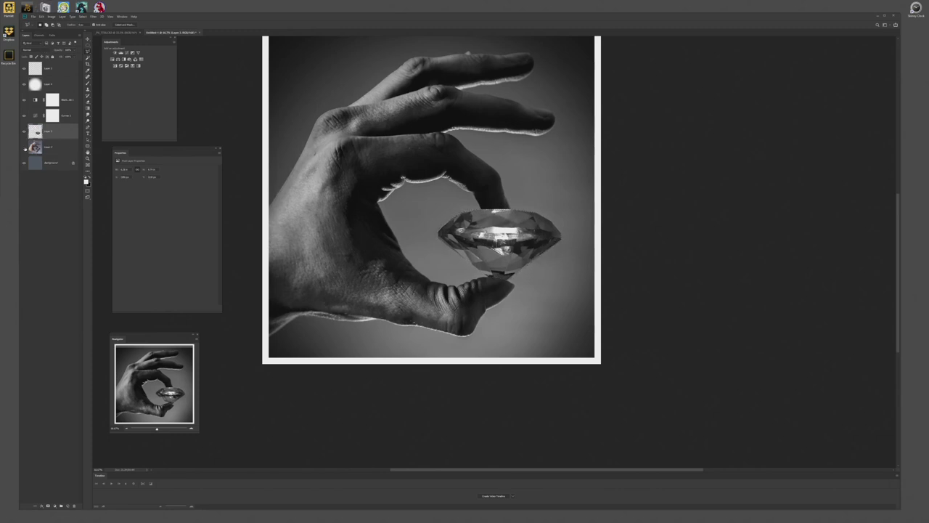
left_click(25, 147)
left_click(25, 147)
- Enlarge the Navigator preview and strongly brighten the gem layer by raising its midtones and shadows with Curves
key("ctrl+m")
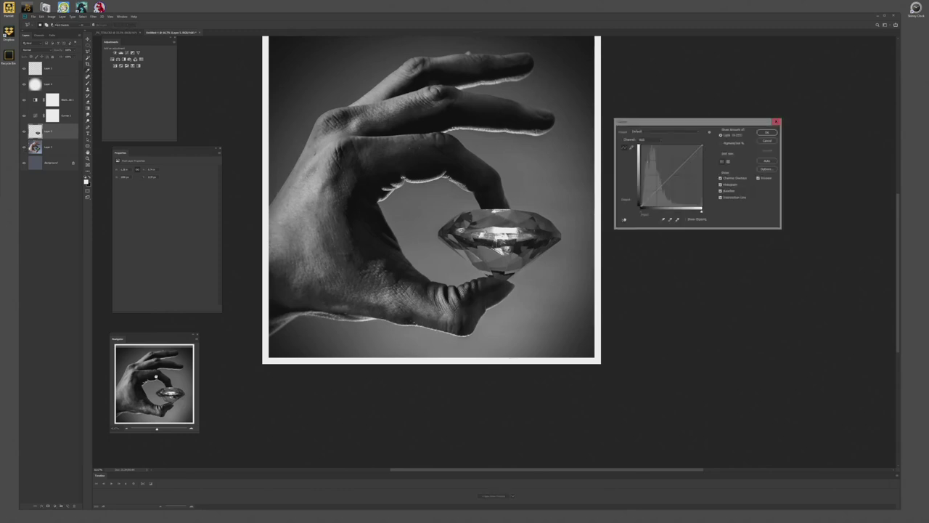
left_click_drag(128, 339, 129, 334)
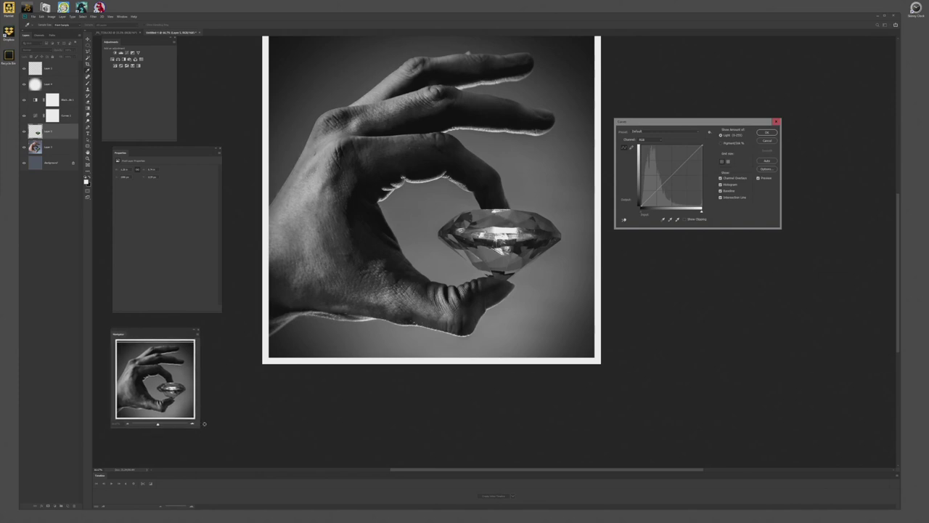
left_click_drag(200, 430, 233, 469)
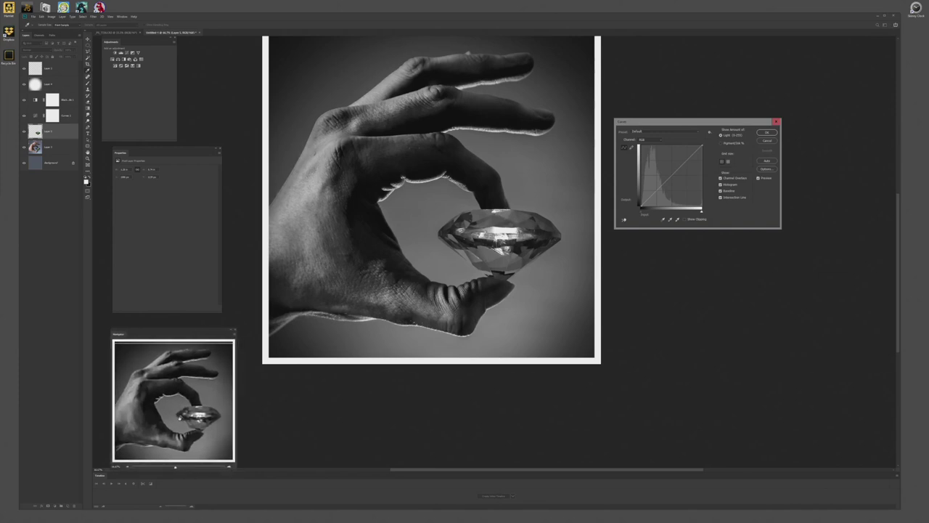
mouse_move(673, 174)
left_mouse_down()
mouse_move(655, 171)
mouse_move(664, 153)
mouse_move(670, 158)
left_mouse_up()
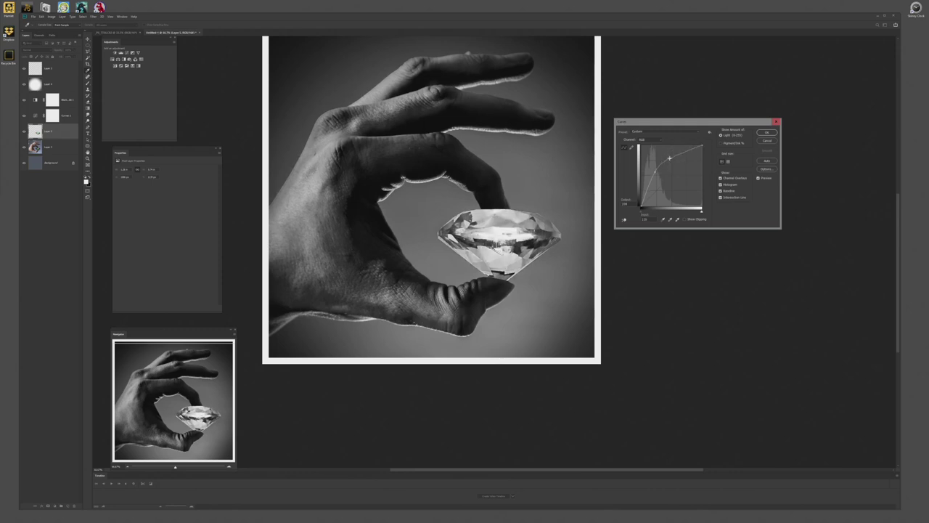
left_click_drag(652, 173, 655, 172)
left_click(762, 134)
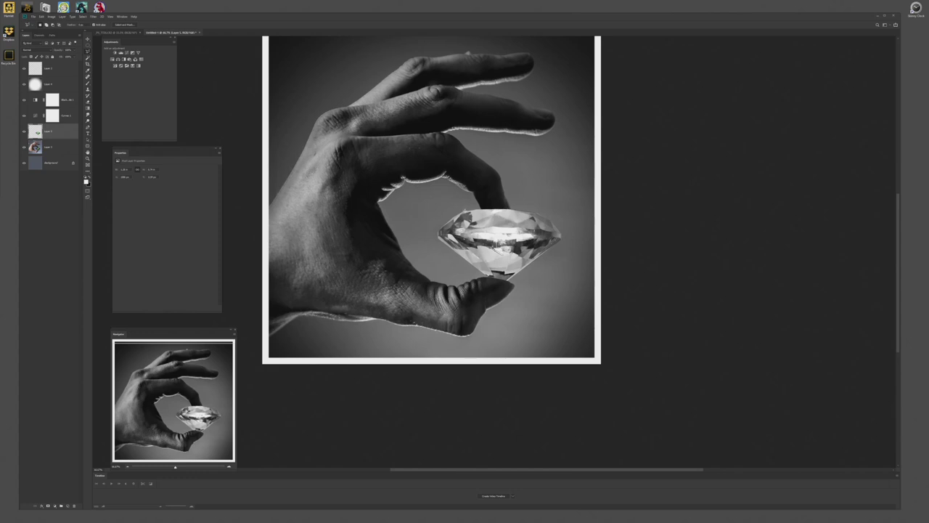
- Add a layer mask to the brightened gem layer and set up a black brush at 100% opacity
scroll(522, 174, "up", 2)
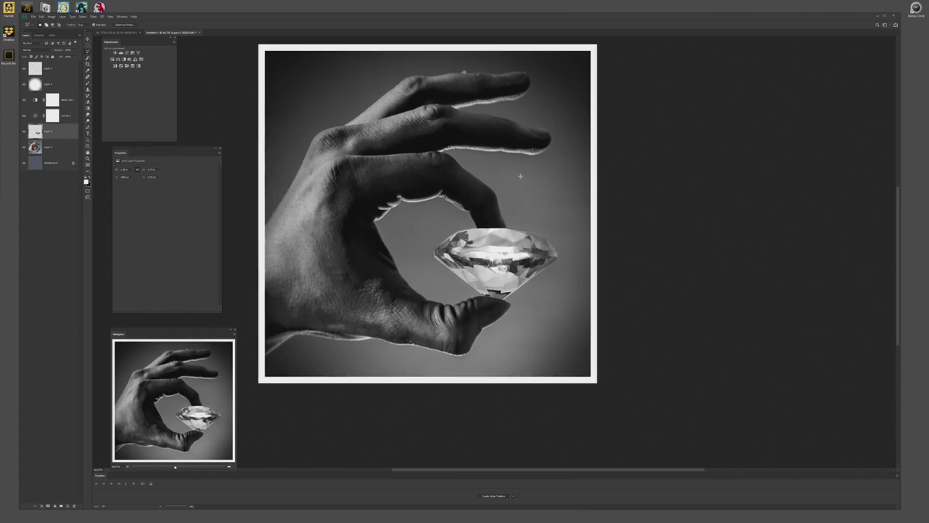
left_click(519, 176)
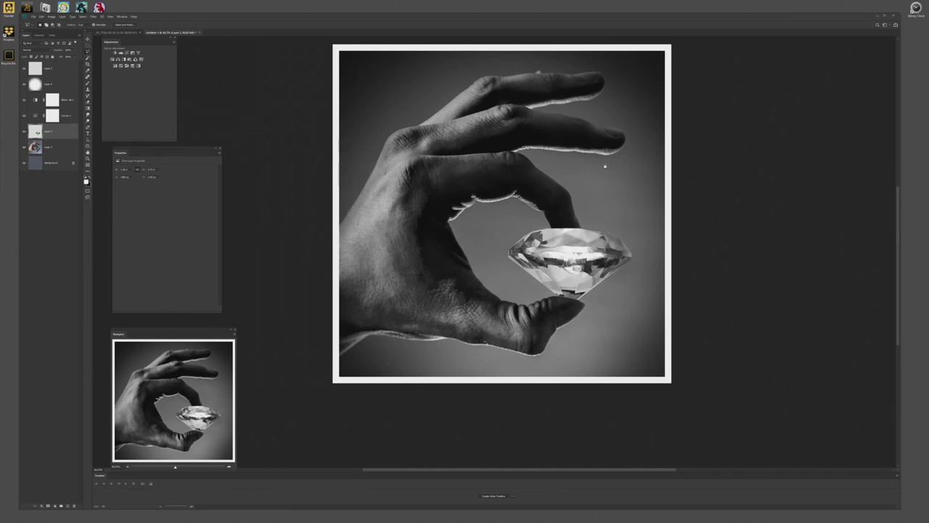
scroll(604, 166, "right", 5)
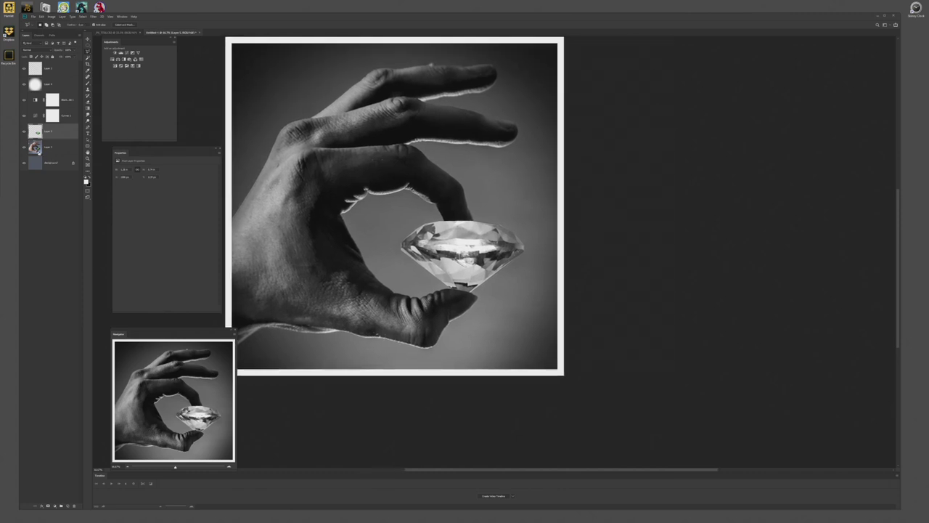
left_click(44, 506)
key("b")
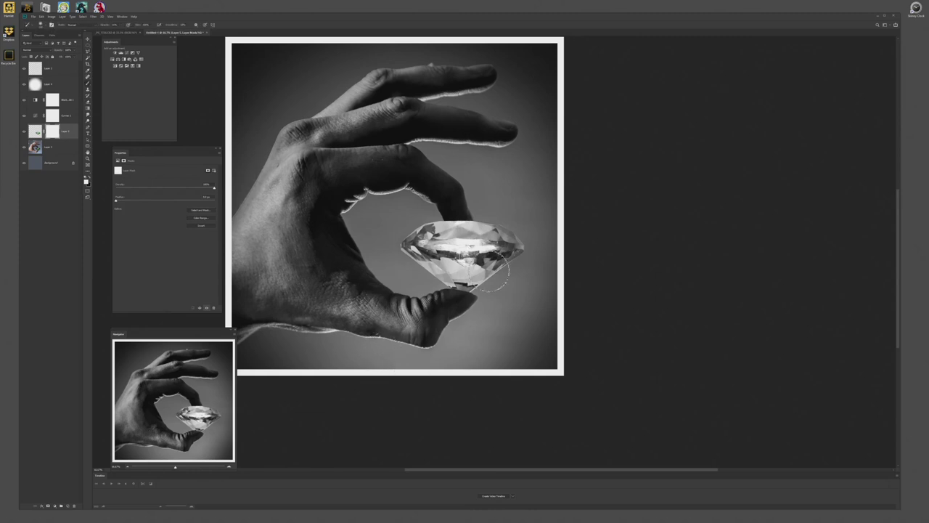
left_click(87, 180)
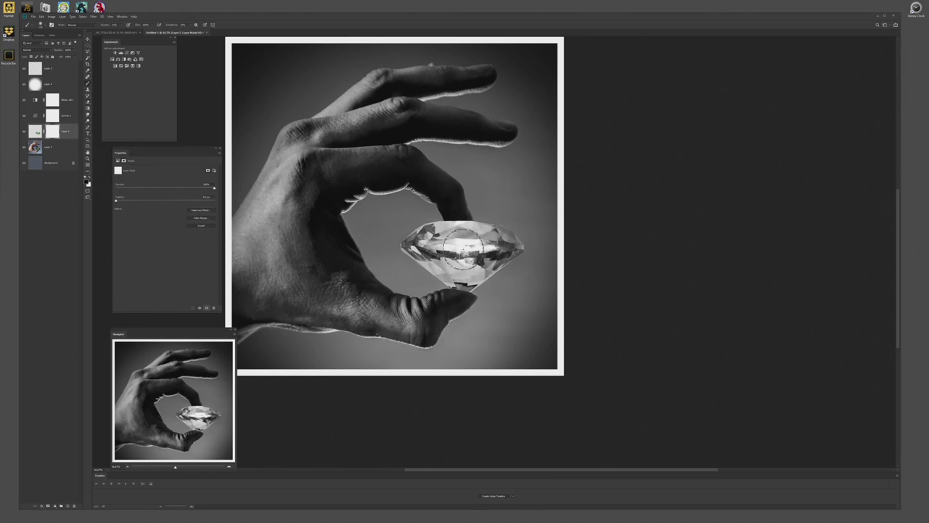
key("0")
- Try painting broad black strokes across the whole gem on its mask, and undo them
left_click(459, 232)
mouse_move(467, 282)
left_mouse_down()
mouse_move(476, 251)
mouse_move(426, 241)
mouse_move(527, 268)
mouse_move(519, 269)
left_mouse_up()
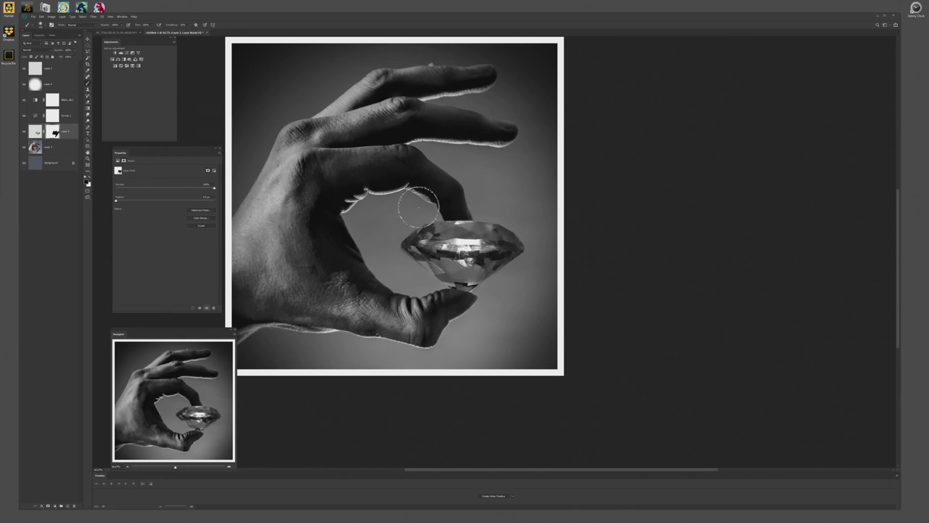
key("ctrl+z")
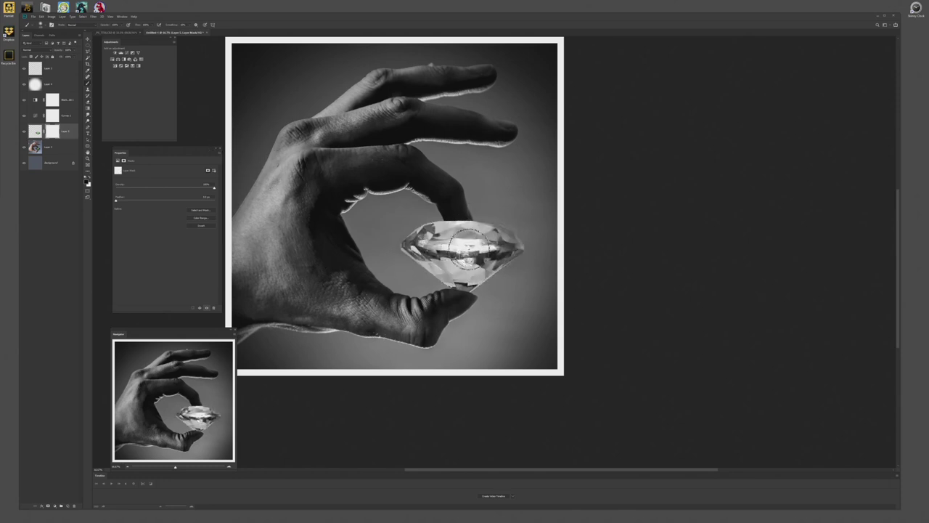
- Paint the gem's mask black over the central facets and, with a smaller brush, white along the rim to keep the outer edges bright
mouse_move(415, 239)
left_mouse_down()
mouse_move(486, 252)
mouse_move(458, 272)
mouse_move(480, 243)
mouse_move(436, 261)
mouse_move(424, 214)
mouse_move(407, 220)
left_mouse_up()
key("x")
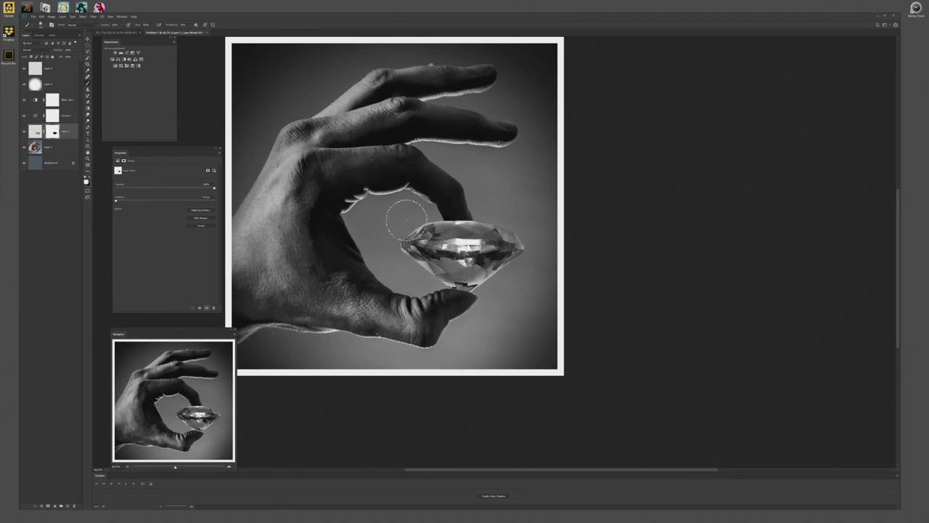
right_click(514, 312)
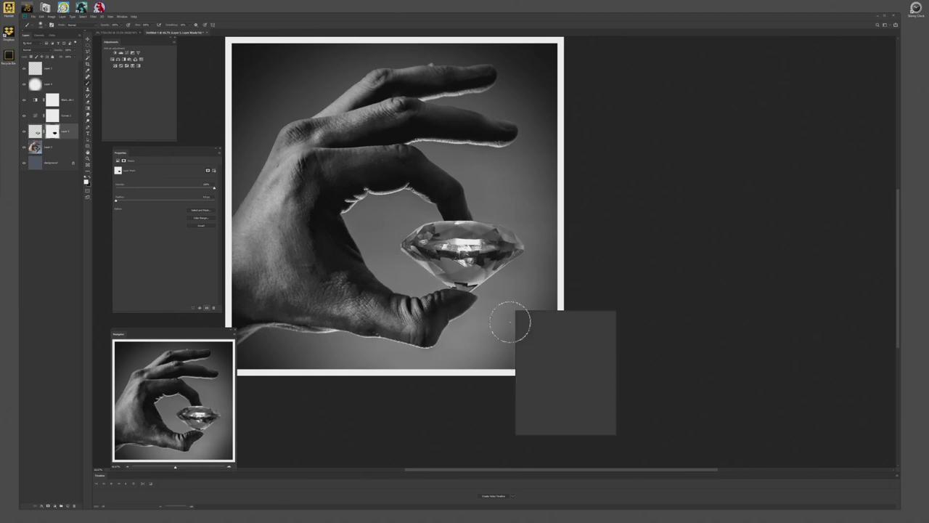
key("Return")
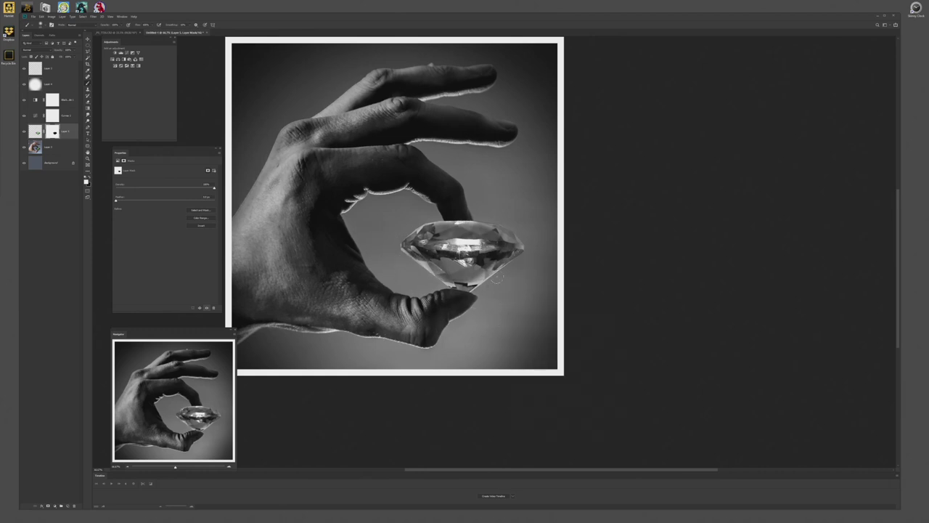
left_click_drag(523, 240, 446, 216)
key("x")
left_click_drag(505, 237, 470, 234)
key("x")
key("x")
key("x")
key("x")
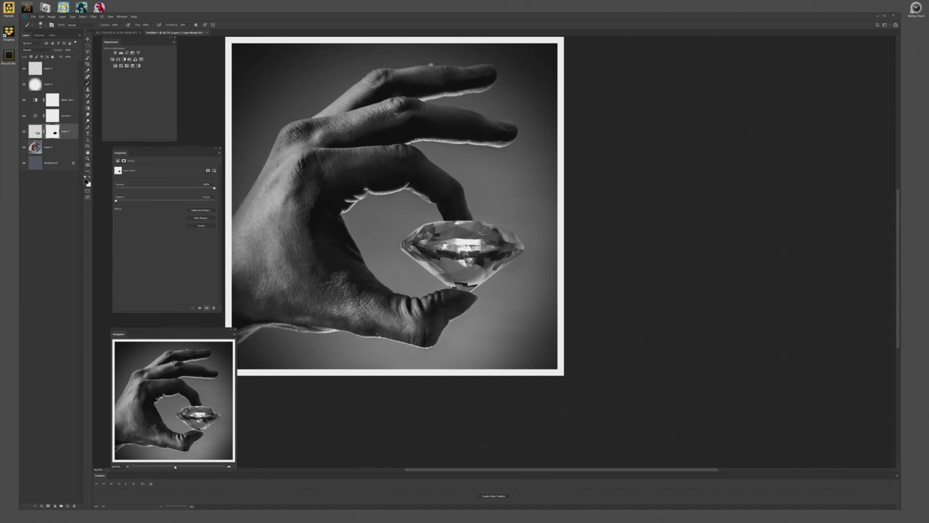
key("x")
key("x")
- Toggle the masked gem layer's visibility repeatedly to compare the gem with and without the brightening
left_click(23, 131)
left_click(24, 131)
left_click(24, 132)
left_click(24, 133)
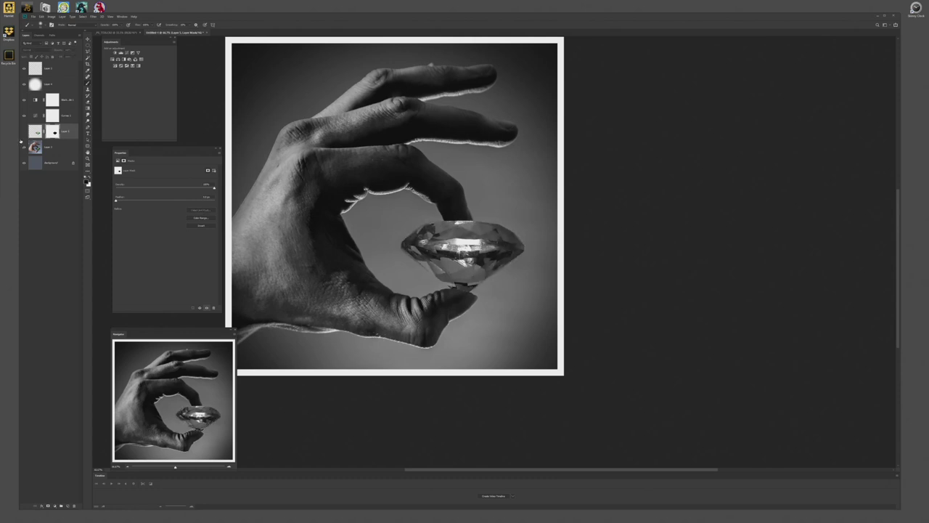
left_click(24, 132)
left_click(24, 132)
left_click(24, 132)
left_click(24, 132)
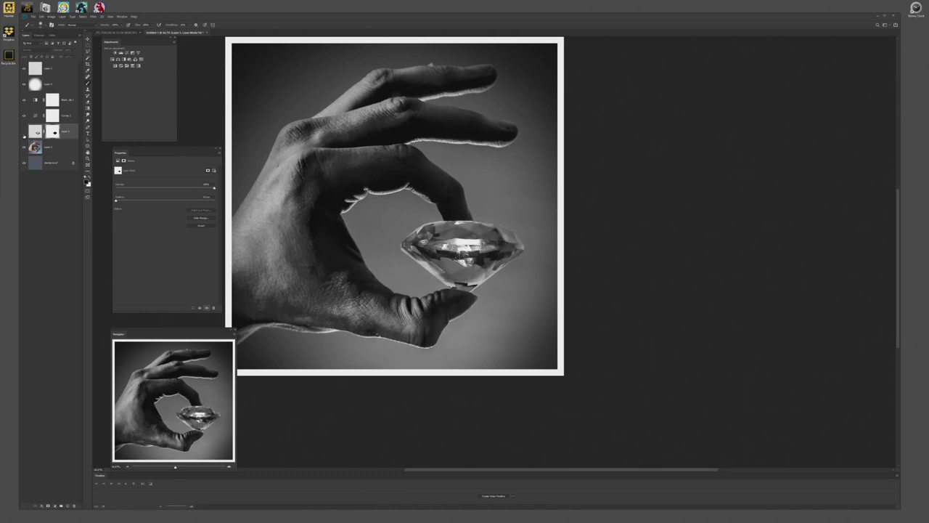
left_click(24, 132)
left_click(24, 132)
- Add a Curves adjustment clipped to the gem layer and raise its midtones to brighten only the gem
left_click(127, 55)
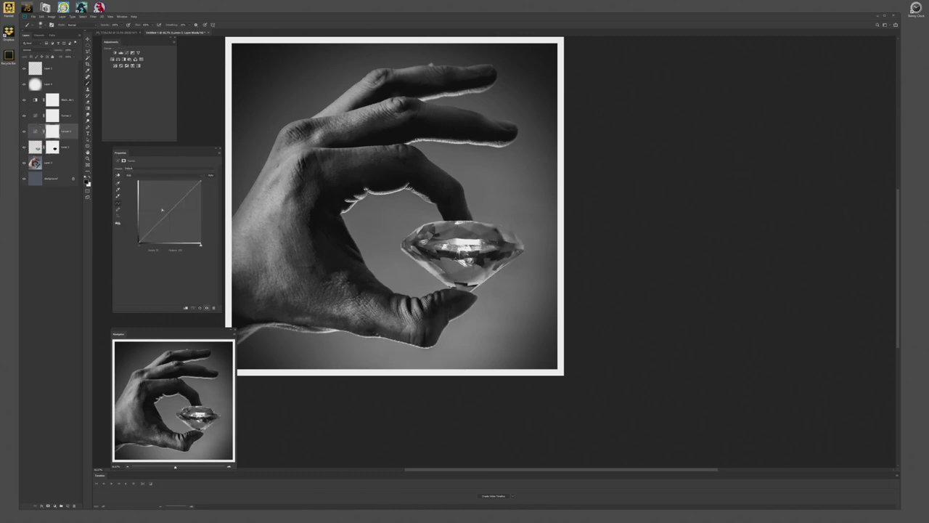
mouse_move(171, 209)
left_mouse_down()
mouse_move(156, 191)
mouse_move(159, 198)
left_mouse_up()
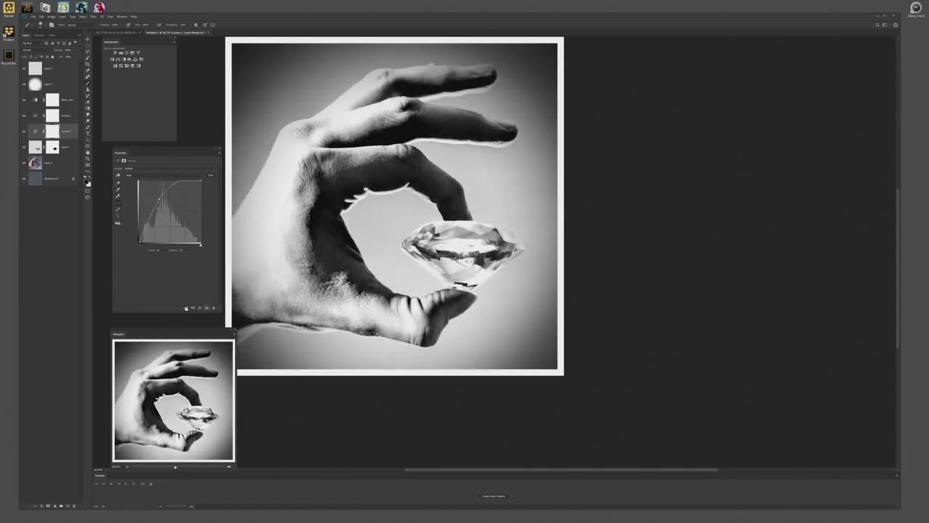
left_click(186, 307)
mouse_move(170, 211)
left_mouse_down()
mouse_move(170, 224)
mouse_move(155, 211)
left_mouse_up()
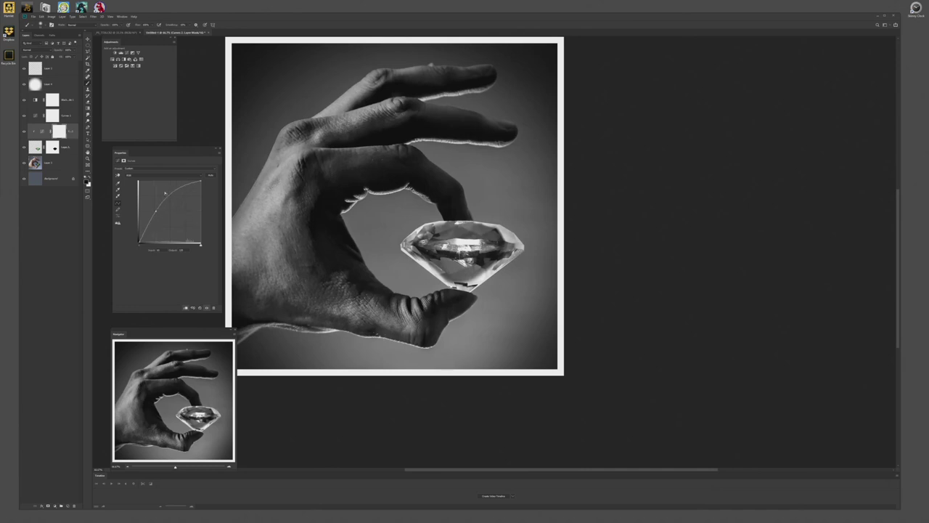
- Outline the right half of the gem with the Polygonal Lasso, fill it black on the gem layer's mask, and deselect
left_click(88, 45)
key("l")
left_click(447, 212)
left_click(494, 231)
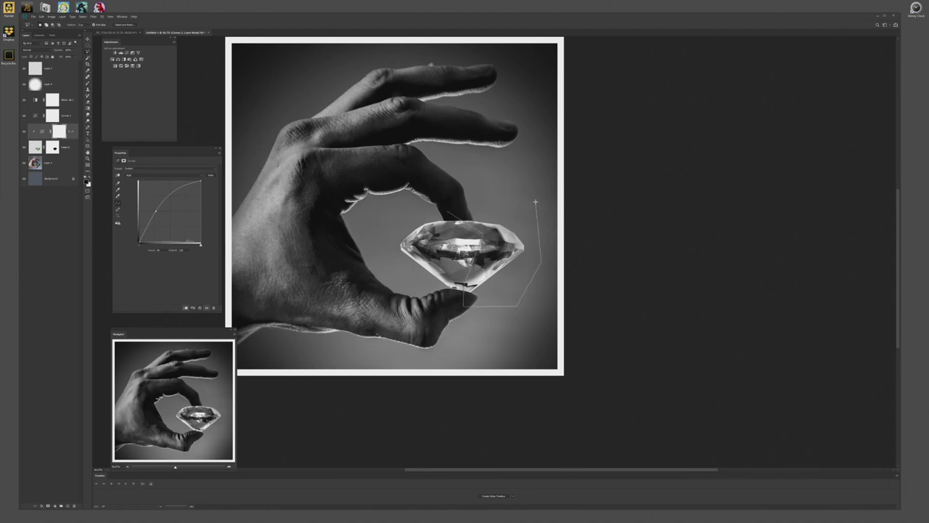
key("Escape")
left_click(54, 147)
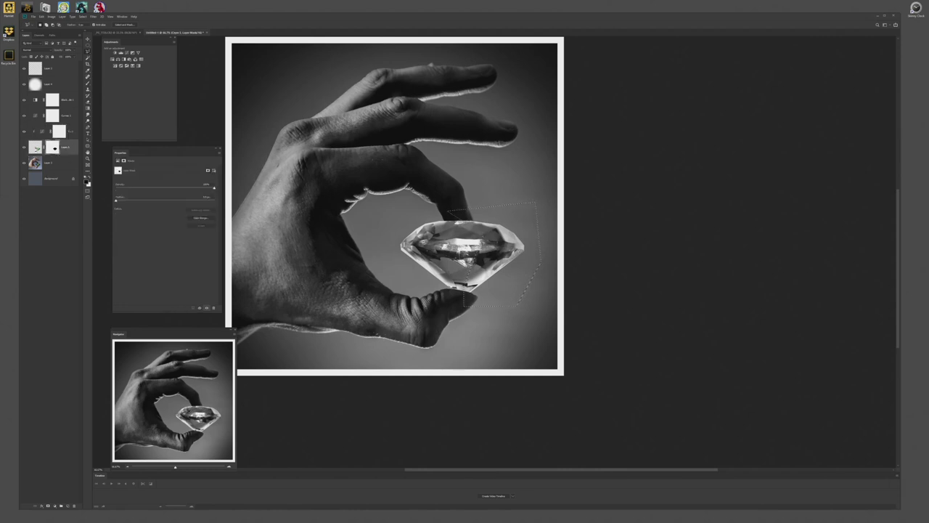
key("Delete")
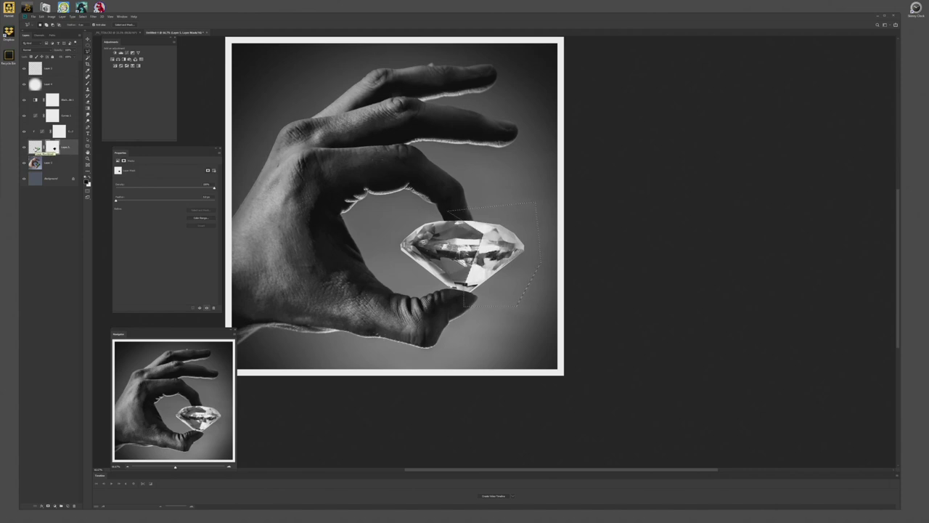
key("ctrl+z")
key("ctrl+d")
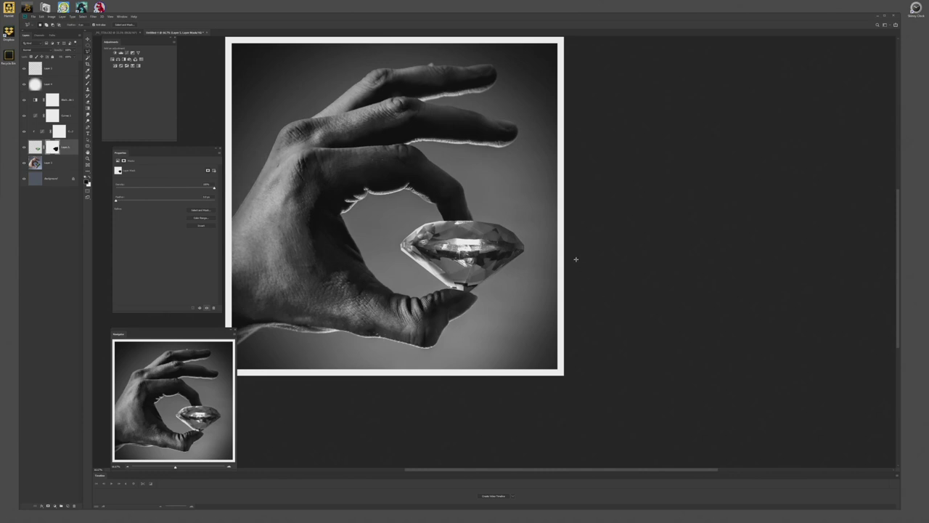
- Toggle the gem brightening on and off to compare the effect of the revised mask
key("b")
left_click(23, 133)
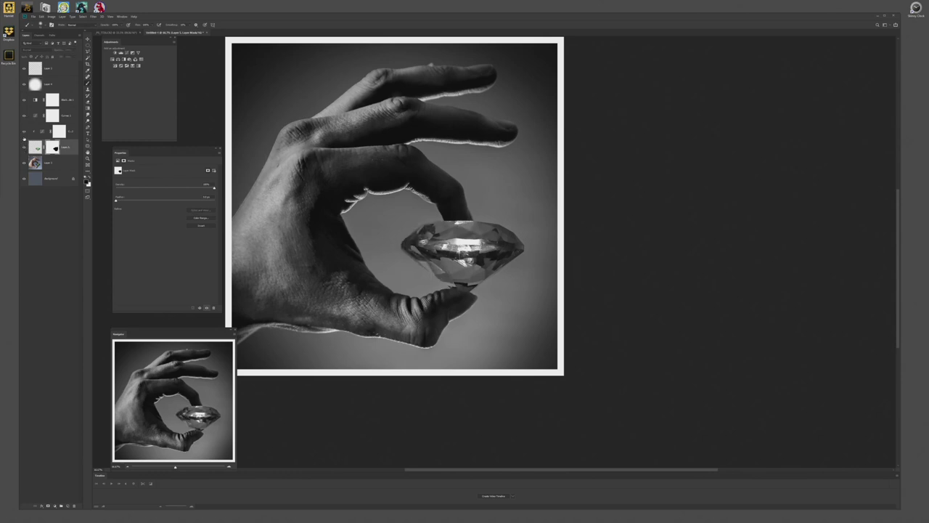
left_click(24, 133)
left_click(23, 132)
left_click(23, 133)
key("ctrl+z")
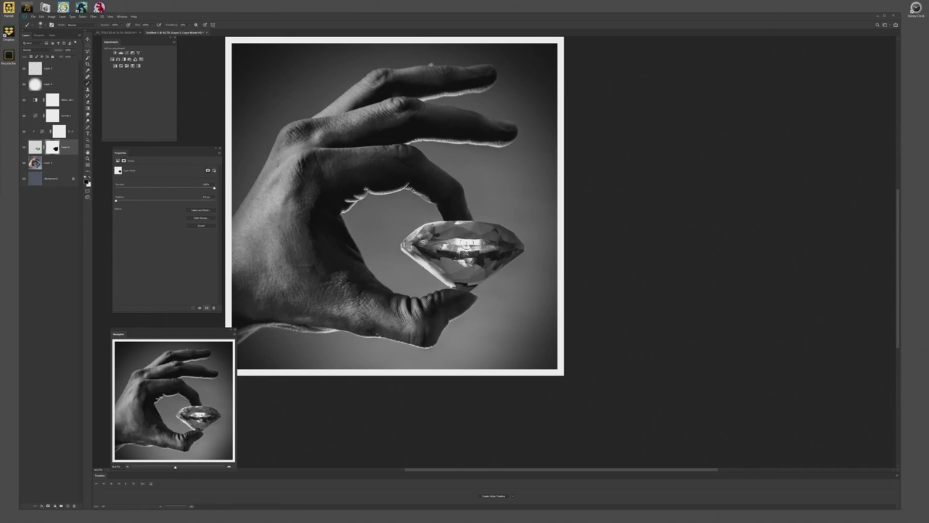
- Outline the gem's inner facets with the Polygonal Lasso, following the left facet edges, and check the selection in Quick Mask mode
key("ctrl+plus")
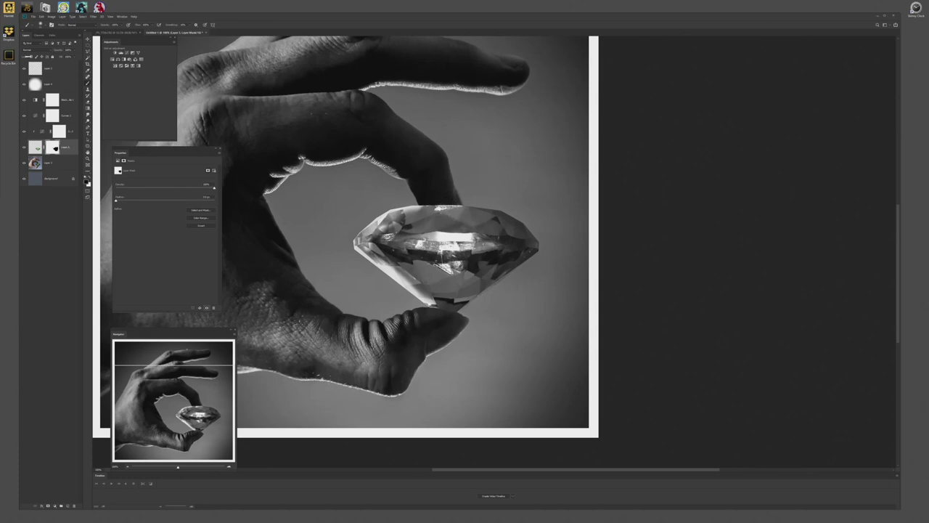
left_click(86, 55)
left_click_drag(361, 197, 393, 195)
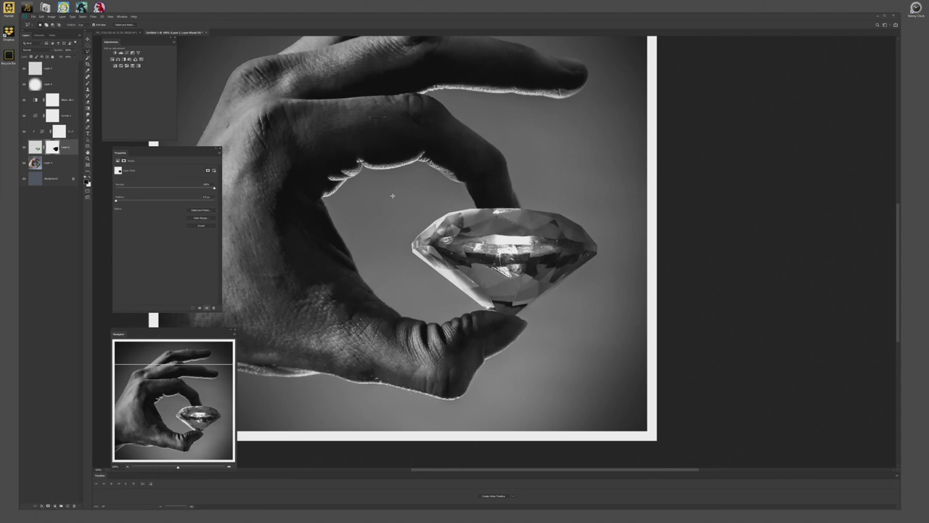
left_click_drag(353, 194, 424, 315)
left_click_drag(416, 345, 383, 271)
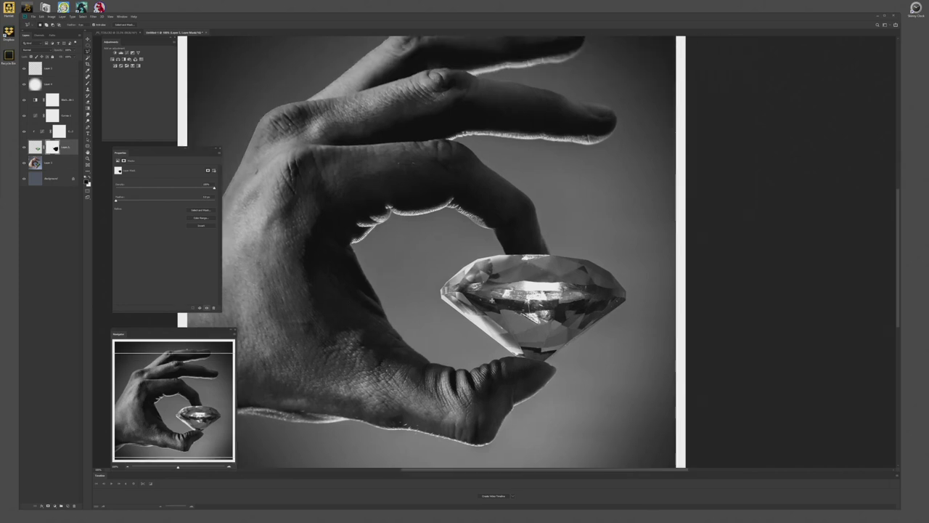
key("ctrl+plus")
left_click_drag(494, 300, 482, 278)
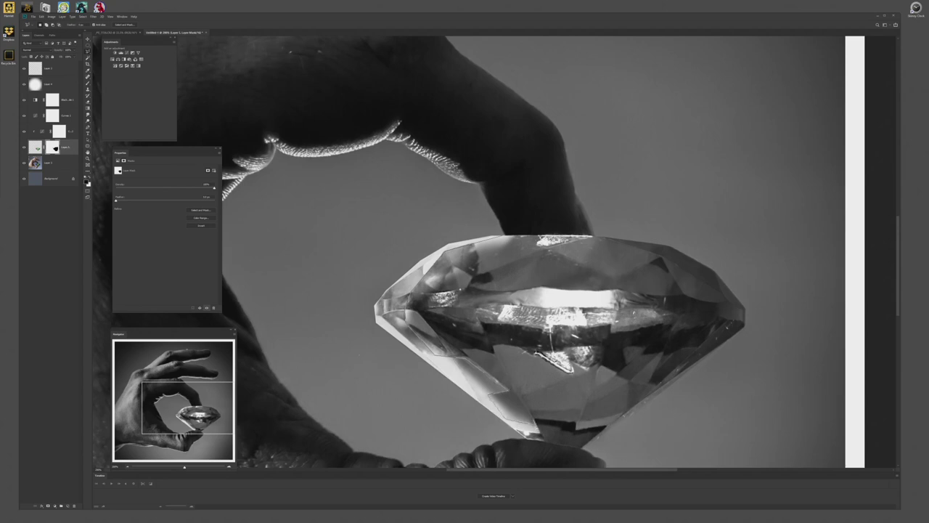
mouse_move(521, 426)
left_mouse_down()
mouse_move(556, 454)
mouse_move(695, 297)
mouse_move(699, 214)
mouse_move(463, 333)
left_mouse_up()
key("q")
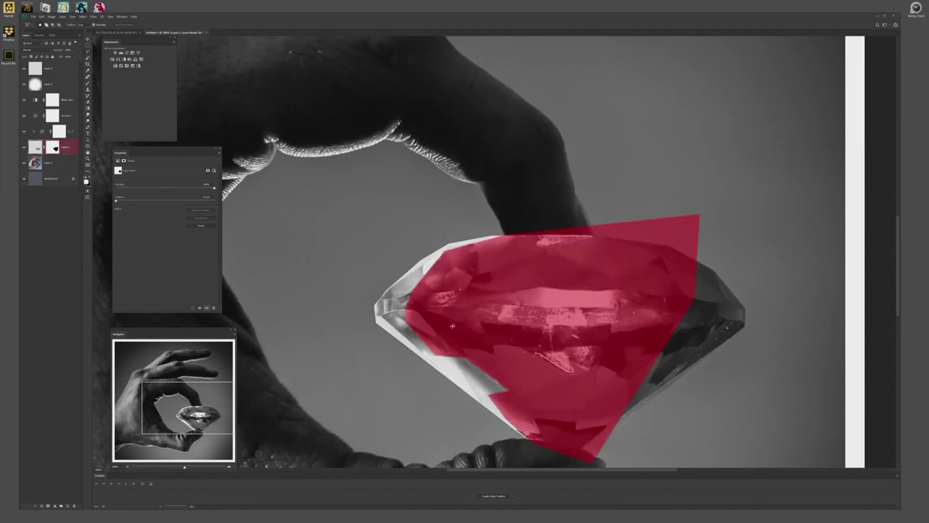
key("q")
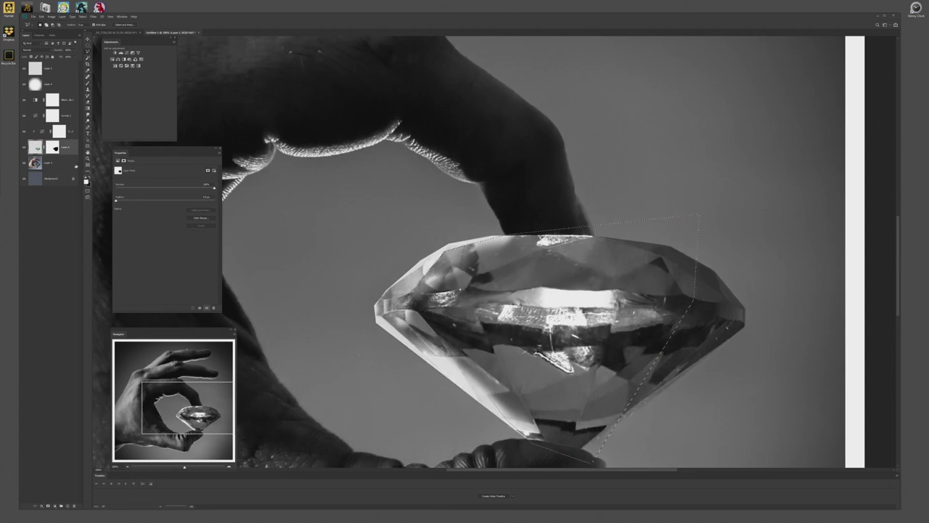
- Fill the selected inner facets black on the gem layer's mask so only the left rim stays bright, and deselect
left_click(56, 148)
key("BackSpace")
key("ctrl+d")
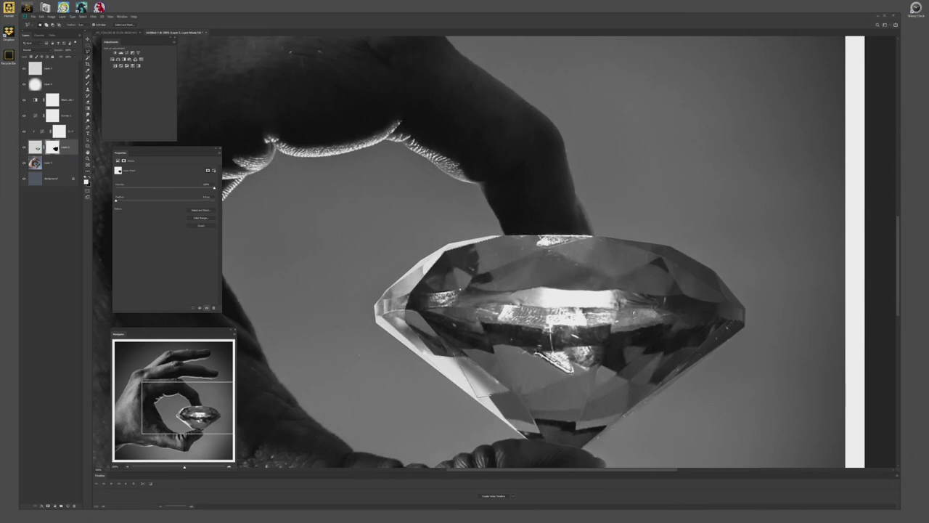
left_click(547, 363)
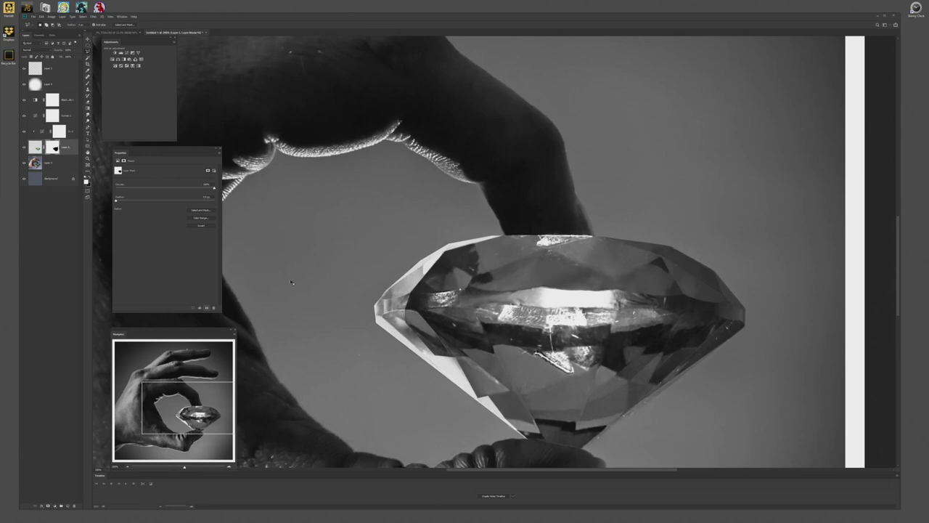
- Toggle the gem layer's visibility repeatedly in the full print to compare the gem with and without the brightened rim
key("ctrl+minus")
key("ctrl+minus")
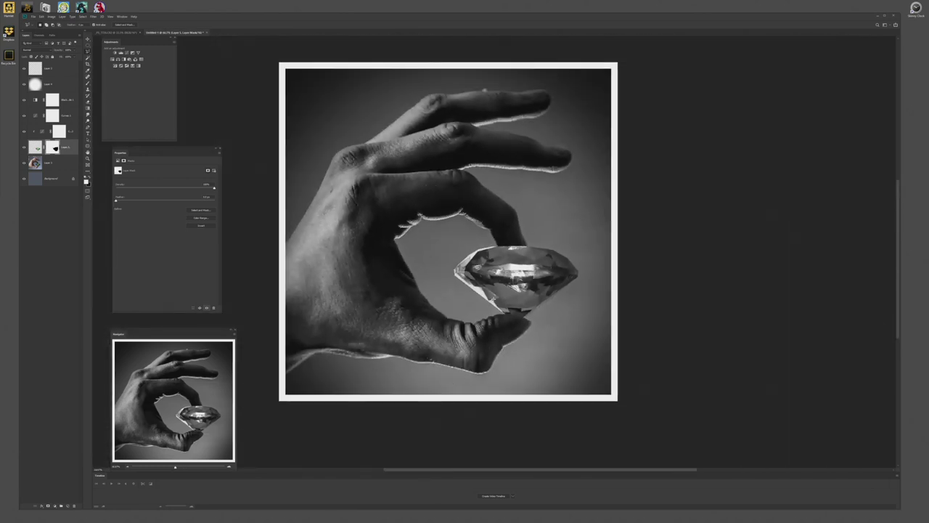
left_click_drag(483, 316, 479, 329)
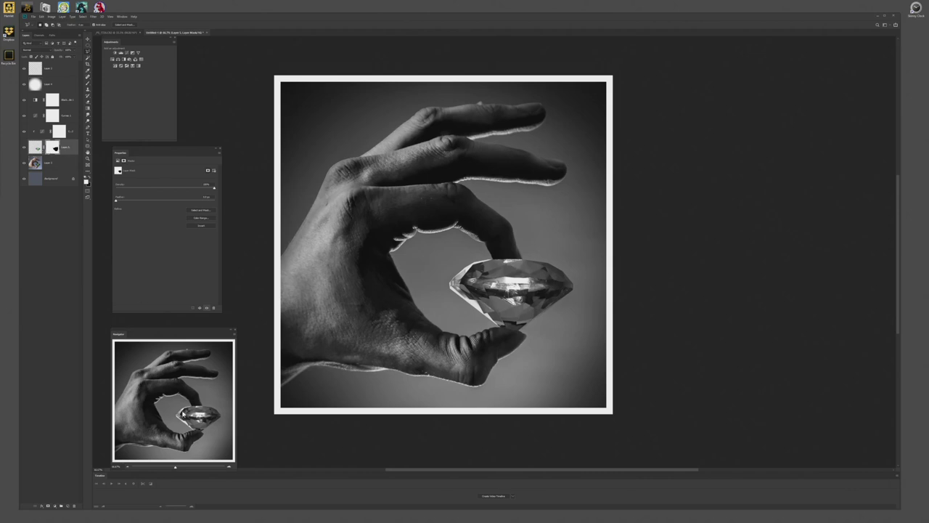
left_click(25, 148)
left_click(24, 147)
left_click(23, 145)
left_click(26, 139)
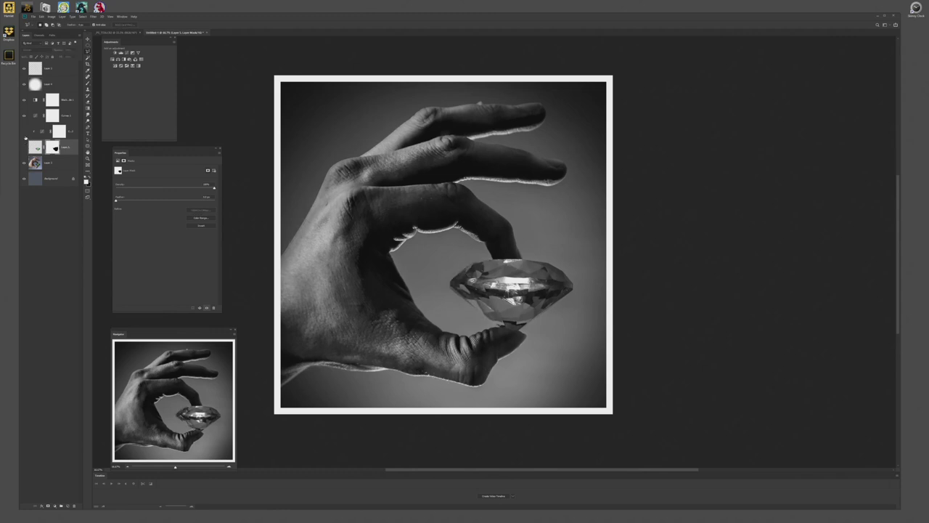
left_click(24, 148)
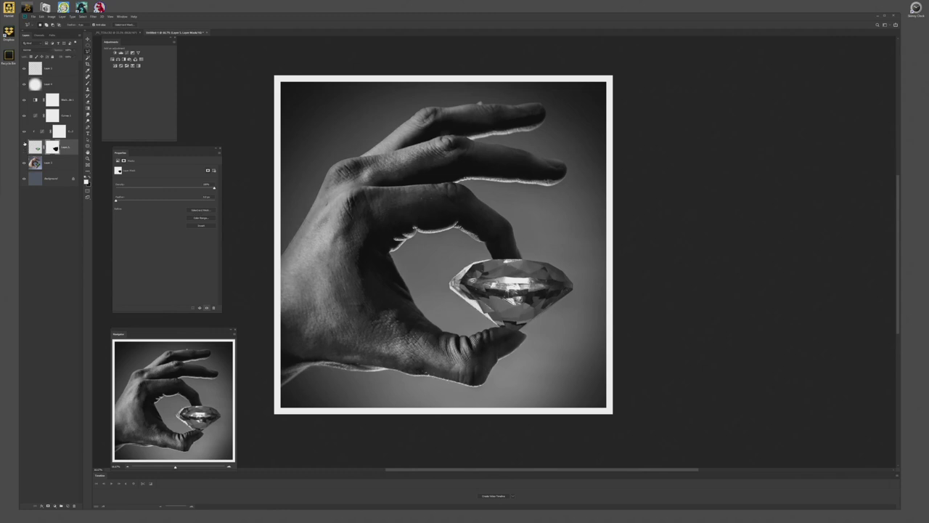
left_click(24, 146)
left_click(24, 146)
- Try outlining a facet on the gem's lower left side with the Polygonal Lasso, and drop the selection
key("ctrl+plus")
key("ctrl+plus")
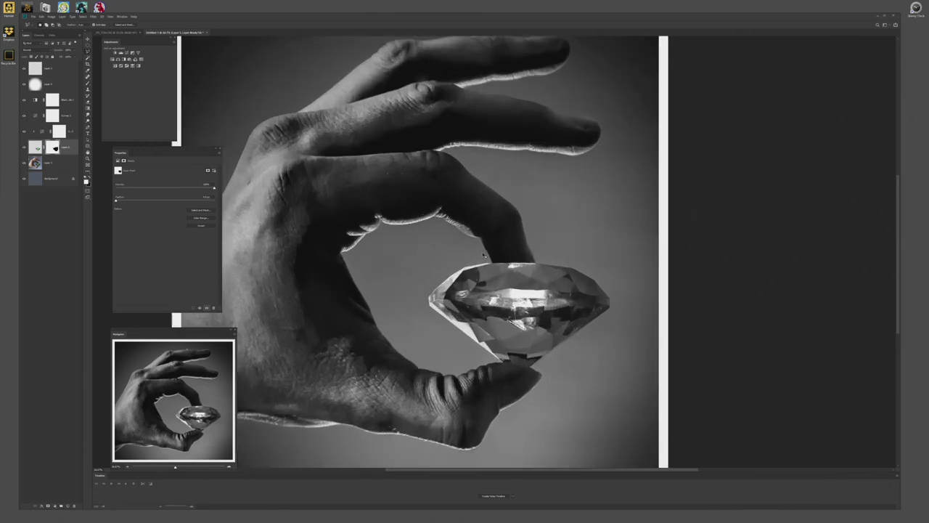
left_click_drag(447, 378, 402, 238)
scroll(473, 328, "up", 3)
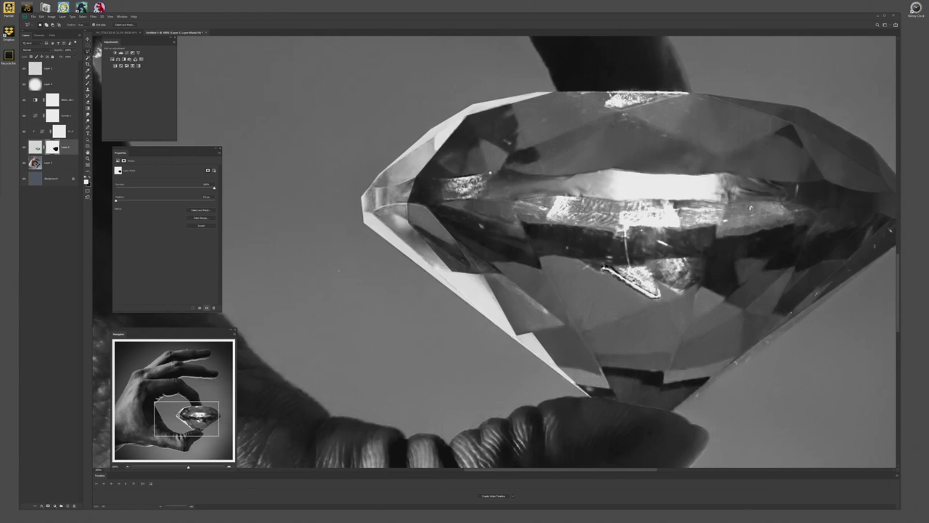
left_click(464, 269)
left_click(512, 265)
key("Escape")
left_click(540, 277)
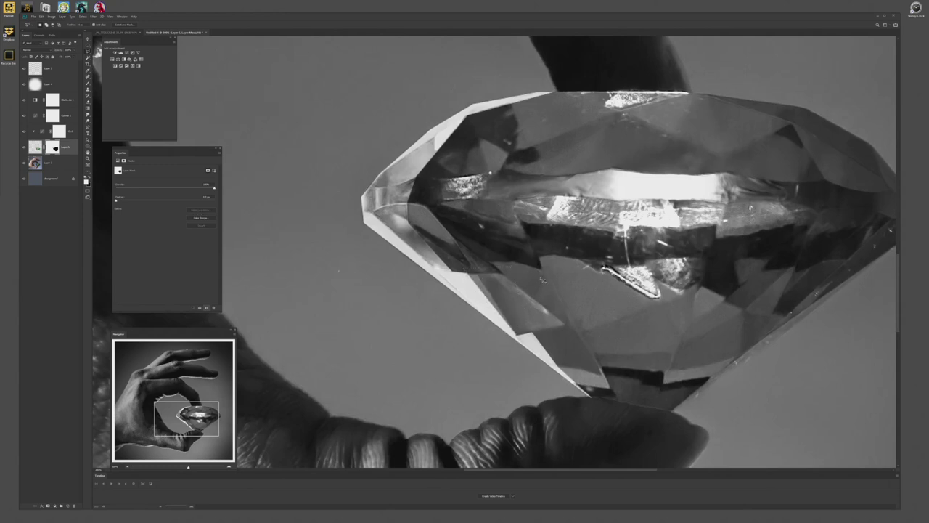
double_click(574, 317)
scroll(407, 260, "right", 3)
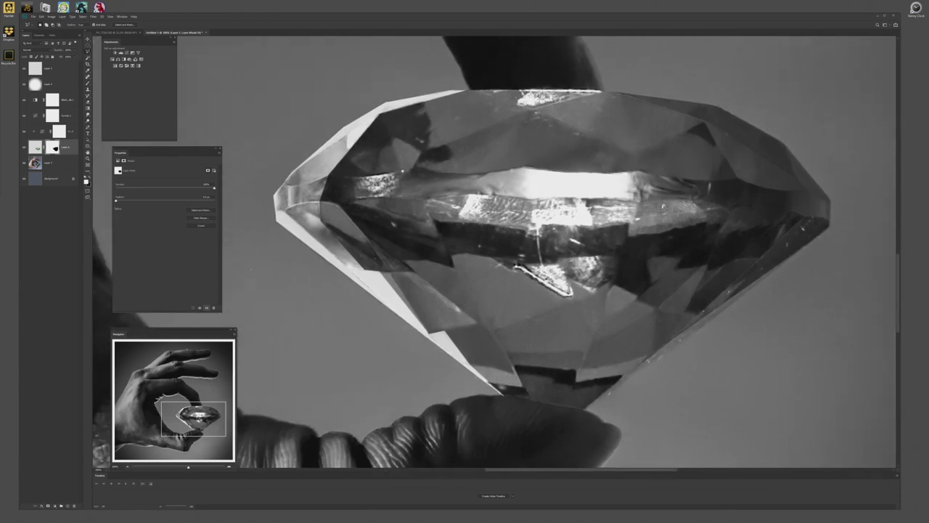
scroll(499, 230, "down", 5)
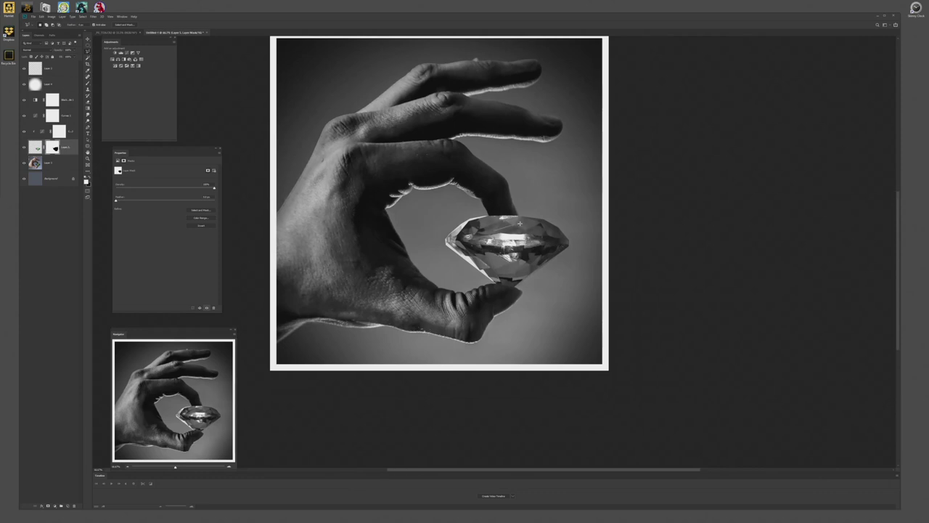
key("ctrl+d")
key("ctrl+d")
- Add a new empty layer above the Black & White adjustment and set up a large, soft white brush
left_click(68, 102)
left_click(71, 504)
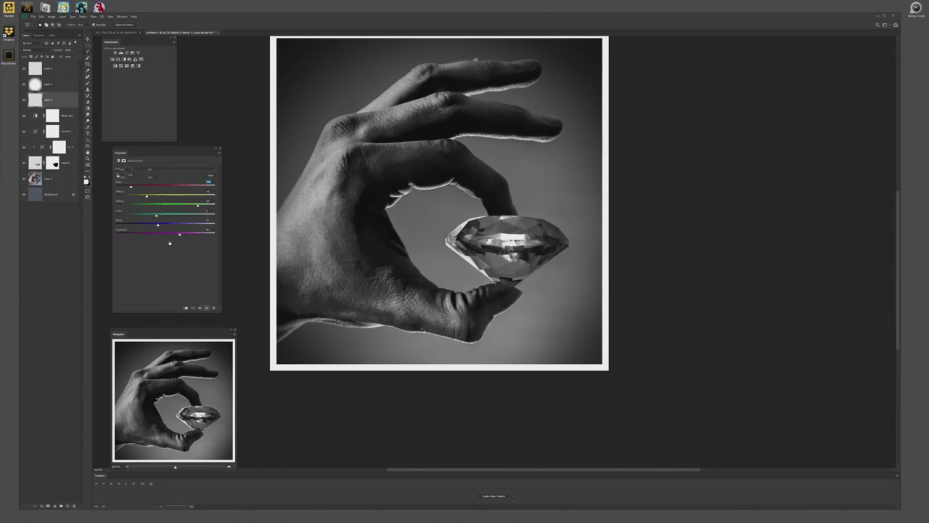
key("b")
right_click(506, 236)
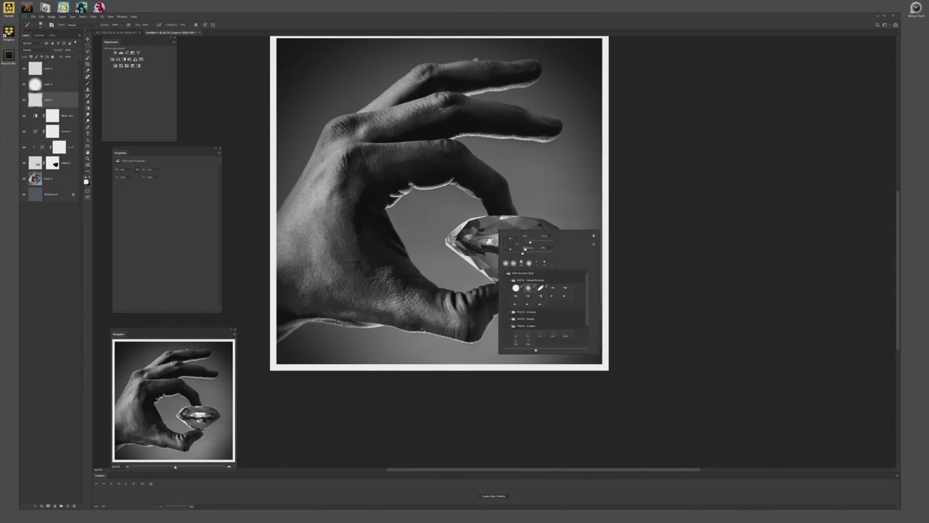
left_click(545, 236)
left_click_drag(544, 242, 548, 242)
key("Return")
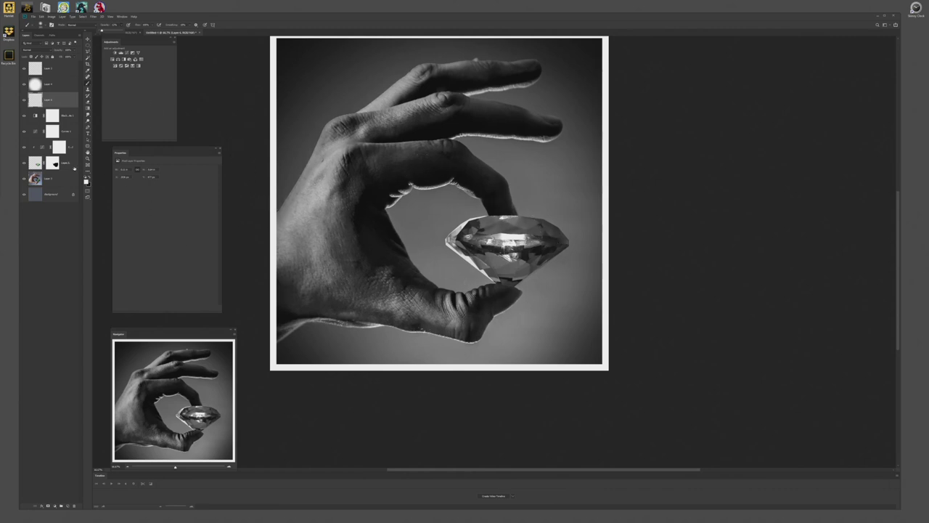
- Dab soft white paint over the centre of the gem on the new layer to create a glow
left_click(511, 251)
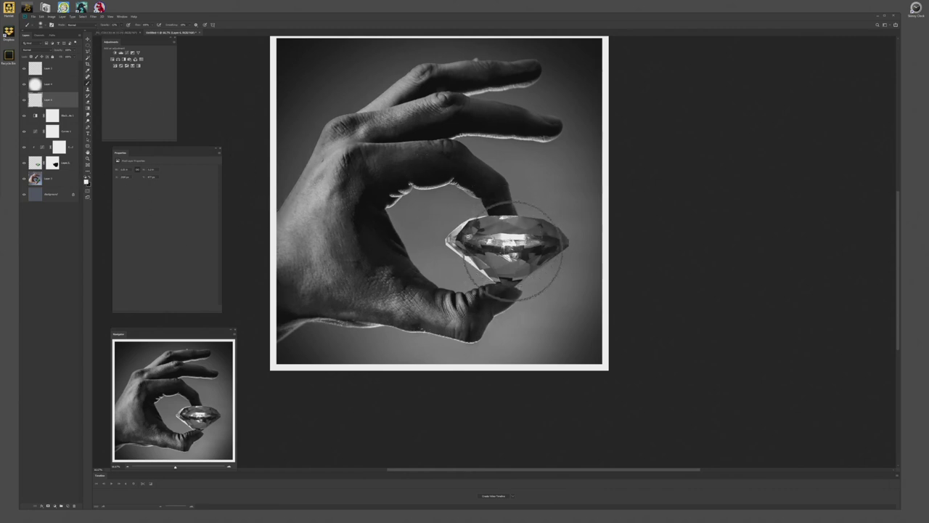
left_click(509, 247)
left_click(509, 258)
left_click(511, 225)
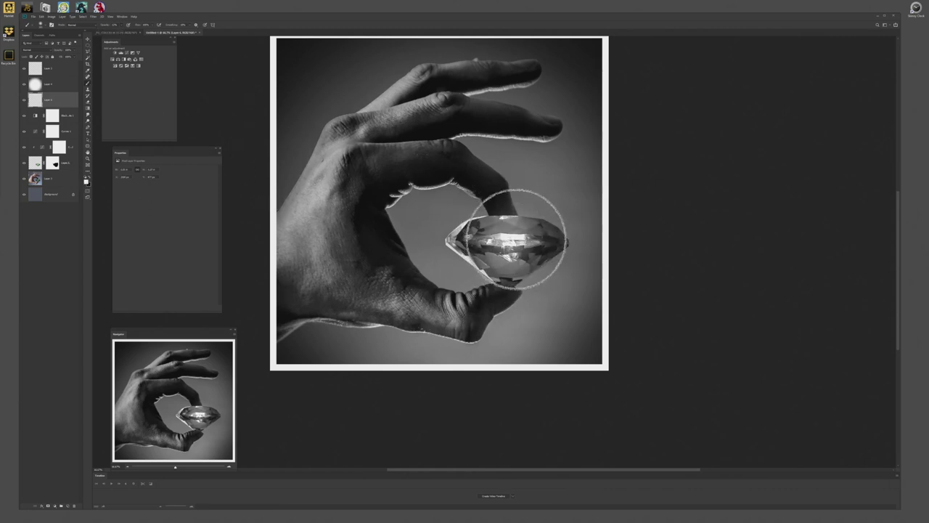
left_click(517, 255)
left_click(496, 240)
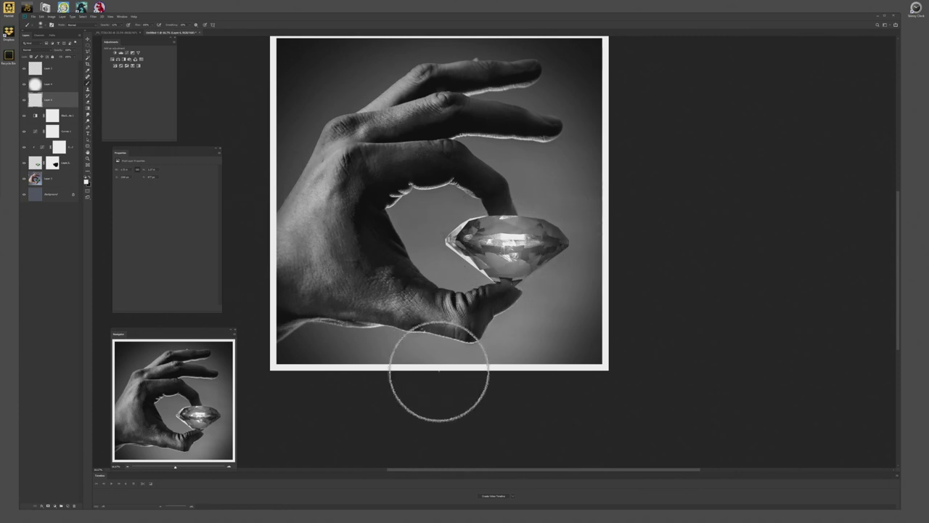
- Toggle the glow layer's visibility repeatedly to compare the gem with and without the glow
left_click(24, 99)
left_click(24, 100)
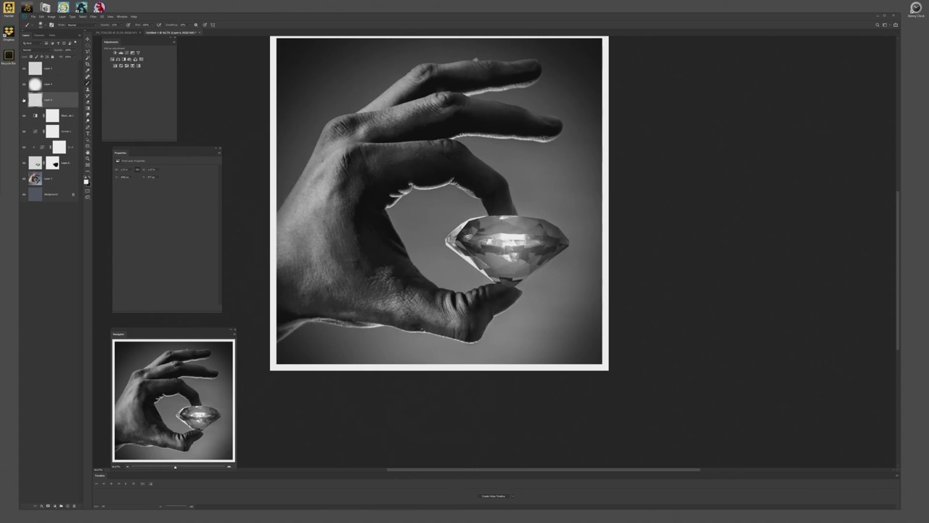
left_click(24, 99)
left_click(24, 99)
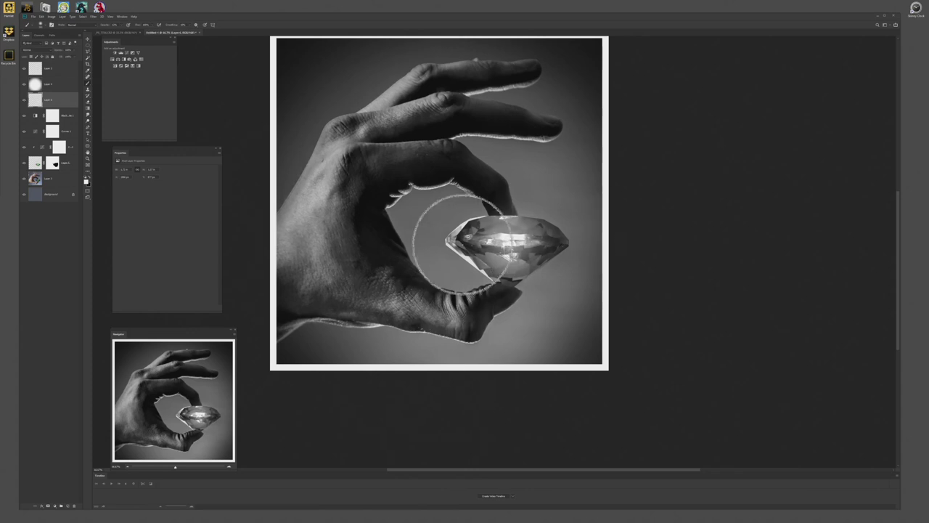
left_click(24, 100)
left_click(24, 100)
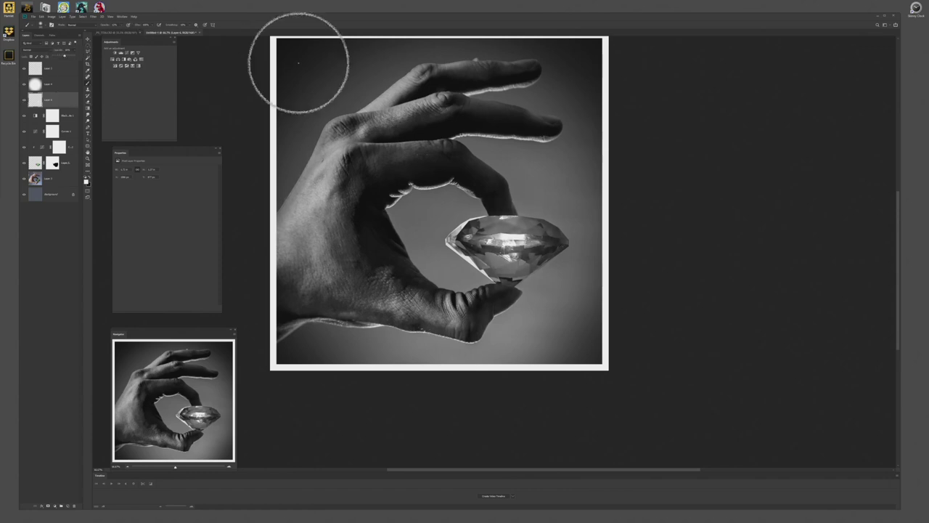
left_click(87, 51)
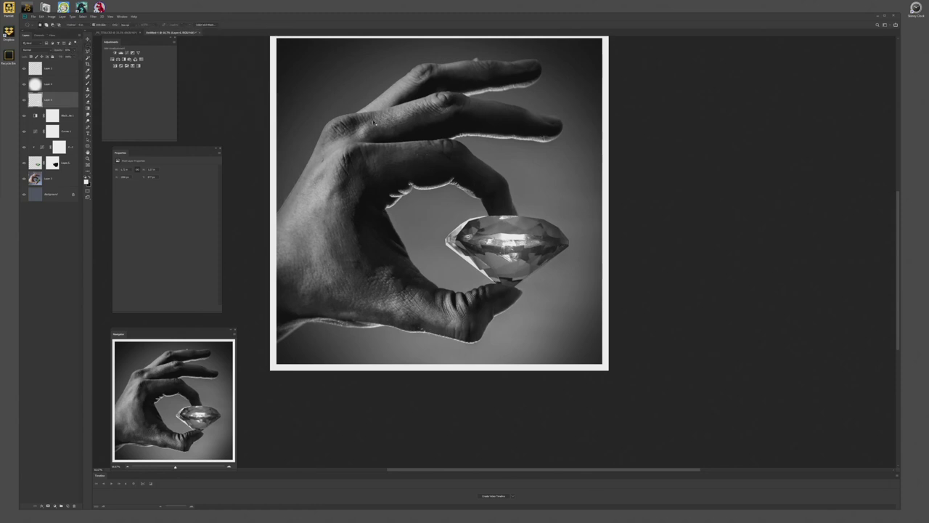
scroll(600, 196, "down", 5)
scroll(600, 197, "up", 1)
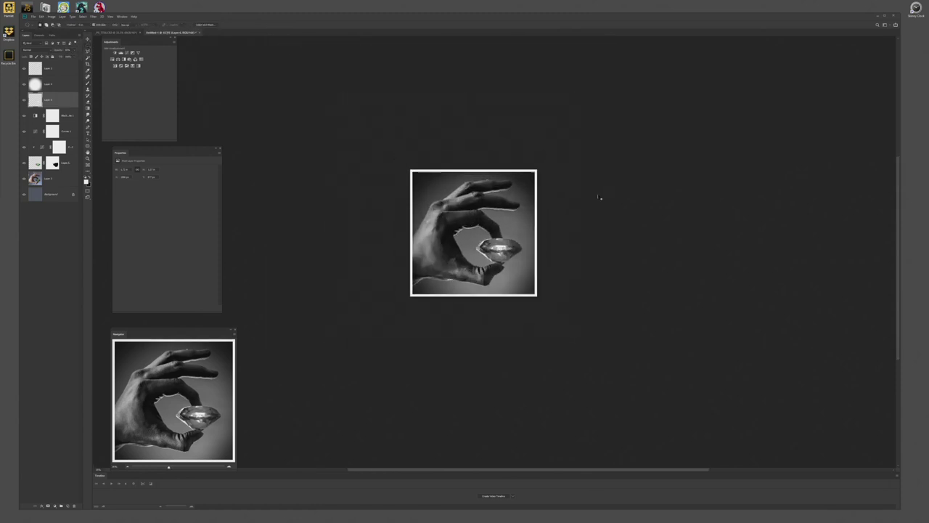
scroll(600, 196, "up", 3)
left_click_drag(597, 195, 599, 211)
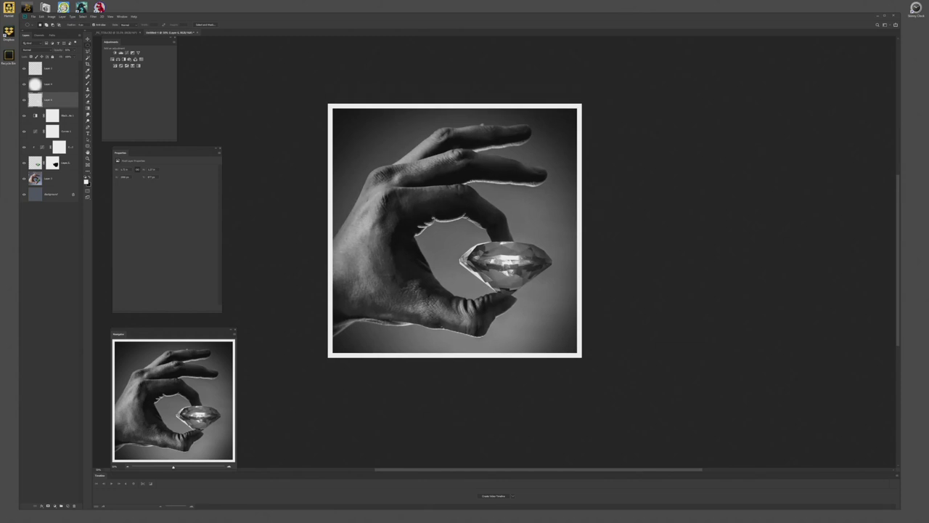
left_click_drag(517, 161, 525, 171)
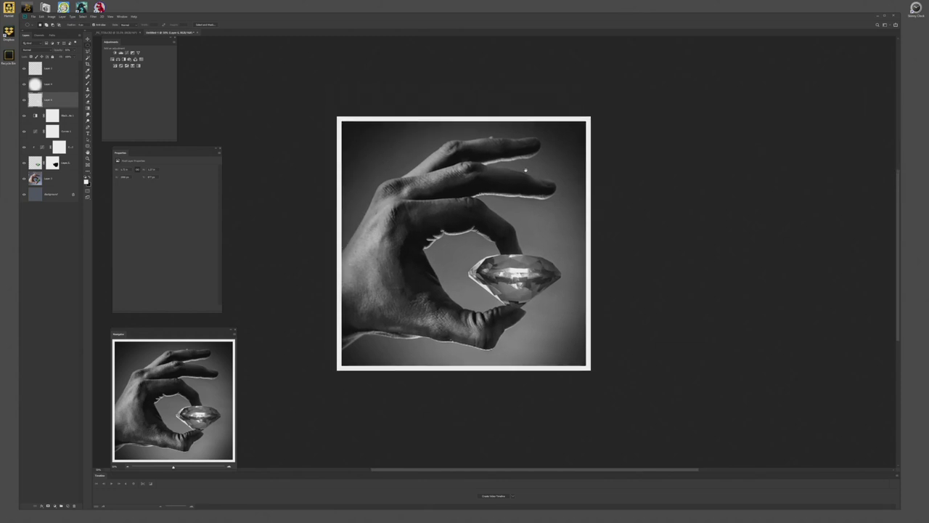
- Spot-heal the bright speck on the bent index finger, working on the hand photo layer
key("ctrl+plus")
key("ctrl+plus")
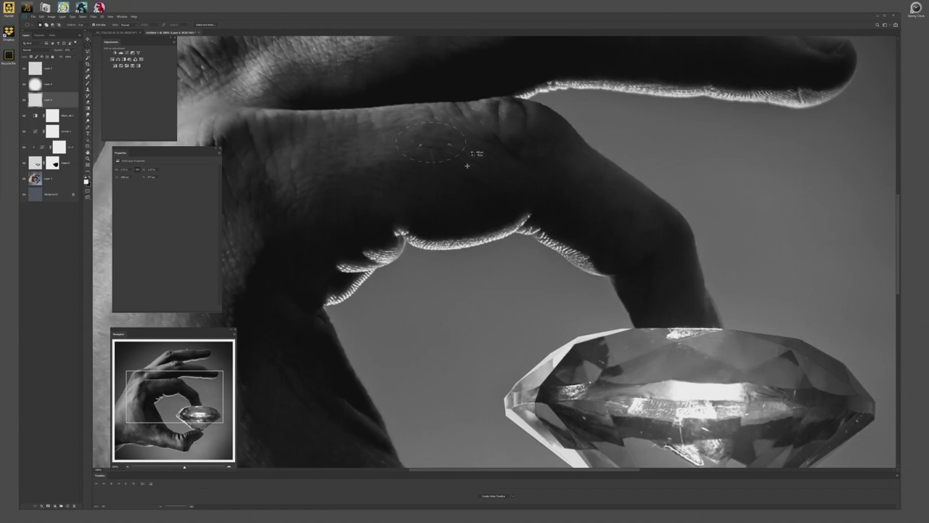
scroll(389, 117, "up", 2)
left_click_drag(489, 241, 514, 308)
key("ctrl+plus")
left_click_drag(529, 346, 479, 298)
key("ctrl+d")
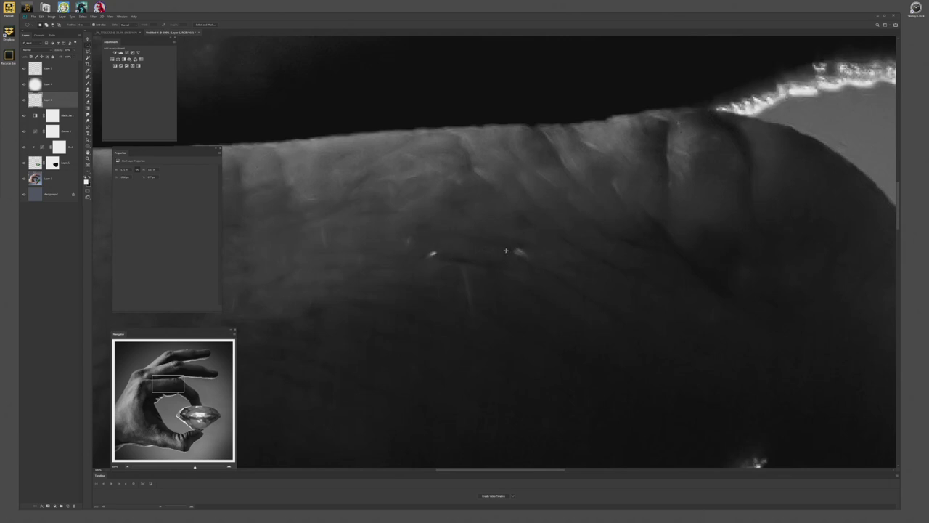
key("b")
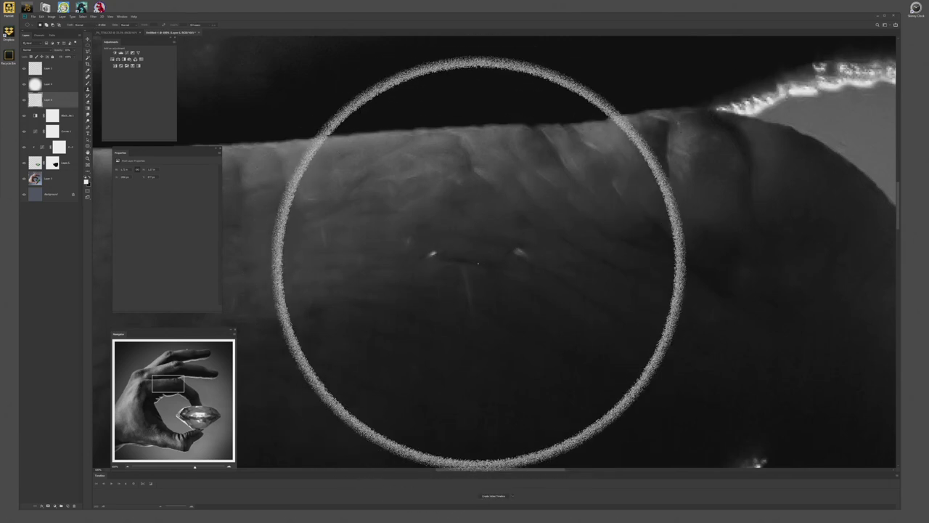
key("j")
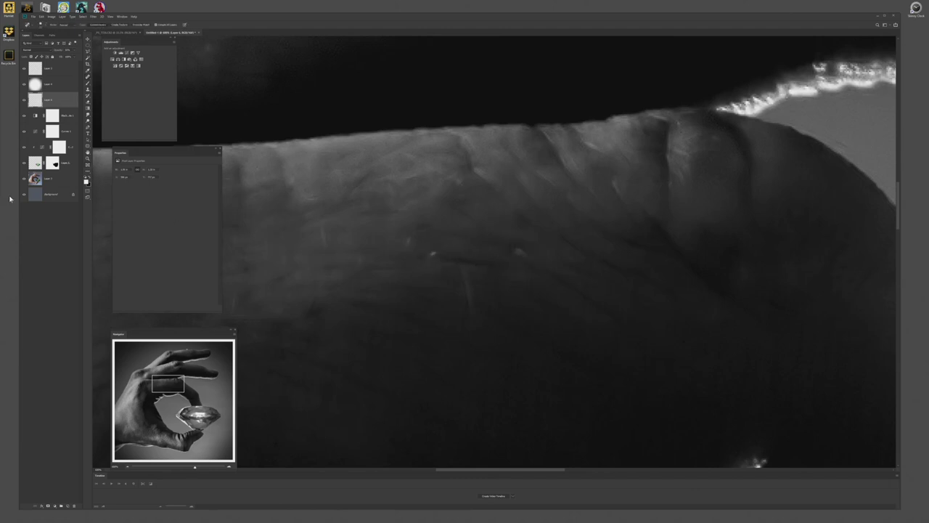
left_click(51, 178)
left_click(431, 253)
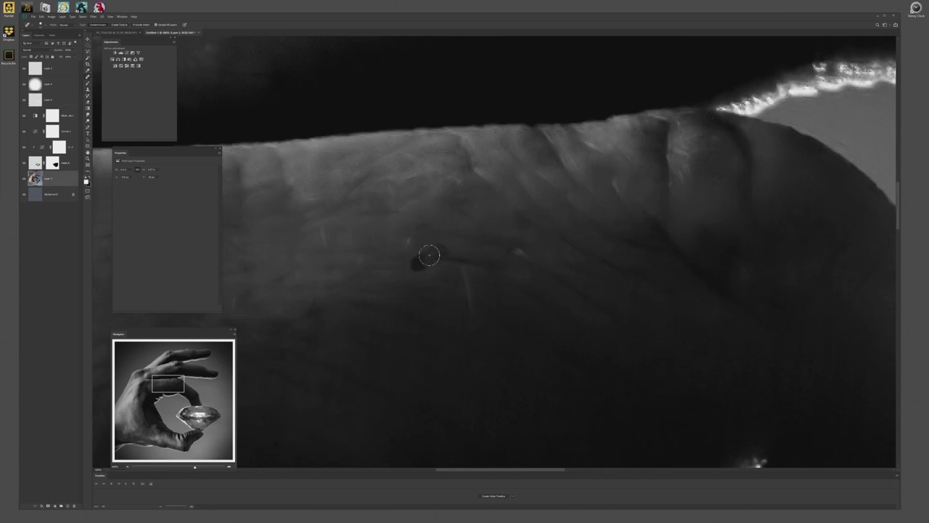
- Check the whole print and compare it with the original colour photo in the other document
key("ctrl+0")
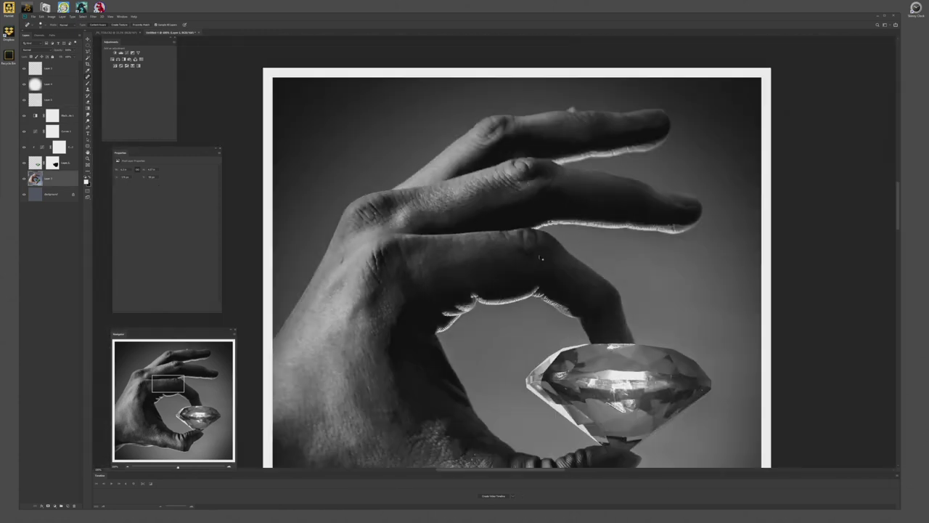
key("ctrl+minus")
left_click_drag(493, 427, 437, 353)
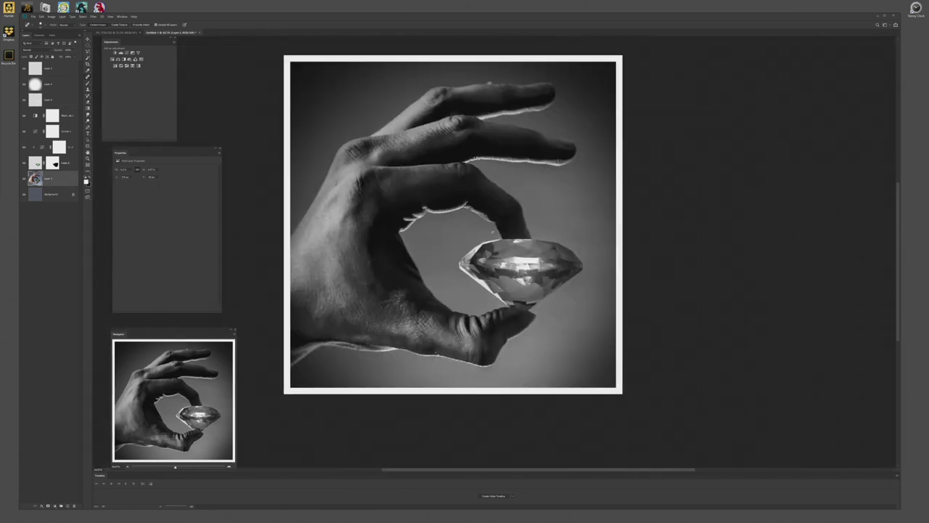
left_click_drag(556, 283, 581, 282)
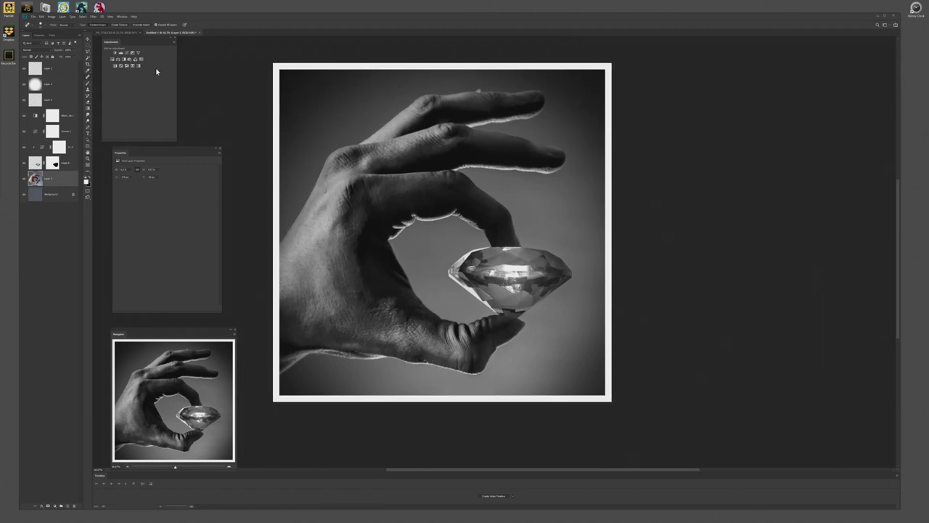
left_click(130, 31)
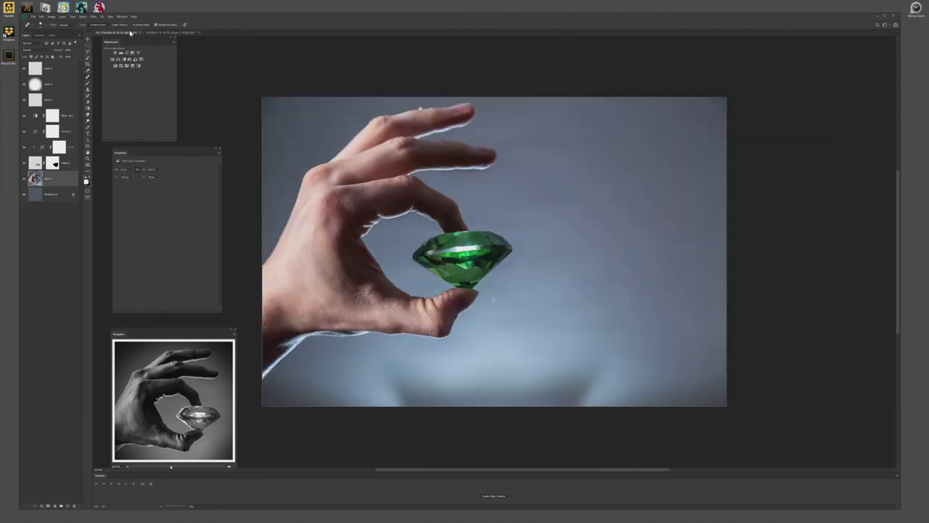
left_click(167, 31)
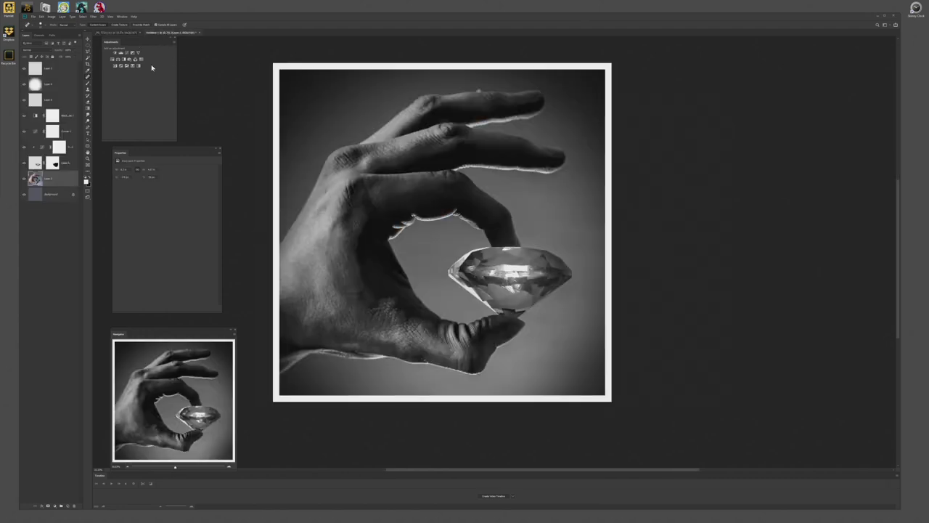
- Make the topmost layer active and bring up the dialog for opening another image file
key("m")
left_click(57, 102)
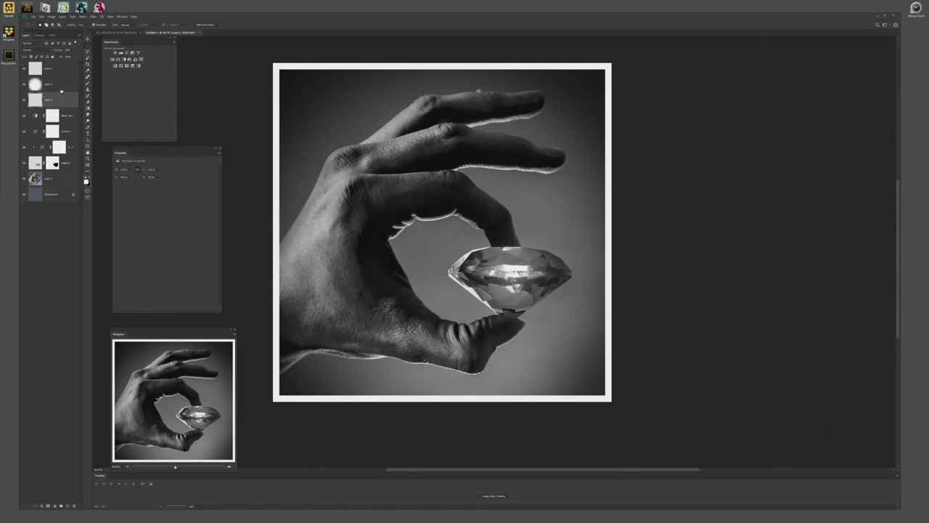
left_click(62, 90)
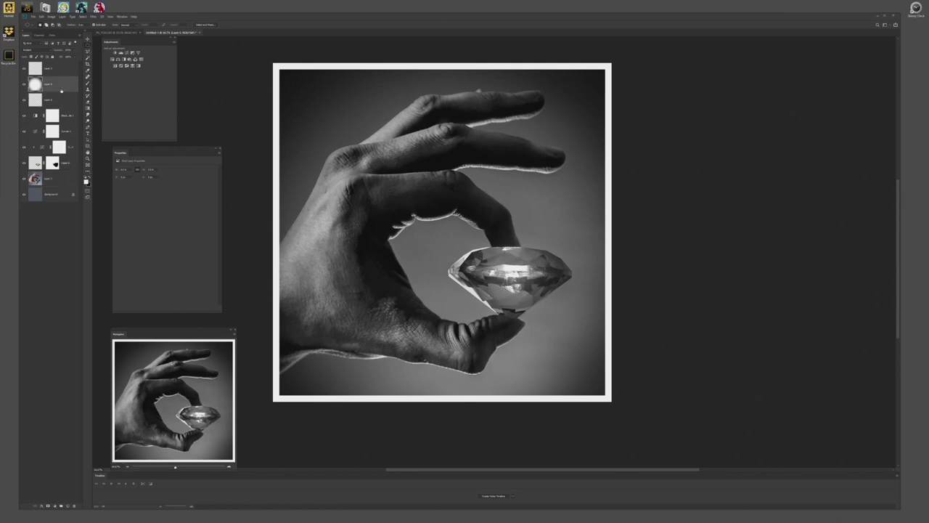
left_click(55, 70)
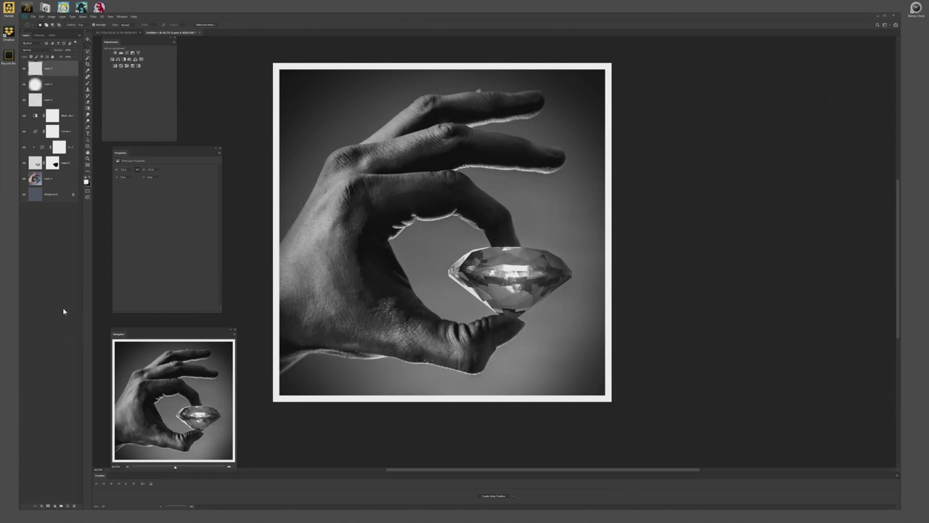
key("ctrl+o")
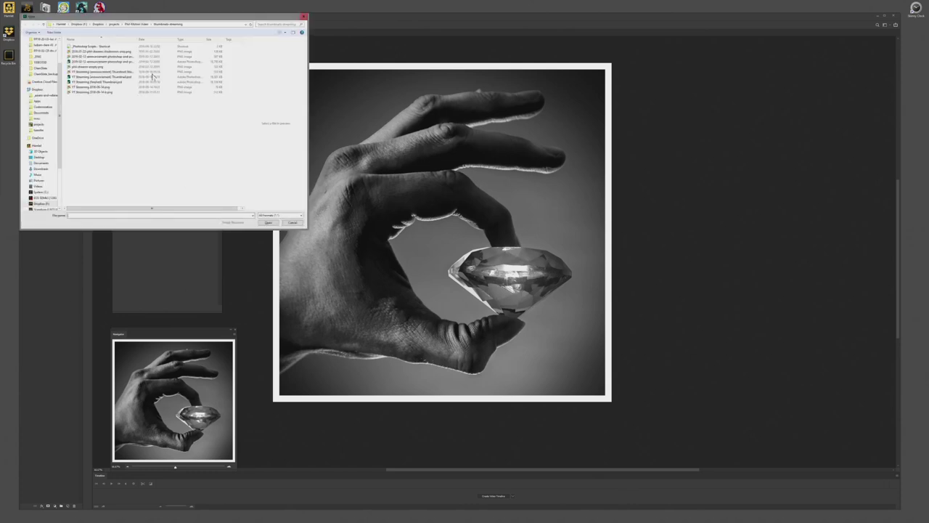
left_click_drag(153, 25, 444, 135)
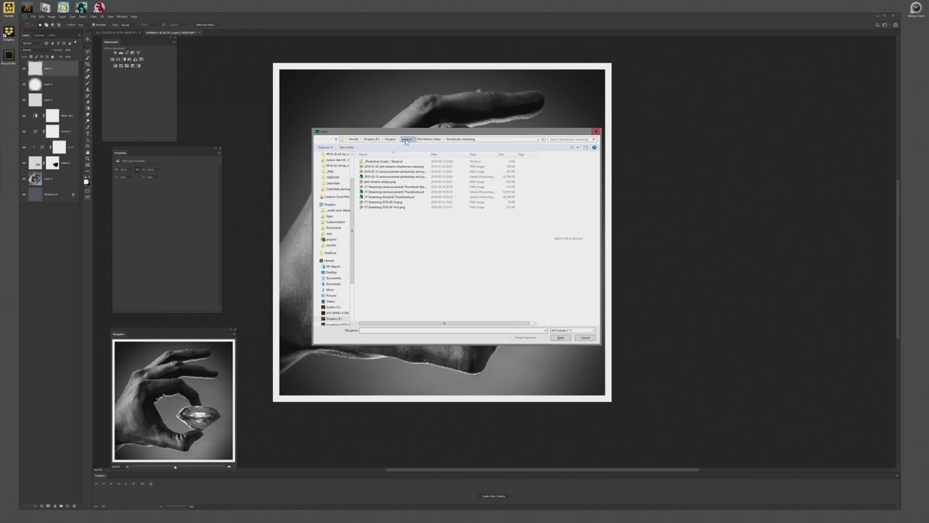
left_click(407, 138)
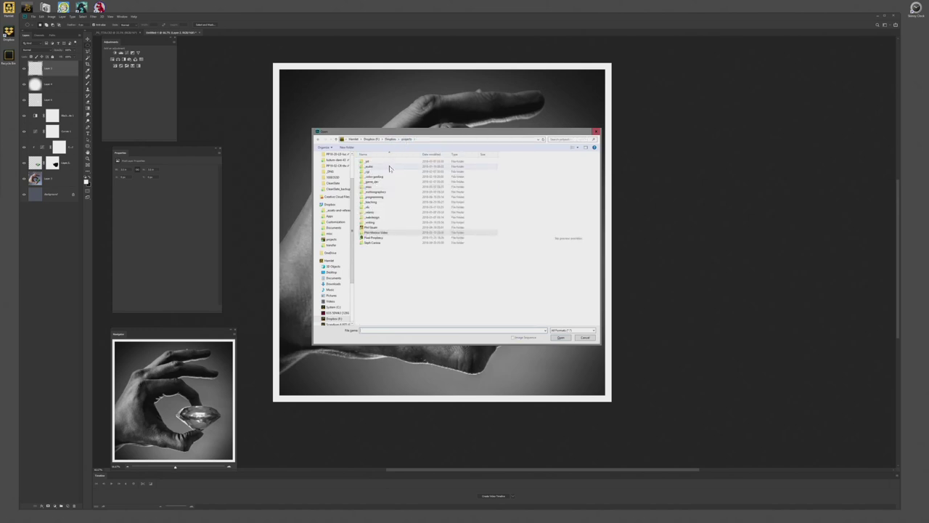
left_click(389, 165)
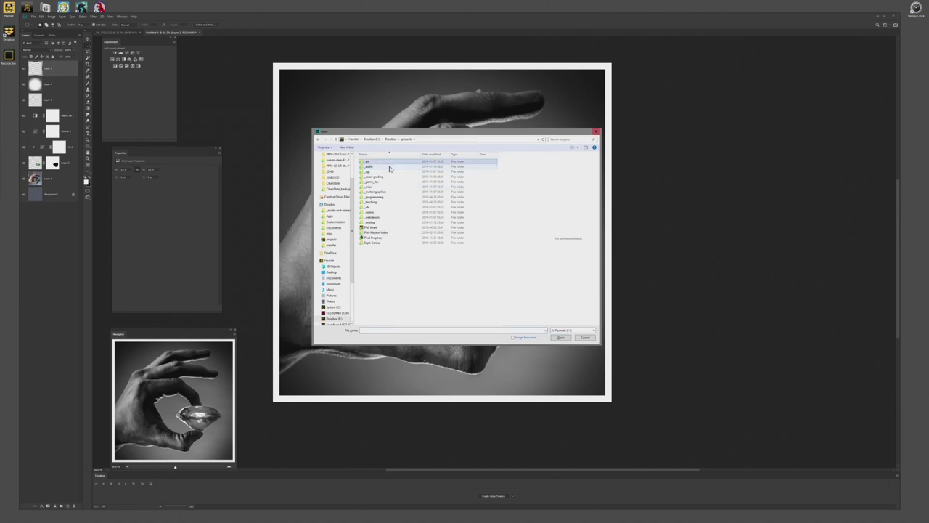
key("Return")
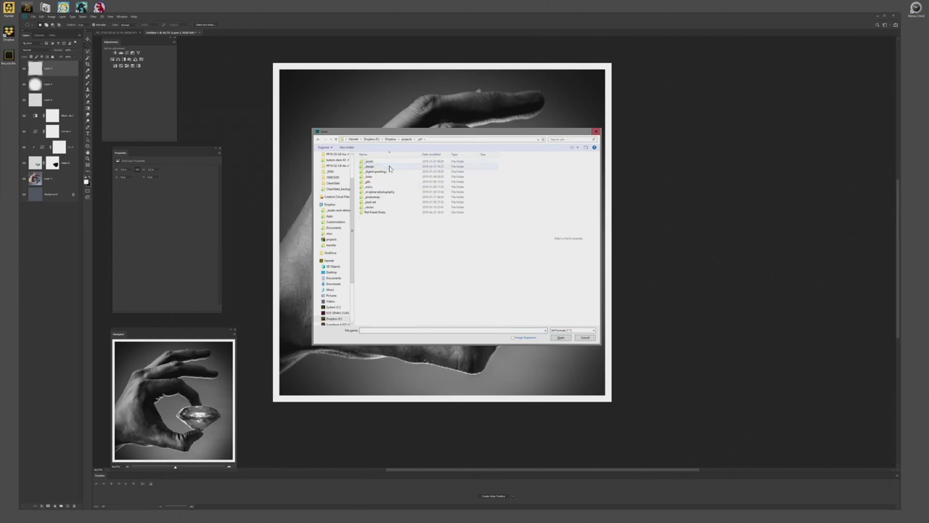
left_click_drag(408, 133, 550, 156)
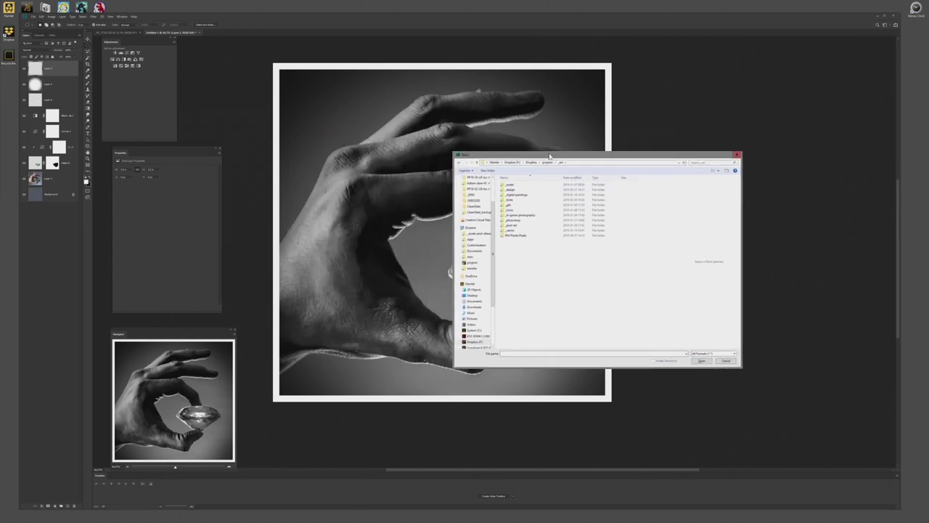
left_click(529, 197)
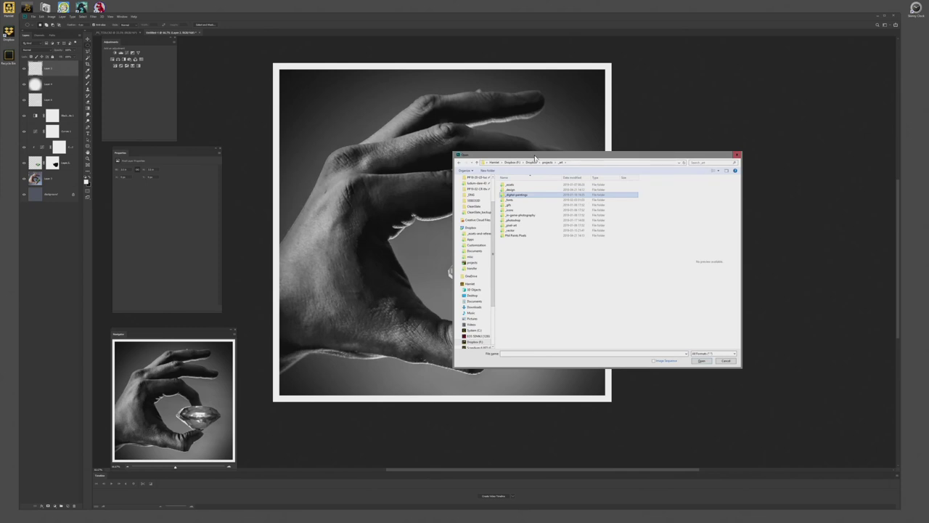
left_click_drag(535, 157, 550, 157)
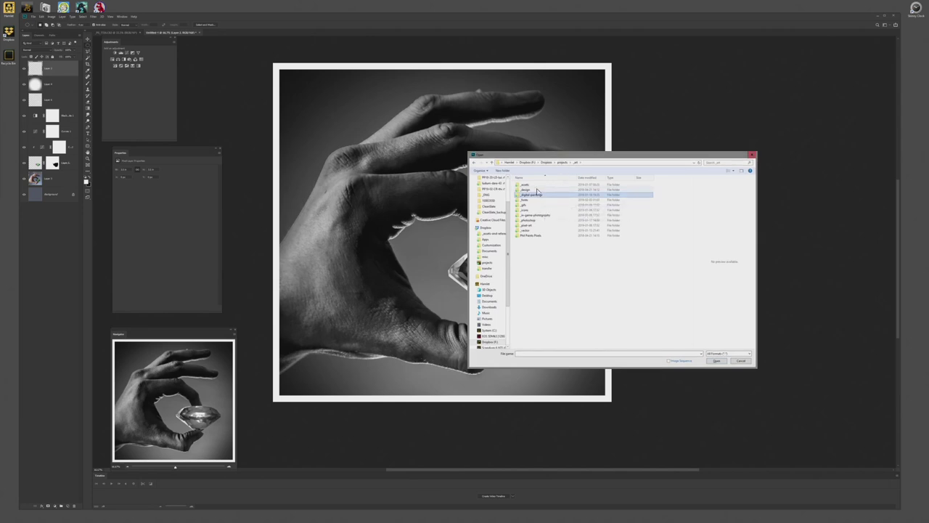
left_click(562, 163)
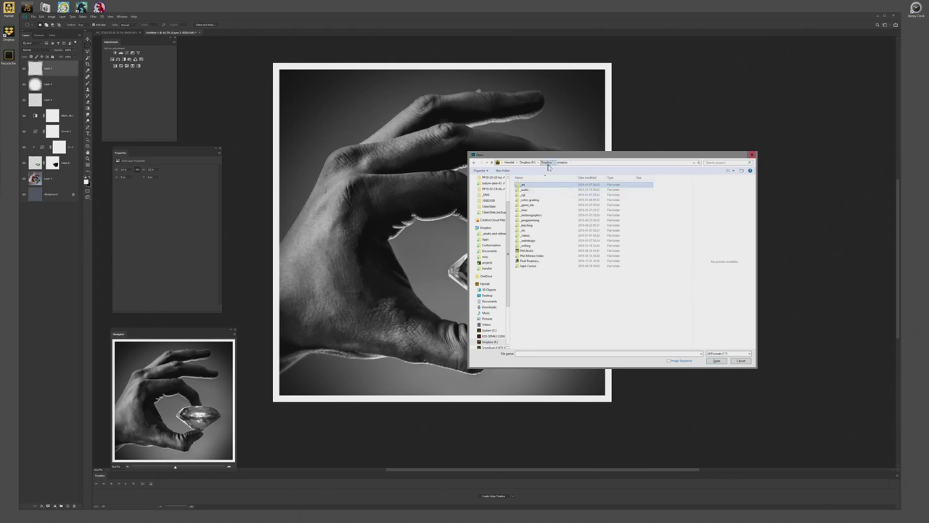
- Browse from the Dropbox folder through the assets-and-references and film-stock folders to the grain subfolder inside film-grain
left_click(546, 162)
double_click(535, 185)
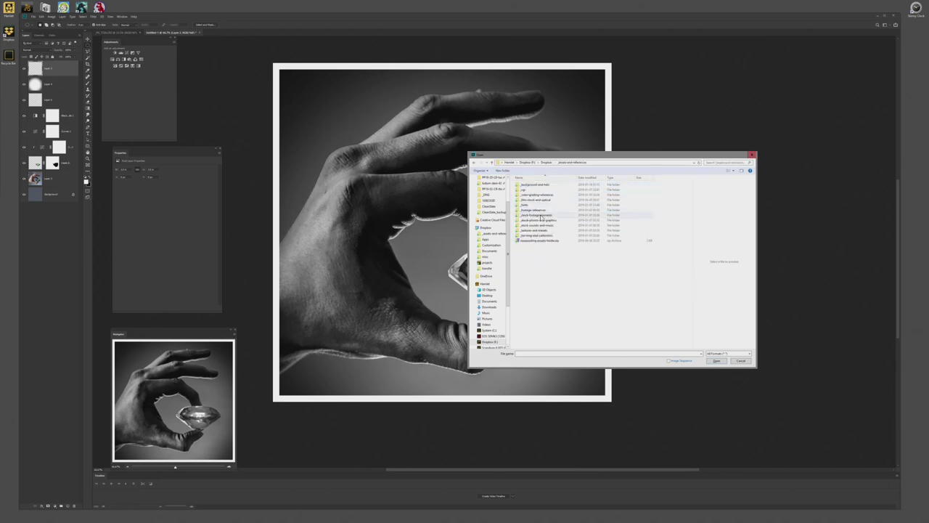
double_click(535, 200)
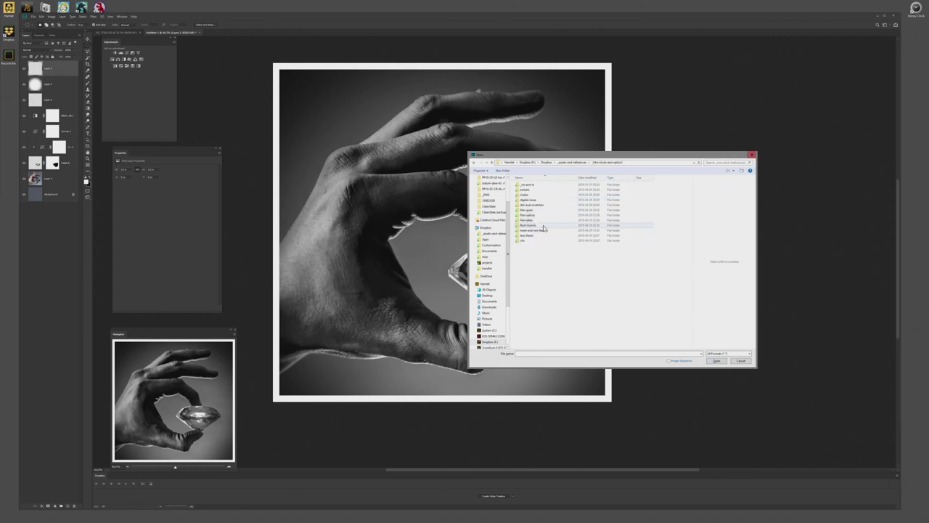
left_click(548, 201)
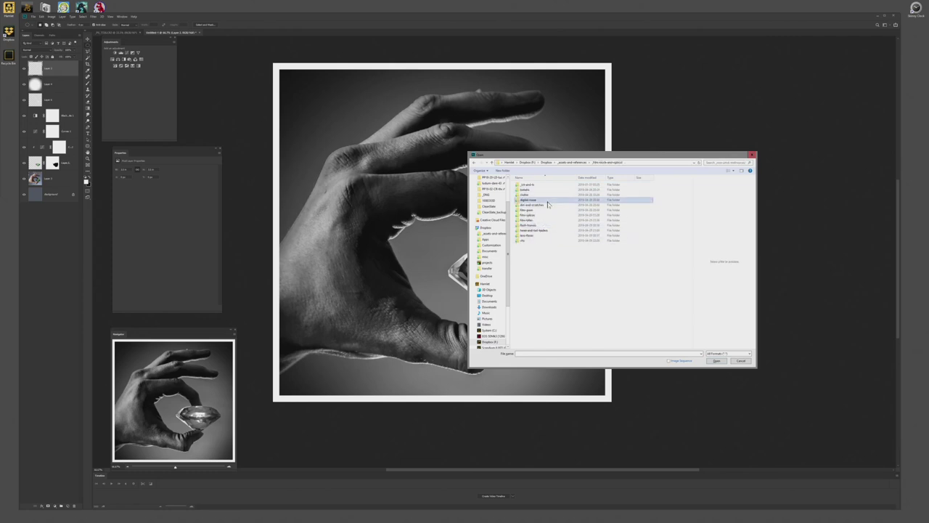
key("Down")
key("Down")
key("Return")
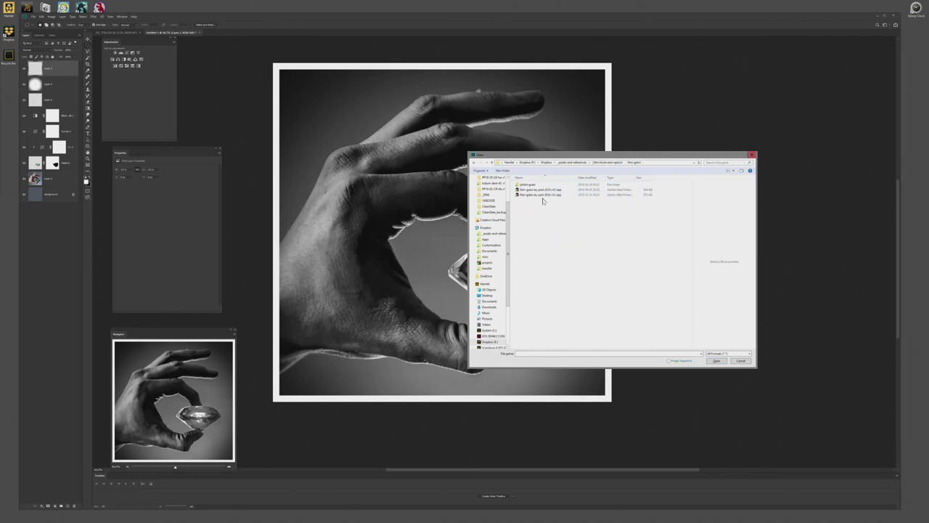
key("Down")
key("Up")
key("Return")
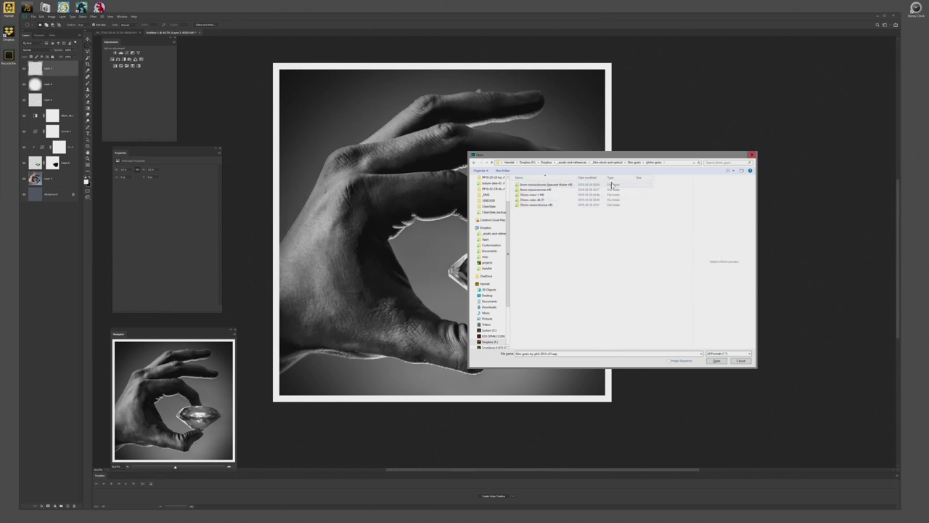
- Open an EXR frame from the 8mm monochrome HD grain folder, keeping the Exr-IO import options as they are
left_click_drag(611, 162, 601, 165)
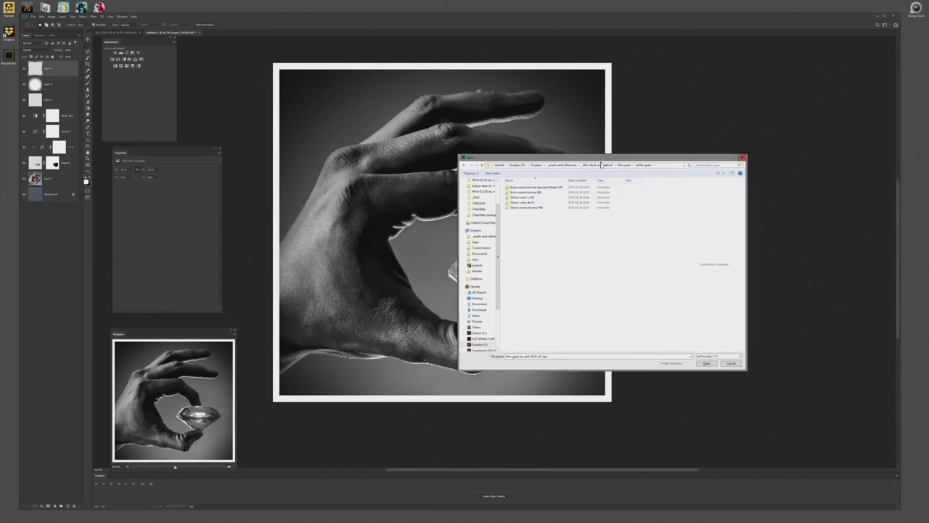
left_click_drag(535, 158, 599, 148)
left_click(587, 181)
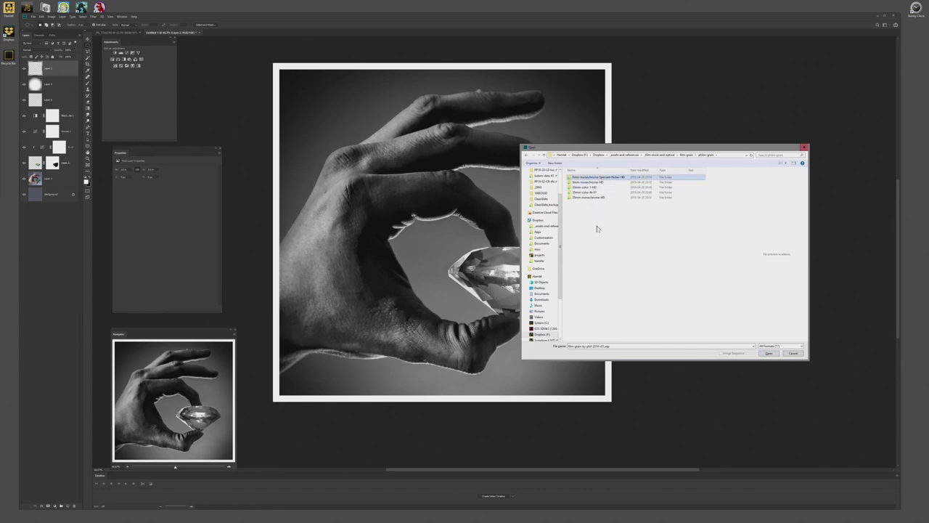
key("Return")
double_click(609, 268)
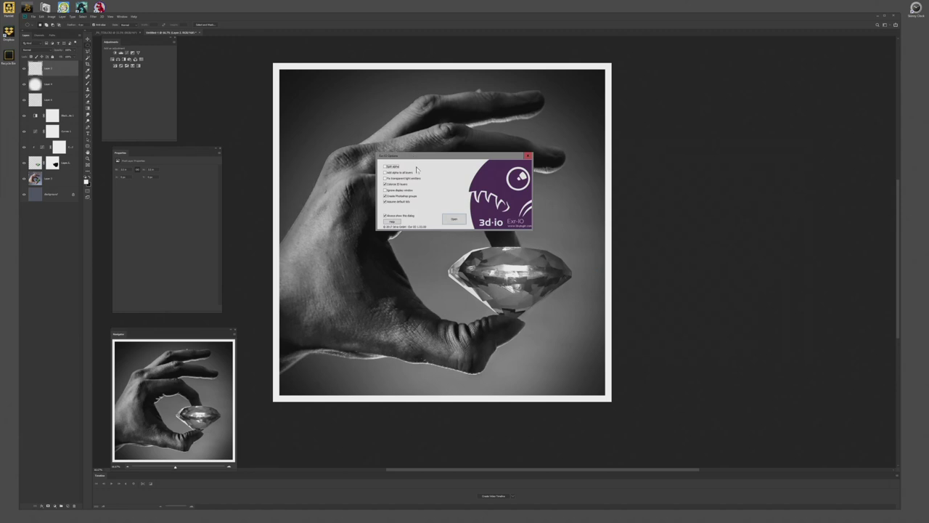
left_click(454, 221)
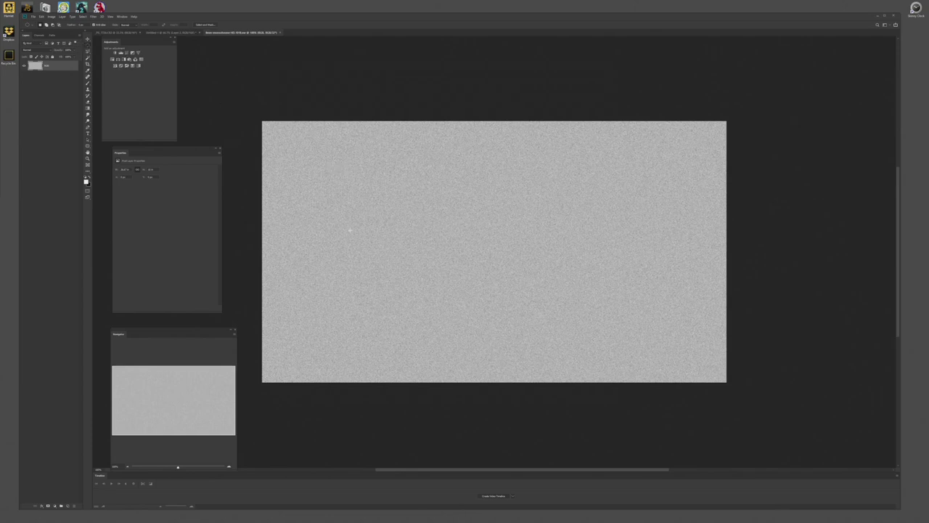
left_click(108, 16)
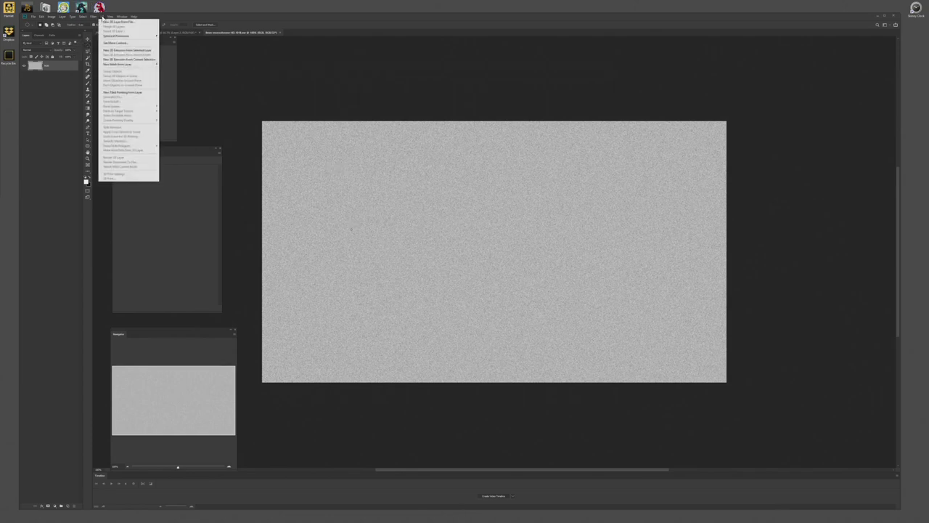
mouse_move(100, 16)
left_click(364, 78)
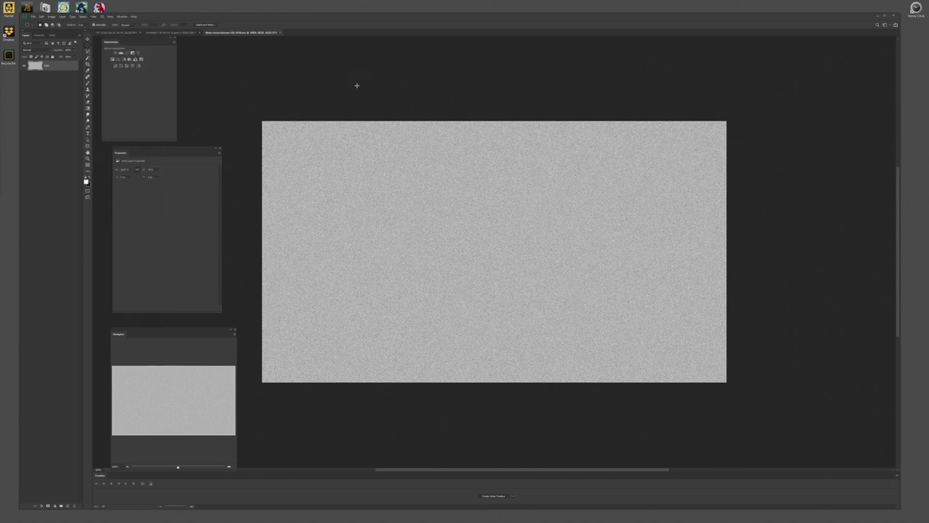
- Reduce the grain document's bit depth with its layers merged, adjusting the gamma in HDR Toning
key("ctrl+shift+8")
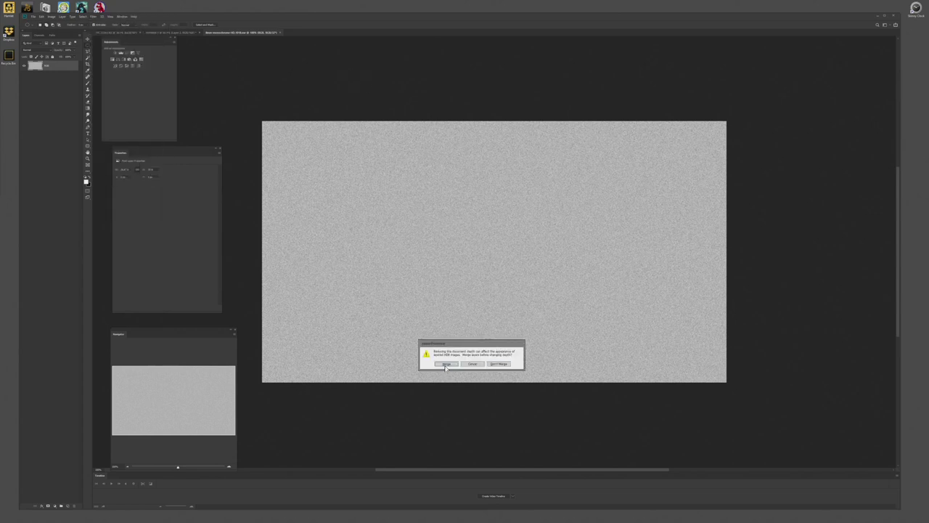
left_click(447, 364)
left_click_drag(434, 131, 550, 120)
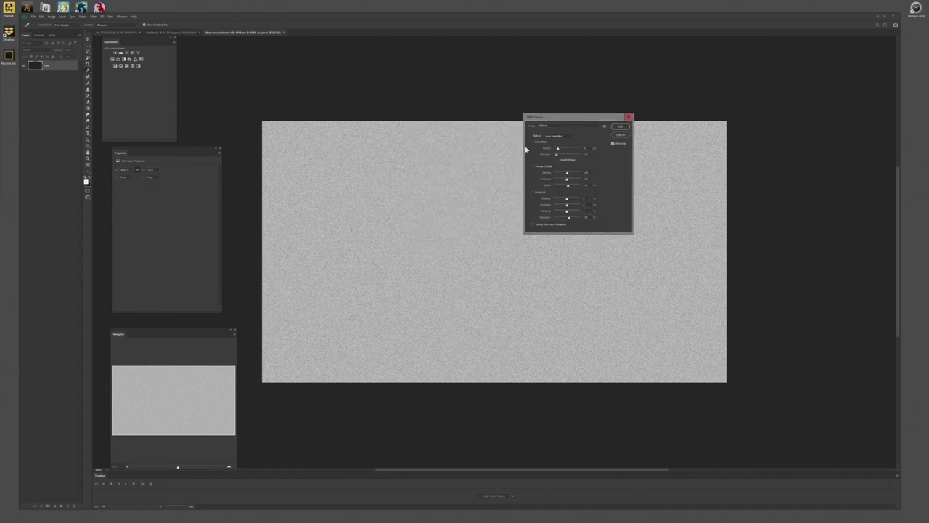
left_click_drag(567, 173, 560, 174)
left_click(618, 127)
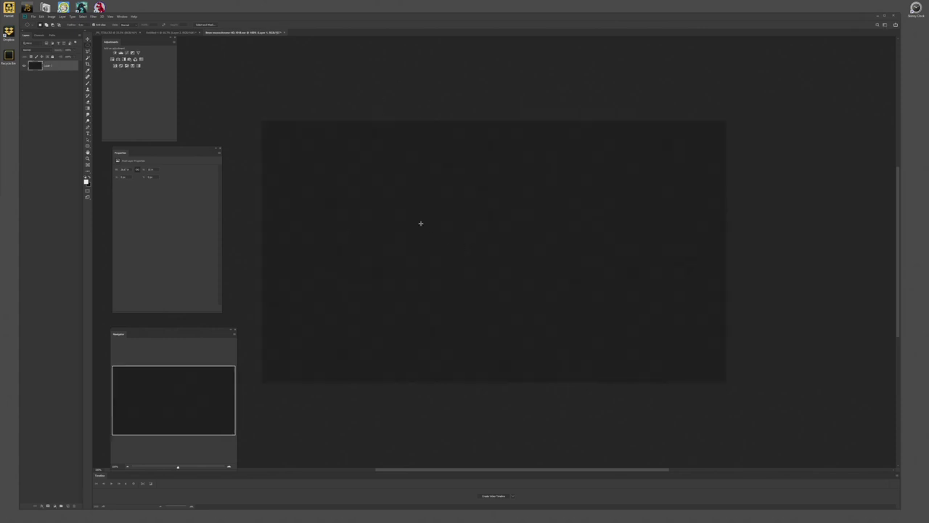
- Brighten the darkened grain with a Curves adjustment by pulling the white point far into the shadows
key("ctrl+m")
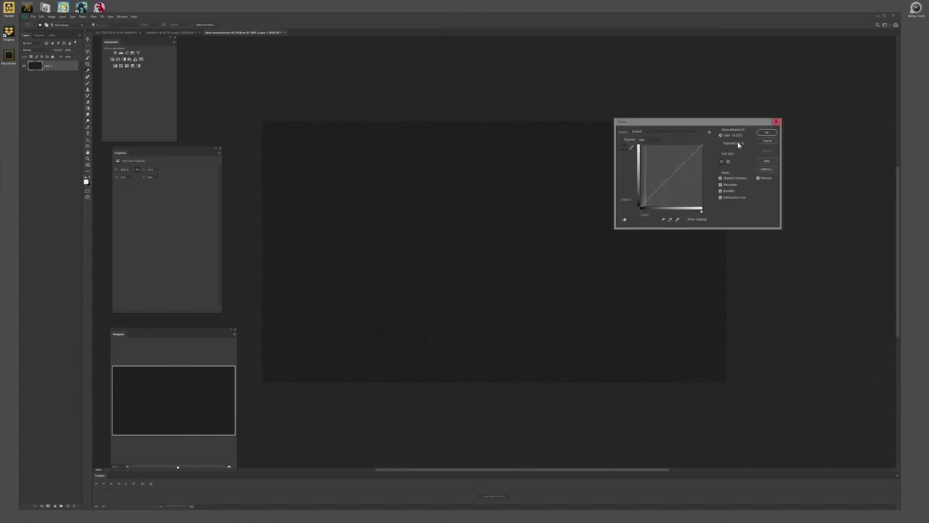
left_click_drag(691, 145, 648, 142)
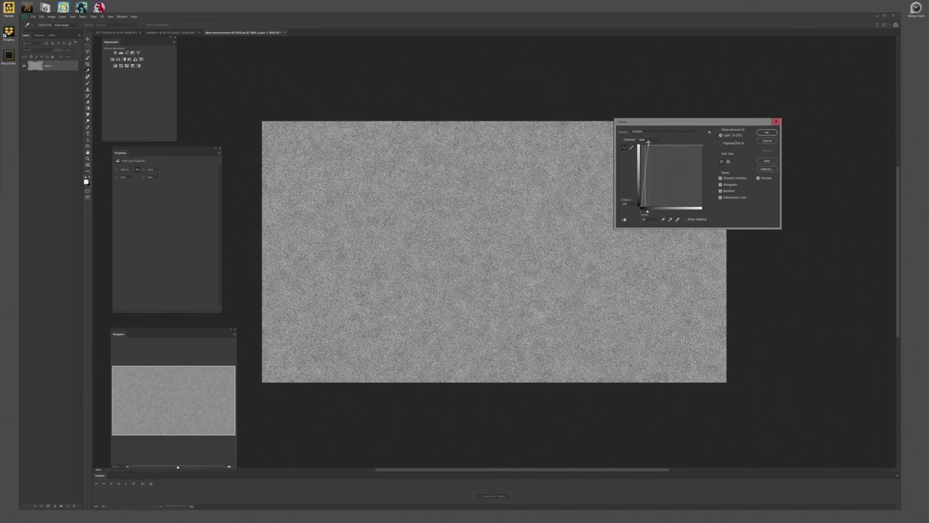
left_click(644, 180)
key("Return")
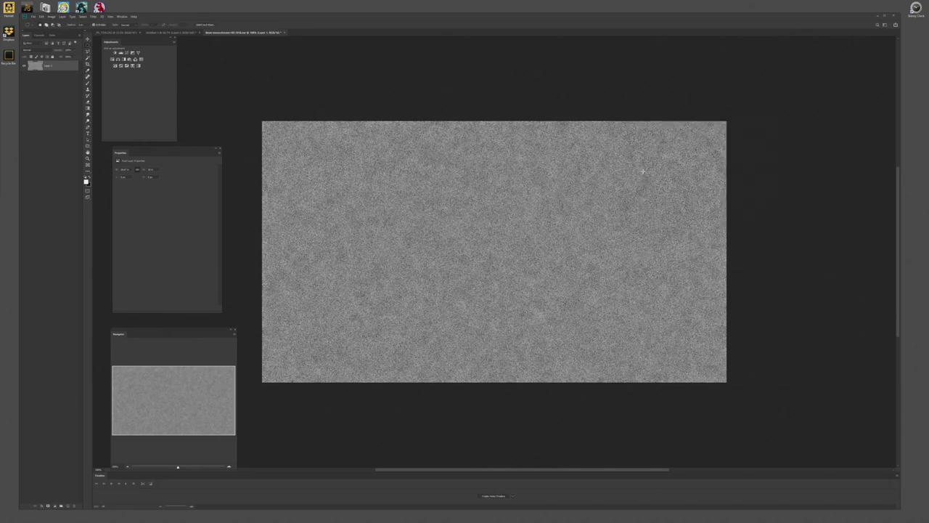
- Paste the grain into the hand-and-diamond composite, align it with the picture's upper-left corner, and inspect the grain up close
key("ctrl+Tab")
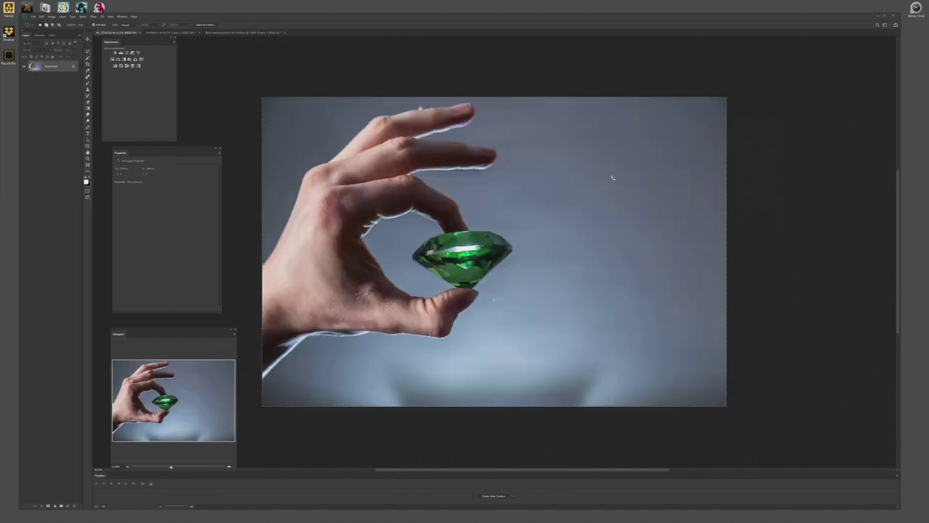
key("ctrl+Tab")
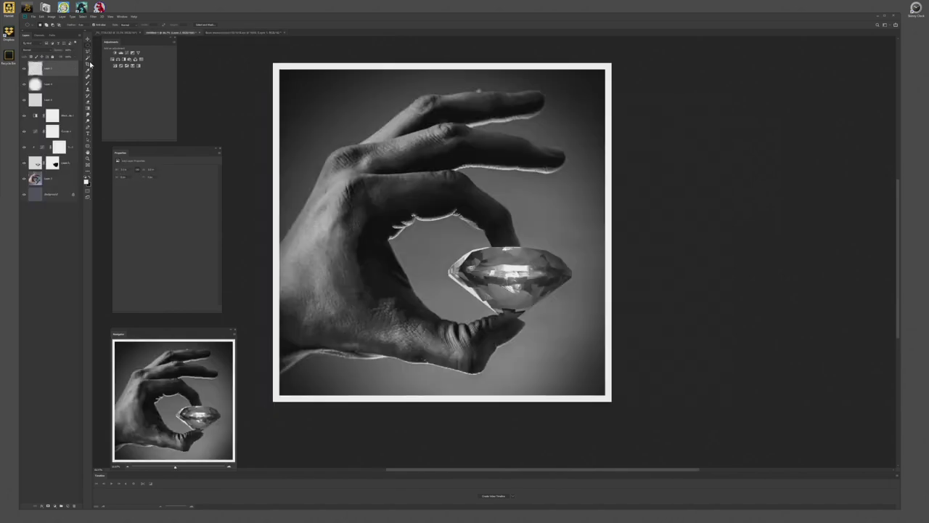
key("ctrl+v")
left_click_drag(359, 206, 345, 128)
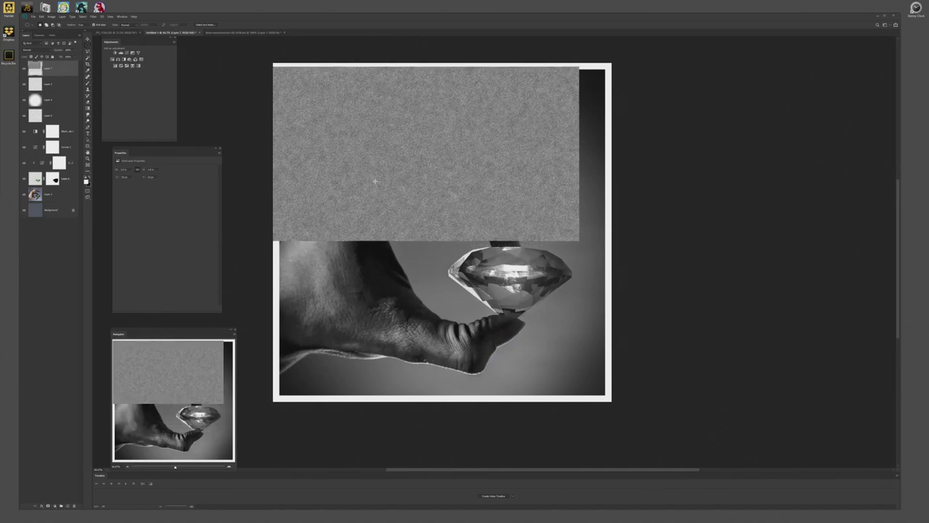
key("ctrl+plus")
key("ctrl+plus")
key("ctrl+plus")
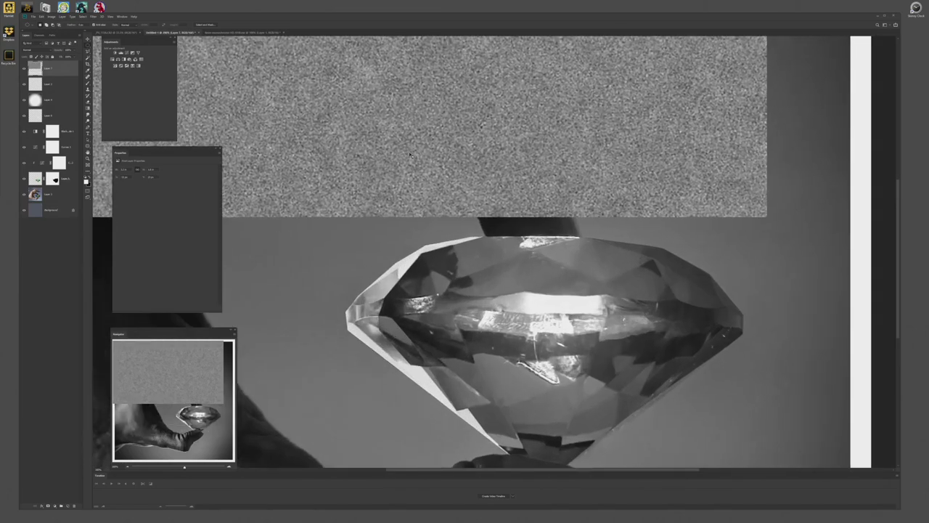
key("ctrl+minus")
key("ctrl+minus")
scroll(410, 155, "down", 2)
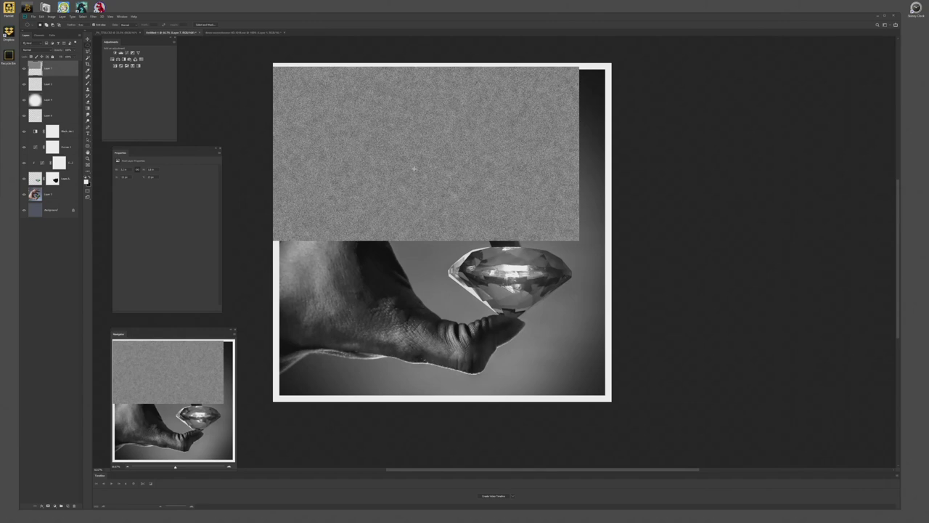
- Undo the grain paste in the composite, and undo the Curves adjustment and bit depth conversion in the grain document
key("ctrl+z")
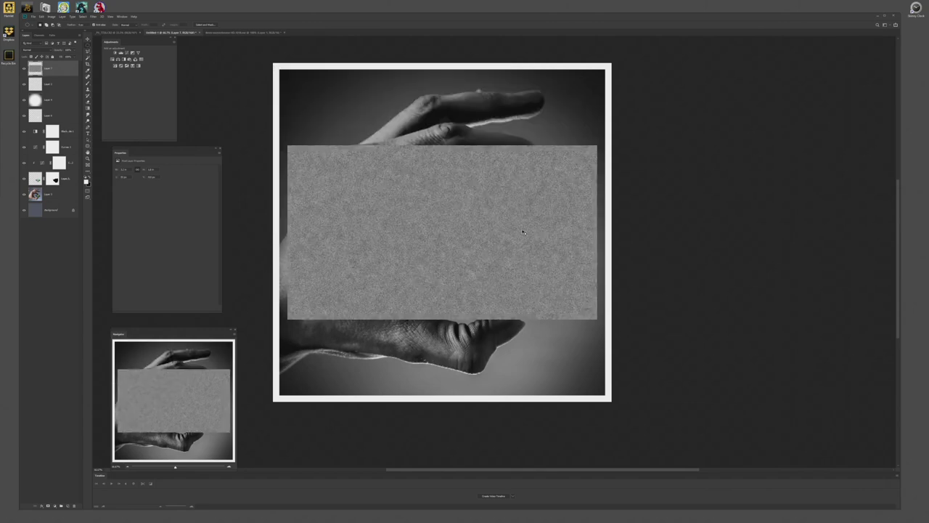
key("ctrl+alt+z")
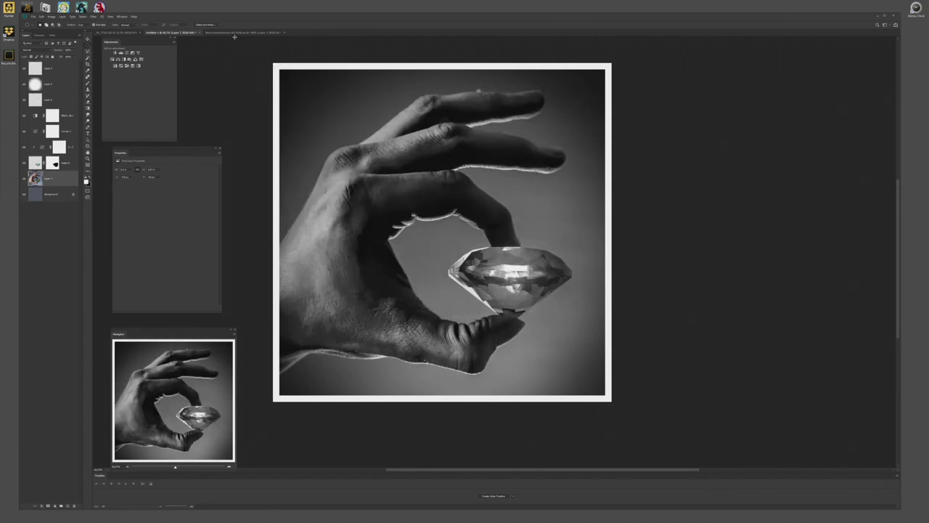
left_click(235, 33)
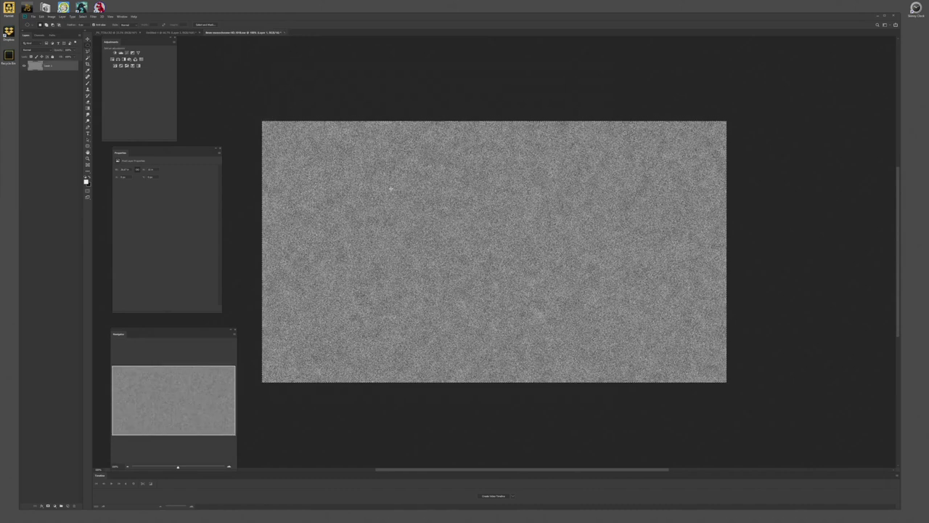
key("ctrl+z")
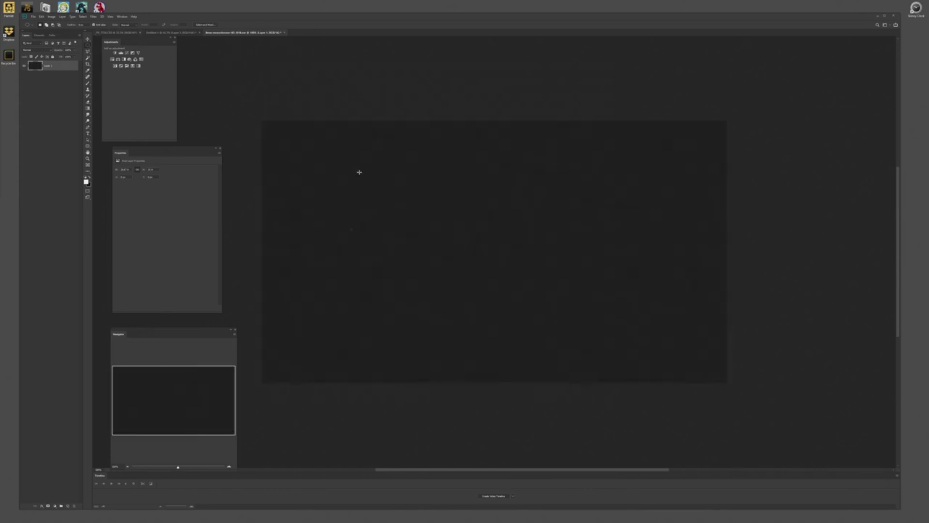
key("ctrl+z")
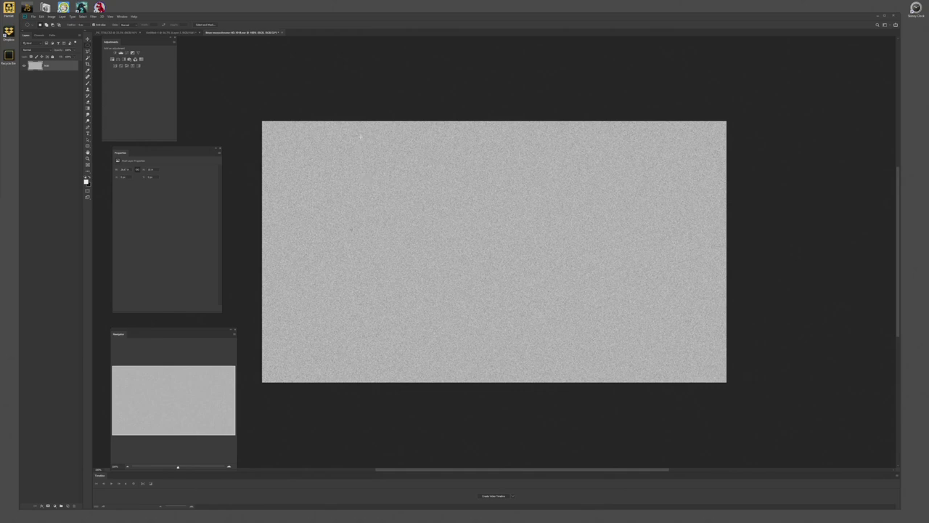
- Reduce the grain document's bit depth again with its layers merged, accepting the HDR Toning conversion
key("ctrl+w")
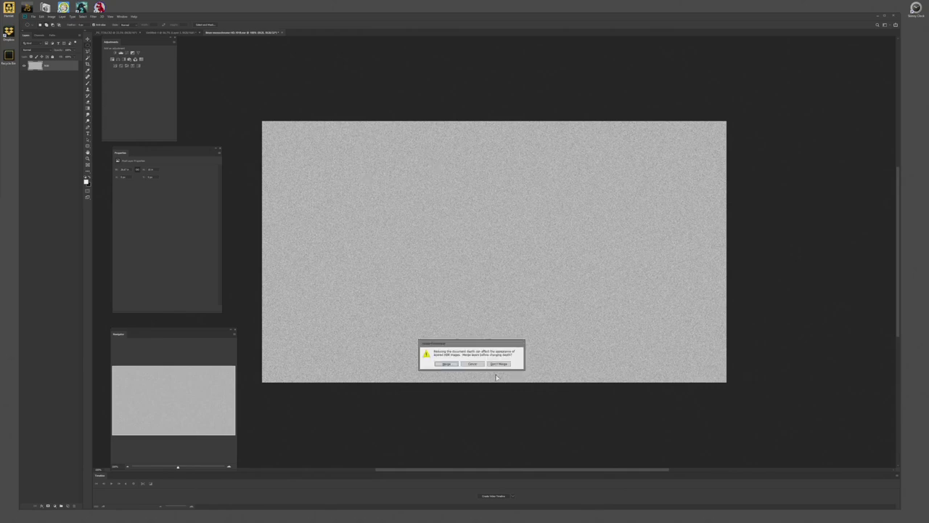
left_click(451, 362)
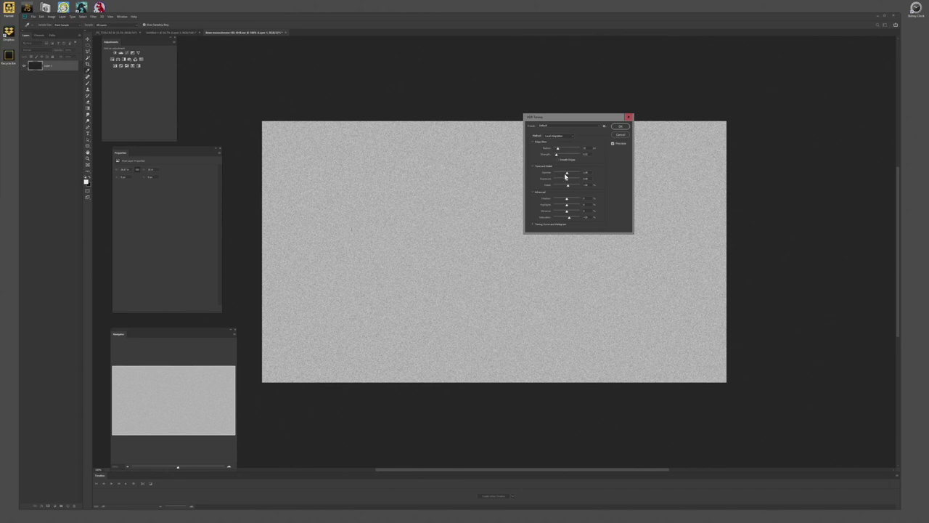
left_click(624, 127)
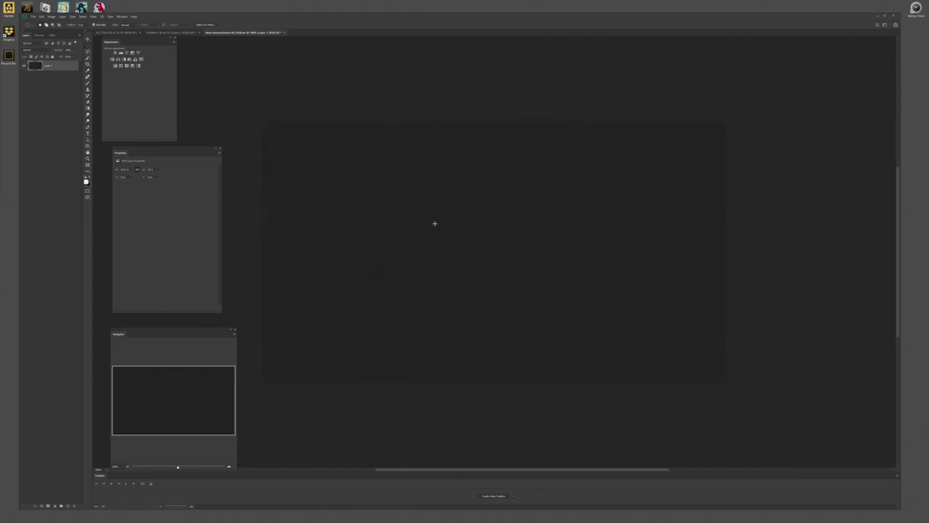
- Brighten the dark grain image with Levels by lowering the white input level, and check the grain up close
key("ctrl+l")
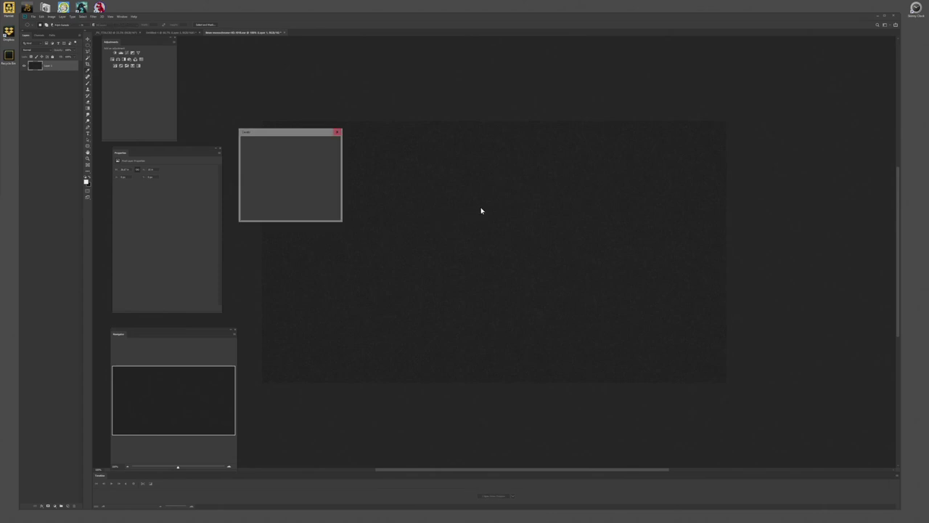
left_click_drag(307, 188, 256, 188)
key("Return")
key("ctrl+plus")
key("ctrl+plus")
key("ctrl+plus")
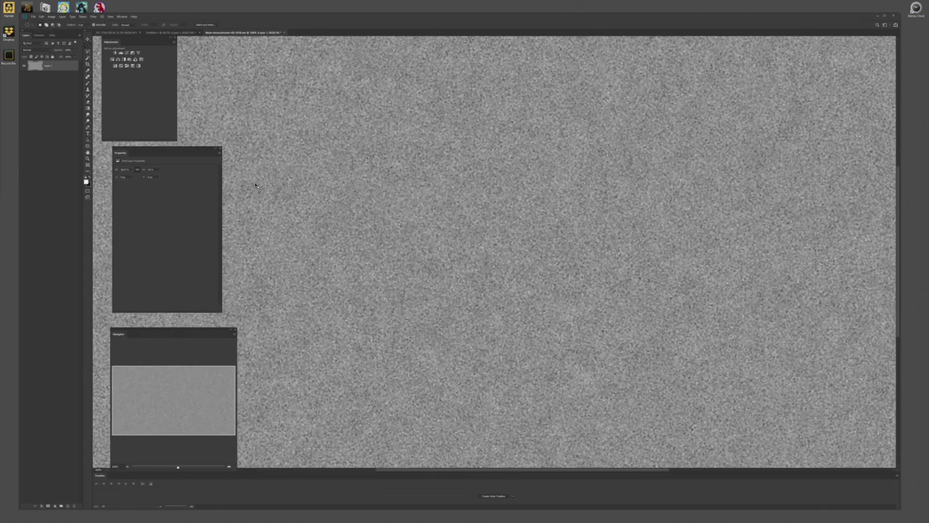
key("ctrl+minus")
key("ctrl+minus")
key("ctrl+minus")
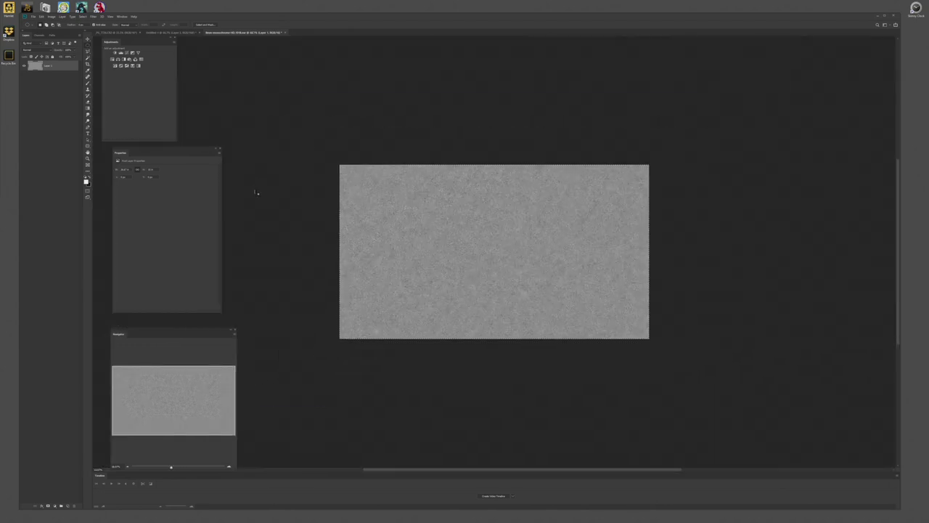
- Paste the grain into the hand-and-diamond composite as a layer directly above the vignette and below the white frame
key("ctrl+Tab")
key("ctrl+Tab")
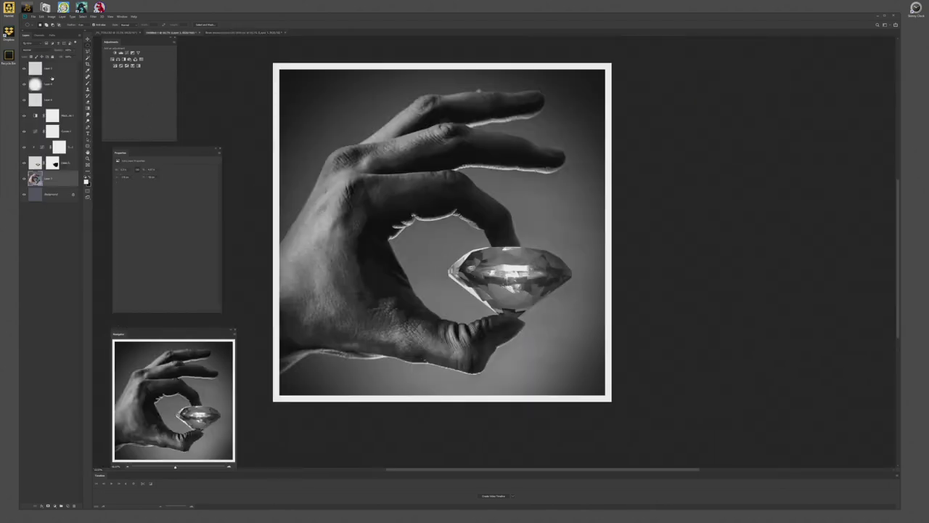
left_click(48, 90)
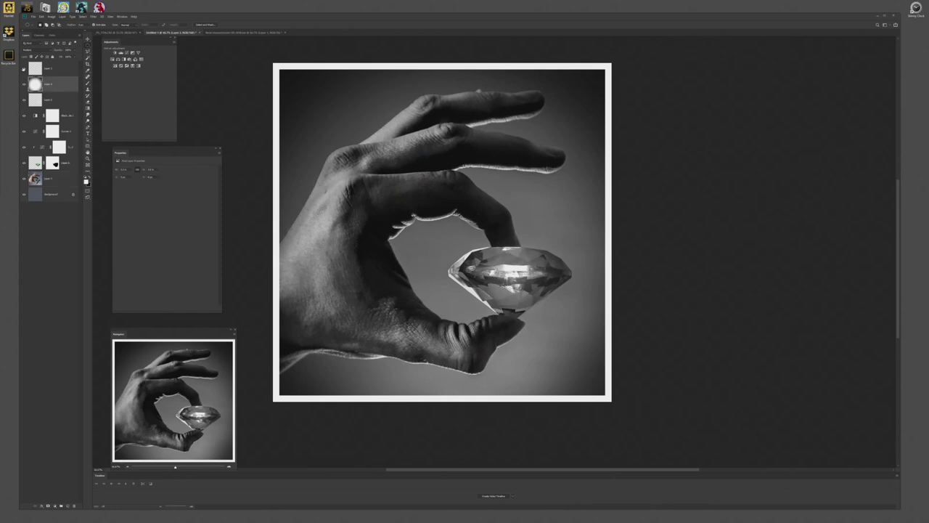
left_click(24, 69)
left_click(23, 69)
key("ctrl+v")
- Move the grain layer to the picture's upper-left corner and scale it up to cover the whole picture inside the frame
left_click_drag(354, 204, 346, 127)
key("ctrl+z")
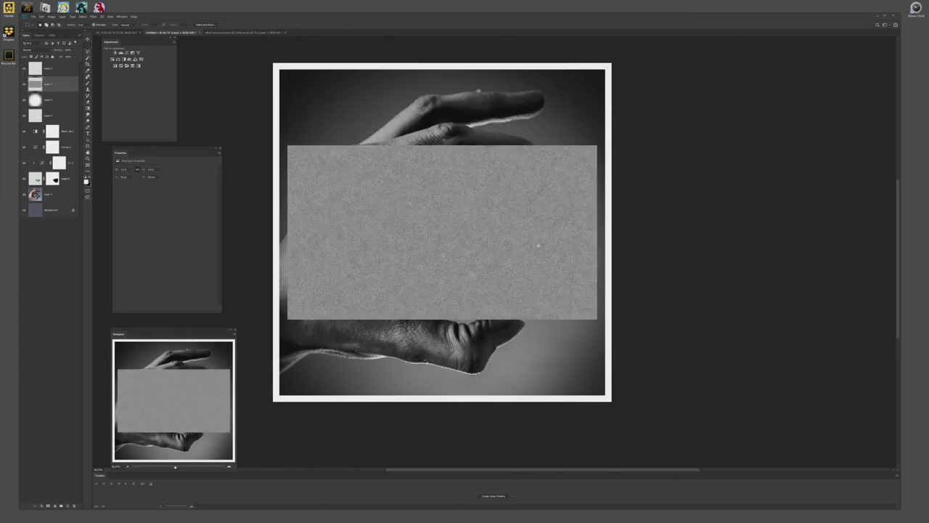
left_click_drag(411, 260, 359, 145)
key("ctrl+t")
left_click_drag(562, 222, 850, 438)
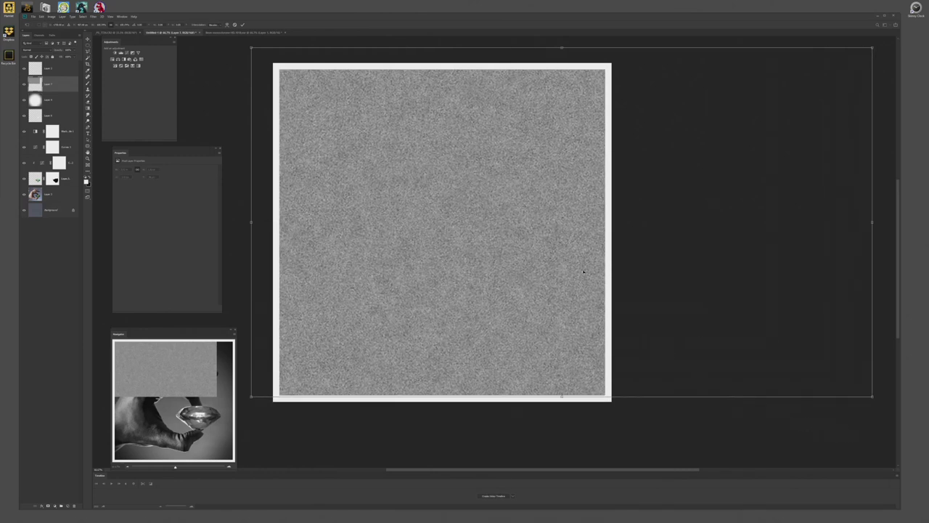
key("Return")
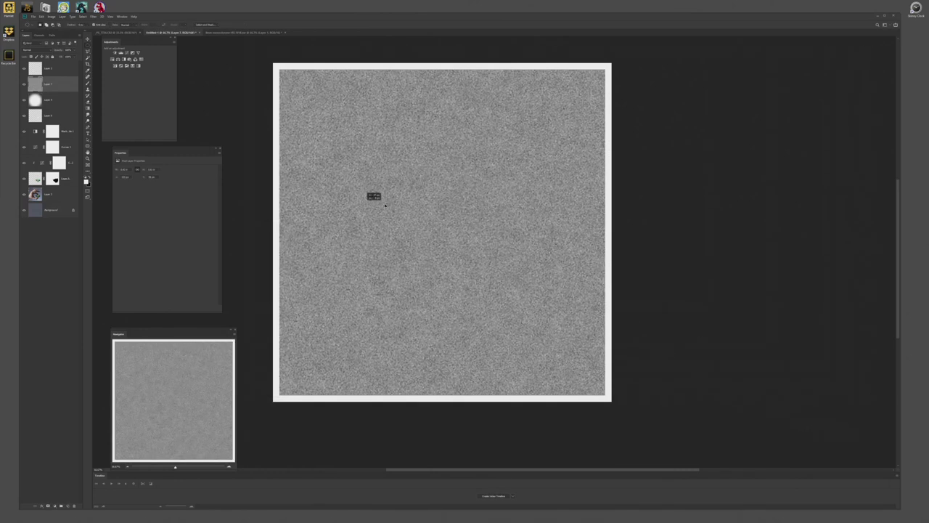
- Apply the Sharpen filter to the enlarged grain layer and examine its texture at different magnifications
key("ctrl+plus")
key("ctrl+plus")
key("ctrl+plus")
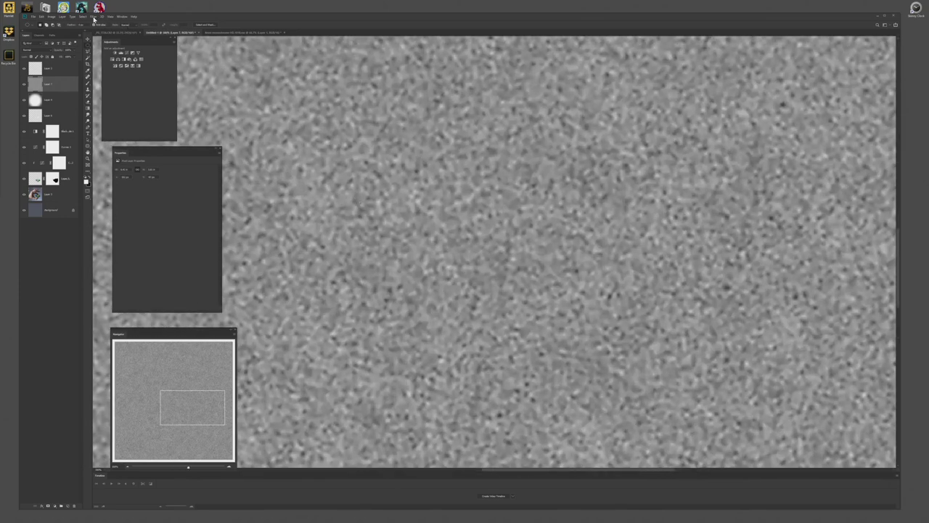
left_click(93, 17)
mouse_move(114, 97)
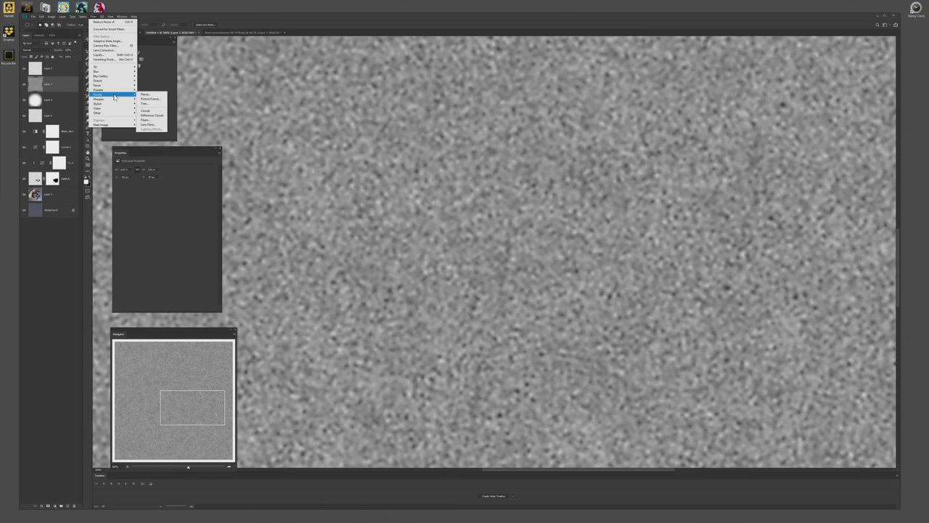
left_click(151, 103)
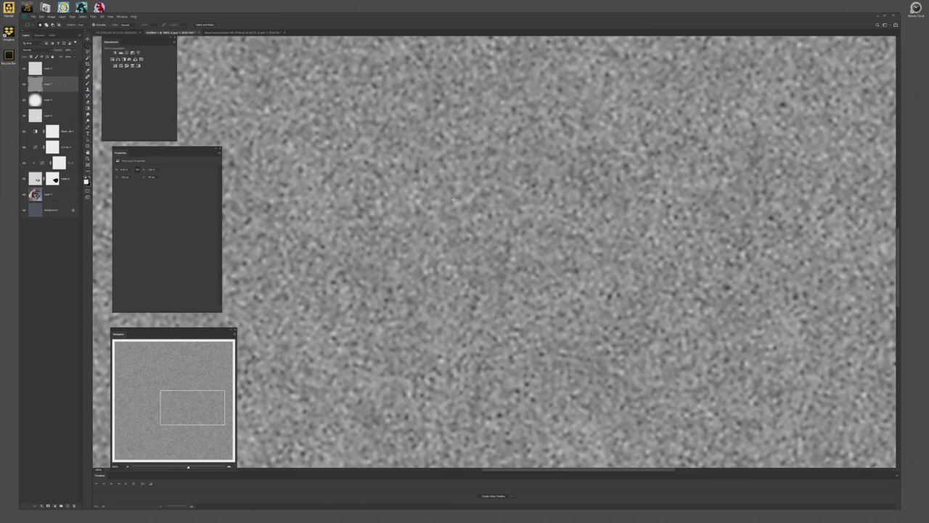
key("ctrl+minus")
key("ctrl+minus")
key("ctrl+minus")
key("ctrl+minus")
key("ctrl+minus")
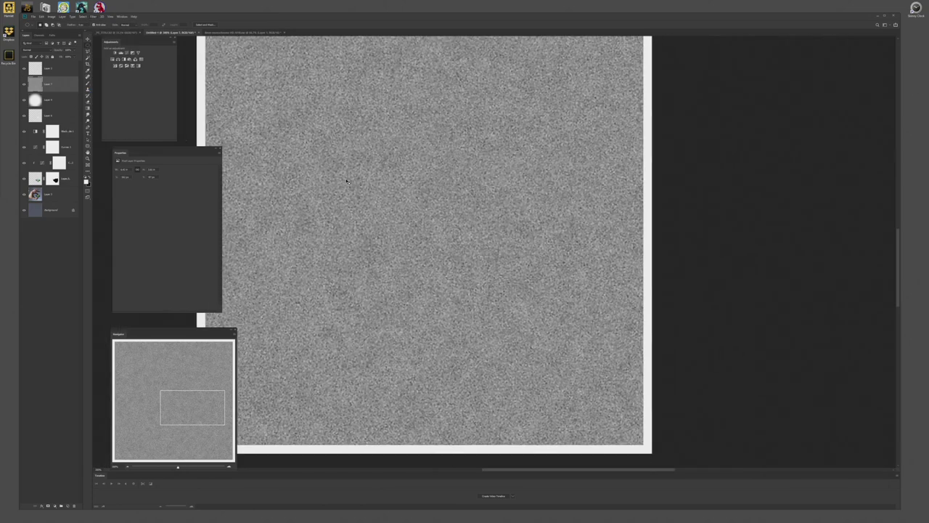
key("ctrl+plus")
key("ctrl+plus")
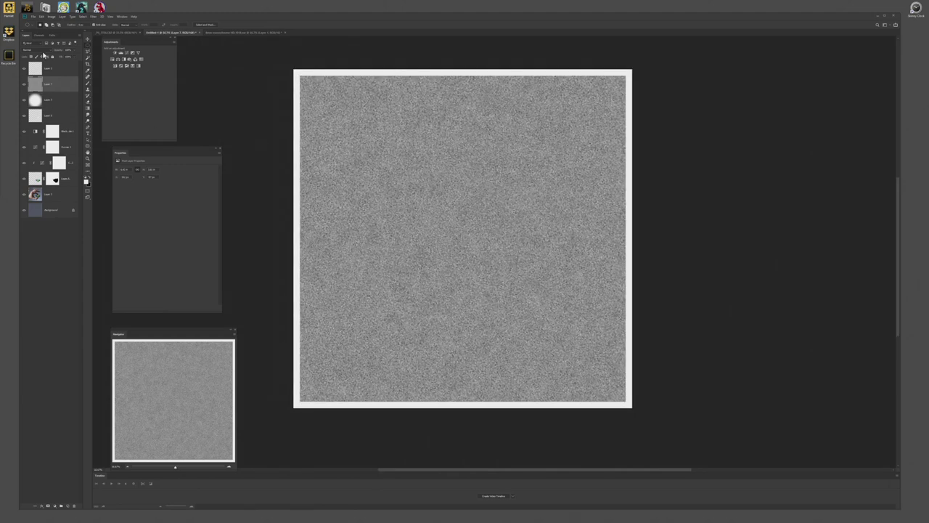
- Darken the grain layer slightly with Levels by shifting its midtone input level
key("ctrl+l")
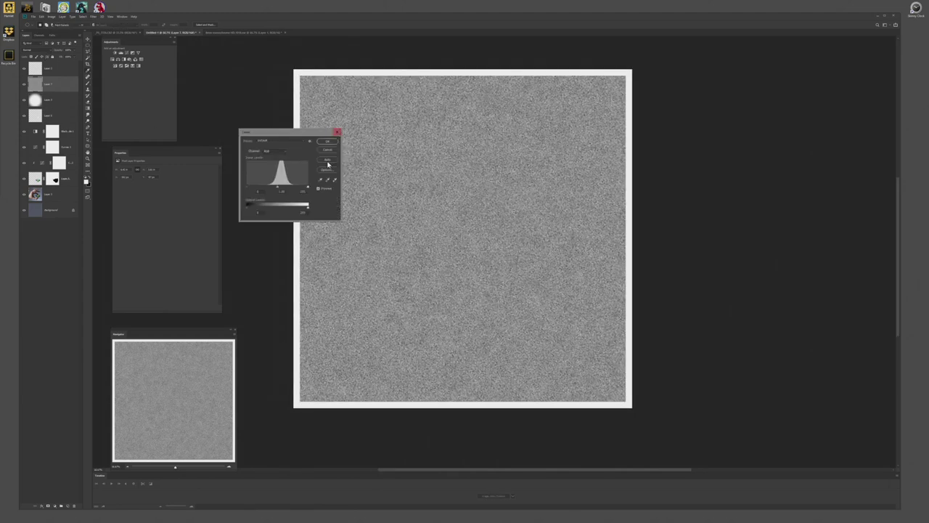
left_click_drag(268, 135, 423, 146)
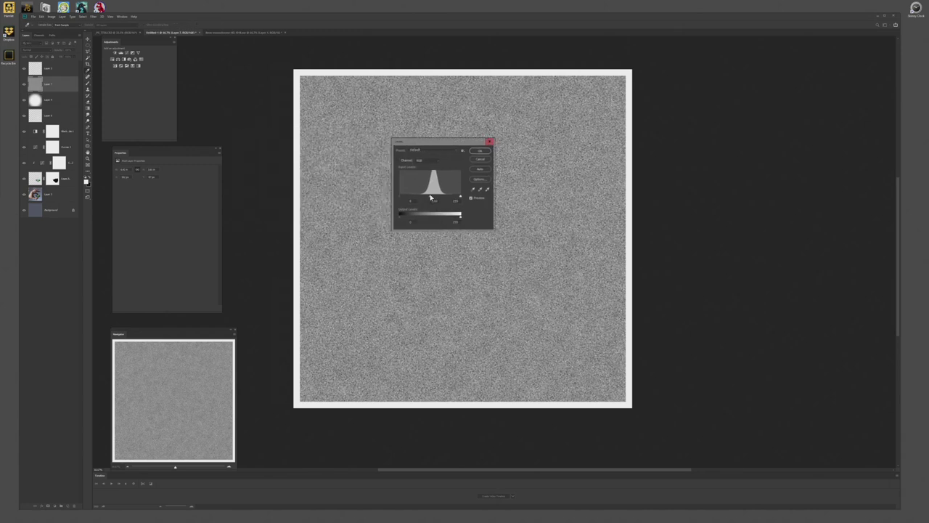
left_click_drag(429, 194, 433, 195)
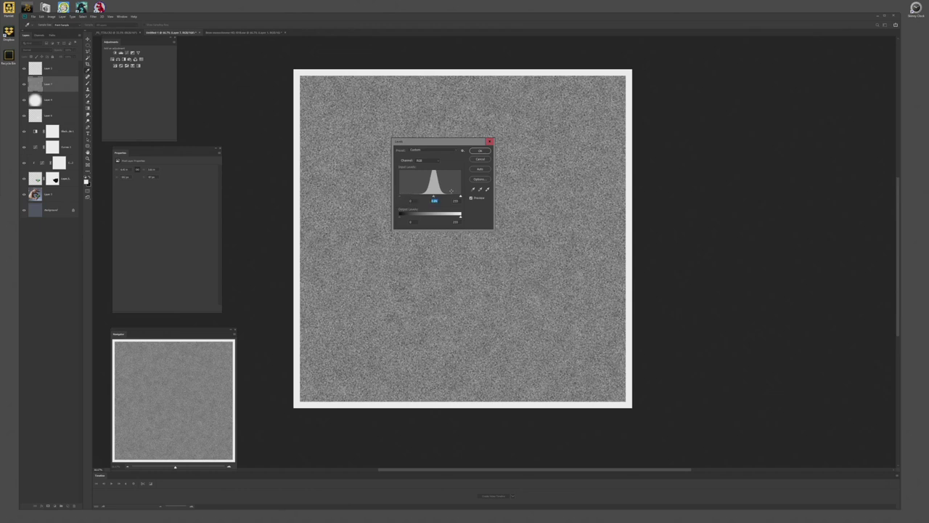
left_click(400, 217)
left_click(434, 199)
key("Return")
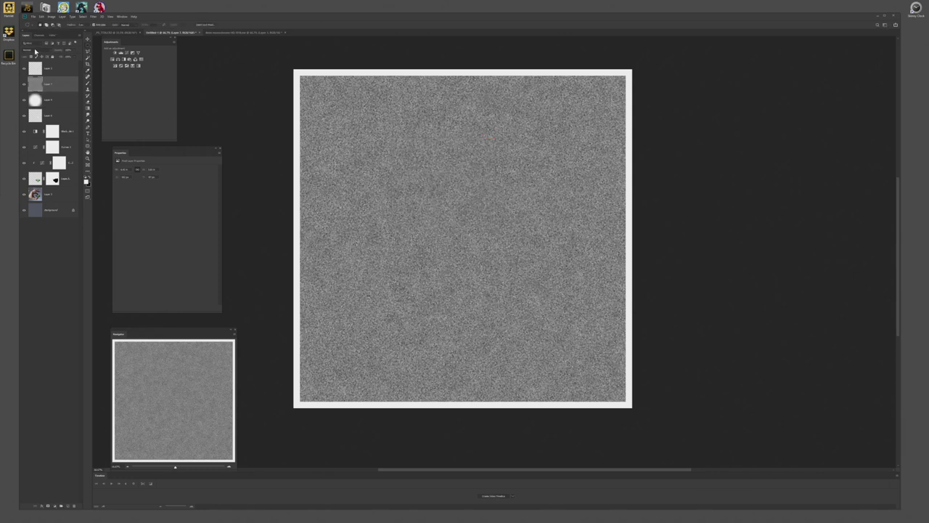
- Set the grain layer's blend mode to Overlay and lower its opacity to soften the grain over the picture
left_click(34, 50)
left_click(41, 112)
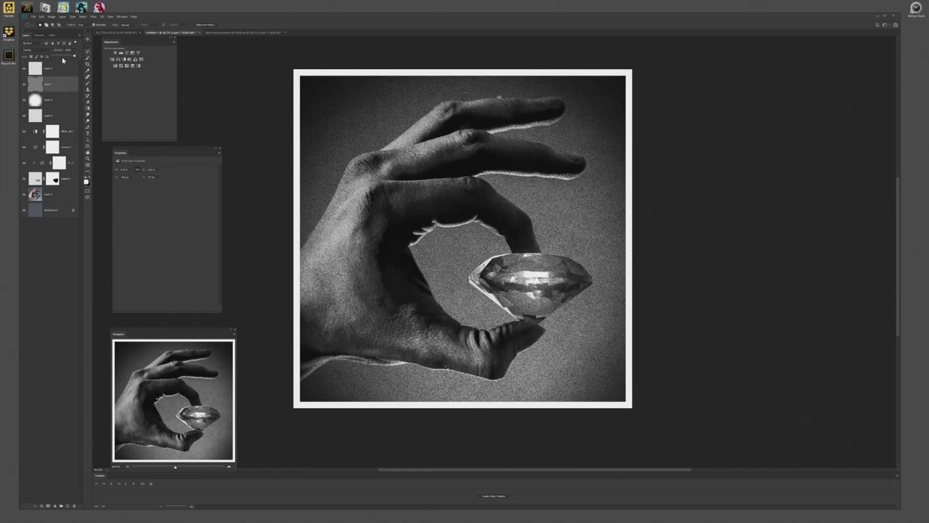
left_click_drag(57, 59, 66, 60)
left_click(446, 216)
- Examine the grain over the hand, background and diamond both close up and with the whole picture in view
key("ctrl+minus")
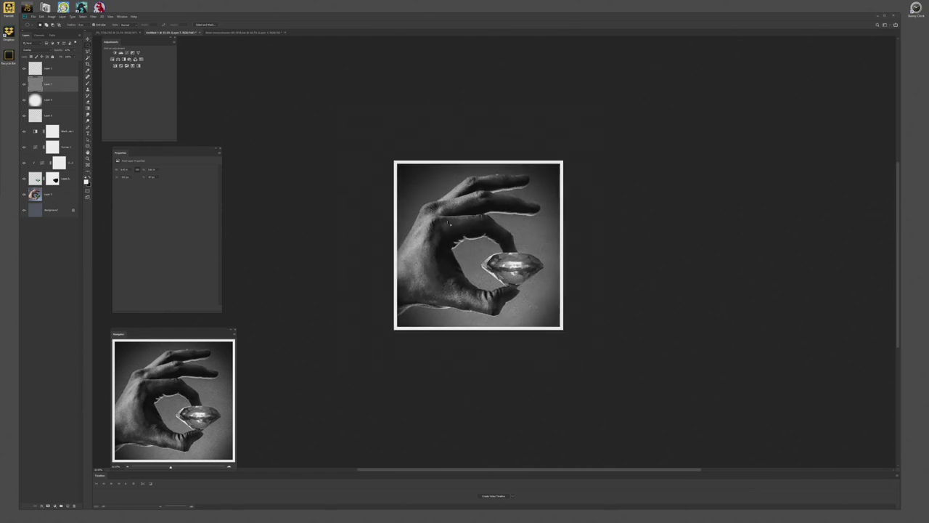
key("ctrl+plus")
key("ctrl+plus")
key("ctrl+plus")
key("ctrl+plus")
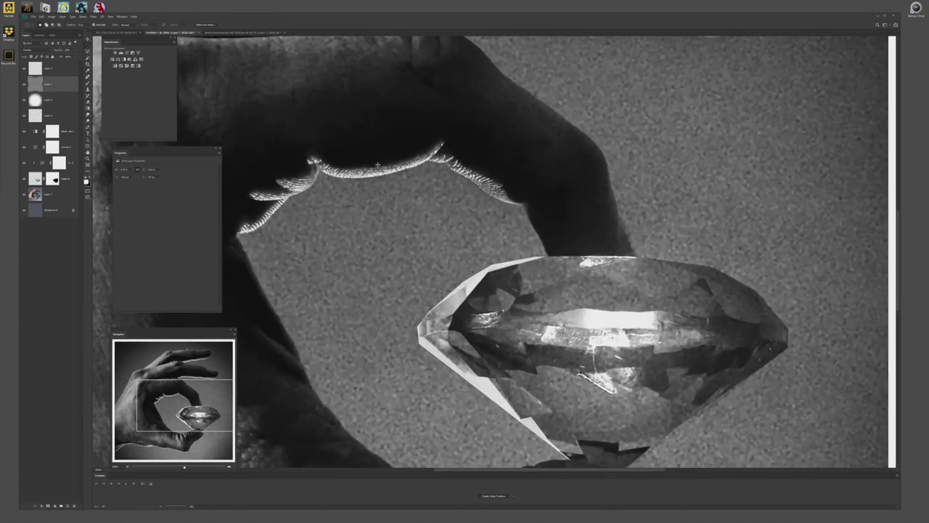
left_click_drag(377, 166, 483, 238)
scroll(466, 251, "up", 4)
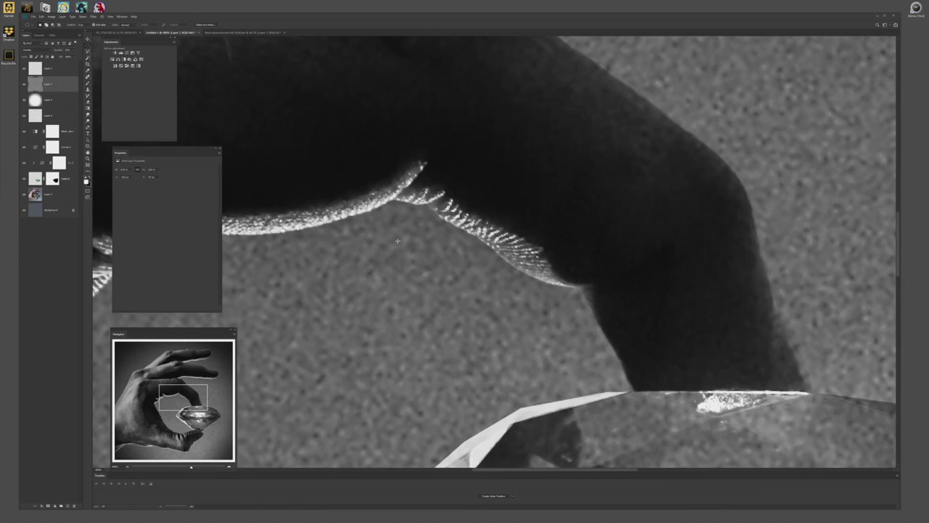
scroll(469, 232, "down", 8)
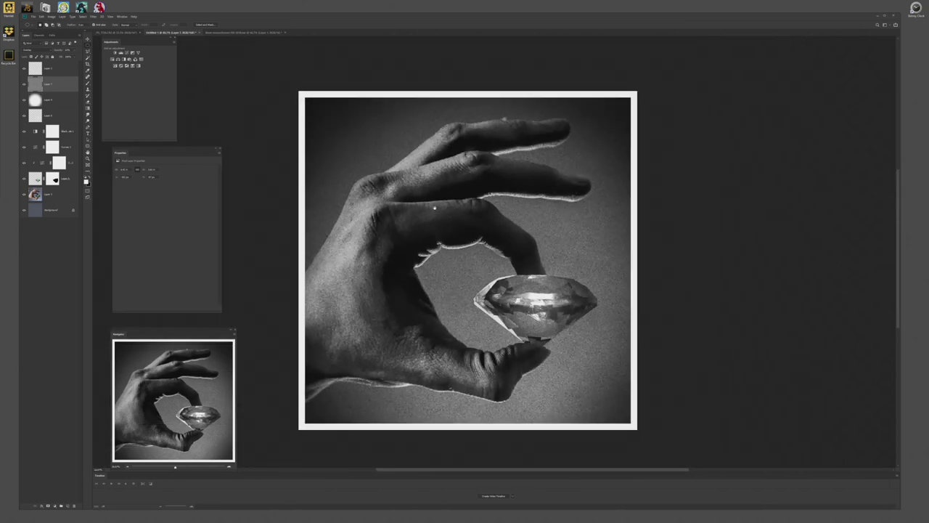
left_click_drag(434, 208, 382, 249)
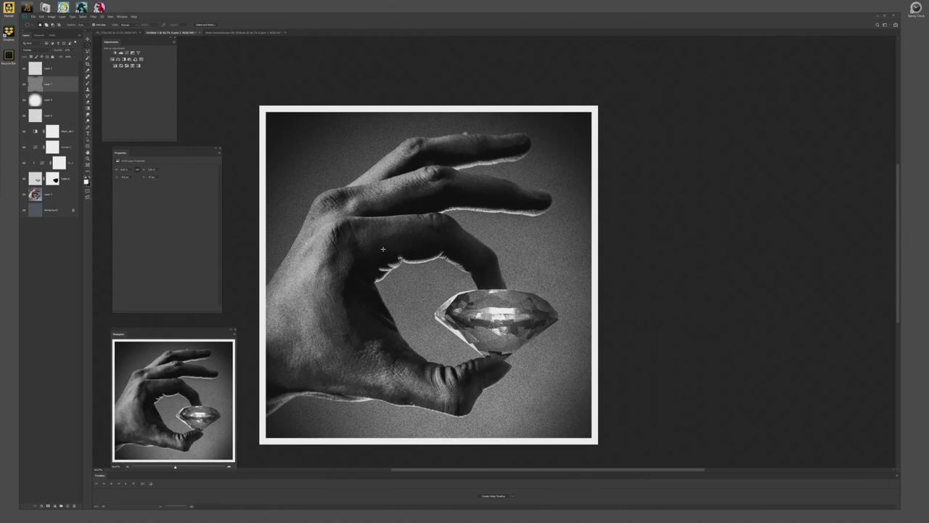
left_click_drag(370, 202, 385, 179)
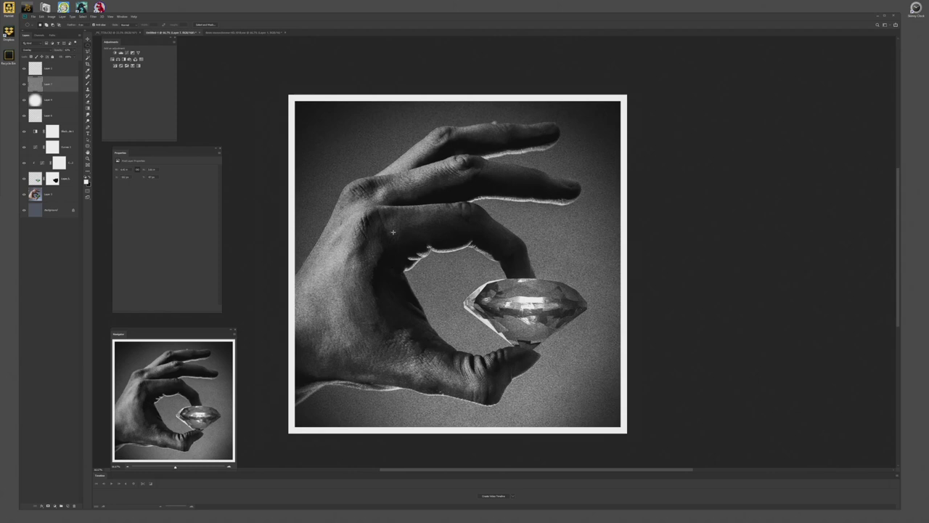
- Save the composite to the Desktop as a Photoshop file named photo-for-noir-6-01, keeping the Maximize Compatibility option
key("ctrl+shift+s")
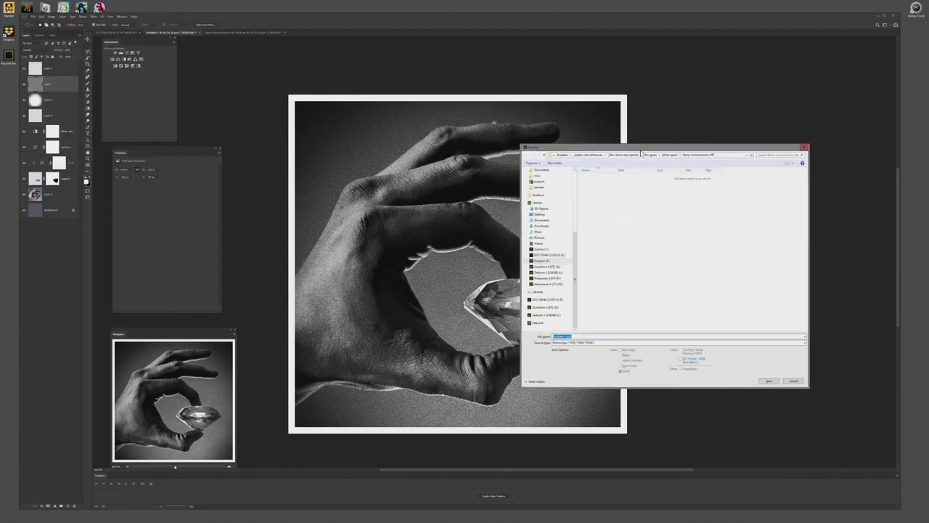
left_click(539, 214)
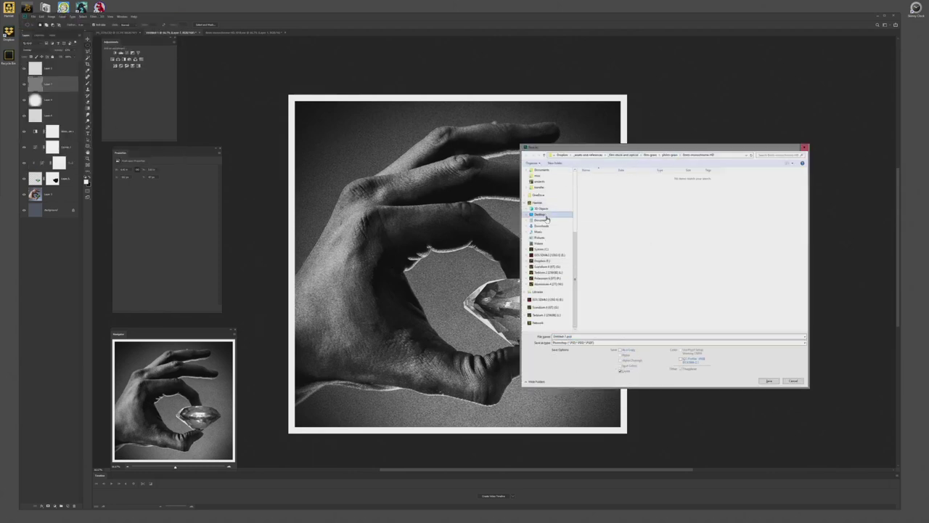
left_click(577, 336)
type("photo-for-noir-6-01")
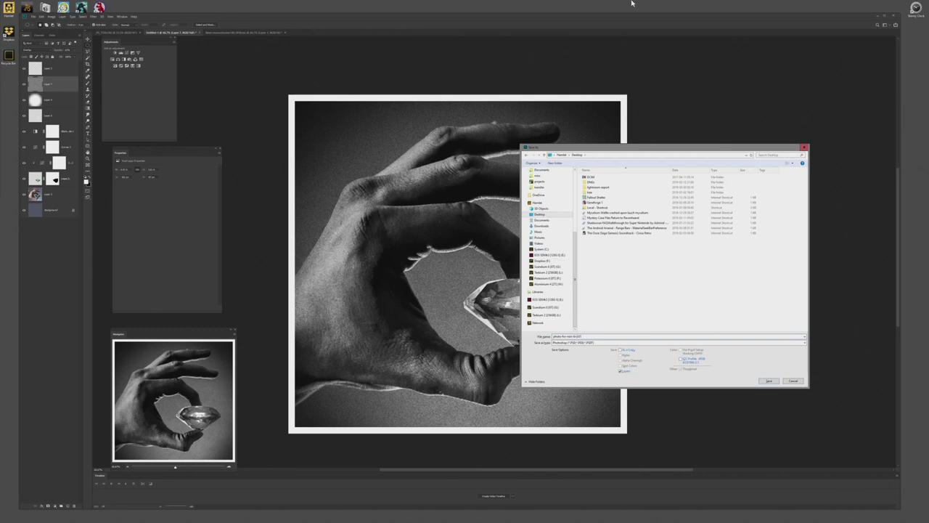
key("Return")
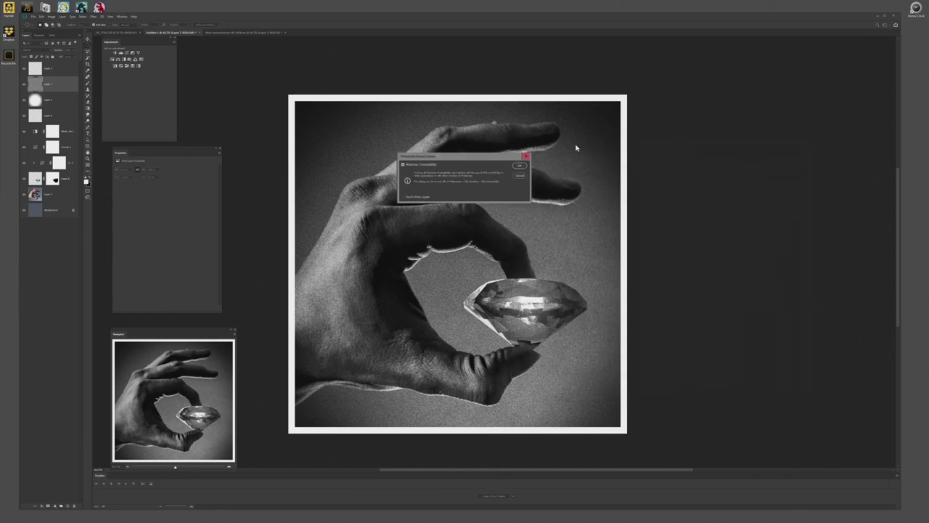
left_click(519, 166)
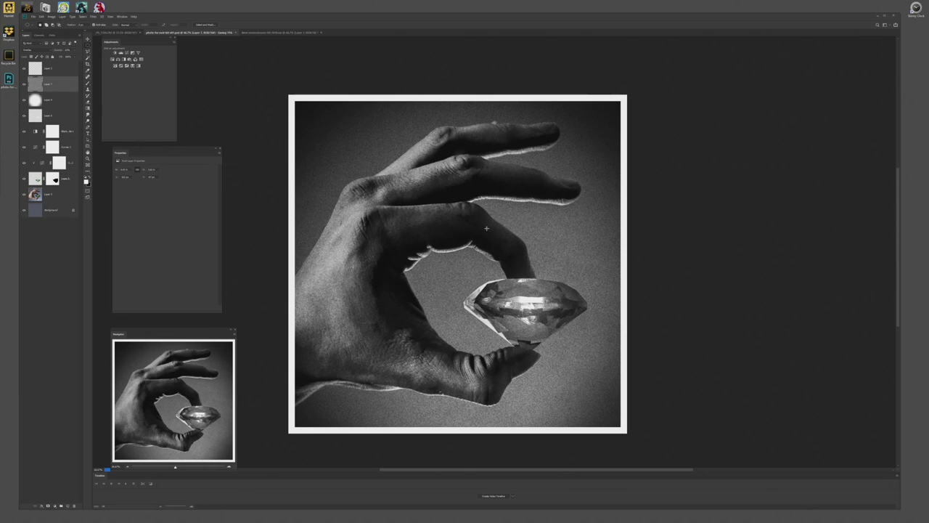
- View the finished picture at a small size and quit Photoshop without saving the other open images
left_click_drag(455, 218, 462, 197)
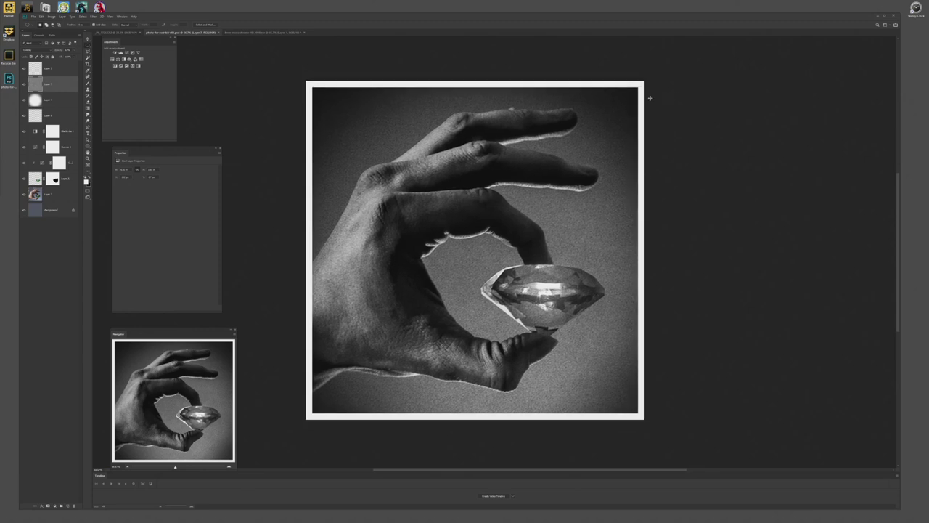
scroll(650, 98, "down", 10)
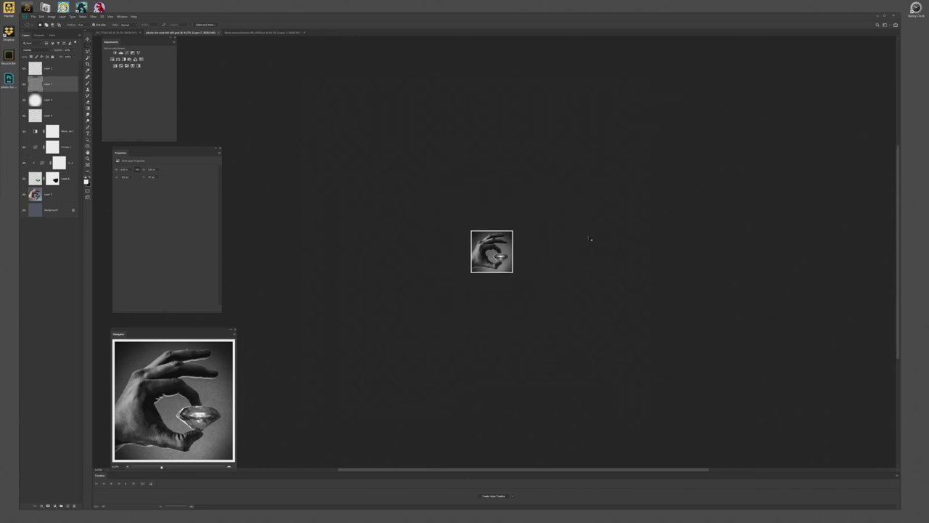
scroll(590, 238, "up", 2)
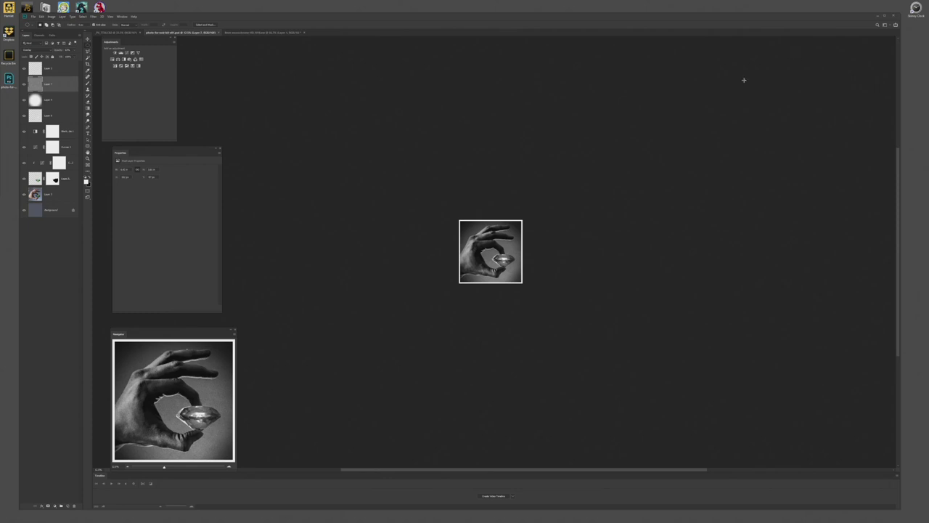
left_click(892, 15)
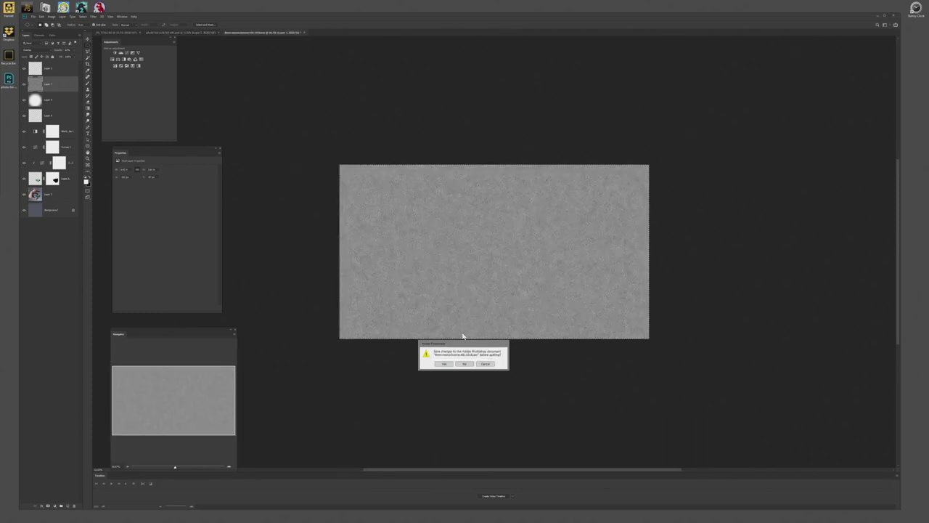
left_click(463, 364)
left_click(463, 364)
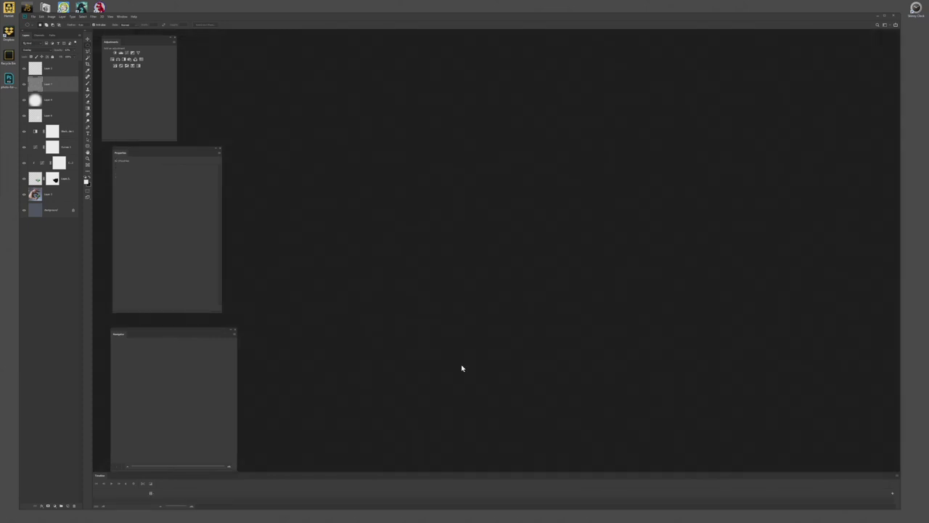
left_click(570, 218)
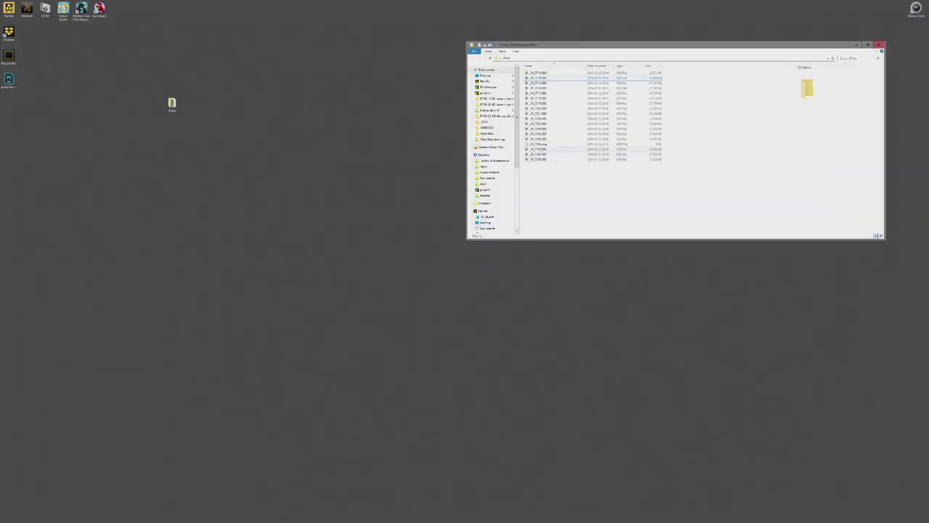
- Place the saved Photoshop file and the raw photo folder side by side on the desktop
left_click_drag(10, 81, 100, 90)
left_click_drag(174, 103, 124, 83)
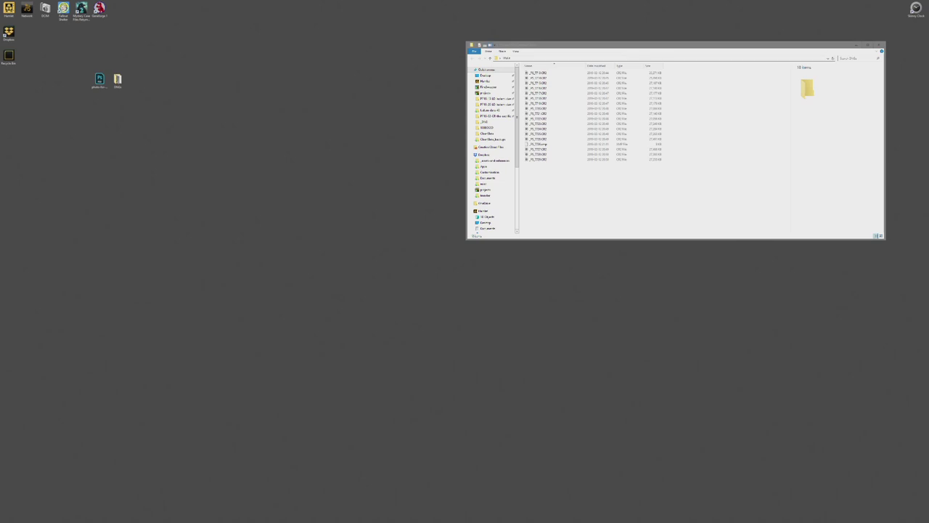
- Bring the live chat window onto this screen to read its messages, and move it back off the screen
left_click_drag(928, 34, 737, 70)
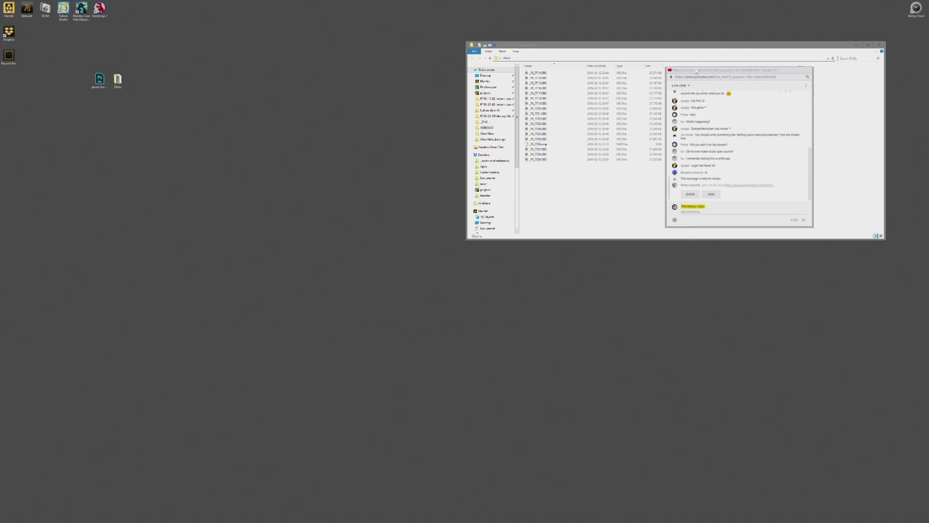
left_click_drag(703, 75, 928, 80)
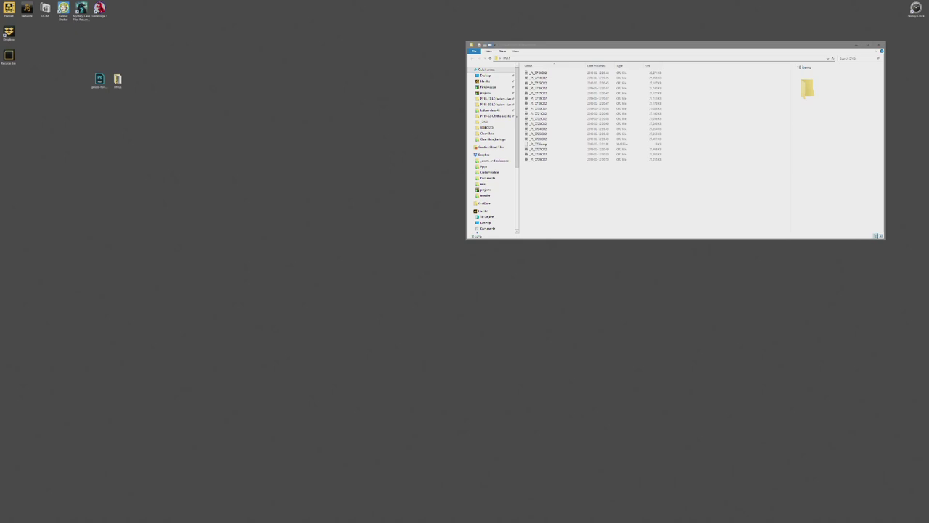
- Switch to the SCULLY text editor, widen its window and place the cursor in the last line of the schedule
key("alt+Tab")
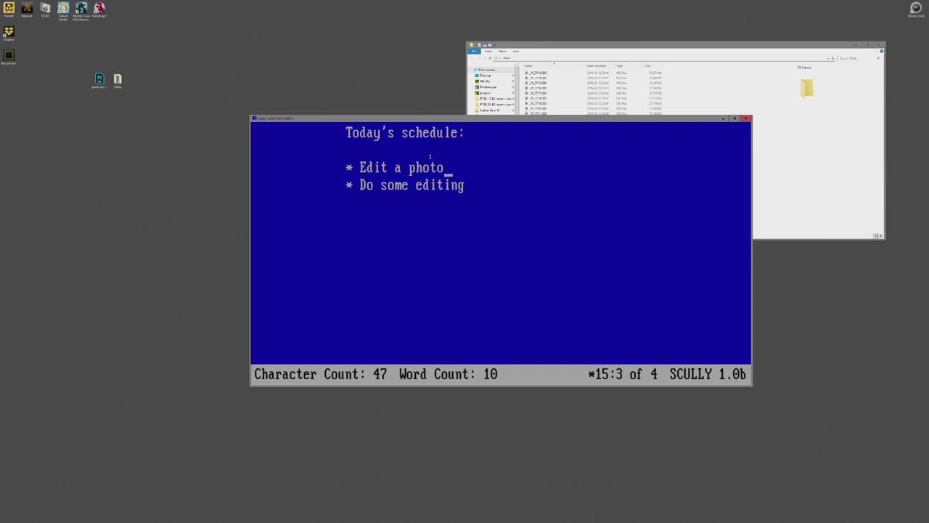
key("ctrl+Left")
left_click_drag(246, 114, 189, 118)
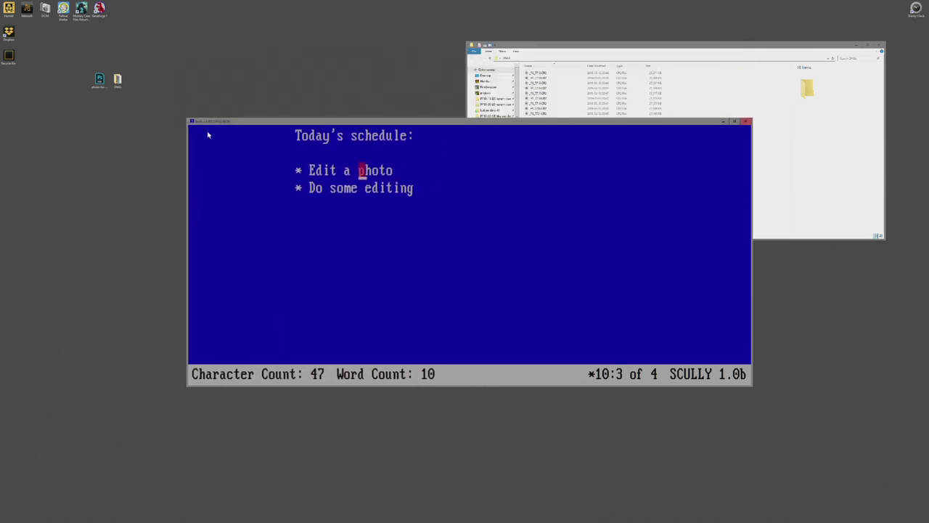
left_click(463, 195)
- Reduce the editor font size until the whole help dialog fits, and read its list of shortcuts
key("F1")
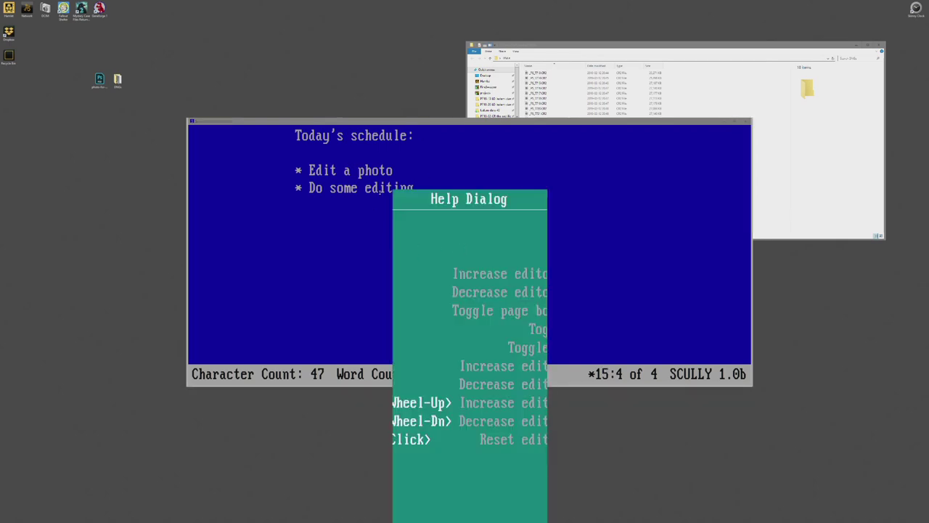
key("Escape")
scroll(421, 281, "down", 5)
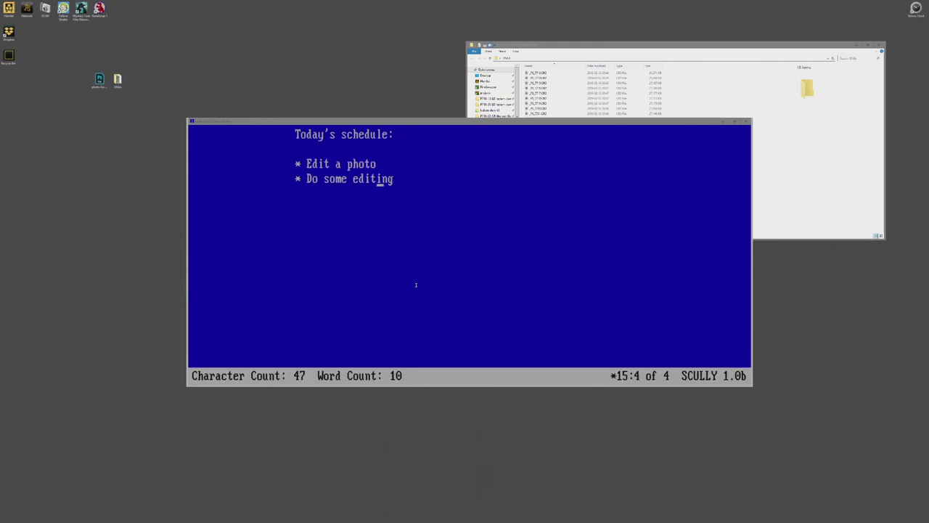
key("F1")
key("Escape")
scroll(436, 271, "down", 4)
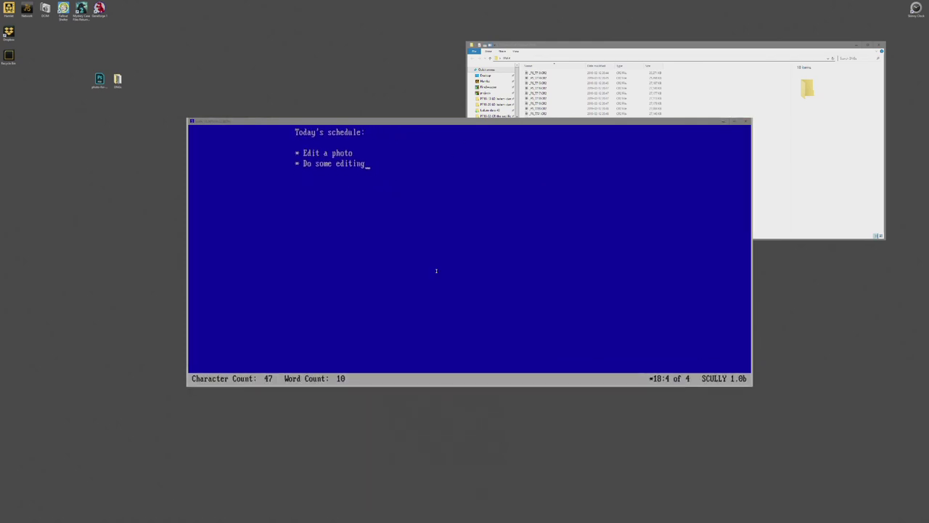
key("F1")
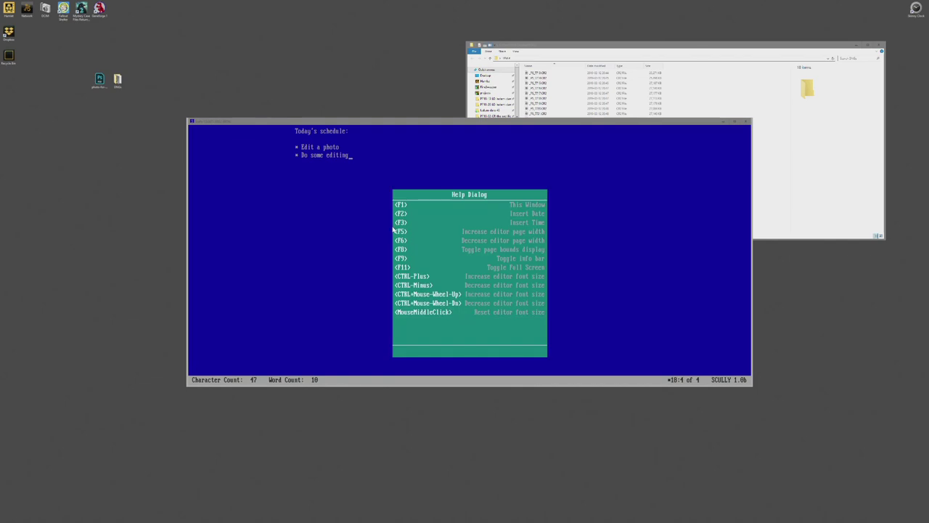
key("Escape")
- Enlarge the editor font to a readable size and move the editor window slightly up and to the left
scroll(356, 290, "up", 3)
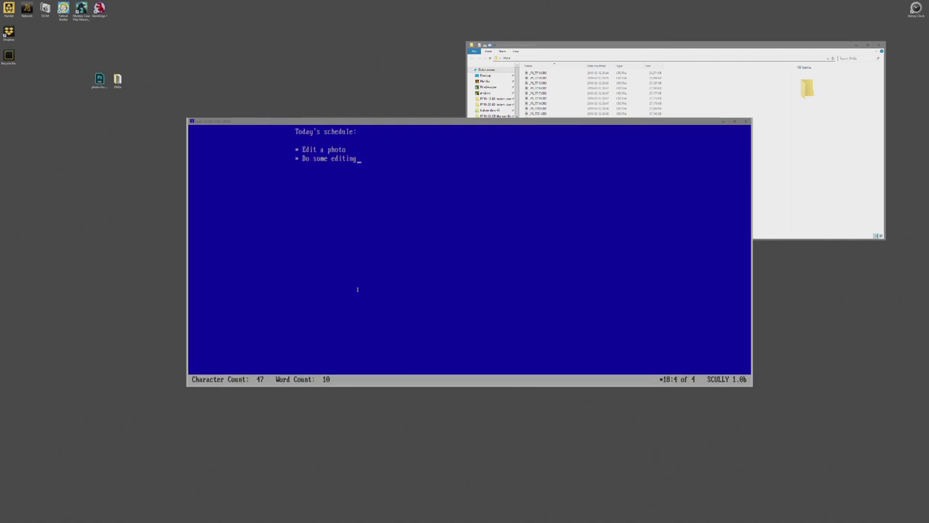
scroll(348, 244, "up", 2)
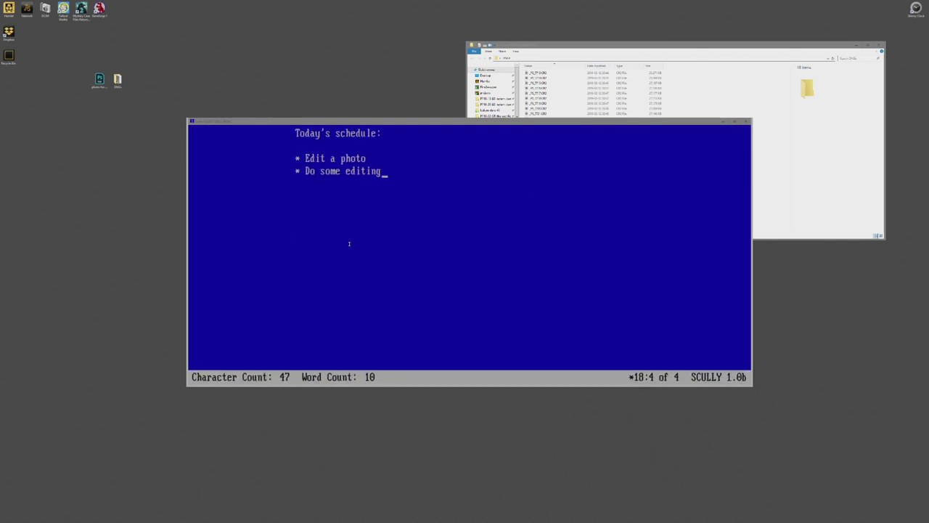
scroll(348, 244, "up", 2)
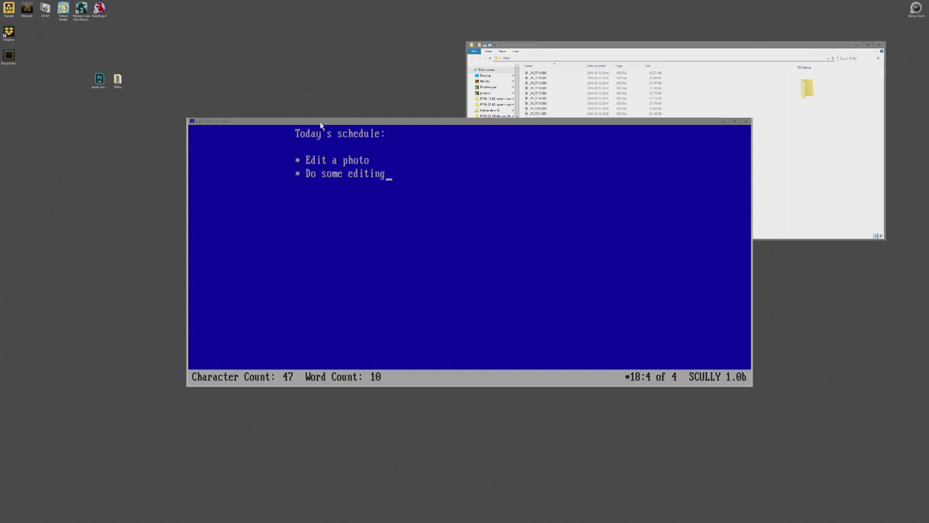
left_click_drag(320, 123, 302, 116)
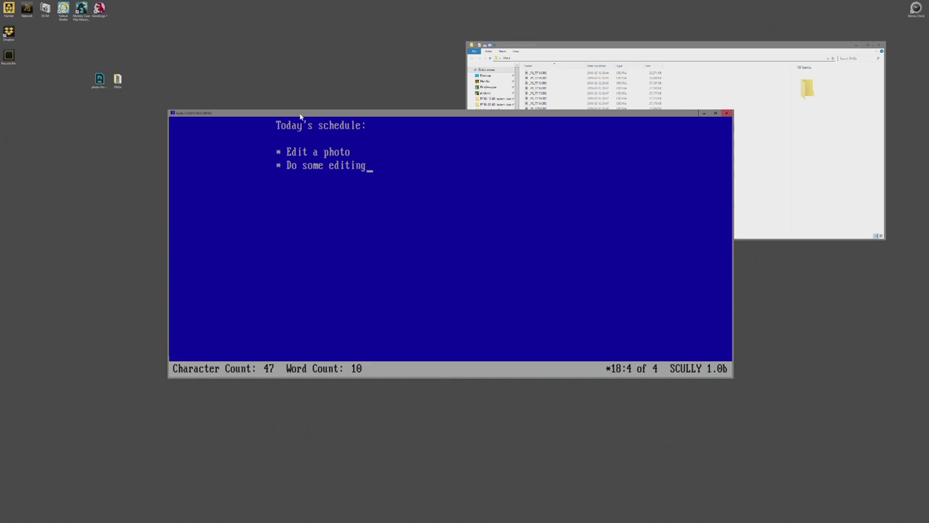
- Minimize the text editor, switch to Premiere Pro and open the most recent project, the Ludum Dare 42 edit, slightly widening its project panel
left_click(704, 113)
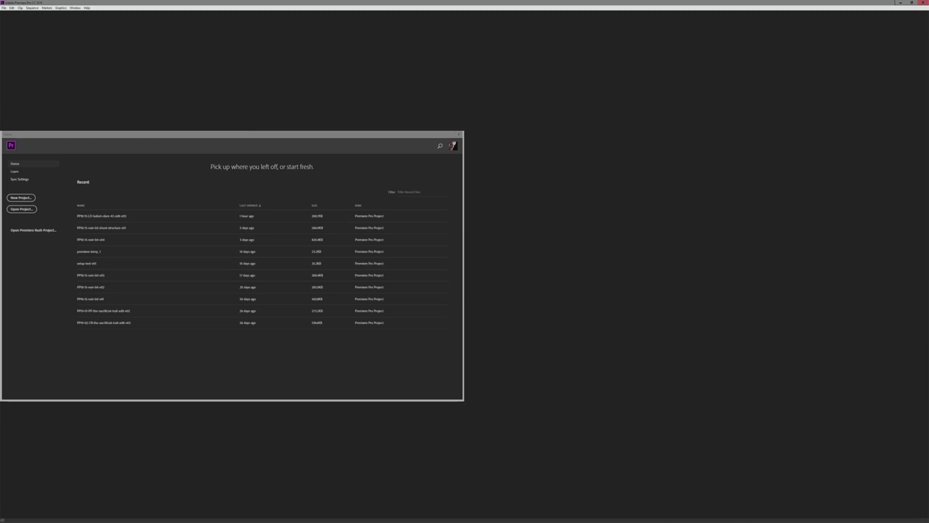
double_click(134, 218)
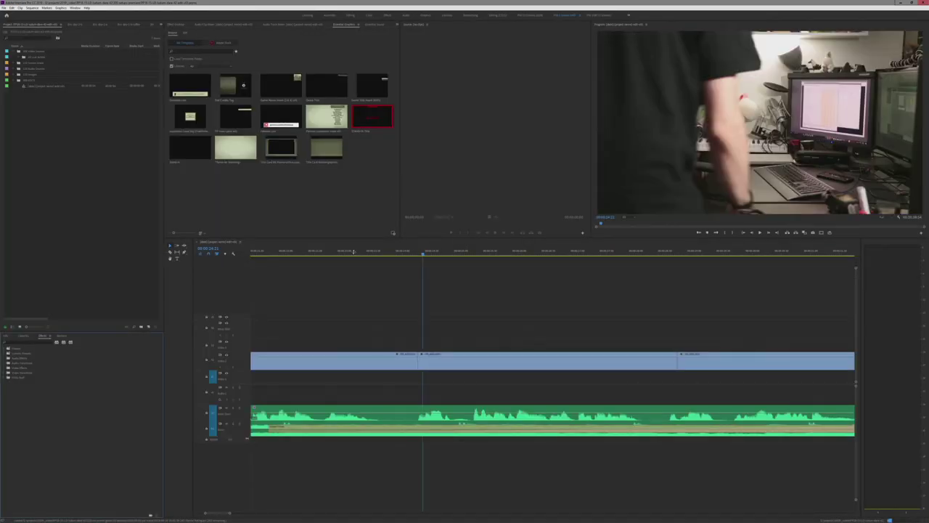
left_click_drag(159, 239, 163, 239)
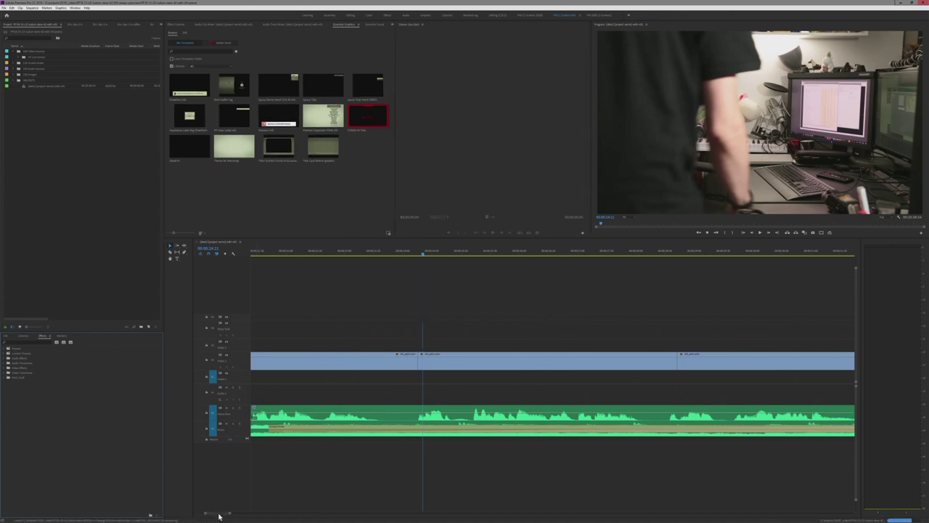
- Show the complete intro section in the timeline and place the playhead at the very start of the sequence
left_click_drag(218, 516, 244, 512)
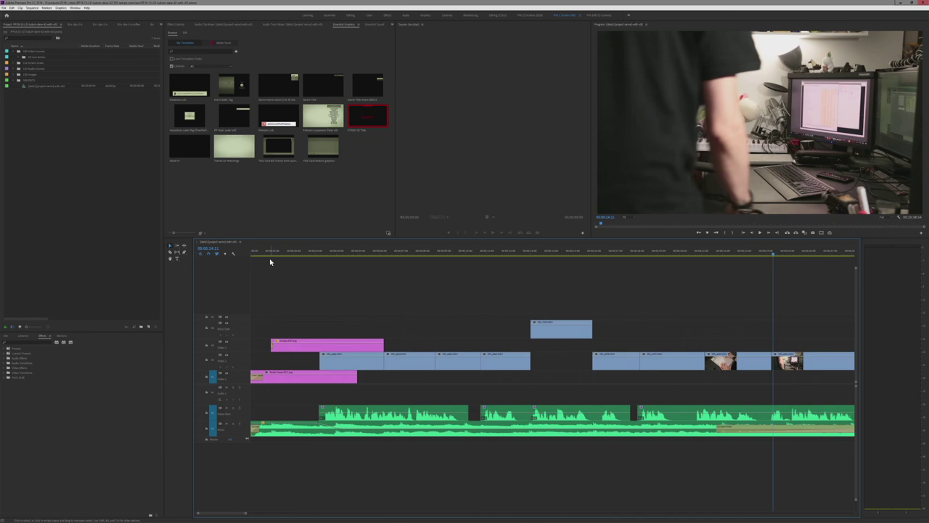
left_click(259, 251)
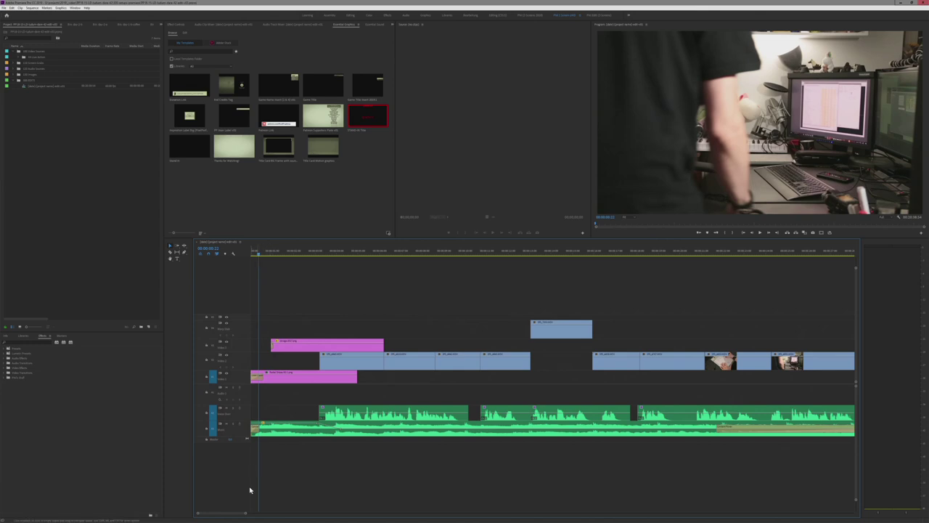
left_click_drag(245, 514, 267, 512)
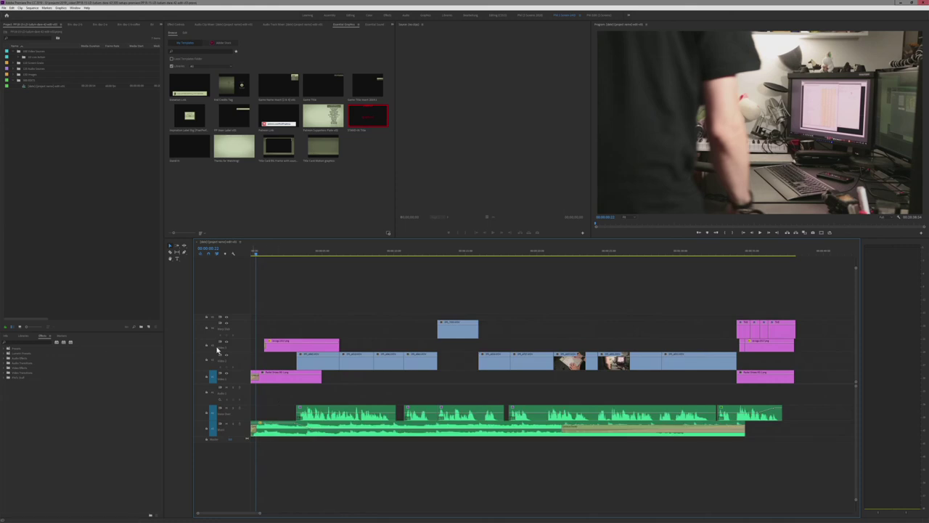
left_click_drag(254, 252, 250, 254)
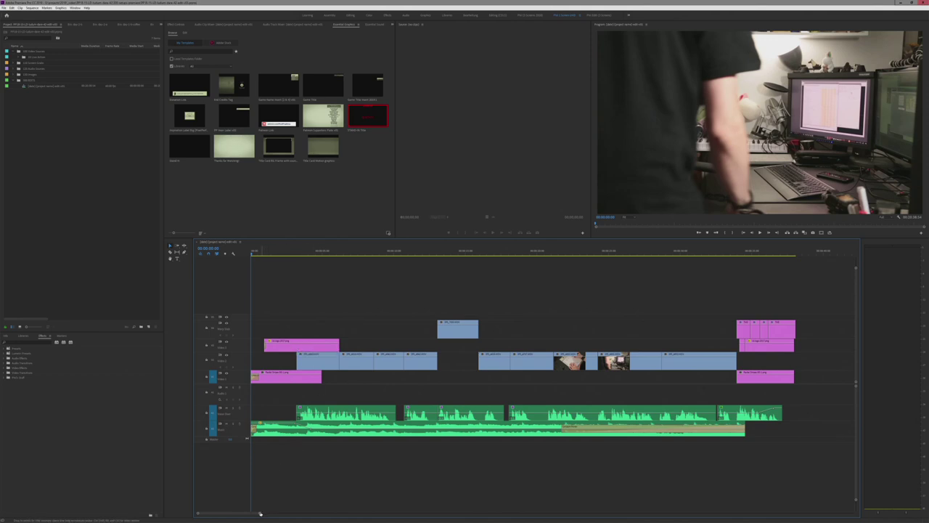
left_click_drag(260, 513, 258, 514)
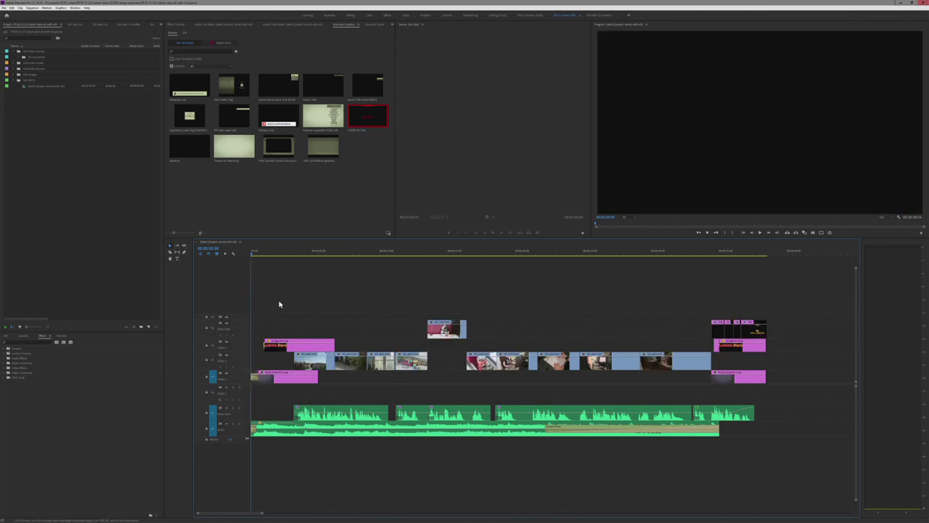
- Preview the opening Ludum Dare title, lower the system volume, and play the intro from the sequence start through the Post Mortem title card
left_click_drag(284, 252, 289, 251)
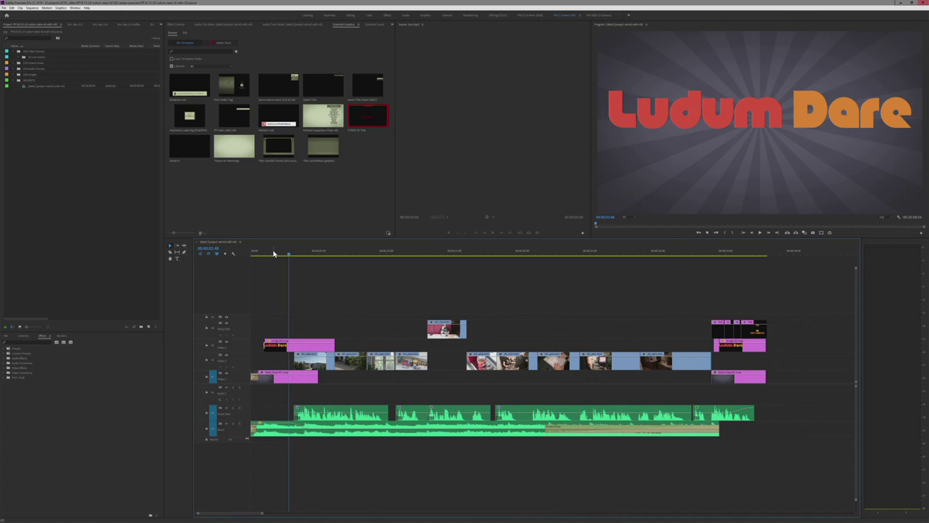
left_click(274, 252)
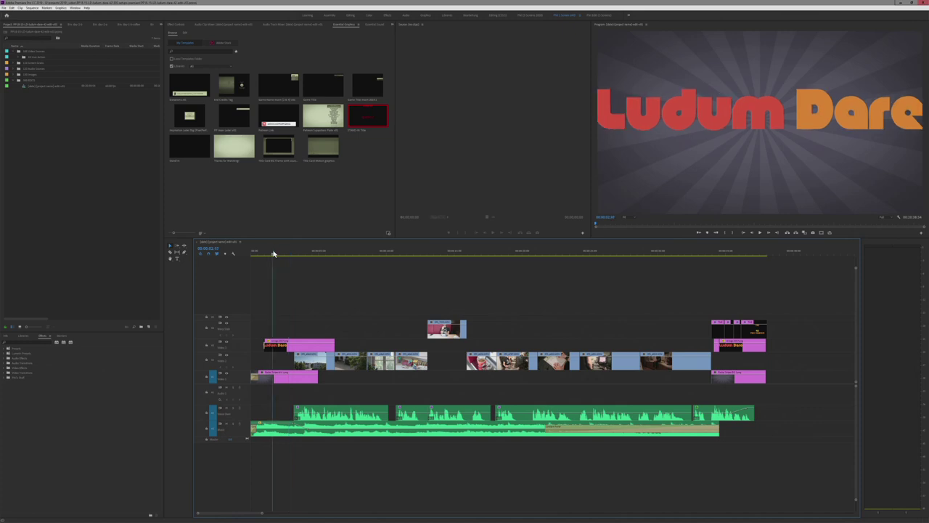
key("XF86AudioLowerVolume")
key("XF86AudioLowerVolume")
left_click_drag(258, 251, 240, 254)
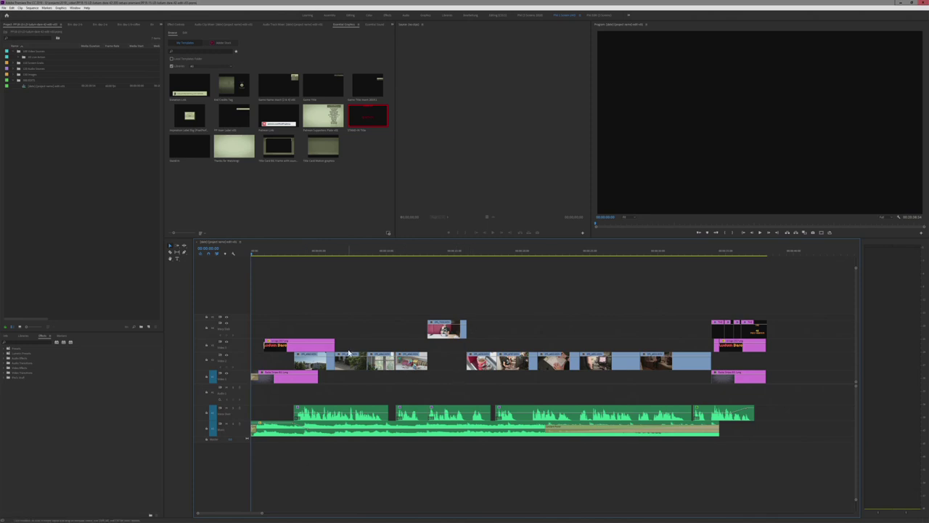
key("space")
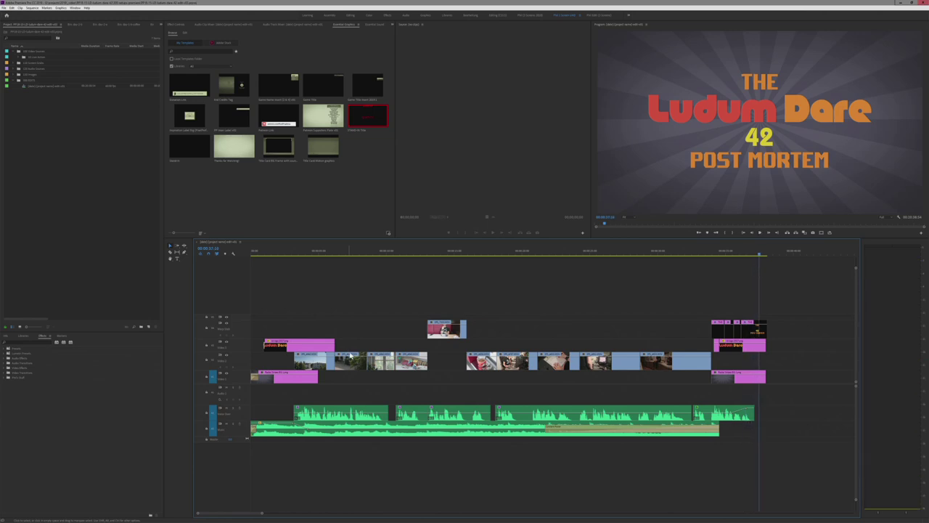
left_click(327, 390)
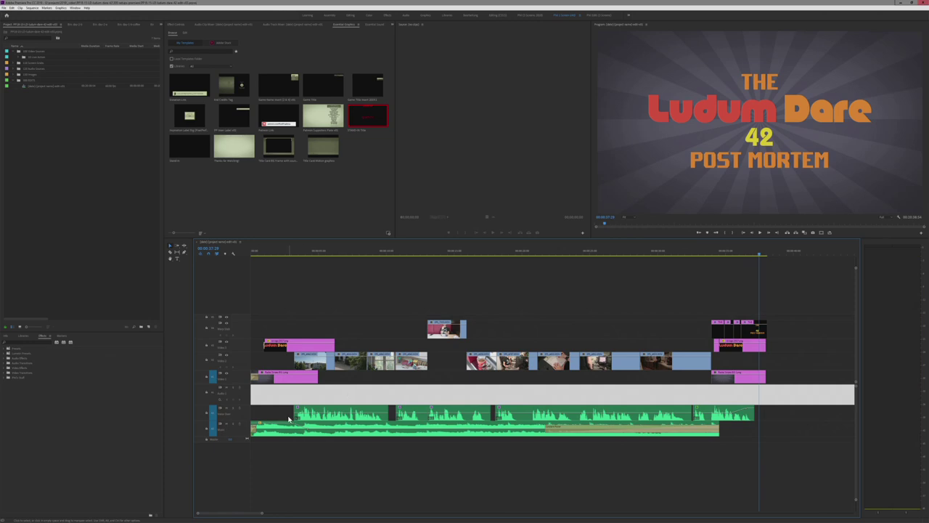
left_click(283, 418)
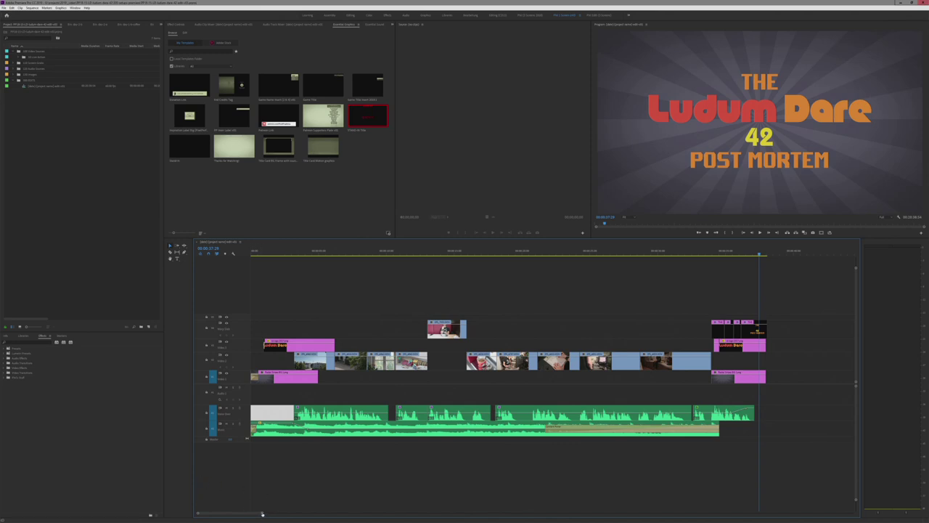
- View the whole sequence in the timeline with the playhead at its end, and zoom back in on the sections already edited
left_click_drag(262, 514, 723, 502)
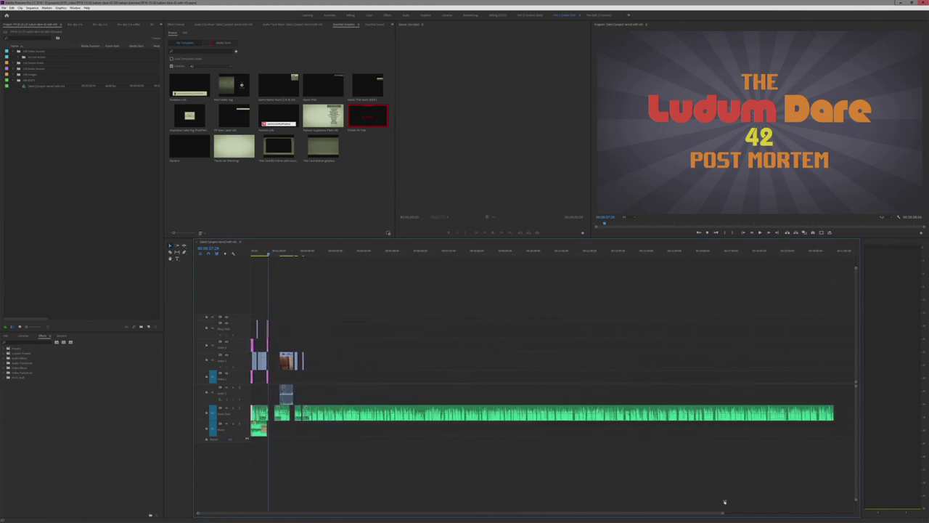
left_click_drag(813, 251, 832, 252)
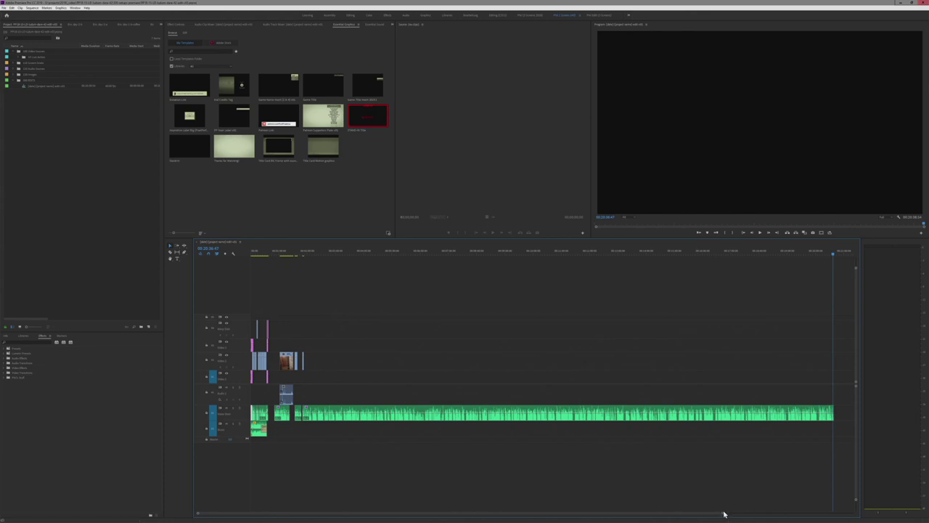
left_click_drag(723, 513, 768, 515)
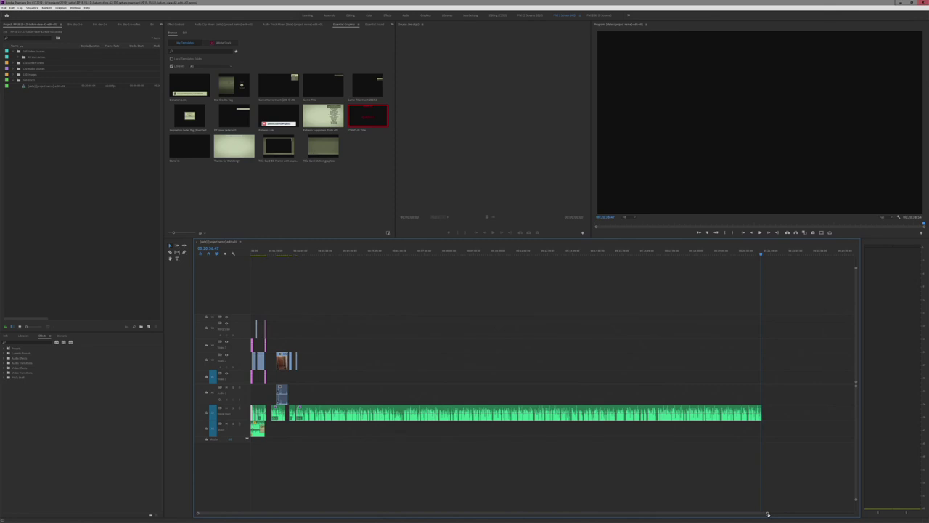
left_click_drag(767, 513, 437, 513)
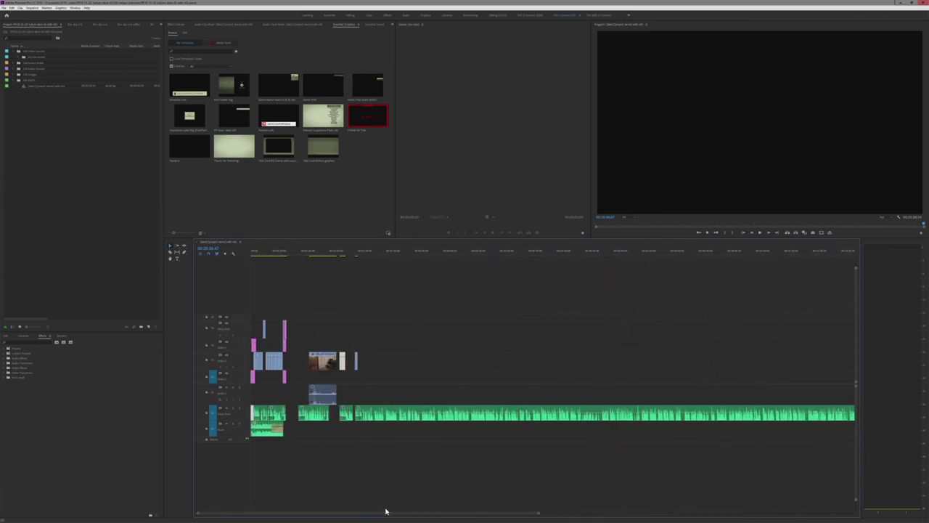
left_click_drag(536, 516, 328, 502)
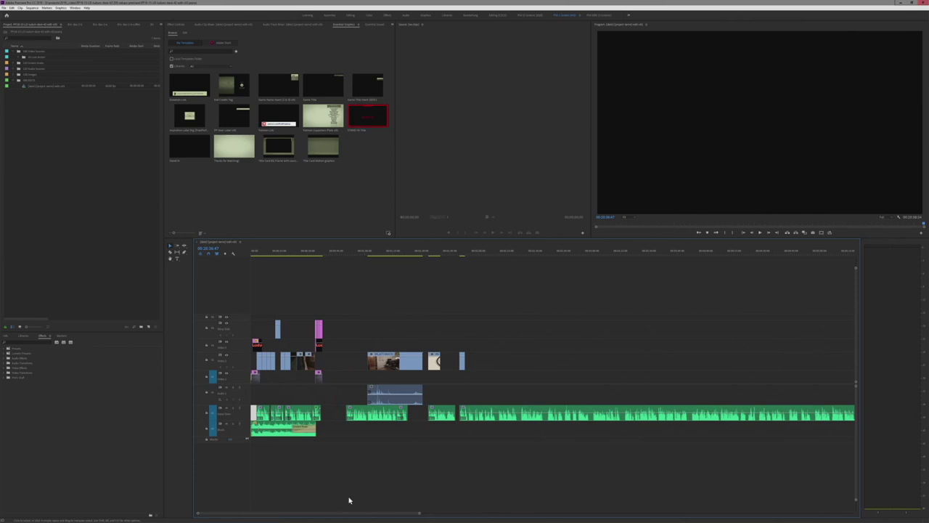
left_click_drag(417, 513, 290, 515)
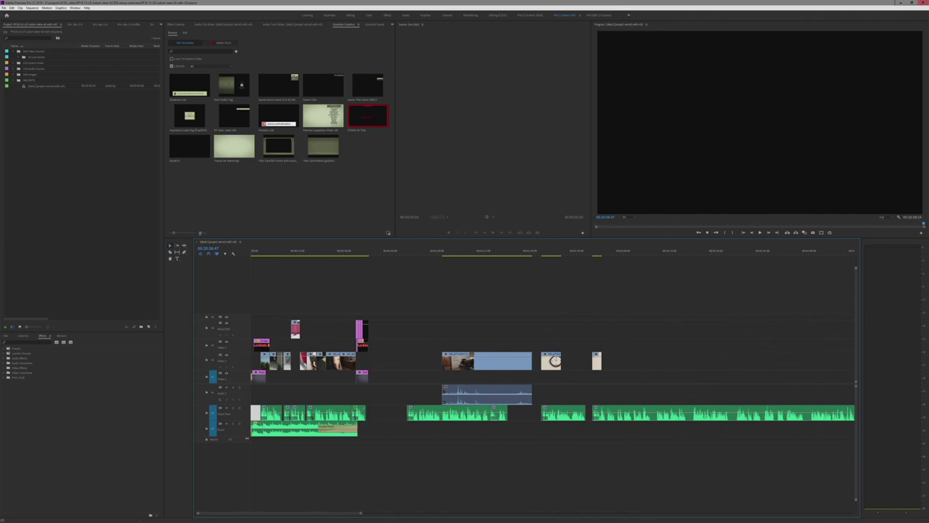
- Bring the live chat window over the video editor to read the messages, and move it off this screen again
left_click_drag(928, 51, 773, 79)
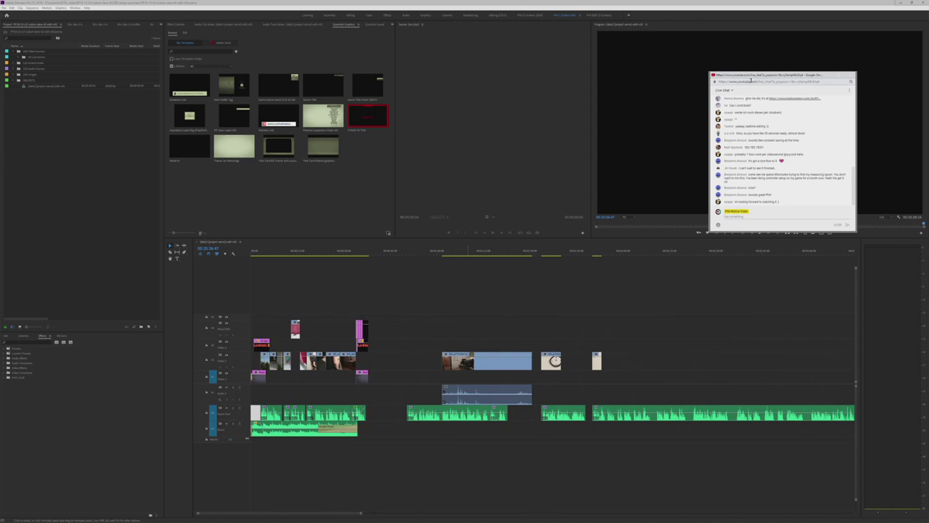
left_click(762, 68)
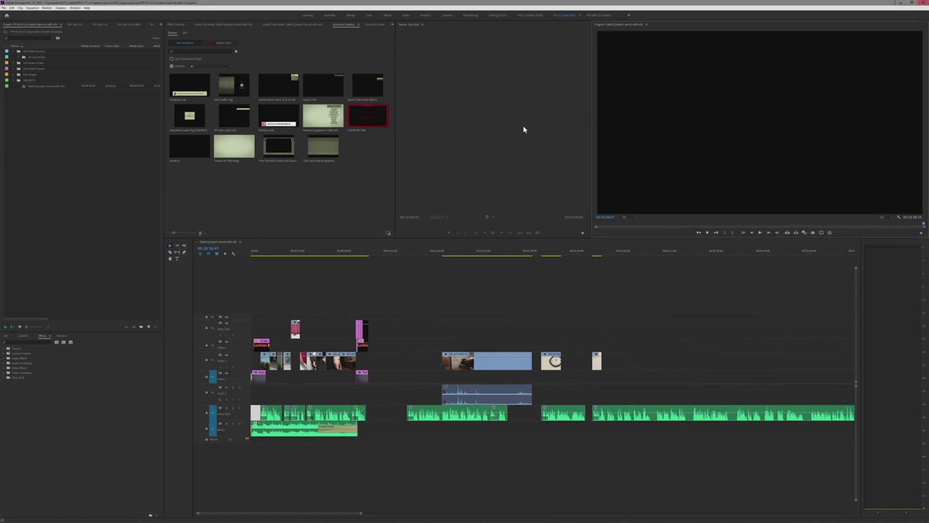
key("alt+Tab")
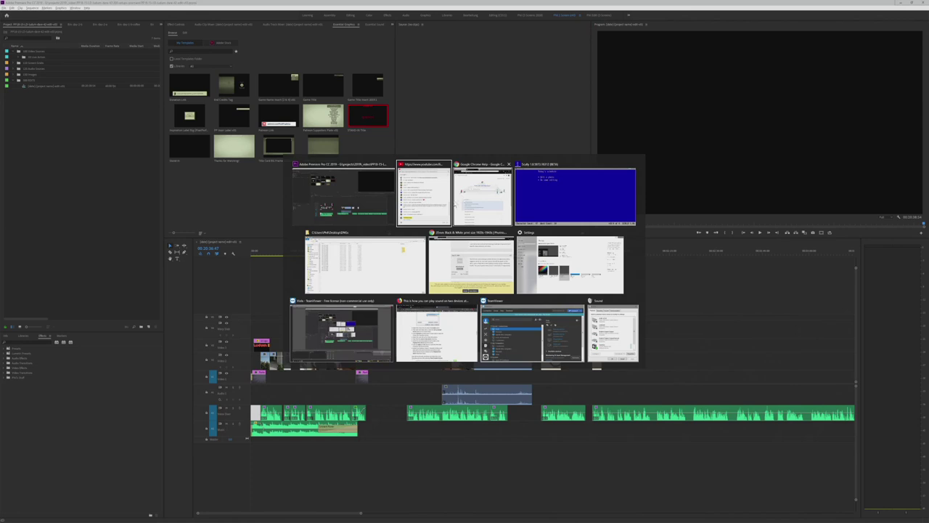
left_click(435, 210)
left_click_drag(768, 76, 928, 79)
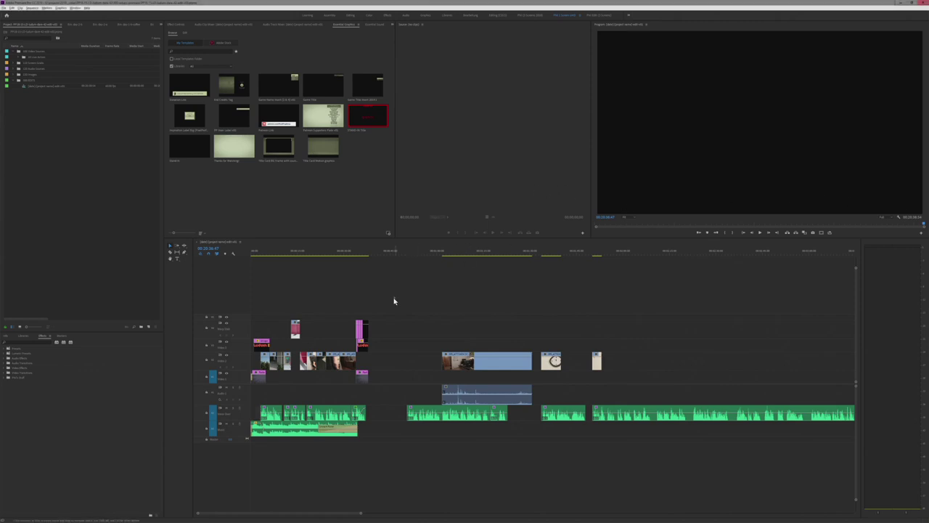
- Review the intro's opening shots by playing and scrubbing from the Ludum Dare title to the close-up of the coffee cup
scroll(348, 328, "up", 5)
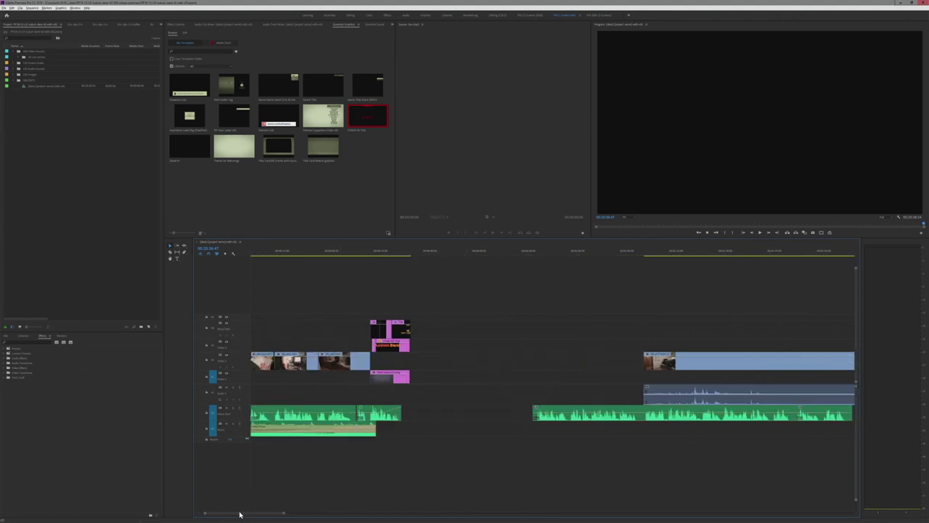
left_click_drag(247, 512, 220, 513)
left_click(282, 250)
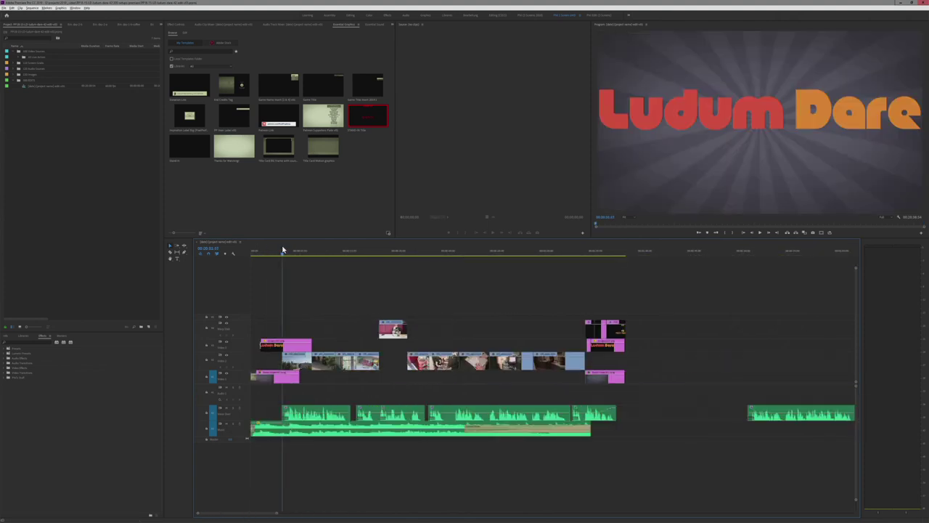
key("space")
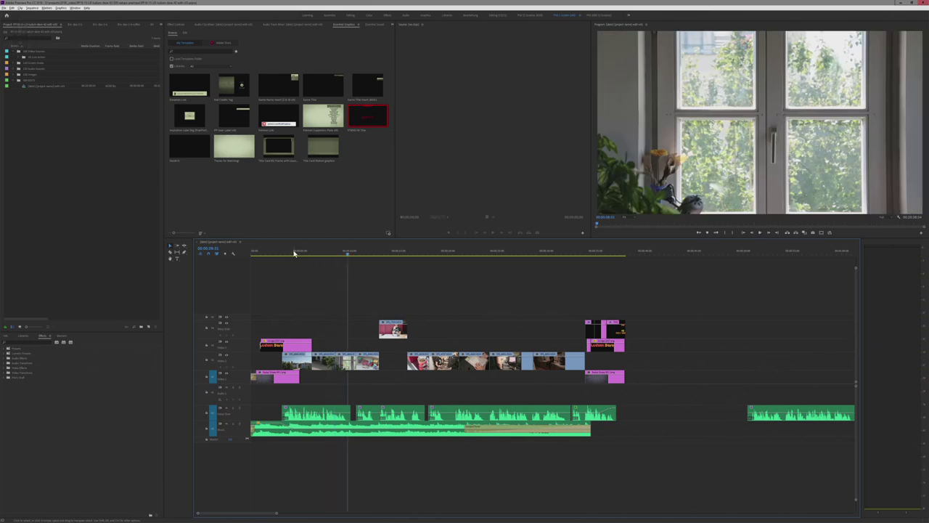
left_click(294, 253)
key("space")
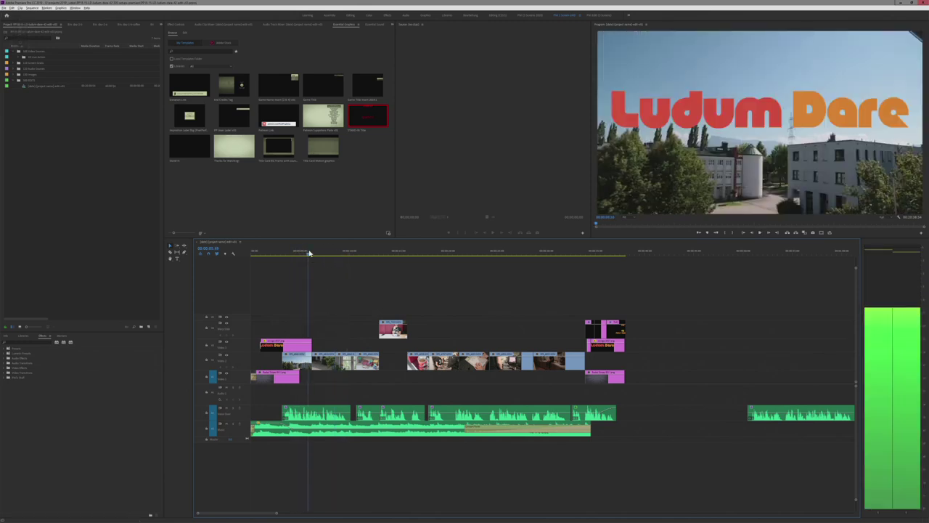
key("space")
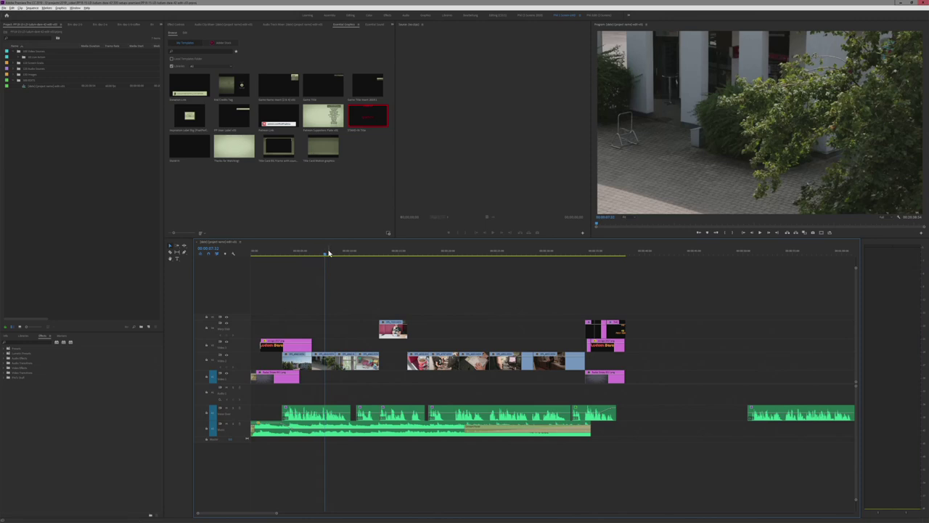
left_click(334, 253)
key("space")
left_click_drag(337, 253, 363, 252)
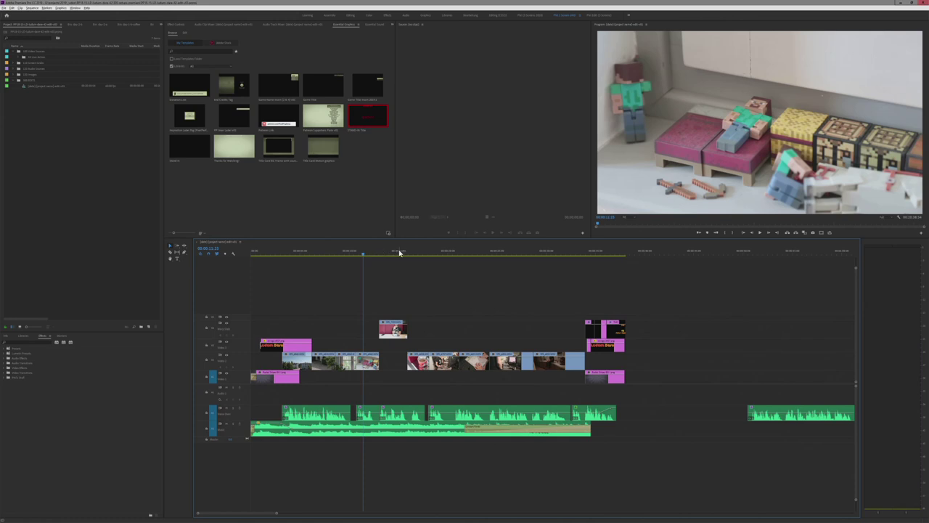
left_click_drag(411, 253, 415, 255)
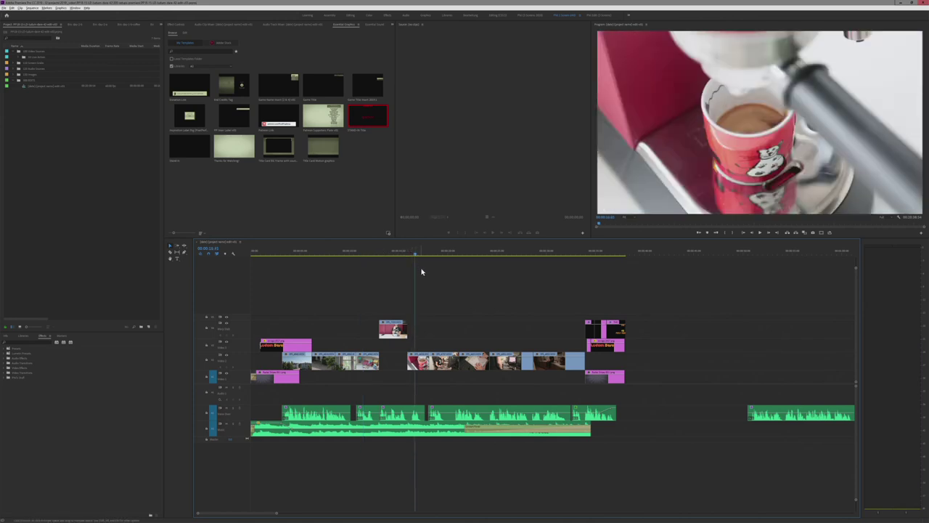
- Play the title cards that close the intro, and widen the timeline view to include the sections following them
key("minus")
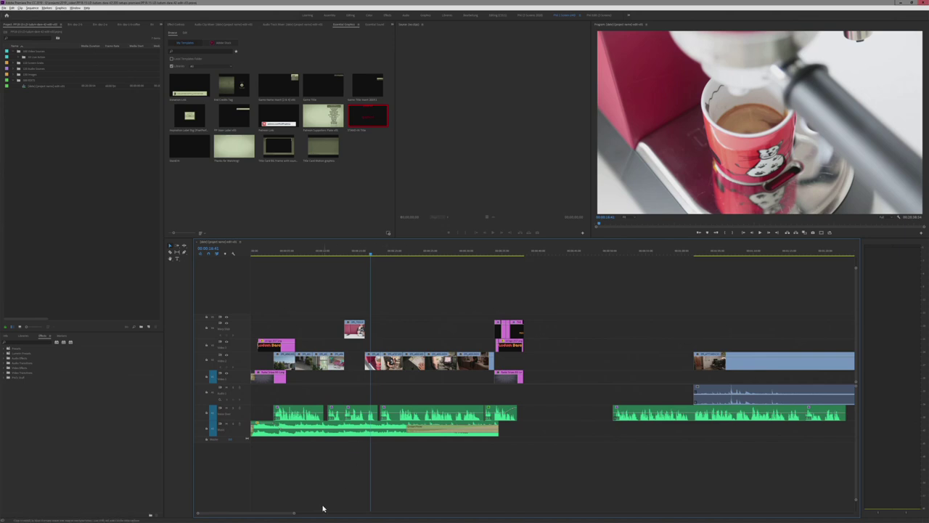
left_click_drag(294, 513, 302, 512)
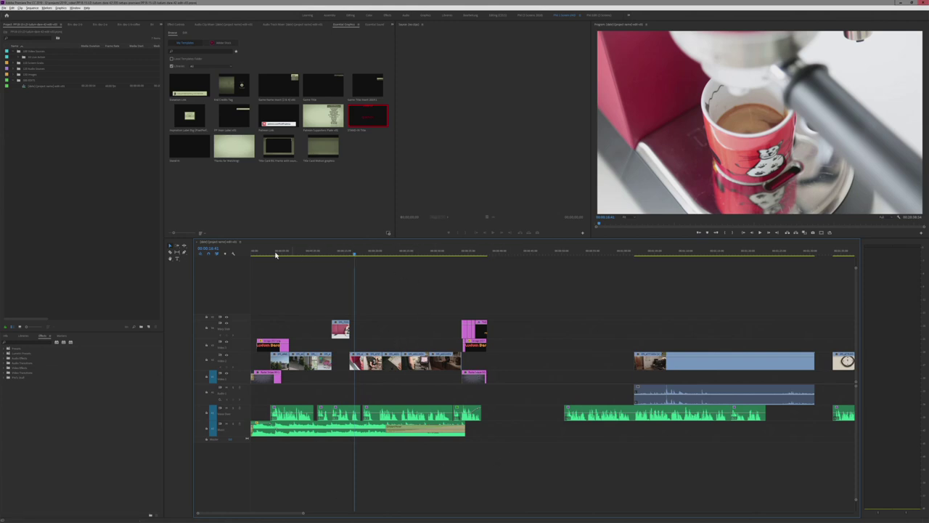
left_click(464, 252)
key("space")
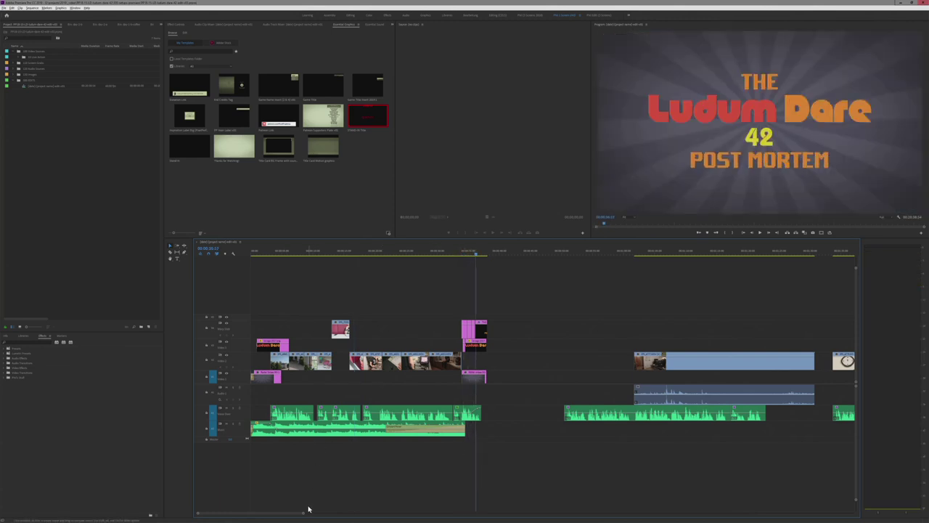
scroll(302, 514, "down", 3)
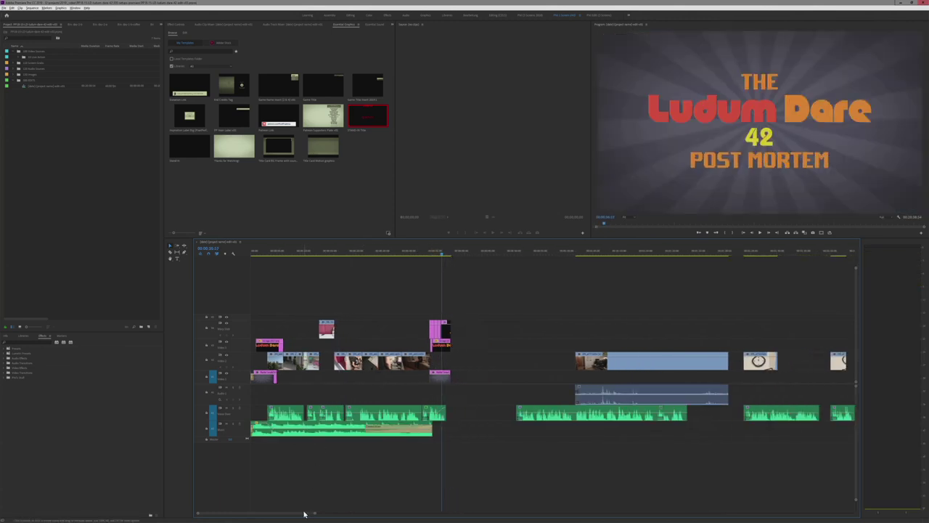
- Place the red stand-in graphics template on the Video 3 track at the start of the voice-over following the intro
scroll(305, 514, "down", 2)
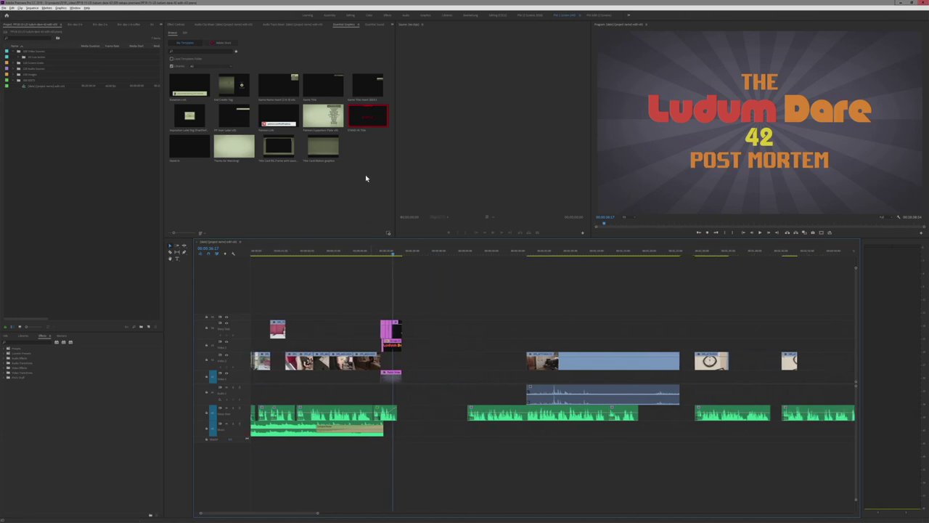
left_click(373, 122)
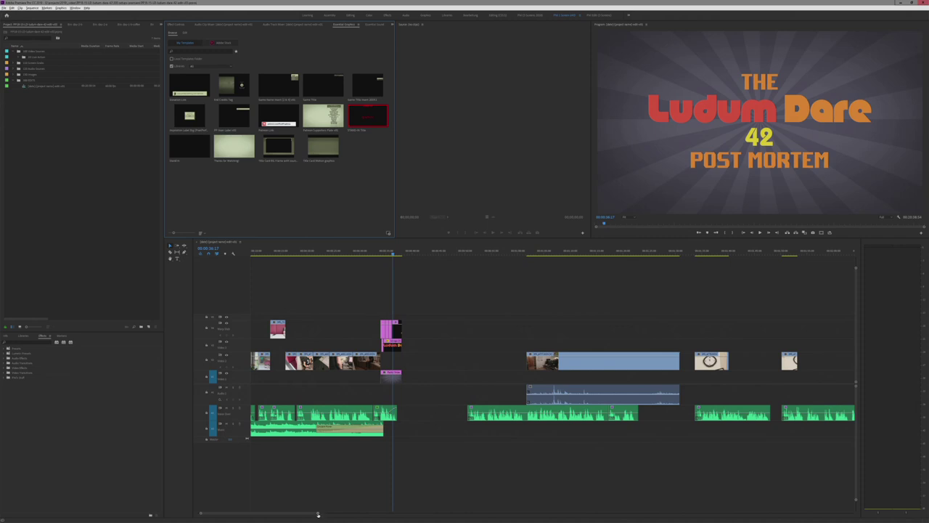
left_click_drag(318, 513, 259, 512)
left_click(348, 190)
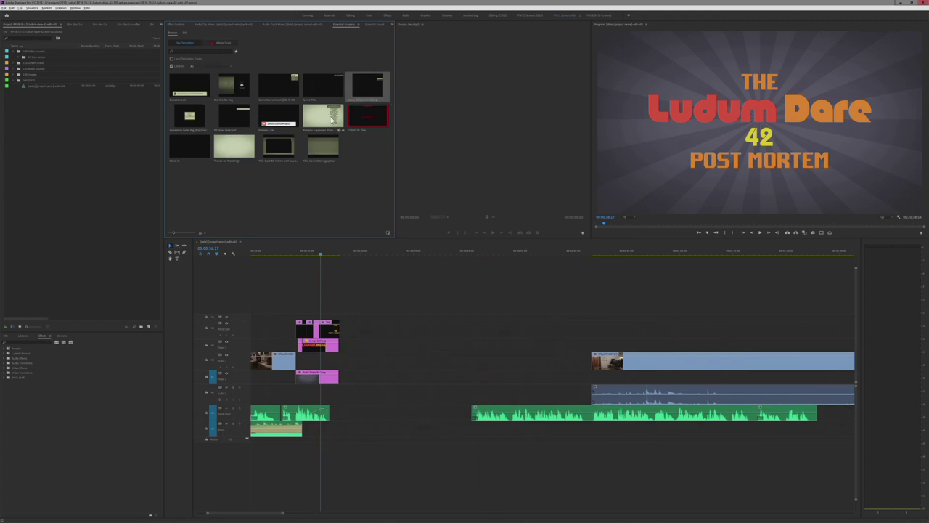
left_click(318, 91)
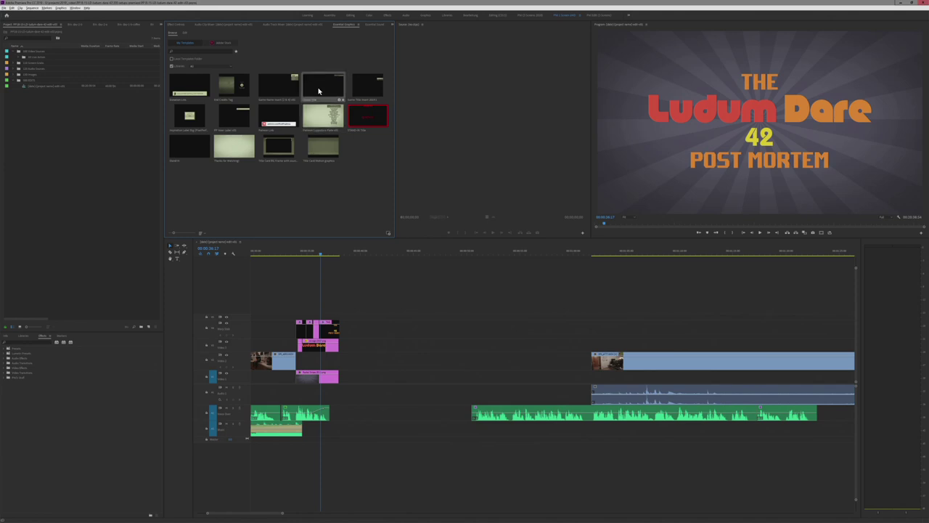
left_click(356, 122)
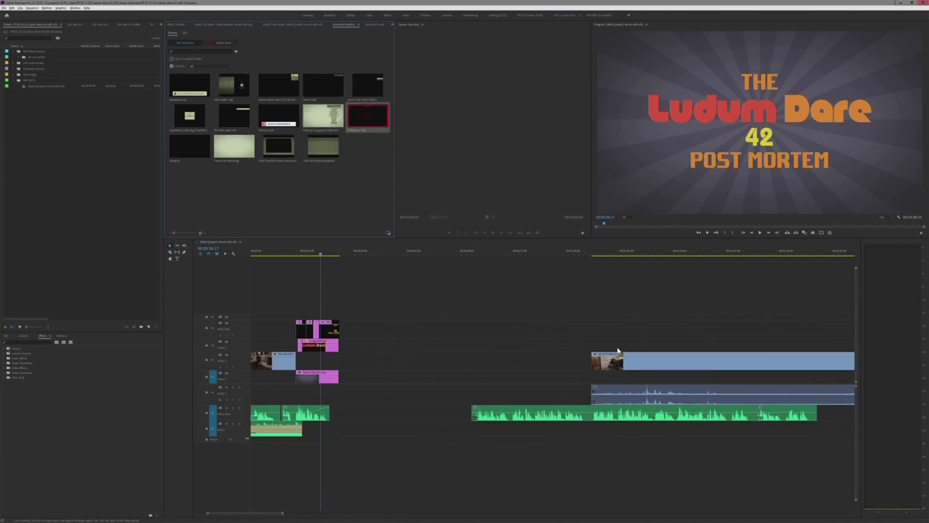
left_click(325, 254)
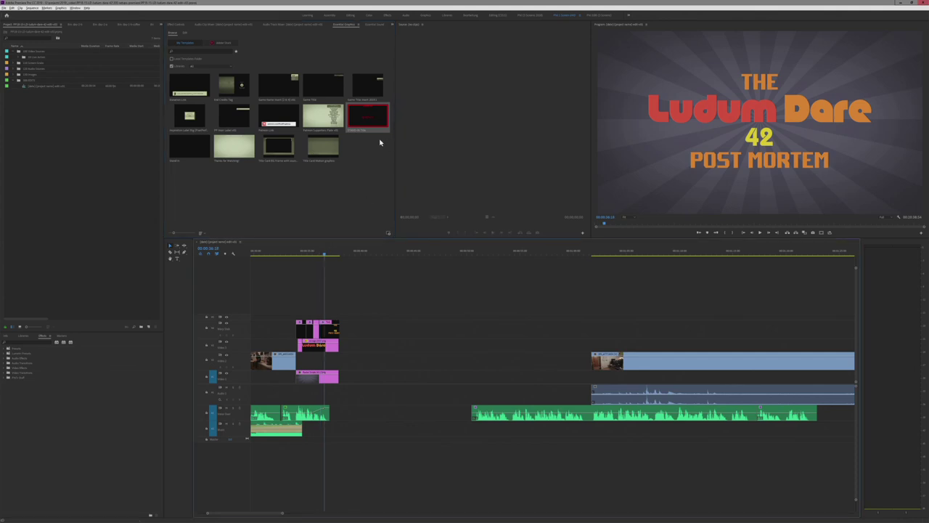
left_click_drag(359, 121, 474, 345)
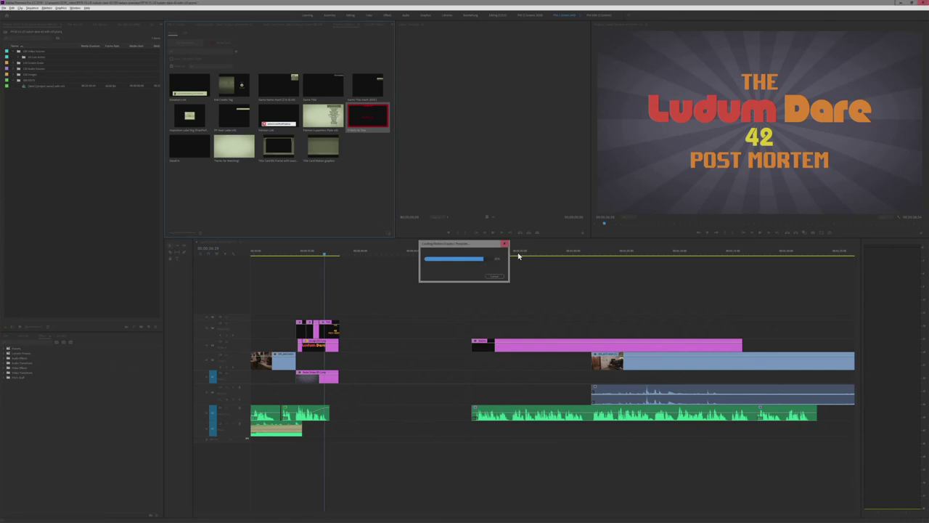
- Check the gap between the intro's closing title and the stand-in, and play the stand-in section up to the office footage
left_click(507, 253)
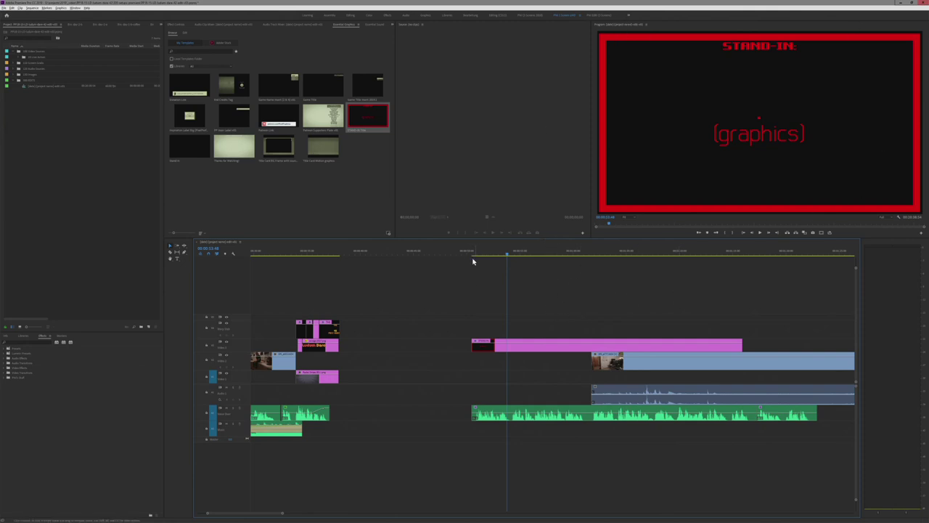
left_click_drag(465, 254, 321, 292)
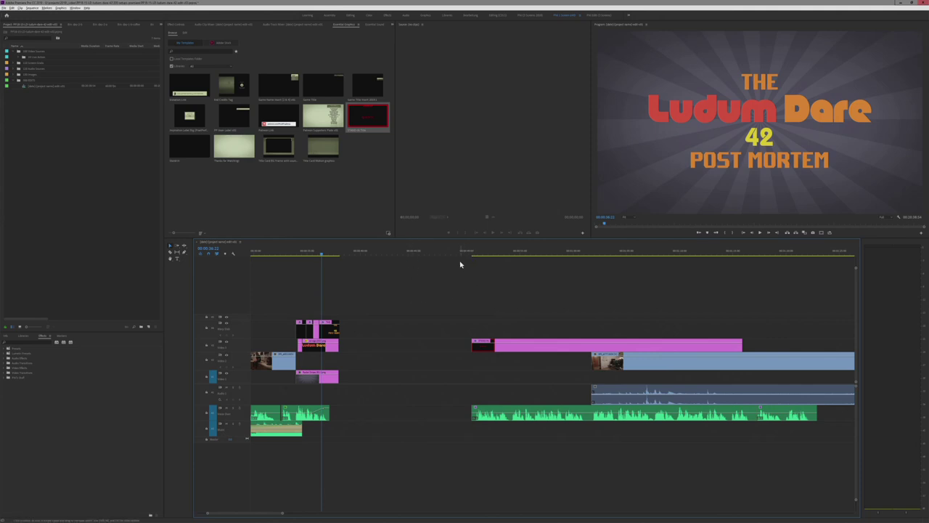
left_click_drag(454, 254, 471, 253)
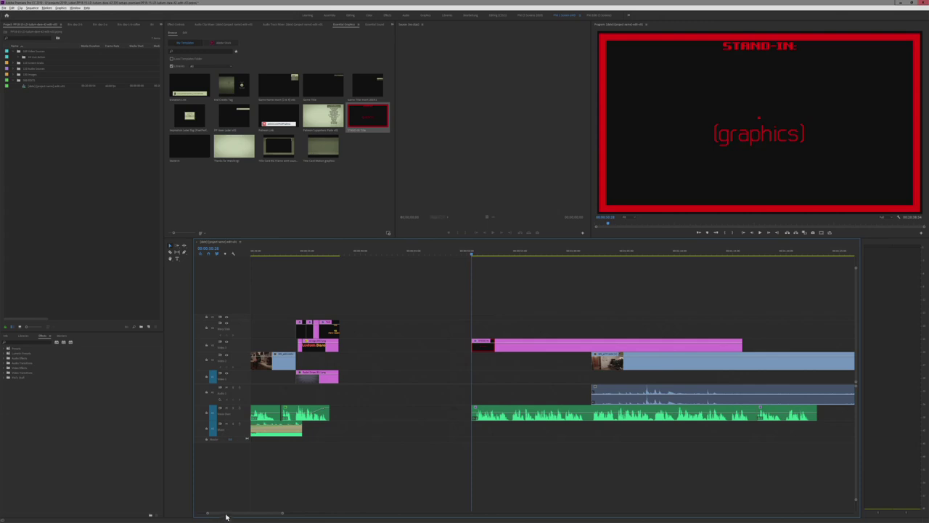
left_click_drag(224, 515, 319, 514)
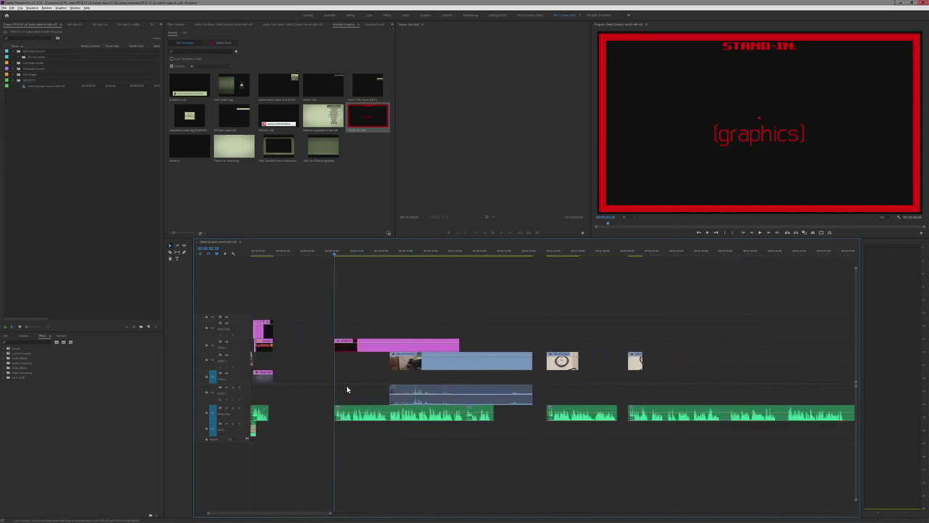
left_click(367, 341)
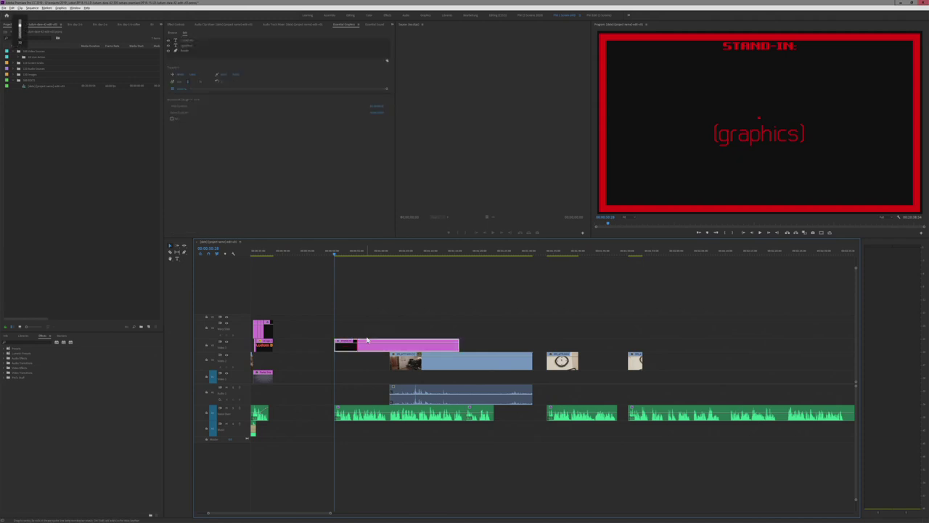
key("space")
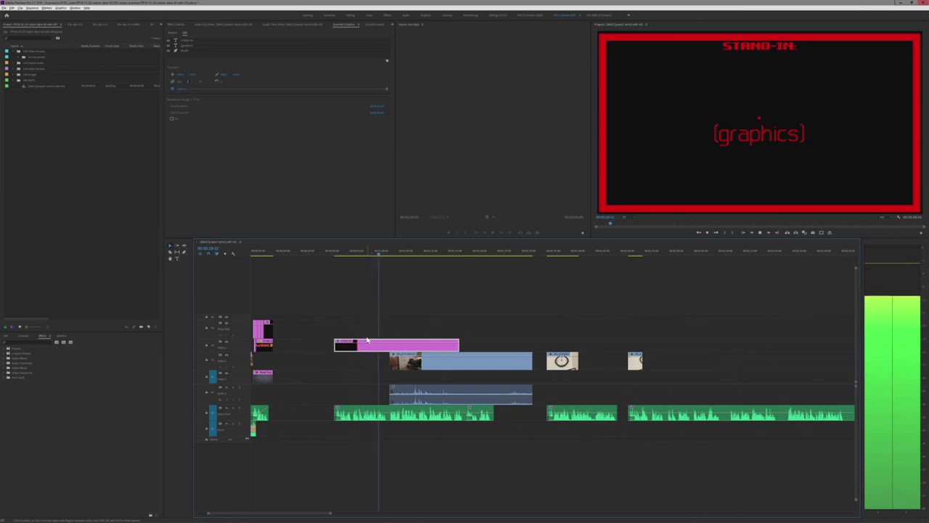
key("space")
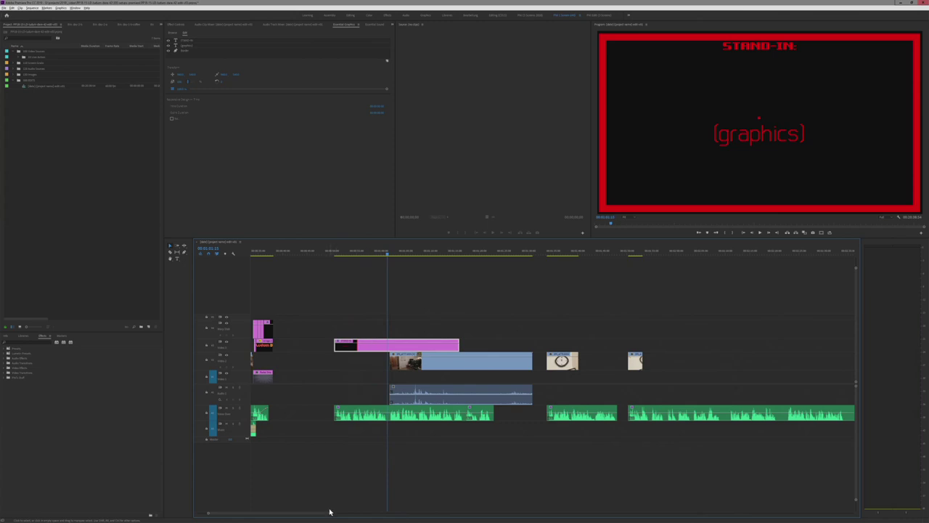
- Cut the stand-in where the office footage starts, delete the remainder, and move the kept part down beside the footage on Video 2
left_click_drag(330, 513, 297, 512)
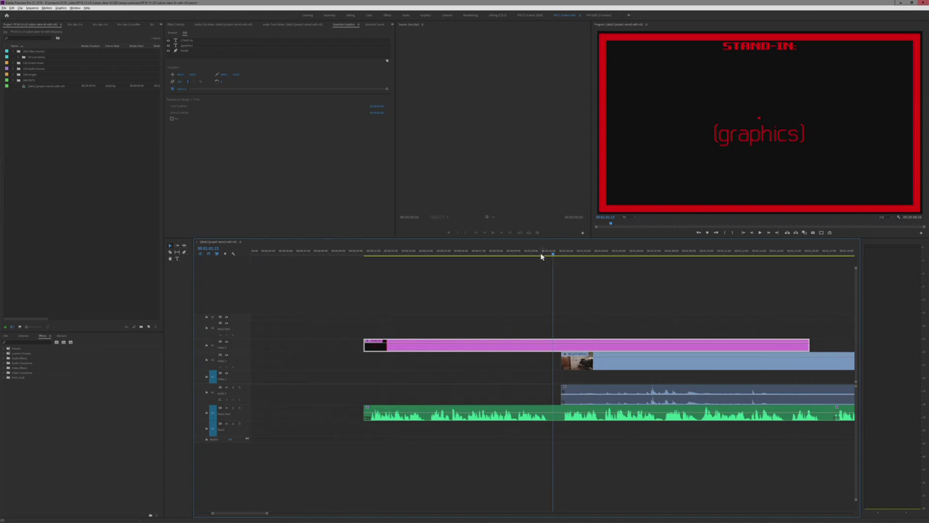
left_click(560, 346)
key("v")
left_click(574, 347)
left_click(573, 349)
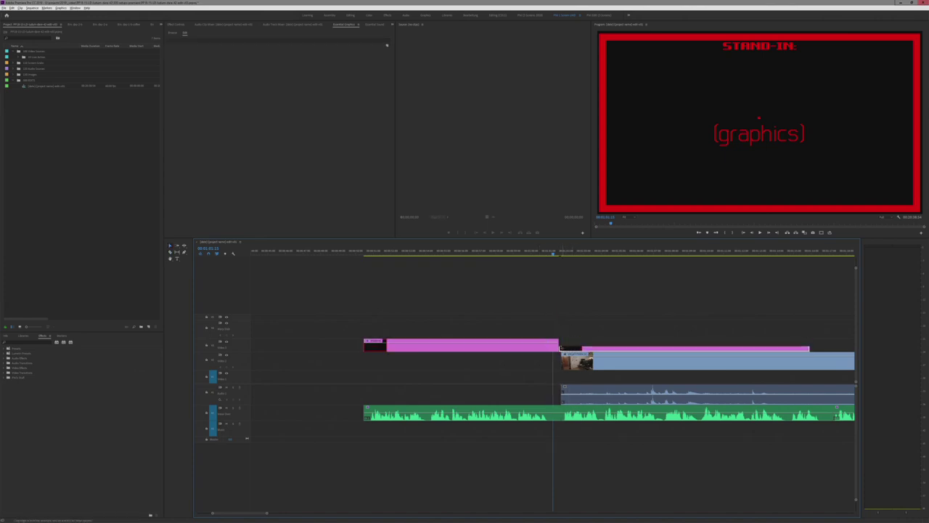
key("Delete")
left_click_drag(484, 341, 479, 349)
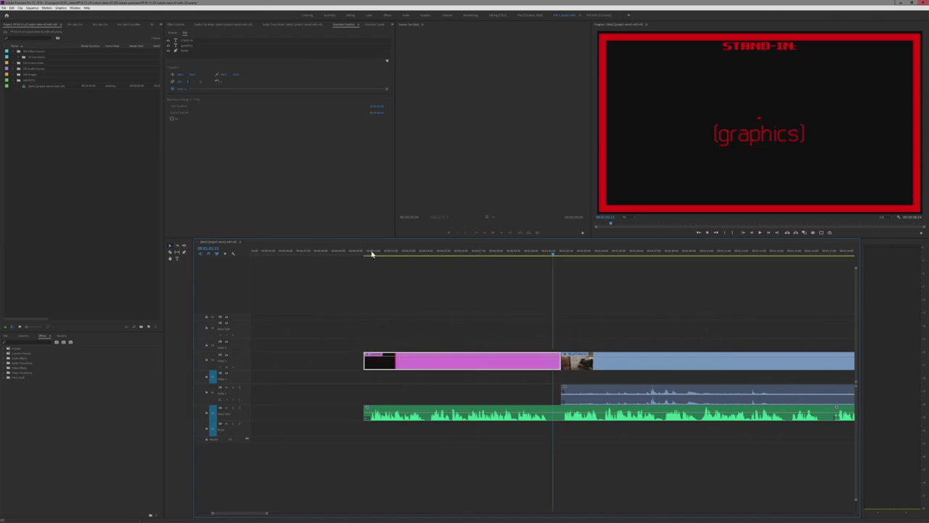
- Look over the sections around the stand-in and place the playhead at the start of the office footage
left_click_drag(371, 254, 405, 258)
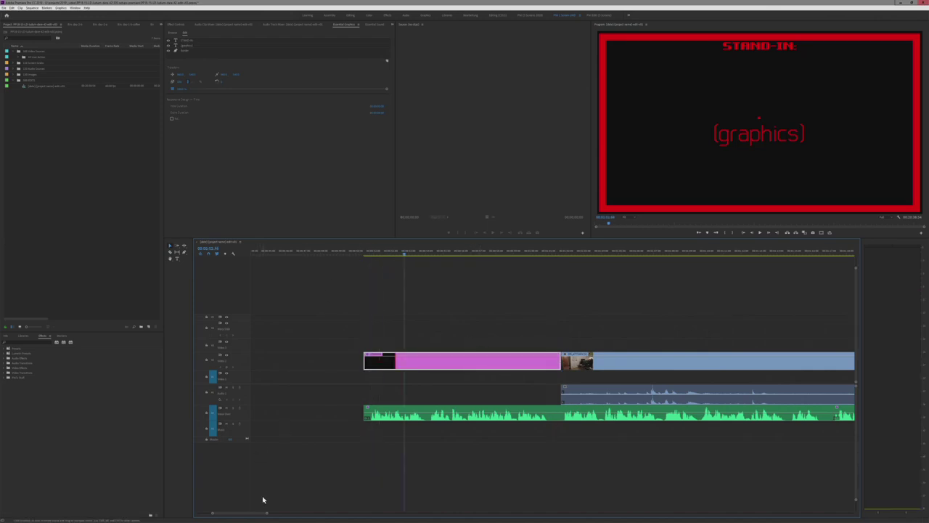
left_click_drag(266, 513, 277, 512)
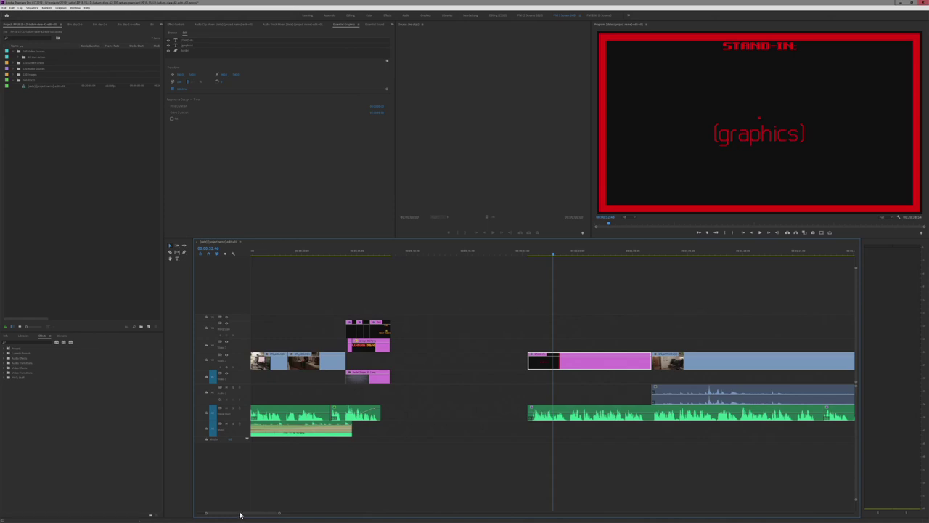
scroll(246, 514, "down", 6)
scroll(246, 513, "down", 1)
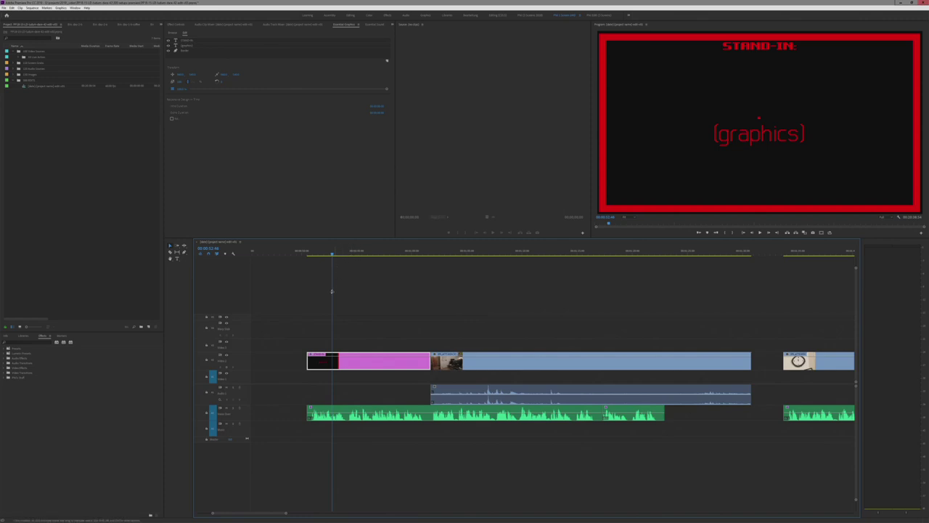
left_click(424, 252)
scroll(253, 514, "right", 3)
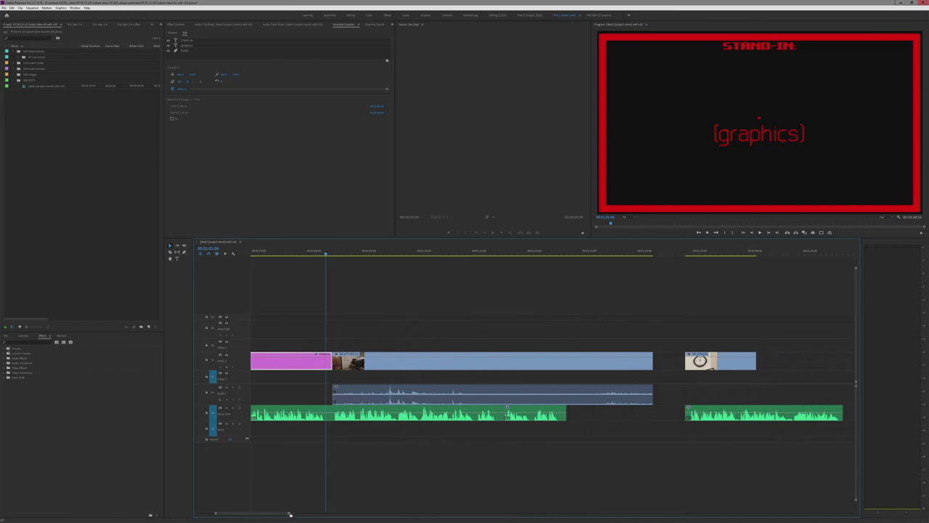
left_click_drag(290, 512, 291, 513)
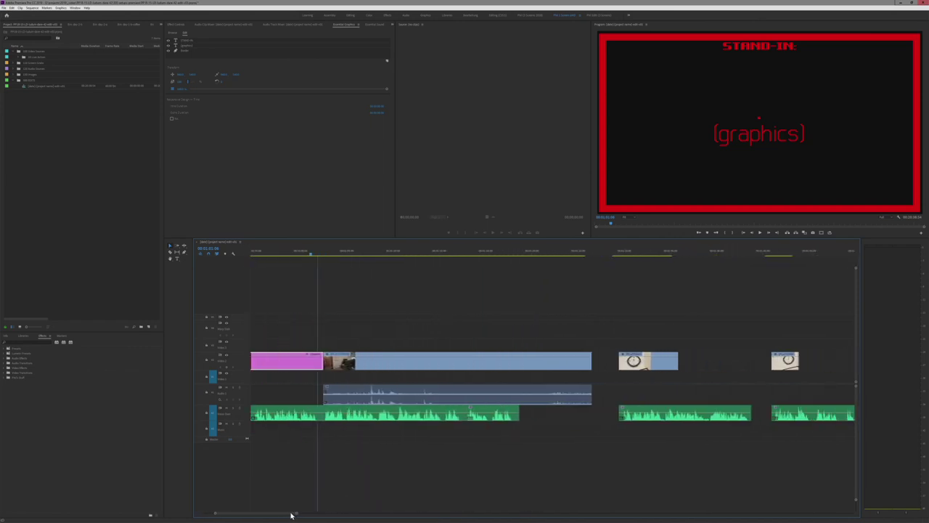
scroll(290, 514, "right", 1)
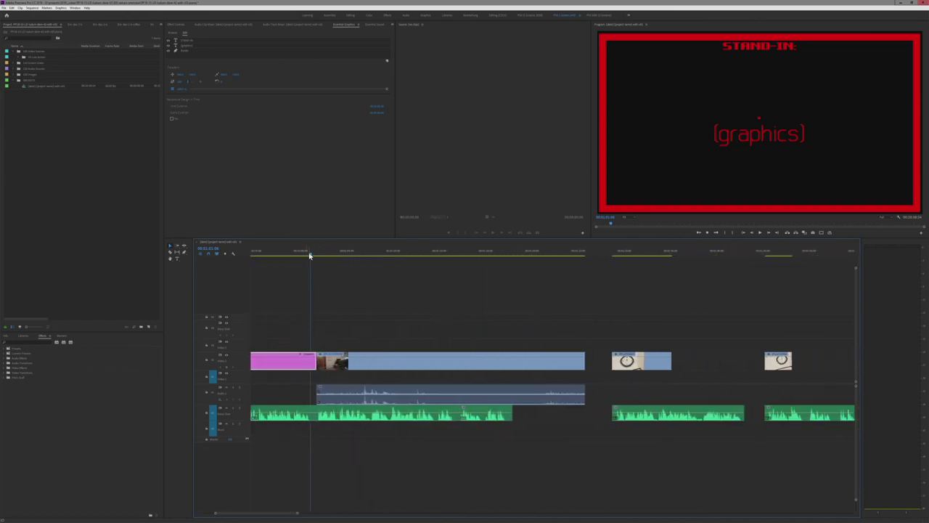
left_click_drag(310, 255, 316, 256)
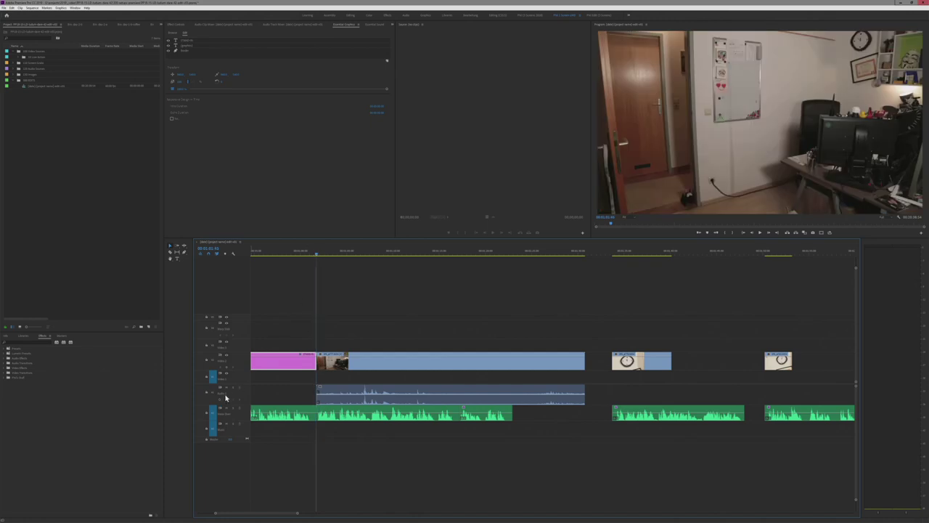
- Mute the Audio 1 track that holds the office footage's own sound
left_click(336, 392)
left_click(253, 389)
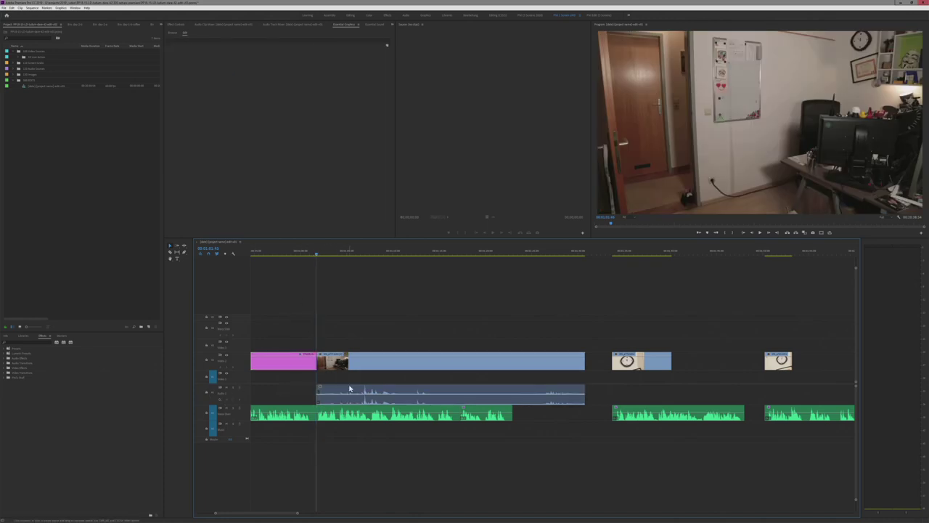
left_click(226, 388)
key("XF86AudioRaiseVolume")
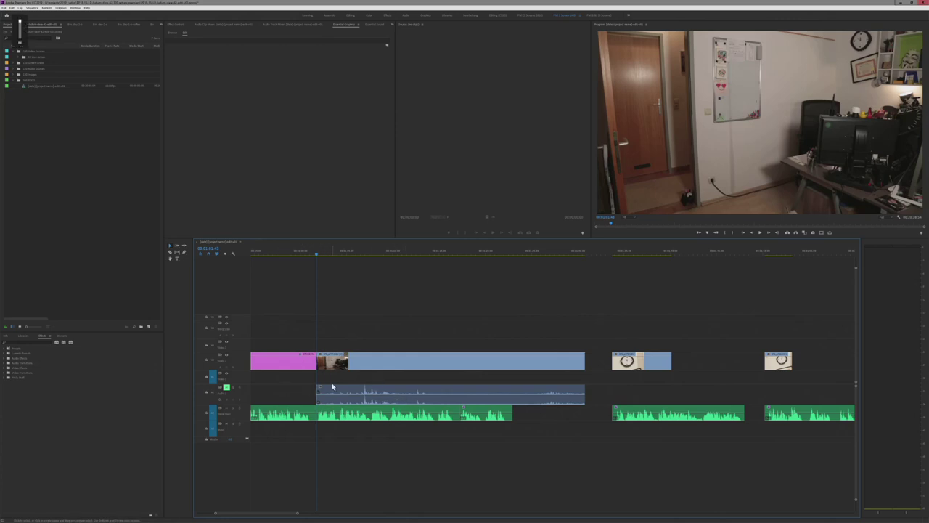
- Play the office footage from its start with the voice-over, and stop before the voice-over ends
key("space")
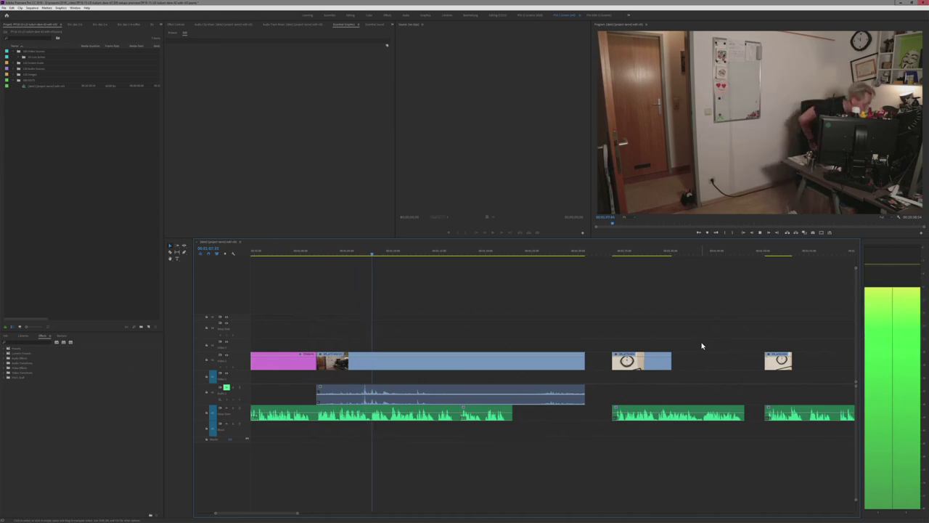
key("space")
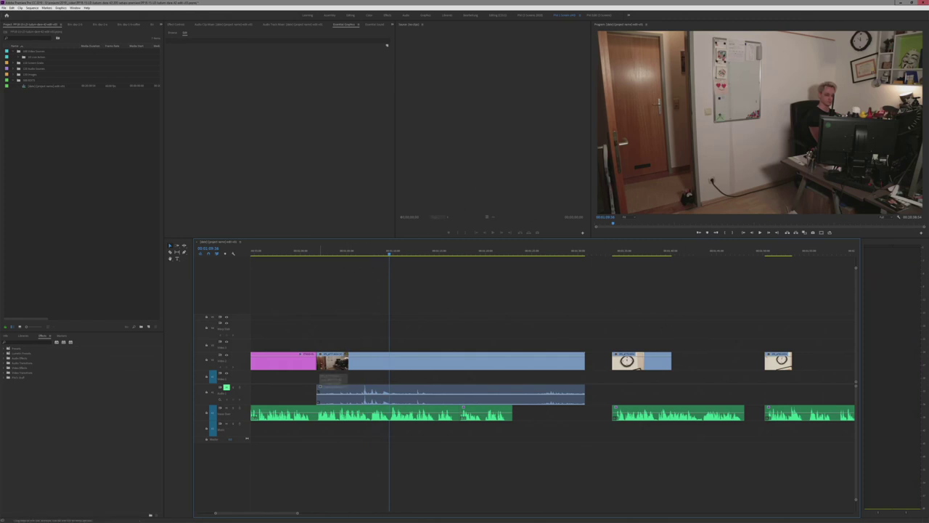
key("space")
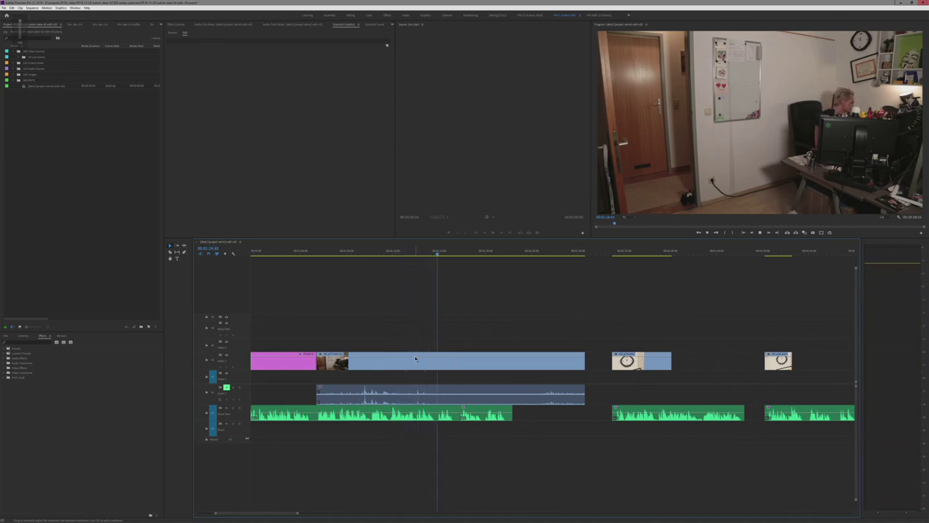
key("space")
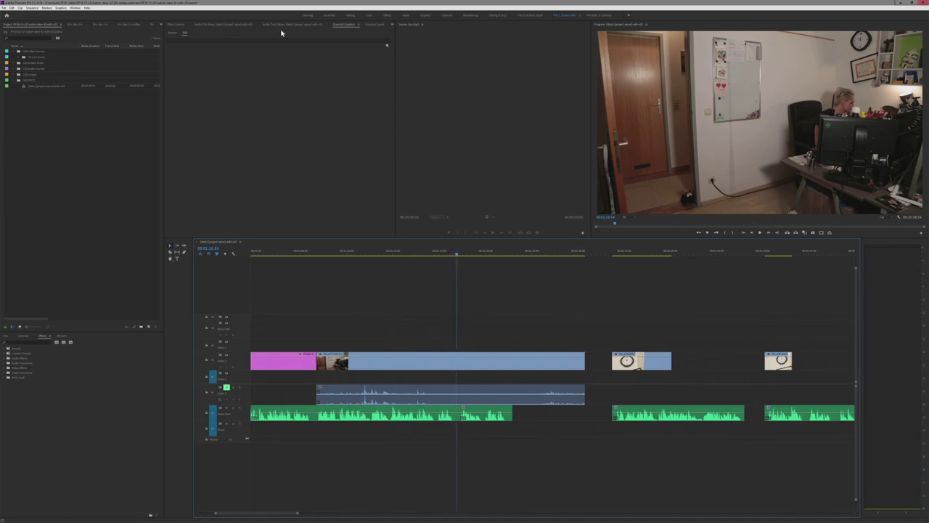
- Look through the Audio Track Mixer, Essential Sound and Audio Clip Mixer for the audio controls of the sequence's tracks
left_click(383, 27)
left_click(300, 26)
left_click(224, 28)
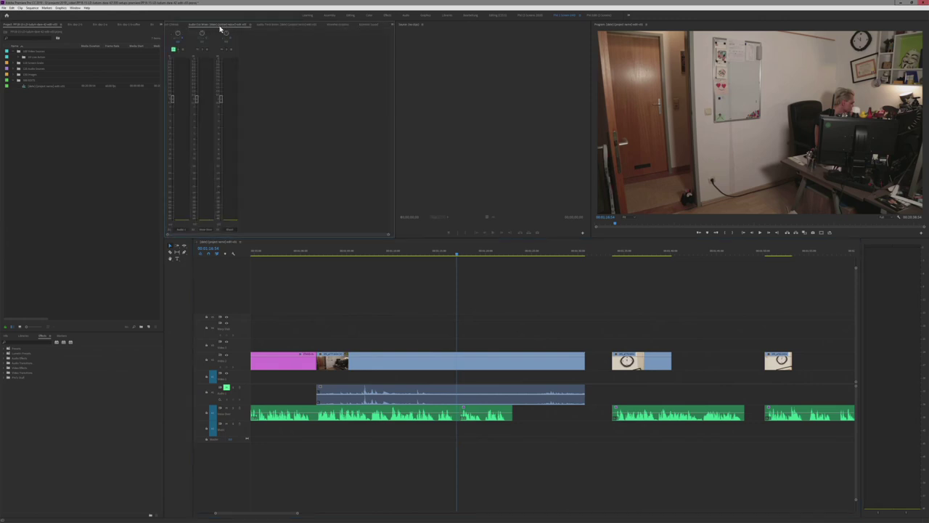
left_click(175, 26)
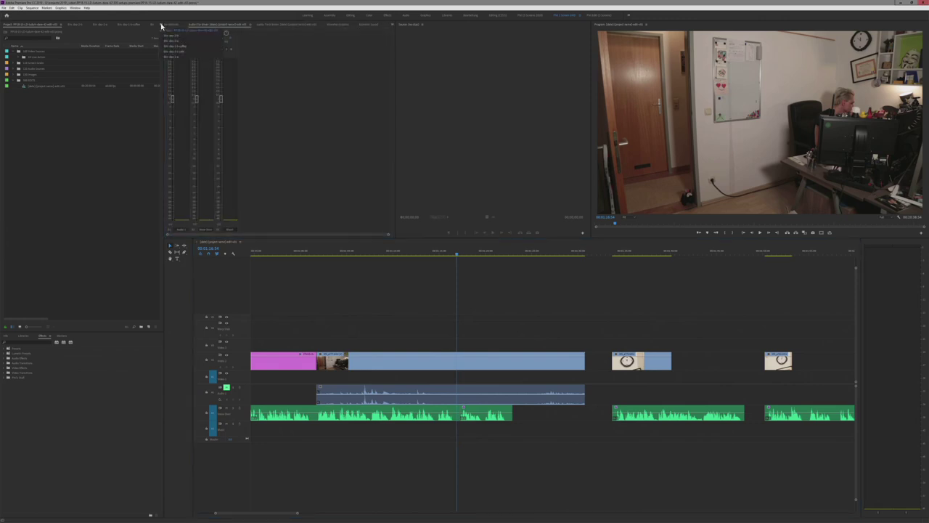
left_click(377, 27)
left_click(392, 26)
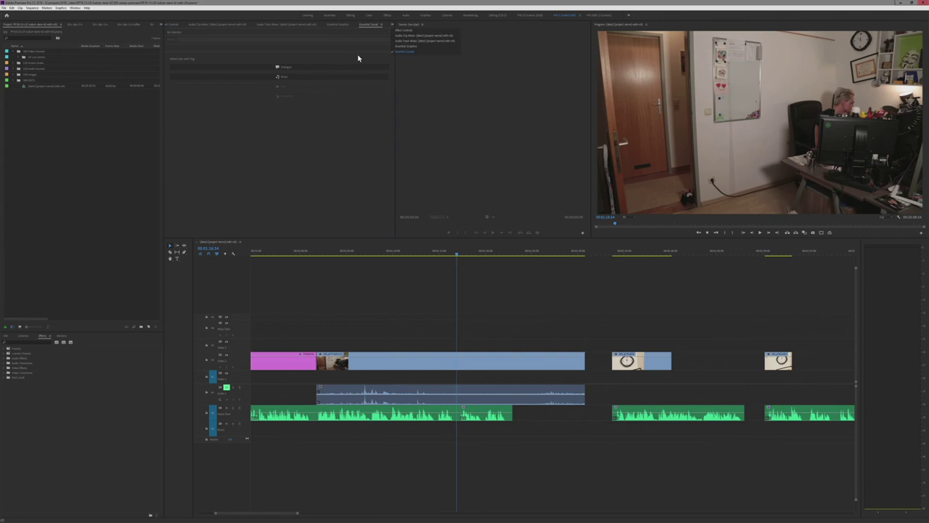
left_click(403, 46)
left_click(297, 25)
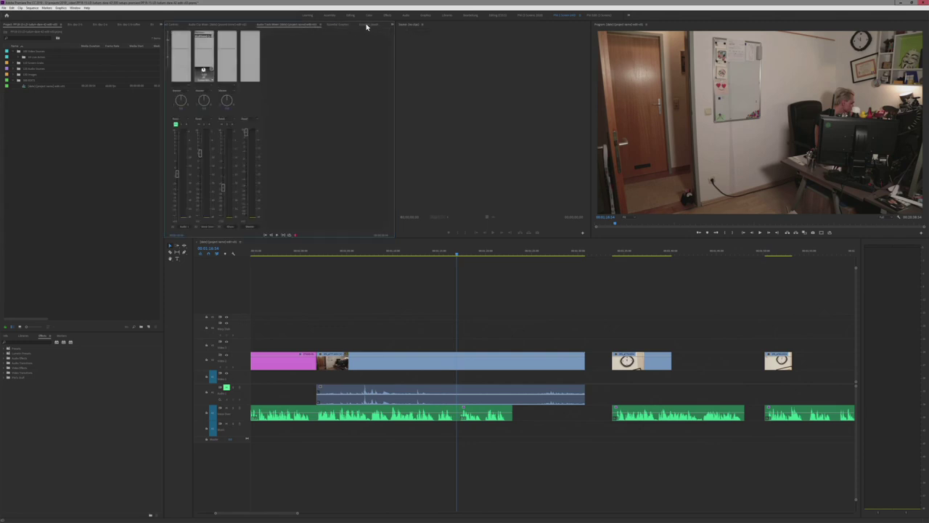
left_click(371, 25)
left_click(229, 26)
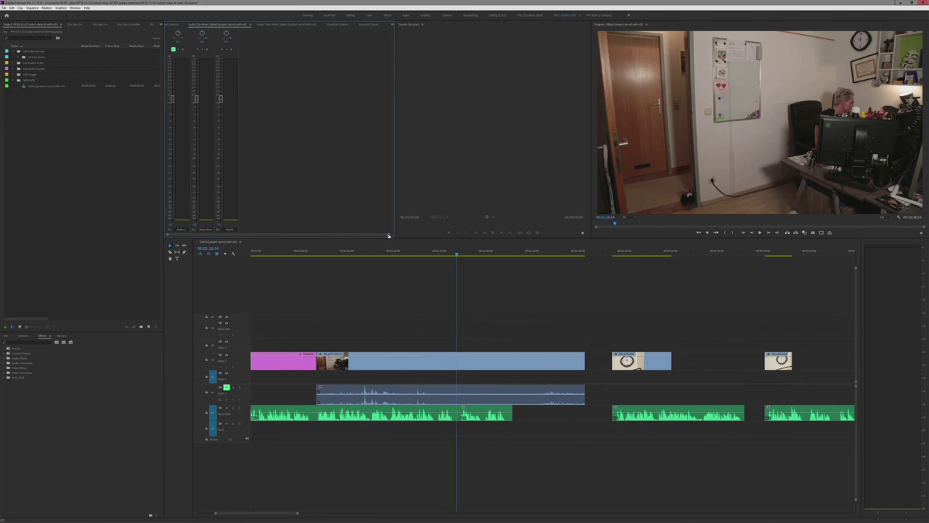
- Add the stand-in "(graphics)" template from Essential Graphics to Video 3, starting at the beginning of the office footage
left_click(177, 26)
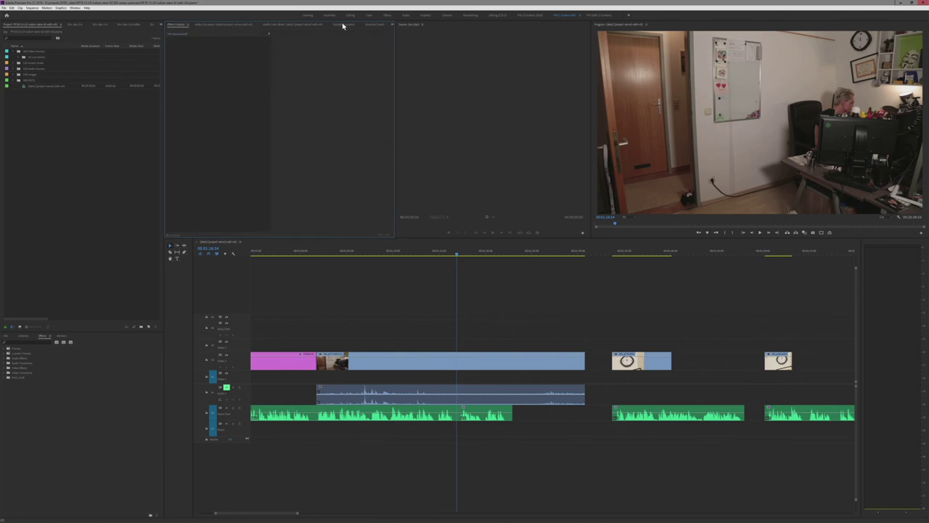
left_click(369, 26)
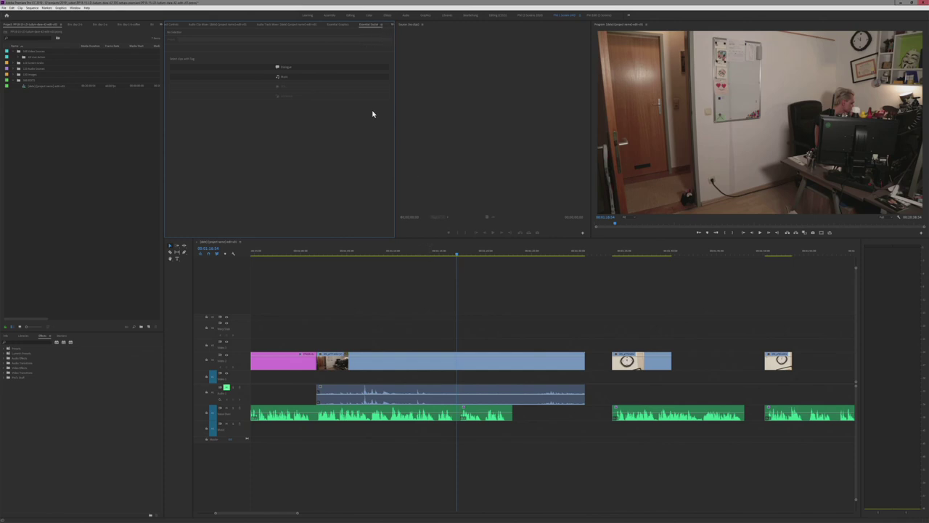
left_click(391, 25)
left_click(396, 47)
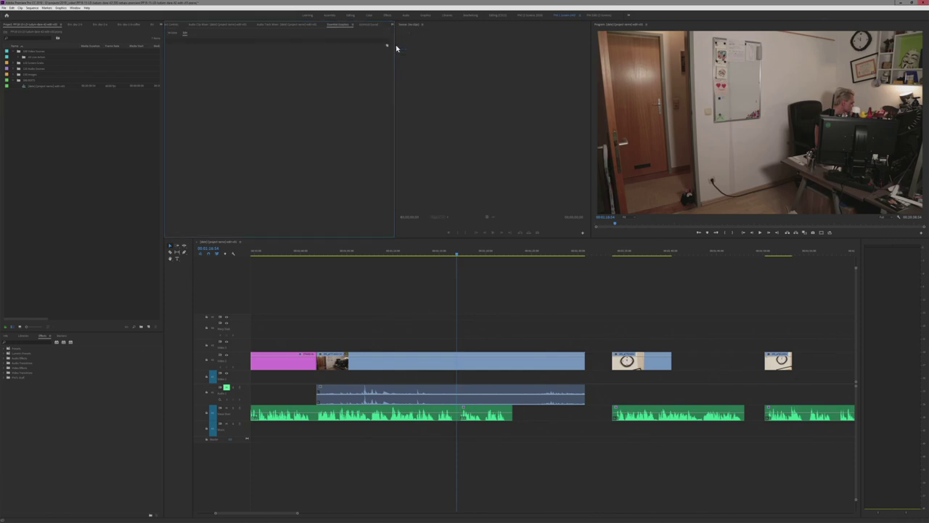
left_click(175, 33)
left_click_drag(449, 303, 317, 343)
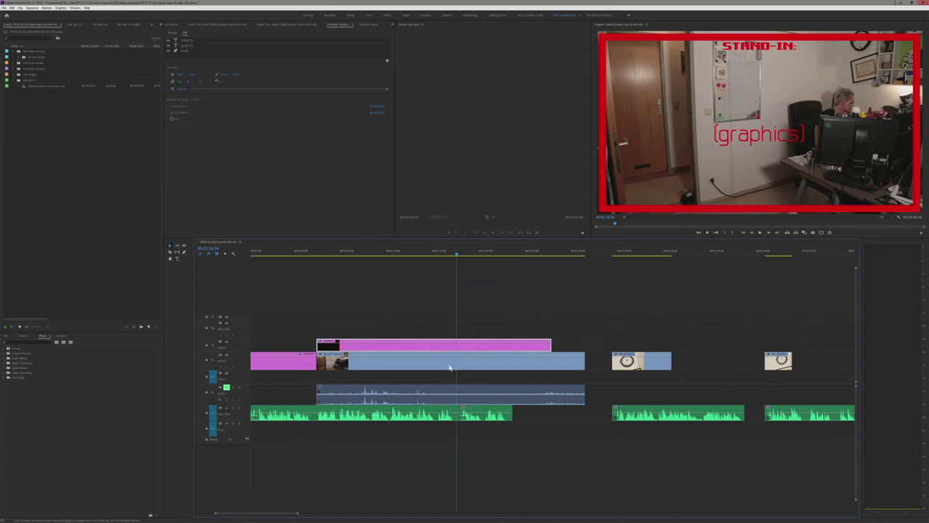
- Play the office section with the stand-in overlay, and split the office footage with its audio at 00:01:17:24
left_click_drag(315, 251, 458, 283)
key("space")
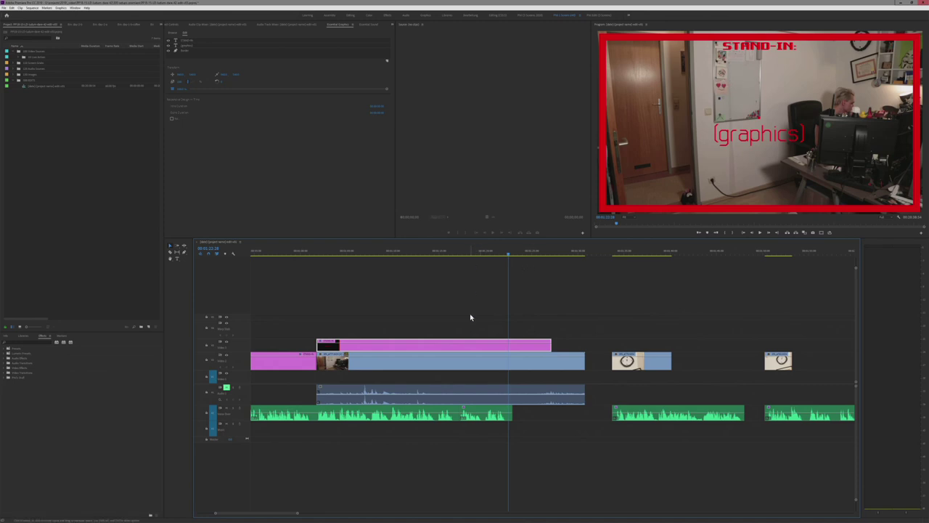
left_click(460, 252)
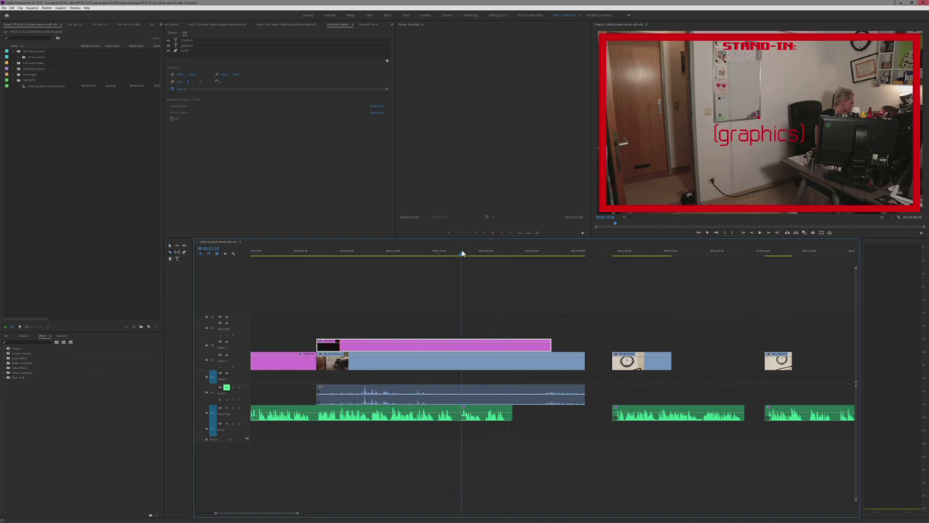
key("ctrl+k")
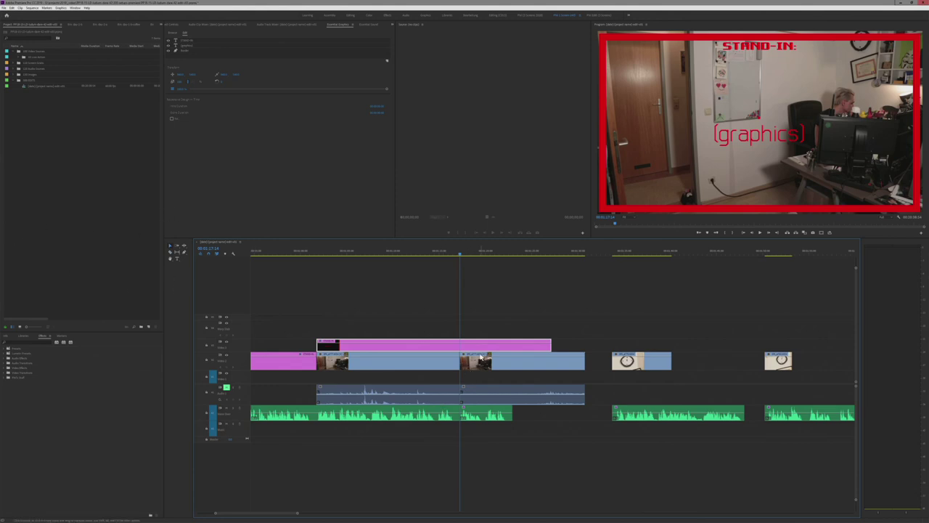
left_click(480, 359)
left_click(473, 311)
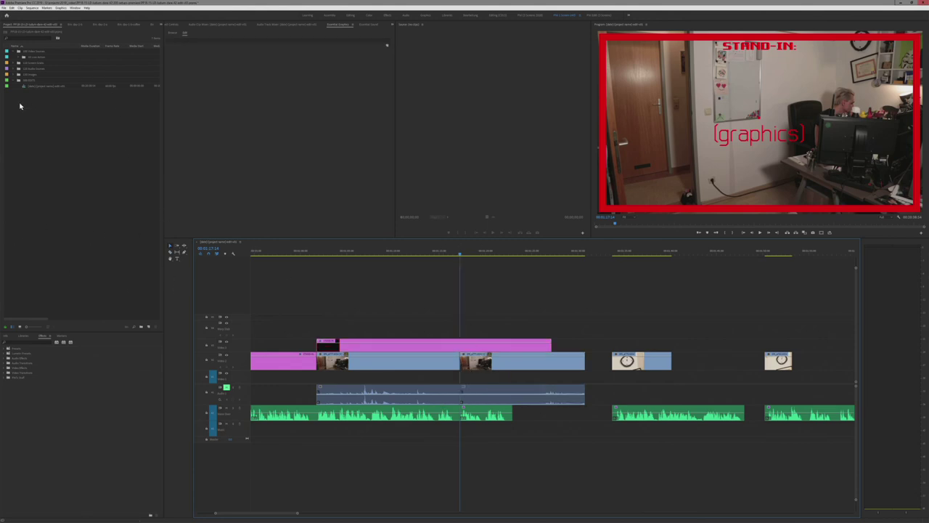
- Open the video sources bin from the project and undock its panel
double_click(19, 54)
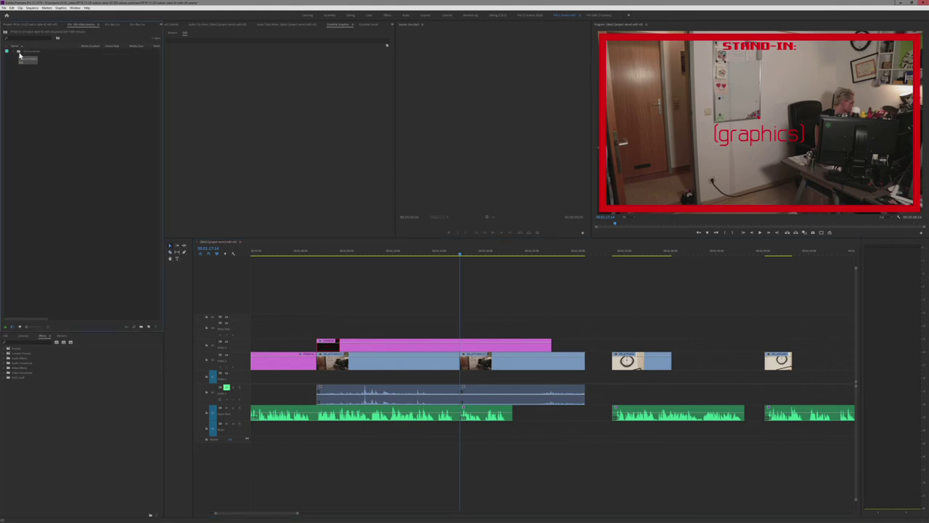
left_click(19, 53)
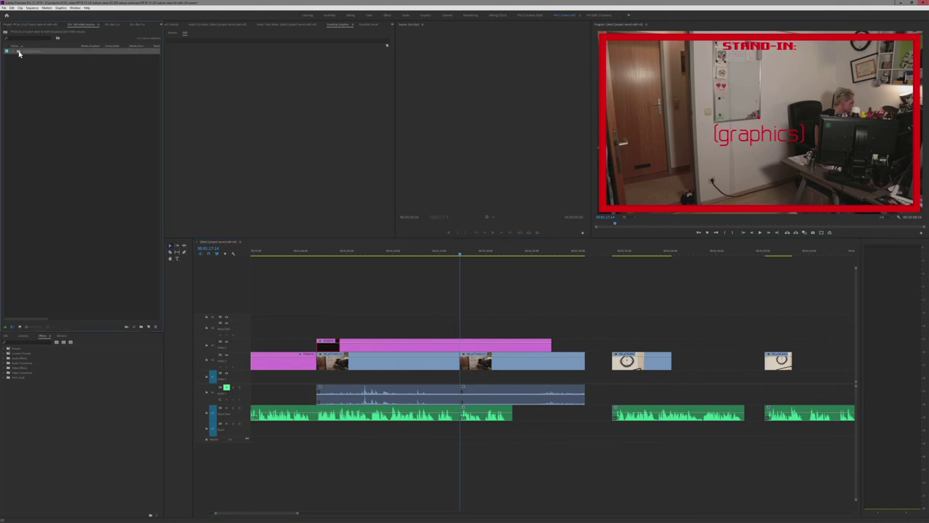
double_click(19, 54)
right_click(82, 22)
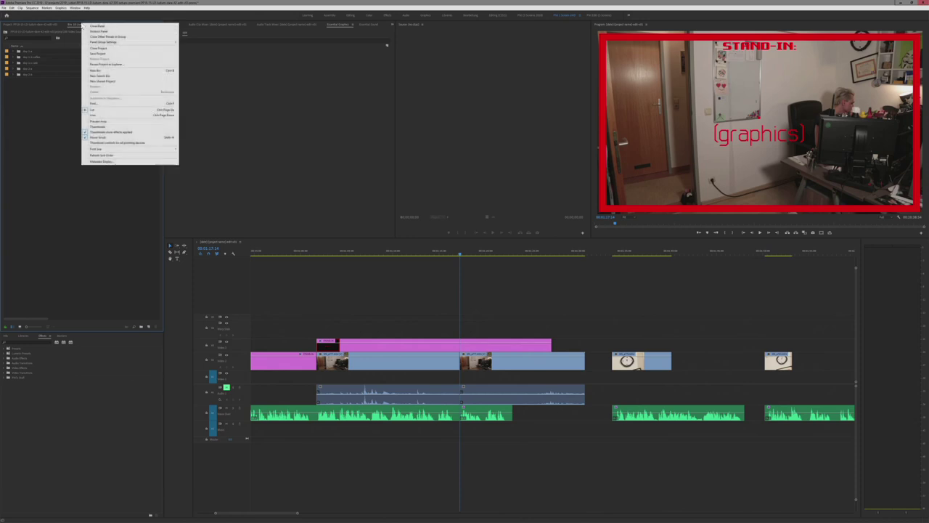
key("Escape")
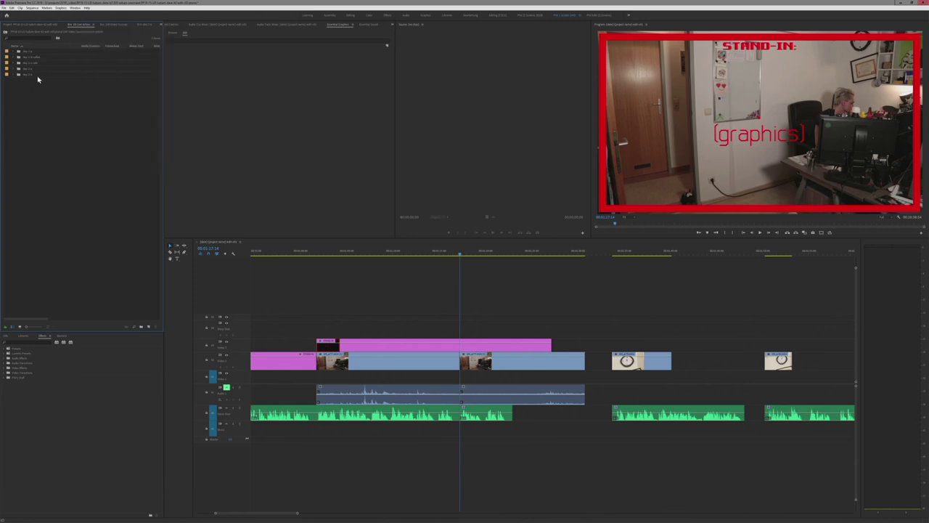
left_click(48, 27)
double_click(20, 52)
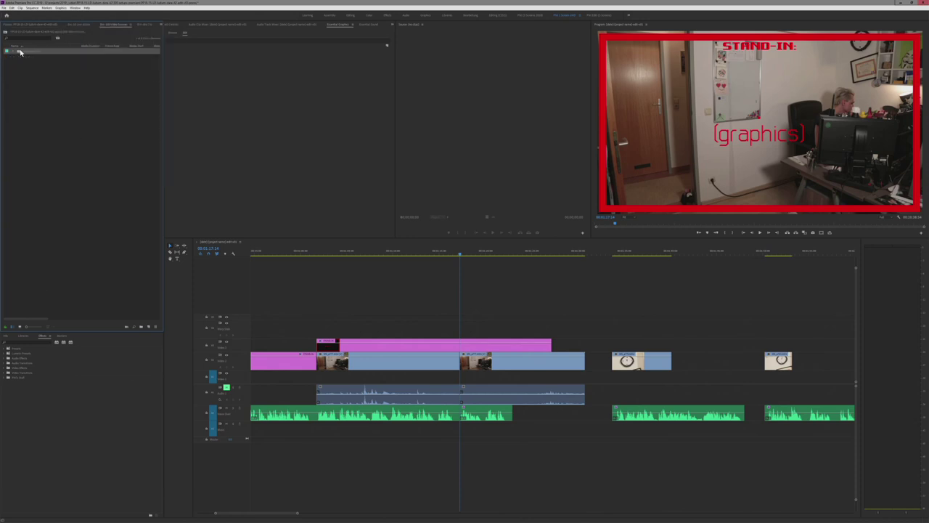
right_click(109, 24)
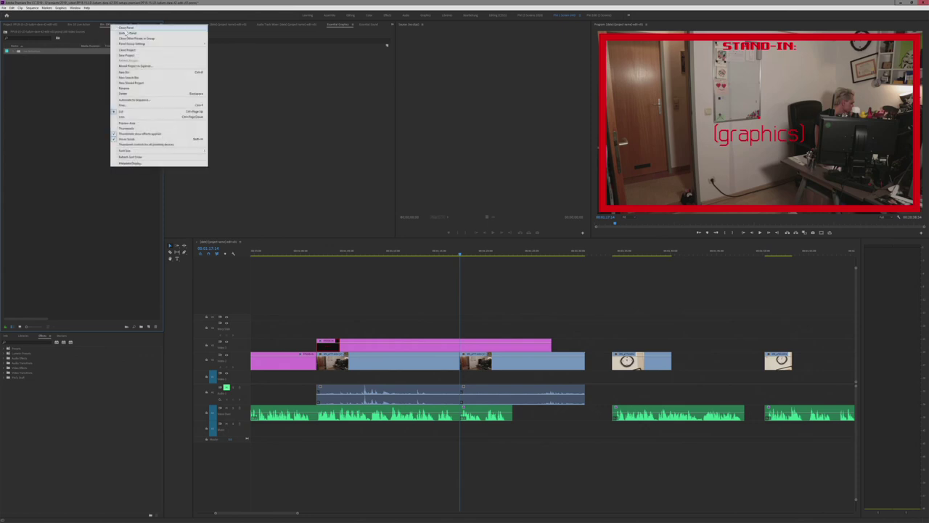
left_click(124, 34)
- Show the floating video sources bin as icons and enlarge its window to cover most of the workspace
left_click_drag(98, 22, 343, 61)
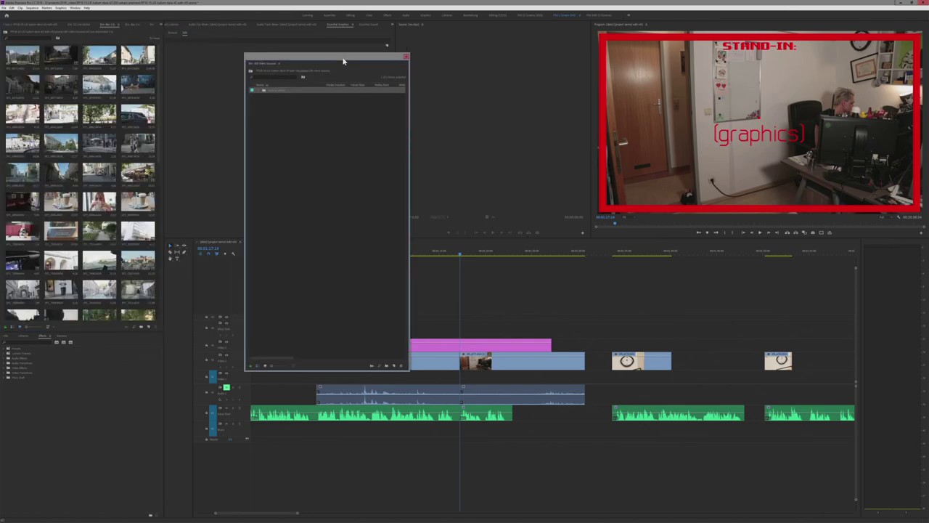
left_click(264, 366)
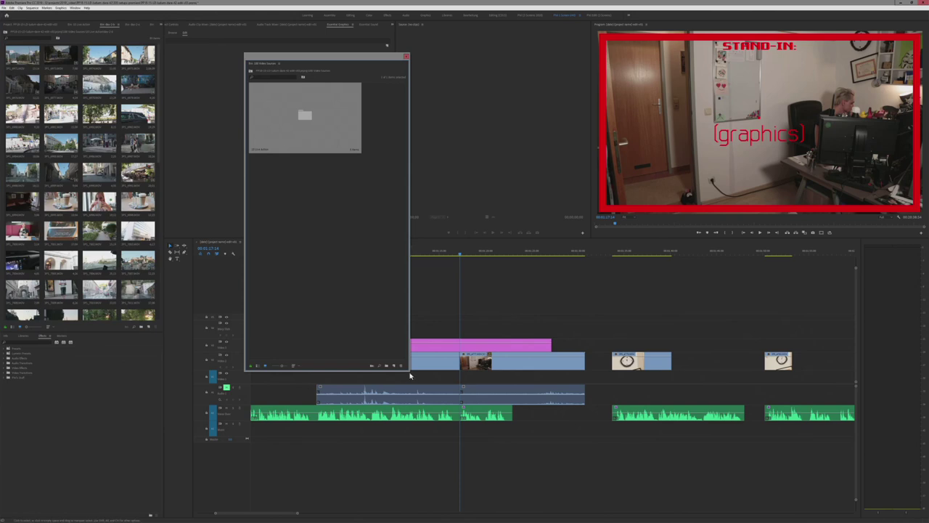
left_click_drag(409, 376, 753, 481)
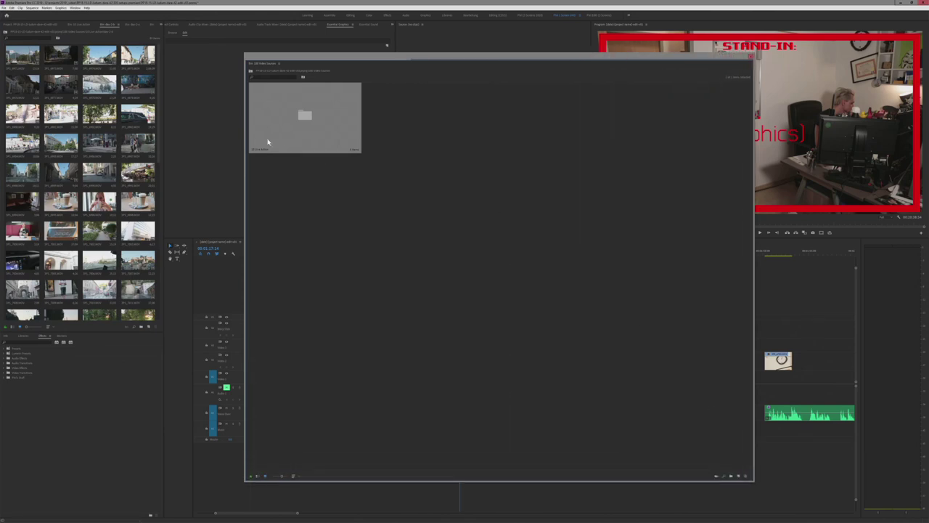
- Open the live action bin inside the floating window and show its folders as large icons
double_click(268, 143)
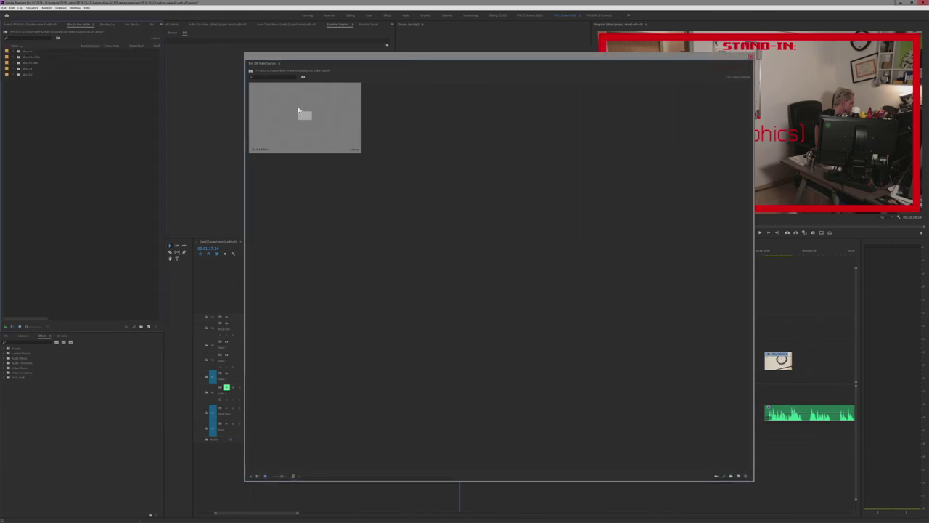
left_click_drag(83, 25, 347, 125)
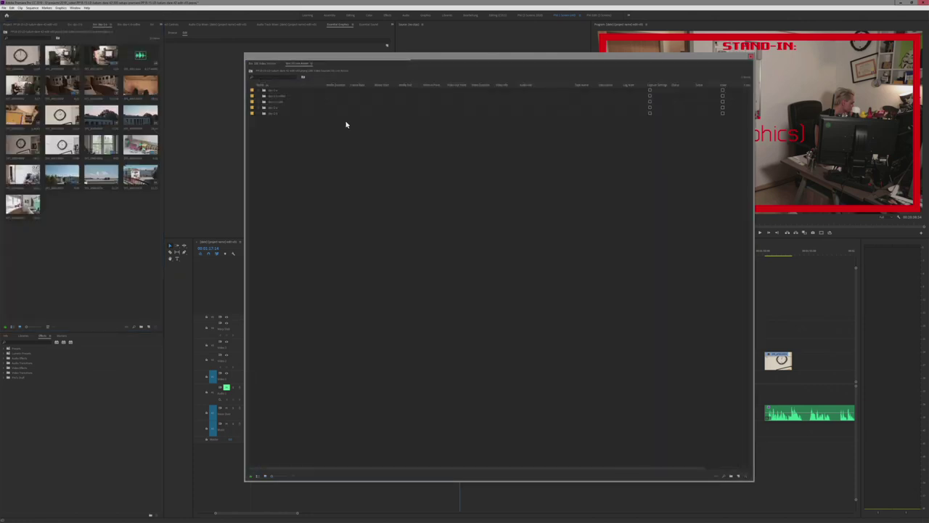
left_click(264, 476)
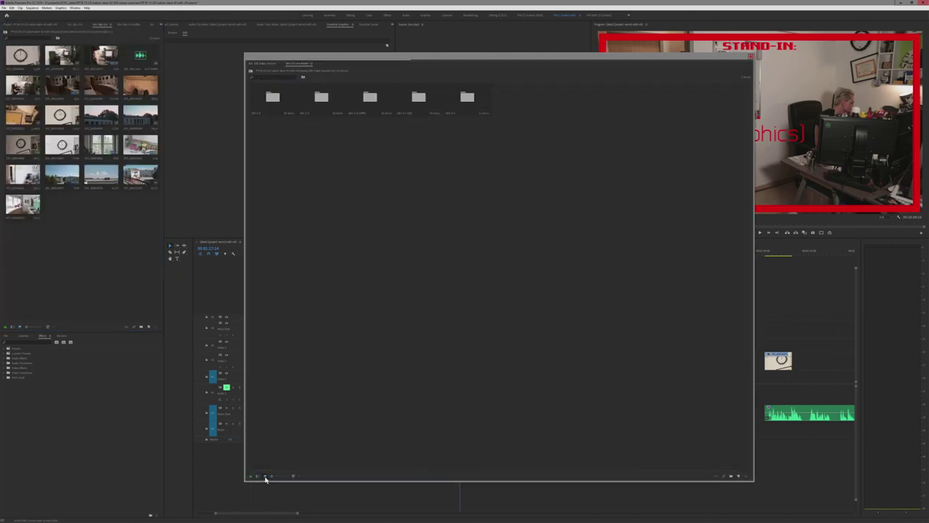
left_click_drag(271, 477, 284, 480)
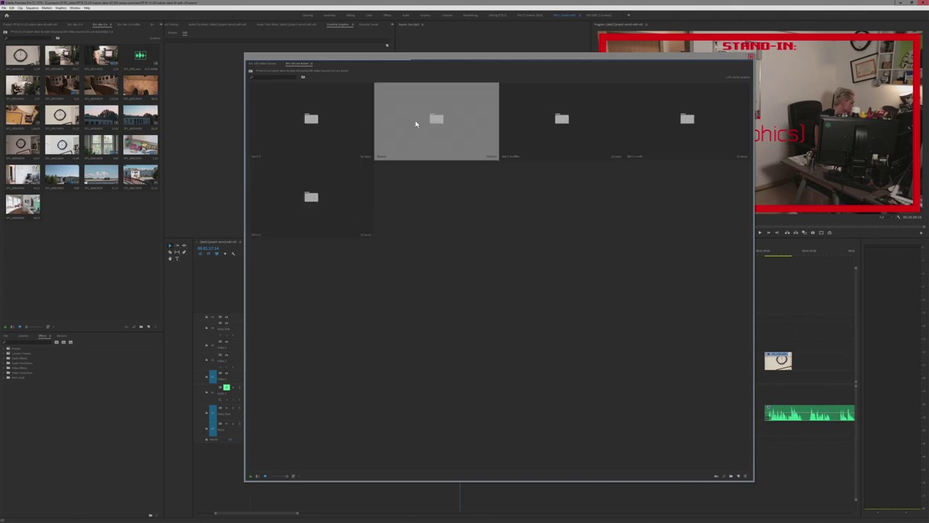
- Open the second day folder of the live action bin in the floating window and enlarge its clip thumbnails
double_click(428, 142)
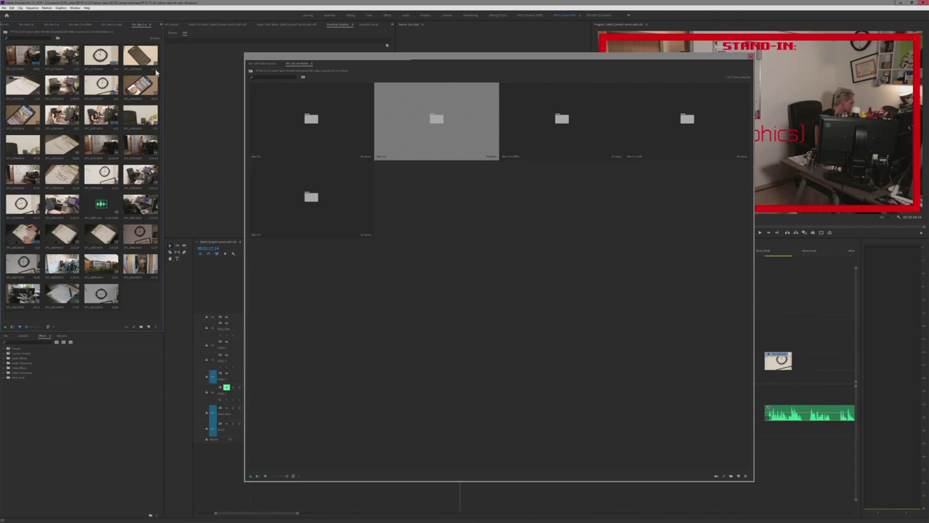
left_click_drag(142, 30, 388, 211)
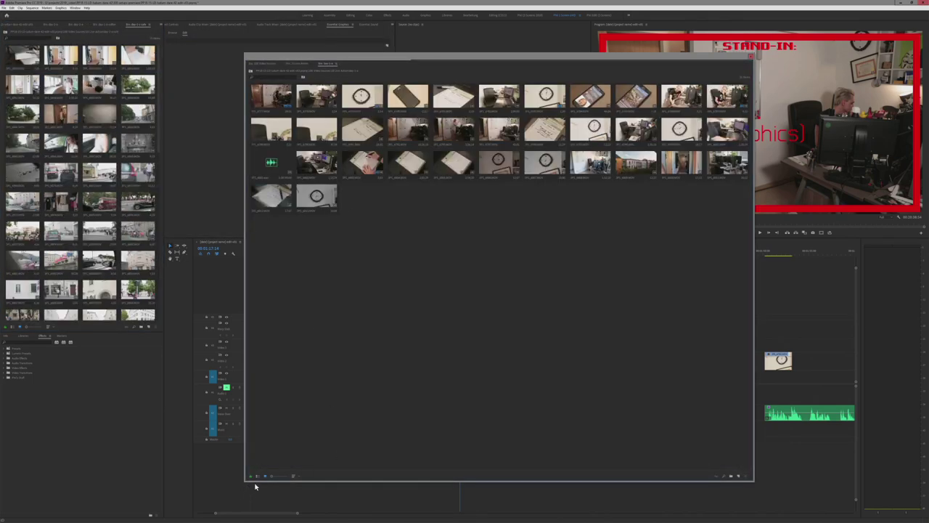
left_click_drag(273, 478, 276, 479)
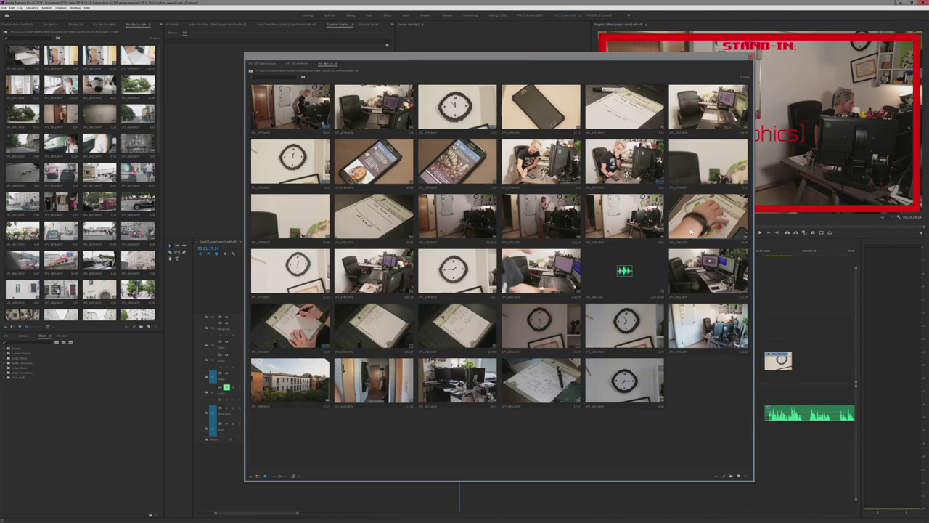
- Load the candy bowl clip into the Source Monitor, scrub through it, and move the floating bin window out of the workspace
left_click(595, 214)
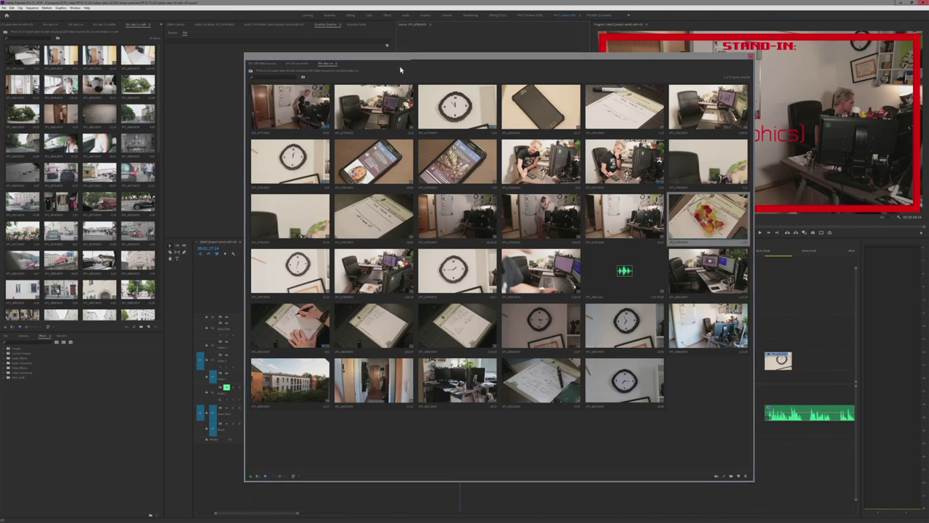
left_click_drag(695, 219, 430, 345)
left_click_drag(421, 226, 532, 223)
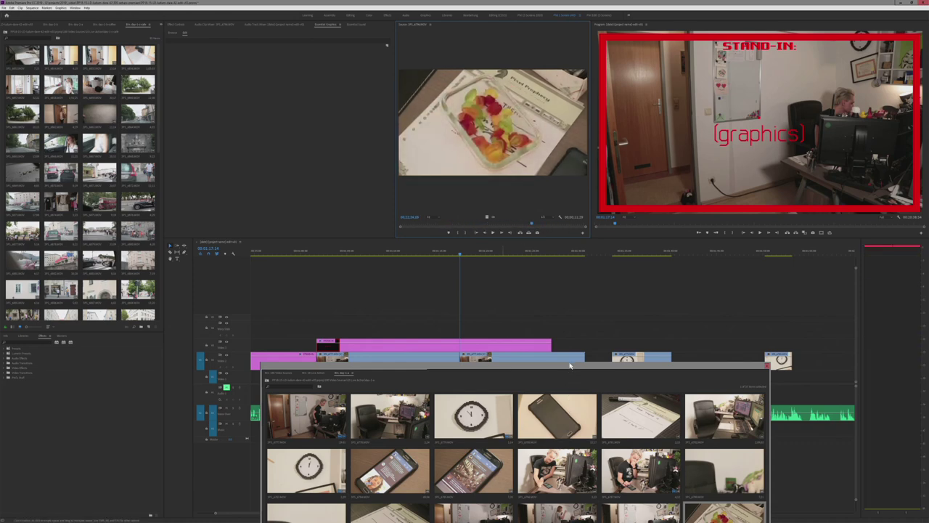
left_click_drag(569, 365, 0, 37)
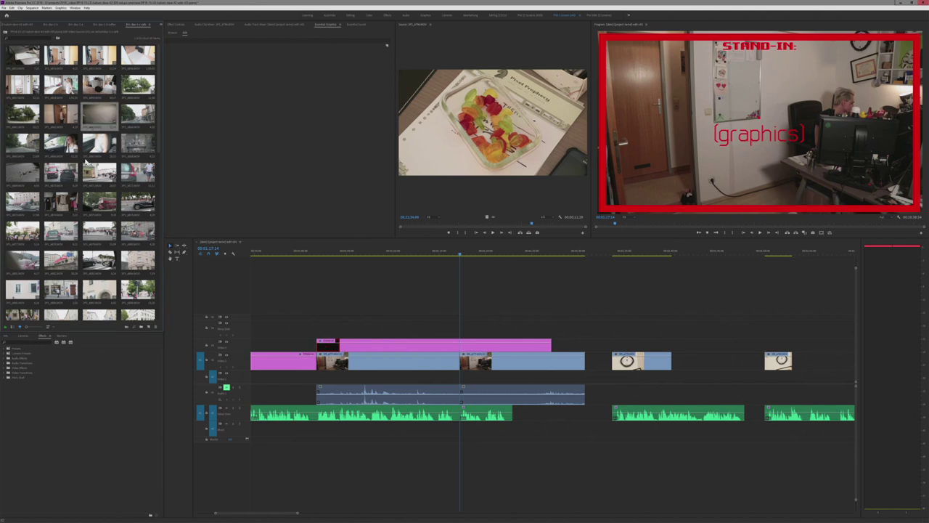
- Look through the clip thumbnails of the docked day bin with the street and café footage for usable shots
scroll(84, 191, "down", 5)
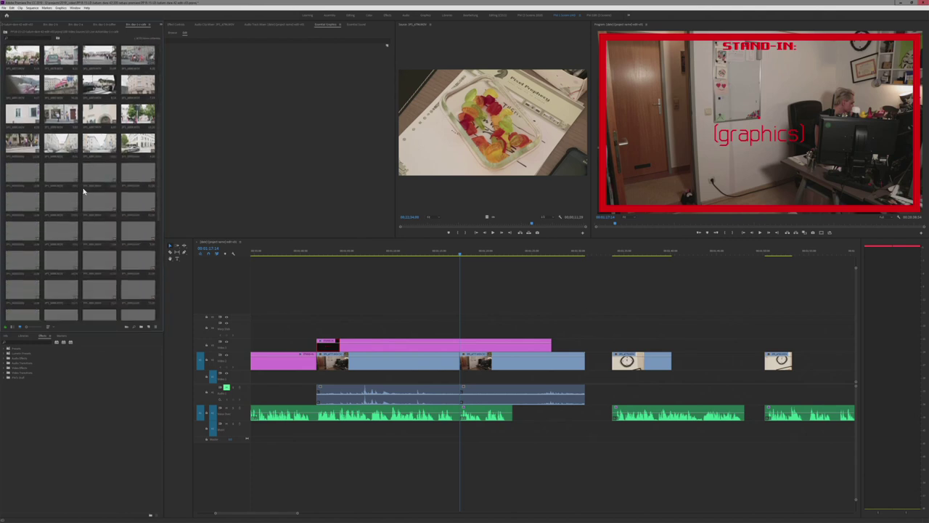
scroll(84, 191, "up", 3)
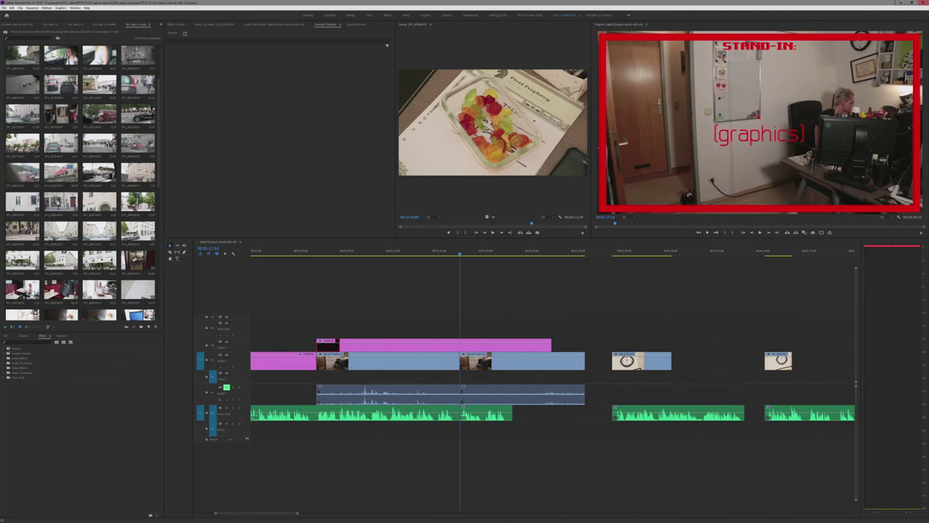
scroll(83, 181, "down", 6)
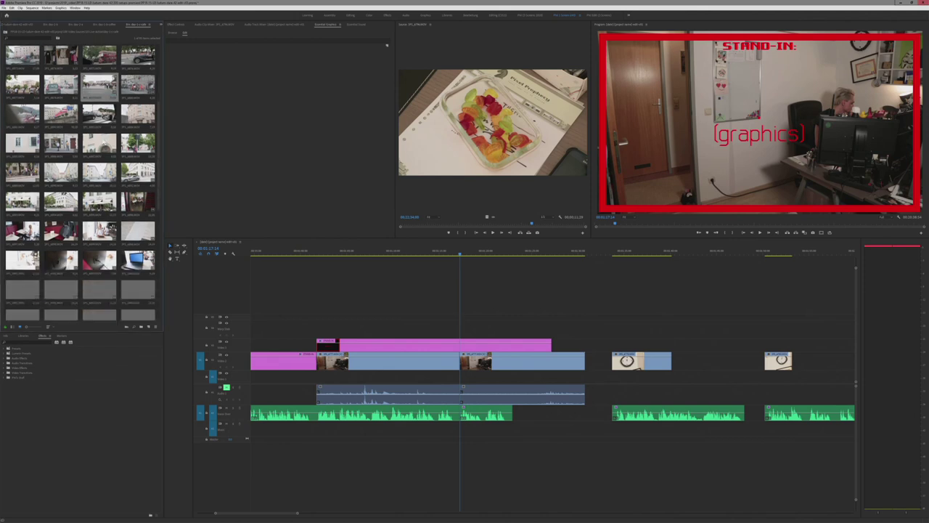
scroll(95, 145, "down", 2)
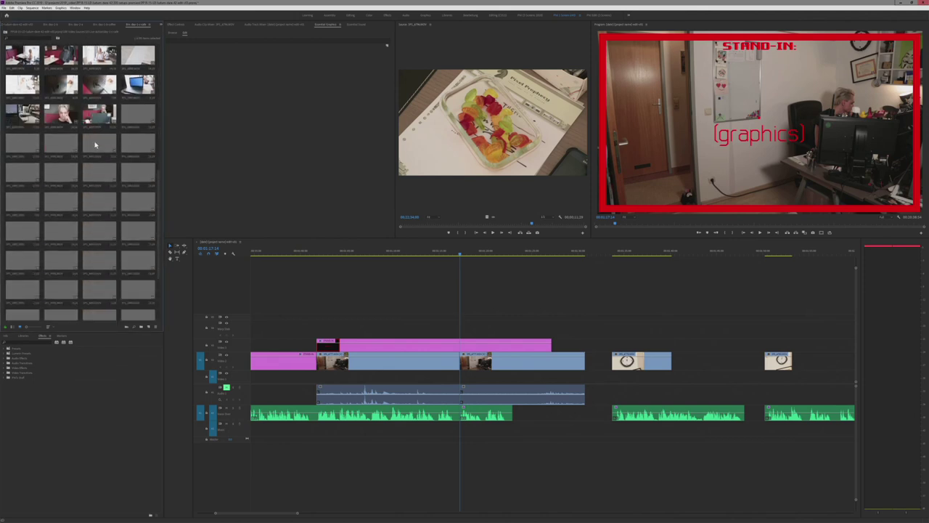
scroll(94, 145, "up", 1)
scroll(91, 151, "up", 3)
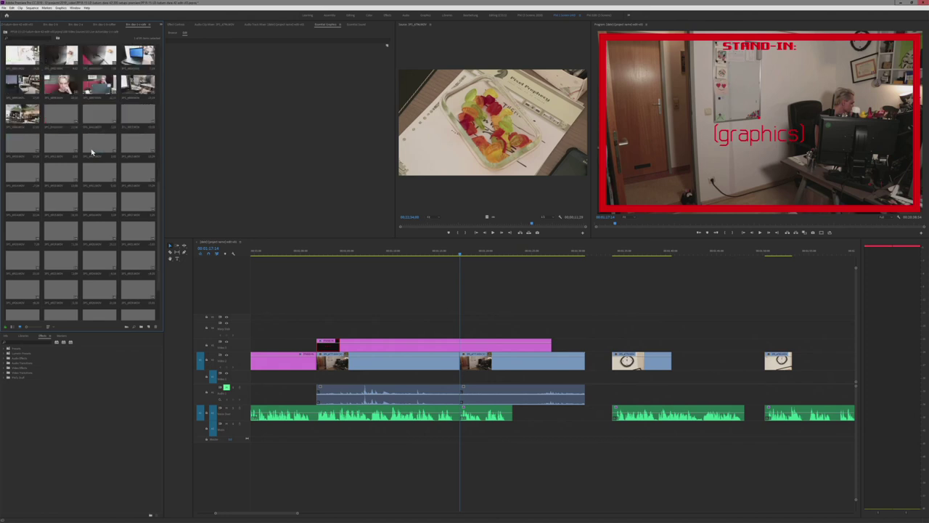
scroll(88, 168, "up", 3)
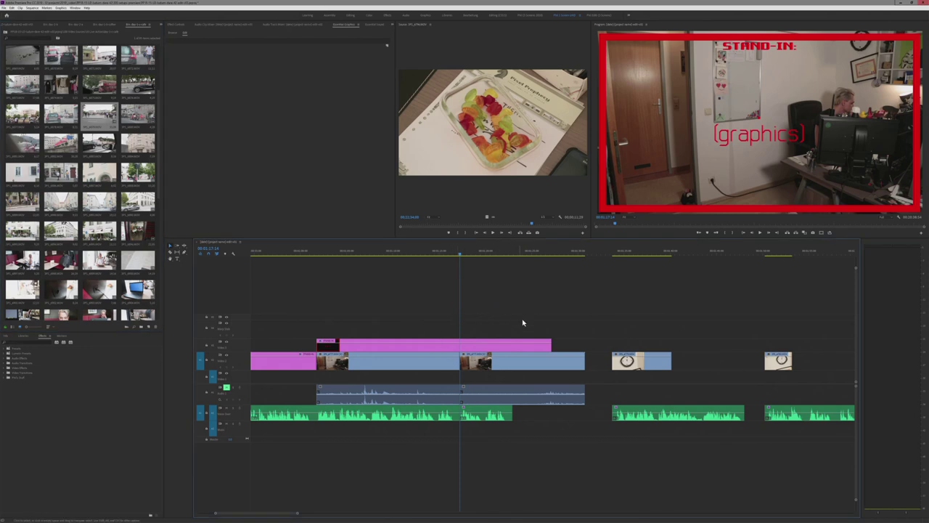
- Place the playhead at the start of the first clock clip, with the following voice-over sections in view
left_click_drag(562, 260, 612, 259)
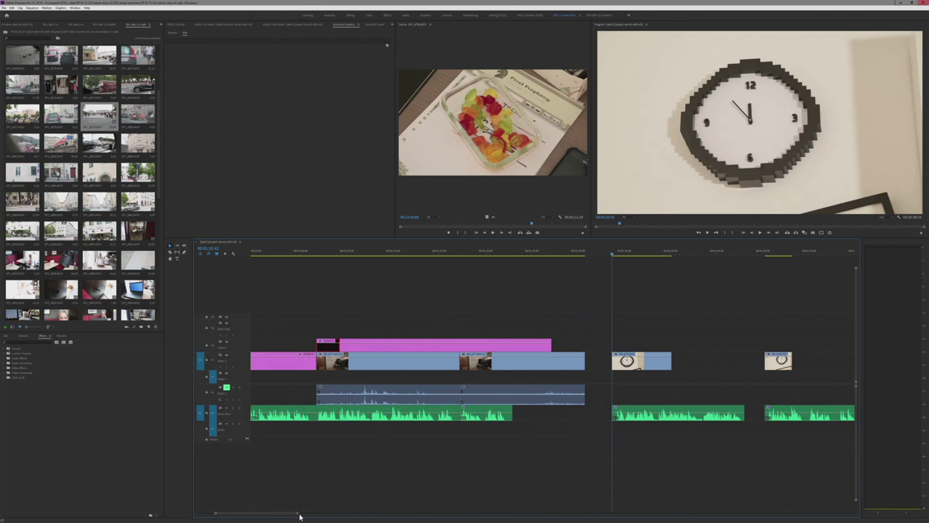
left_click_drag(300, 514, 313, 505)
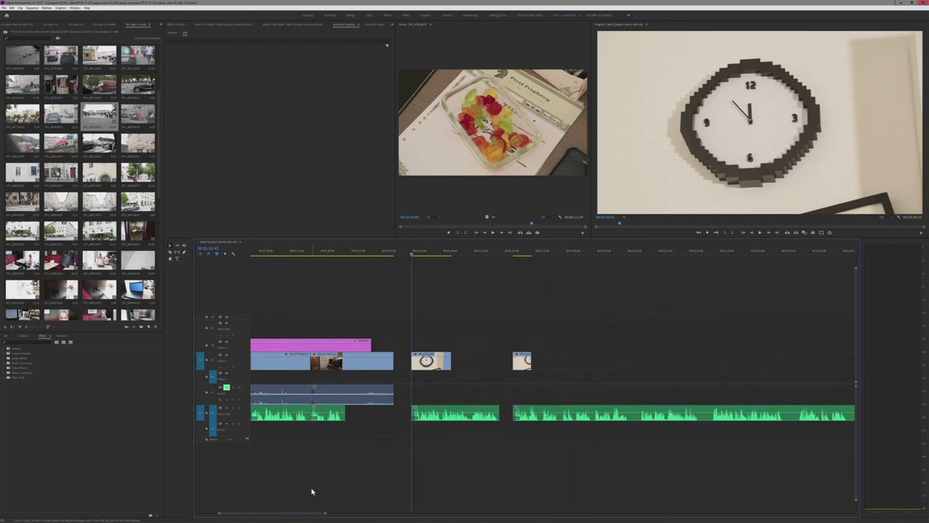
- Play the voice-over section under the first clock clip to judge where its picture coverage is missing
key("space")
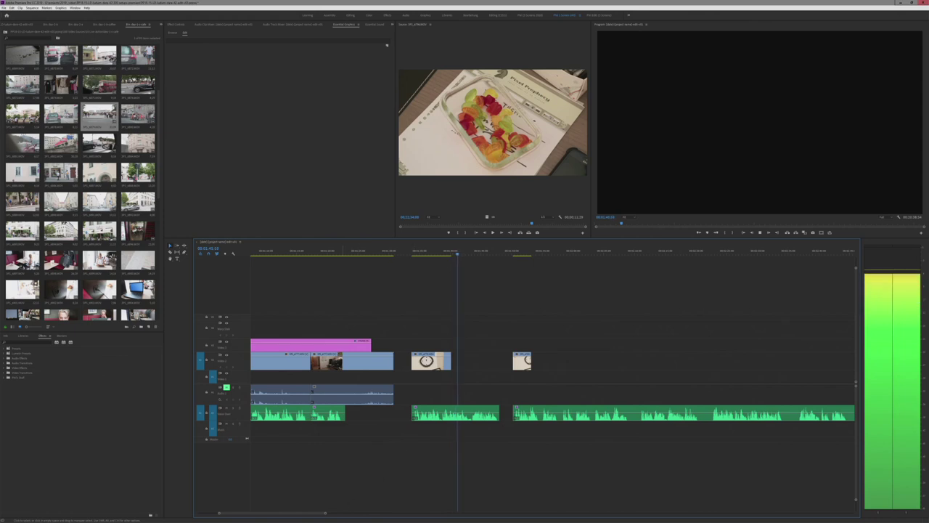
left_click_drag(325, 513, 304, 513)
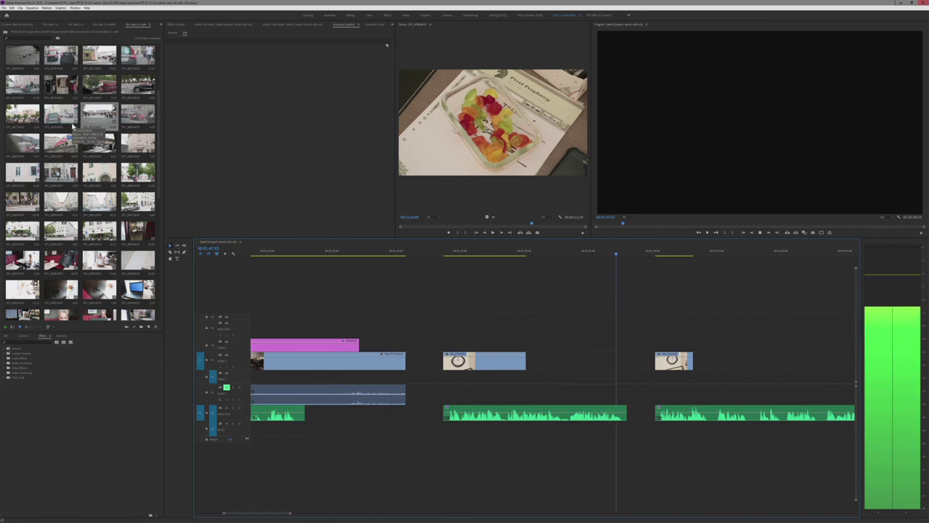
key("space")
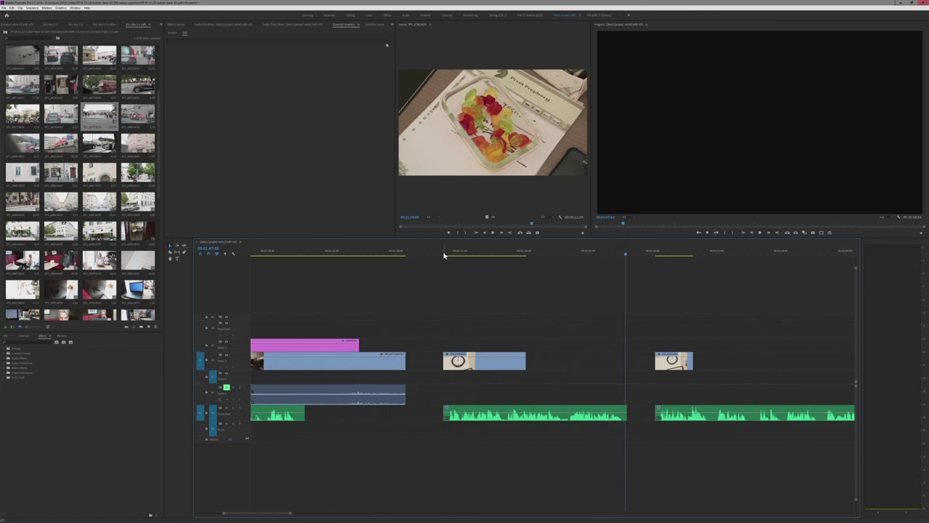
left_click_drag(443, 255, 455, 255)
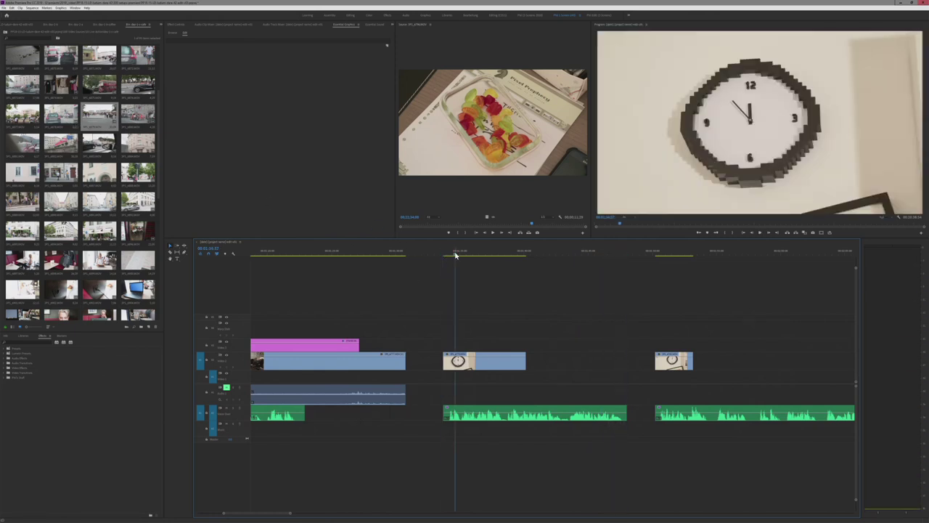
left_click(506, 255)
left_click_drag(506, 255, 508, 255)
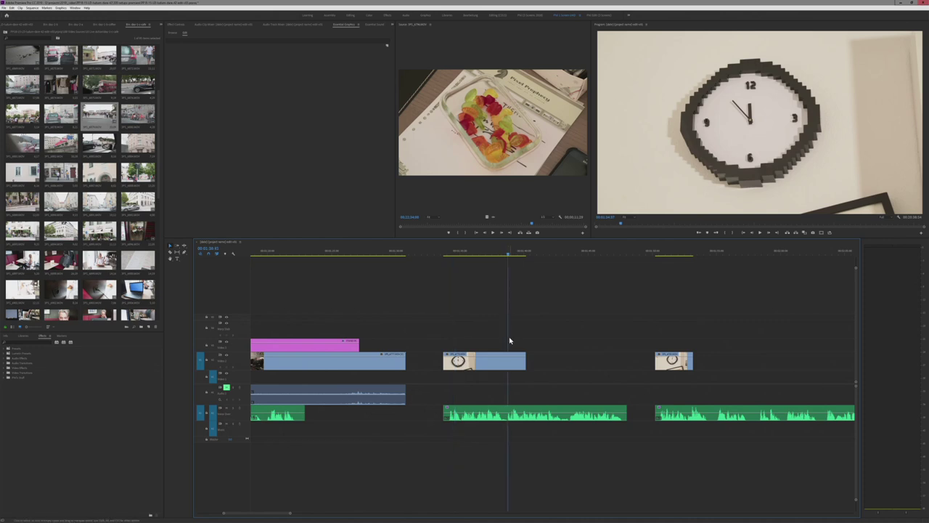
key("space")
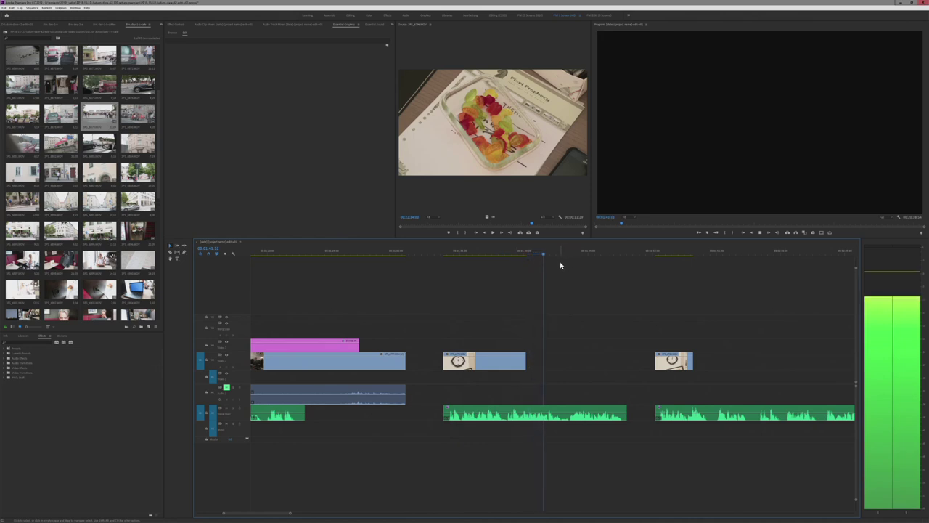
key("space")
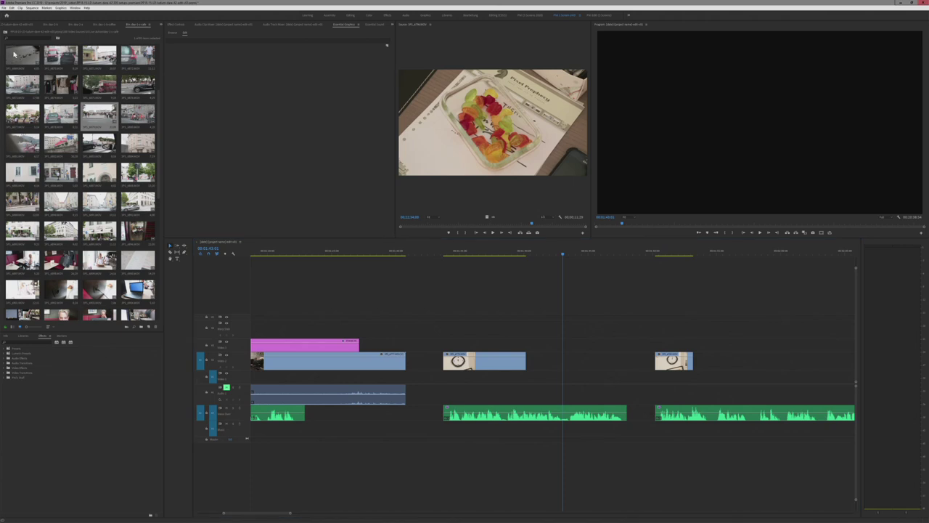
- Look through the clip thumbnails of the other day bins for footage that suits the uncovered voice-over
left_click(102, 24)
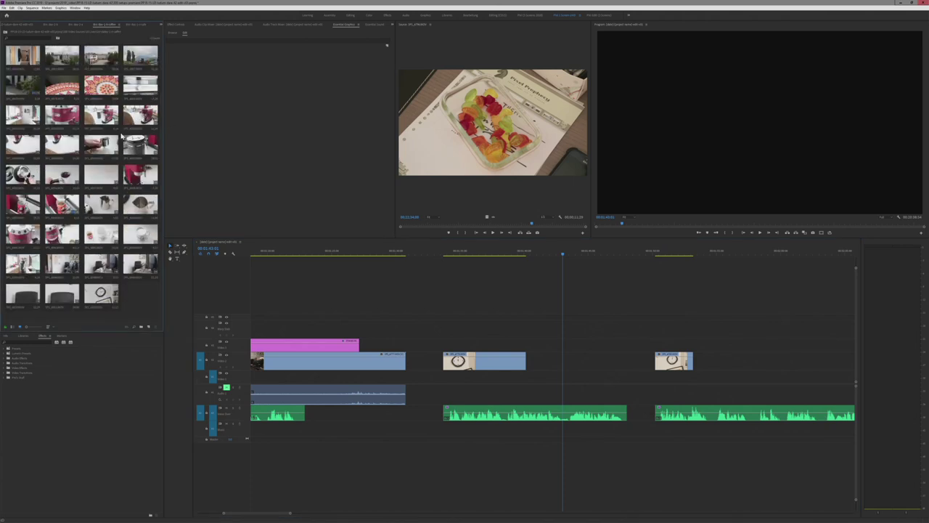
left_click(78, 24)
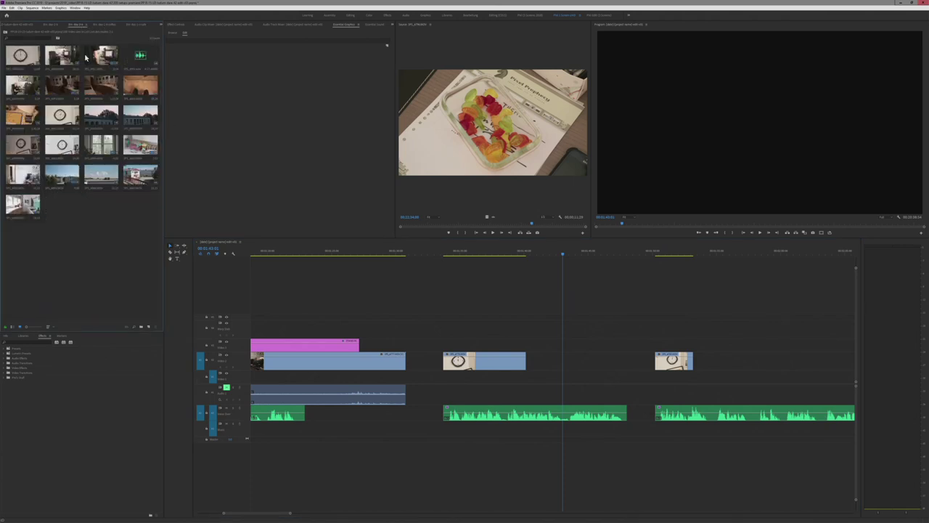
left_click(53, 25)
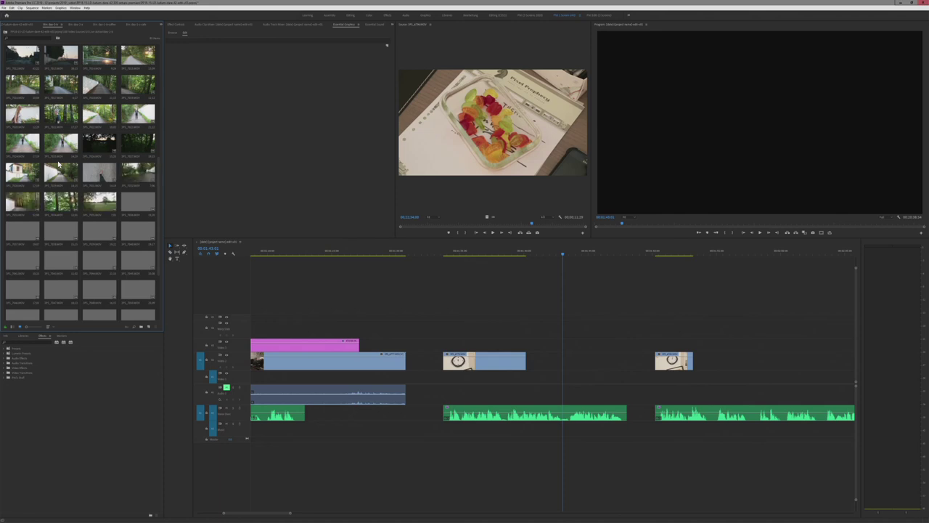
scroll(72, 189, "down", 2)
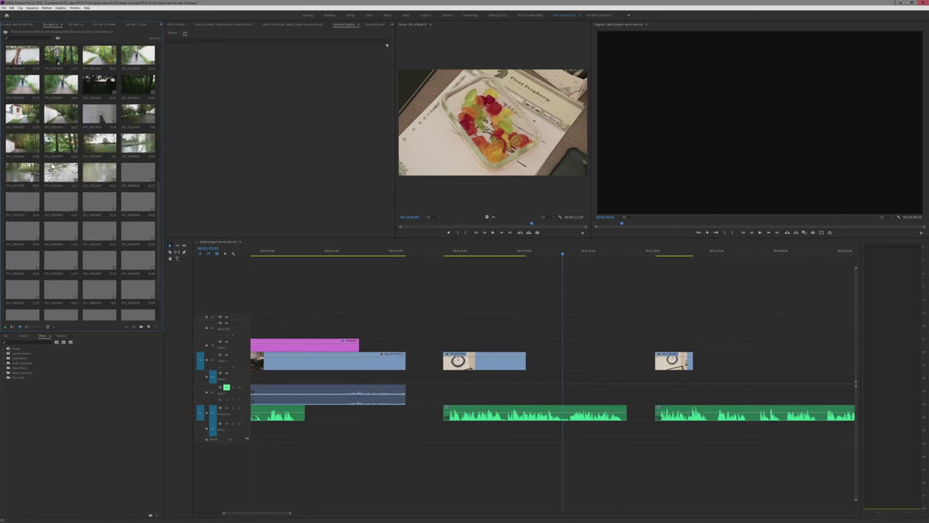
scroll(85, 212, "down", 2)
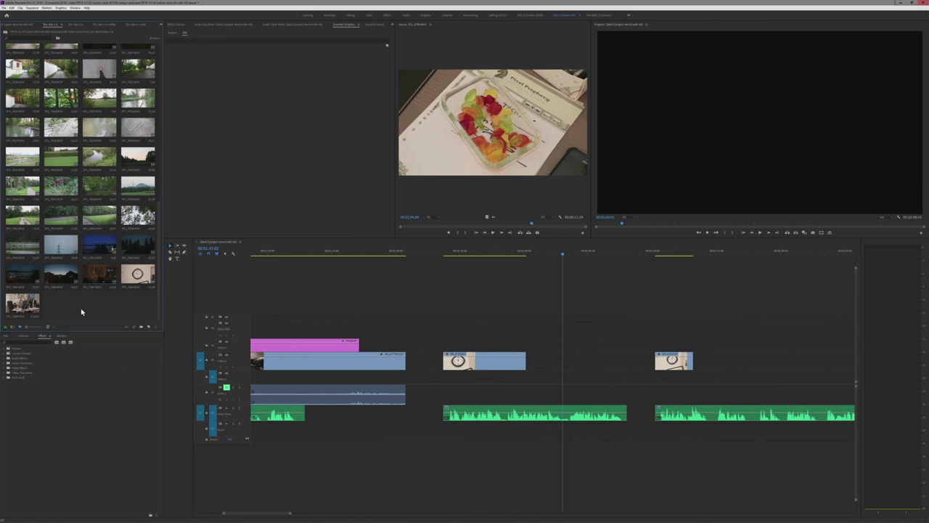
- Preview the dusk clips of the long building in the Source Monitor, widening the monitor and scrubbing through the footage
double_click(87, 252)
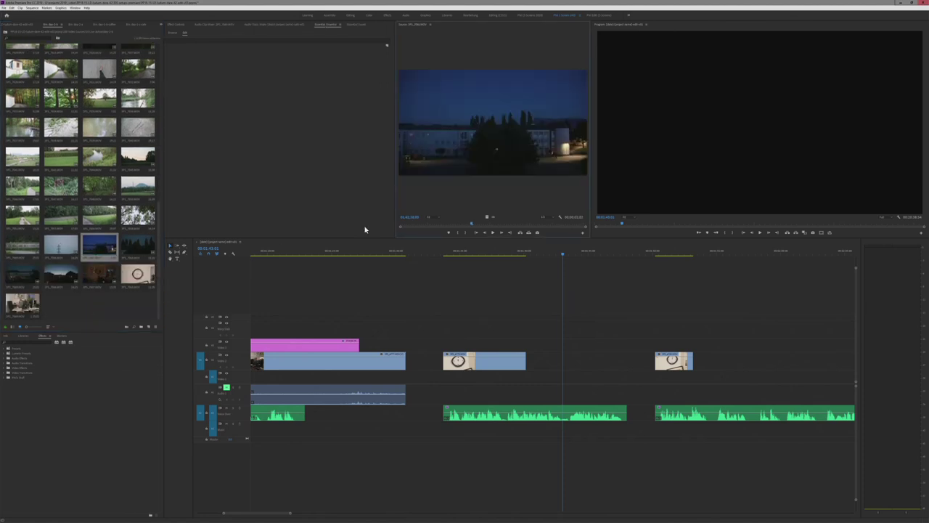
mouse_move(396, 217)
left_mouse_down()
mouse_move(295, 221)
mouse_move(574, 232)
mouse_move(529, 242)
mouse_move(506, 227)
mouse_move(429, 220)
mouse_move(312, 228)
mouse_move(394, 225)
left_mouse_up()
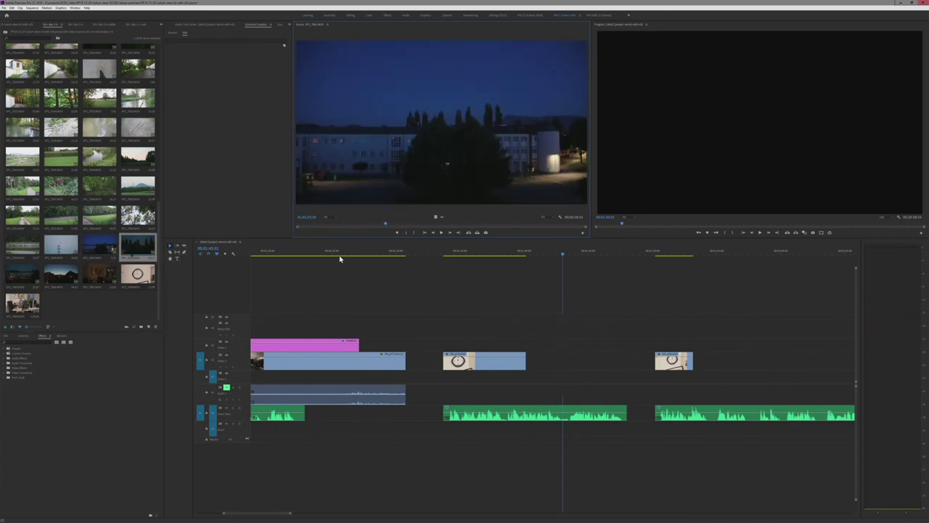
key("space")
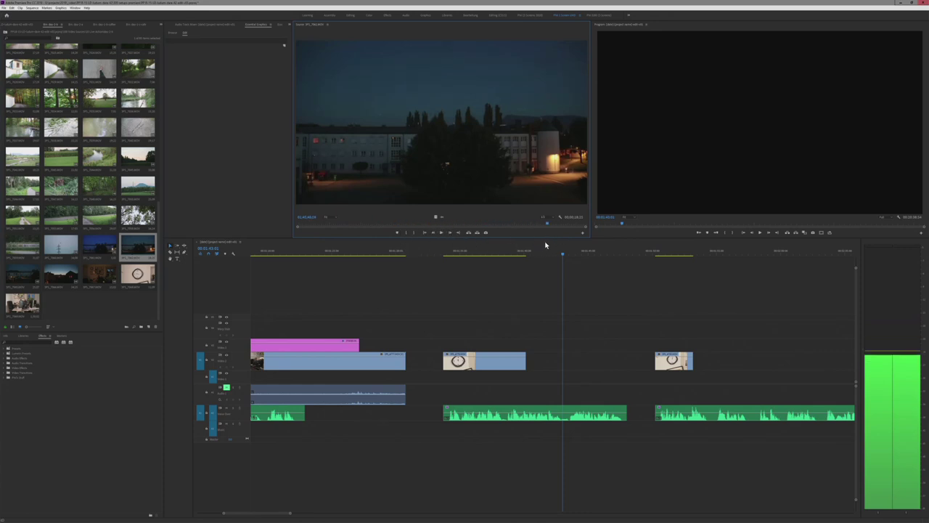
left_click_drag(546, 245, 132, 245)
double_click(100, 246)
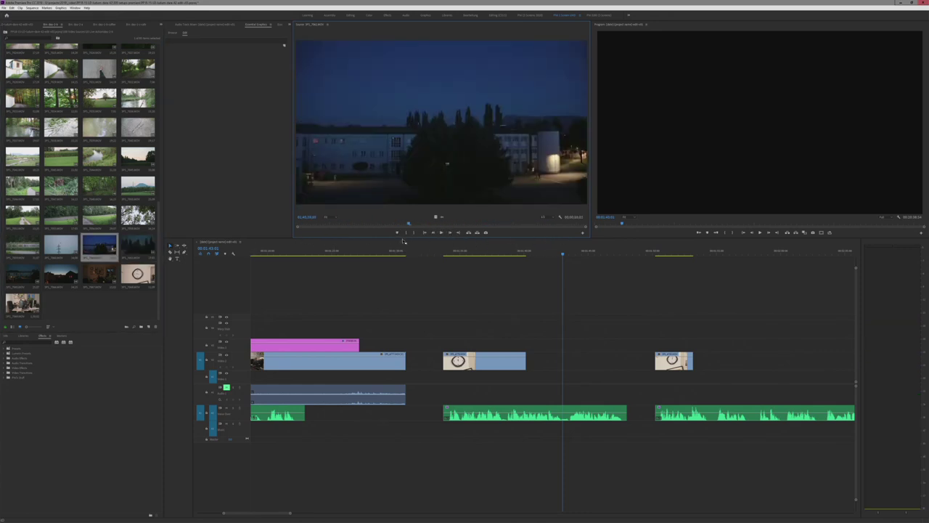
left_click_drag(408, 223, 543, 229)
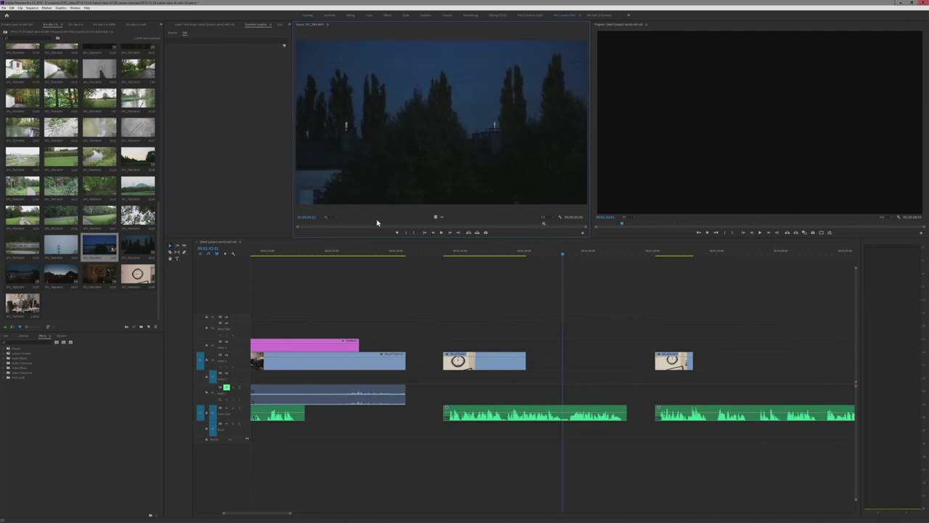
left_click(330, 223)
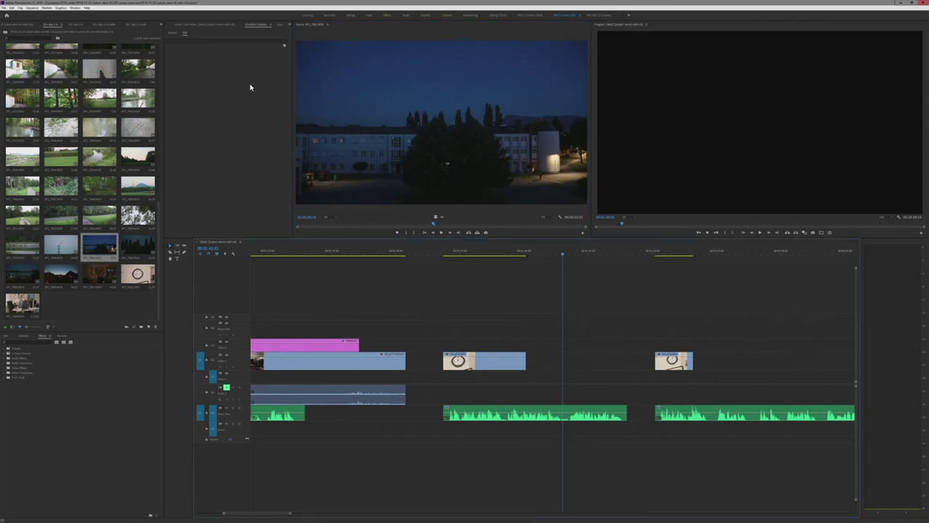
- Split the earlier stand-in graphic near its start and move the longer part directly behind the first clock clip on the clock's track
key("c")
left_click(271, 348)
key("v")
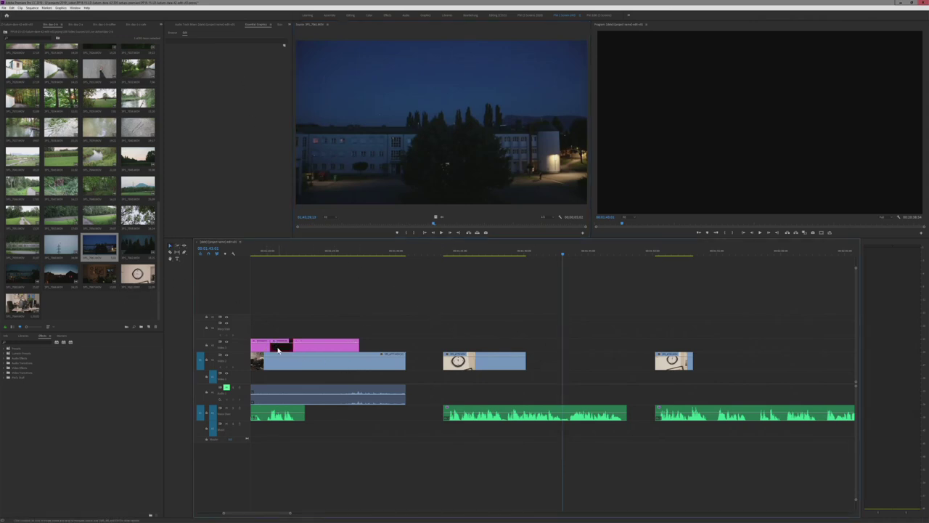
left_click_drag(281, 350, 536, 356)
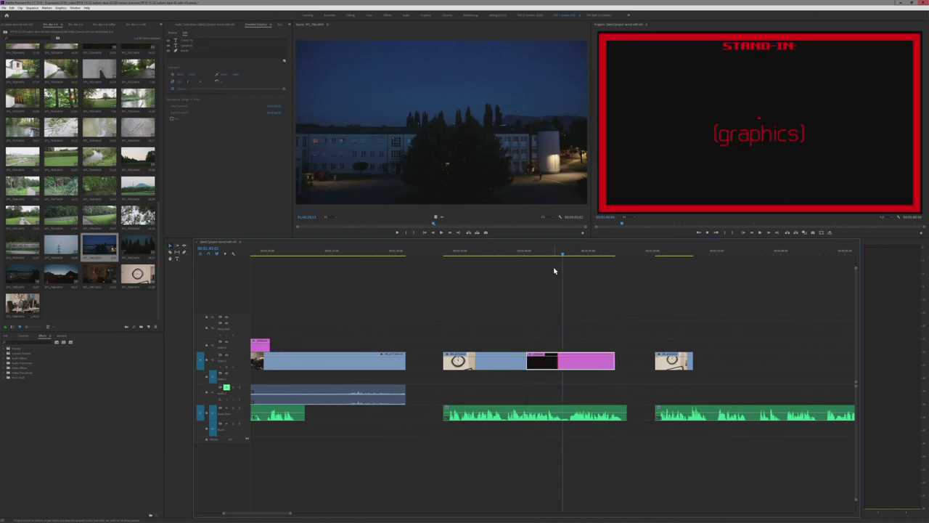
- Split the moved stand-in at the pause in the voice-over and extend its second part to the end of that voice-over section
mouse_move(556, 256)
left_mouse_down()
mouse_move(543, 254)
mouse_move(567, 256)
left_mouse_up()
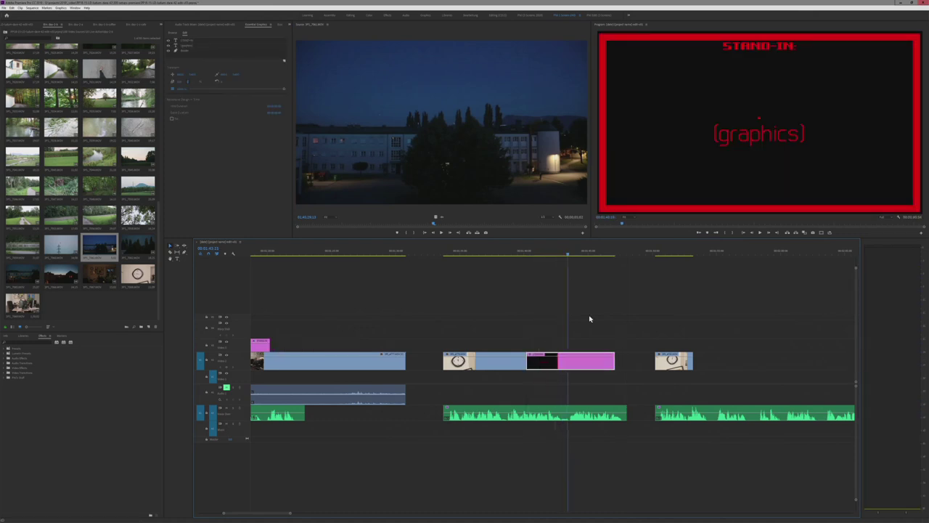
left_click(570, 255)
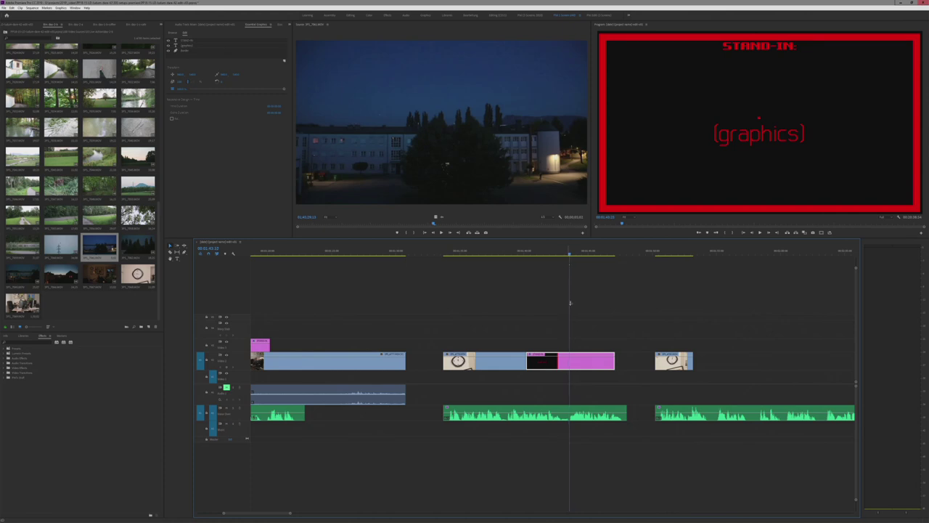
left_click(570, 367)
key("v")
left_click(605, 368)
left_click_drag(613, 363, 626, 363)
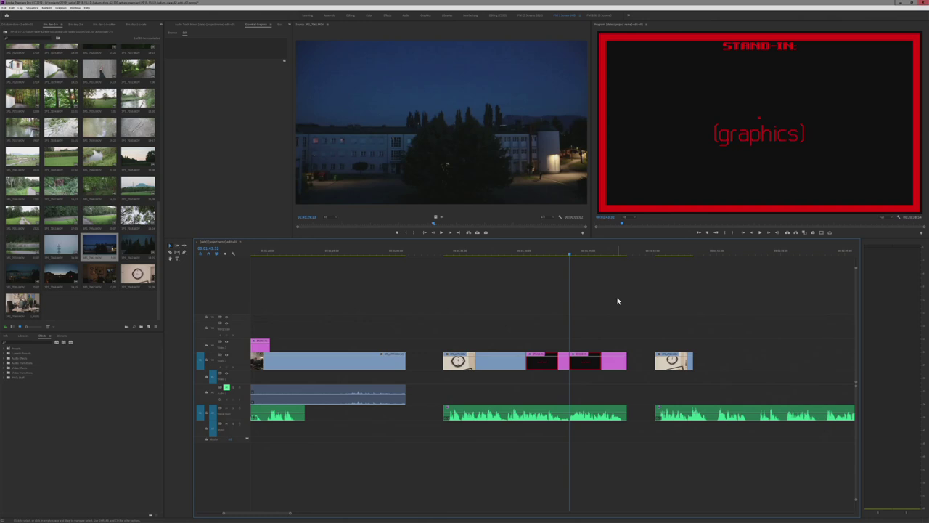
- Replay the section and add the line "Screenshot of announcement" above "(graphics)" in the first of the two stand-ins
left_click(513, 255)
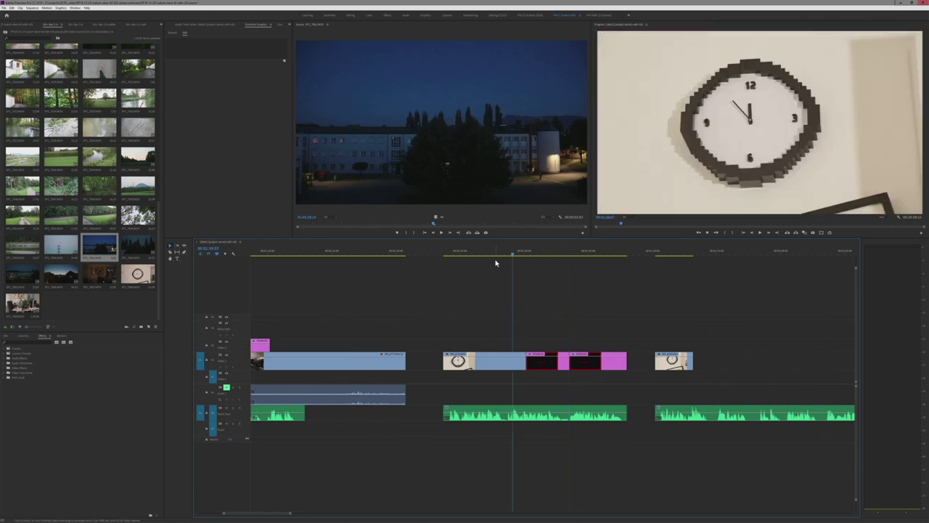
left_click(491, 252)
key("space")
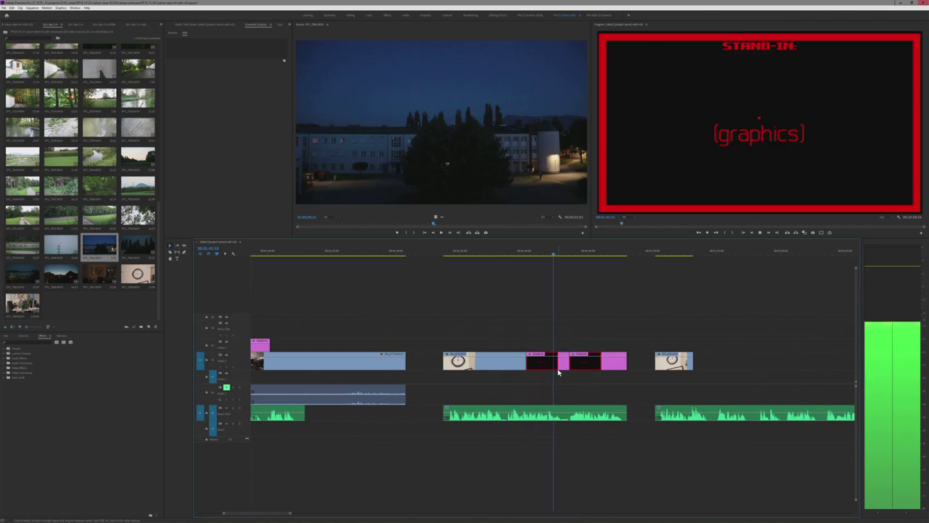
left_click(556, 367)
left_click(748, 141)
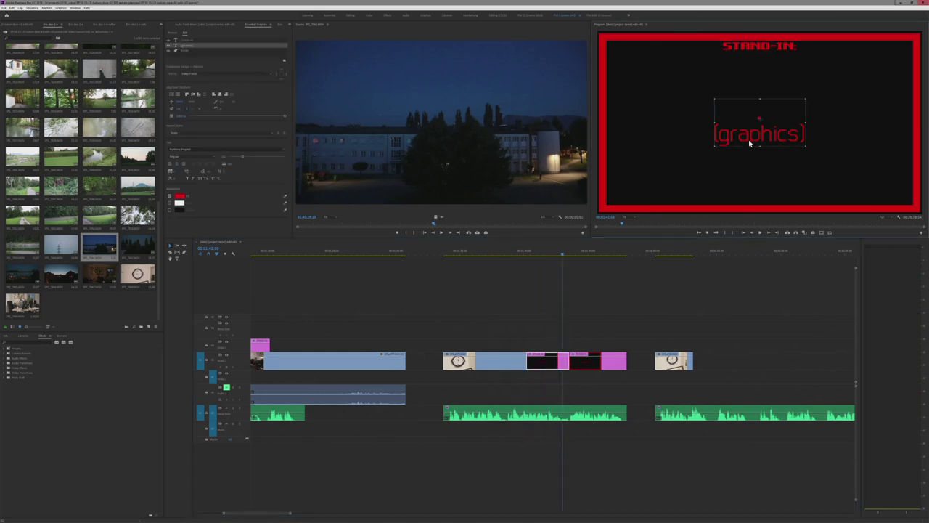
double_click(748, 139)
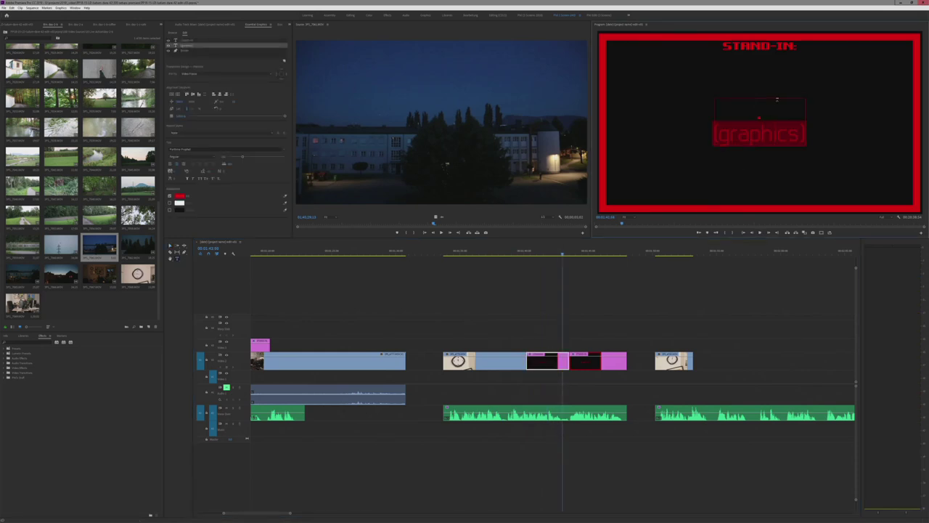
left_click(776, 100)
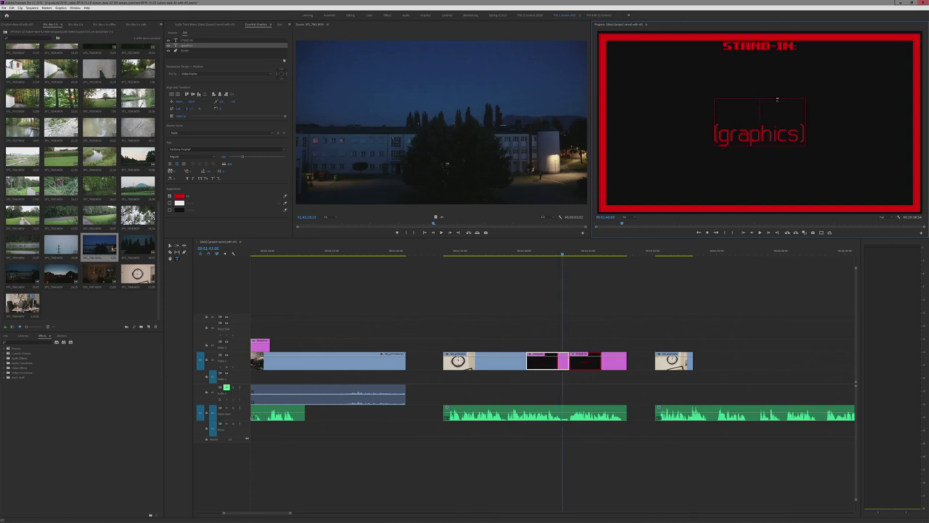
type("Screenshot of")
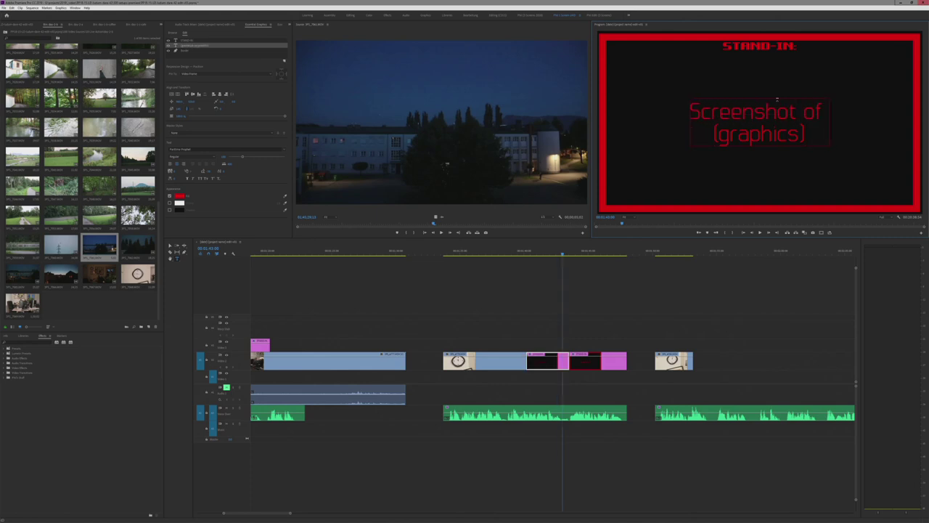
type(" announcement")
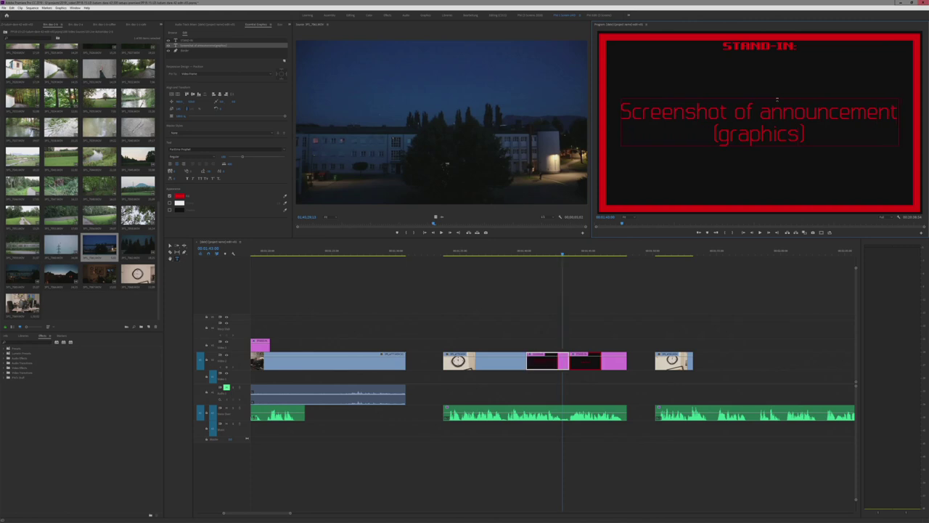
left_click(636, 285)
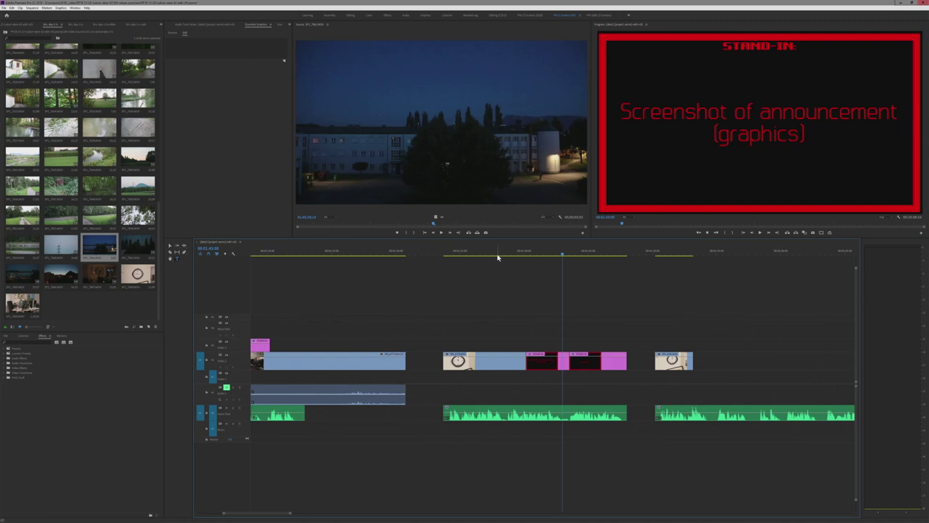
- Replay the voice-over across the two stand-ins and open the second stand-in's "(graphics)" text for editing, leaving it as it is
left_click_drag(498, 255, 558, 256)
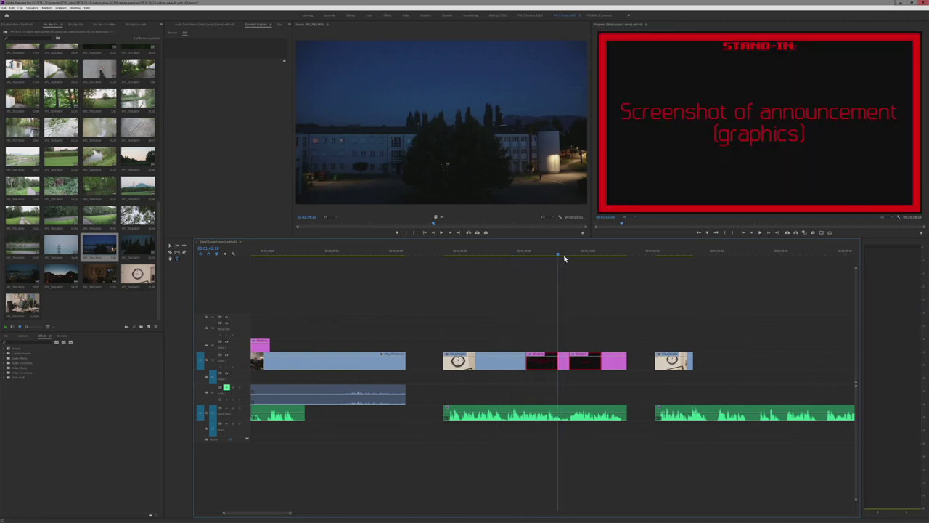
key("space")
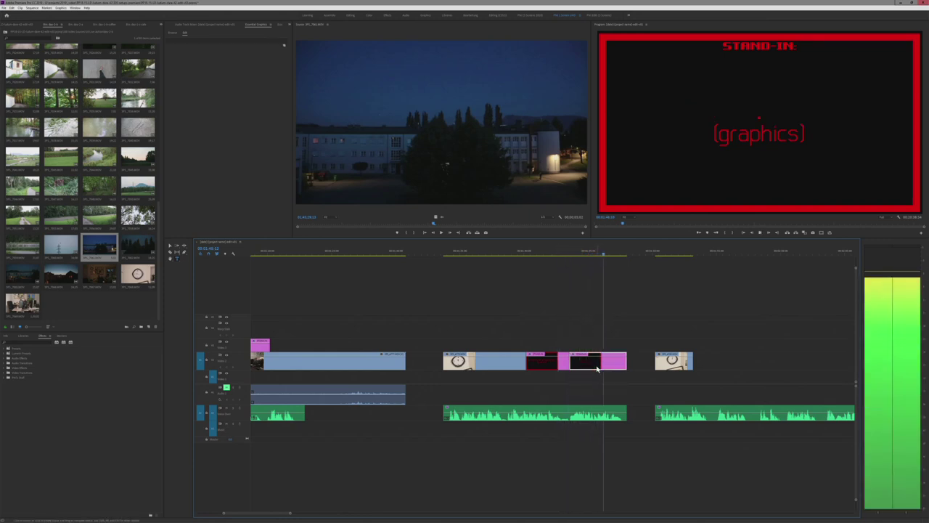
key("space")
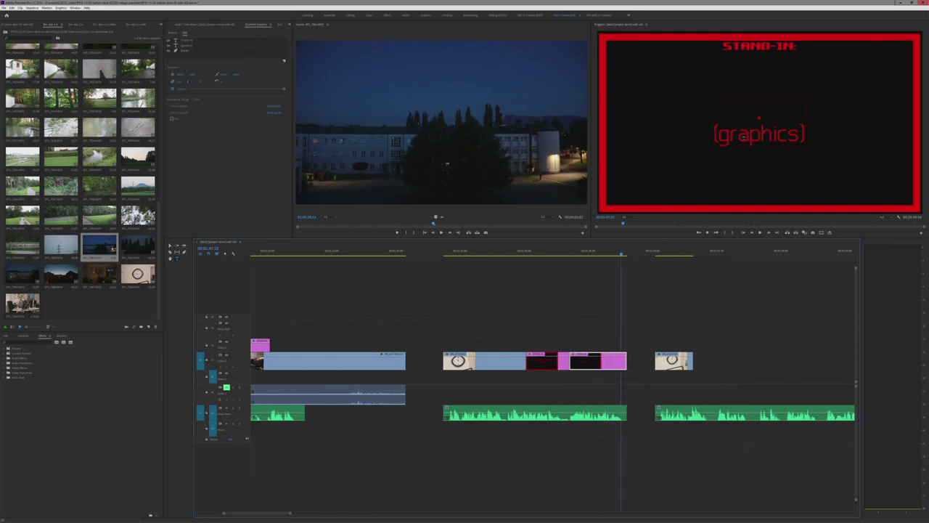
left_click(761, 137)
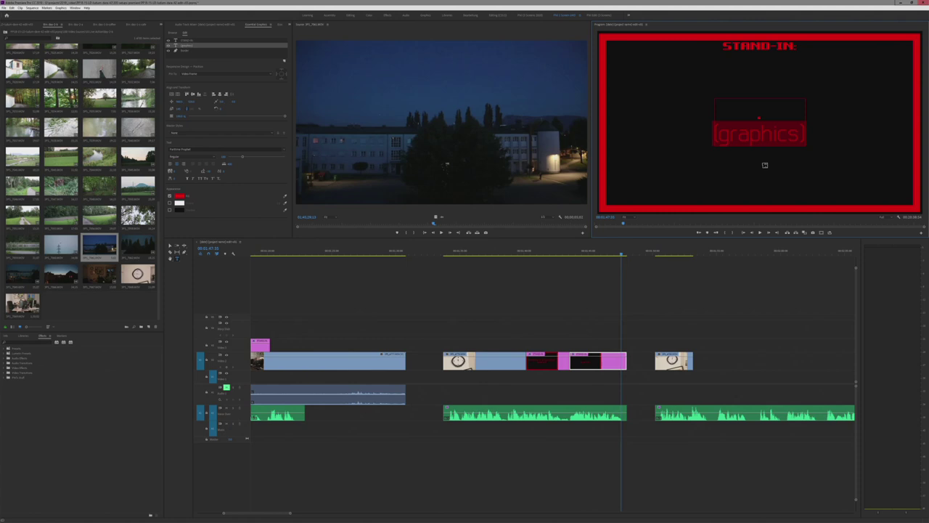
left_click(764, 165)
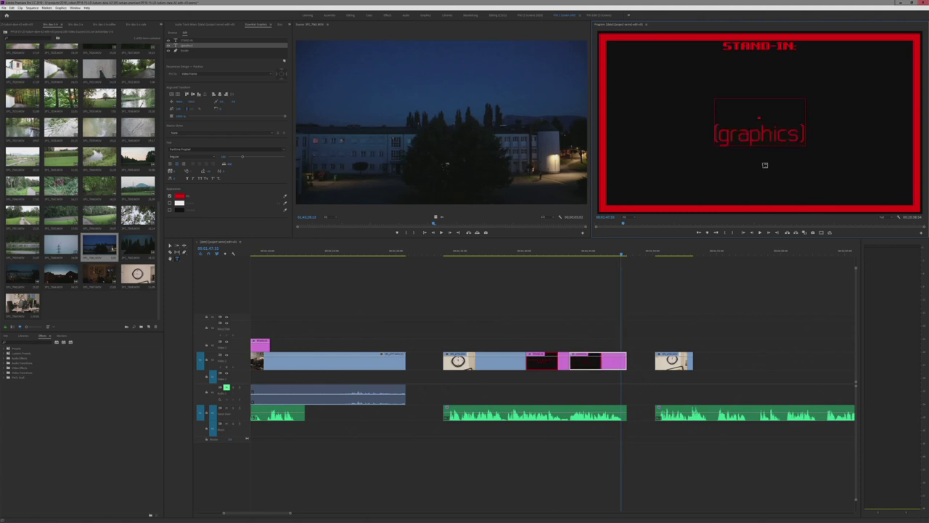
left_click(629, 301)
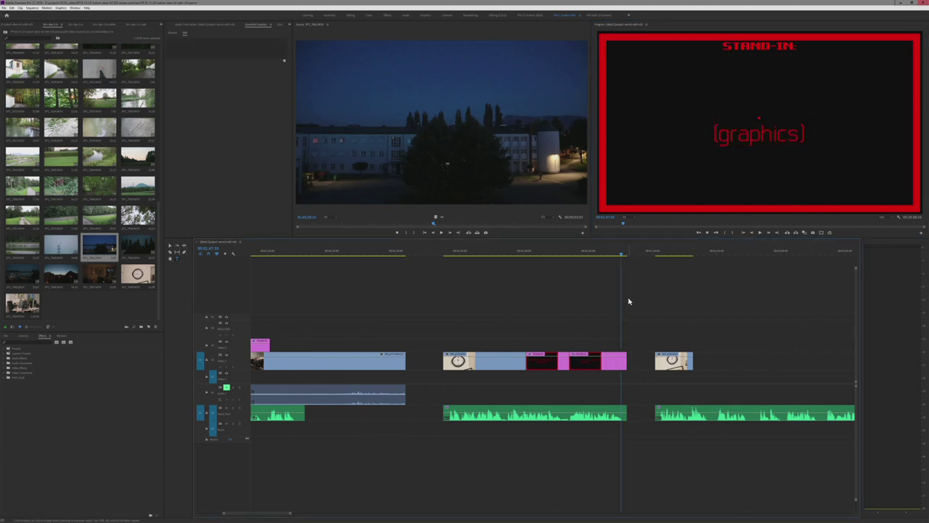
- Switch to the Selection tool and look over the long voice-over section that still lacks footage
scroll(593, 321, "down", 1)
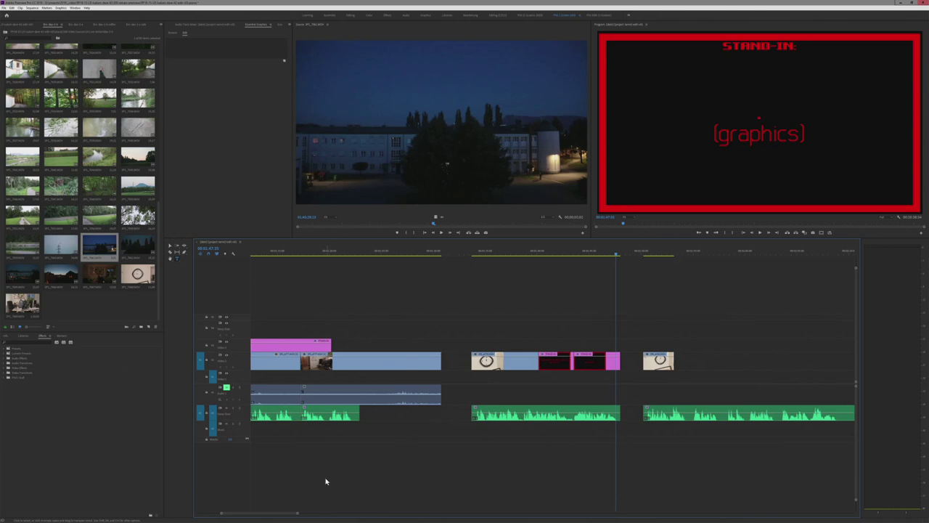
key("ctrl+z")
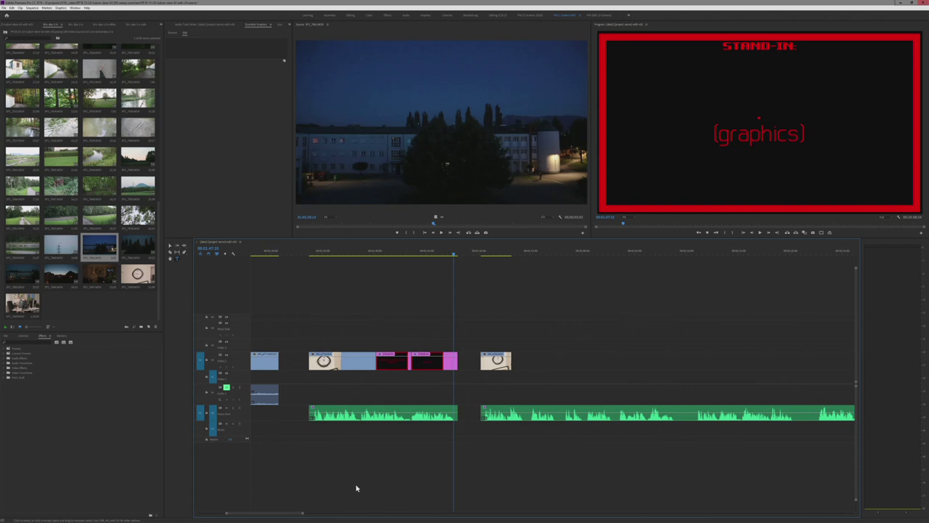
scroll(297, 508, "down", 2)
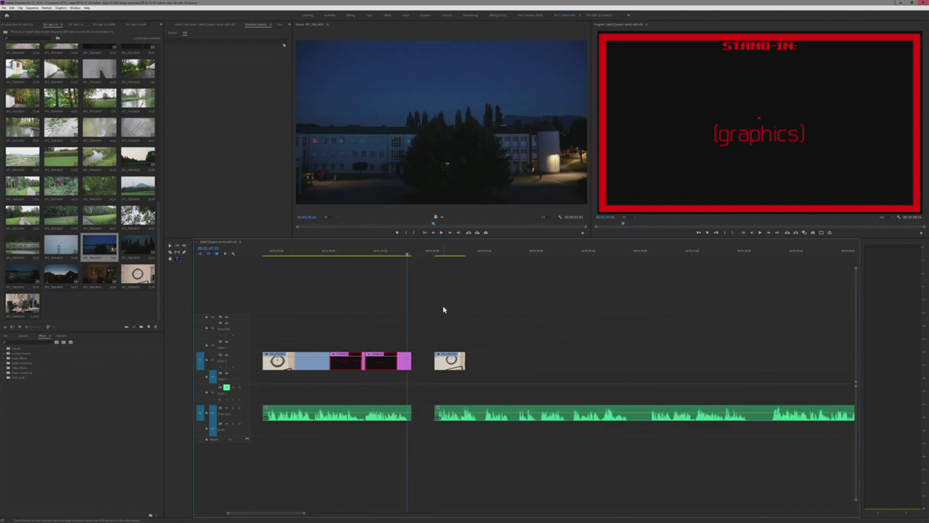
key("v")
left_click(421, 250)
scroll(406, 356, "down", 7)
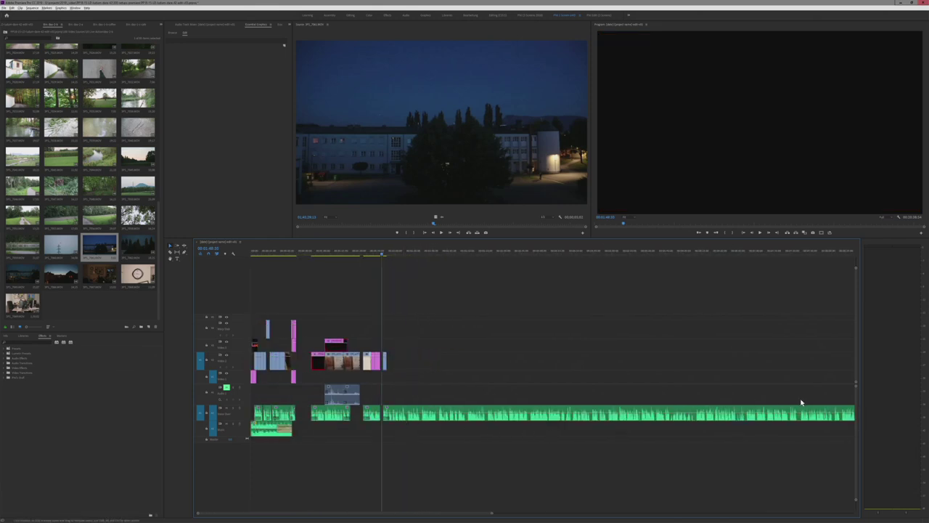
scroll(373, 377, "up", 7)
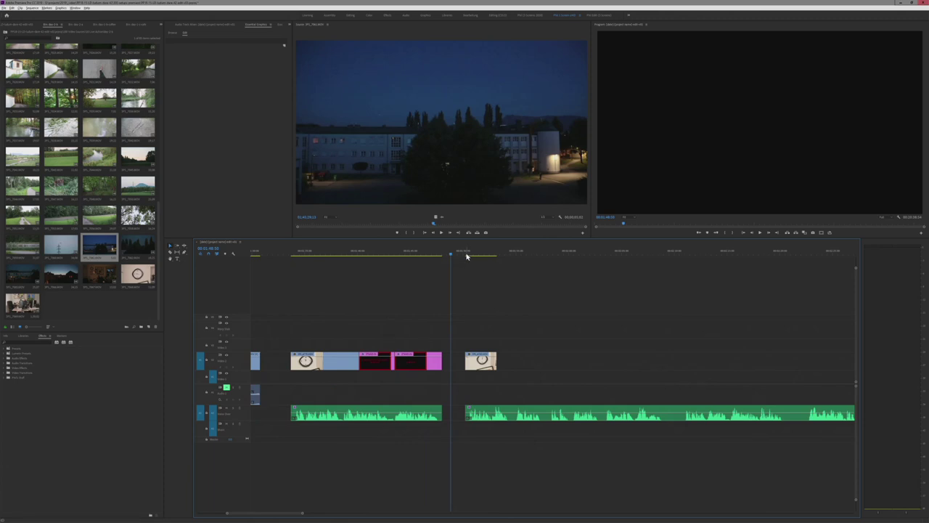
- Play the voice-over from the start of the second clock clip to the end of that clip
left_click(466, 256)
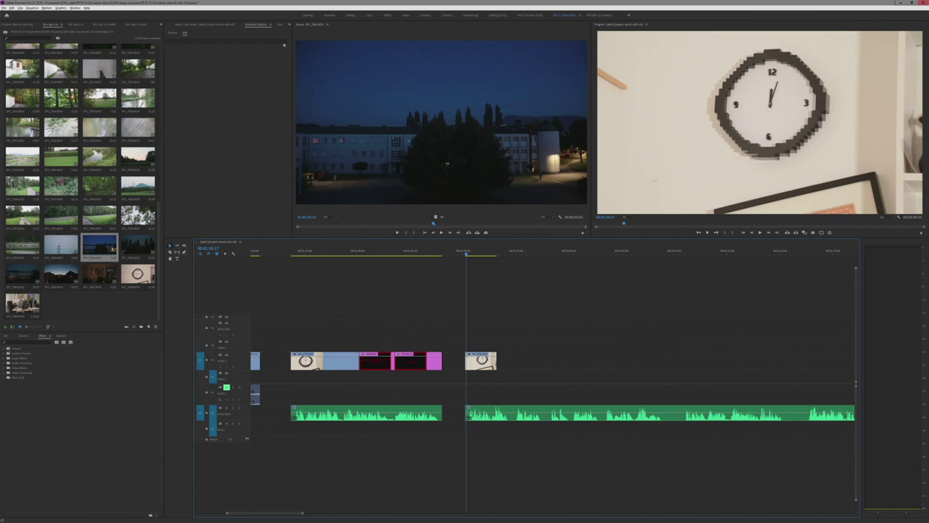
scroll(588, 331, "down", 3, "alt")
scroll(606, 321, "up", 2, "alt")
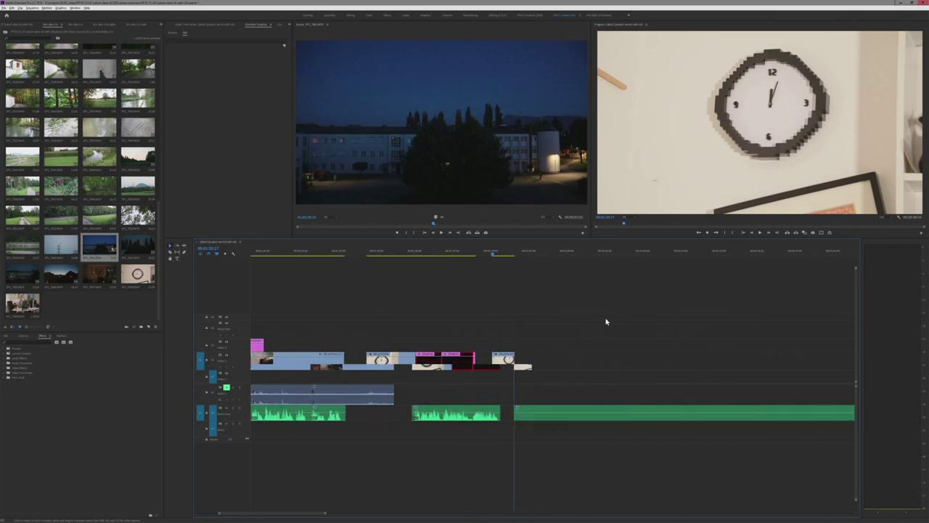
scroll(564, 312, "up", 2, "alt")
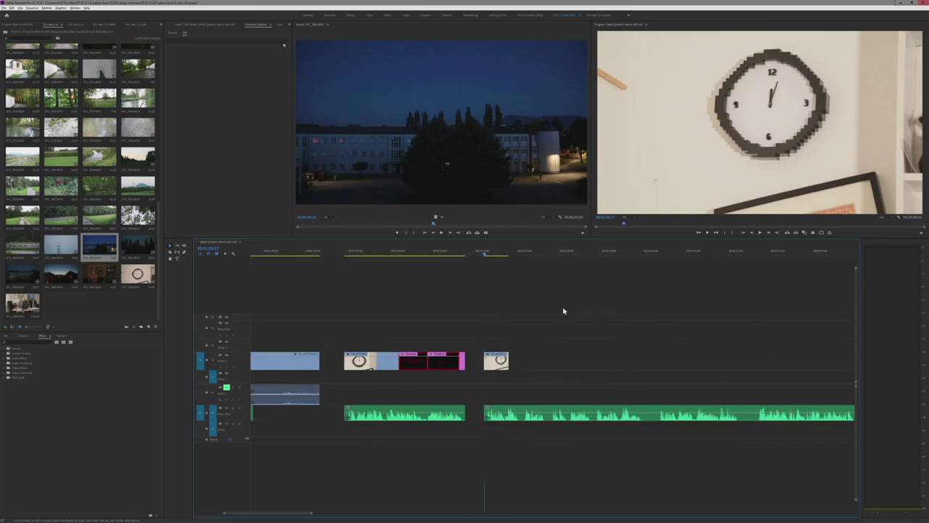
left_click(487, 252)
key("space")
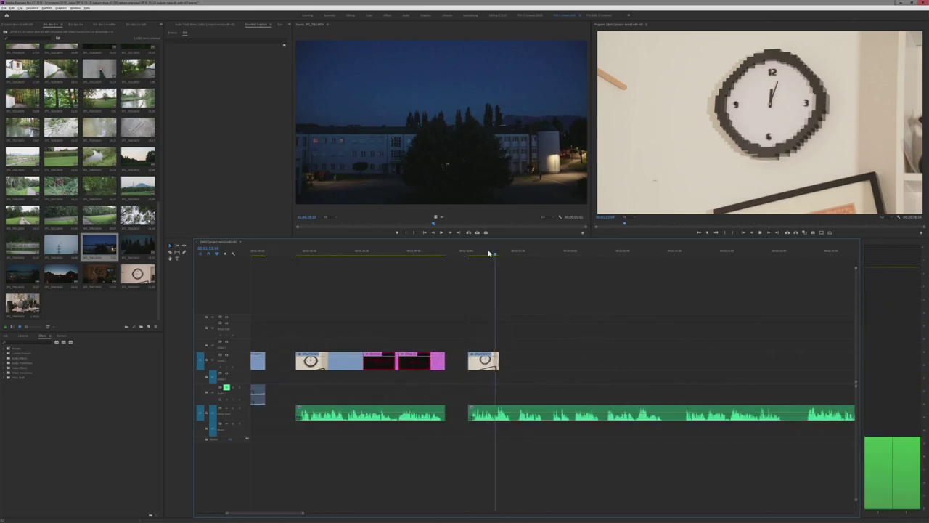
key("space")
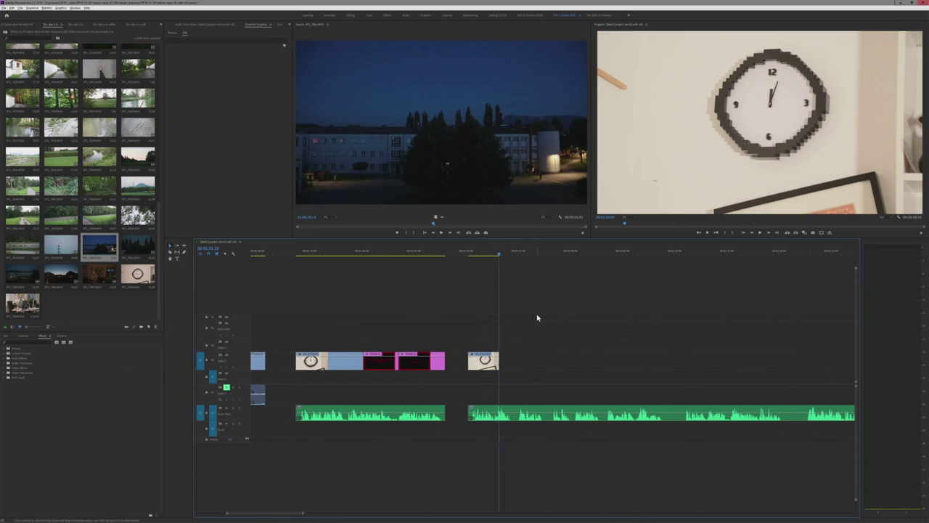
key("ctrl+z")
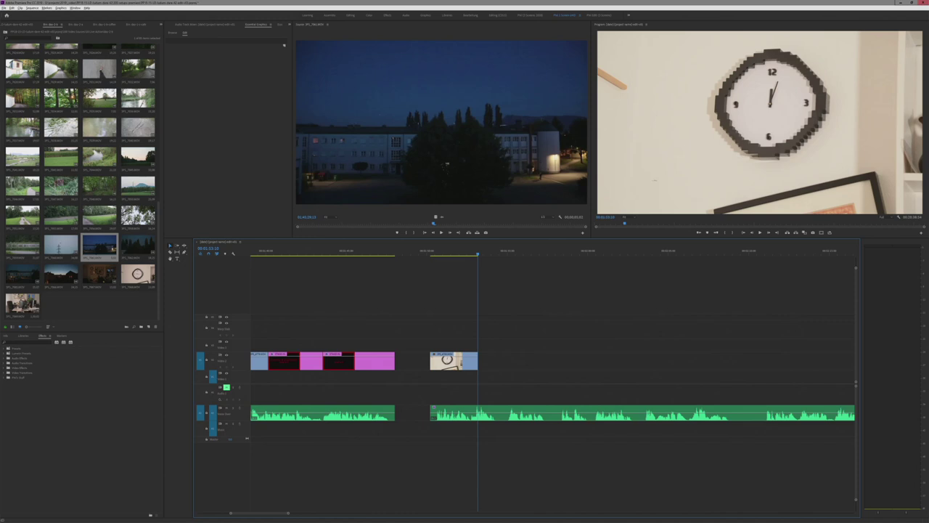
- Bring the live chat window over the timeline to read it, save the project, and move the chat away again
left_click_drag(928, 76, 855, 253)
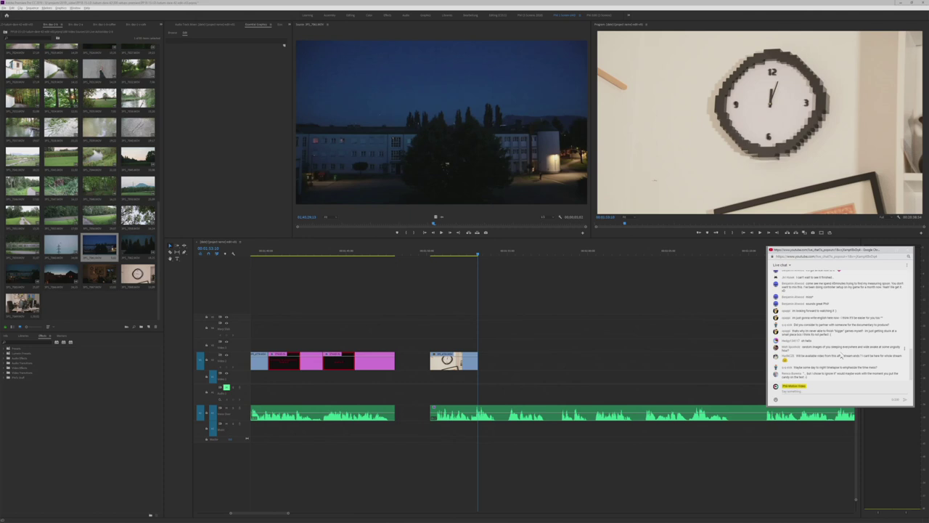
key("ctrl+s")
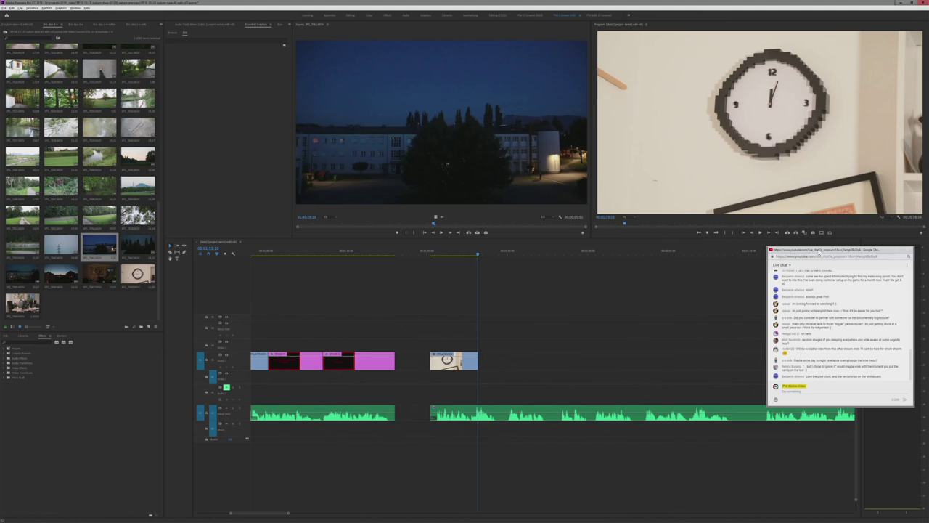
left_click_drag(819, 251, 928, 254)
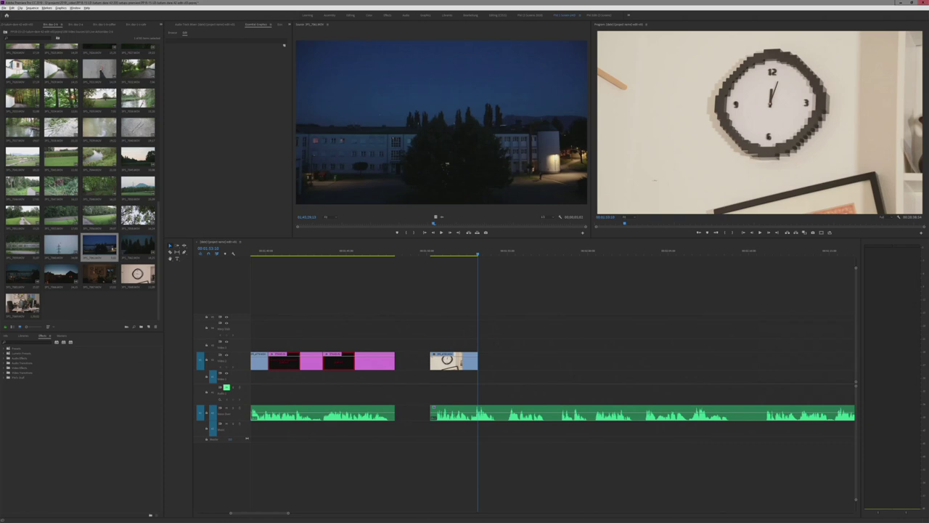
- Enlarge the timeline around the second clock clip and replay its voice-over until the pause after the clip
left_click(430, 285)
left_click(441, 251)
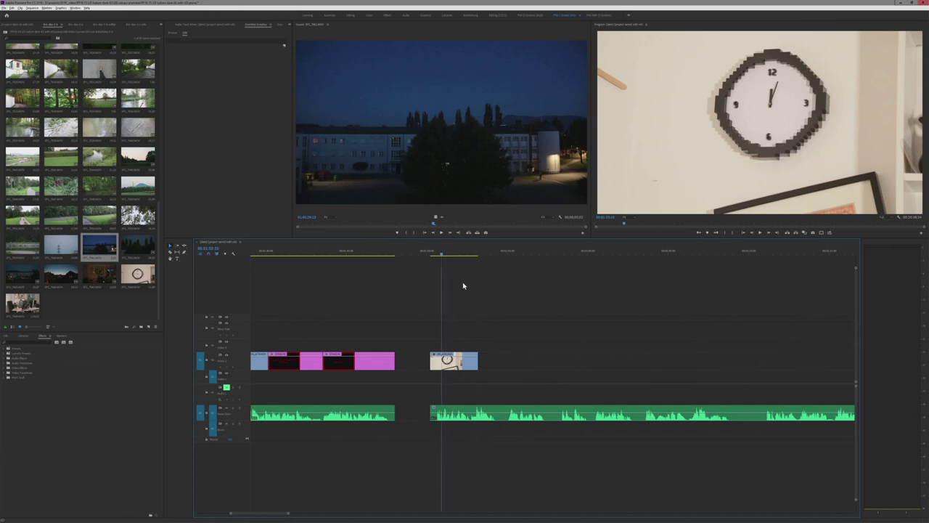
mouse_move(288, 514)
left_mouse_down()
mouse_move(313, 518)
mouse_move(286, 521)
left_mouse_up()
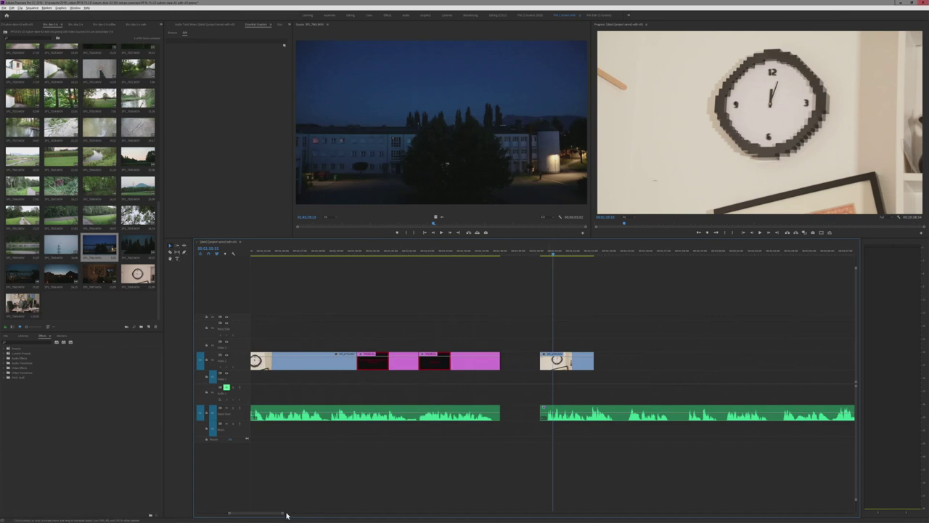
left_click_drag(284, 513, 380, 493)
key("space")
left_click(526, 252)
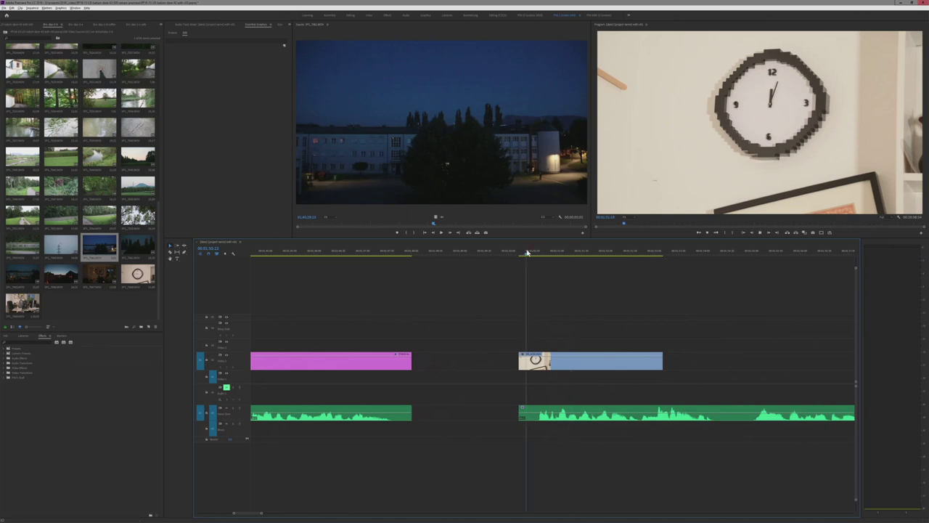
key("space")
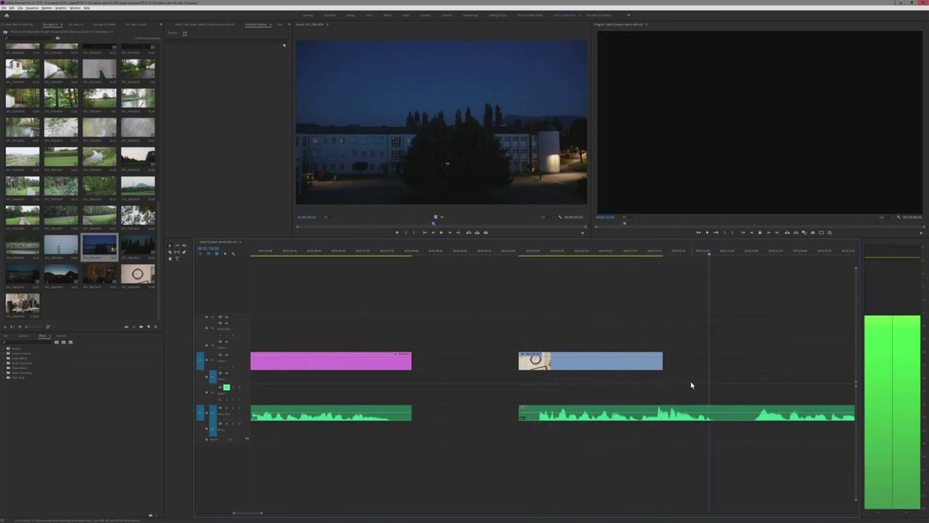
key("space")
- Replay the end of the second clock clip and shorten the clip to end at the brief dip in the voice-over
scroll(501, 362, "down", 2)
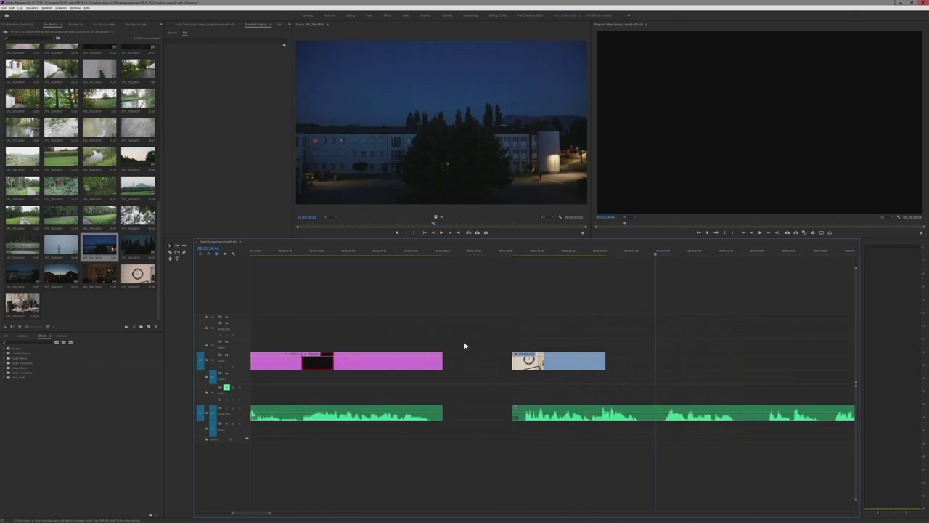
scroll(555, 305, "up", 1)
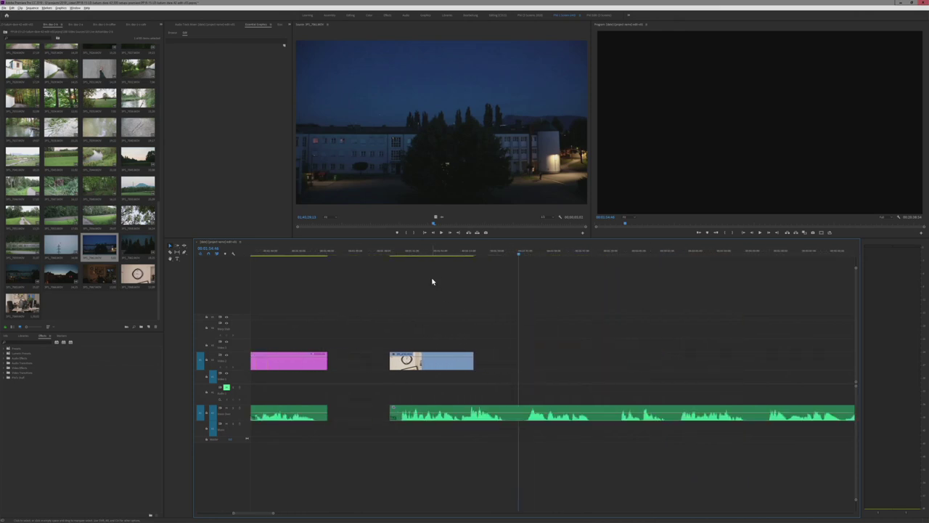
key("equal")
key("equal")
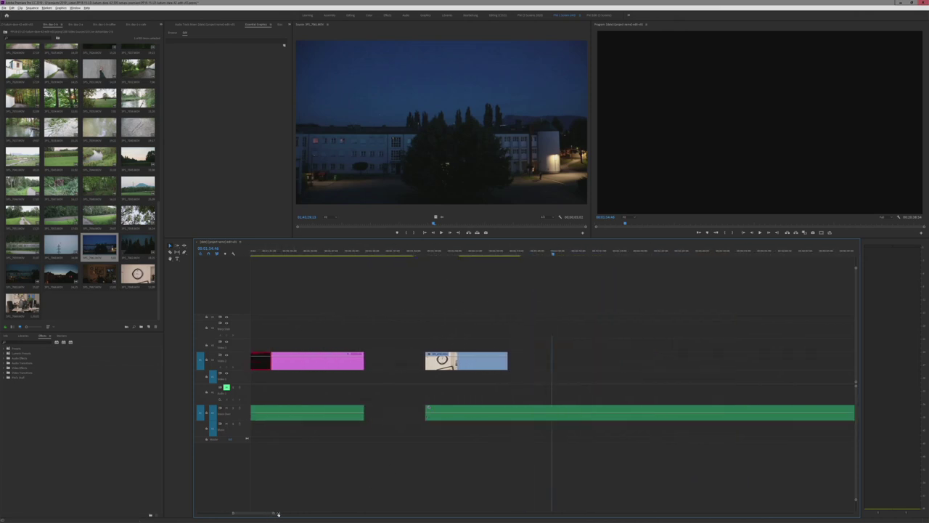
left_click(507, 255)
key("space")
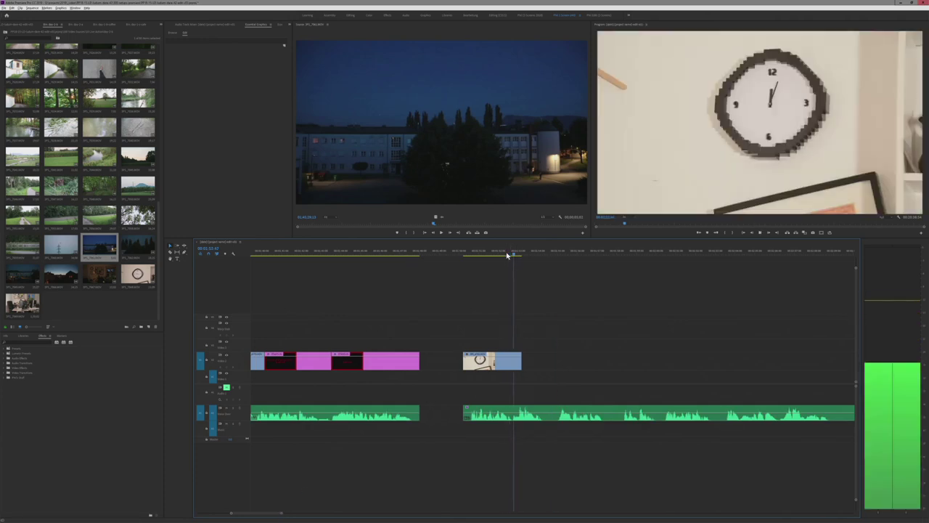
left_click(510, 256)
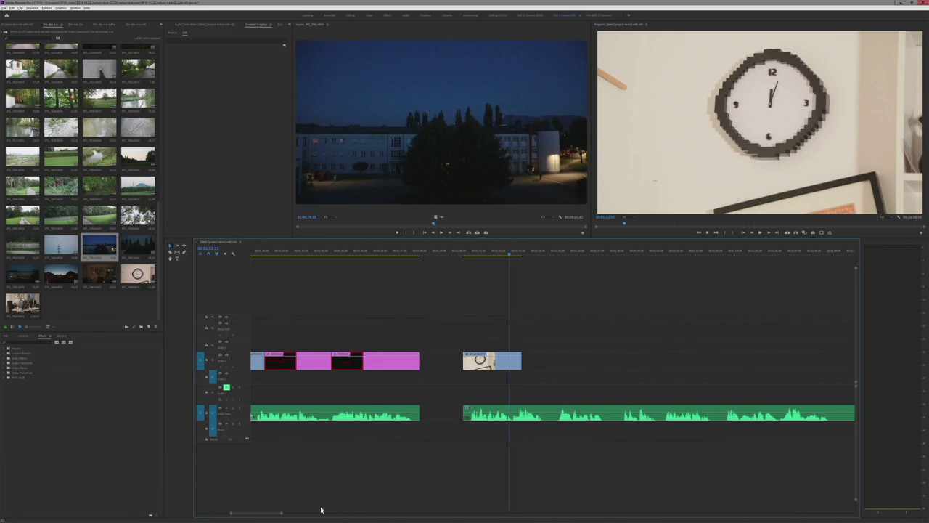
left_click_drag(281, 513, 267, 513)
left_click(393, 253)
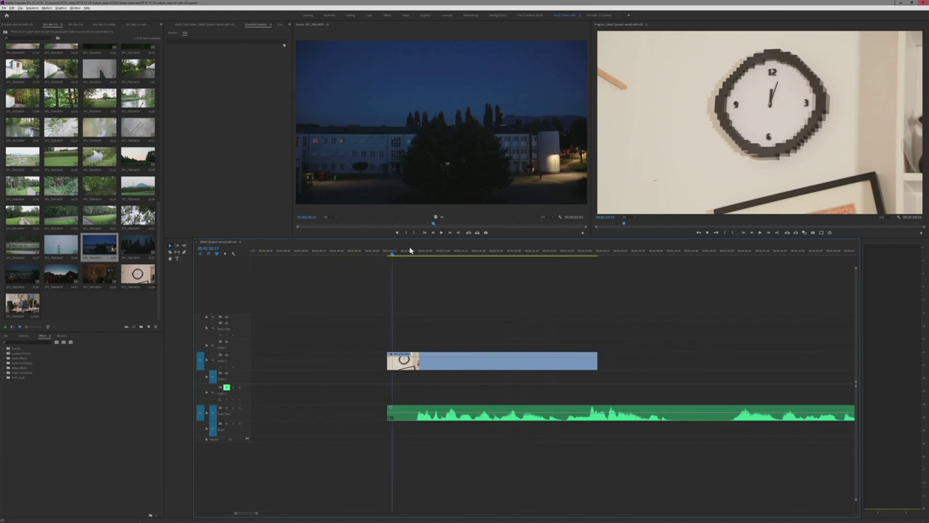
left_click_drag(432, 251, 565, 255)
left_click_drag(597, 360, 563, 363)
key("e")
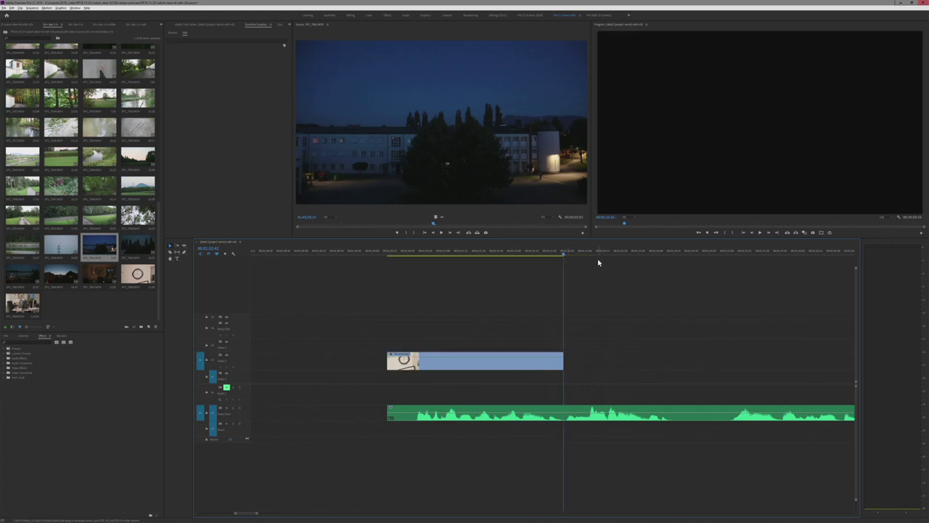
- Add a named comment marker on the sequence just past the end of the shortened clock clip
left_click(588, 253)
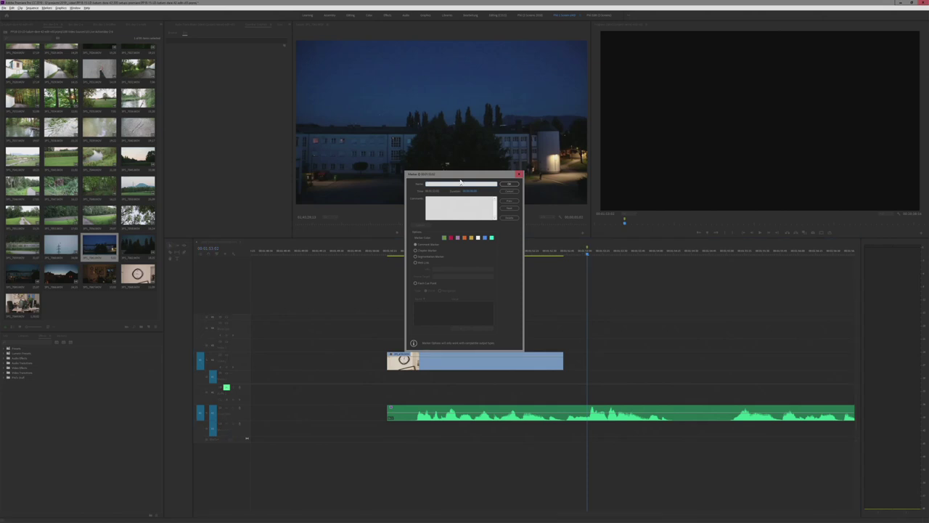
left_click_drag(461, 175, 591, 191)
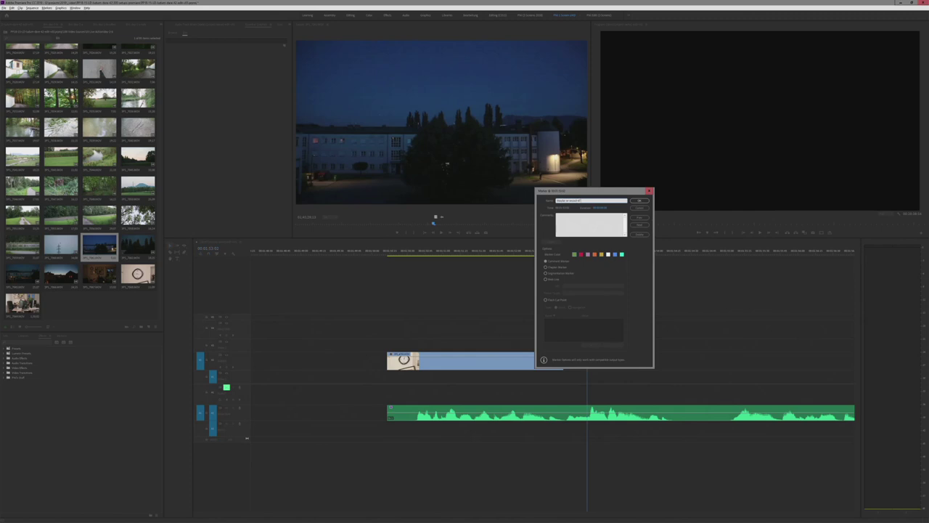
left_click(643, 200)
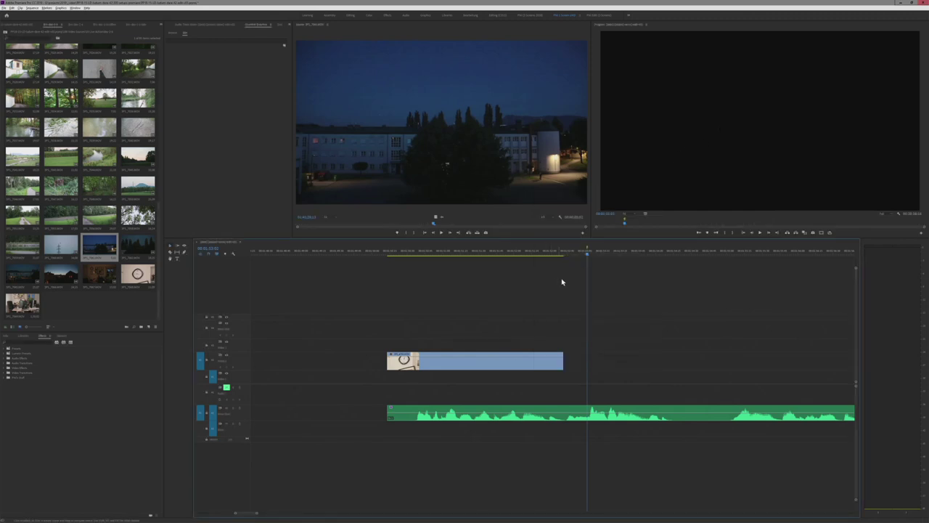
- Open the bin with the desk and phone footage and preview the empty desk clip and the blank phone clip
scroll(653, 319, "down", 2)
scroll(86, 144, "up", 10)
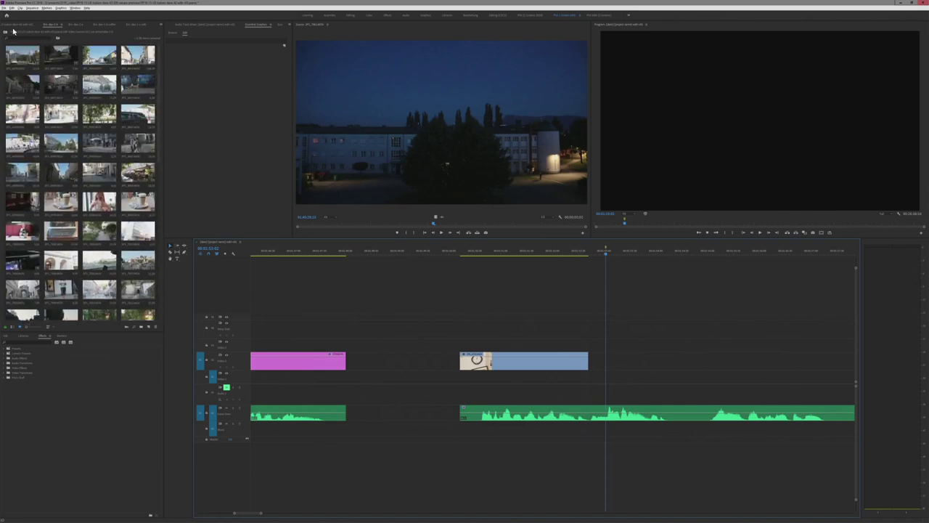
left_click_drag(116, 63, 168, 108)
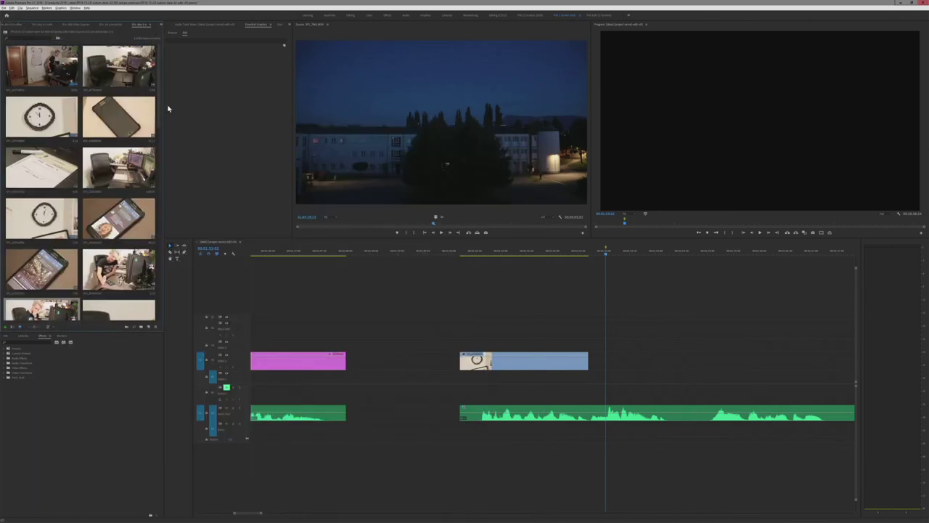
double_click(118, 66)
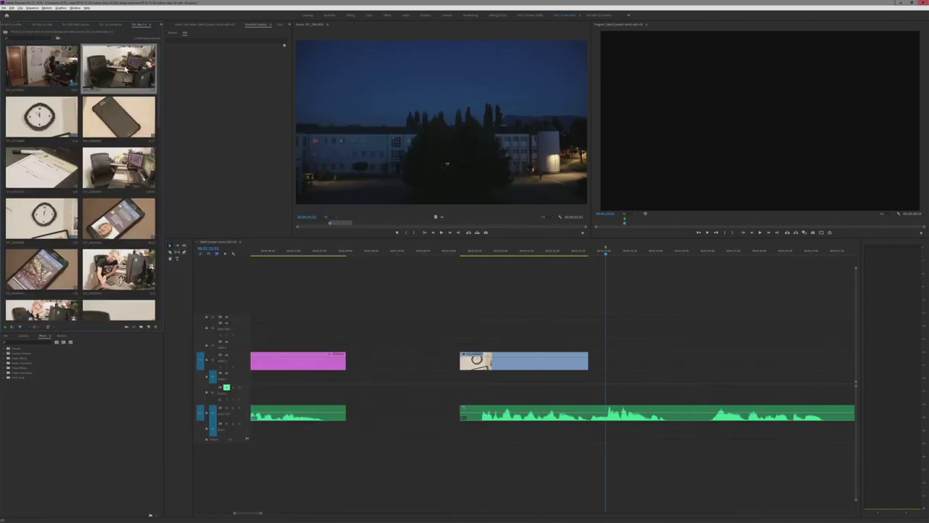
double_click(147, 128)
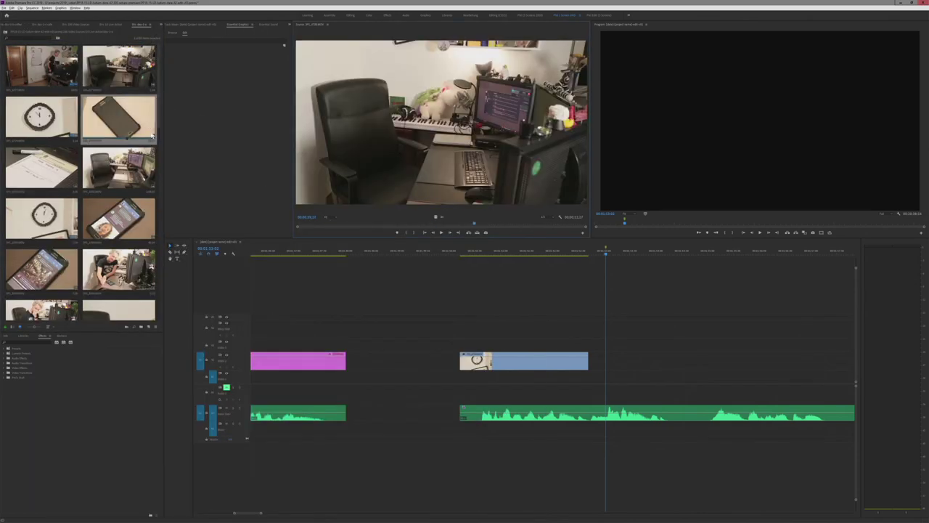
left_click_drag(322, 226, 454, 243)
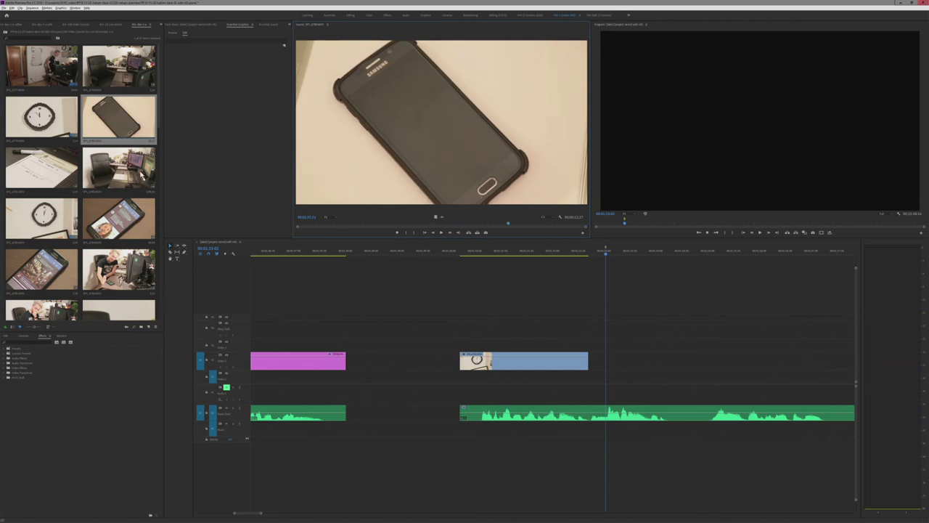
- Preview the clip of the handwritten theme note, scrubbing through it and replaying its later part
double_click(66, 157)
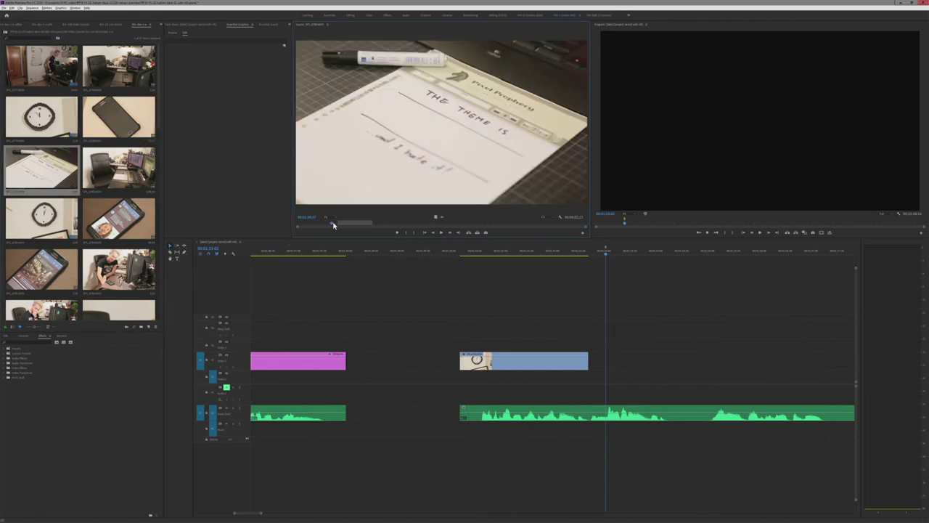
left_click_drag(333, 223, 394, 231)
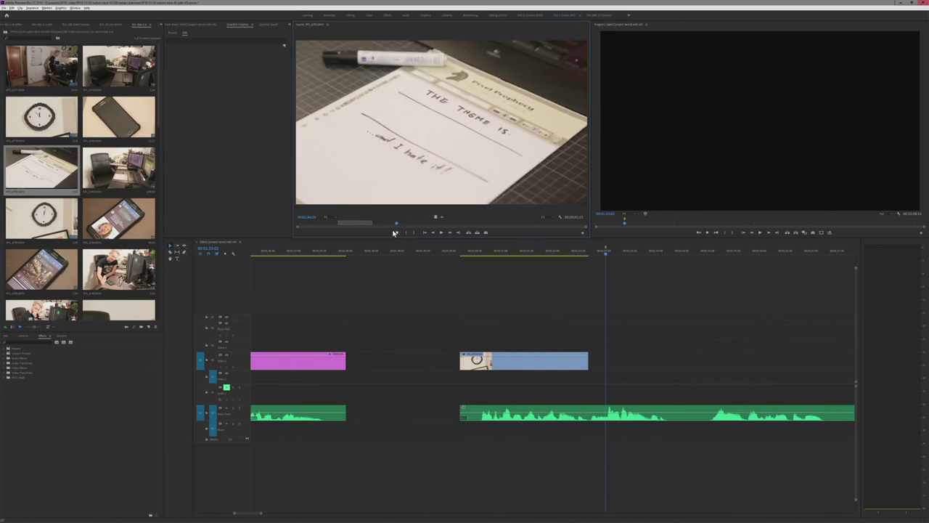
left_click(309, 223)
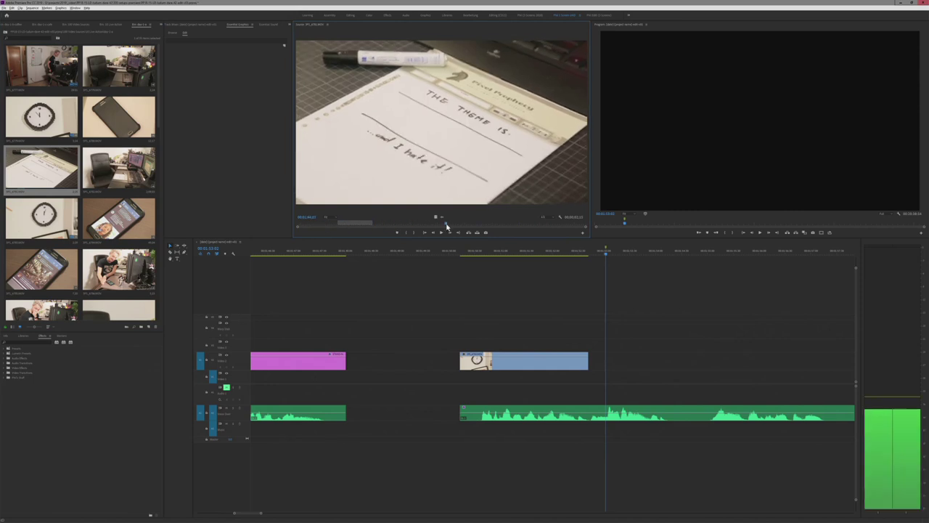
left_click_drag(461, 225, 494, 222)
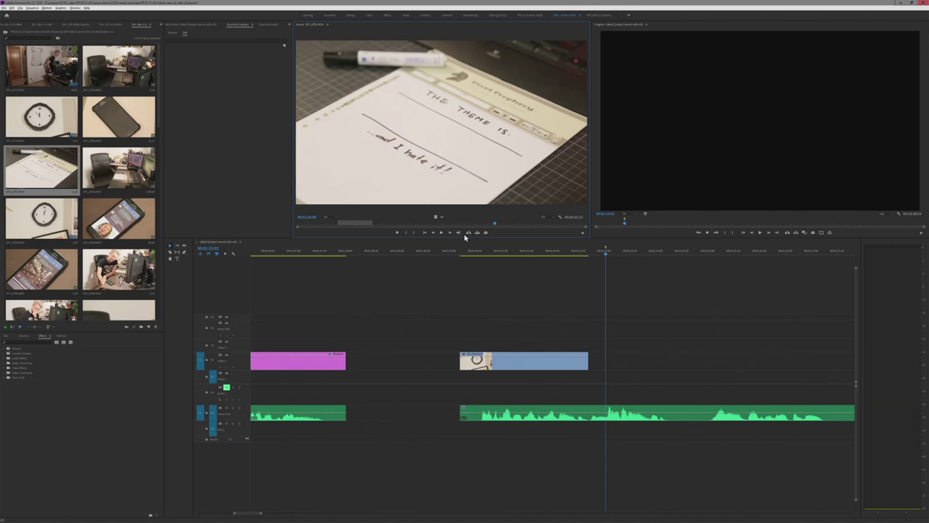
left_click_drag(505, 223, 466, 222)
key("space")
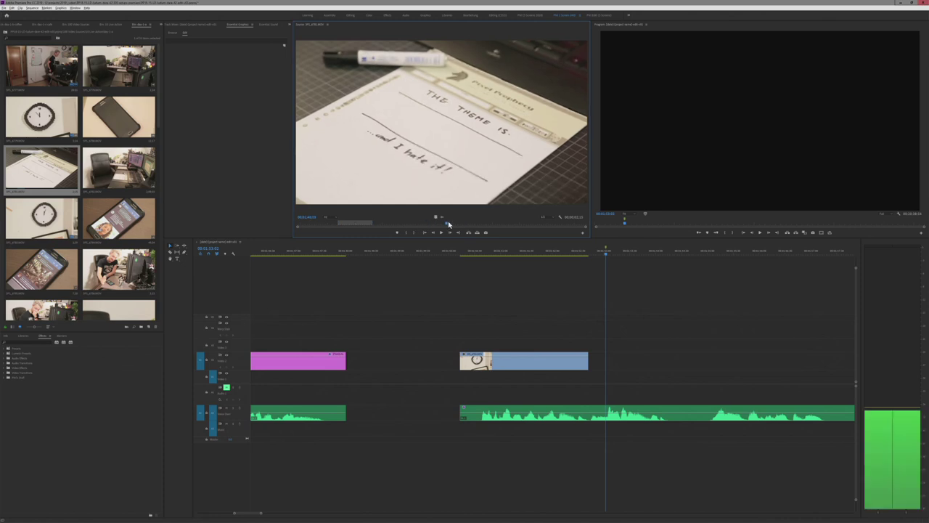
left_click_drag(505, 223, 548, 222)
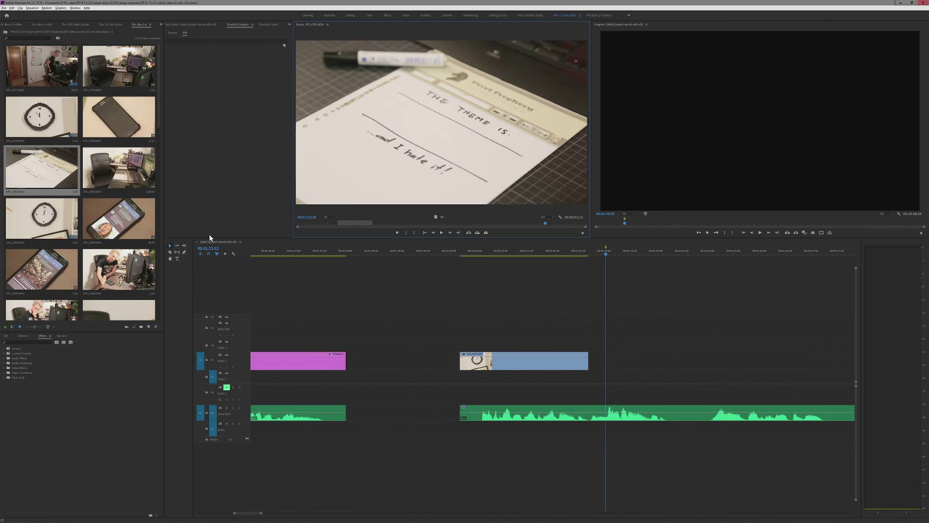
- Load the clip of the man working at the desk and look through it for the moment he checks his phone
left_click(109, 190)
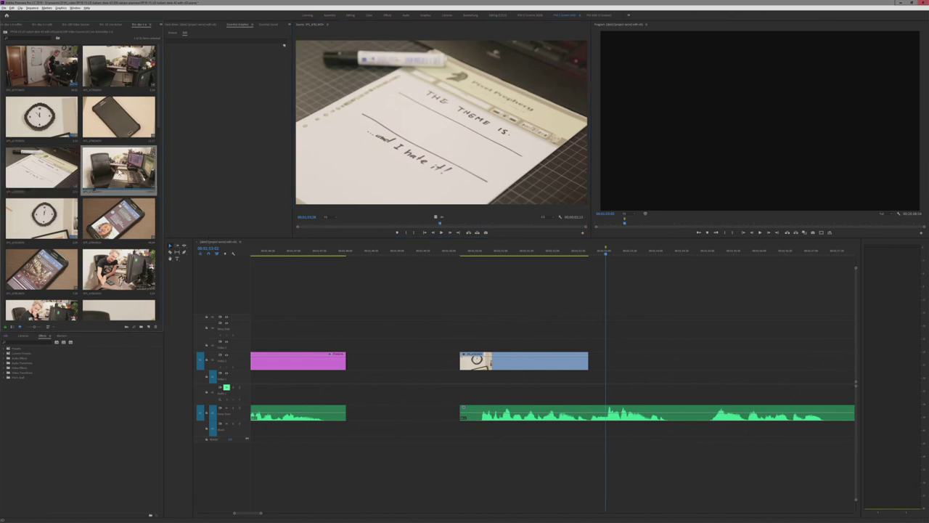
left_click_drag(302, 223, 387, 245)
key("space")
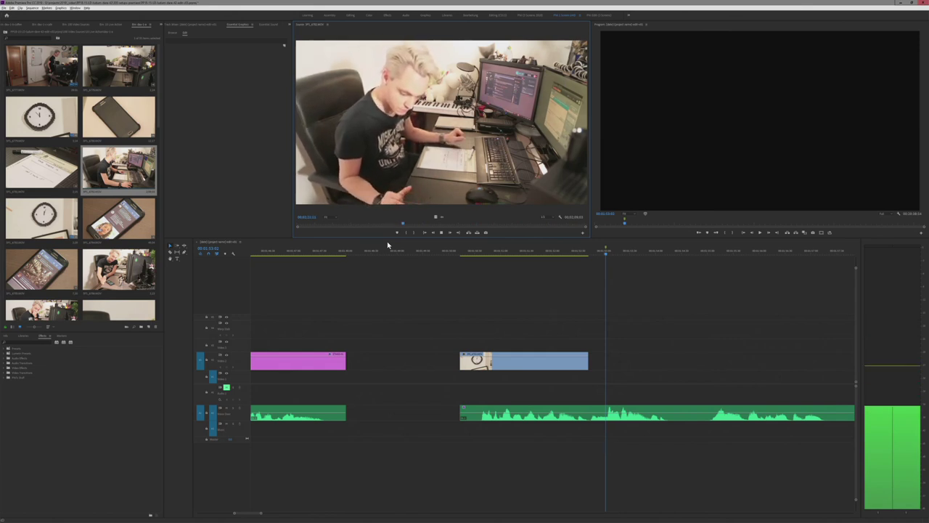
left_click_drag(349, 228, 368, 227)
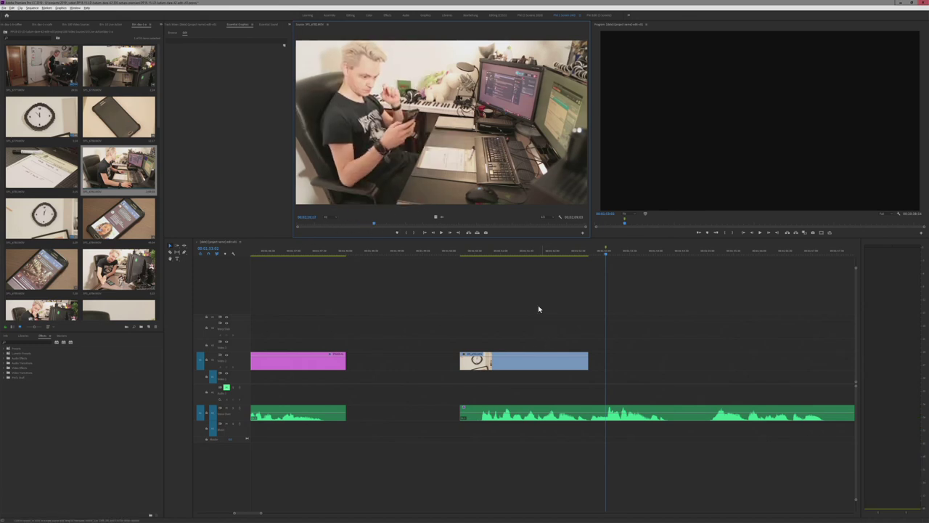
- Load the phone timeline clip and mark the range in which the Ludum Dare 42 theme tweet appears
double_click(121, 226)
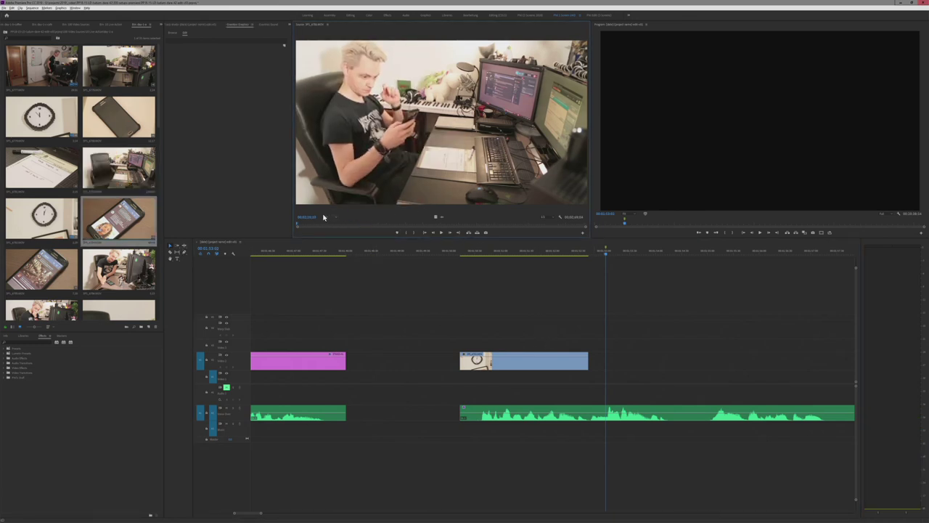
left_click_drag(303, 227, 514, 237)
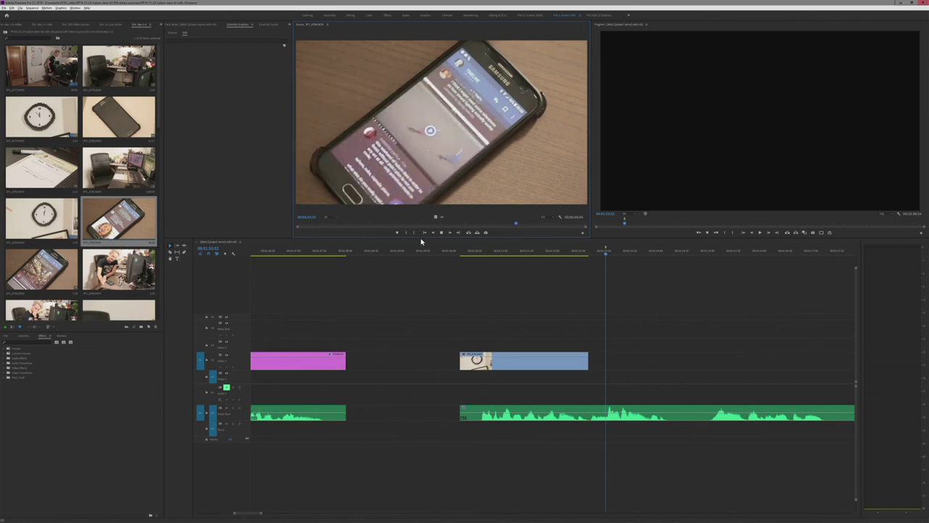
key("space")
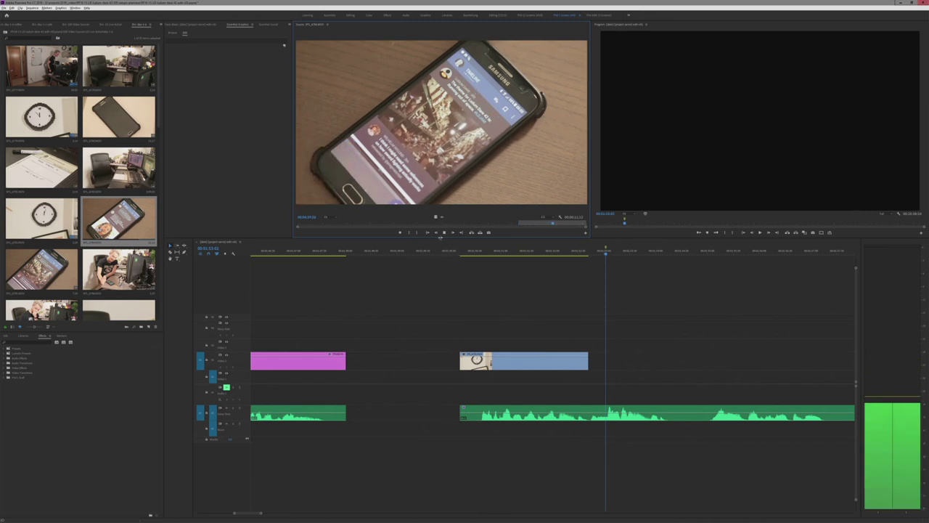
key("space")
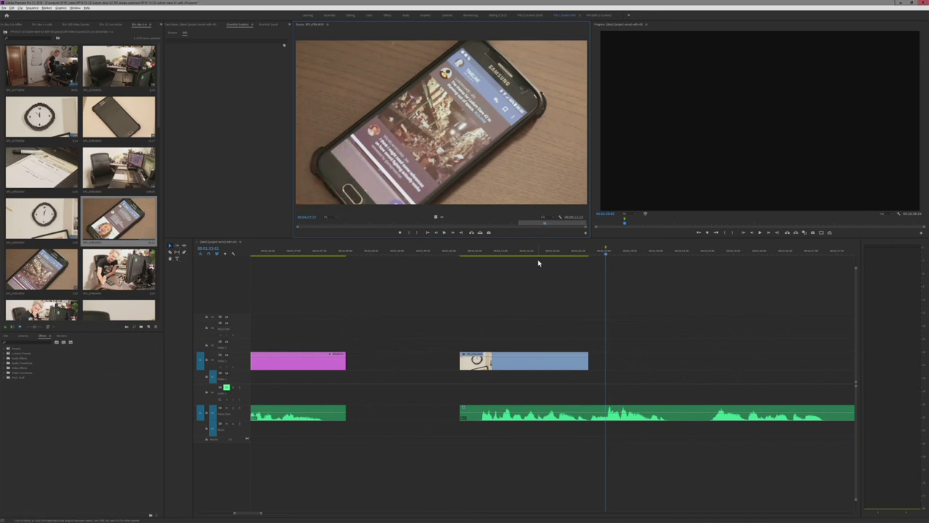
key("space")
- Cut the voice-over at the pause following the marker, remove the silent piece and move the remaining voice-over later to leave a gap
scroll(328, 285, "down", 3)
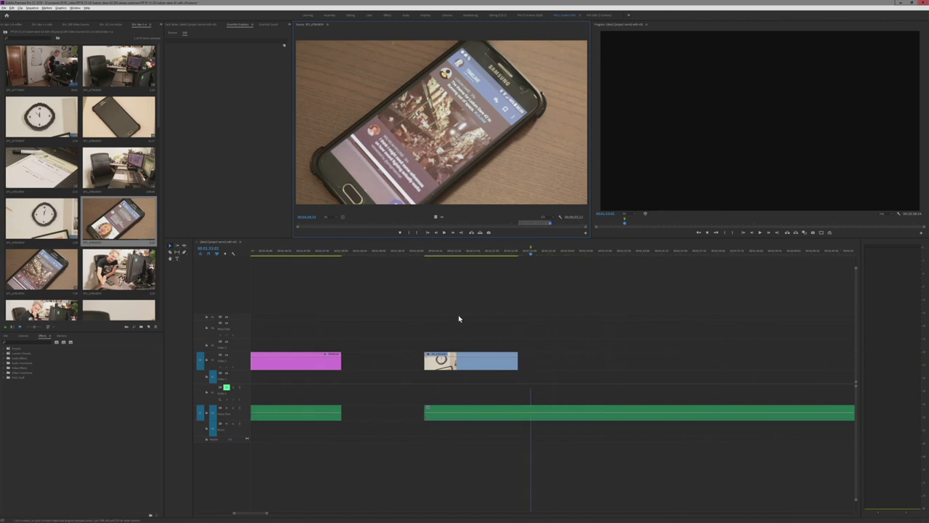
scroll(645, 344, "up", 4)
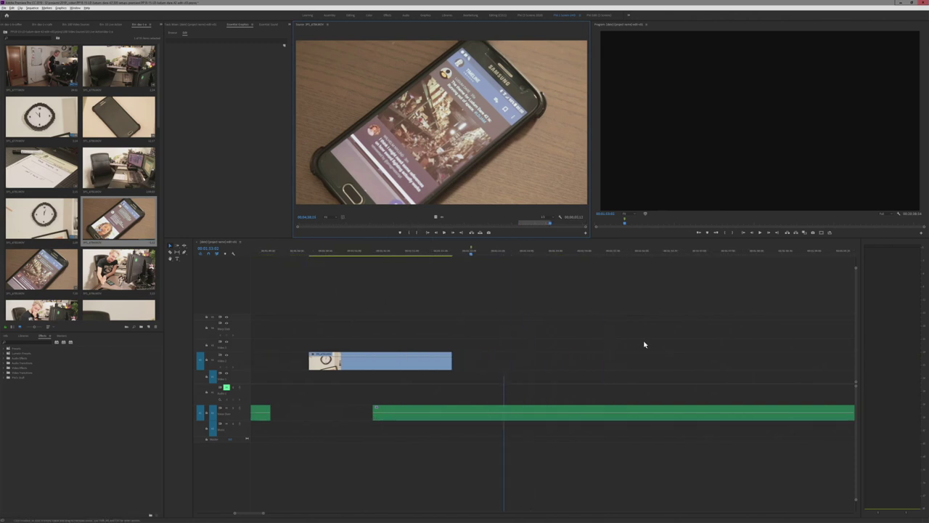
left_click(479, 253)
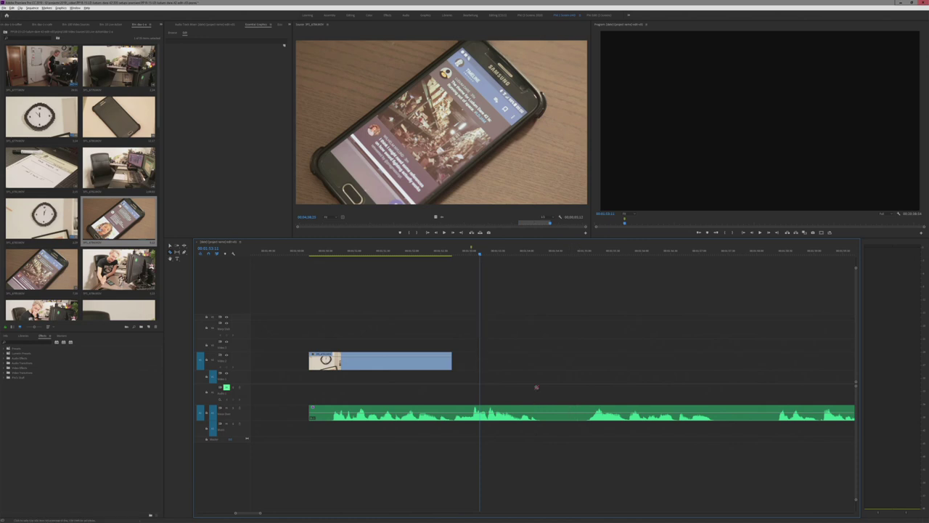
left_click_drag(524, 255, 559, 276)
left_click(564, 412)
key("Delete")
left_click_drag(598, 413, 798, 410)
left_click(588, 394)
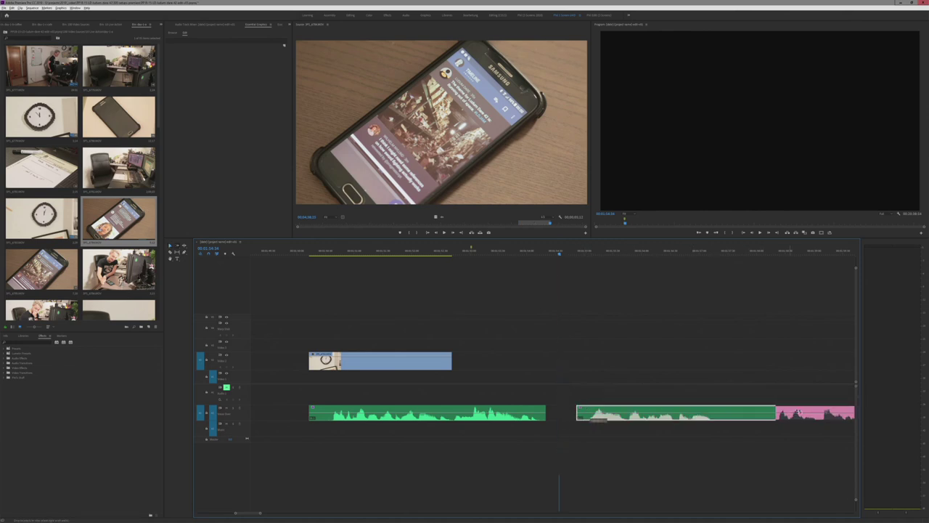
key("Delete")
left_click(658, 359)
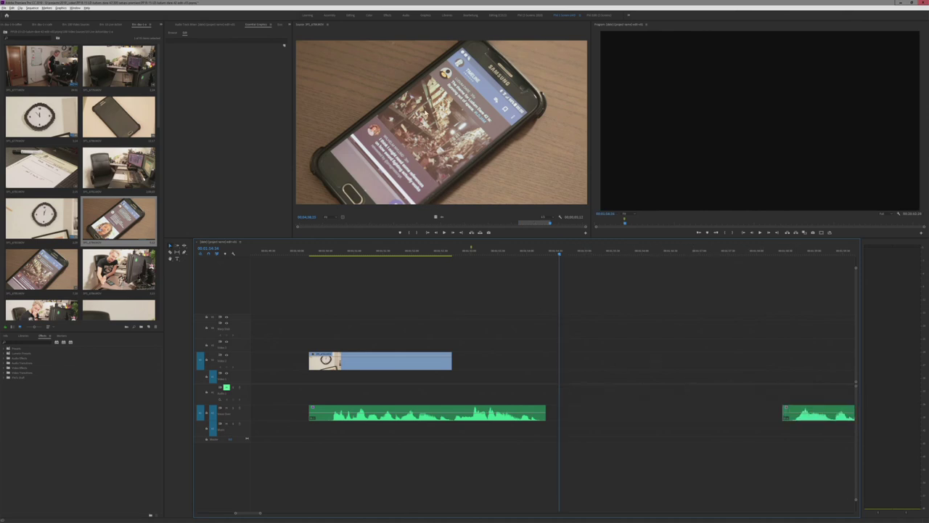
- Place the marked phone clip directly after the second clock clip and delete its audio
left_click_drag(425, 113, 455, 378)
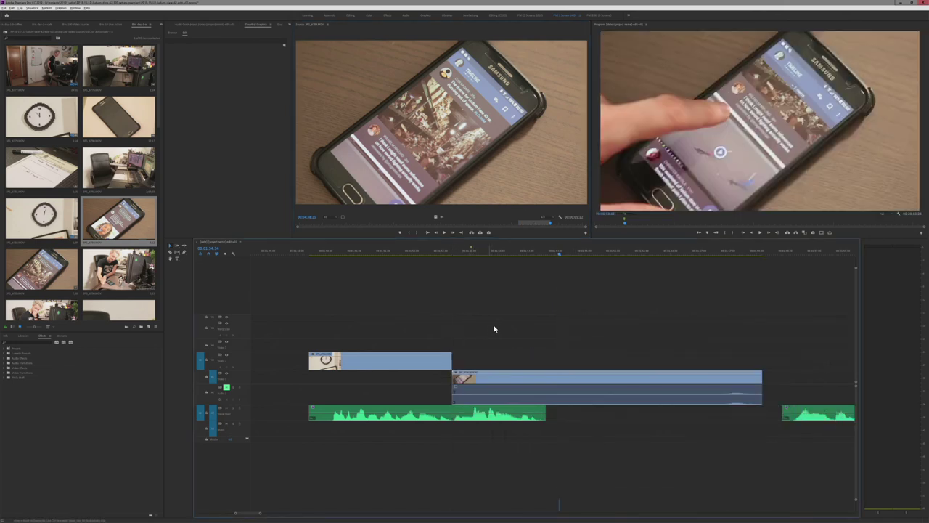
left_click(592, 396)
key("Delete")
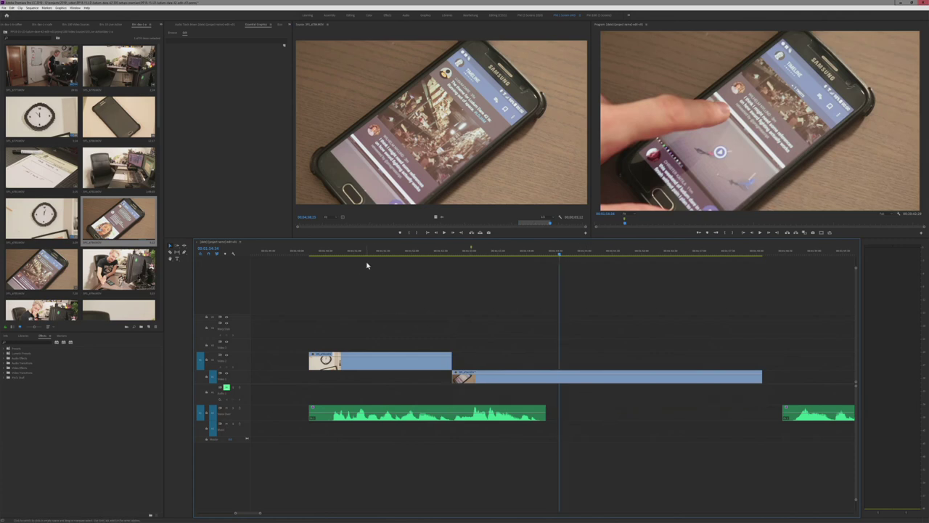
- Play the sequence from the clock clip through the phone clip and listen to the start of the next voice-over part
left_click(371, 256)
key("space")
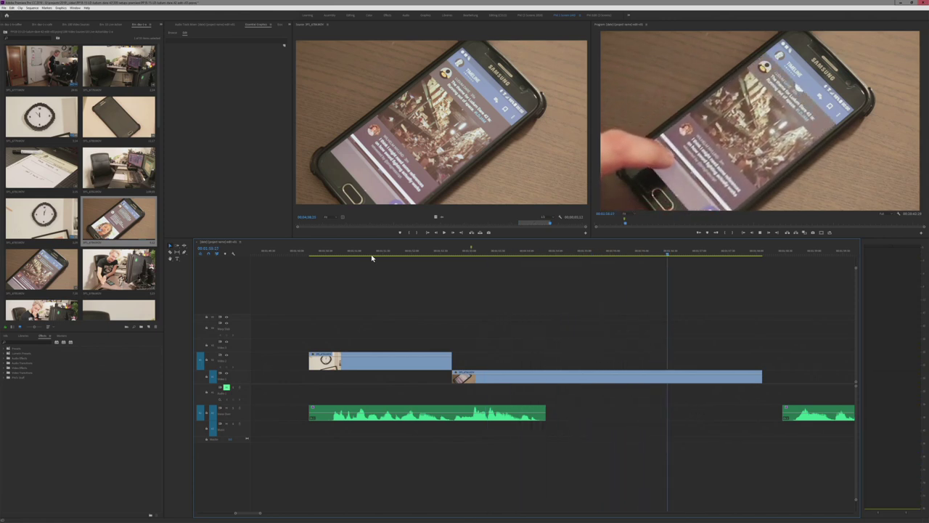
scroll(362, 346, "down", 2, "alt")
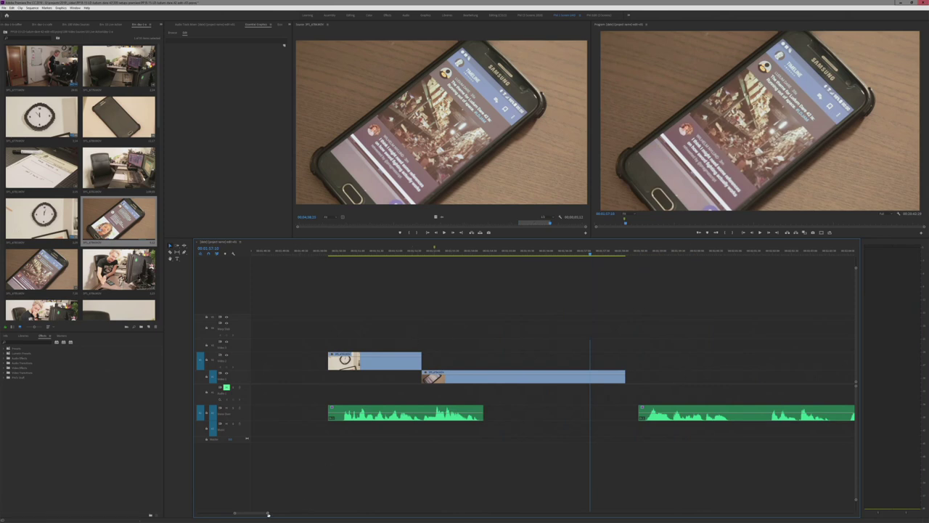
left_click_drag(268, 514, 287, 513)
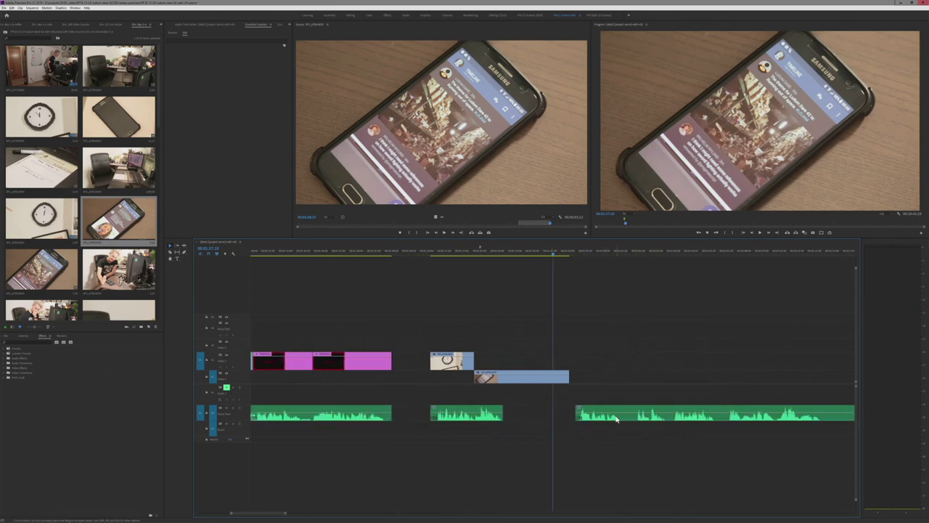
scroll(663, 395, "up", 2, "alt")
left_click(501, 254)
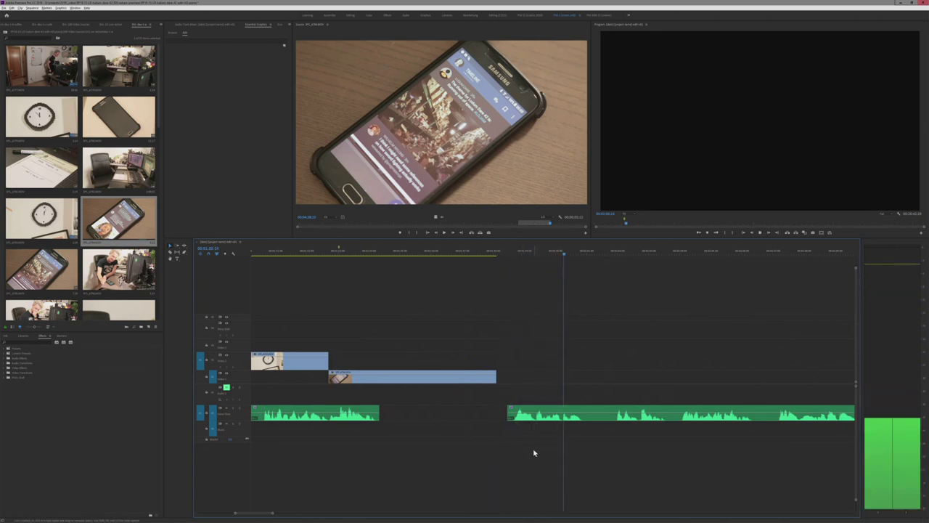
key("space")
- Reposition the next voice-over part to start shortly before the phone clip ends, judging its timing by playback
left_click_drag(592, 413, 516, 413)
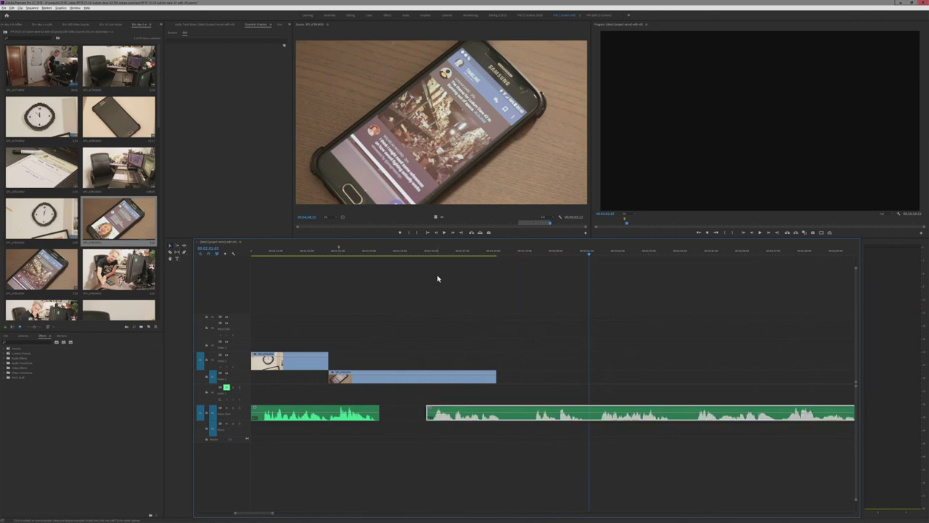
left_click_drag(421, 253, 332, 256)
key("space")
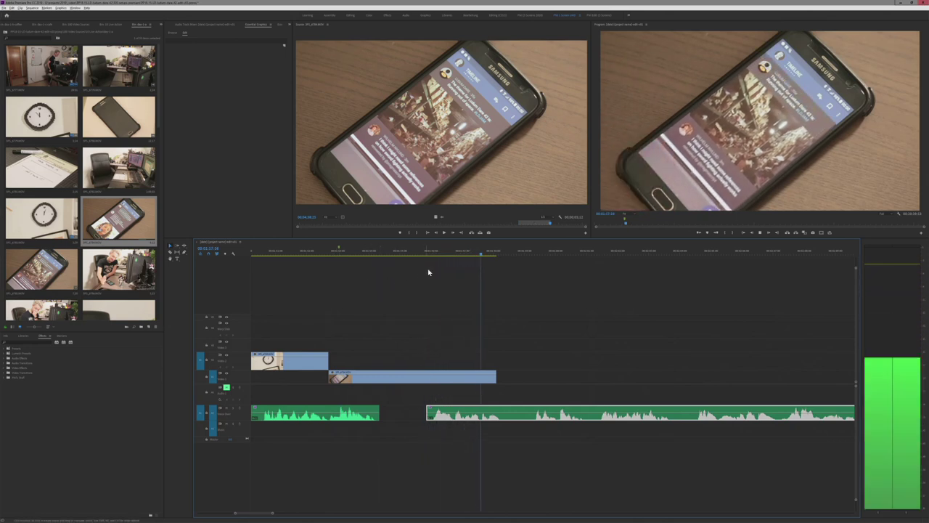
key("space")
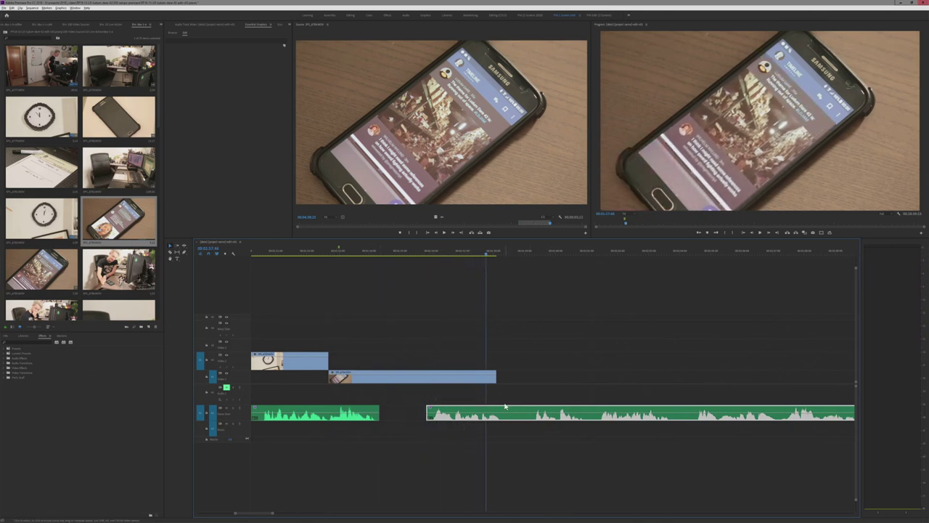
left_click_drag(501, 412, 560, 412)
- Magnify the sequence preview on the phone screen and scrub to where the theme tweet scrolls into view
left_click_drag(430, 254, 447, 262)
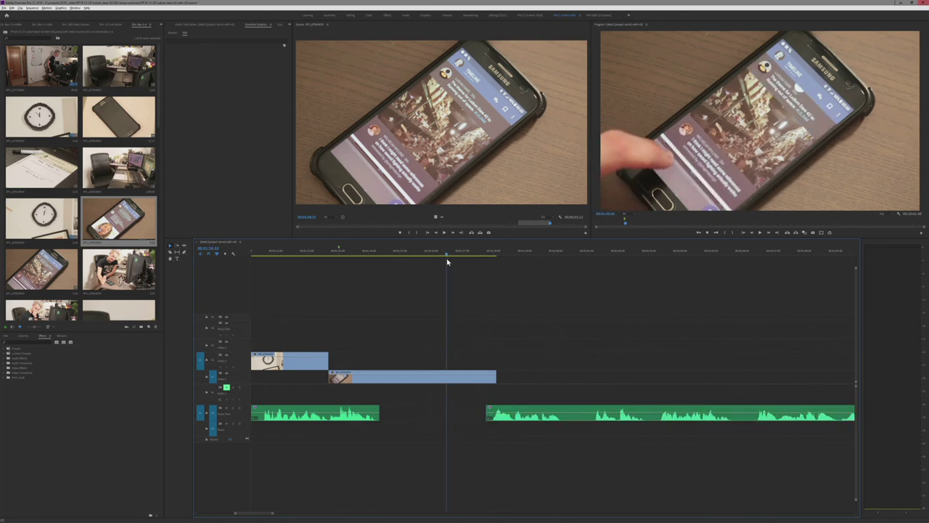
left_click(625, 215)
left_click(635, 255)
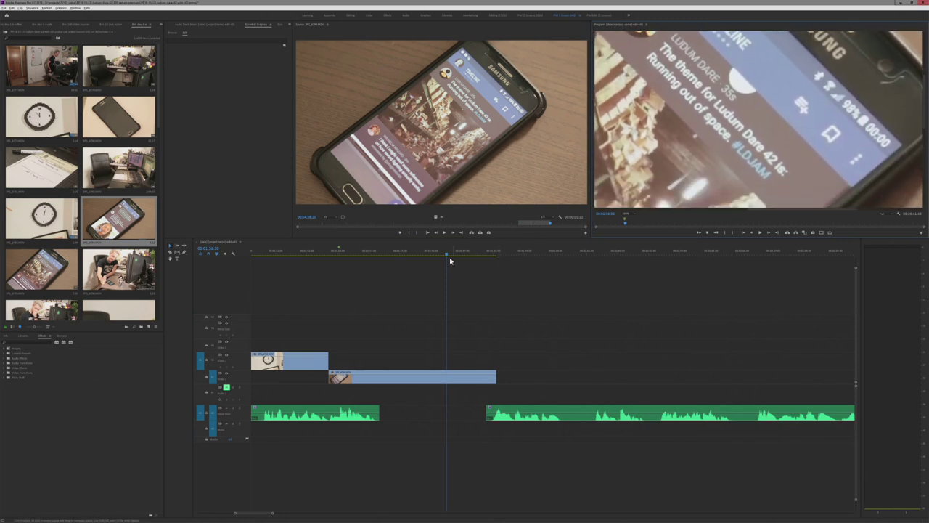
mouse_move(437, 253)
left_mouse_down()
mouse_move(419, 253)
mouse_move(431, 253)
left_mouse_up()
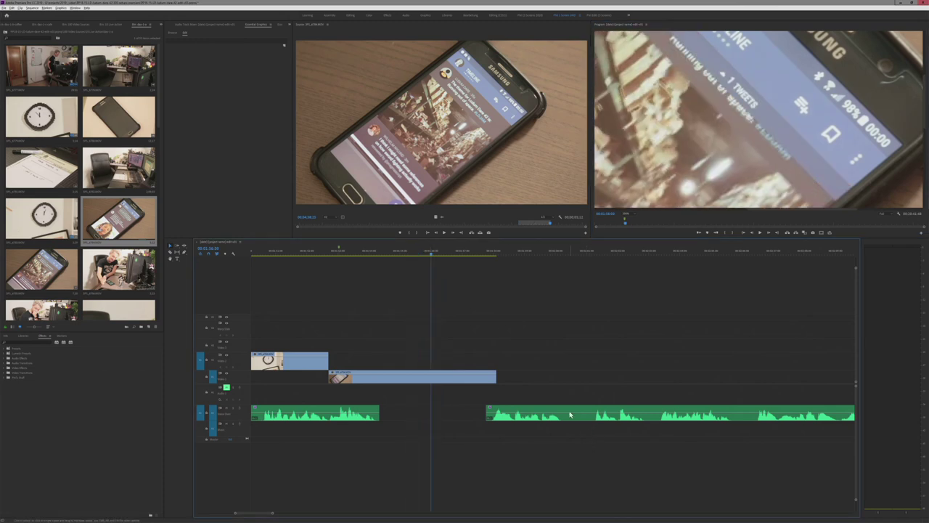
- Shift the next voice-over part slightly earlier over the phone clip and listen to its first phrase
left_click_drag(569, 415, 553, 415)
key("space")
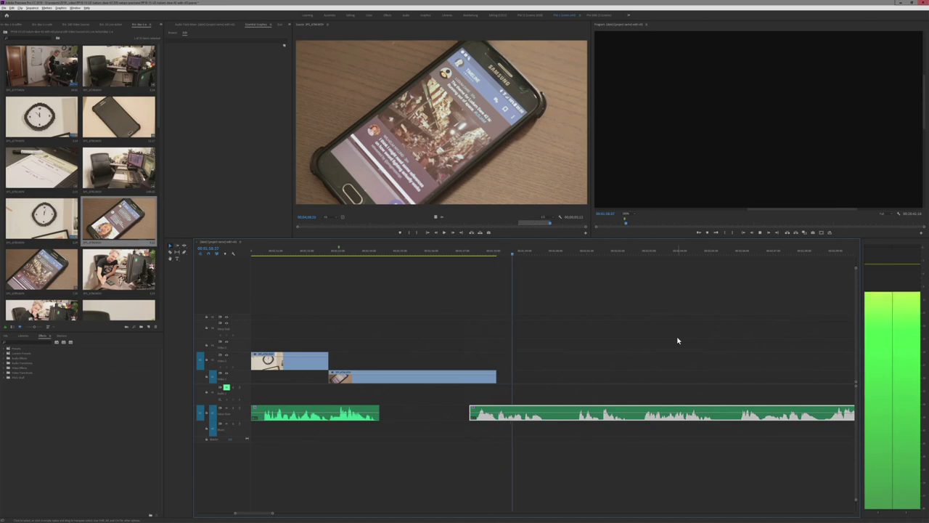
key("space")
- Extend the phone clip to the end of the first voice-over phrase and fit the sequence preview to its window
left_click_drag(496, 376, 550, 383)
left_click(627, 214)
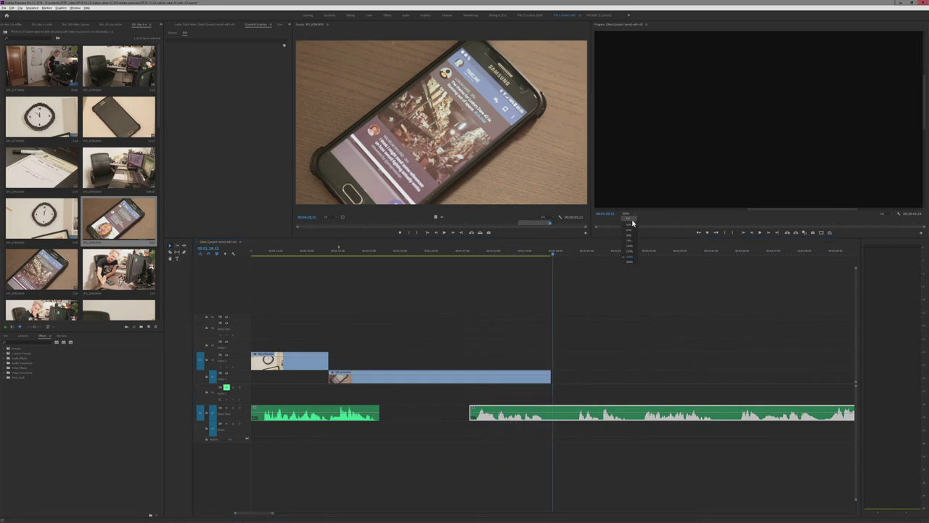
left_click(632, 221)
- Split the voice-over at the phone clip's end and before the next phrase, and delete the silence between them
left_click_drag(509, 252, 552, 269)
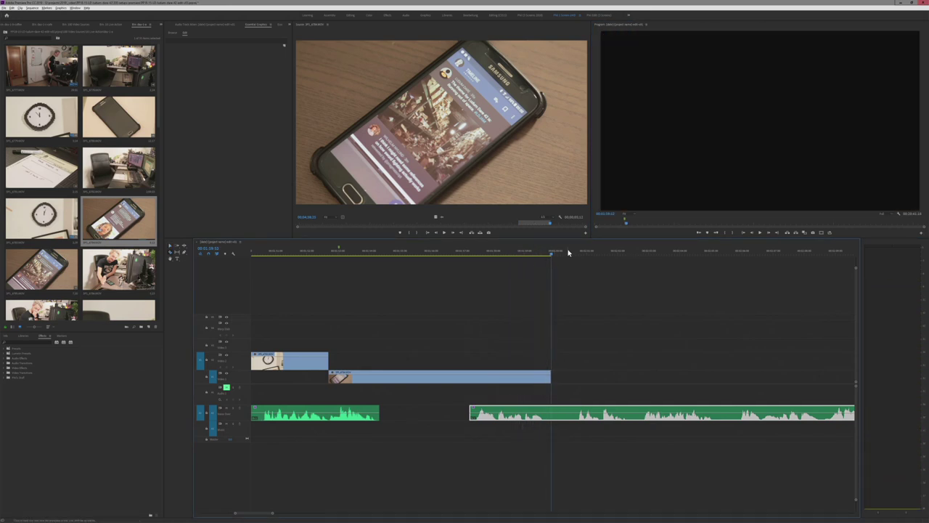
left_click(569, 252)
left_click(551, 416)
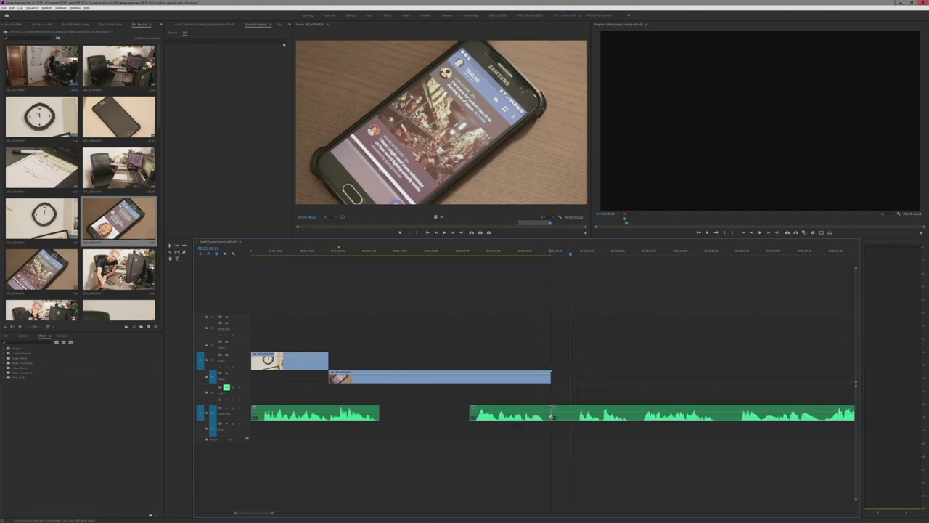
key("space")
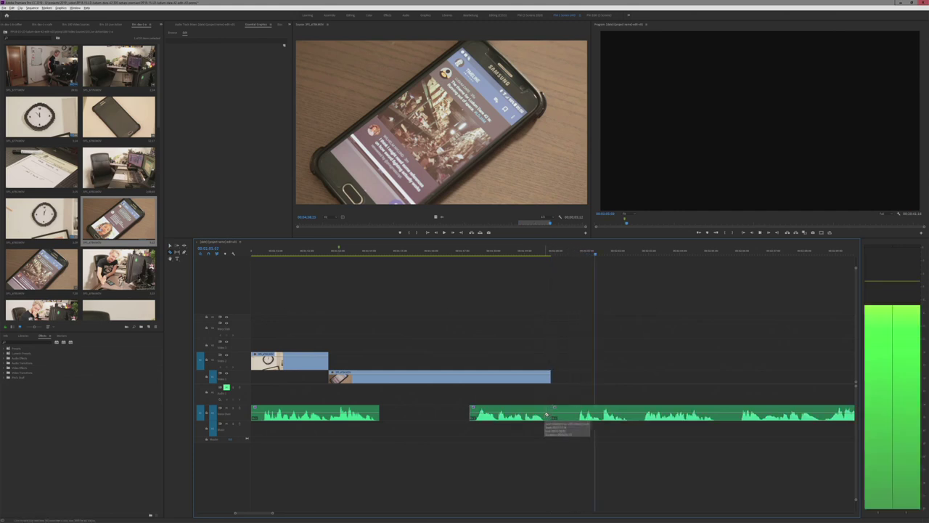
key("space")
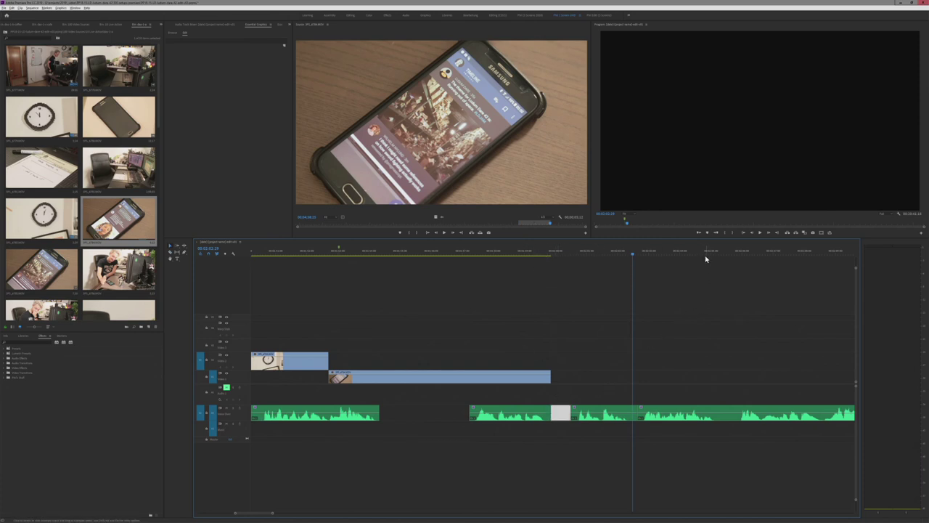
- Separate the following voice-over phrases at their pauses and delete the silent pieces between them
left_click_drag(701, 256, 717, 255)
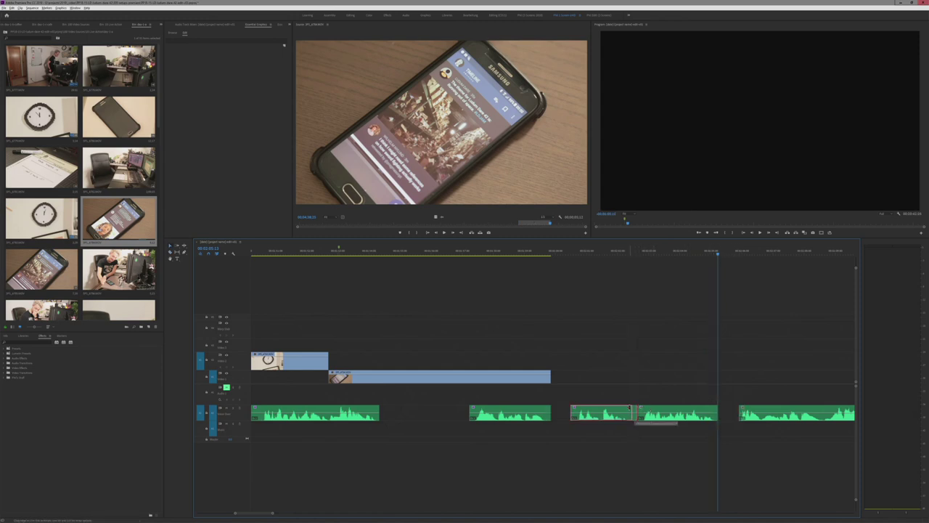
scroll(546, 346, "down", 4)
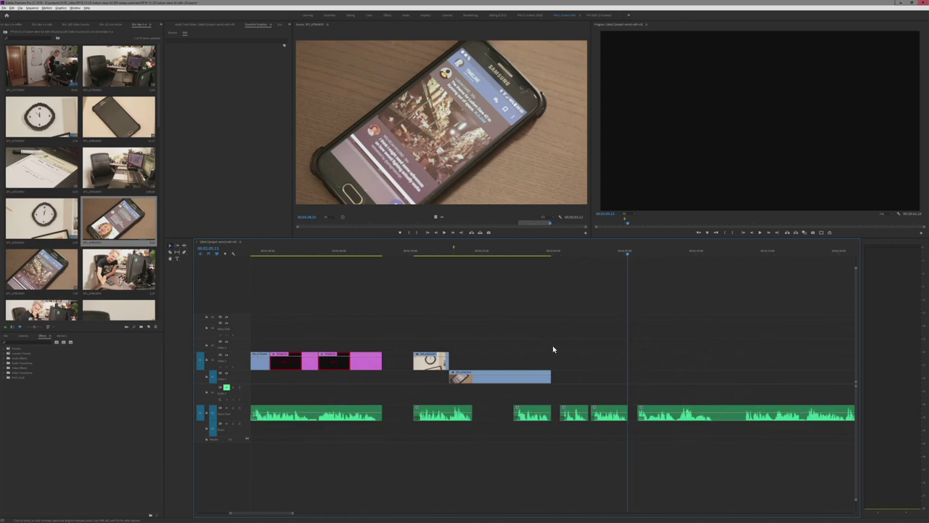
left_click_drag(690, 256, 709, 259)
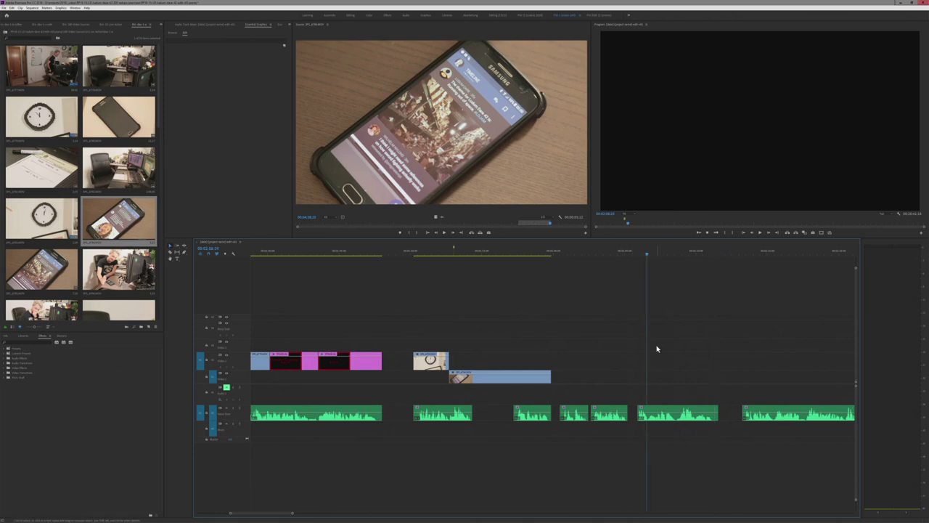
scroll(657, 349, "up", 3)
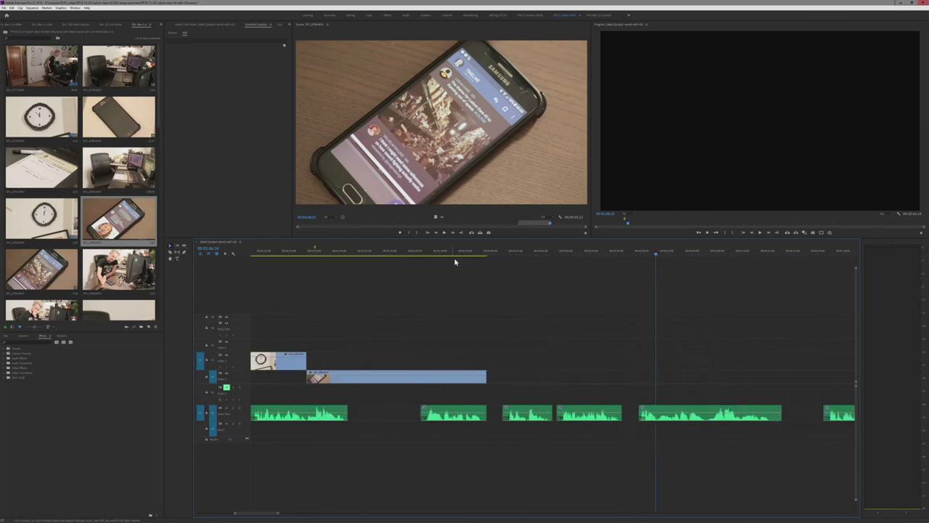
- Open the desk clip of the man tapping his phone and mark the range from the tap until he writes
left_click_drag(463, 256, 471, 257)
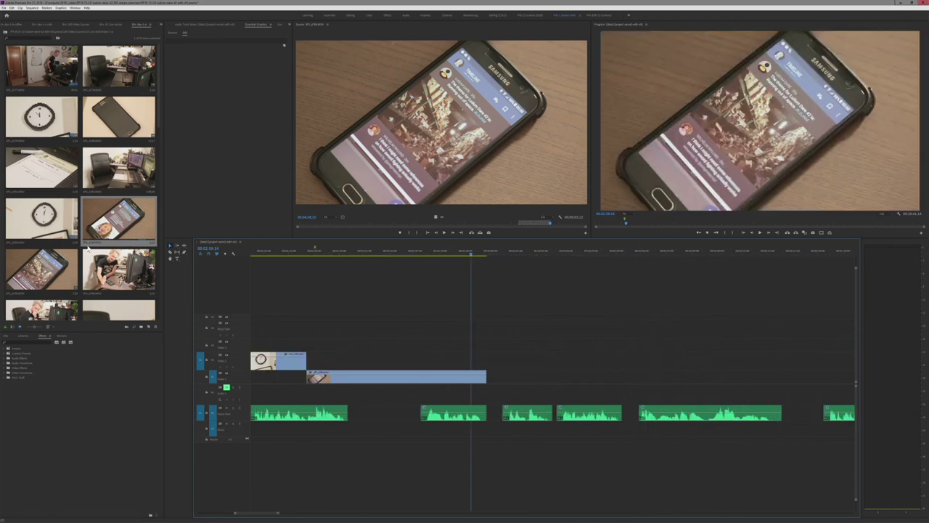
scroll(91, 252, "down", 2)
double_click(109, 174)
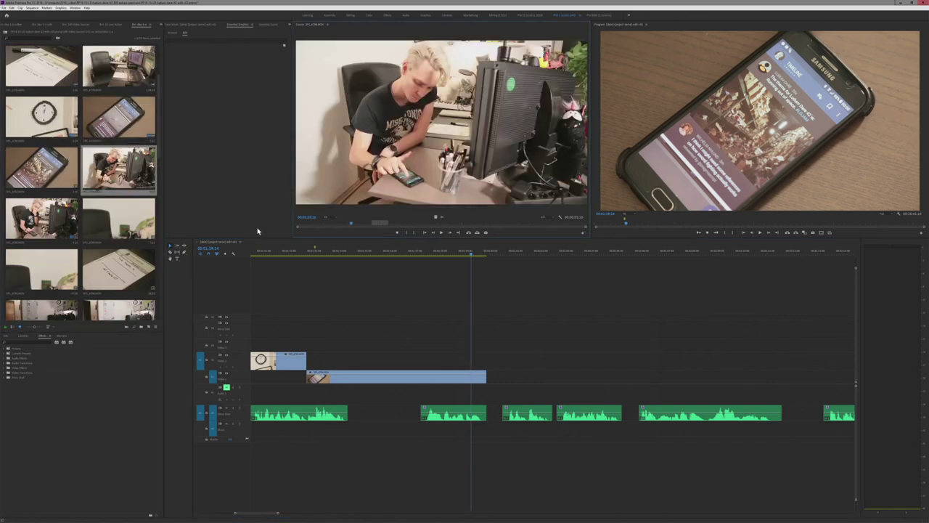
left_click_drag(309, 226, 358, 230)
key("space")
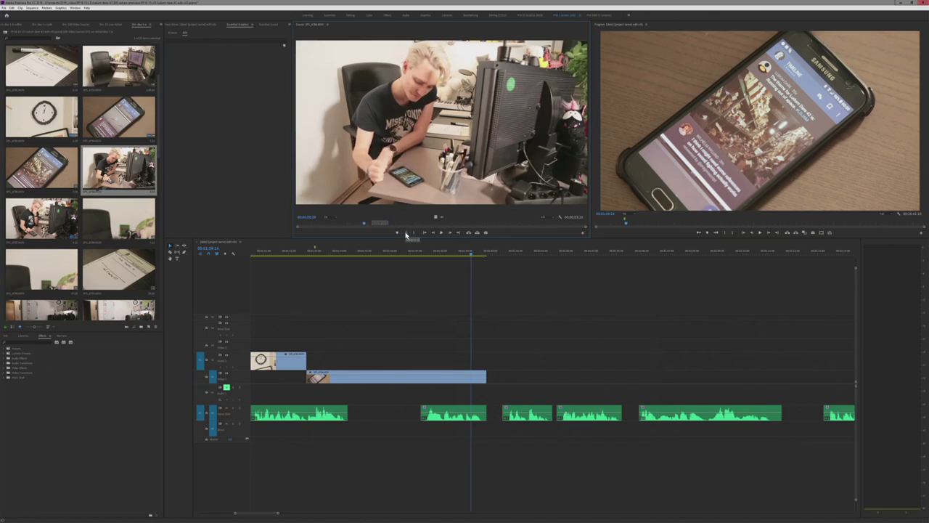
key("space")
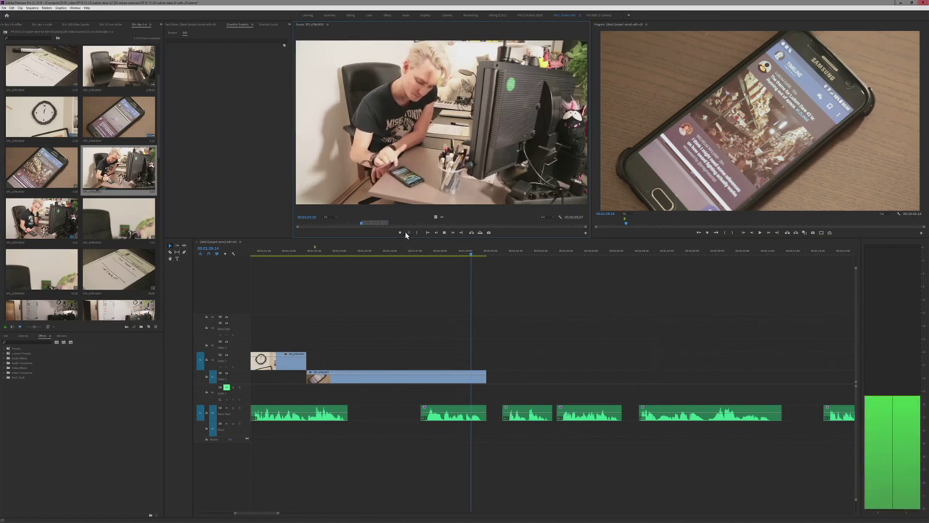
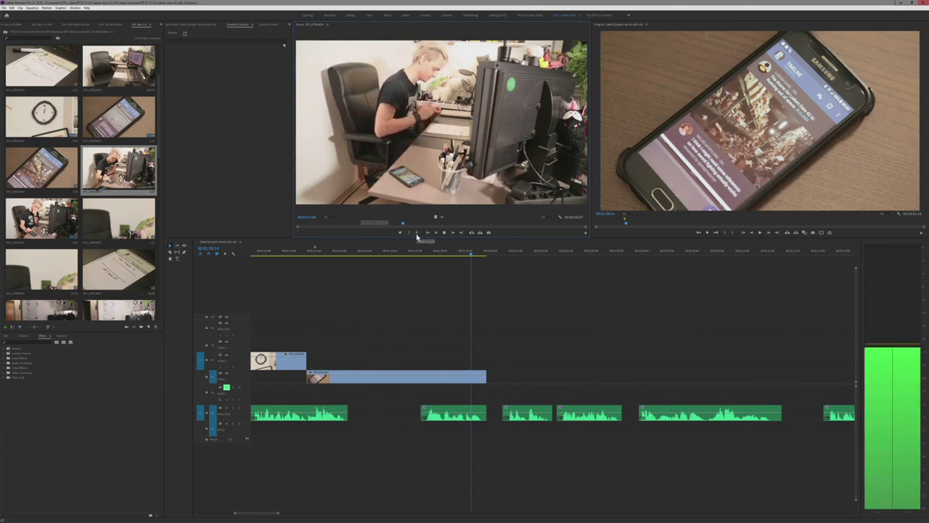
left_click(416, 233)
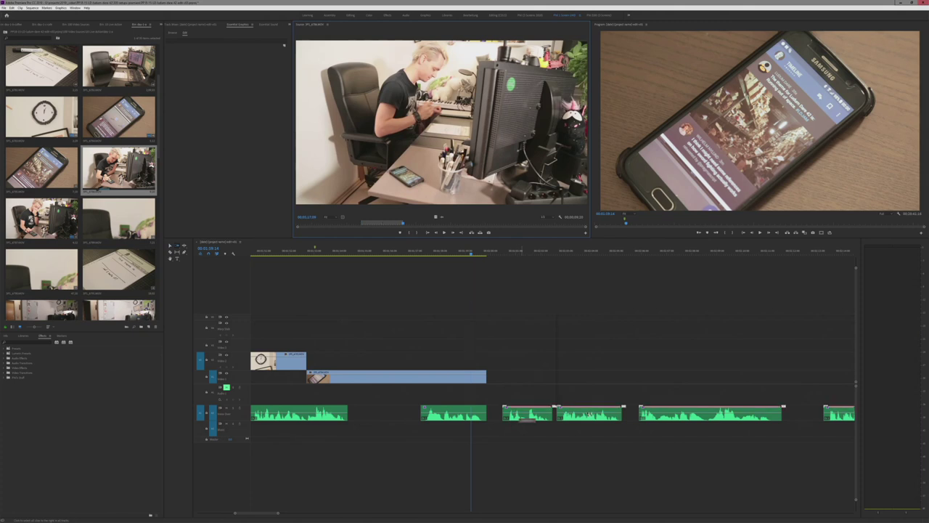
- Move the remaining voice-over parts later and place the marked desk clip with its audio directly after the phone clip
left_click_drag(516, 412, 637, 411)
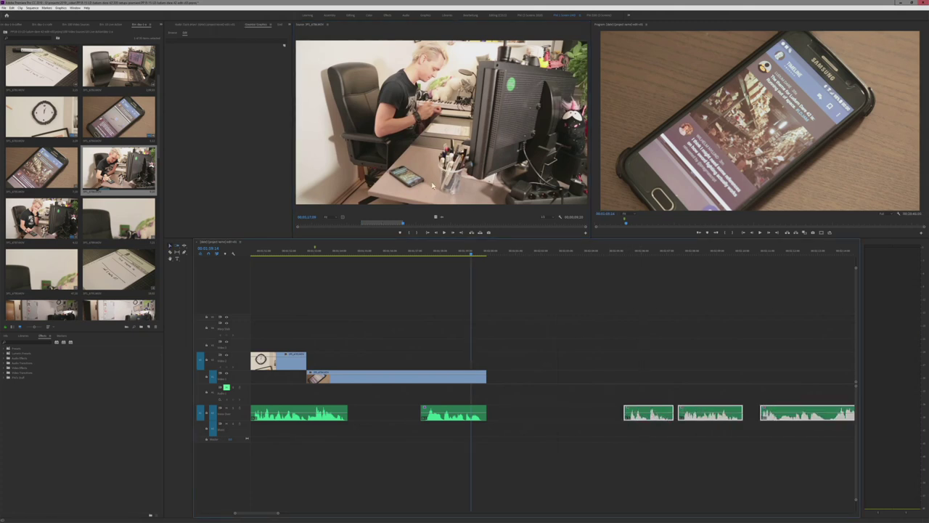
left_click_drag(428, 166, 488, 384)
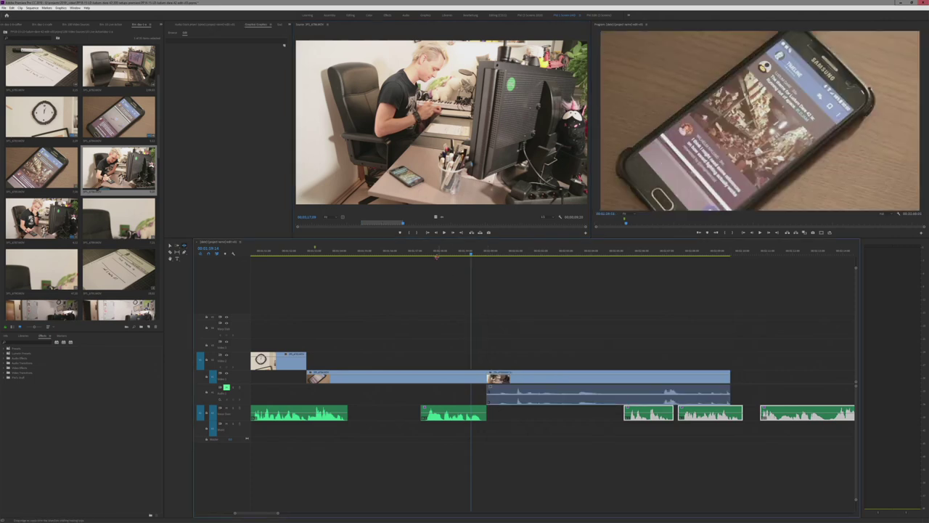
key("space")
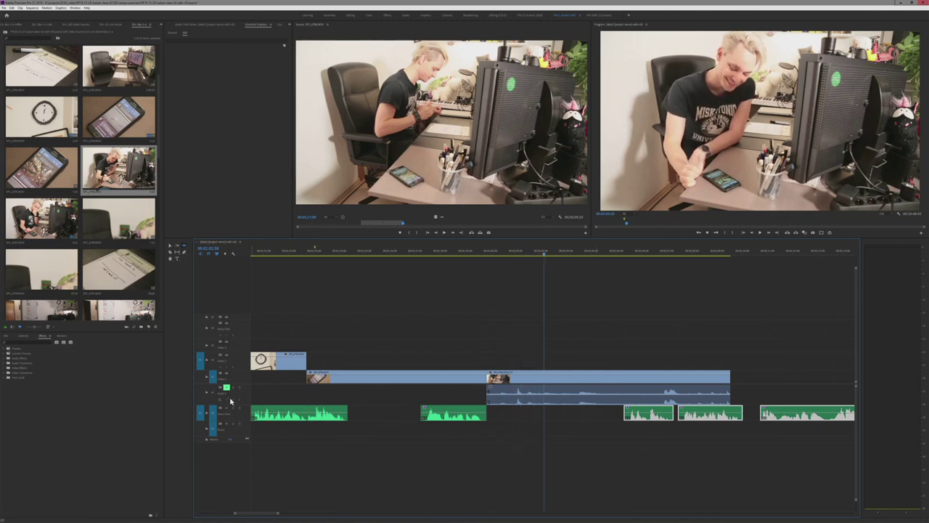
- Unmute the desk clip's audio track and start the next voice-over phrase where the man rests his chin on his hand
left_click(469, 251)
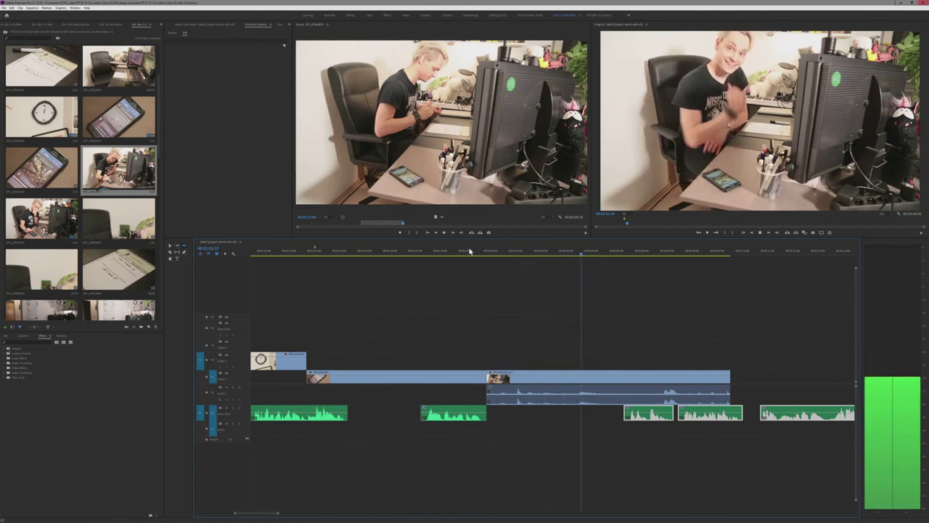
key("space")
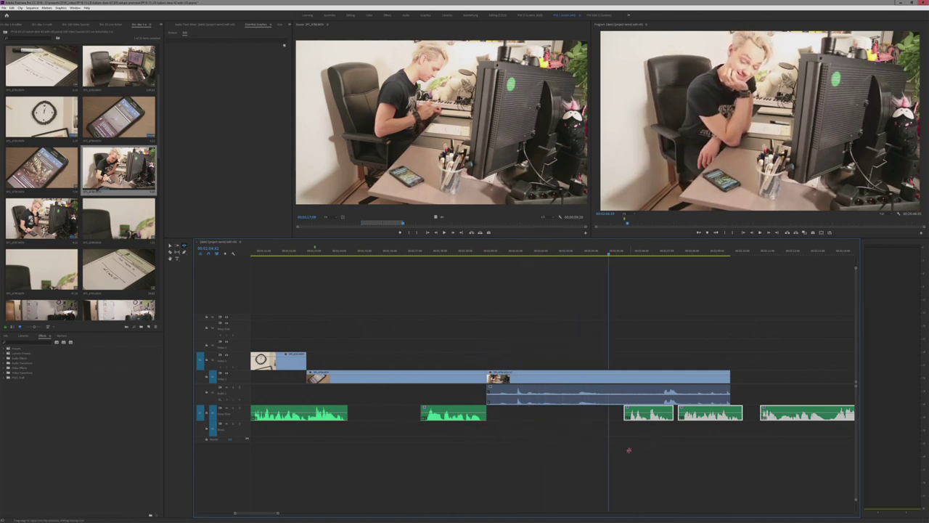
left_click(659, 445)
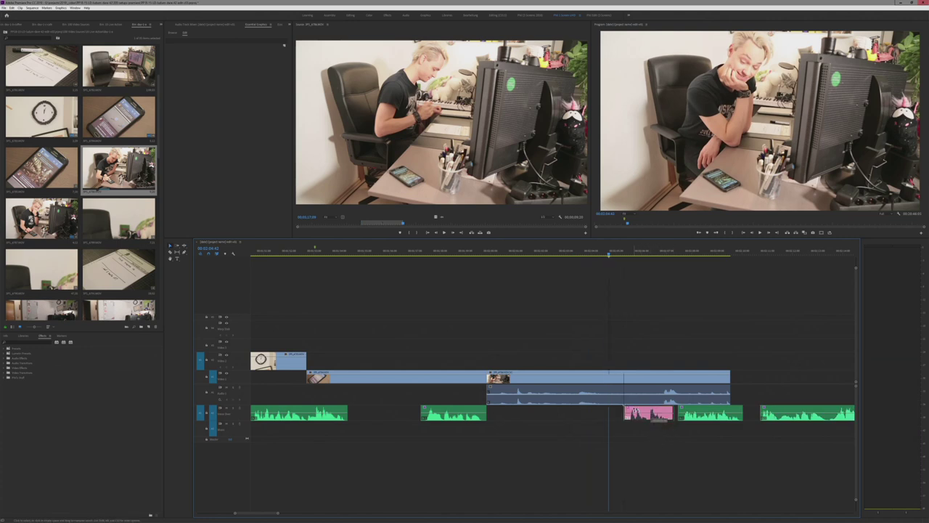
key("space")
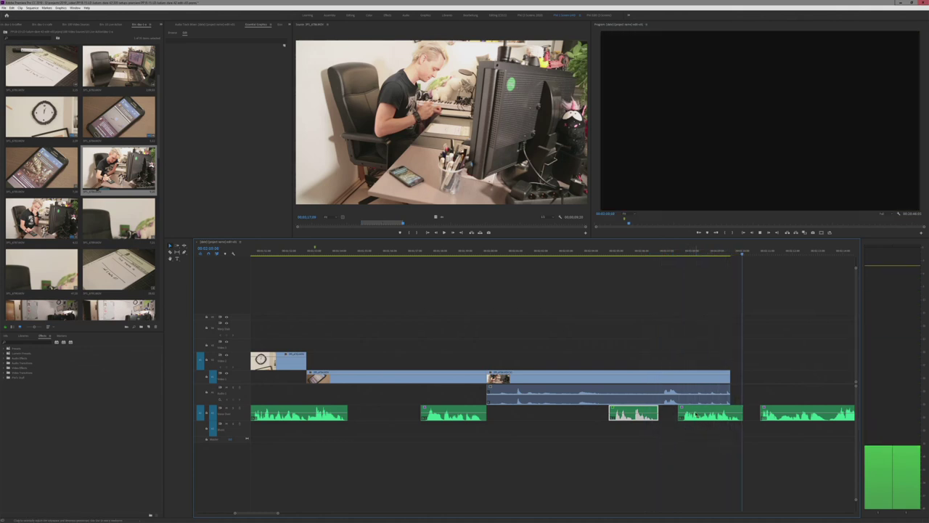
- Shift the second and third voice-over phrases over the desk clip slightly later
left_click(692, 418)
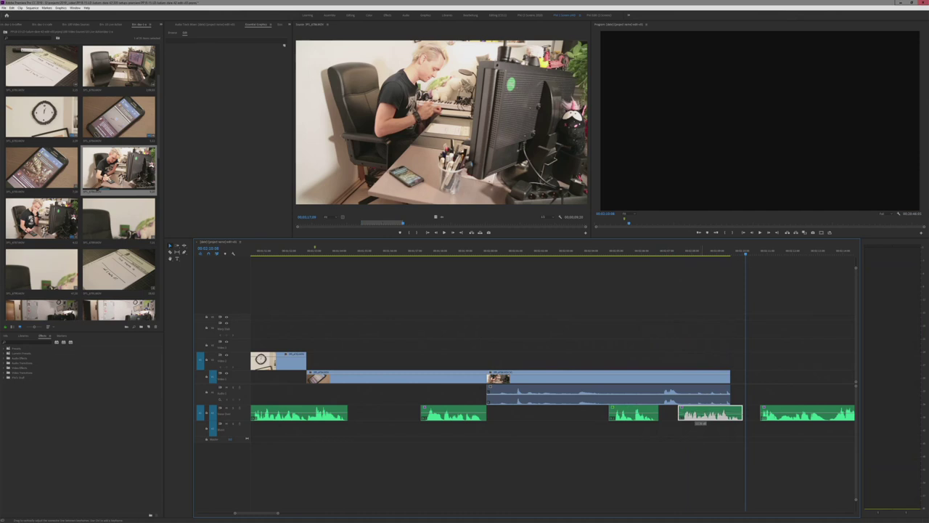
scroll(710, 433, "down", 2)
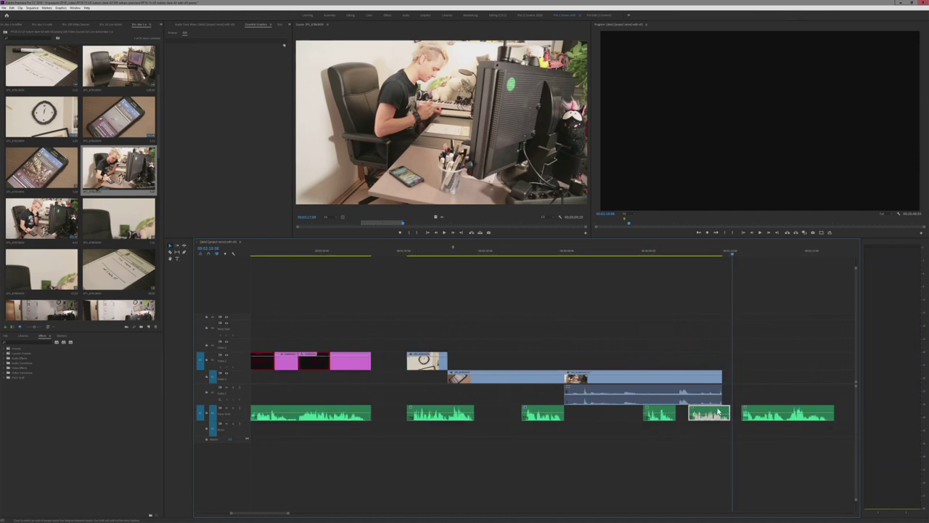
left_click_drag(726, 410, 737, 411)
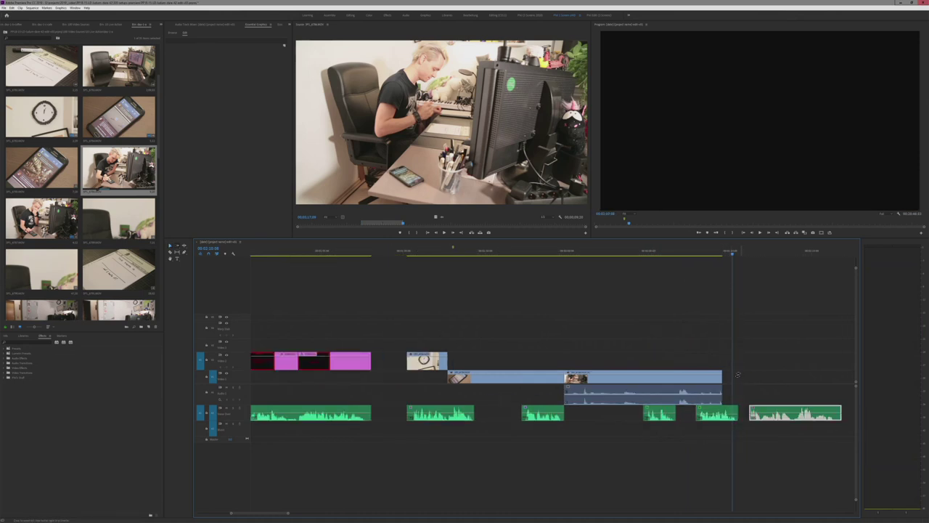
- Extend the end of the desk clip so it runs under the third voice-over phrase
key("j")
key("l")
key("k")
left_click_drag(741, 372, 789, 376)
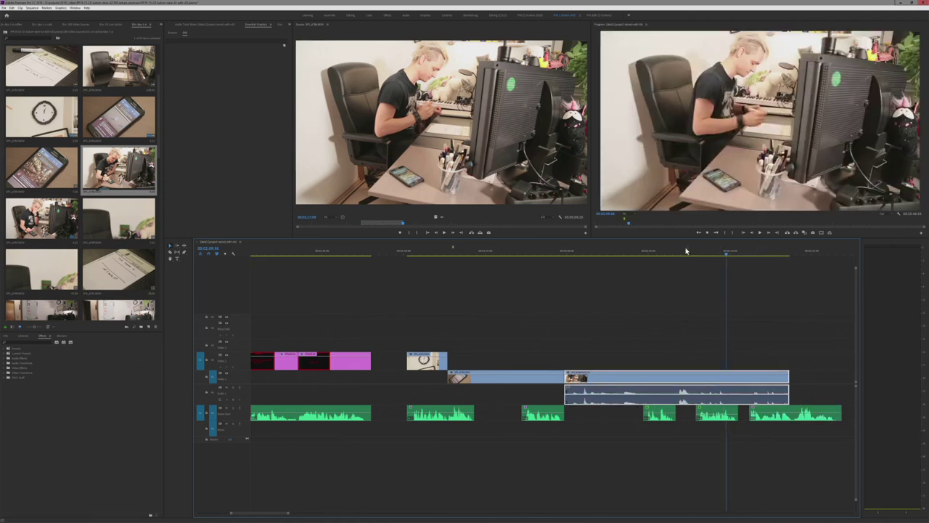
- Play the desk clip with its voice-over phrases repeatedly to judge their timing and where the shot should end
left_click_drag(685, 251, 648, 255)
key("space")
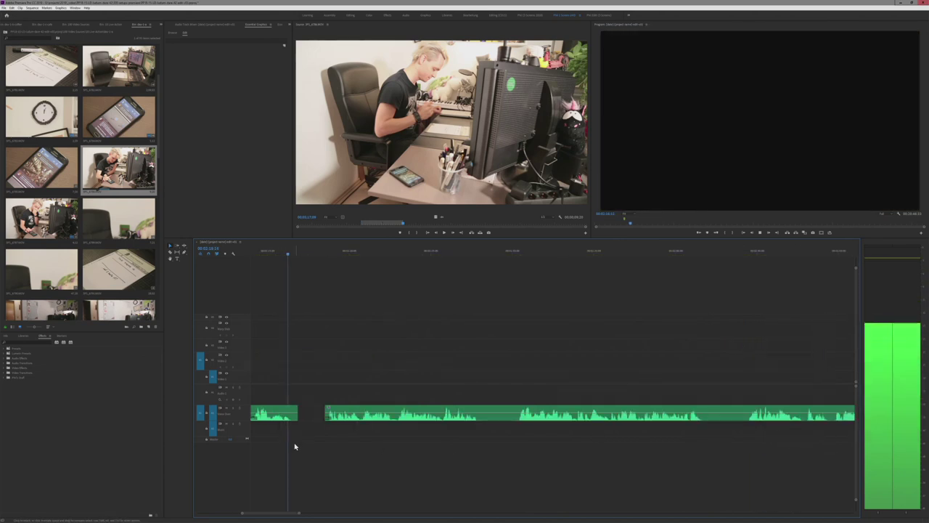
key("space")
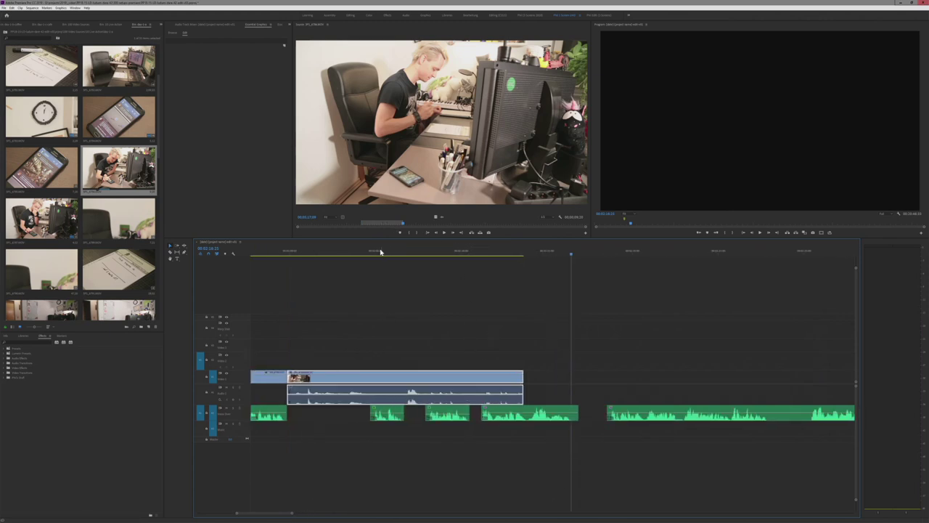
left_click(381, 251)
key("space")
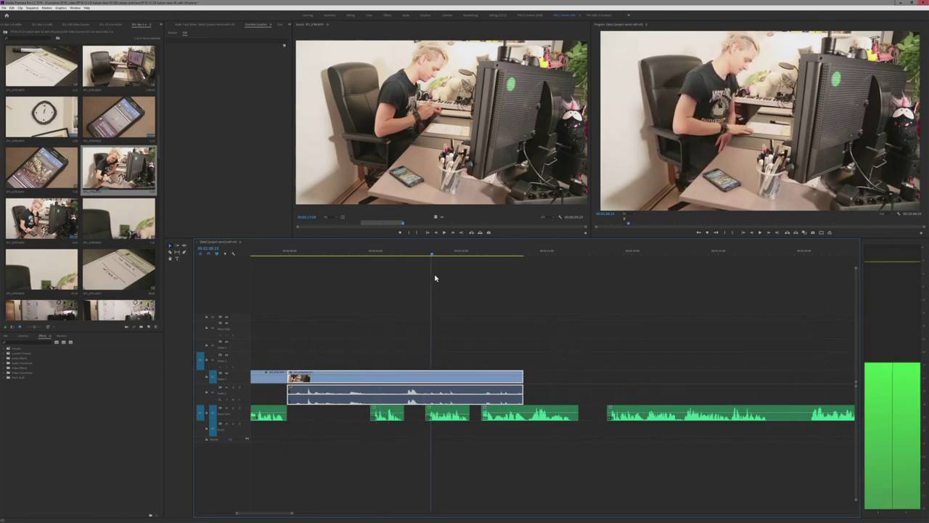
key("space")
left_click(486, 267)
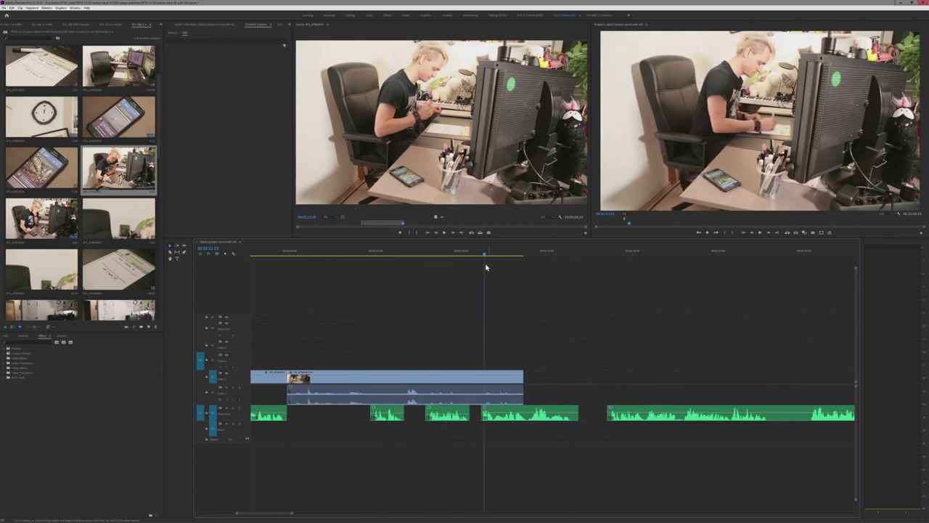
left_click(362, 252)
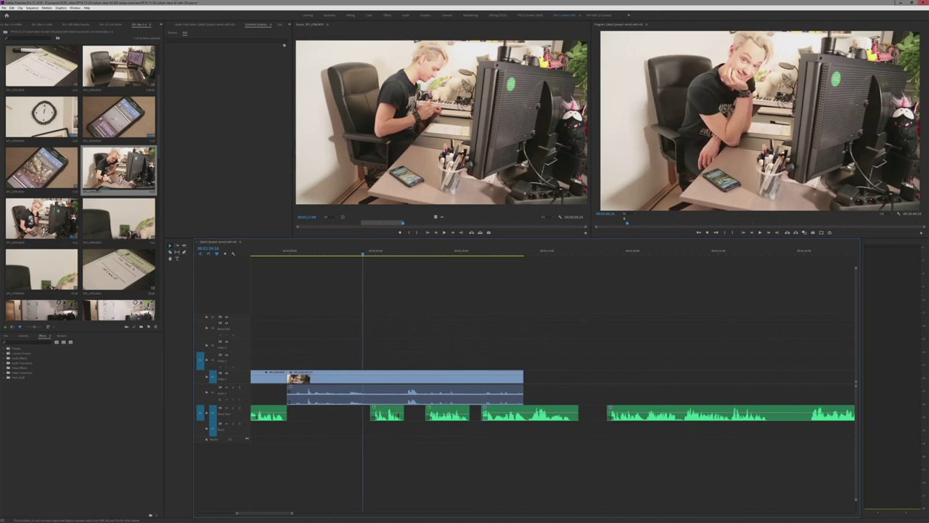
key("space")
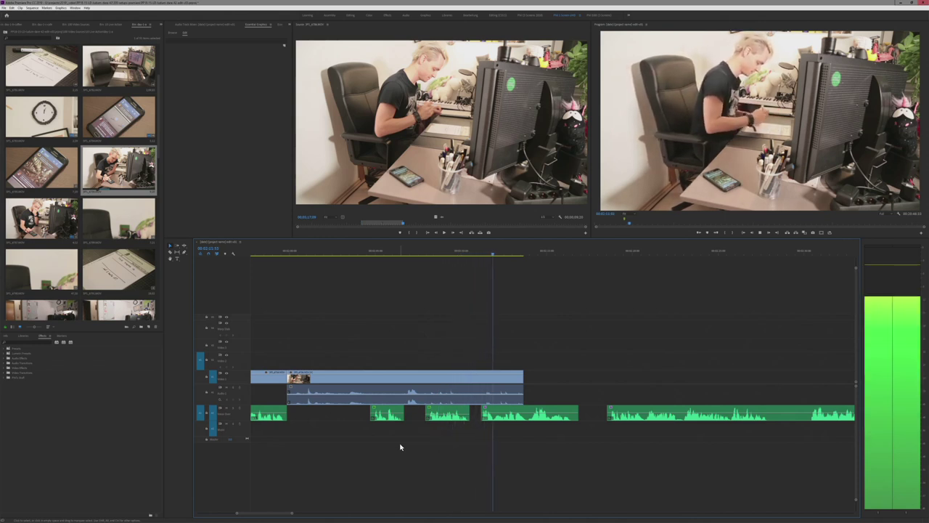
- Trim the desk clip's end back to shortly after the third voice-over phrase begins
left_click(483, 254)
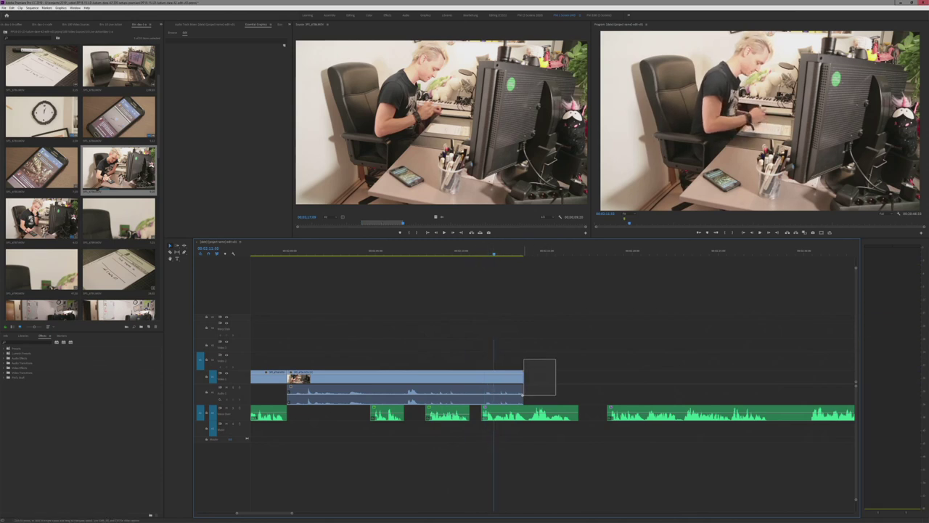
left_click(520, 378)
left_click_drag(523, 379, 493, 378)
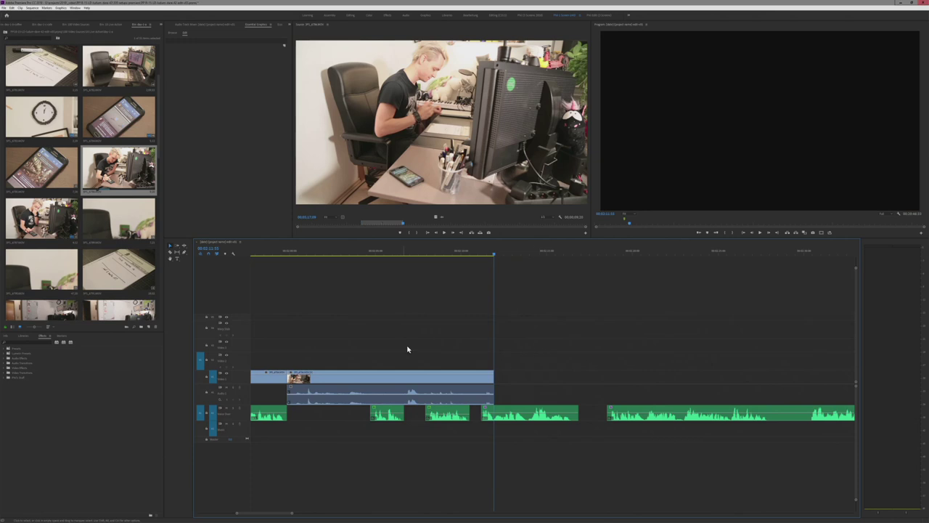
- Open the handwritten theme note clip for preview and mark an In point while the middle of the page is still blank
double_click(120, 283)
left_click_drag(306, 226, 369, 272)
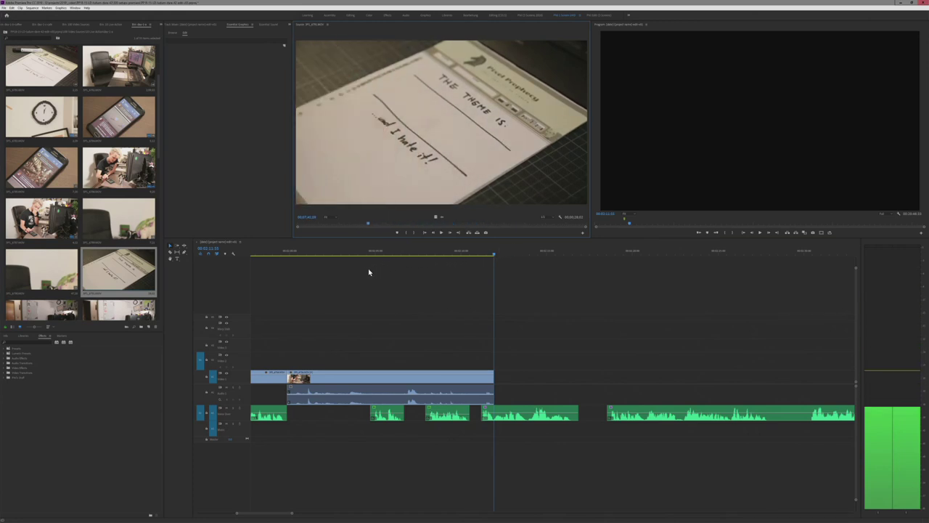
- Trim the desk clip's end slightly earlier, close to the start of the third voice-over phrase
left_click_drag(462, 257, 487, 265)
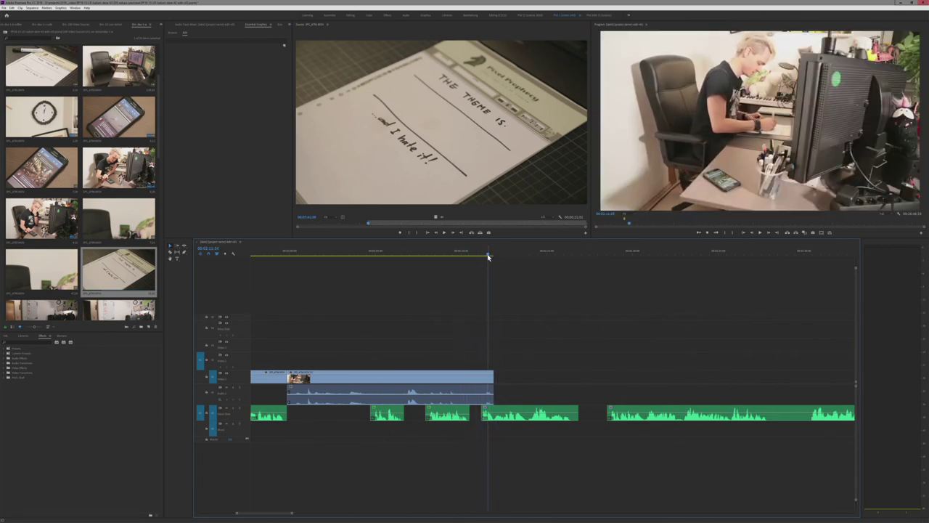
left_click_drag(486, 255, 490, 257)
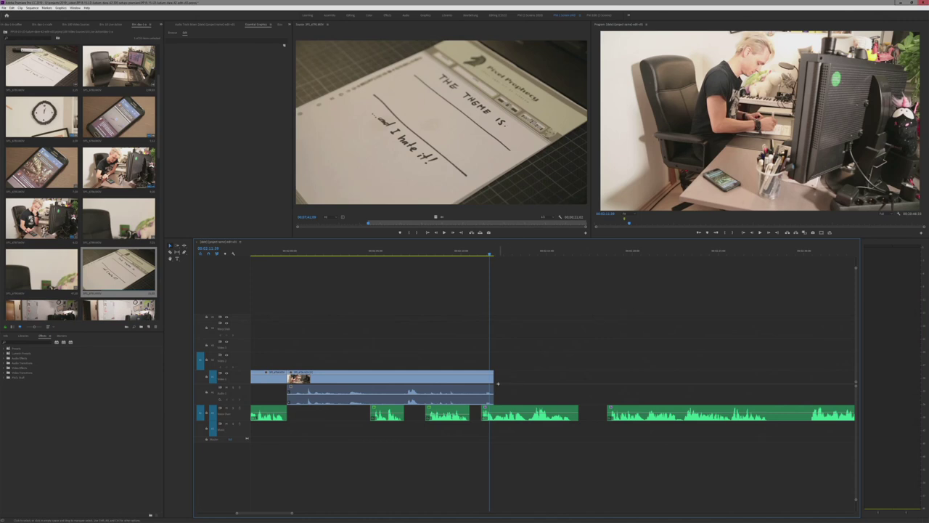
left_click_drag(511, 373, 491, 393)
left_click(496, 288)
- Mark the note clip from the first written letter to the finished "Running out of SPACE" text and place it directly after the desk clip
left_click_drag(372, 223, 380, 224)
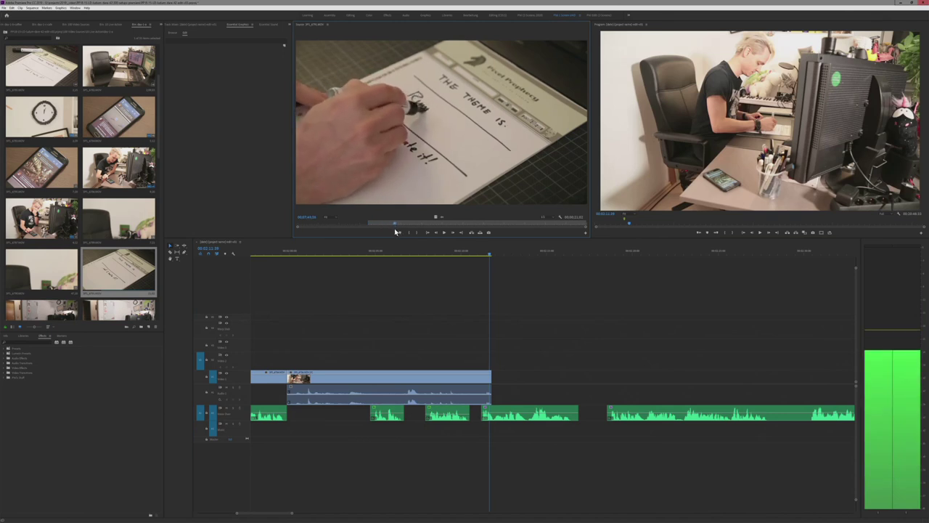
key("space")
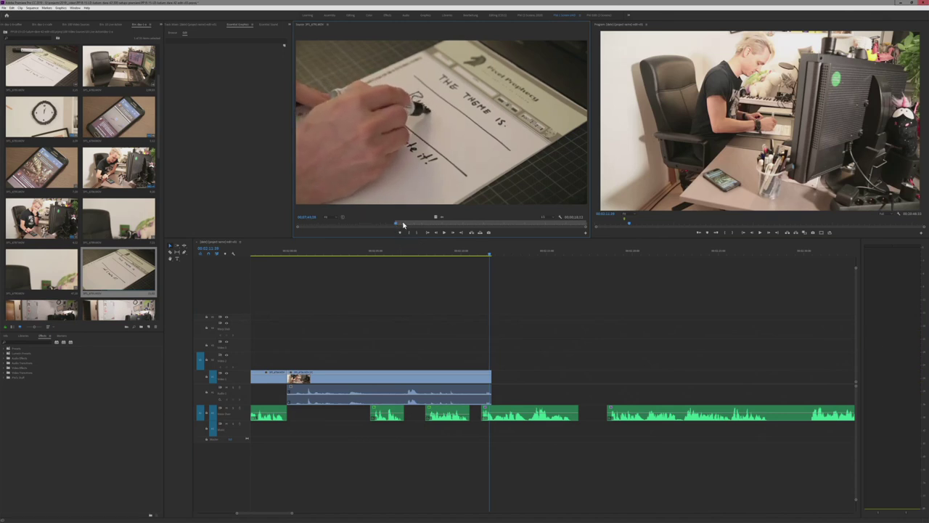
left_click_drag(404, 225, 485, 230)
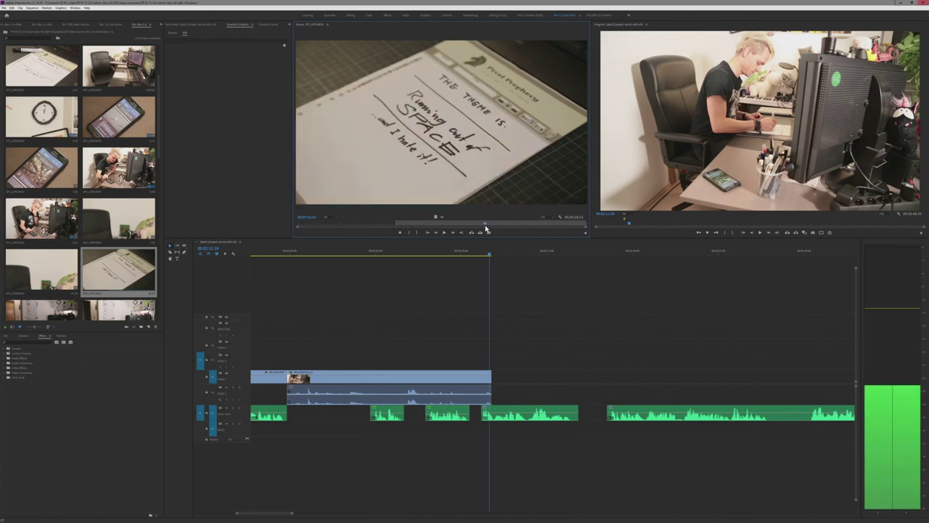
left_click(416, 233)
key("period")
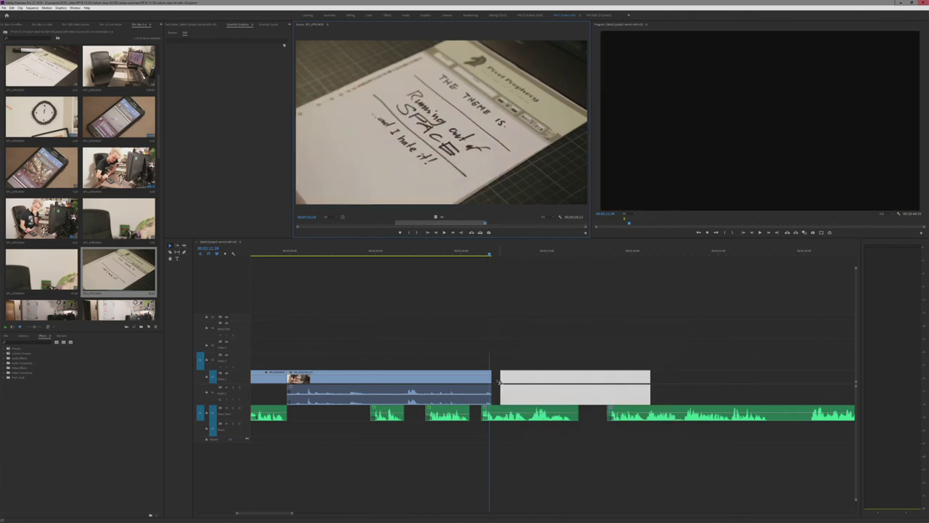
- Play across the desk and note clips, then shift the long following voice-over phrase later to begin at the note clip's end
left_click(441, 252)
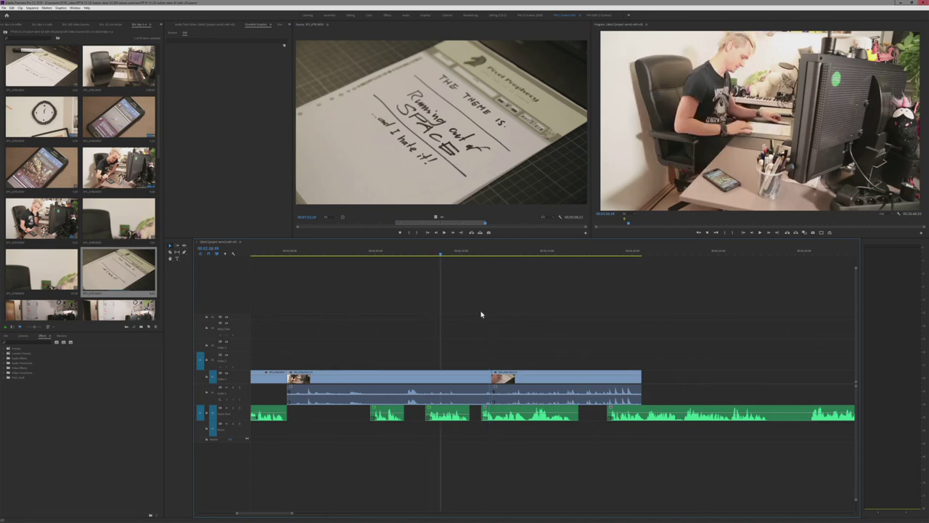
key("space")
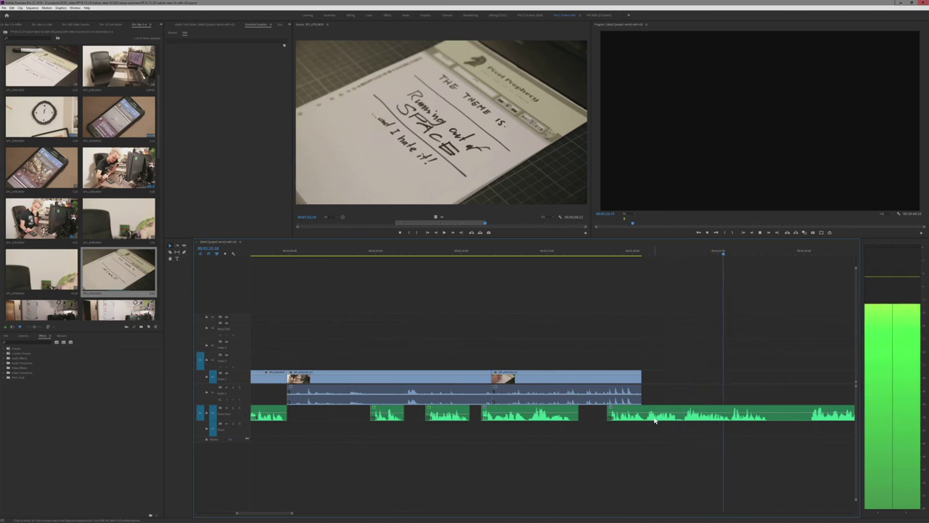
key("space")
left_click_drag(687, 409, 715, 412)
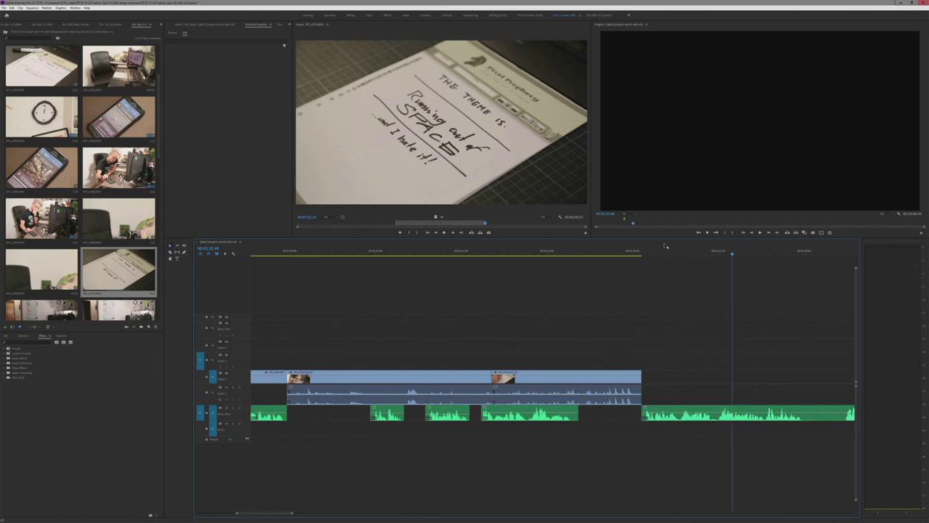
- Scrub through the note clip, cut away its opening seconds and close the gap to the desk clip
left_click_drag(546, 250, 631, 276)
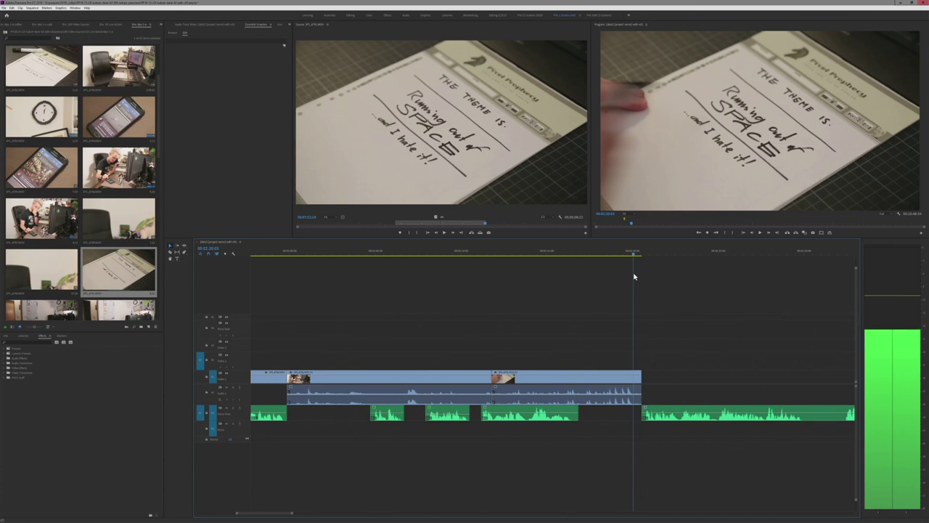
key("shift+Left")
key("shift+Left")
key("shift+Left")
left_click_drag(545, 329, 514, 382)
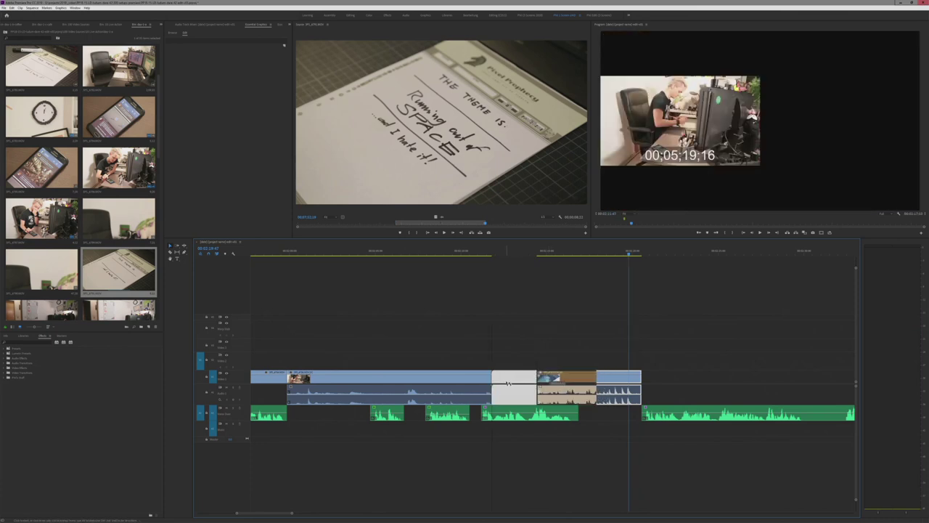
key("Delete")
- Play the cut from the desk clip into the note clip and extend the note clip's end slightly
left_click(415, 251)
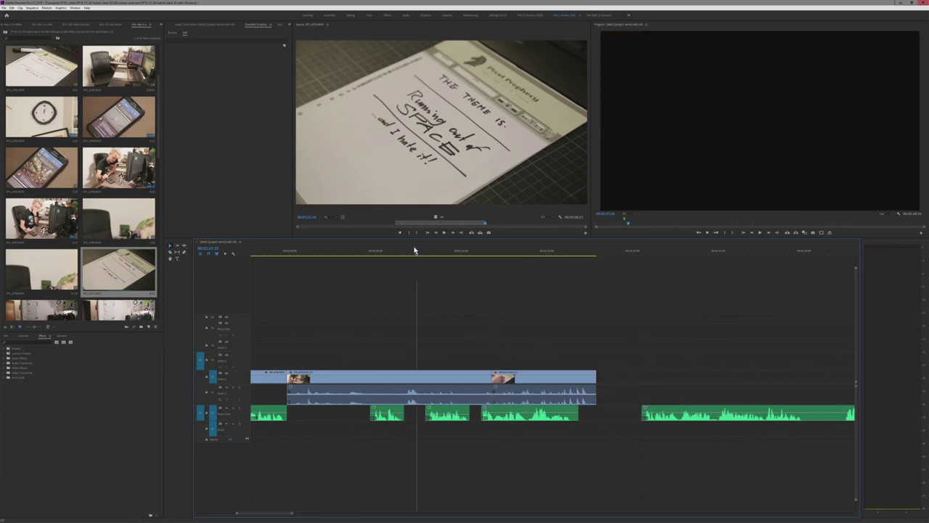
key("space")
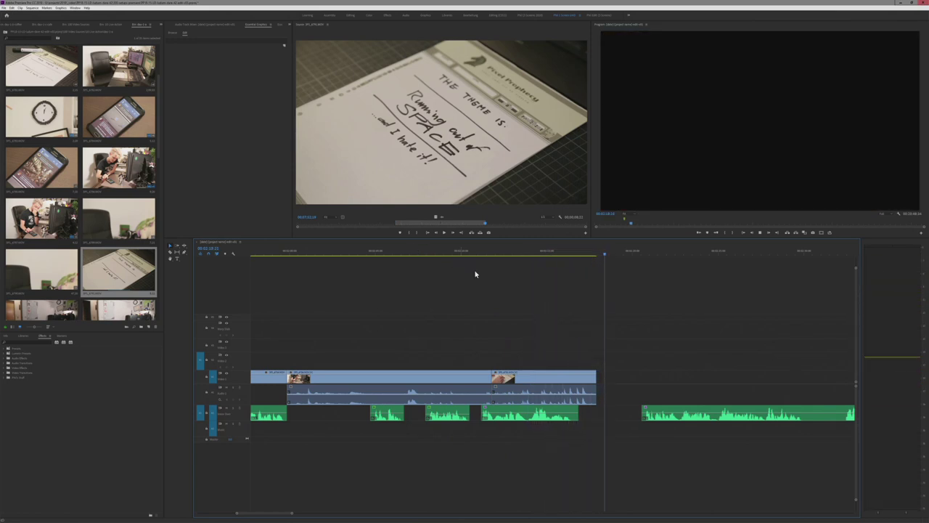
key("space")
left_click_drag(629, 361, 602, 393)
- Replay the end of the note clip and extend it further until the hand has left the page
left_click(566, 254)
left_click(613, 400)
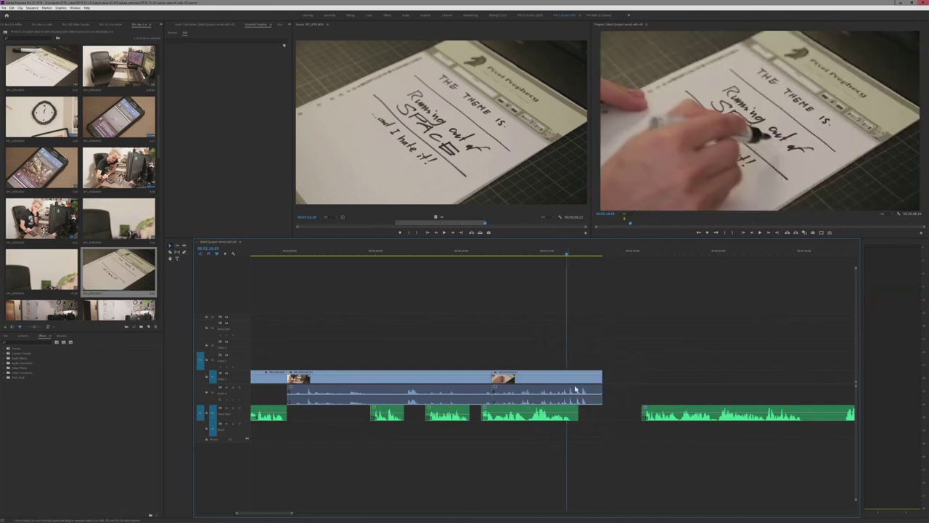
key("space")
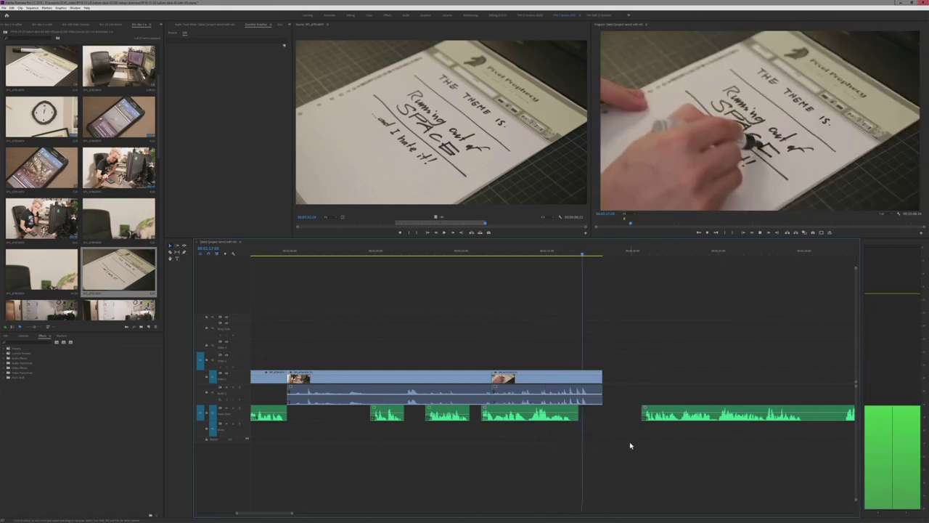
key("space")
left_click_drag(622, 397, 611, 375)
left_click(585, 249)
key("space")
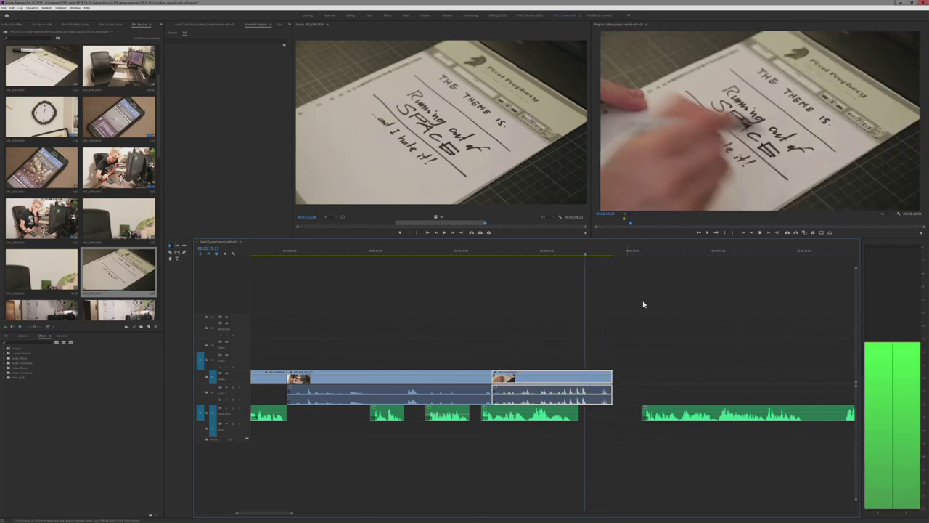
key("Down")
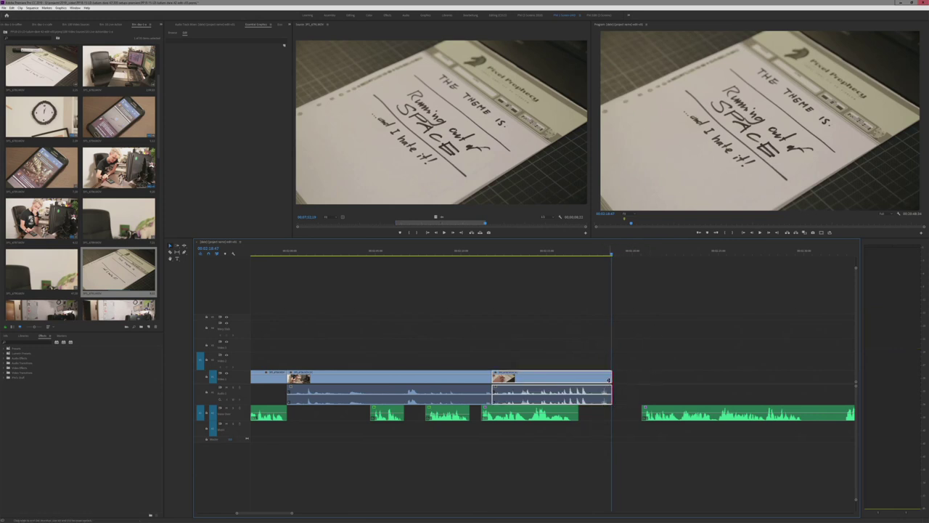
- Play the beginning of the long voice-over phrase that follows the note clip
left_click(645, 250)
left_click_drag(645, 249, 643, 250)
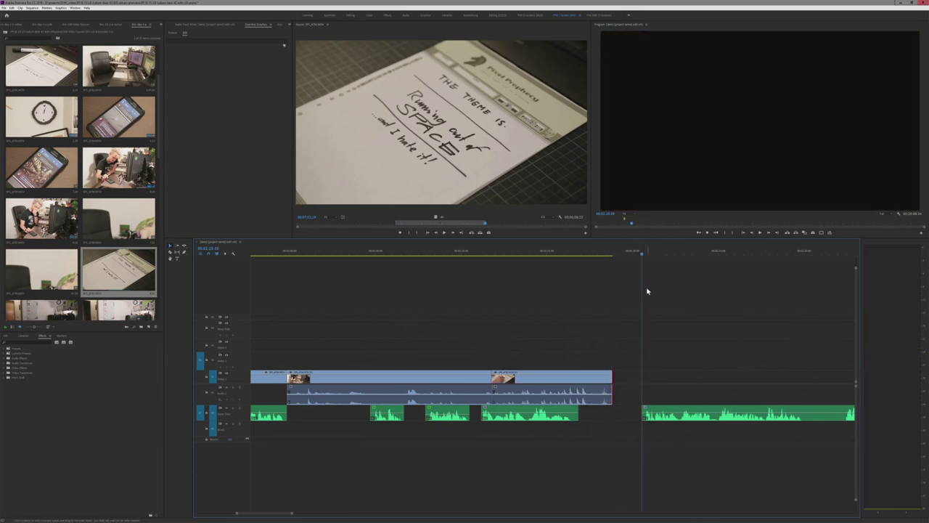
key("space")
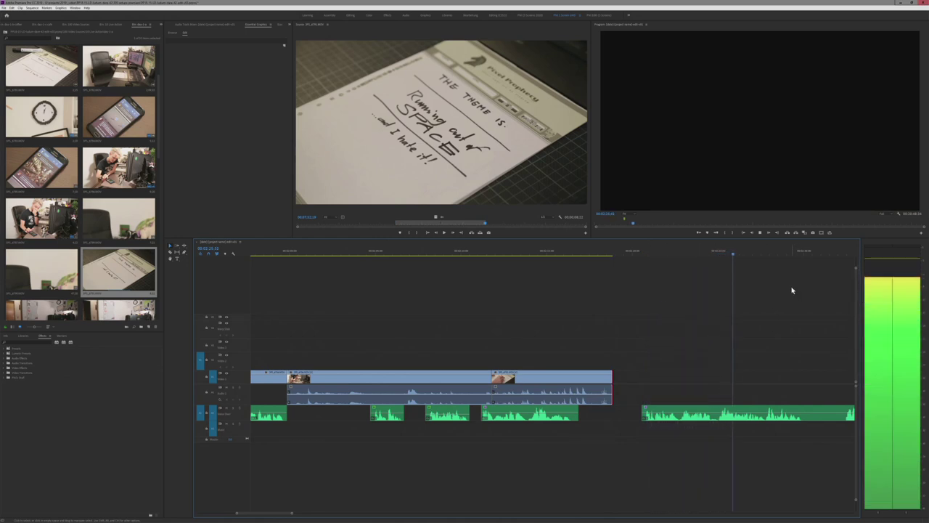
key("space")
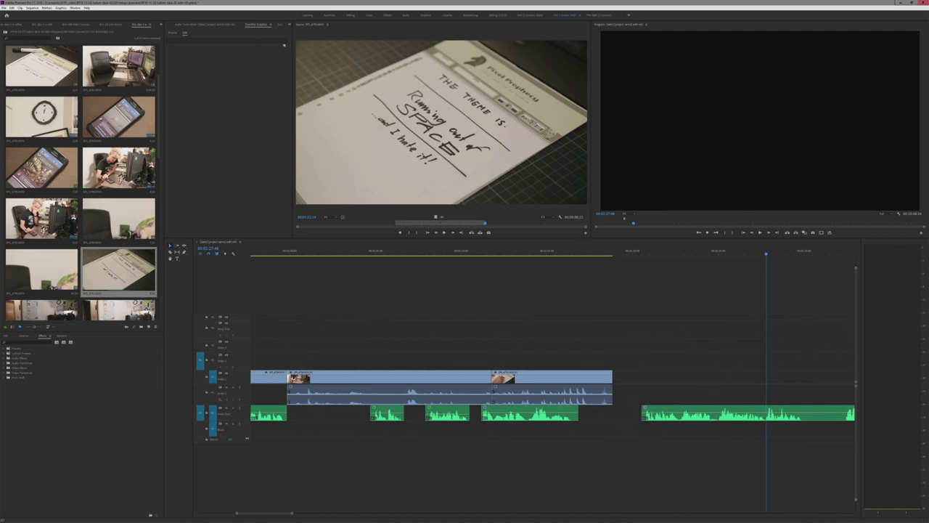
- Scrub and step through the desk clip towards the note clip to examine the timing of the voice-over phrases
left_click(390, 249)
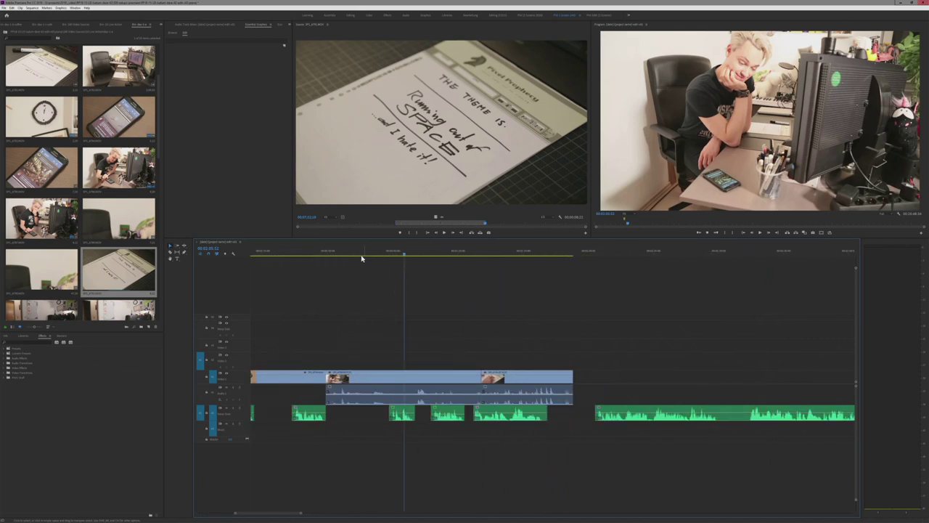
left_click_drag(361, 258, 442, 276)
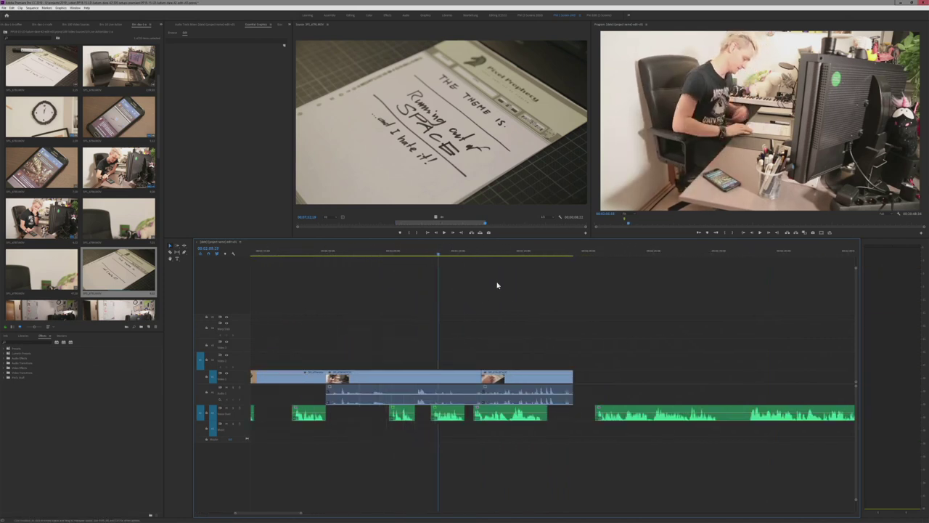
left_click(458, 251)
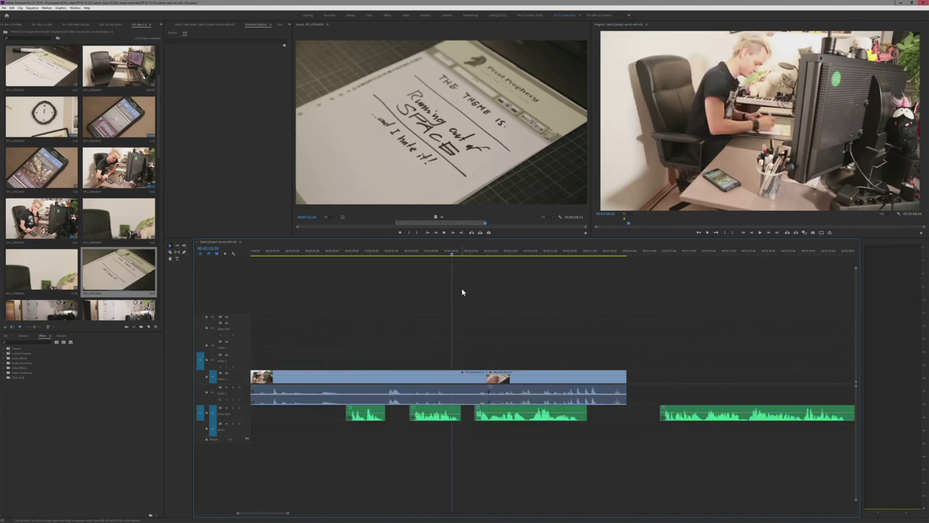
key("Right")
key("Right")
key("Right")
key("Right")
key("Right")
key("Right")
key("Right")
key("Right")
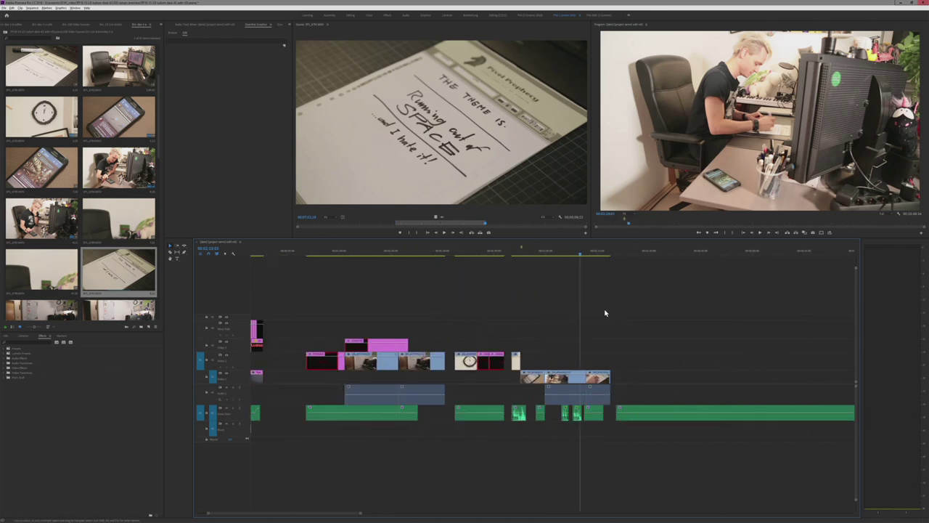
scroll(605, 312, "down", 2)
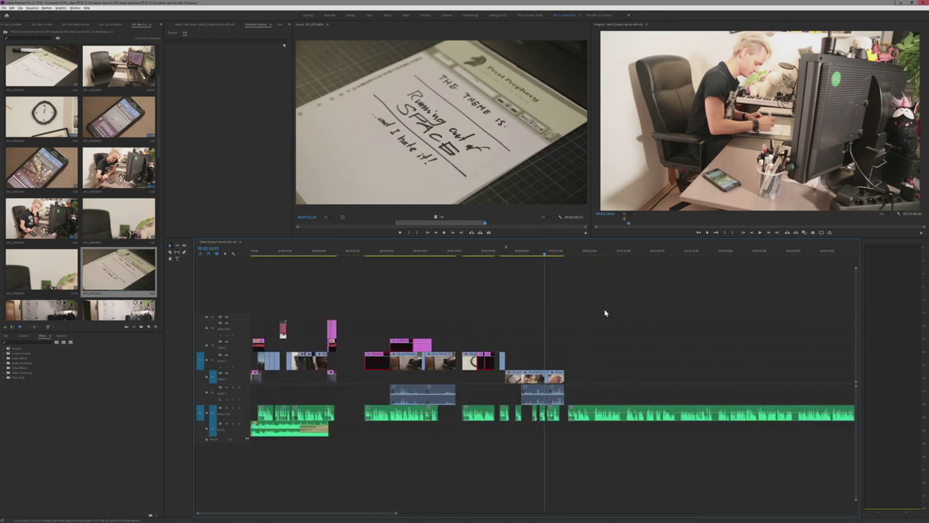
scroll(572, 312, "up", 3)
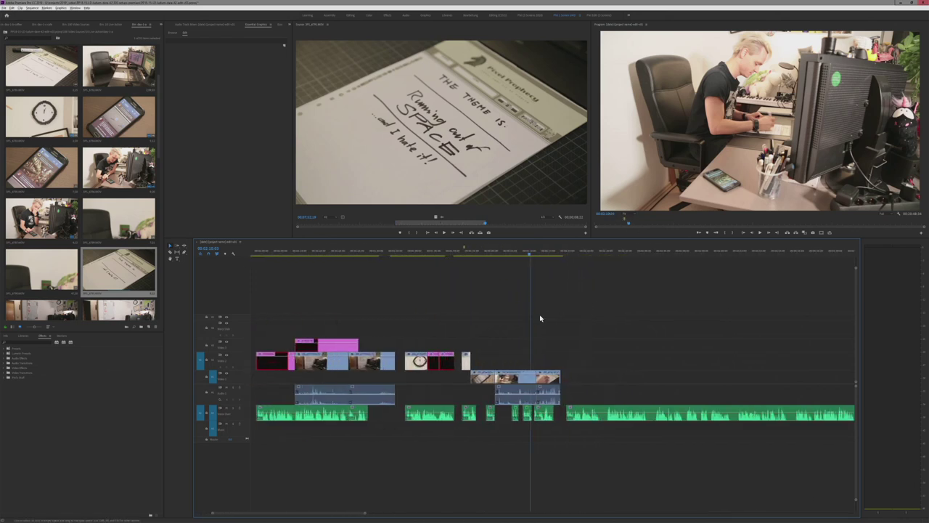
scroll(540, 318, "up", 3)
key("equal")
key("equal")
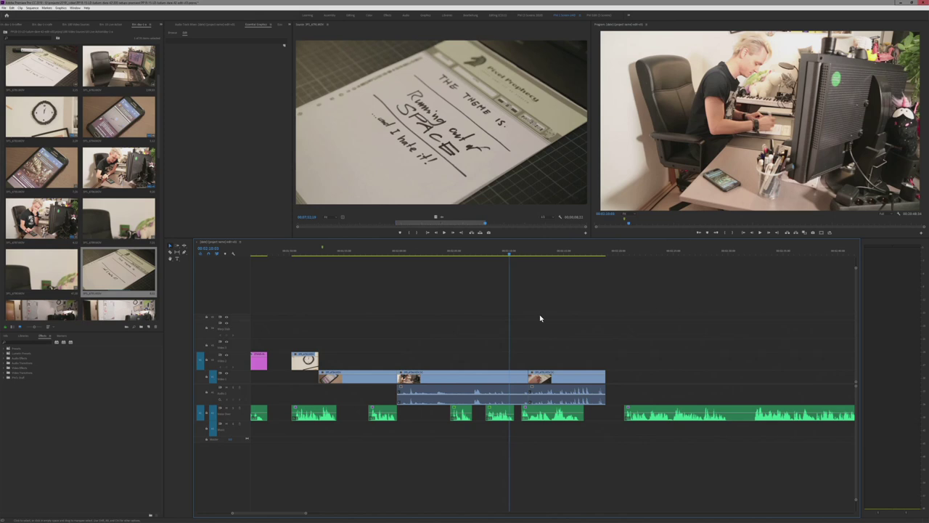
scroll(540, 318, "down", 2)
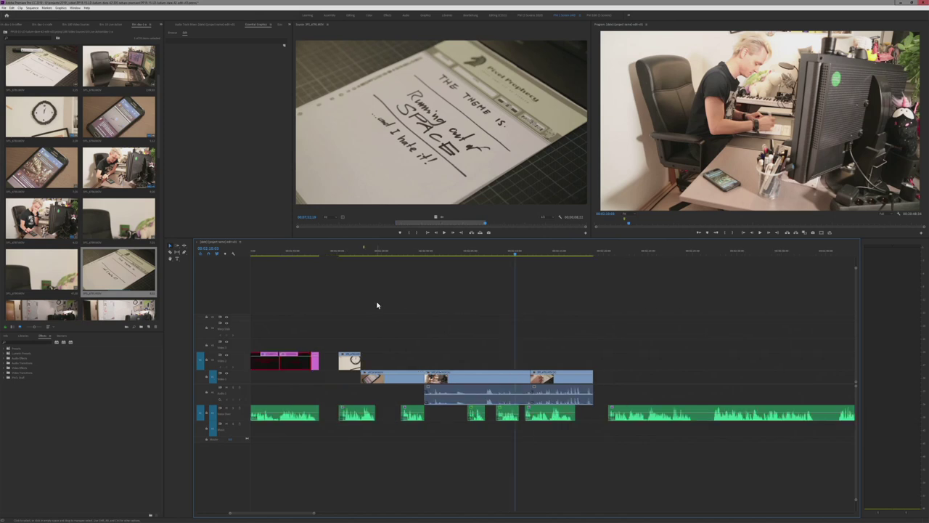
scroll(286, 278, "down", 3)
key("equal")
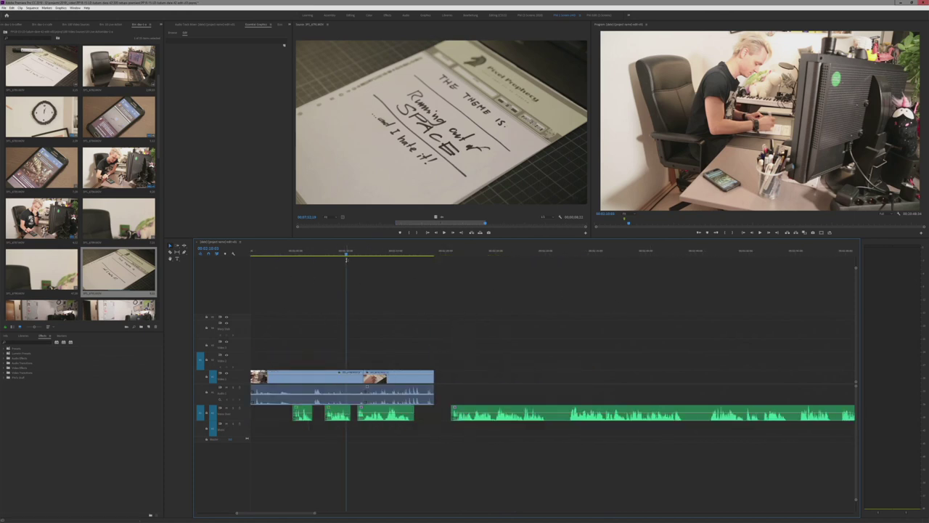
- Move the playhead to the start of the third voice-over phrase and save the project
left_click(356, 250)
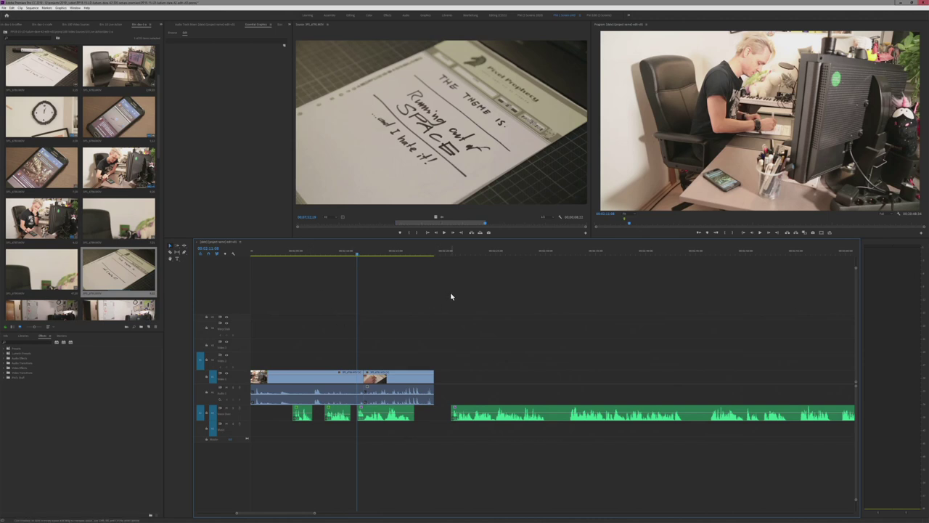
key("ctrl+s")
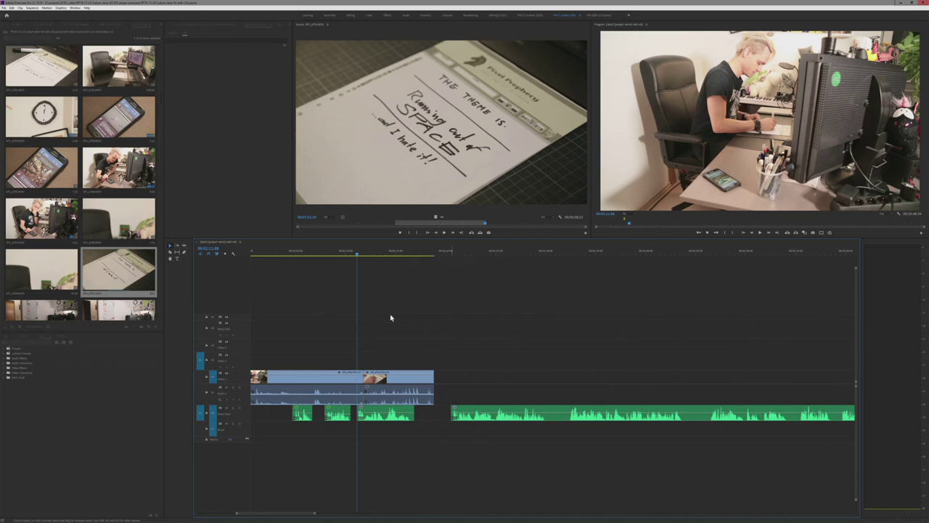
- Play through the note clip and move the long voice-over phrase earlier so it starts right at the clip's end
scroll(392, 326, "up", 2)
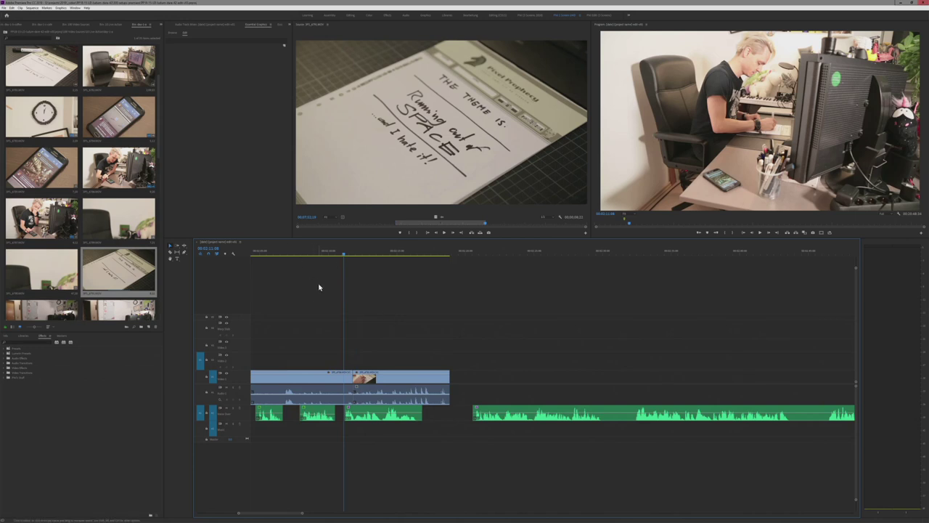
key("space")
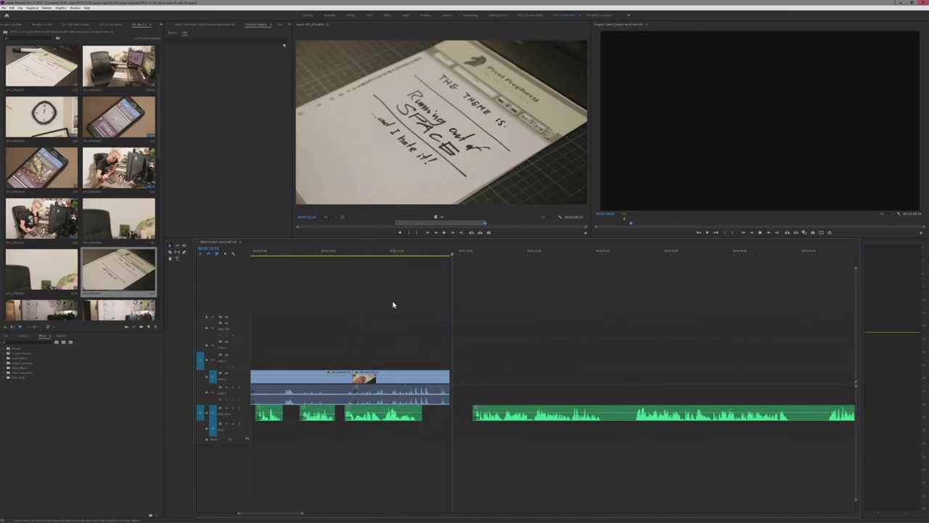
left_click_drag(532, 412, 509, 412)
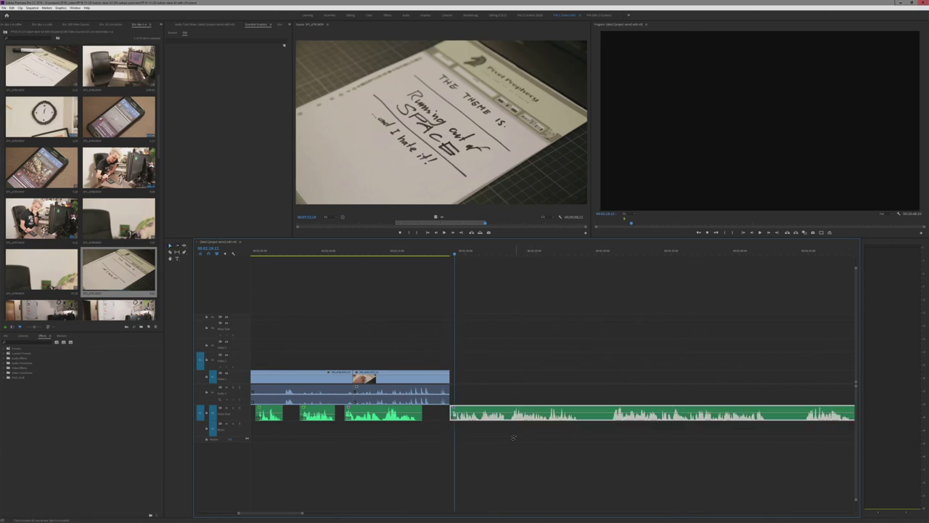
- Play the start of the long voice-over phrase and preview the front-facing close-up clip as possible cover footage
key("space")
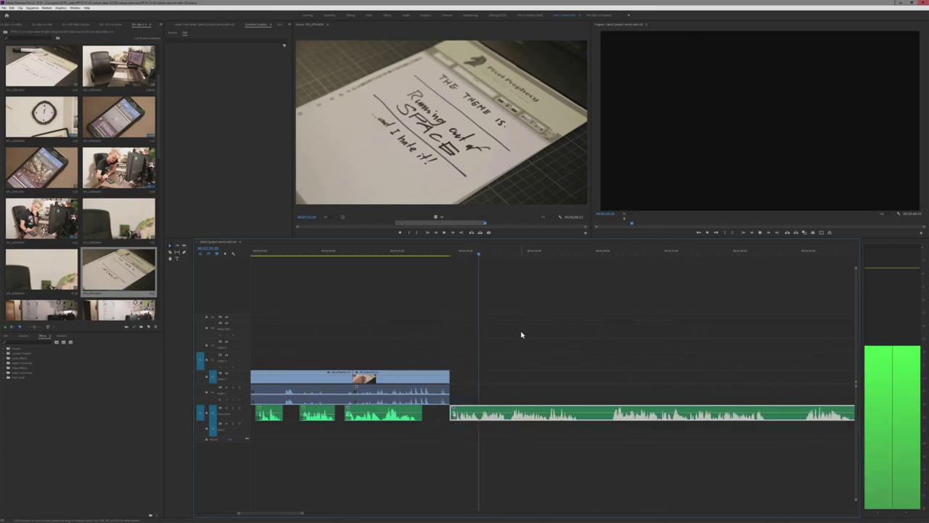
left_click(520, 333)
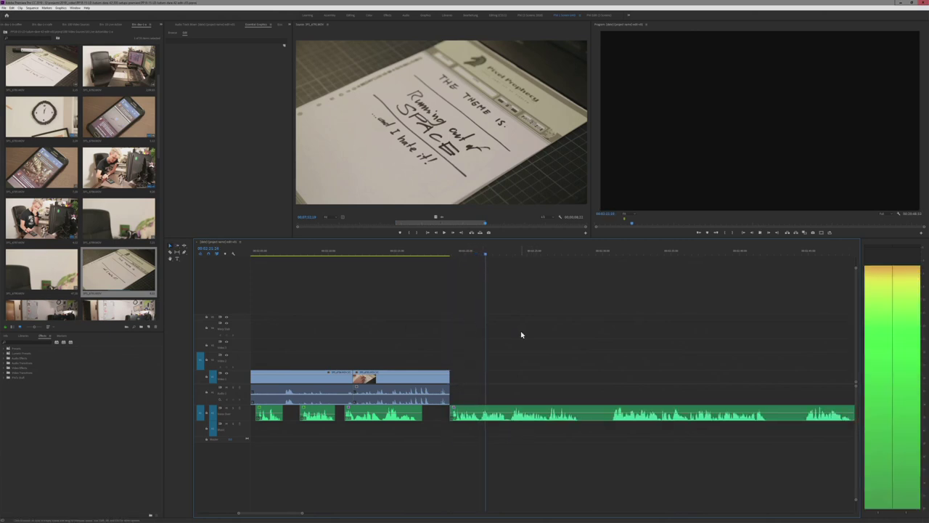
double_click(47, 217)
left_click(120, 212)
double_click(119, 211)
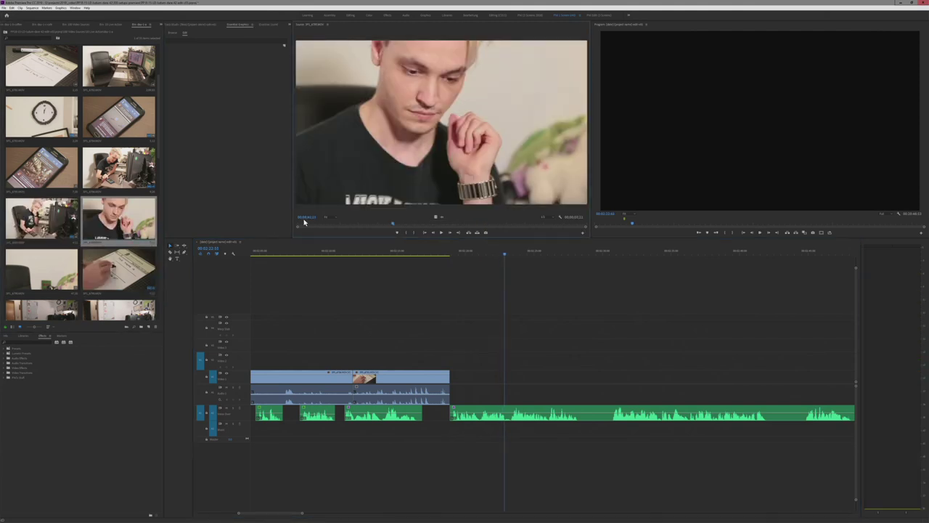
left_click_drag(306, 225, 425, 254)
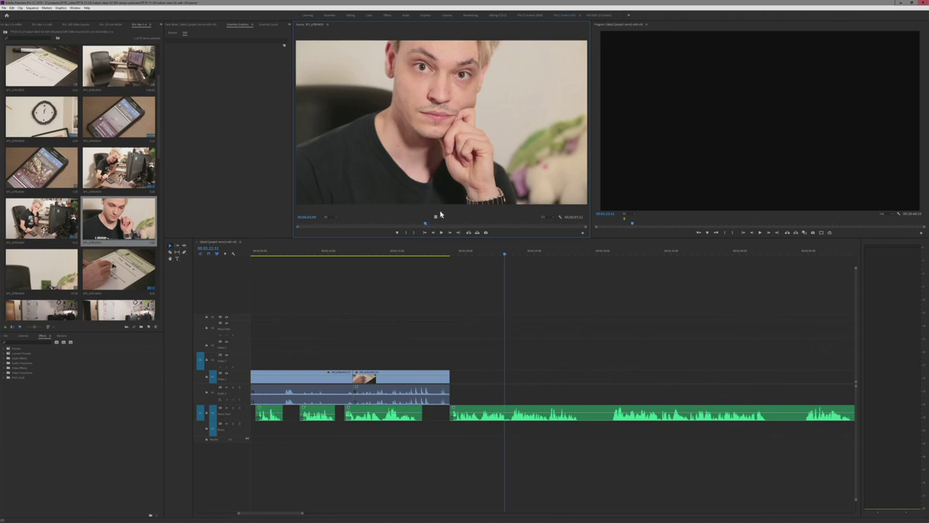
key("space")
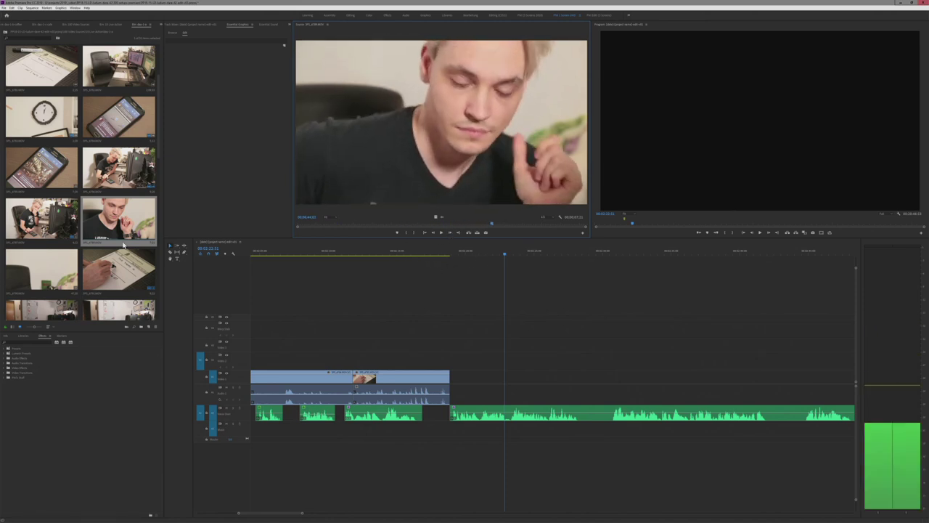
key("space")
- Open the close-up clip with the hand over the mouth and preview its reactions
double_click(38, 269)
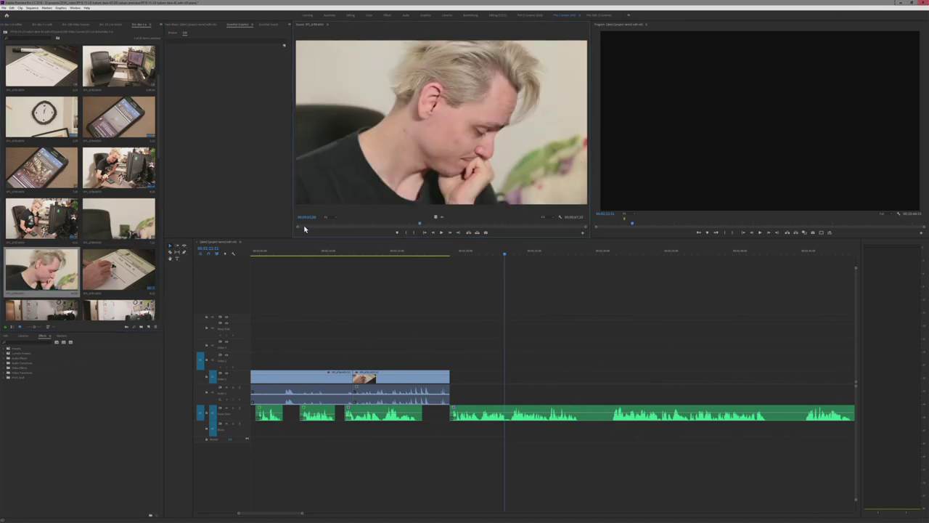
left_click_drag(302, 225, 361, 235)
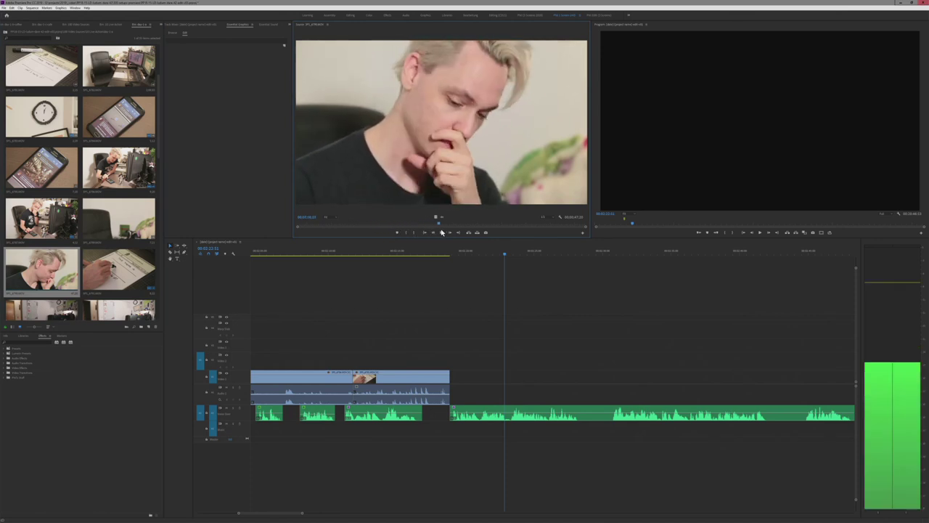
mouse_move(481, 230)
left_mouse_down()
mouse_move(532, 227)
mouse_move(490, 224)
left_mouse_up()
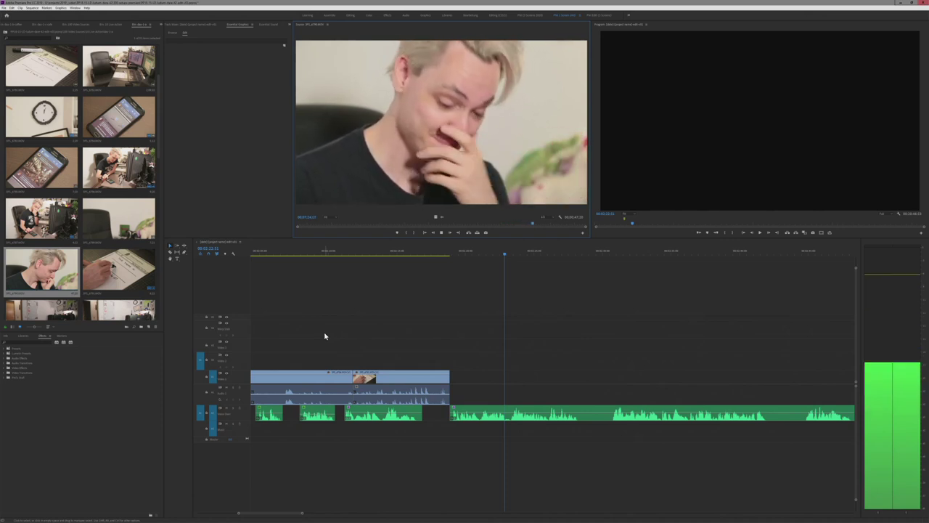
key("space")
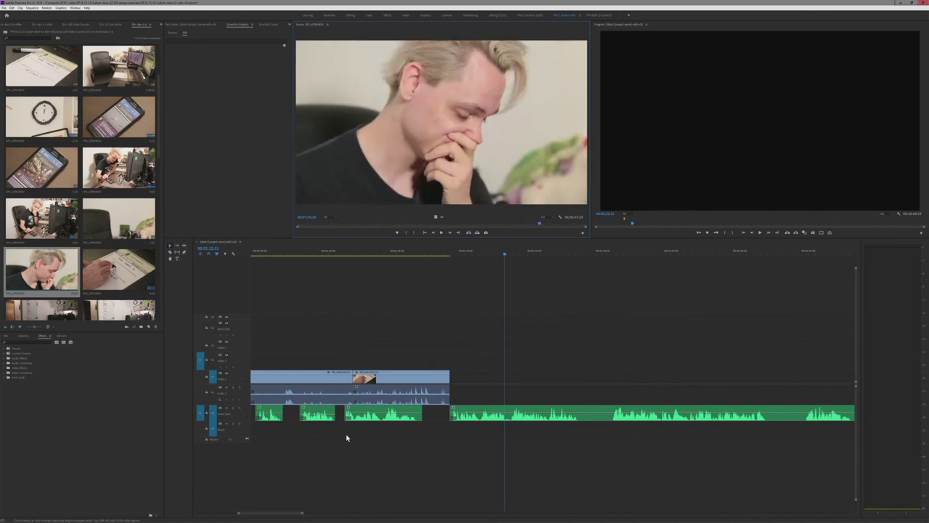
- Play the desk clip in the sequence and the last reactions of the close-up source clip to compare them
left_click_drag(302, 514, 305, 513)
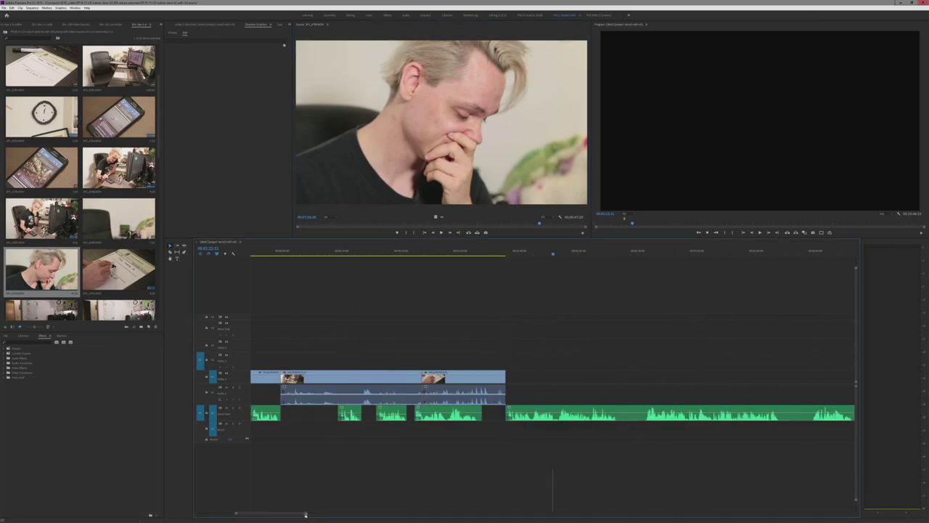
left_click(354, 264)
key("space")
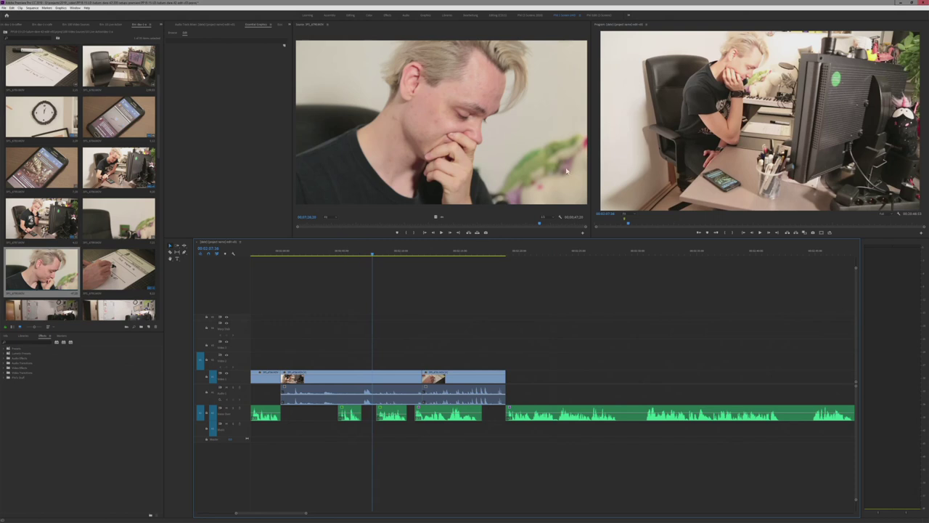
left_click(458, 155)
key("space")
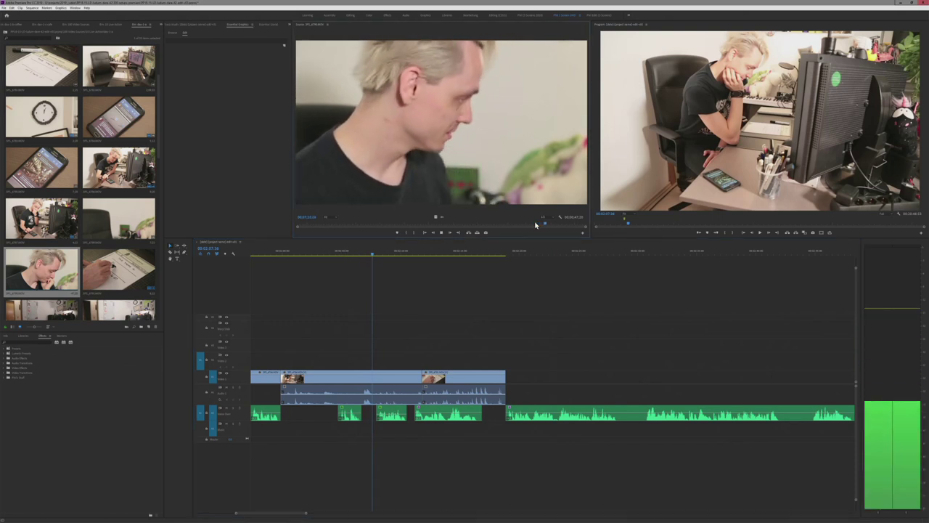
key("space")
key("space")
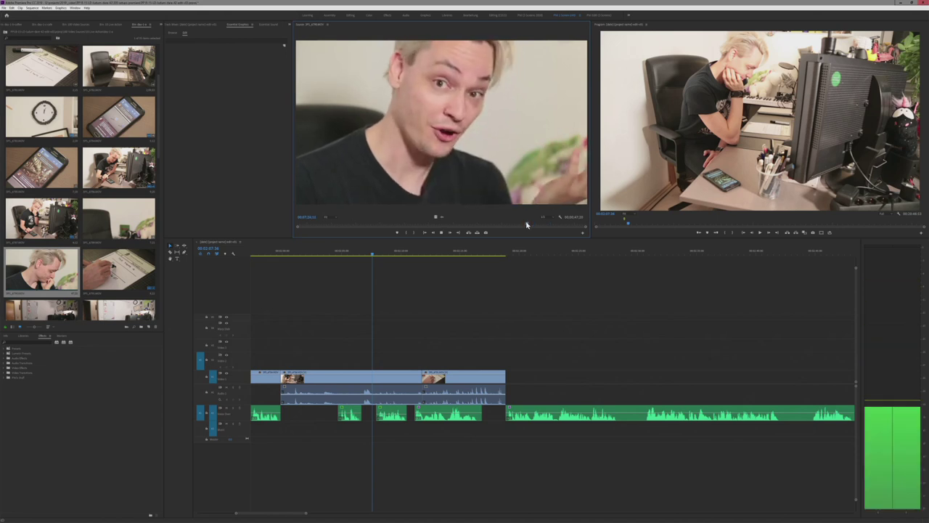
key("space")
- Replay the desk clip around the first voice-over phrase after its start to check where a close-up could cut in
left_click(734, 77)
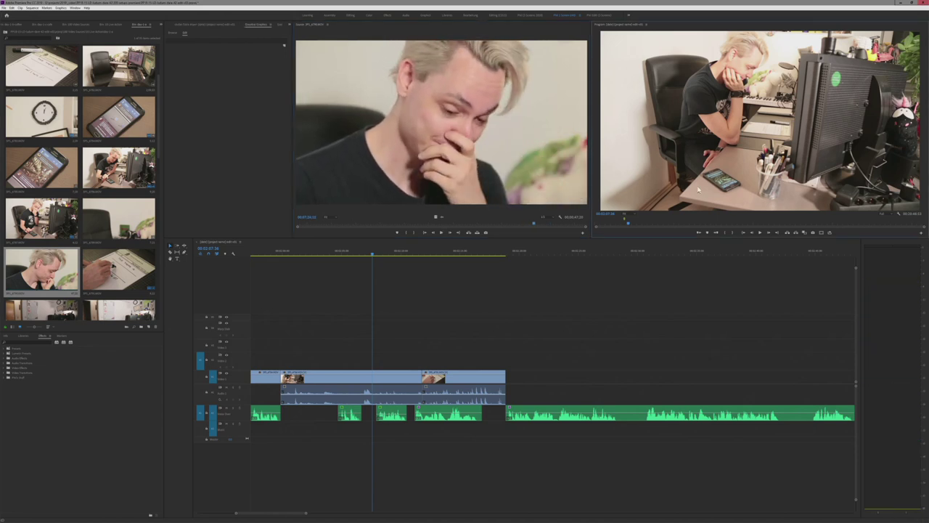
left_click_drag(367, 252, 342, 257)
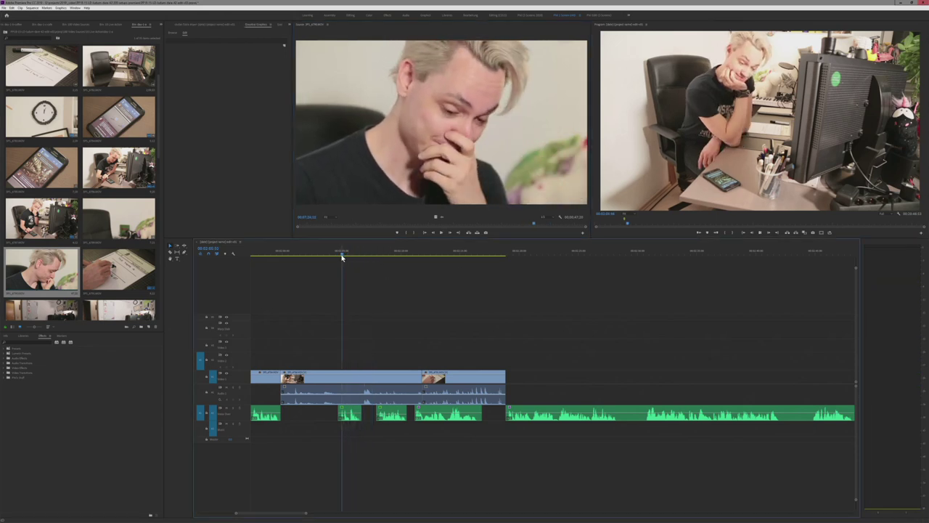
key("space")
key("space")
key("space")
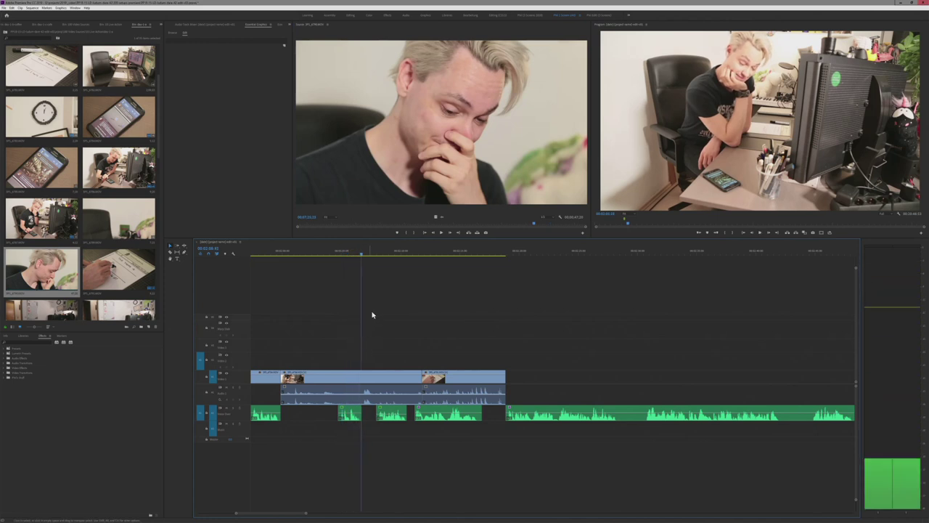
- Try overlaying the smiling part of the close-up clip, with in and out points marked, above the desk clip from the first phrase's end
left_click_drag(412, 222, 471, 234)
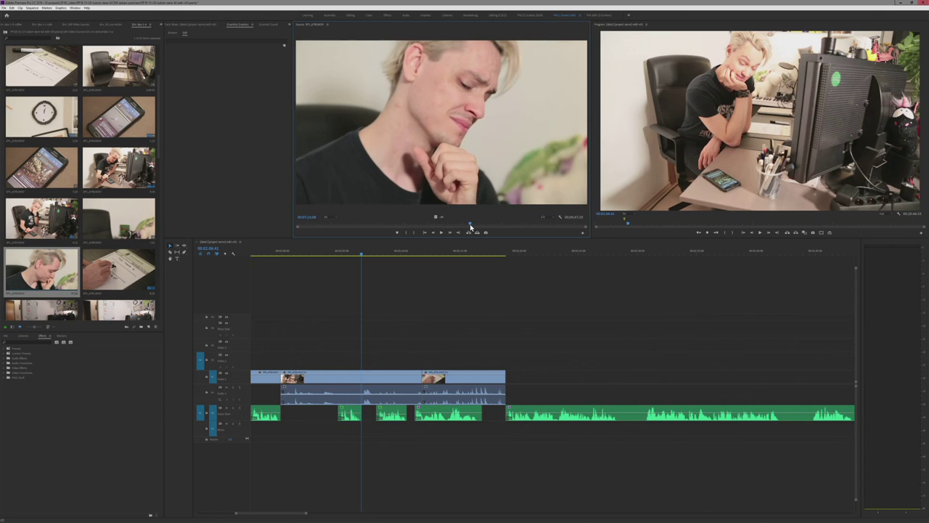
left_click_drag(475, 225, 498, 235)
left_click(407, 234)
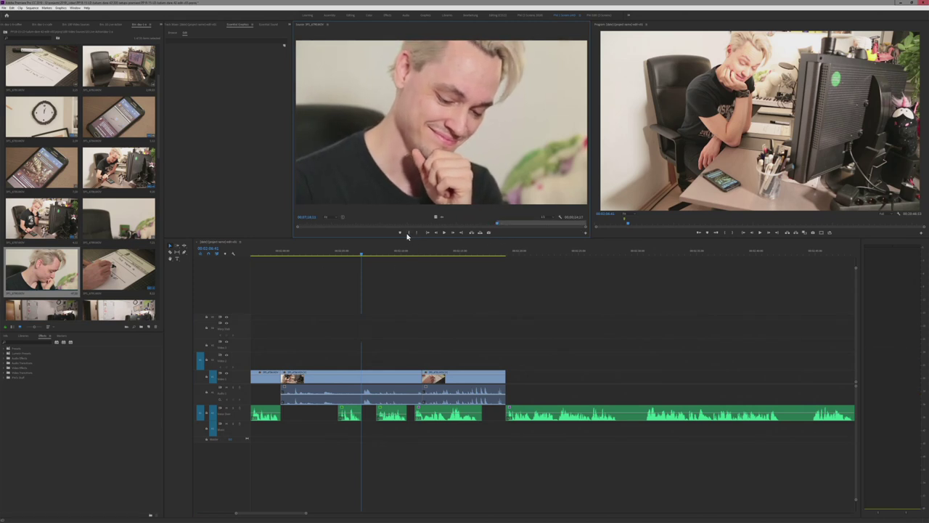
key("space")
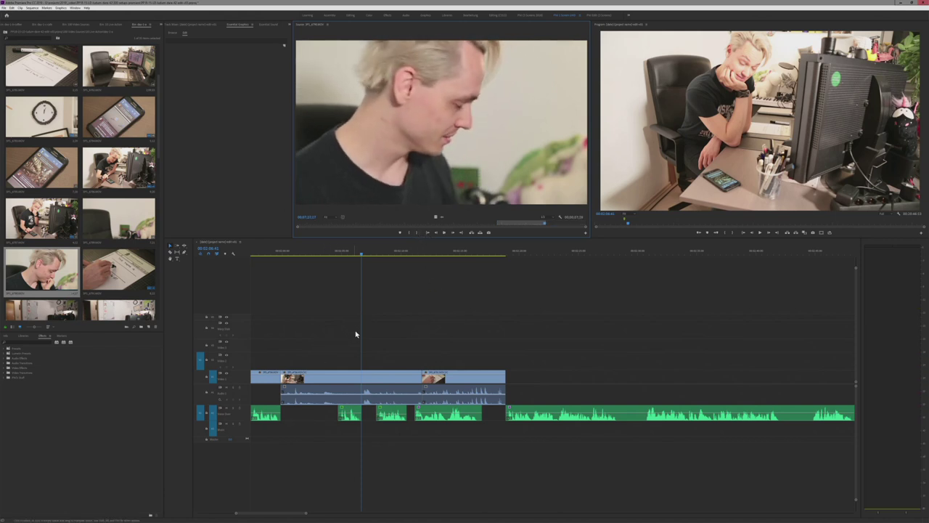
scroll(353, 332, "up", 3)
left_click_drag(489, 135, 371, 348)
- Play the desk clip up to the voice-over phrase that precedes the overlaid close-up
left_click(314, 253)
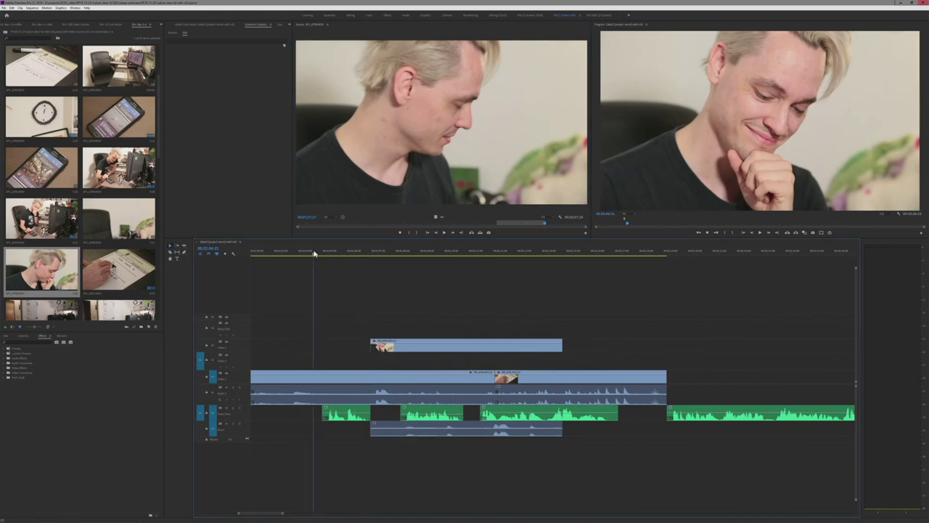
left_click_drag(314, 254, 275, 263)
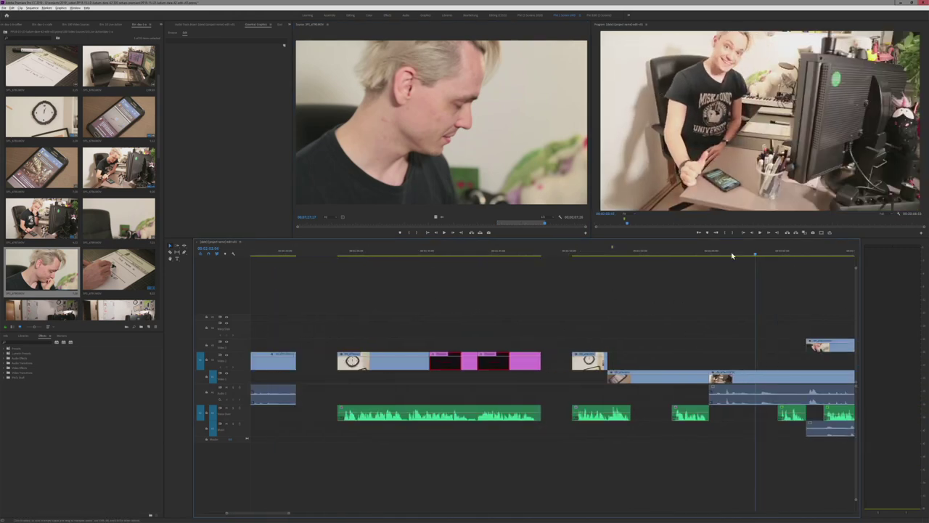
left_click_drag(749, 261, 674, 299)
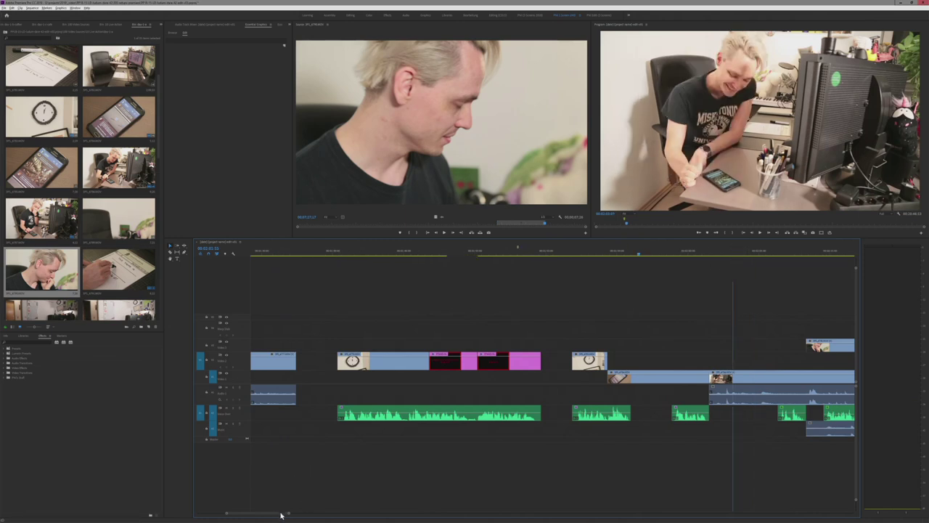
scroll(282, 514, "right", 5)
key("equal")
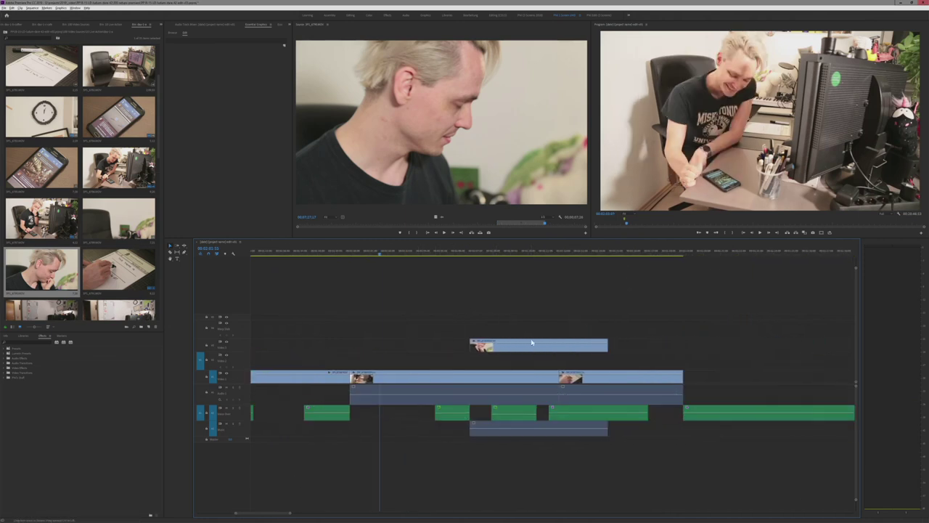
key("space")
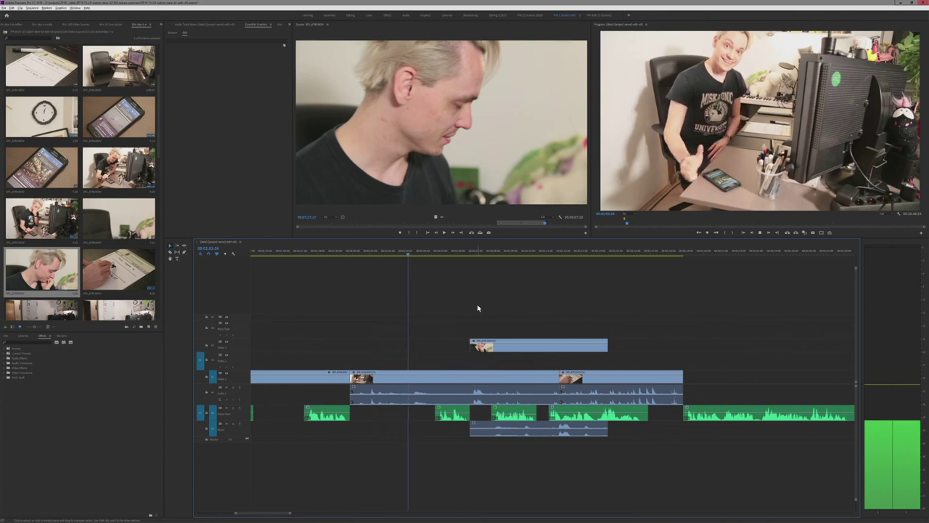
left_click(365, 252)
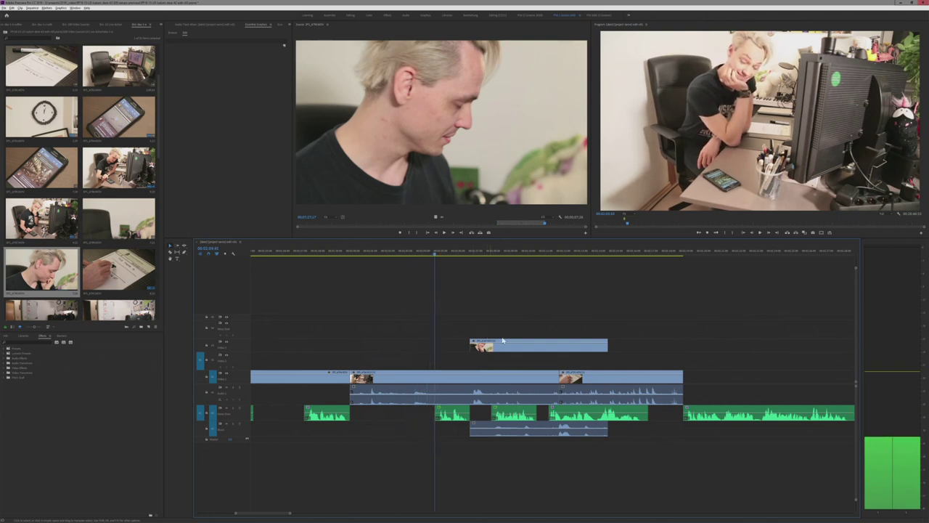
- Try moving the overlaid close-up earlier so it starts together with the voice-over phrase, and play the transition
left_click_drag(511, 346, 477, 353)
key("space")
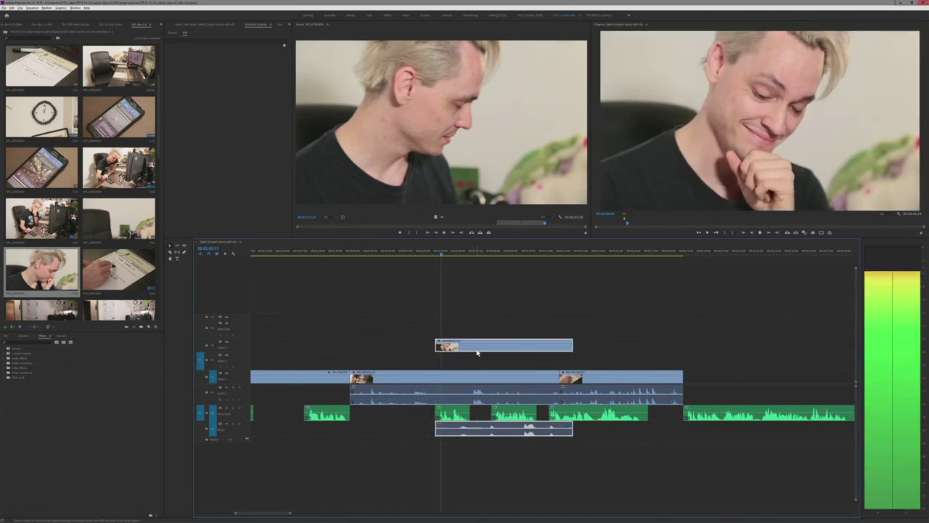
left_click(366, 252)
key("space")
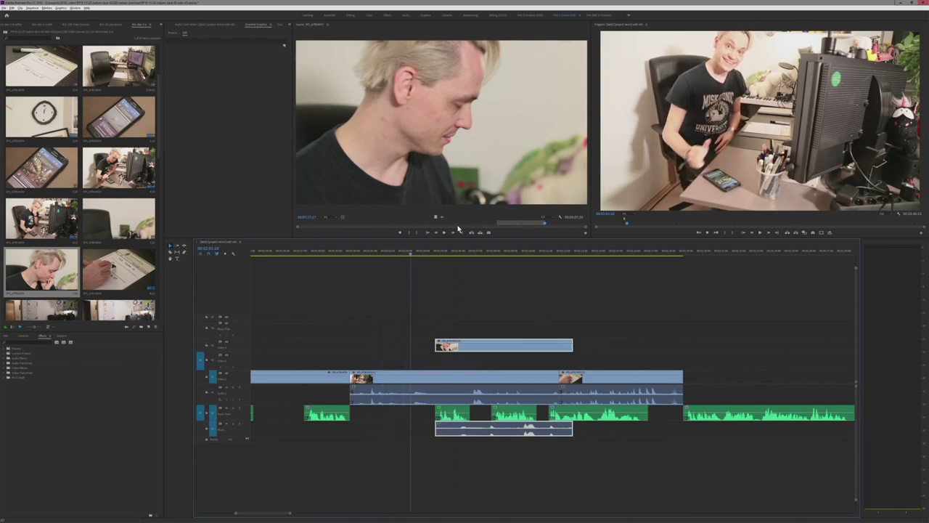
left_click_drag(458, 225, 521, 232)
left_click_drag(440, 256, 426, 269)
- Try moving the overlaid close-up to just after the voice-over phrase, and preview earlier reactions in its source clip
left_click_drag(477, 350, 508, 343)
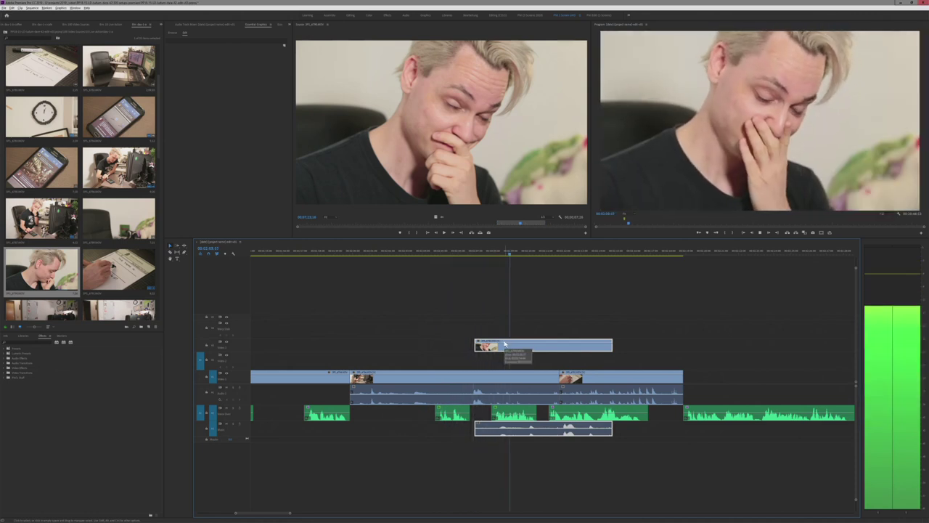
key("space")
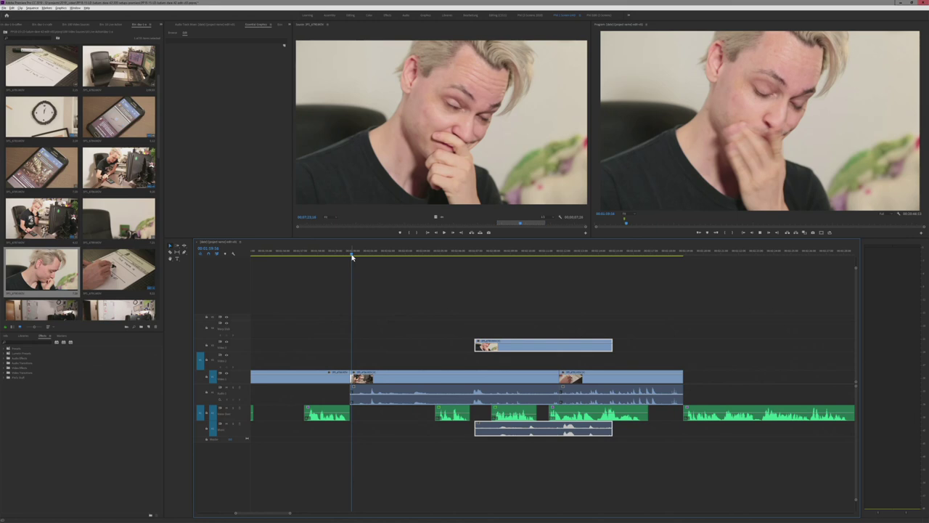
key("space")
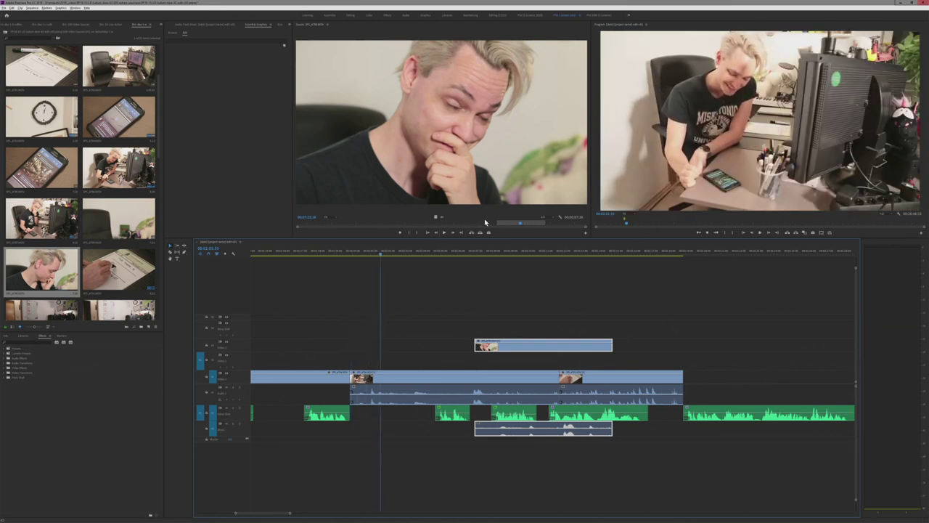
left_click_drag(485, 222, 520, 232)
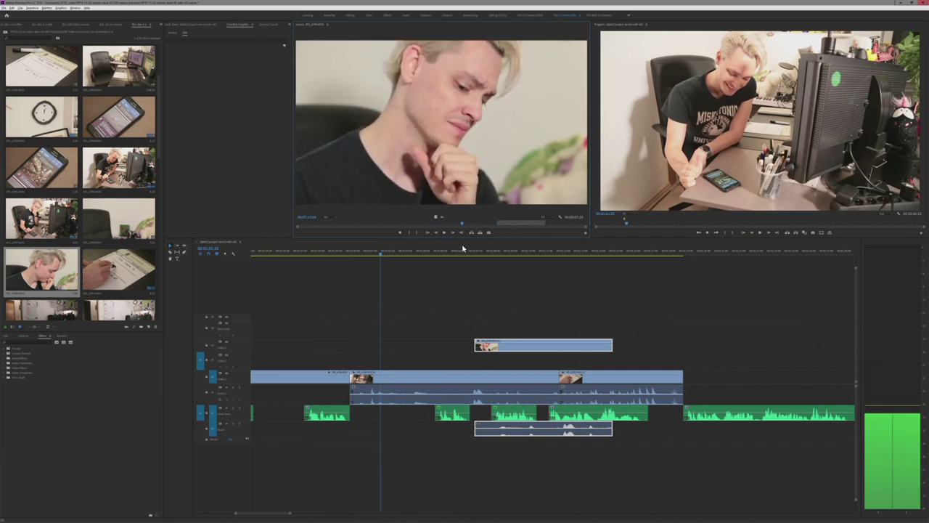
key("space")
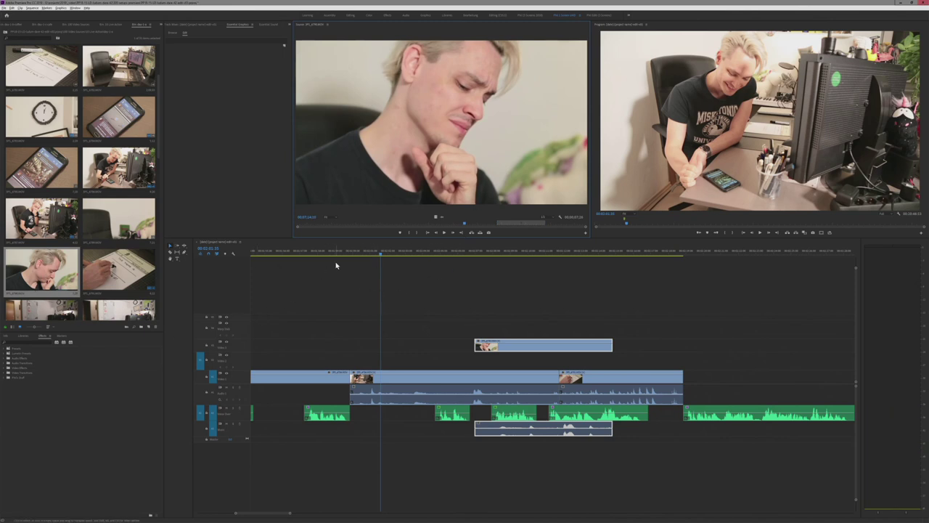
- Play the desk clip and the overlaid close-up once more, and delete the close-up from the sequence
left_click_drag(364, 253, 399, 275)
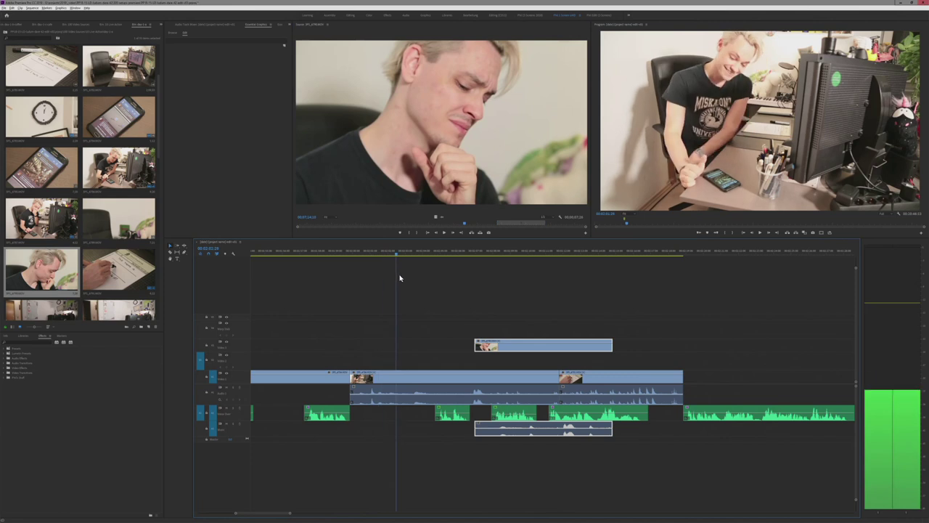
key("space")
left_click(498, 251)
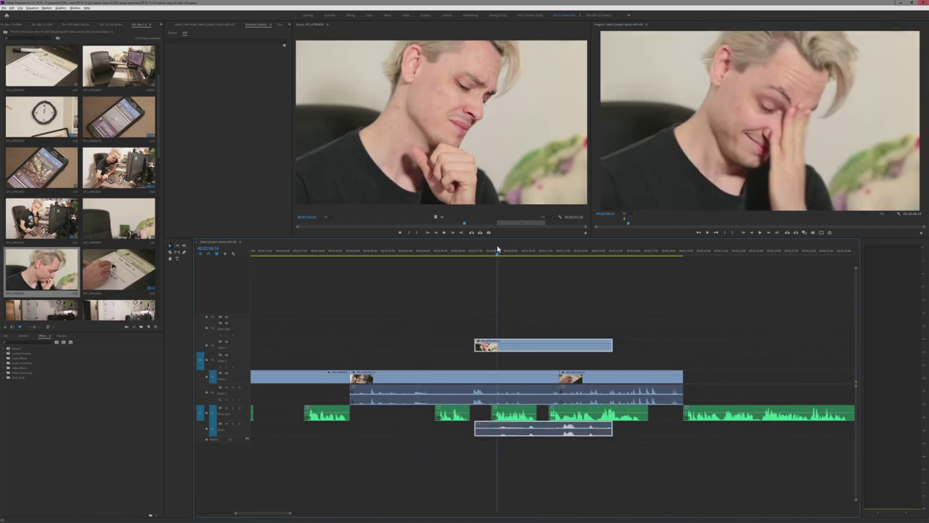
left_click(530, 250)
key("space")
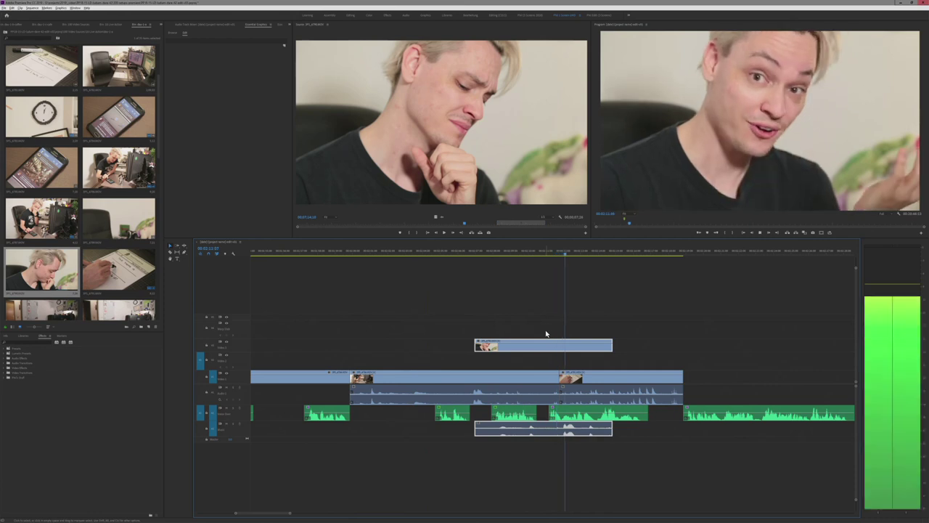
key("space")
key("Delete")
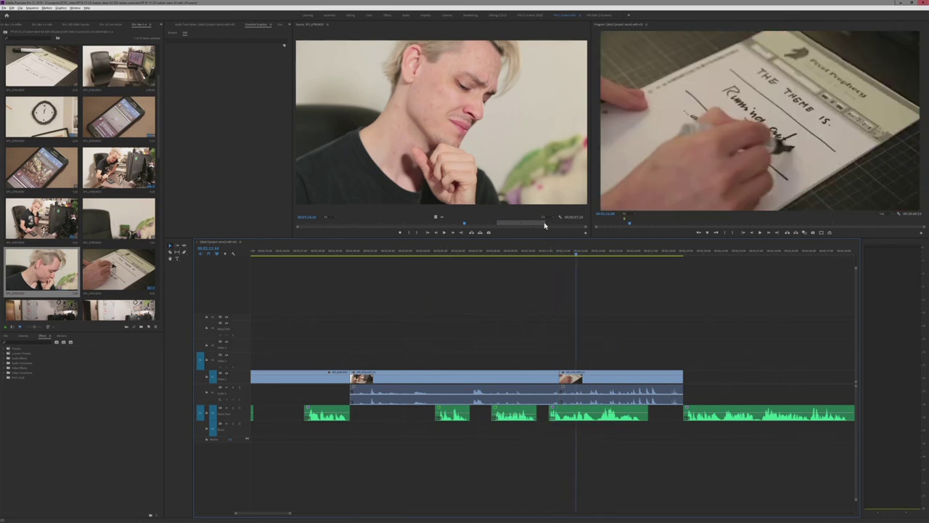
- Look through the close-up and room clips for footage to cover the long voice-over phrase
left_click_drag(533, 224, 598, 224)
double_click(113, 227)
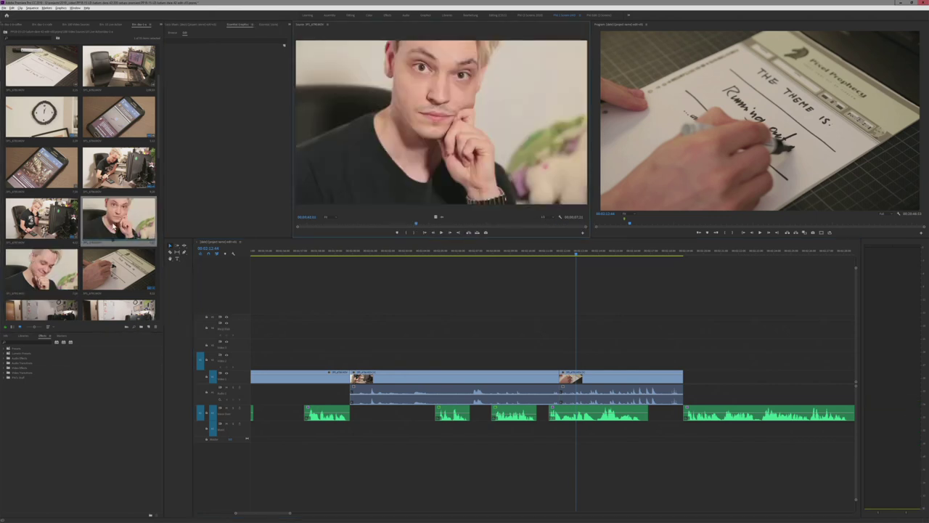
scroll(111, 277, "down", 1)
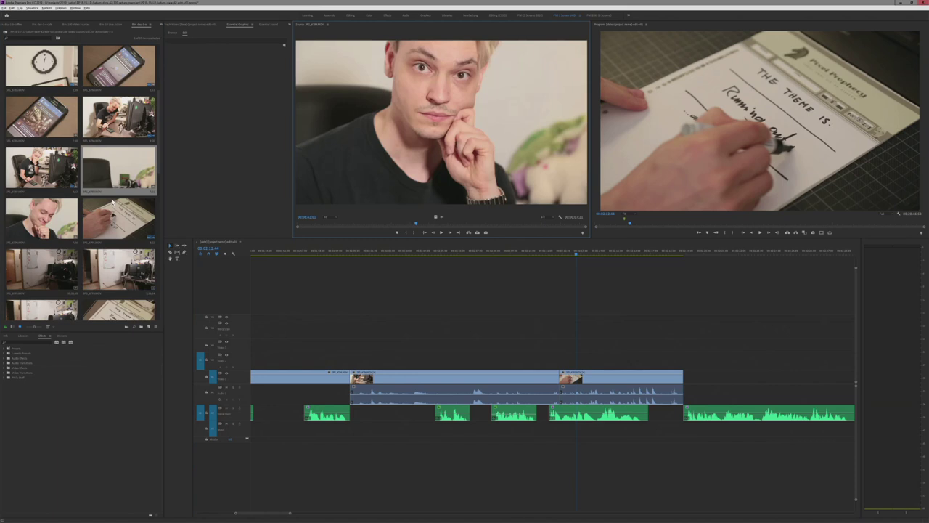
double_click(55, 266)
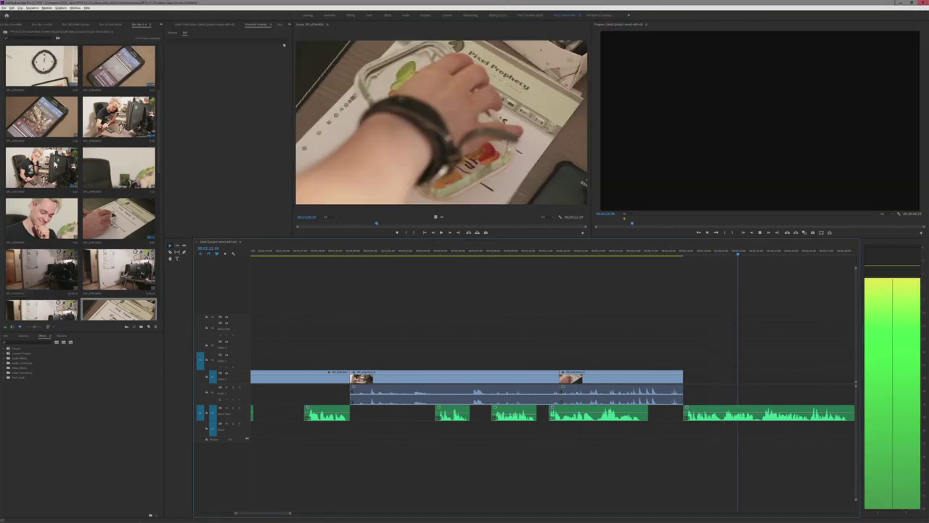
- Preview the two desk clips, one with the tall monitor and one with the man resting his chin
left_click(54, 164)
left_click_drag(482, 224, 577, 225)
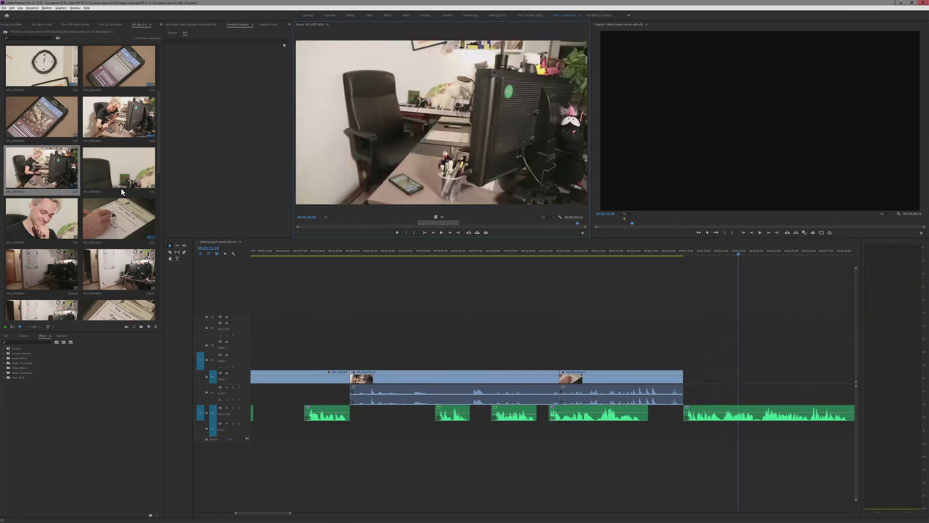
double_click(96, 181)
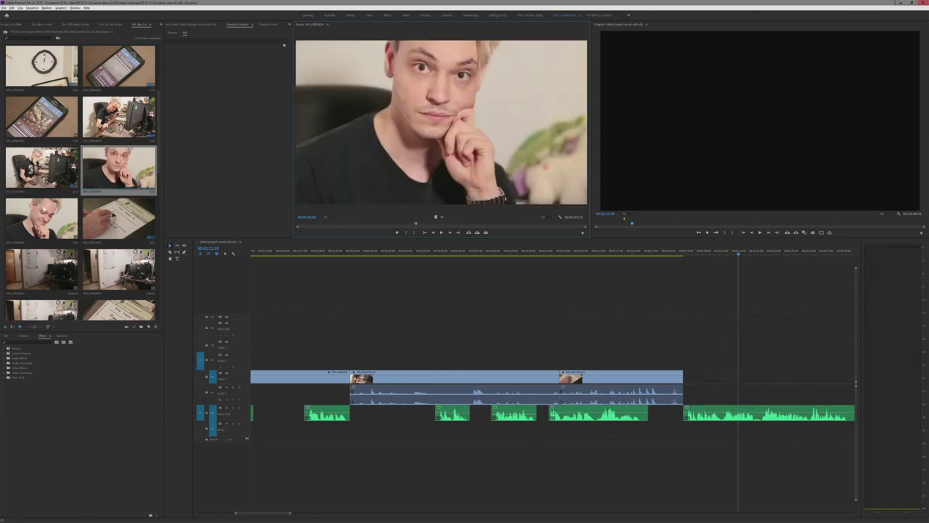
- Review the close-up of the man covering his mouth and mark an in point before he turns toward the desk
double_click(42, 218)
left_click_drag(440, 225, 538, 237)
left_click_drag(638, 257, 679, 257)
mouse_move(538, 221)
left_mouse_down()
mouse_move(546, 224)
mouse_move(538, 228)
left_mouse_up()
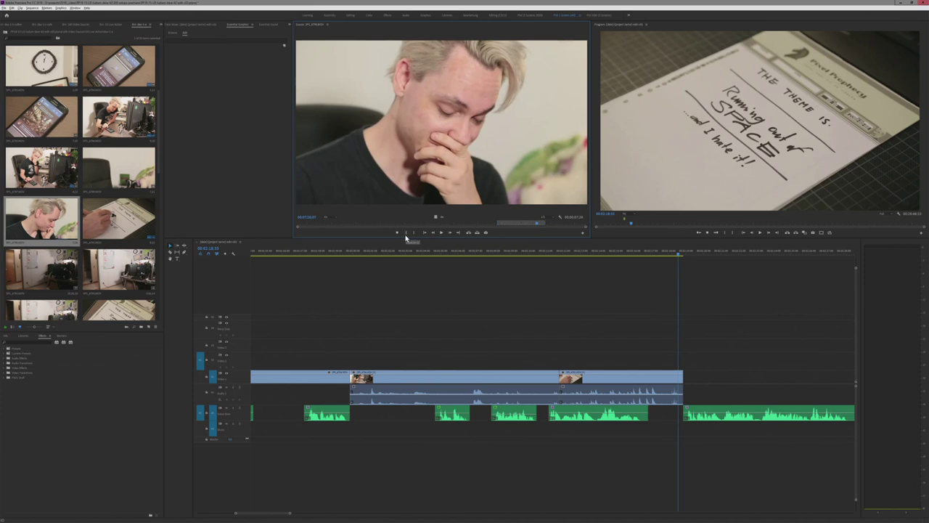
key("space")
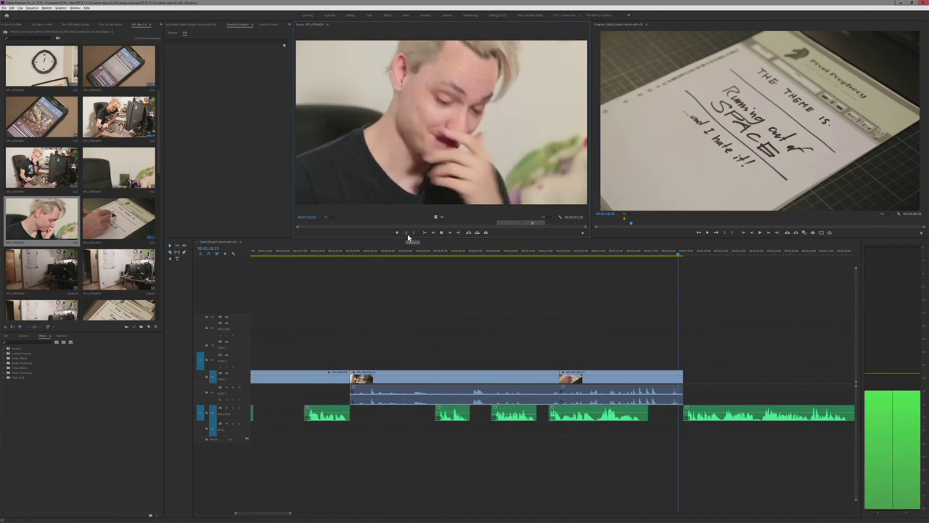
left_click(406, 235)
key("space")
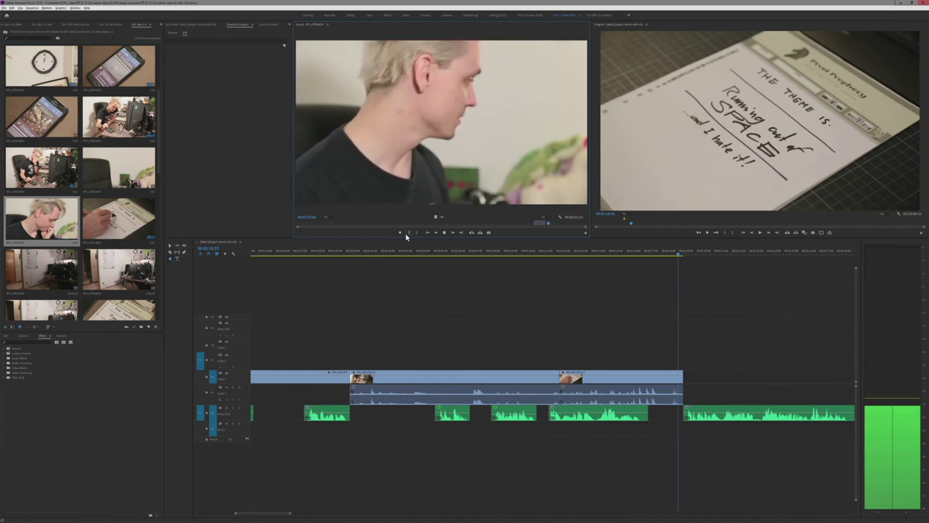
key("space")
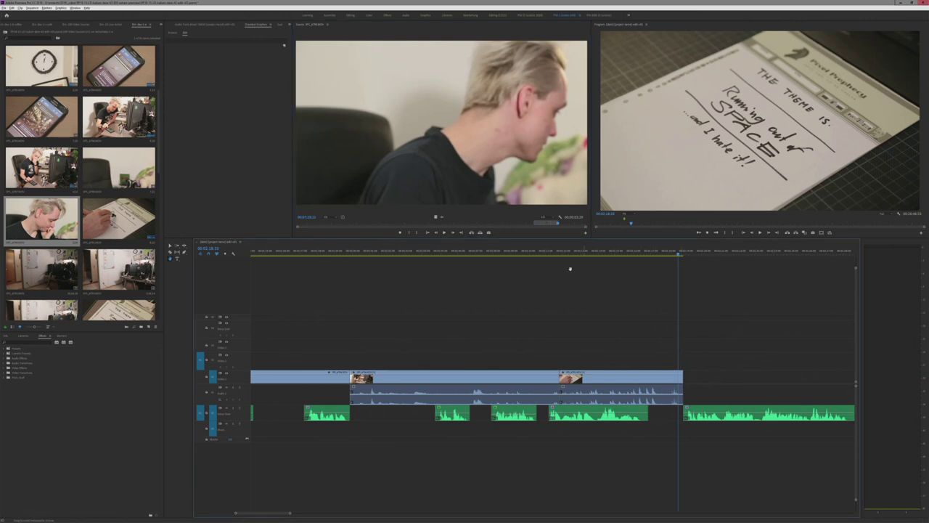
- Place the marked close-up clip on the timeline directly after the last video clip, aligned with the start of the next voice-over
left_click(214, 365)
left_click_drag(699, 326, 438, 328)
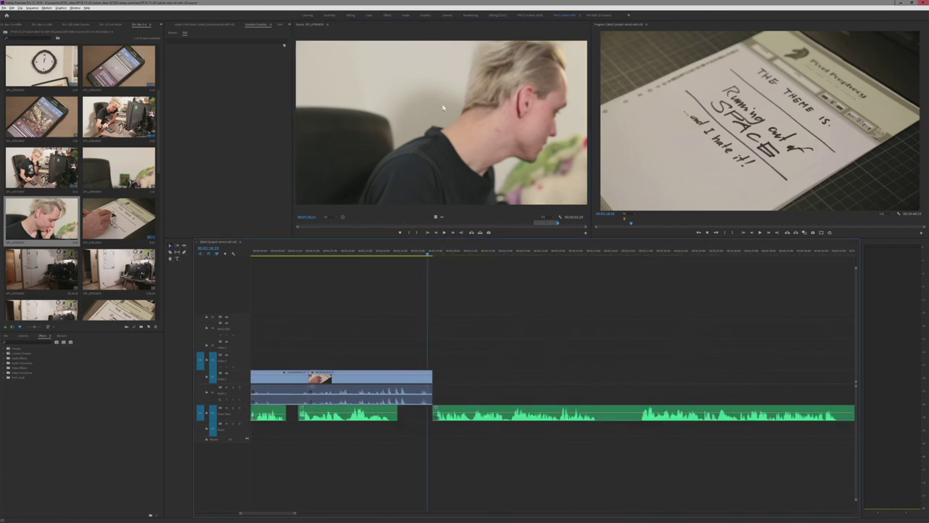
left_click_drag(442, 107, 444, 379)
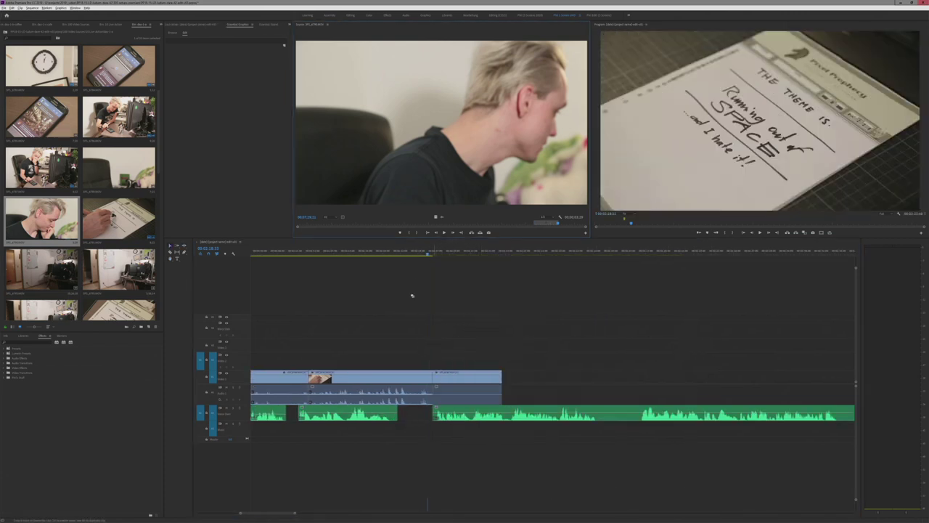
- Play through the newly placed close-up, extend its end slightly to the playhead, and check the cut
left_click(414, 253)
key("space")
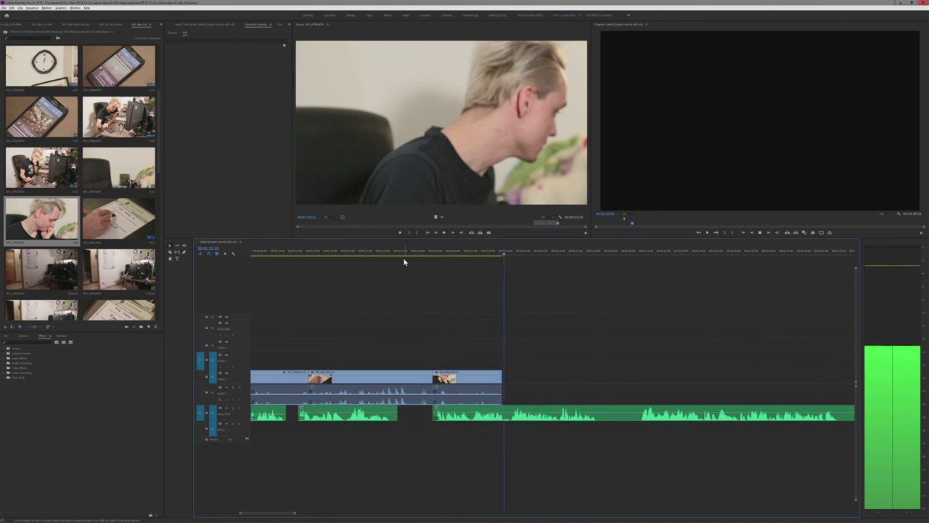
key("space")
left_click_drag(506, 393, 505, 386)
left_click(548, 348)
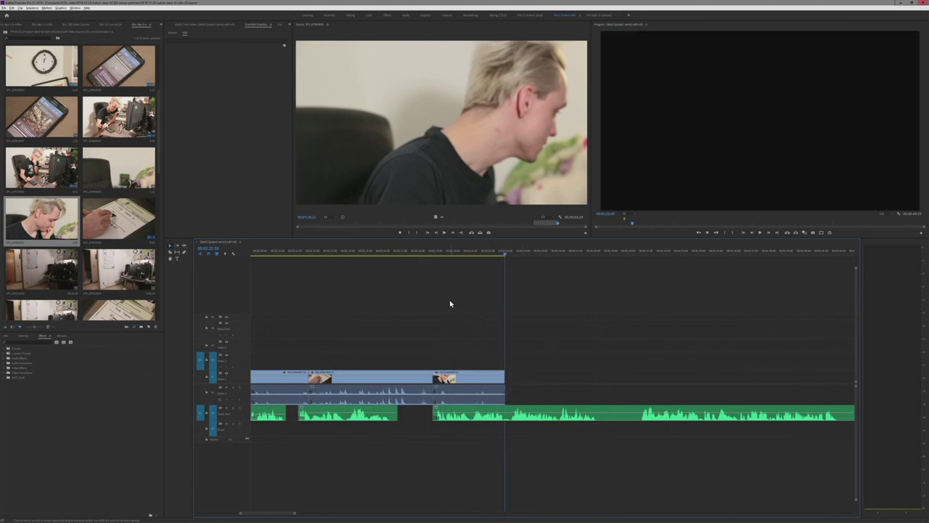
left_click_drag(375, 265, 503, 273)
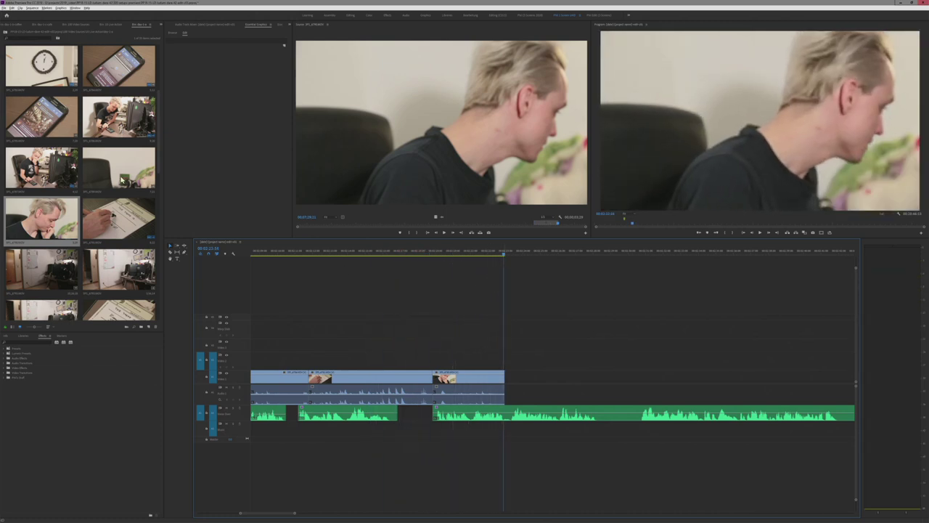
- Close all the open footage bin panels so that only the main project panel remains
scroll(71, 190, "up", 3)
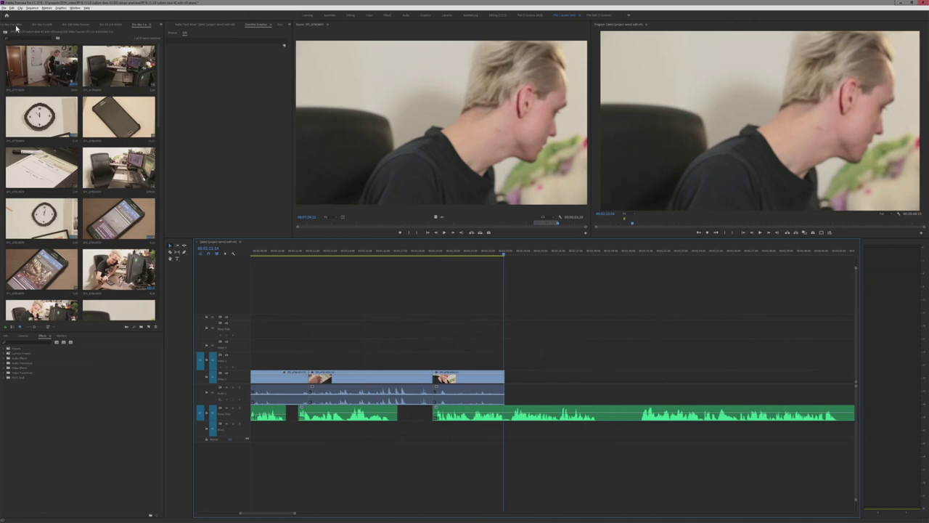
left_click(16, 26)
right_click(23, 24)
left_click(31, 27)
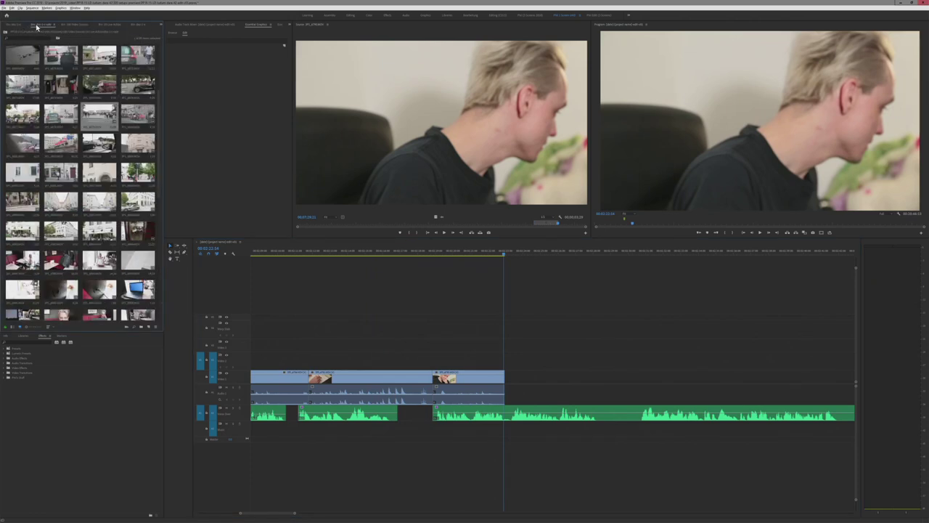
right_click(37, 27)
left_click(44, 29)
right_click(46, 26)
left_click(54, 29)
right_click(47, 27)
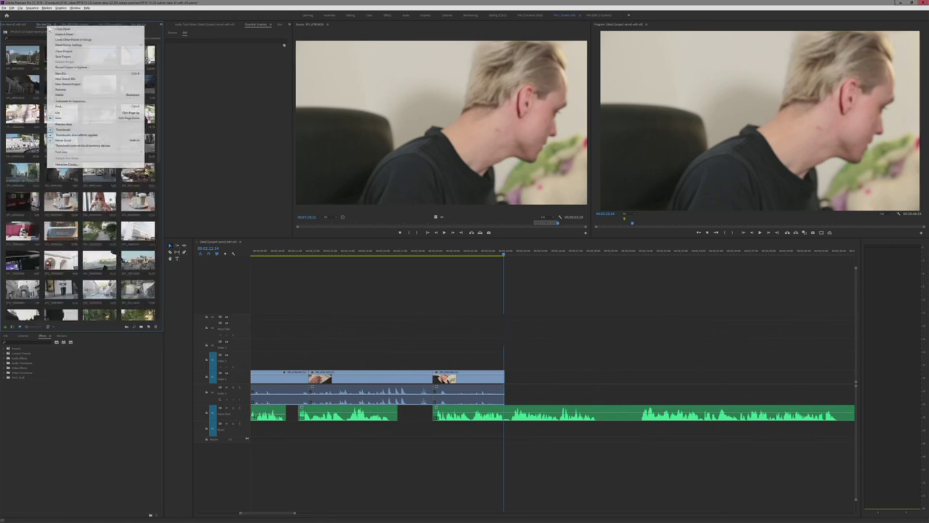
left_click(54, 29)
right_click(70, 26)
left_click(43, 26)
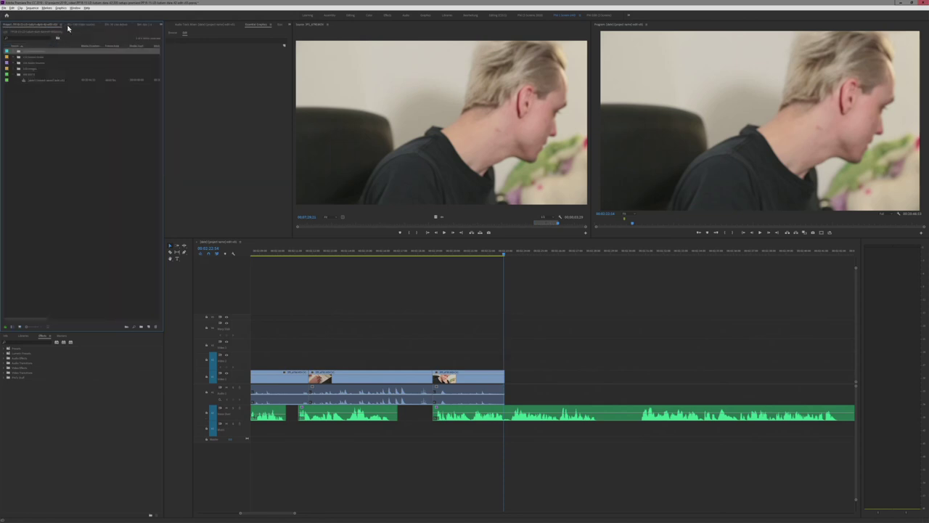
right_click(69, 28)
left_click(77, 27)
right_click(78, 28)
left_click(83, 29)
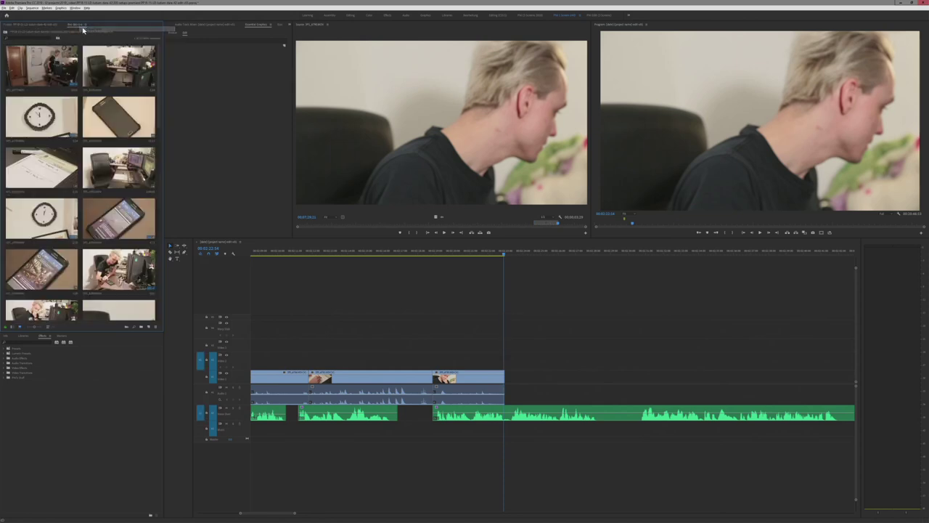
right_click(83, 30)
left_click(56, 29)
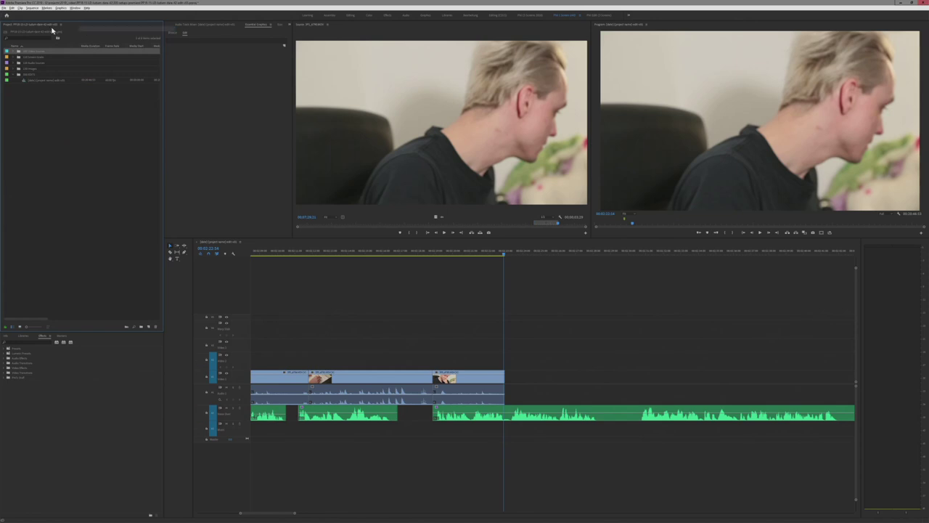
- Expand the screen recording bins down to the first day's folder and examine its three Ludum Dare website recordings
left_click(12, 58)
left_click(22, 64)
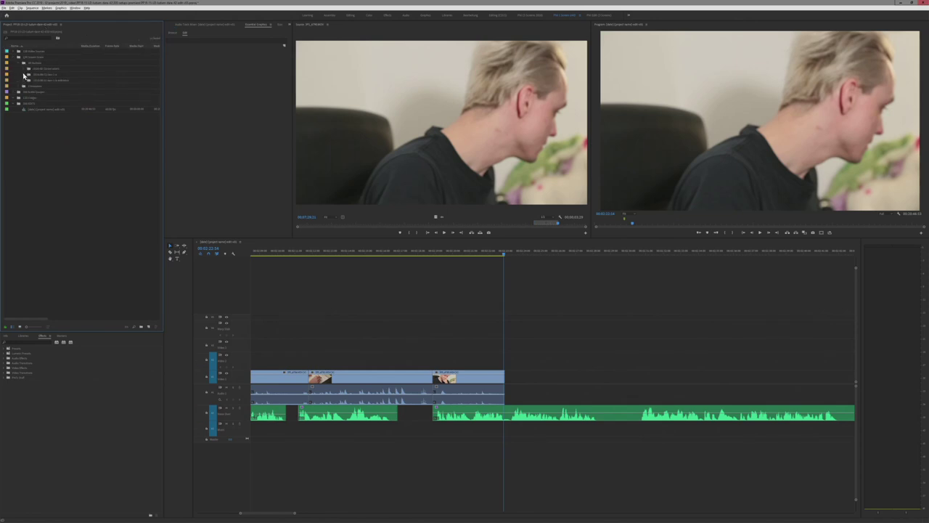
left_click(23, 71)
double_click(58, 74)
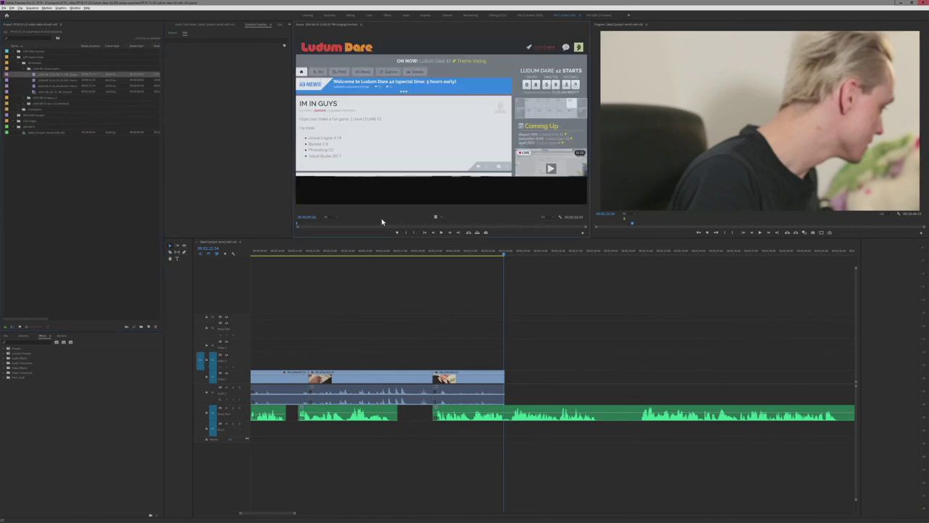
left_click_drag(302, 230, 422, 270)
double_click(44, 83)
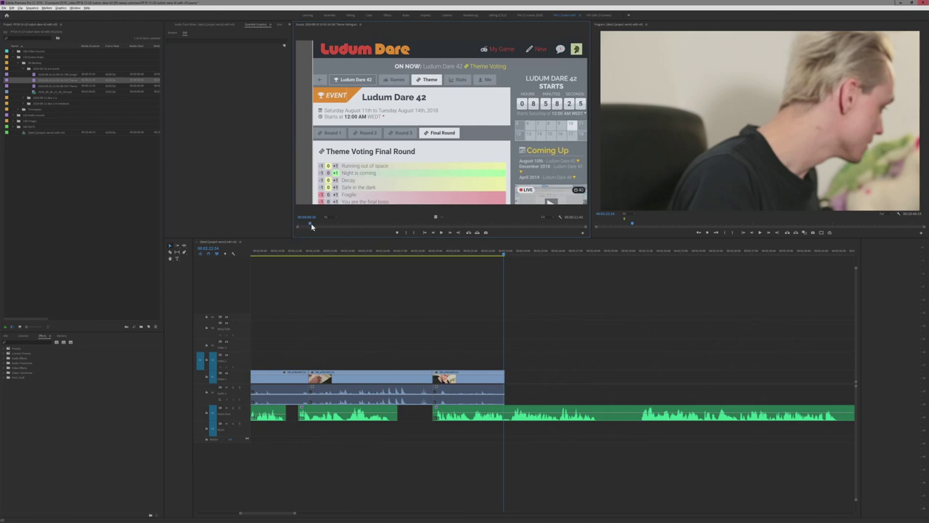
left_click_drag(360, 228, 483, 234)
double_click(33, 86)
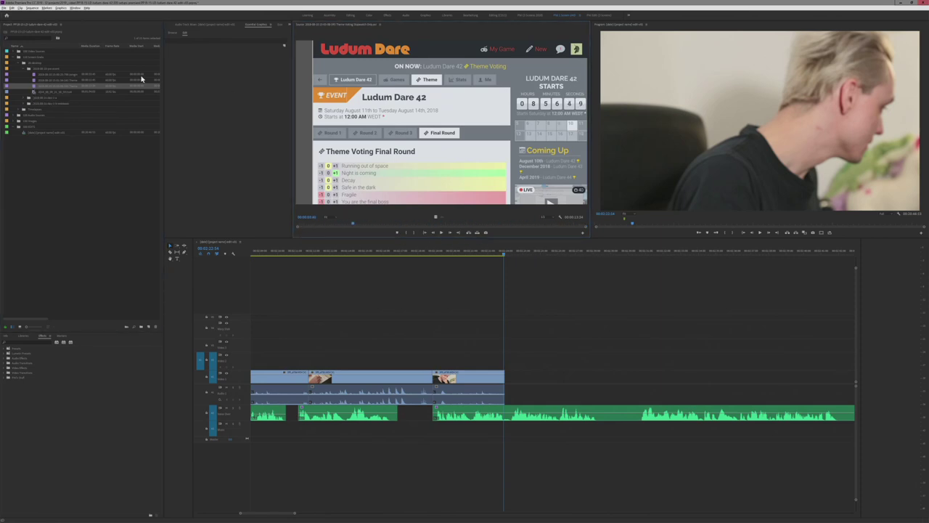
- Examine the phone screen recording of the final theme voting round
left_click(30, 91)
double_click(34, 93)
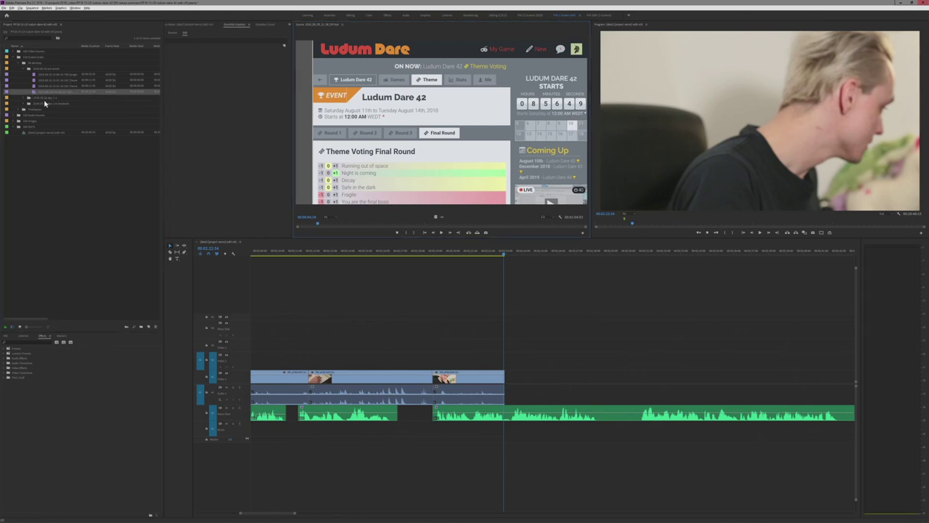
left_click_drag(318, 224, 350, 266)
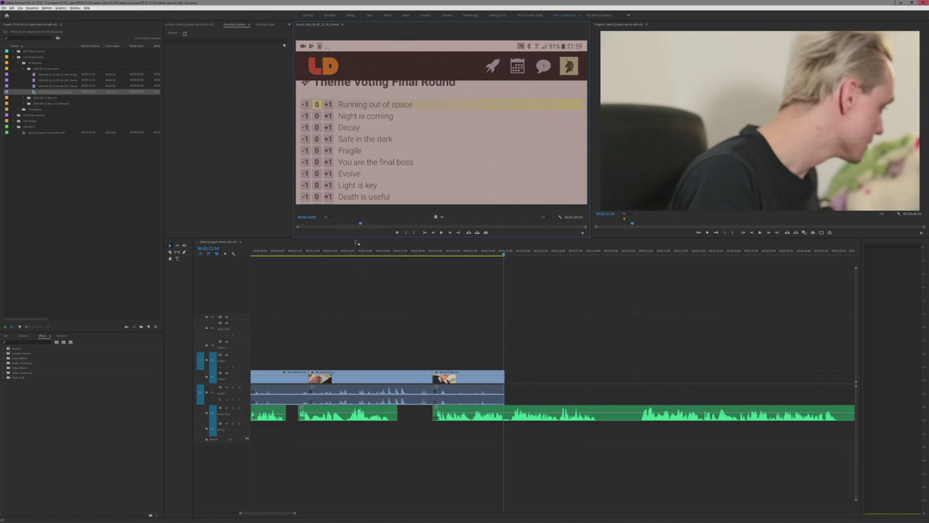
- Expand the next recordings folder and examine its two early game prototype recordings
left_click(13, 143)
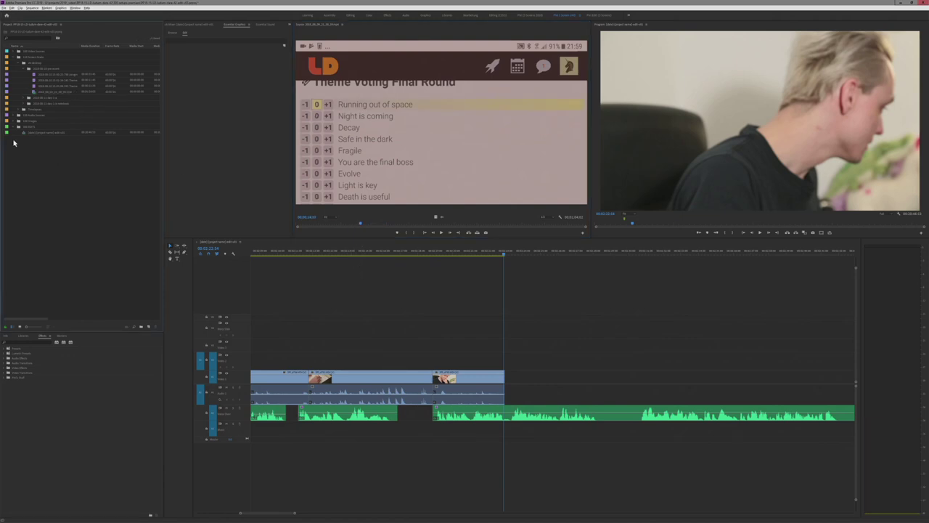
left_click(27, 98)
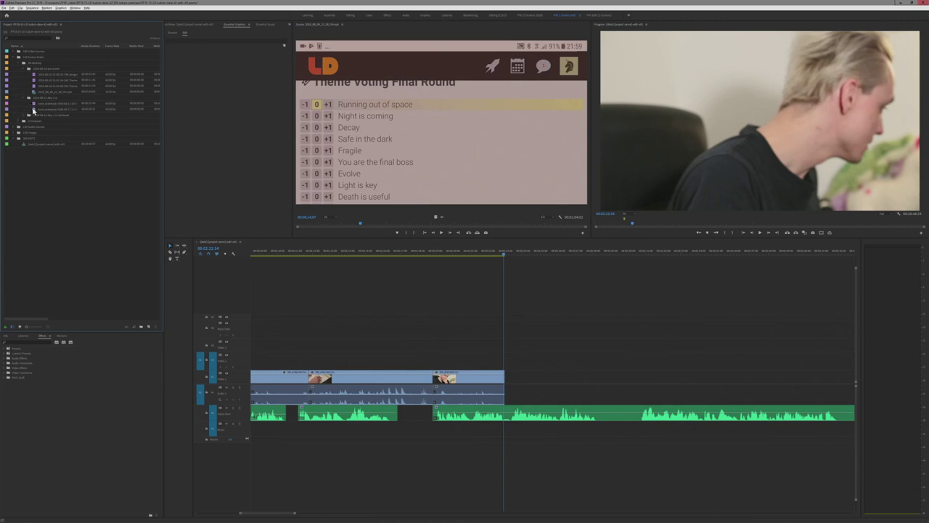
double_click(35, 104)
left_click_drag(305, 222, 435, 230)
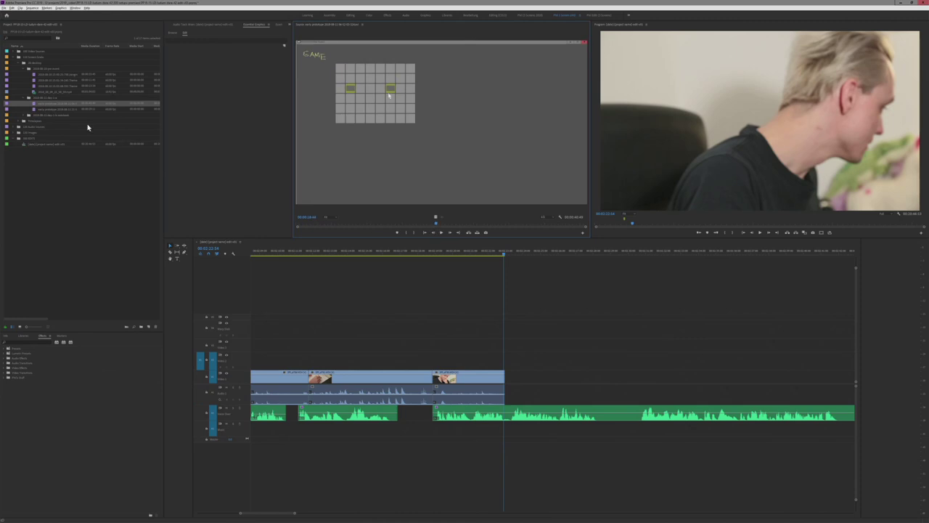
double_click(61, 110)
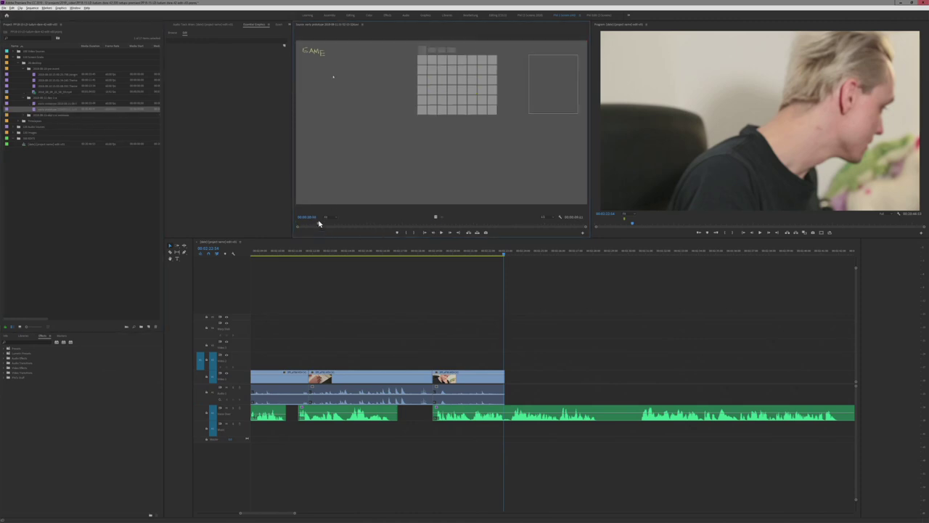
left_click_drag(320, 224, 506, 234)
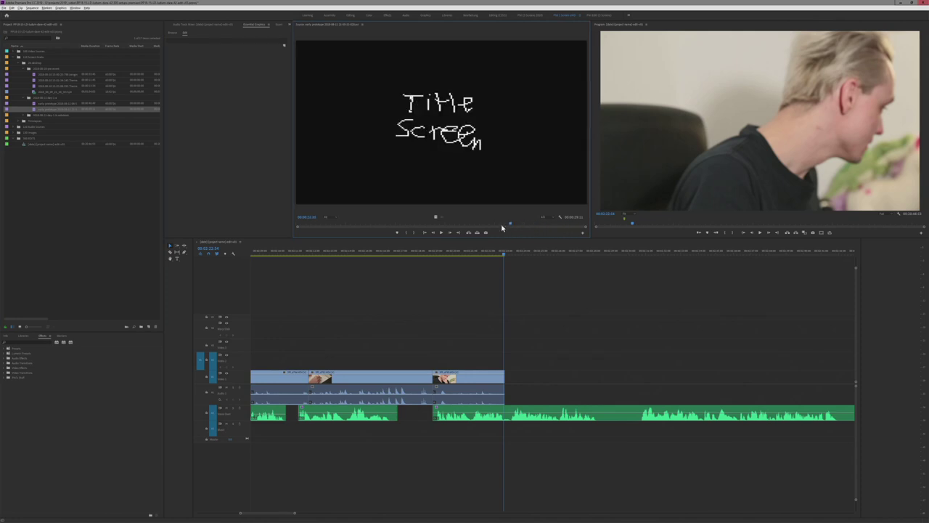
left_click(84, 162)
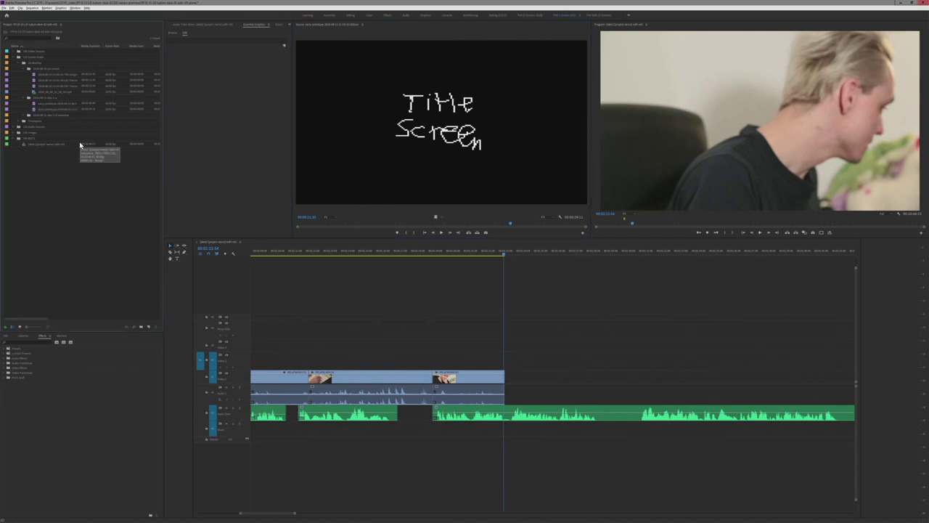
left_click(540, 279)
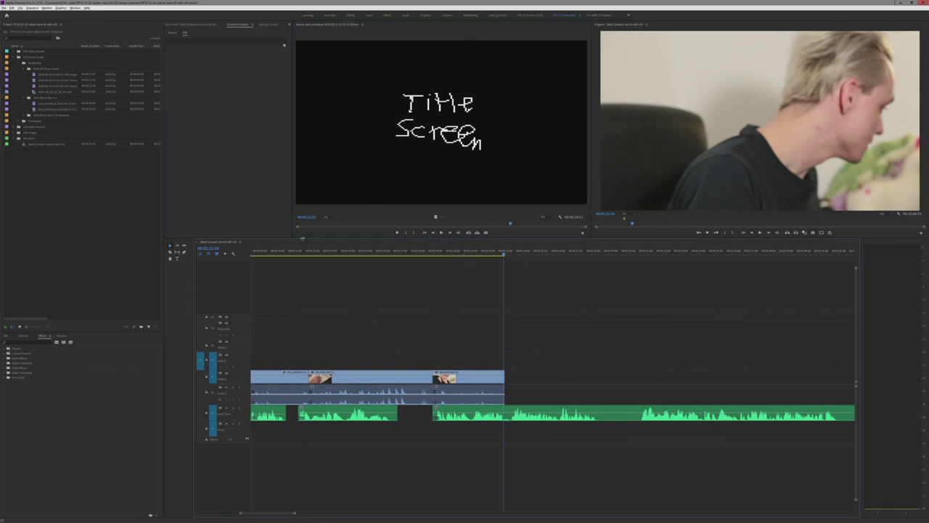
- Collapse the two reviewed folders, expand the third recordings folder, and examine its two desktop recordings
left_click(24, 72)
left_click(23, 75)
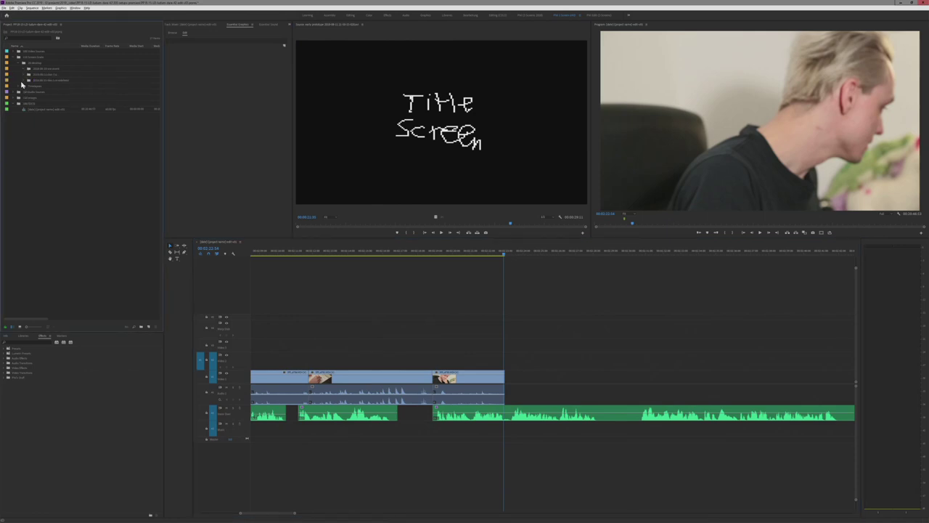
left_click(28, 80)
double_click(48, 85)
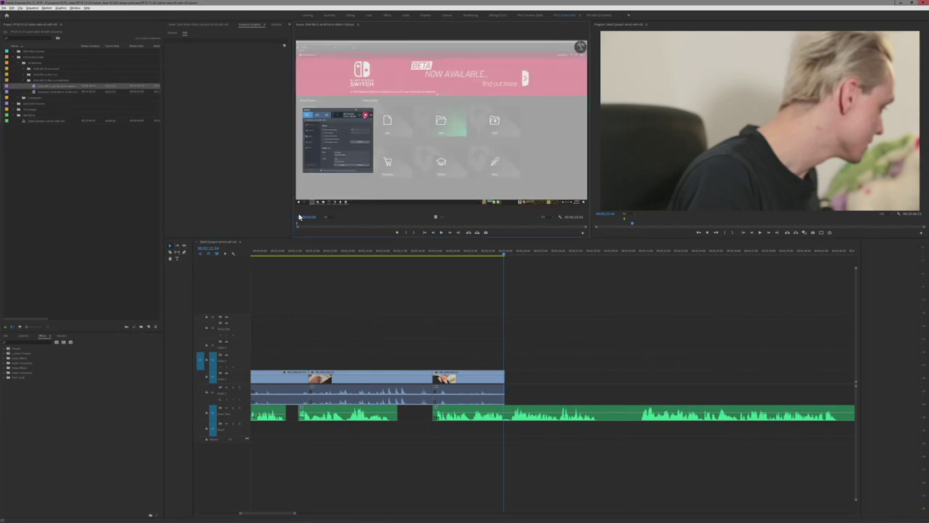
left_click_drag(313, 226, 542, 237)
double_click(61, 92)
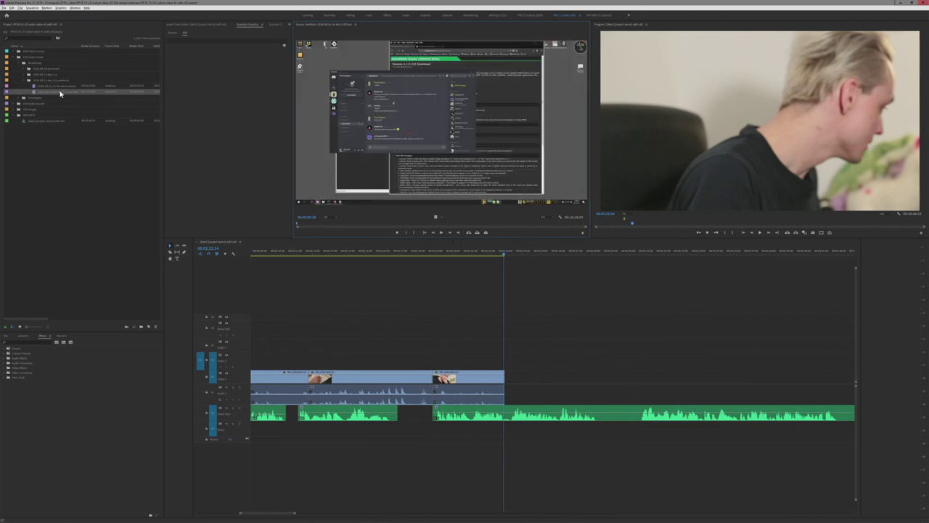
left_click_drag(323, 226, 336, 251)
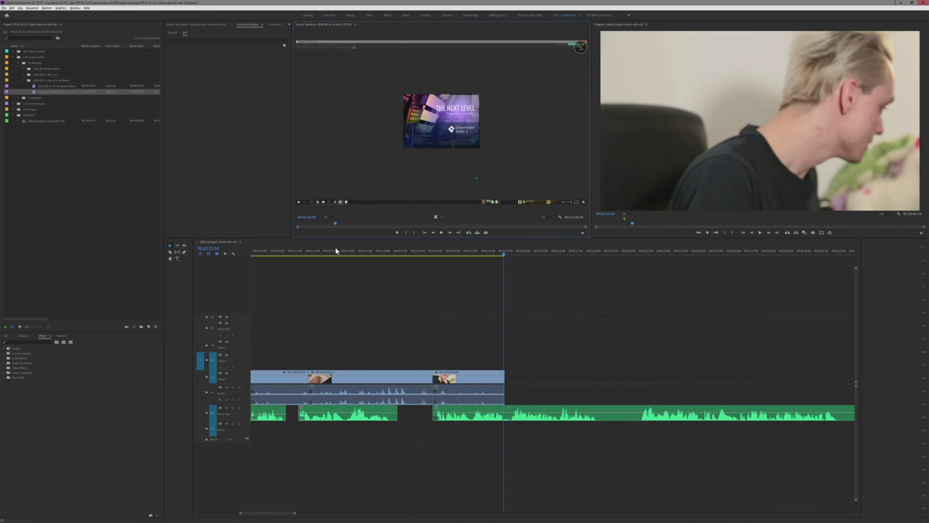
- Expand the timelapses folder and examine its first screen recording
left_click(73, 168)
left_click(17, 98)
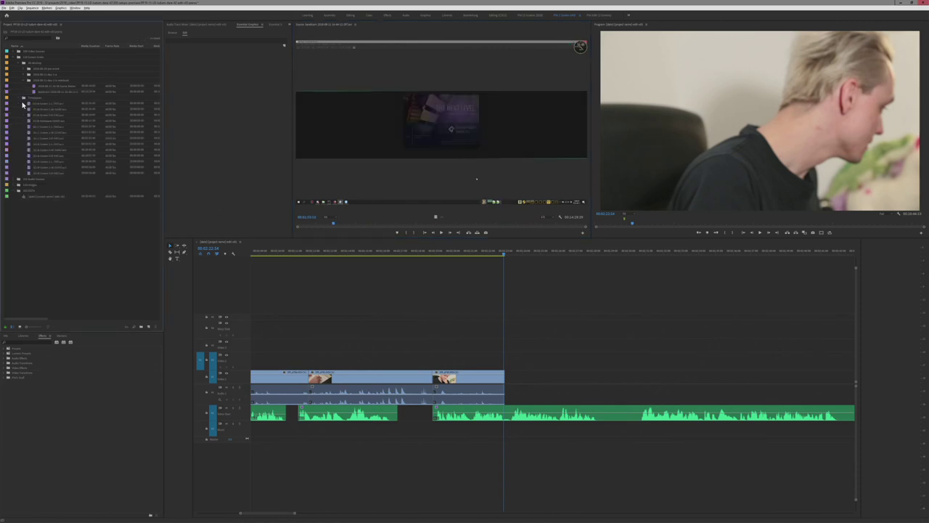
double_click(29, 106)
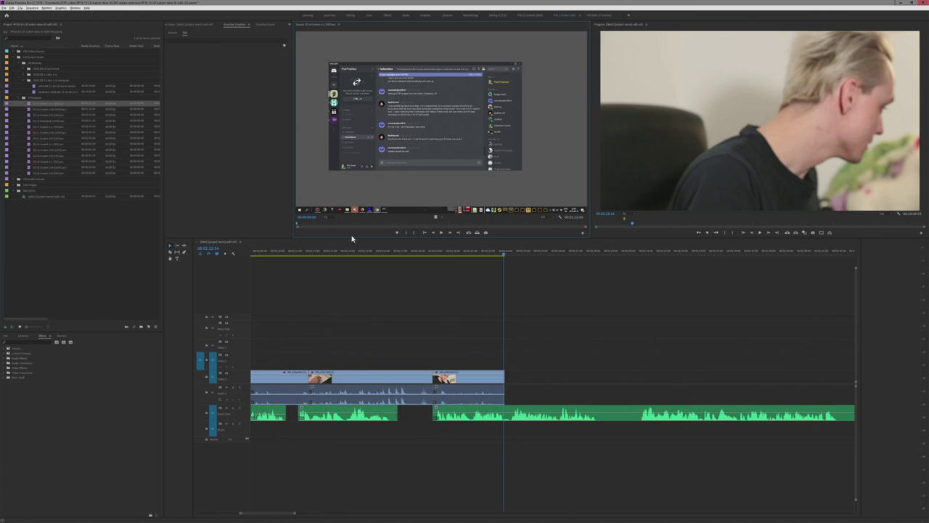
- Open the second timelapse recording and mark the range from the blank theme page through the note about running out of disk space
double_click(61, 111)
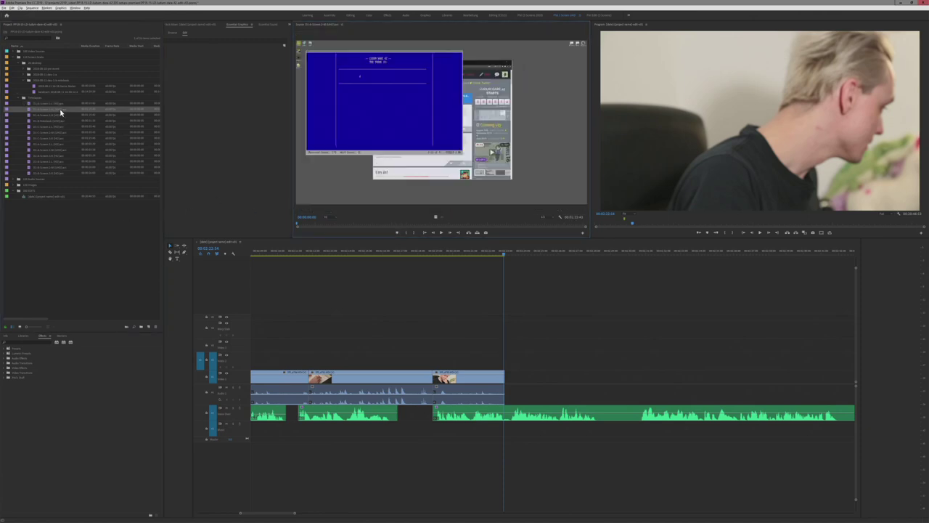
mouse_move(305, 222)
left_mouse_down()
mouse_move(319, 231)
mouse_move(301, 230)
left_mouse_up()
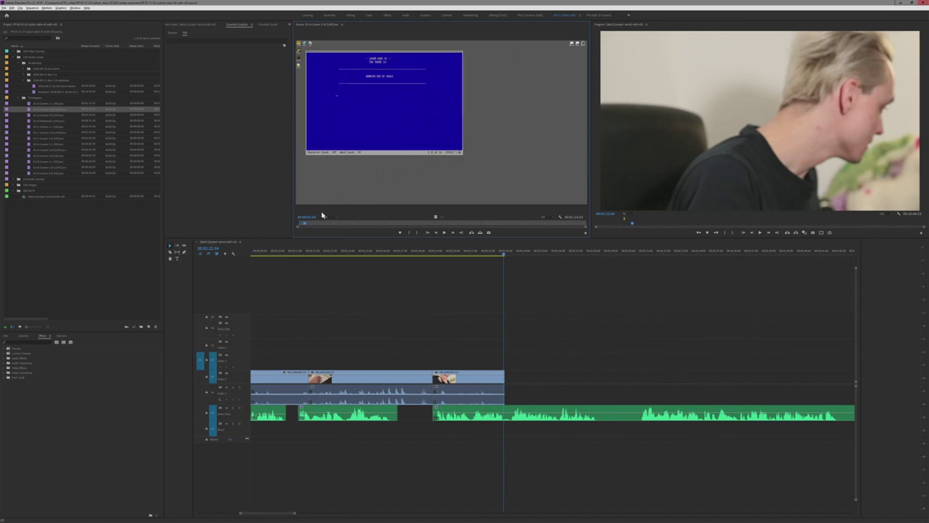
left_click(426, 232)
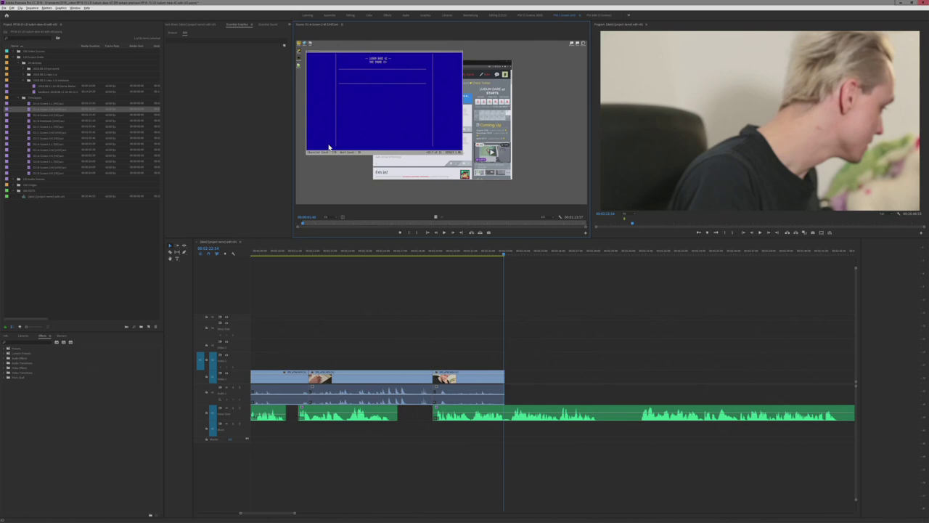
key("space")
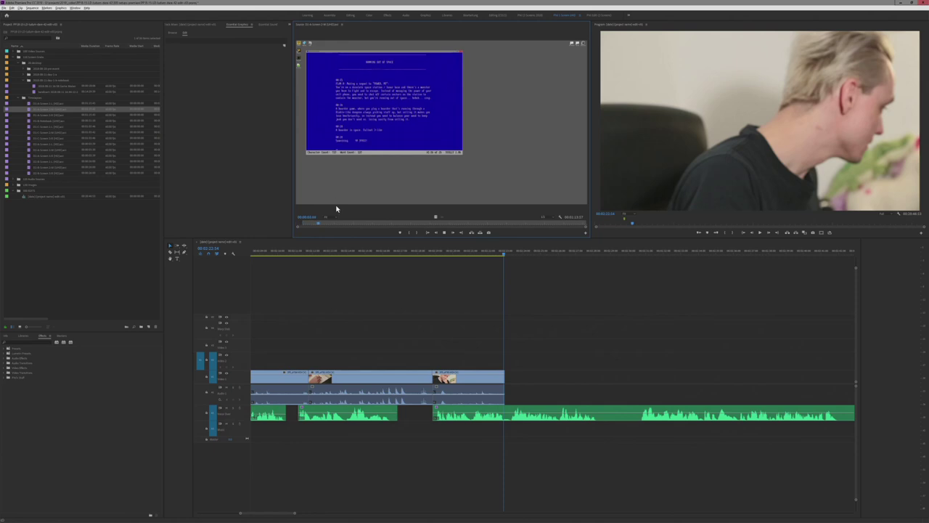
left_click_drag(329, 226, 397, 242)
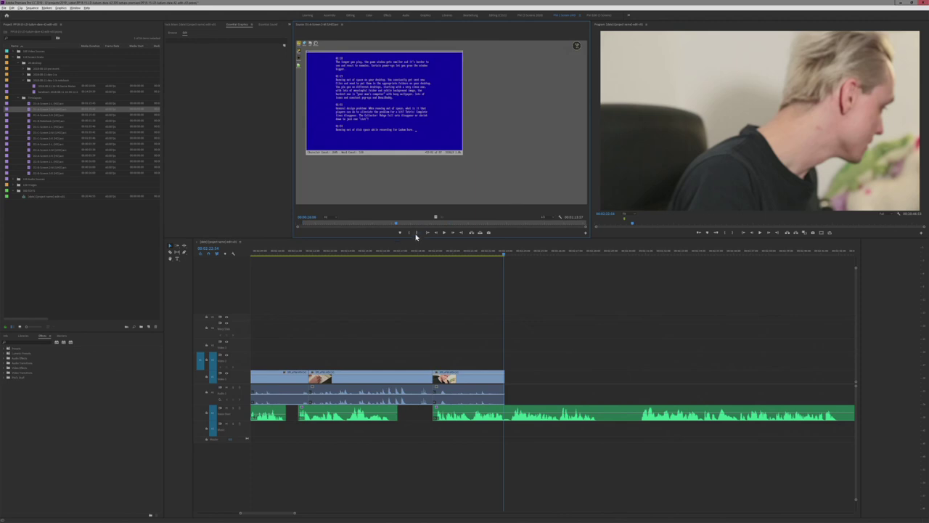
left_click(417, 233)
- Examine the desktop clock enlarged in the recording around and beyond the out point, and restore the full-frame view
left_click(327, 216)
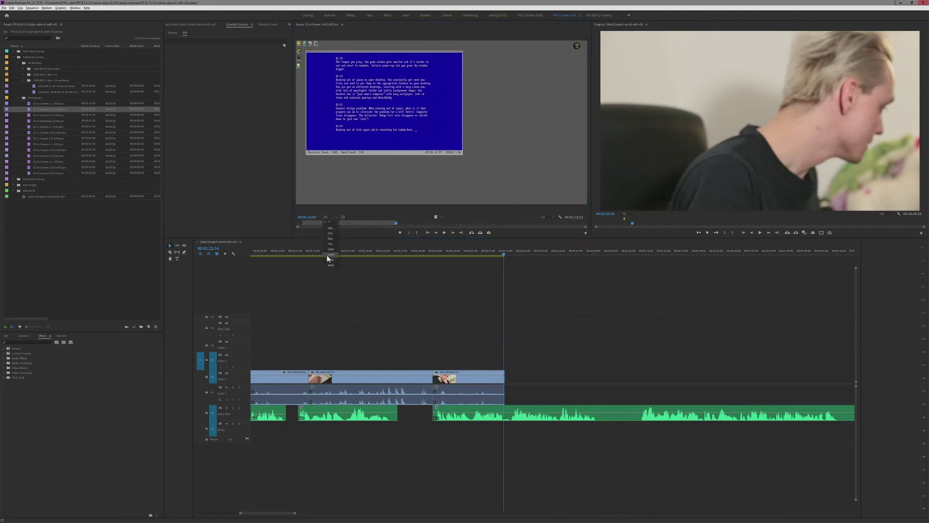
left_click(328, 255)
left_click_drag(409, 216, 539, 223)
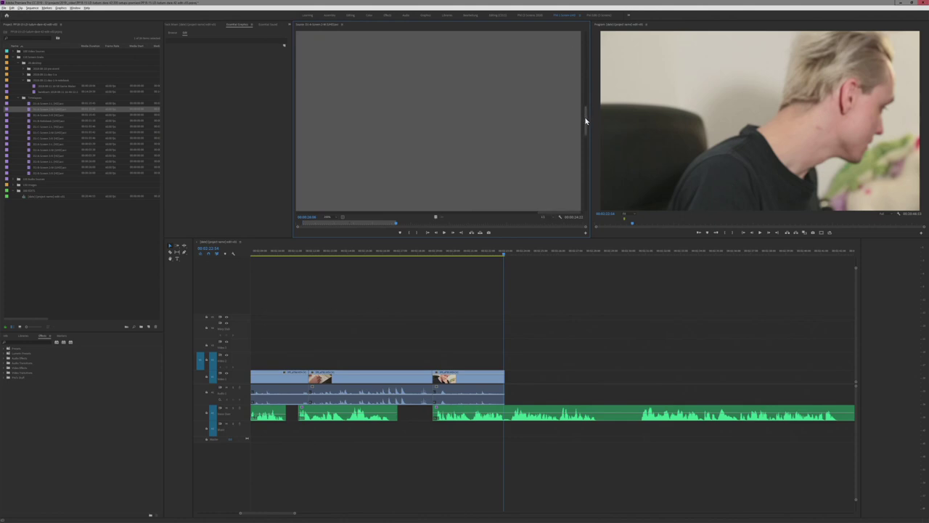
left_click_drag(586, 121, 593, 46)
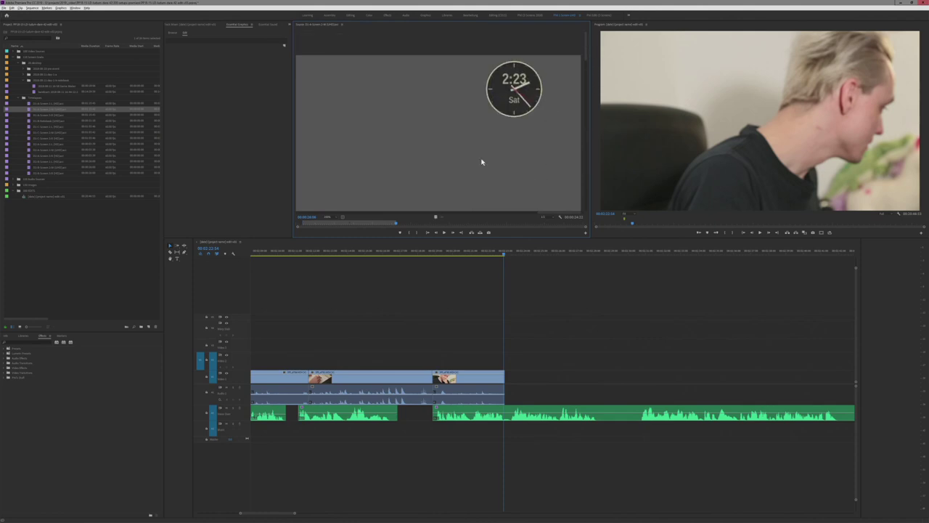
left_click_drag(443, 227, 404, 241)
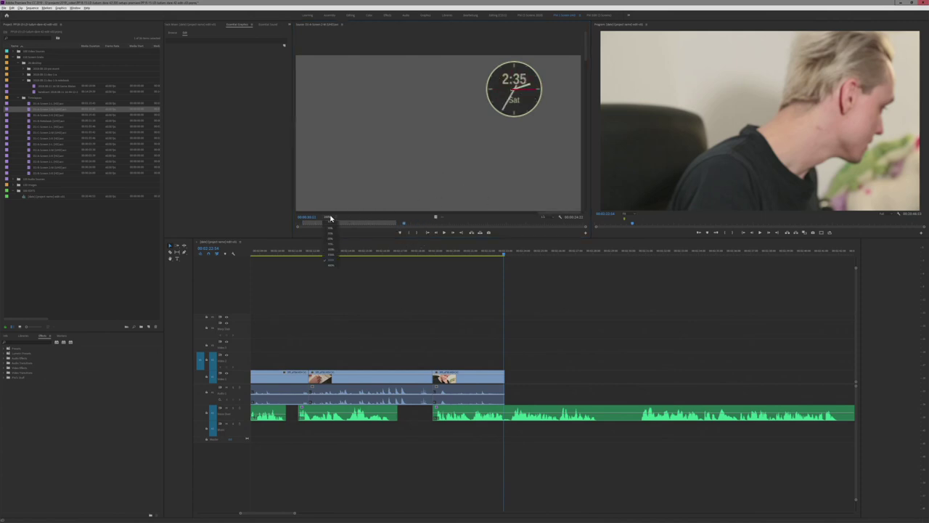
left_click(328, 226)
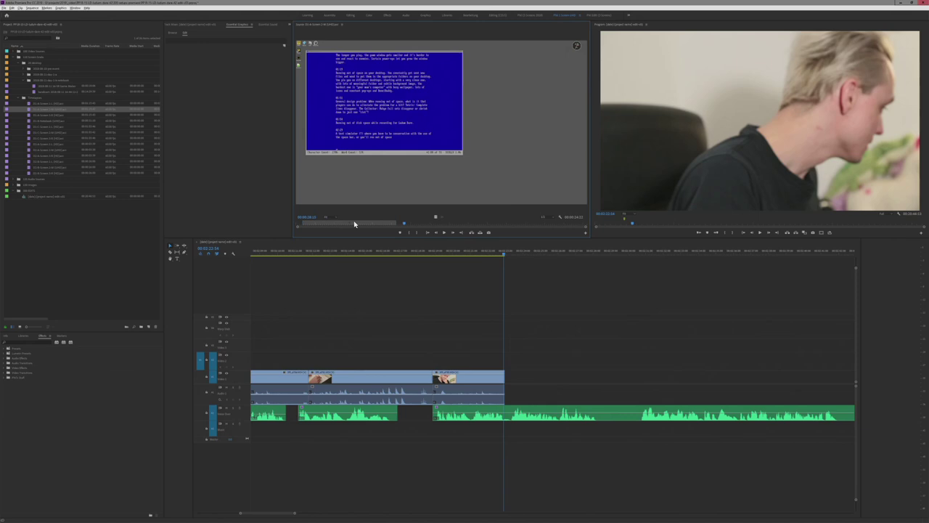
- Examine the brainstorming notes in the marked range enlarged, and return the preview to the full frame
left_click_drag(320, 223, 337, 223)
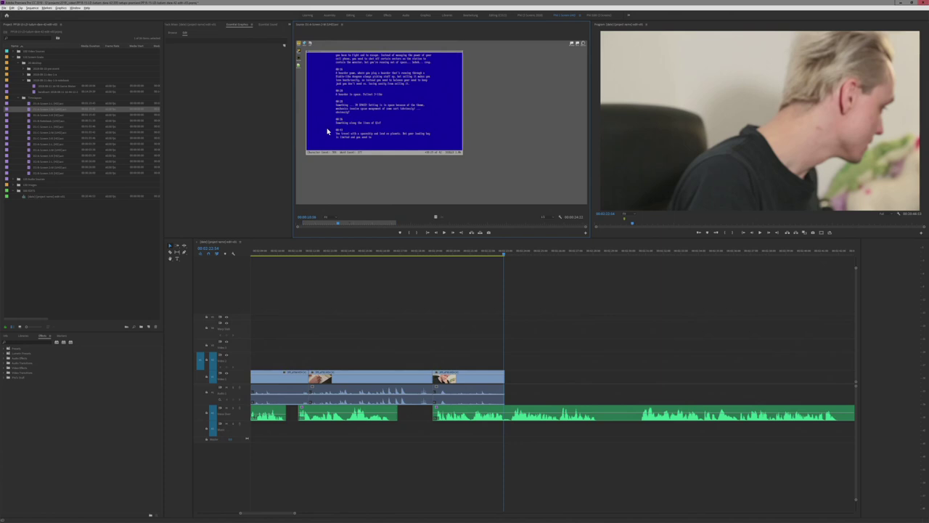
left_click(335, 216)
left_click(333, 251)
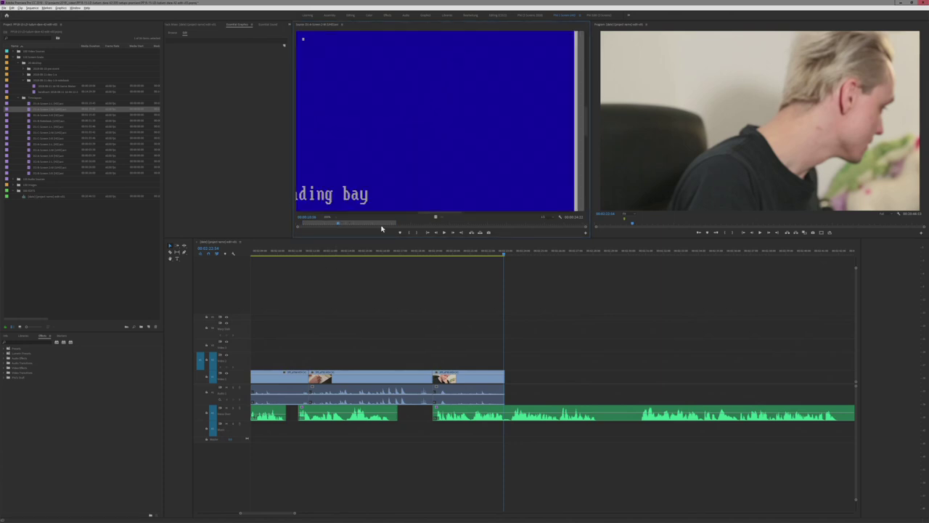
left_click_drag(440, 213, 347, 214)
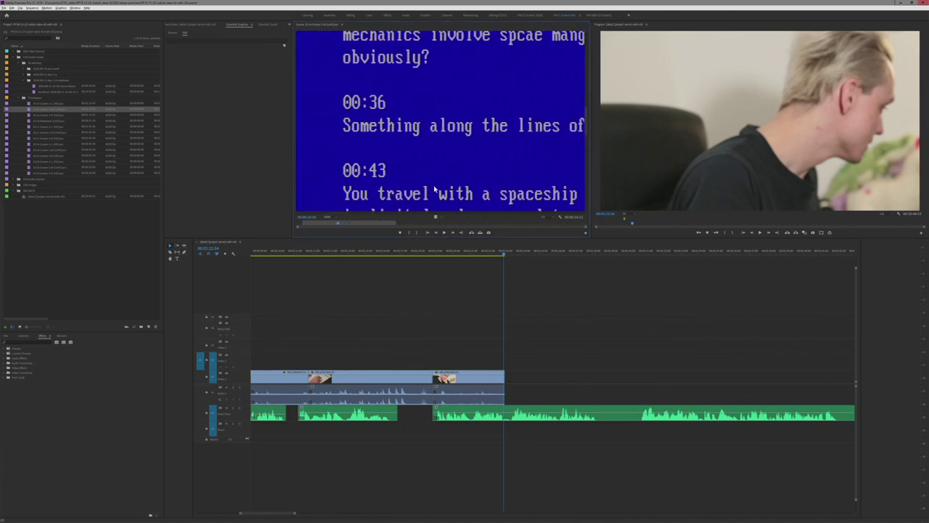
mouse_move(591, 118)
left_mouse_down()
mouse_move(591, 95)
mouse_move(586, 130)
left_mouse_up()
left_click(327, 216)
left_click(331, 224)
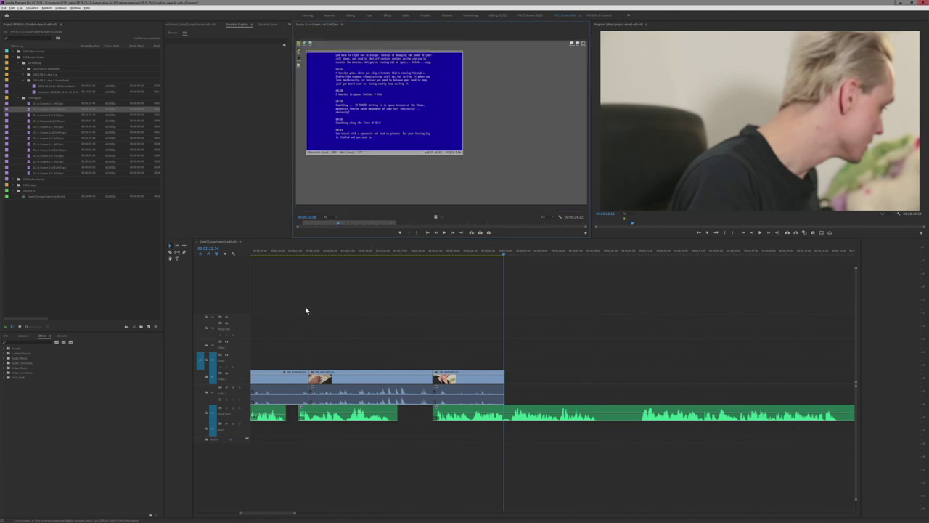
- Place the marked timelapse range on the timeline directly after the last camera clip
left_click_drag(355, 222, 383, 223)
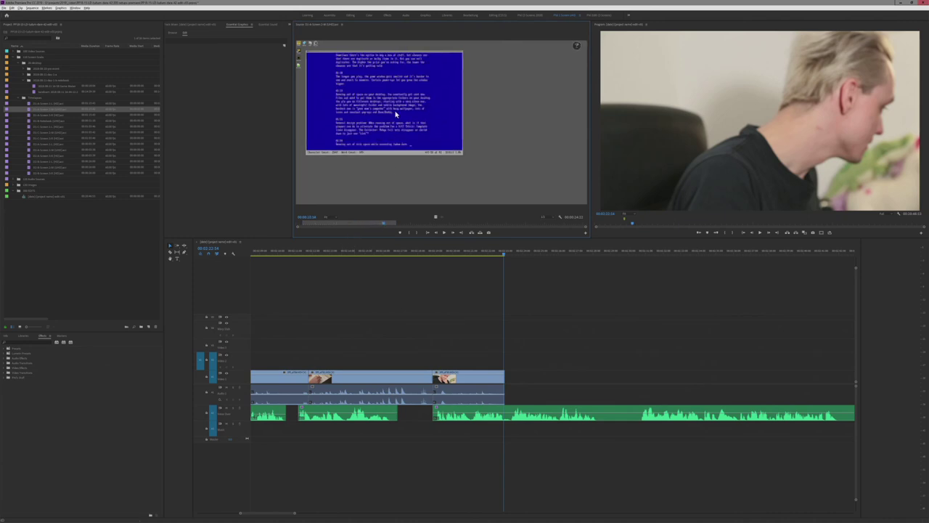
left_click_drag(396, 114, 512, 336)
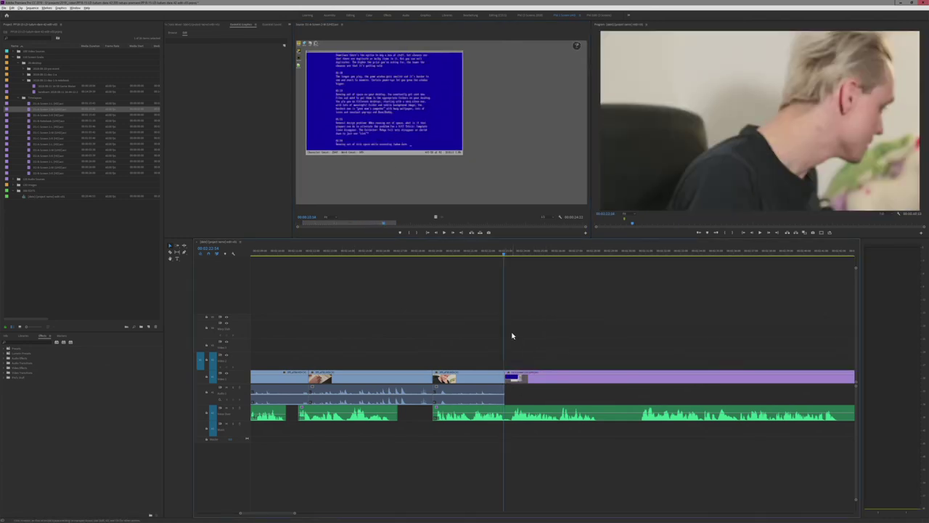
- Cut out the silent stretch of voice-over beneath the new recording and delete it, leaving a gap
scroll(512, 334, "down", 4)
scroll(558, 428, "up", 3)
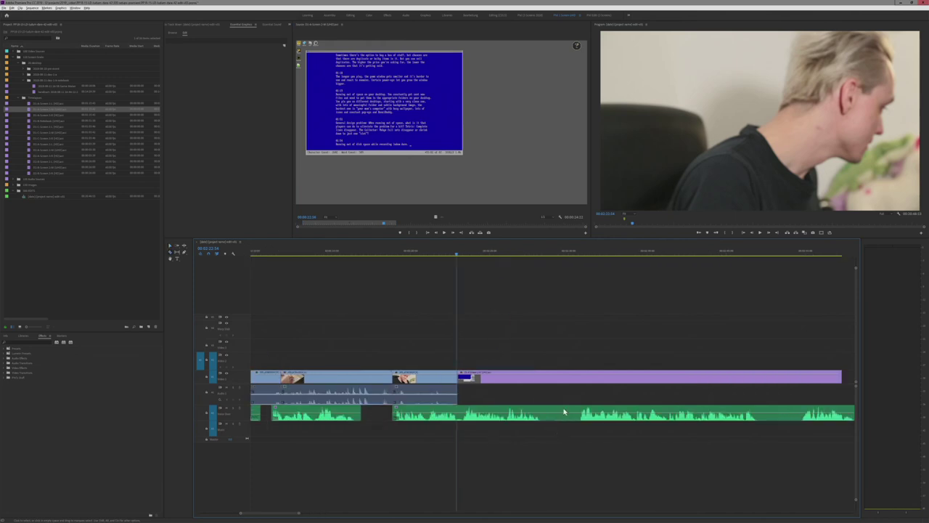
key("c")
left_click(544, 411)
left_click(574, 411)
left_click(558, 412)
key("Delete")
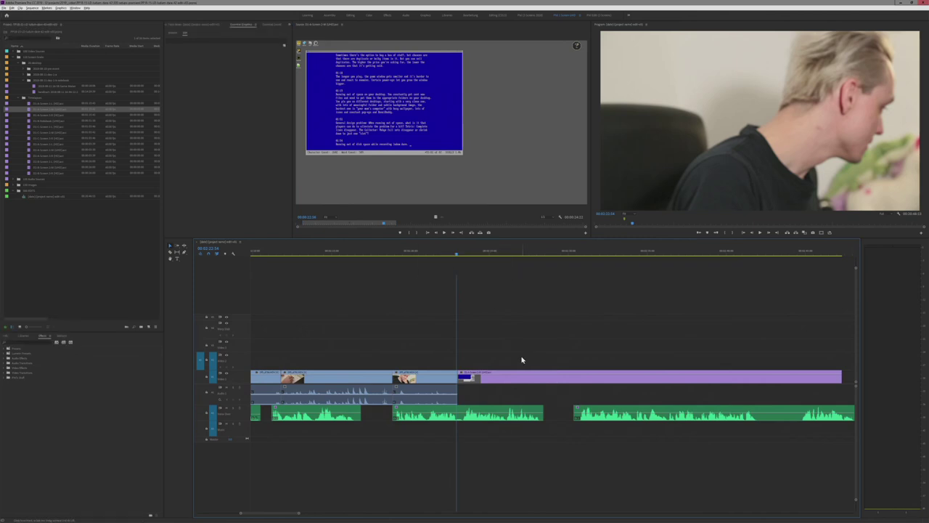
- Play back the sequence from the start of the handwritten theme shot into the newly added recording
scroll(528, 339, "down", 2)
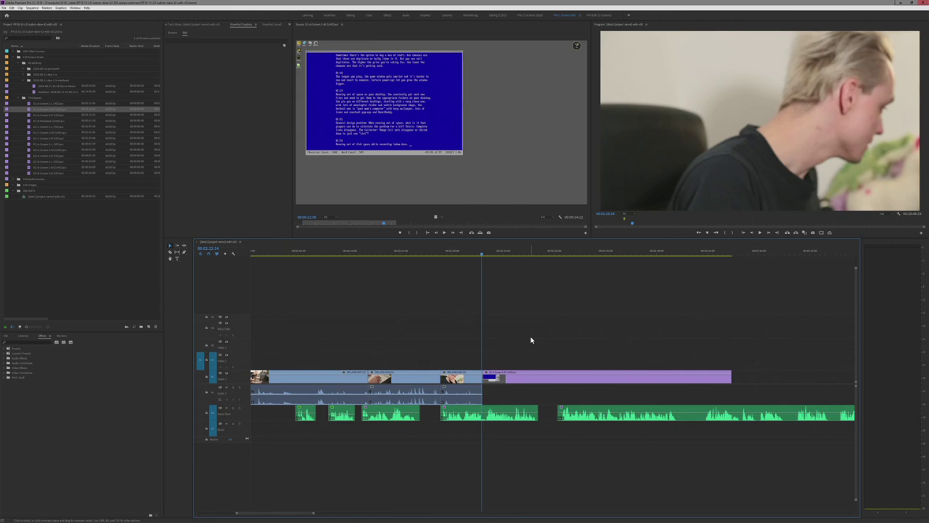
scroll(387, 294, "down", 2)
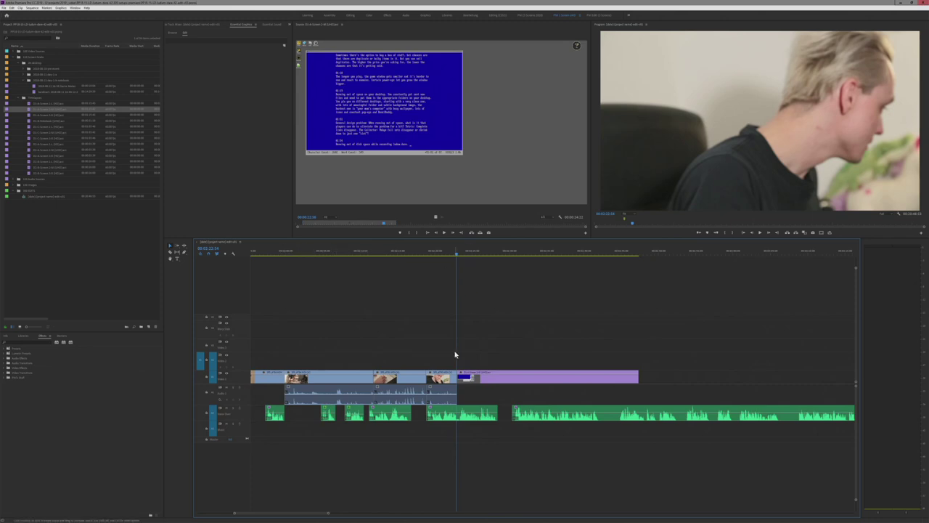
scroll(455, 355, "up", 4)
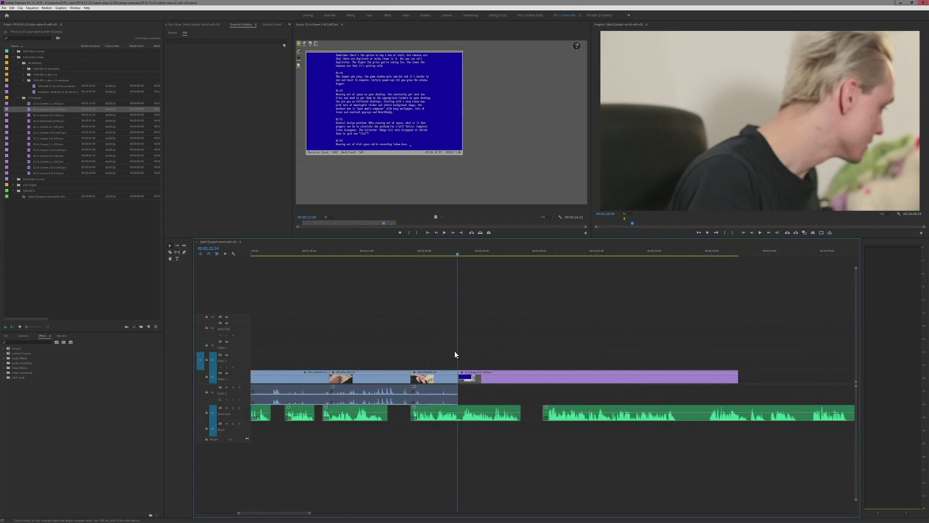
left_click(395, 252)
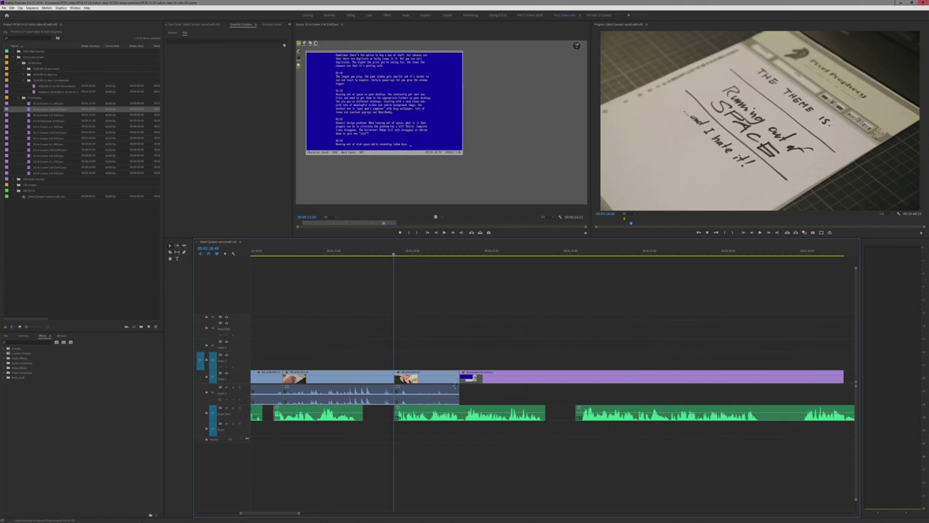
scroll(394, 373, "down", 1)
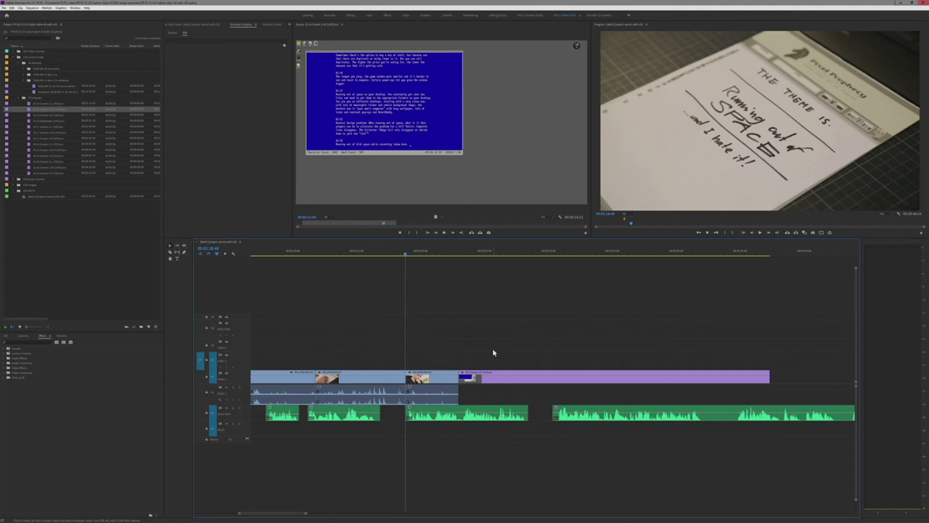
key("space")
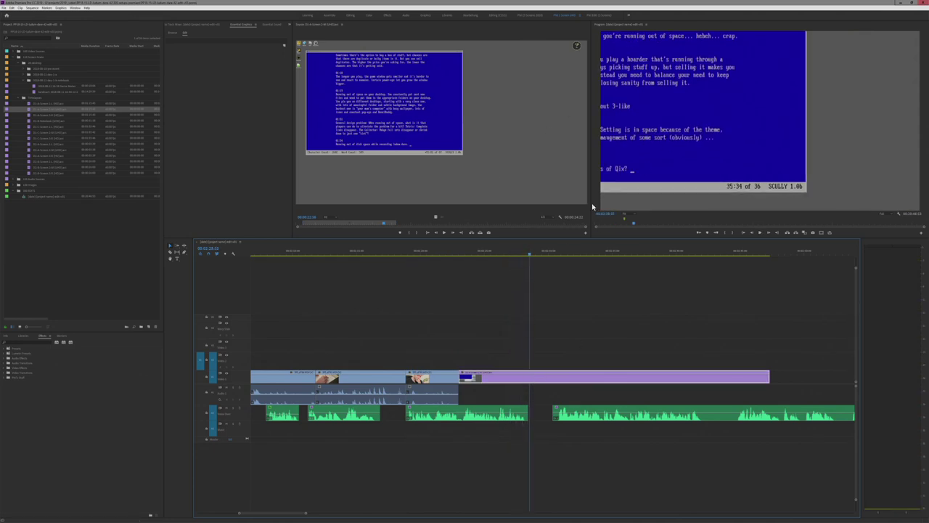
- Widen the program monitor and the effects panel area, and display the Effect Controls for the selected timelapse clip
left_click_drag(588, 205, 538, 204)
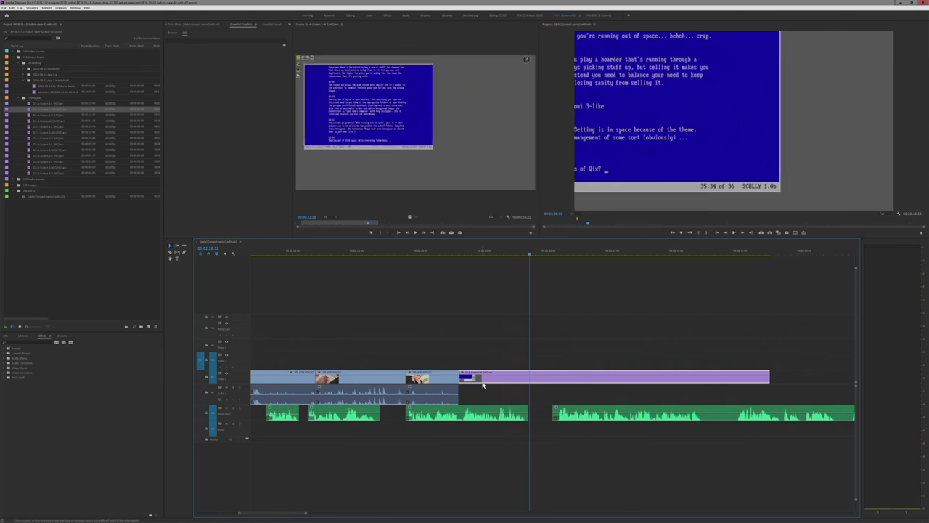
left_click(206, 24)
left_click(251, 26)
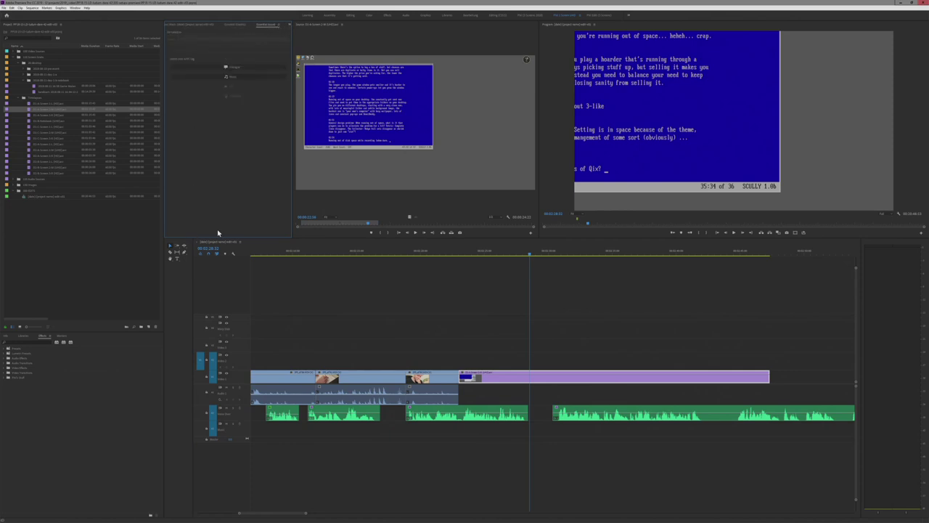
left_click_drag(292, 82, 338, 85)
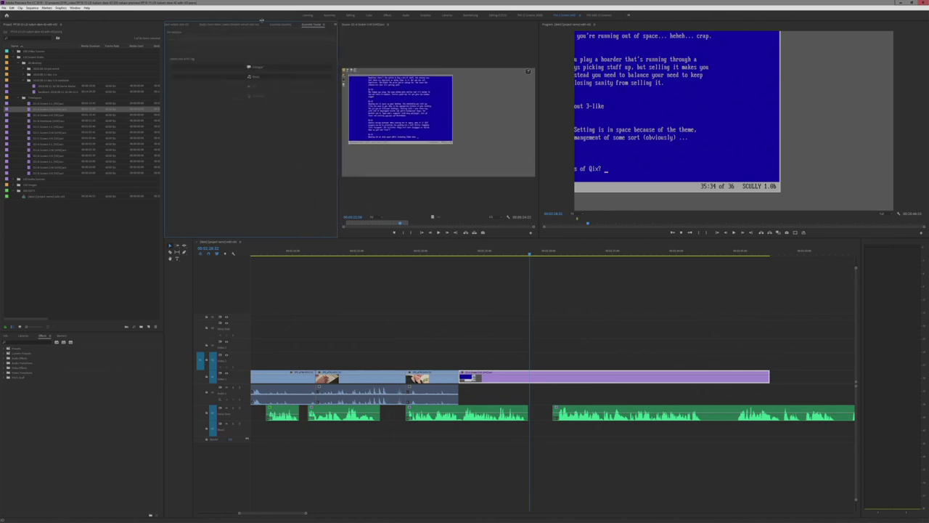
left_click(178, 24)
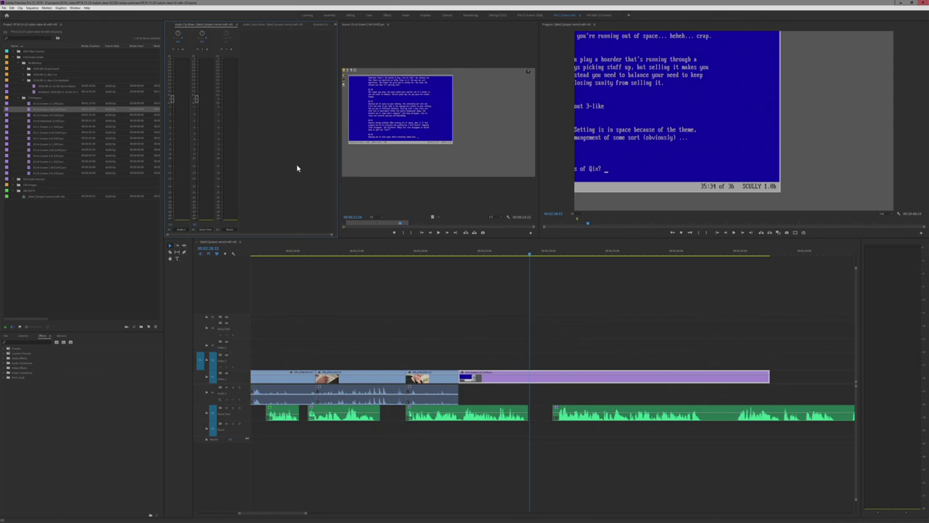
left_click(336, 25)
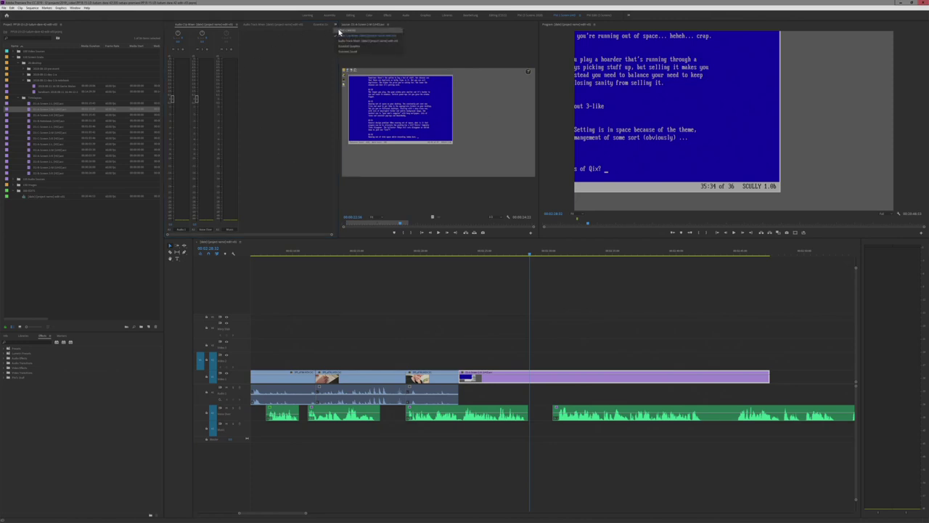
left_click(363, 32)
- Scale down and reposition the timelapse clip so the blue notes window fills most of the frame
left_click(188, 45)
left_click_drag(599, 77, 704, 113)
mouse_move(208, 55)
left_mouse_down()
mouse_move(162, 54)
mouse_move(191, 55)
left_mouse_up()
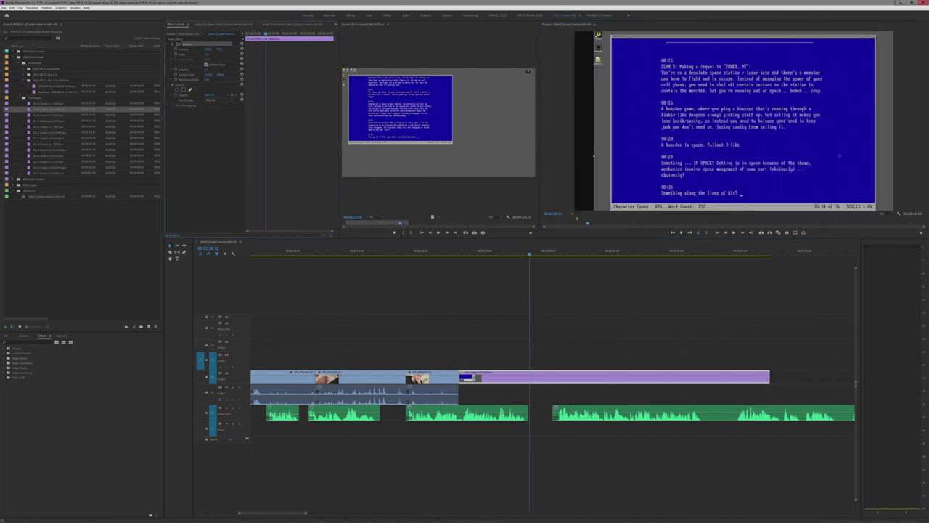
left_click_drag(676, 72, 654, 71)
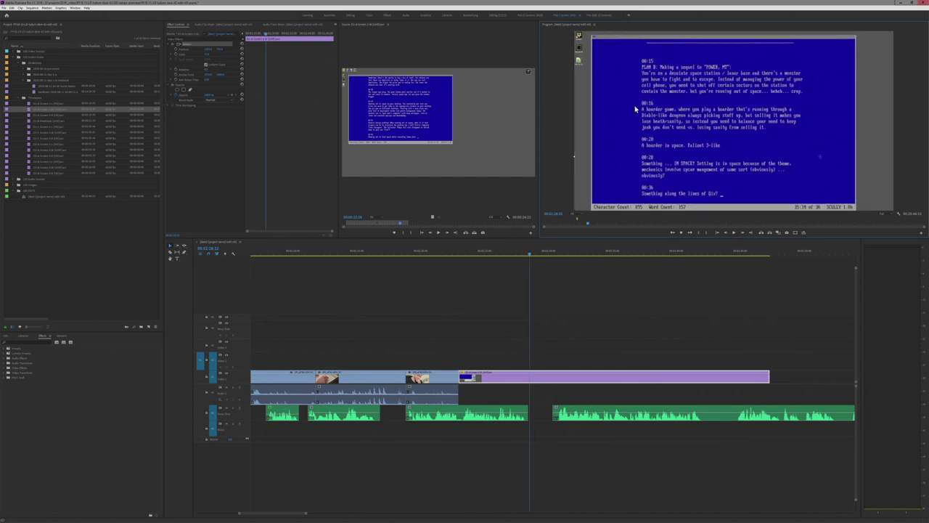
left_click_drag(635, 107, 635, 106)
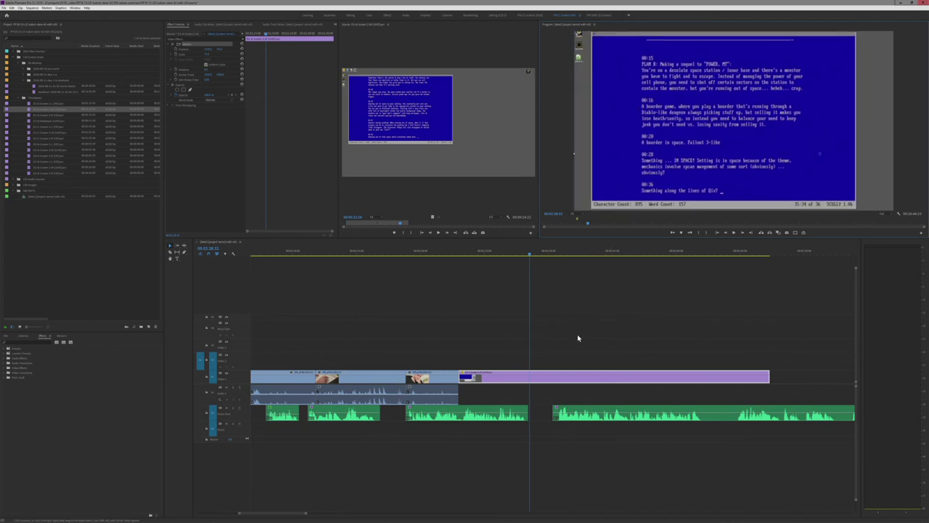
- Deselect the clip and play back the transition from the camera shot into the reframed notes recording
left_click(504, 318)
left_click(443, 255)
key("space")
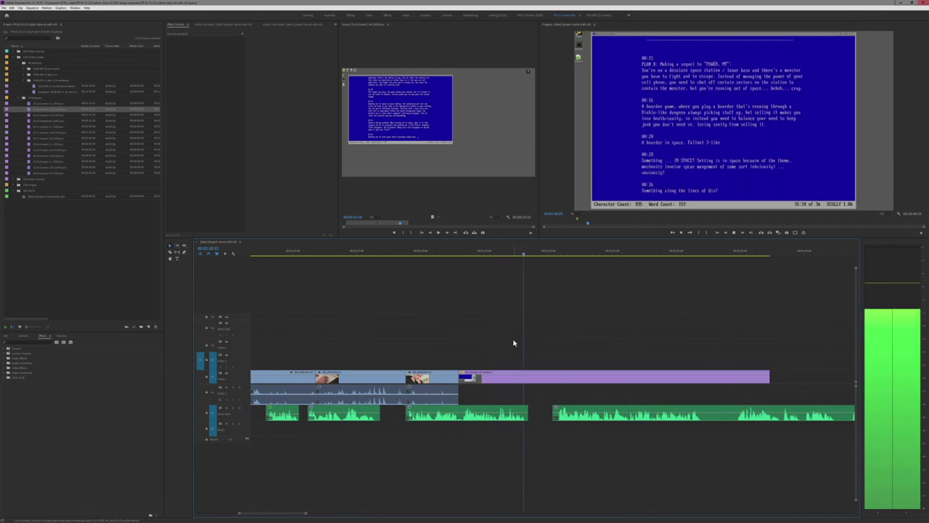
- Play back the timelapse from the start of the next voice-over clip to hear where the narration pauses
key("space")
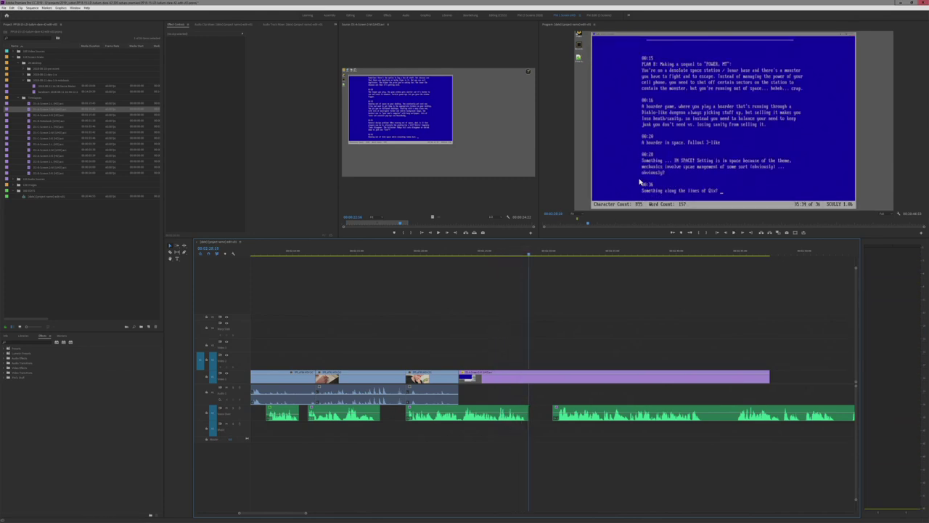
left_click_drag(532, 252, 553, 272)
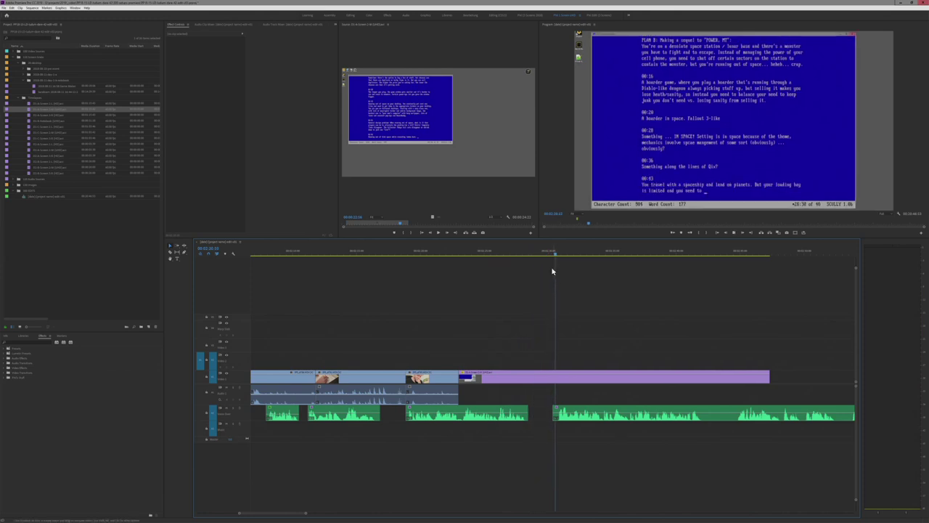
key("Right")
key("Right")
key("space")
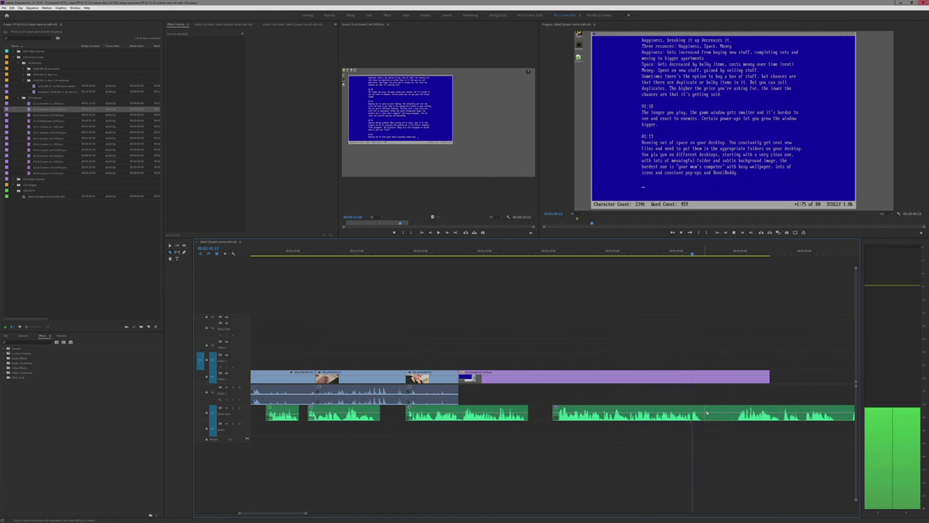
- Cut the silent pause out of the voice-over clip under the timelapse and delete it, leaving a gap
key("space")
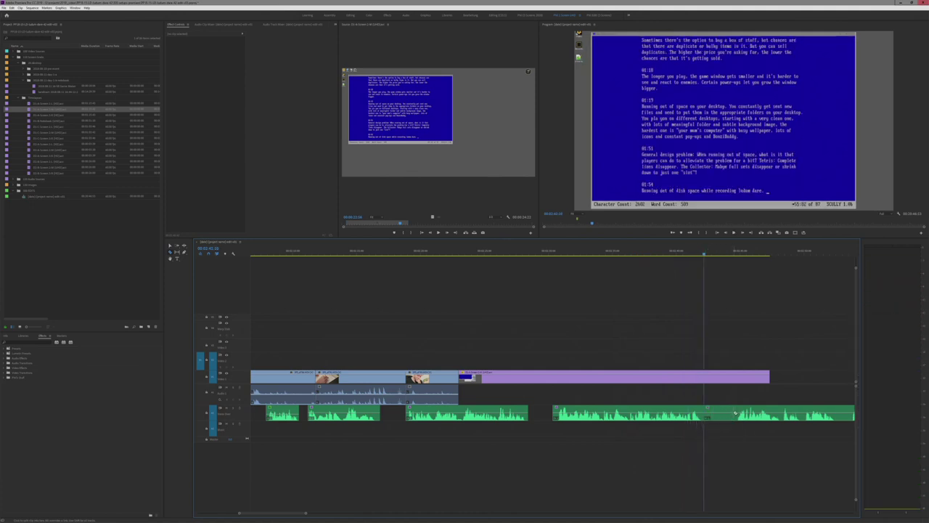
left_click(711, 413)
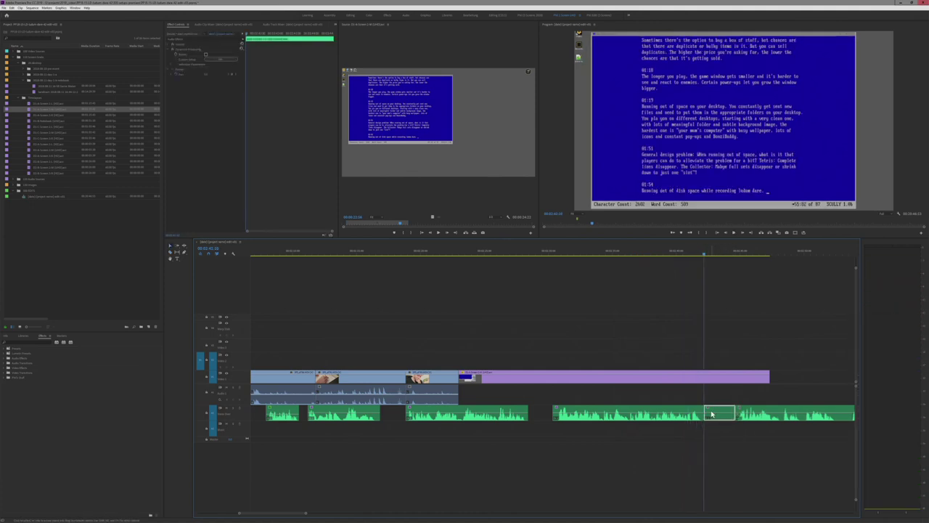
key("Delete")
- Select the timelapse clip, then play its beginning and scrub through its second half to check its timing against the voice-over
left_click(715, 378)
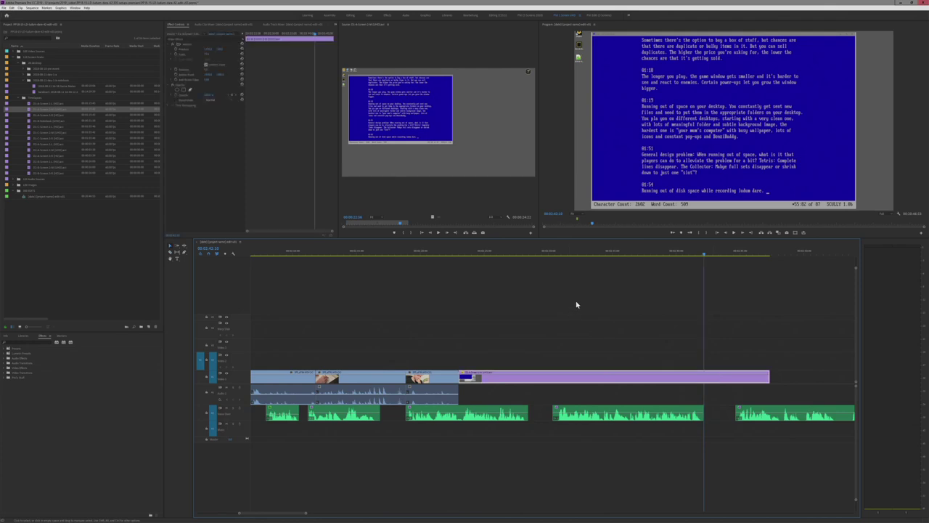
left_click(456, 250)
key("space")
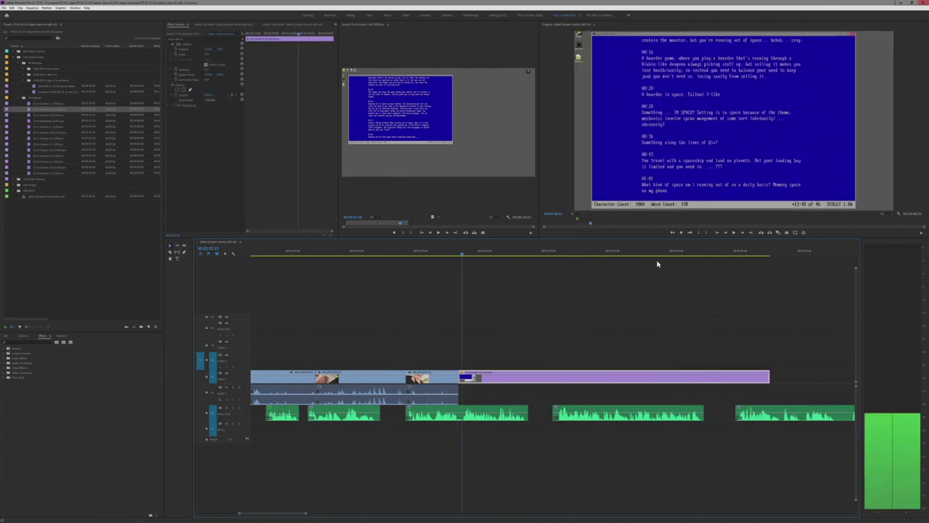
left_click(673, 254)
left_click_drag(673, 263, 740, 257)
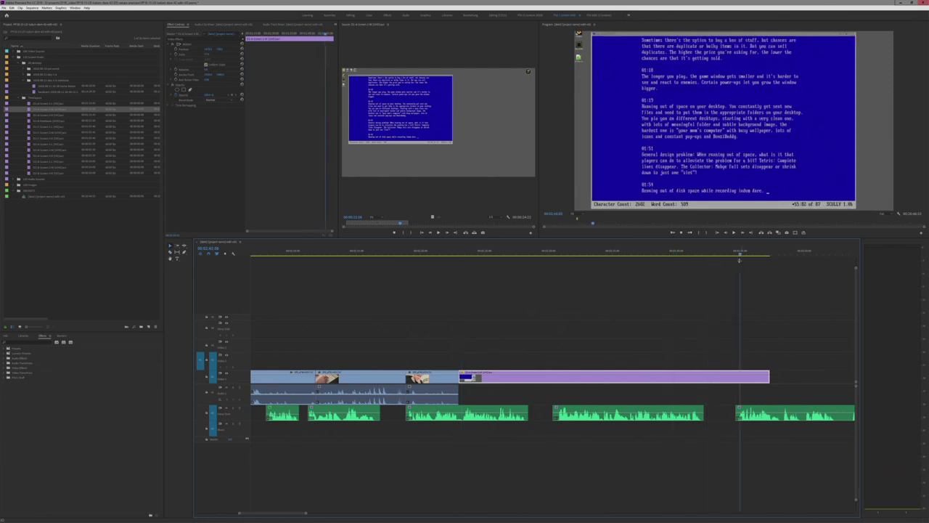
- Speed up the timelapse clip with Rate Stretch so it ends together with the shortened voice-over clip, and scrub through it
left_click(659, 355)
left_click(639, 381)
left_click(476, 253)
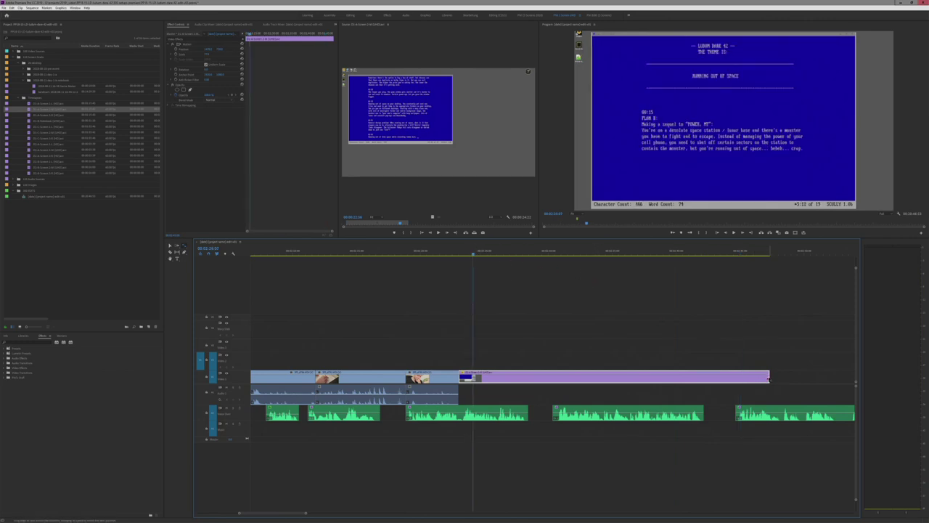
left_click_drag(768, 377, 703, 384)
left_click_drag(498, 252, 695, 269)
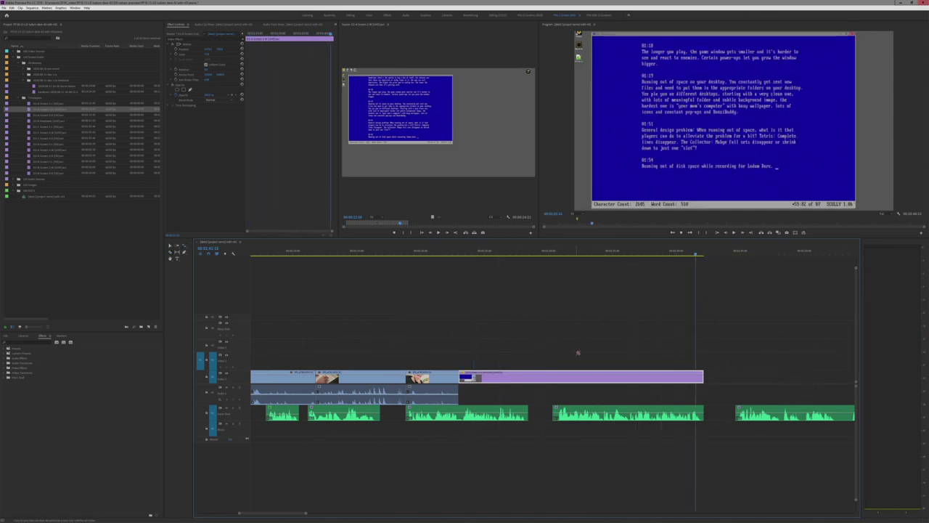
- Display the Audio Clip Mixer and split the timelapse clip at the start of the second voice-over clip beneath it
left_click(79, 234)
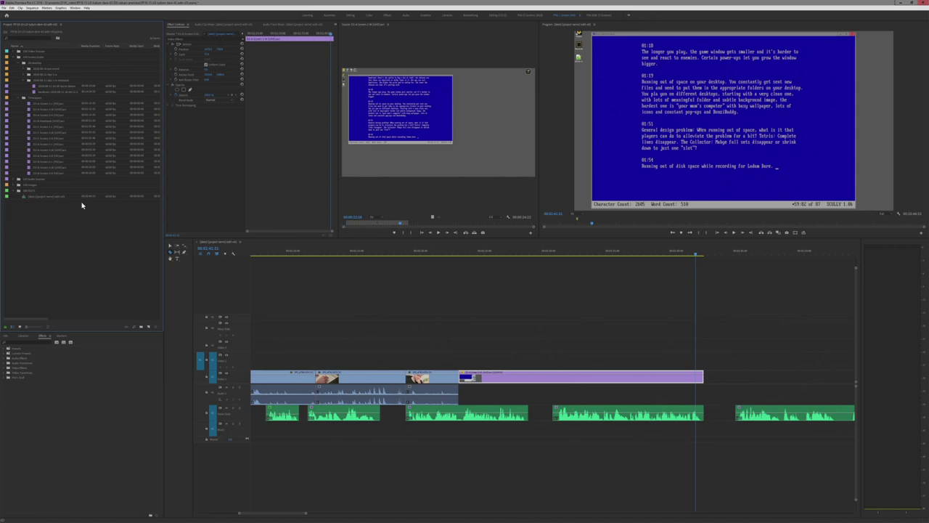
left_click(206, 25)
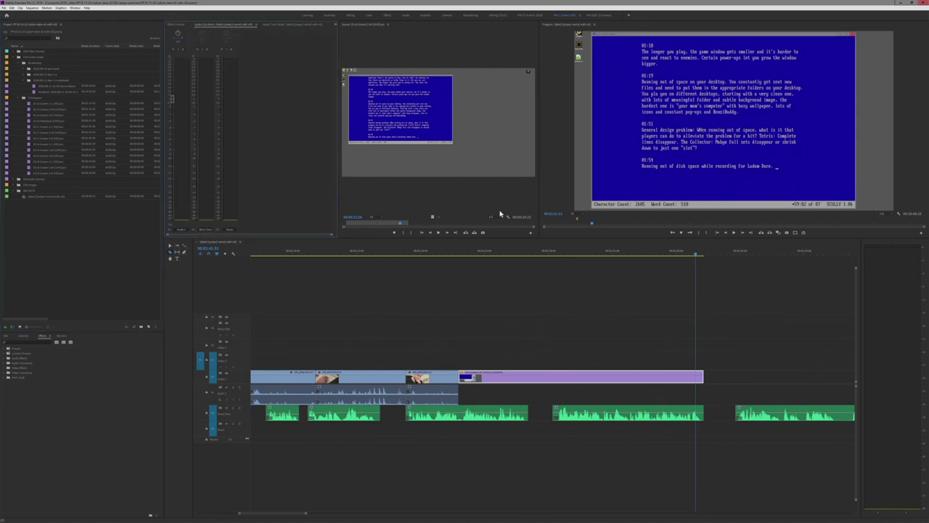
left_click(445, 250)
key("space")
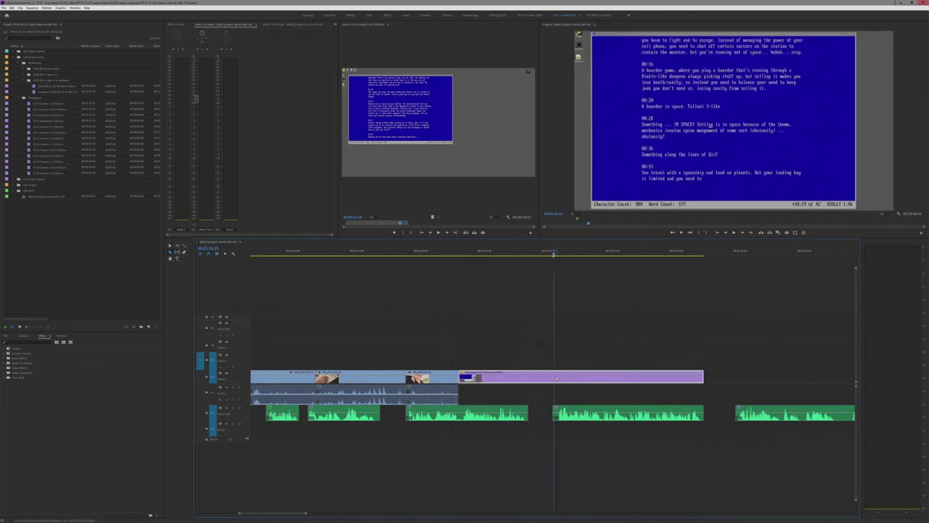
key("ctrl+k")
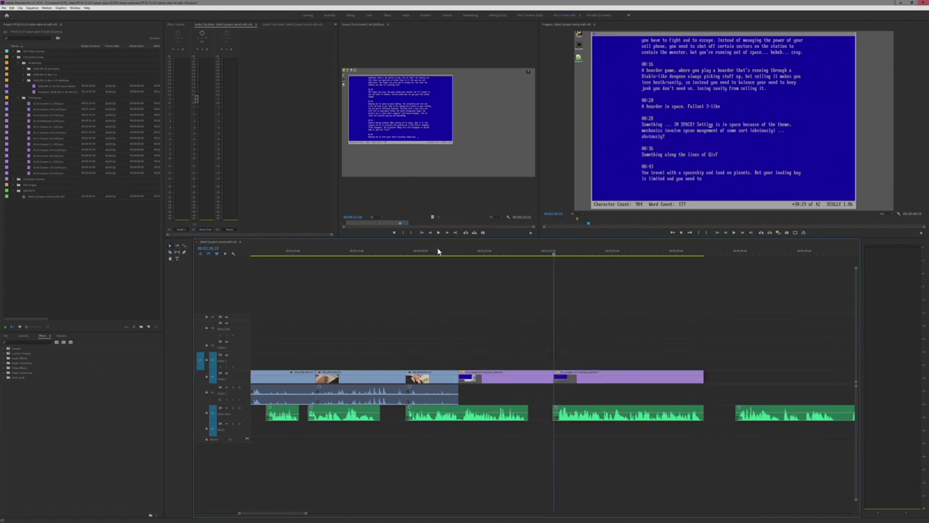
- Play back the split timelapse, delete its second part and trim the first part to end just after the first voice-over clip
left_click(442, 252)
key("space")
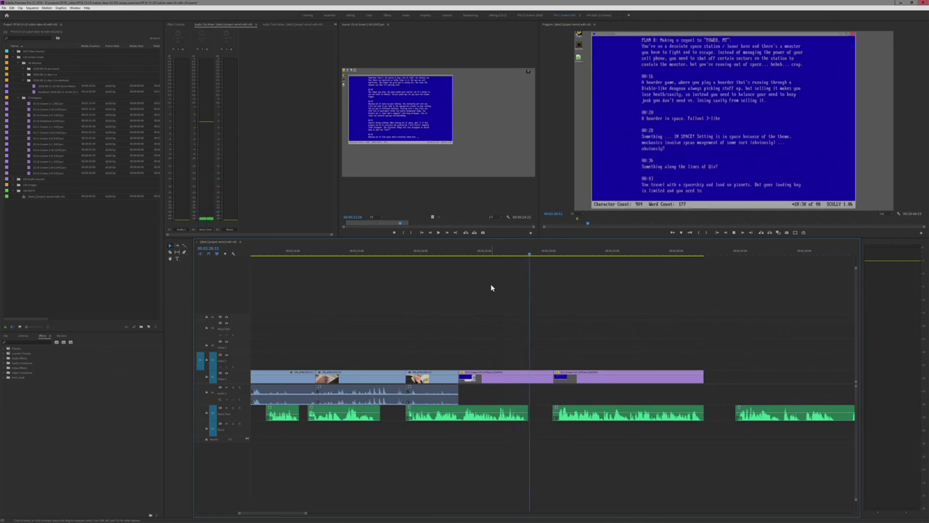
key("space")
left_click(533, 378)
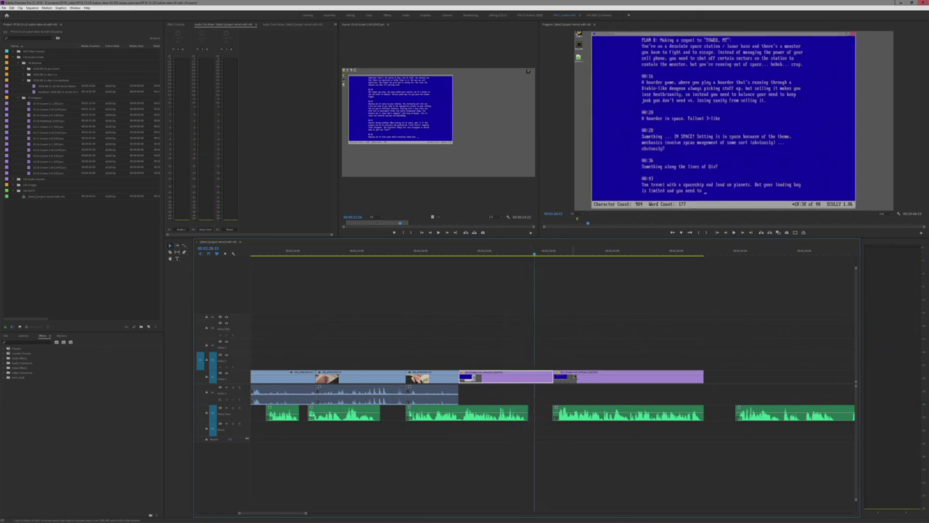
left_click(574, 376)
key("Delete")
left_click_drag(552, 377, 535, 377)
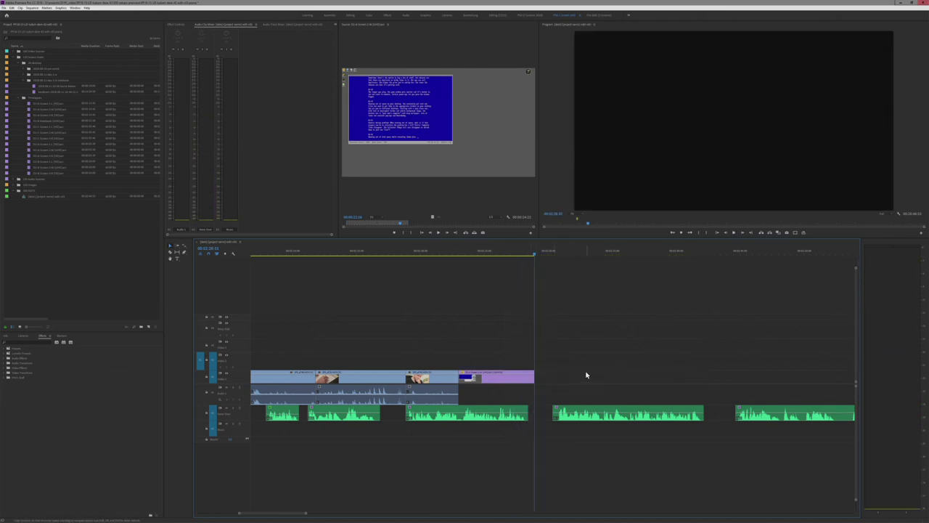
- Examine how the placed clips and remaining voice-over are spread across the whole sequence
key("minus")
left_click_drag(444, 126, 680, 379)
key("minus")
key("minus")
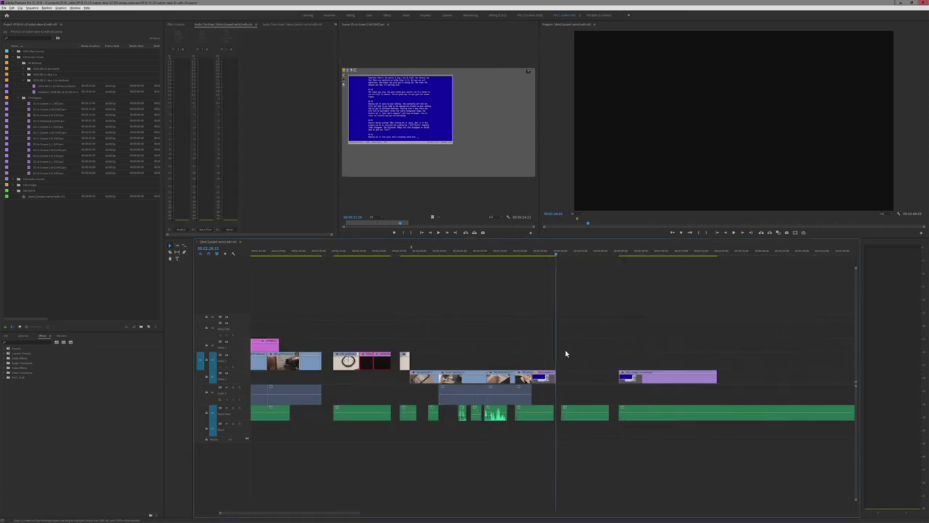
key("minus")
key("minus")
key("minus")
key("minus")
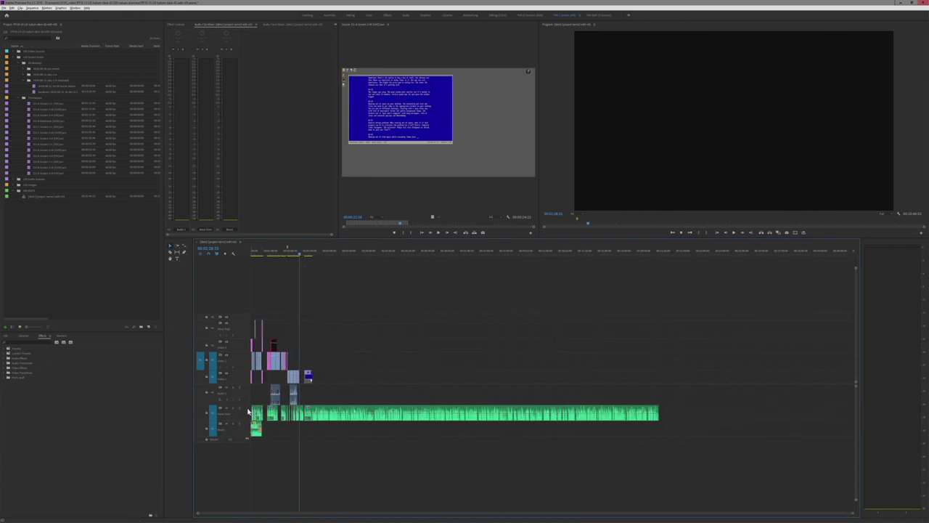
key("equal")
key("equal")
key("equal")
key("equal")
key("equal")
key("equal")
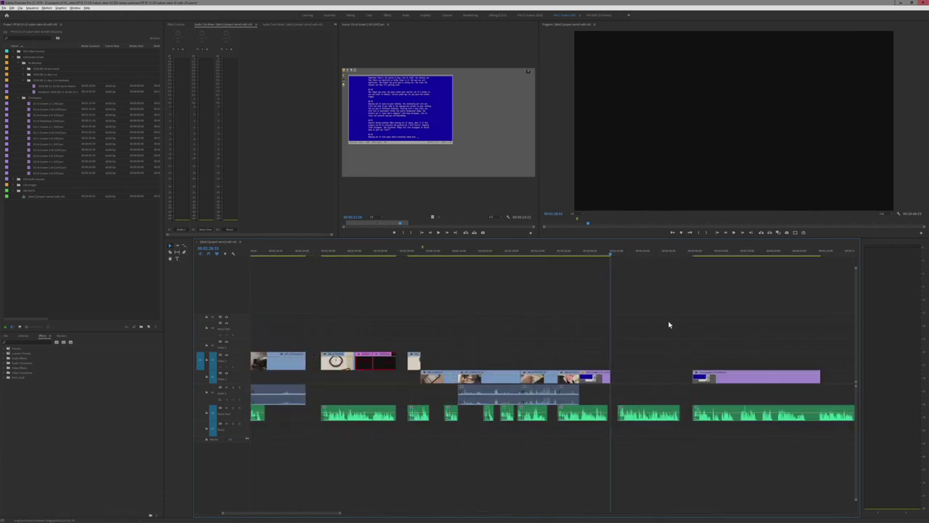
key("minus")
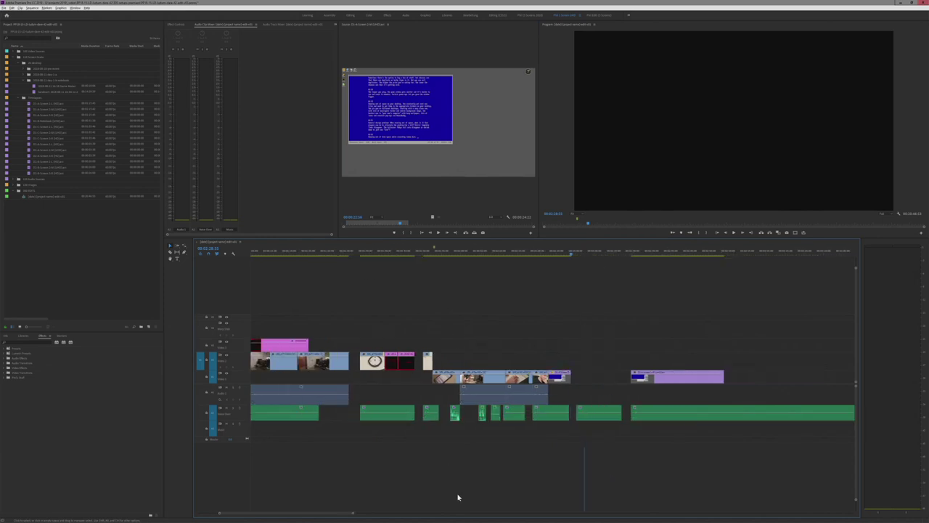
- Examine the video clips from the beginning of the sequence up to the timelapse, group-selecting them track by track and deselecting them again
left_click_drag(292, 514, 272, 516)
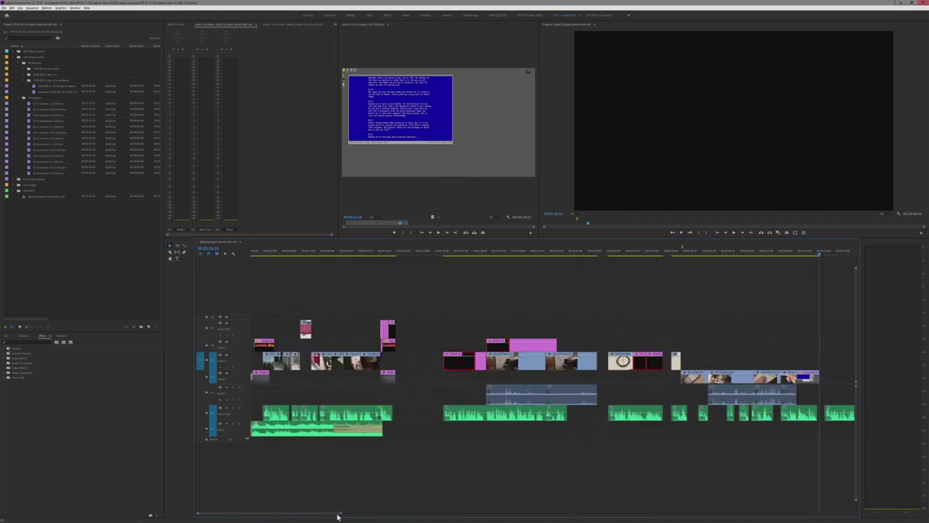
key("minus")
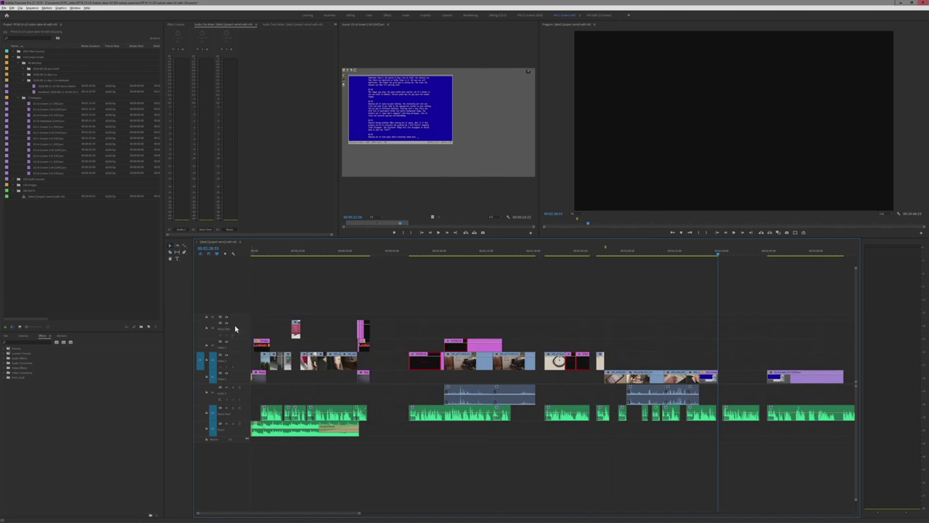
left_click_drag(280, 307, 416, 336)
left_click(513, 368)
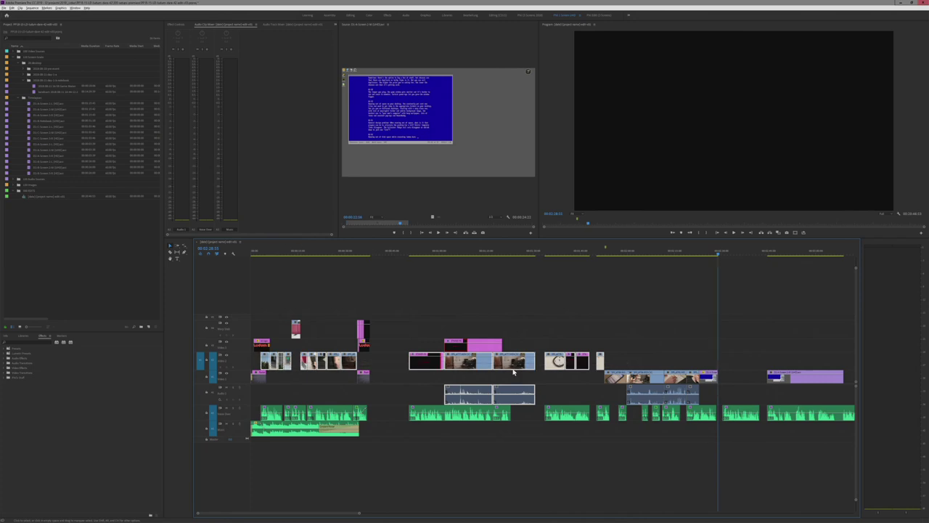
left_click_drag(559, 379, 842, 372)
left_click(737, 357)
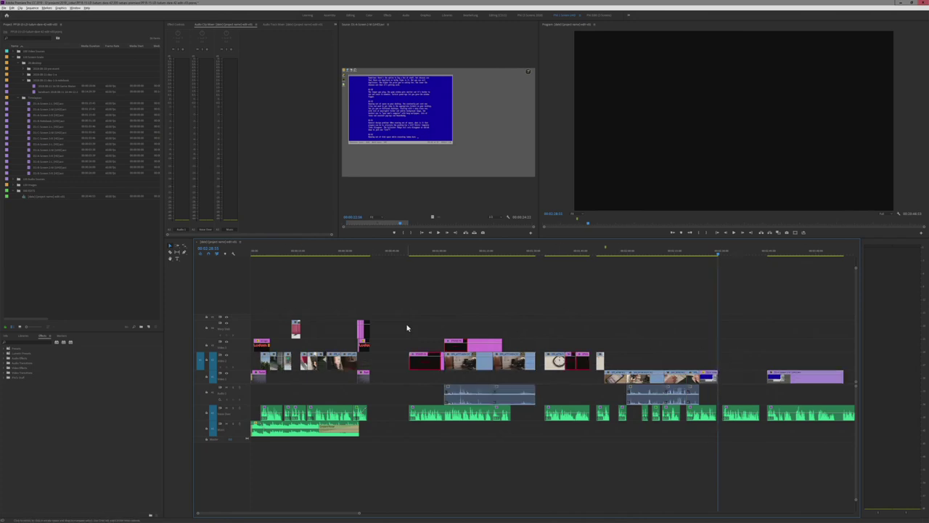
scroll(408, 328, "down", 3)
scroll(714, 361, "up", 3)
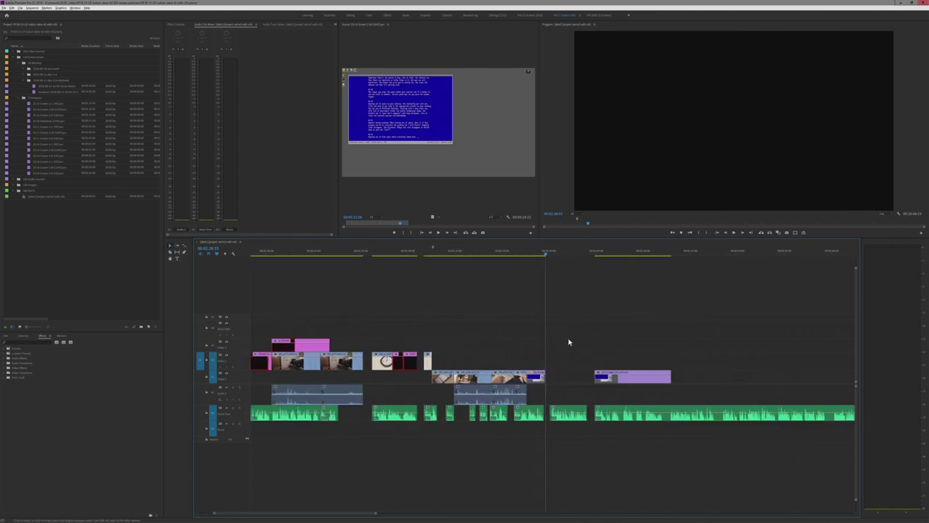
scroll(522, 341, "up", 3)
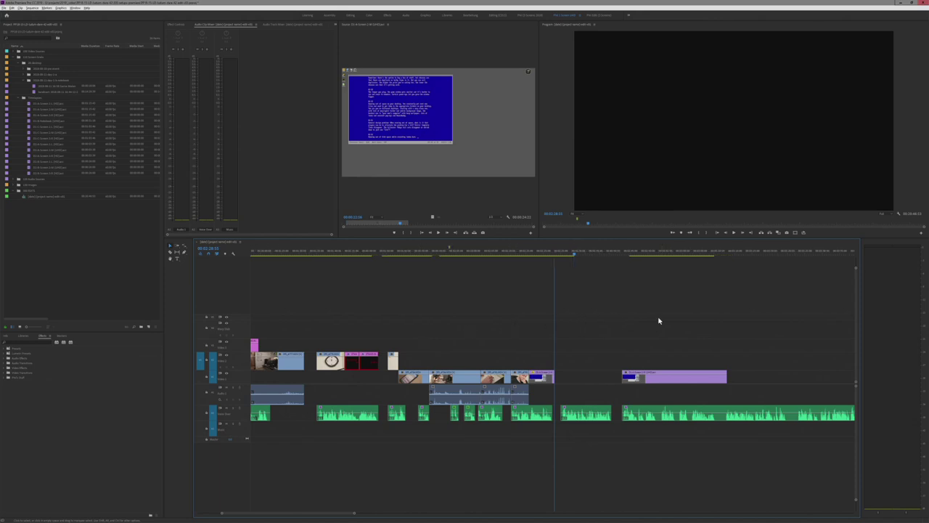
scroll(624, 341, "up", 3)
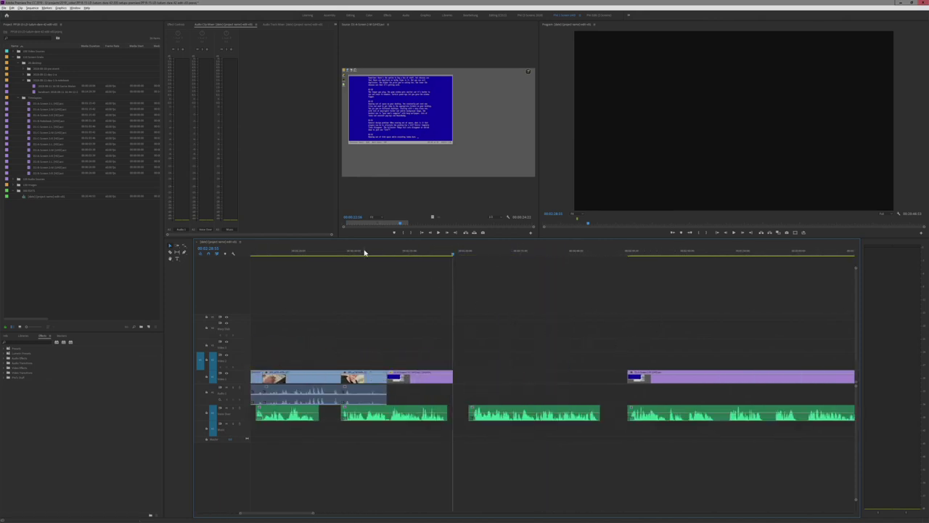
- Move the playhead to just before the timelapse clip and open the first camera-footage bin in its own thumbnail view
left_click(386, 254)
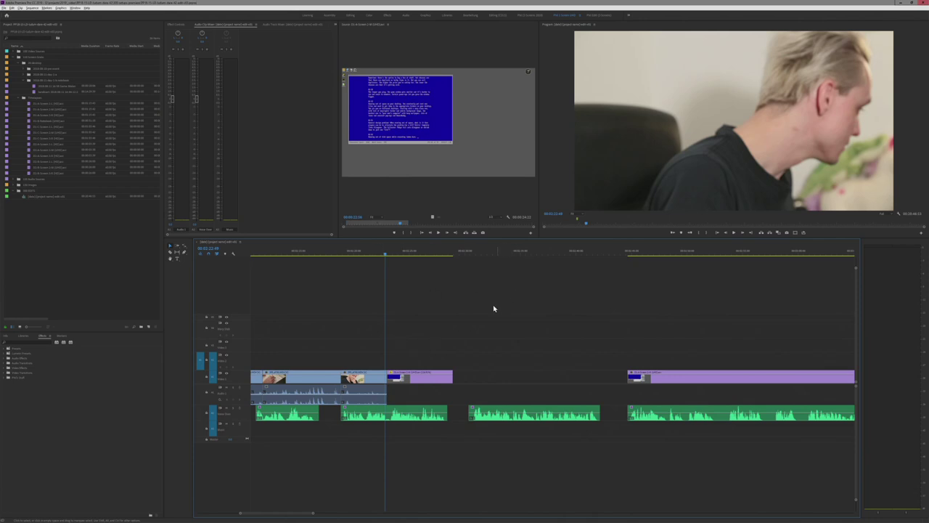
scroll(468, 309, "down", 2)
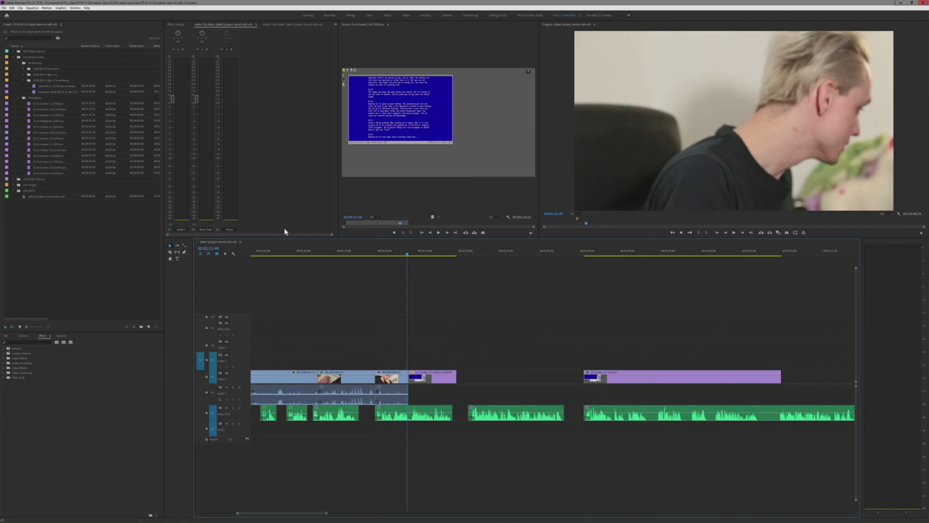
left_click(41, 195)
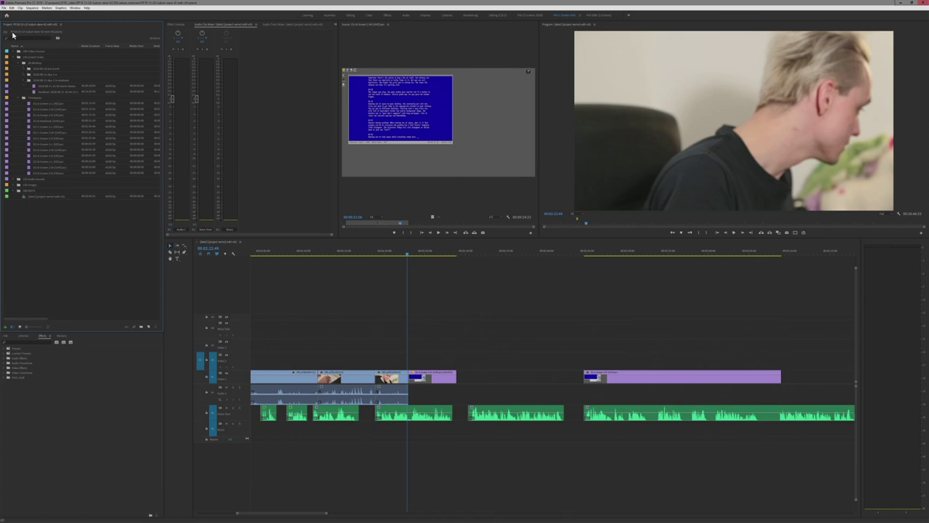
left_click(25, 180)
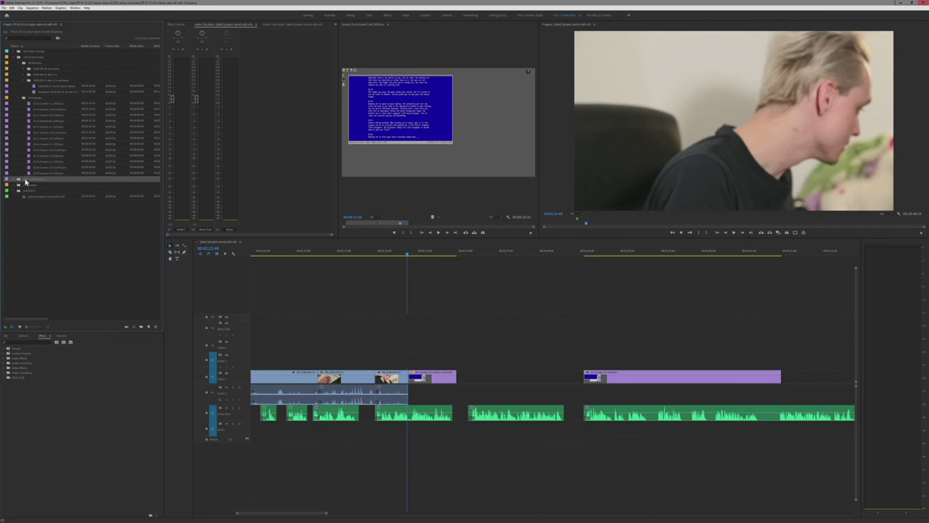
left_click(15, 53)
left_click(18, 58)
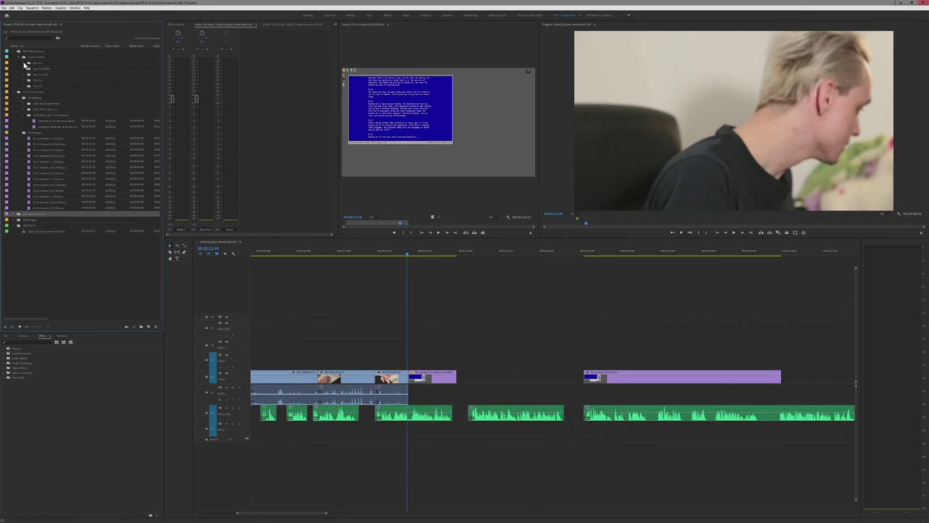
left_click(28, 64)
left_click(24, 65)
left_click(25, 64)
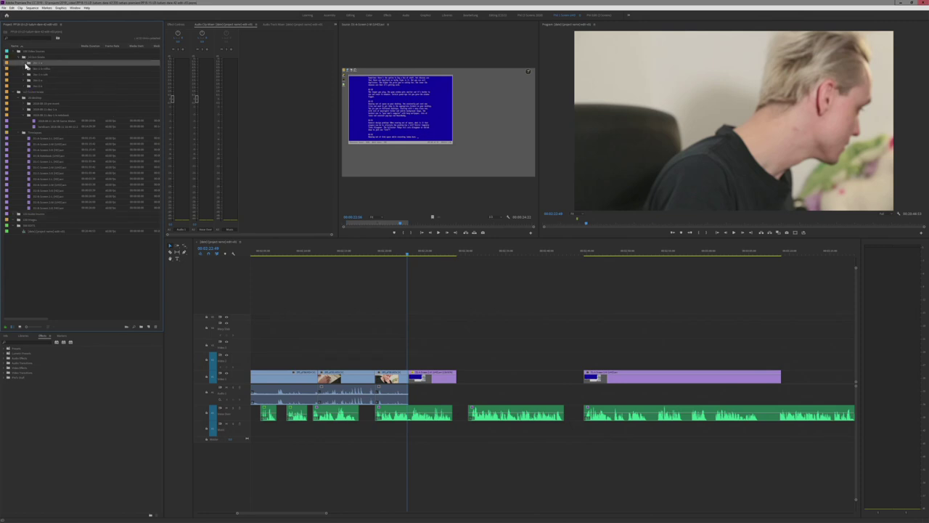
double_click(32, 63)
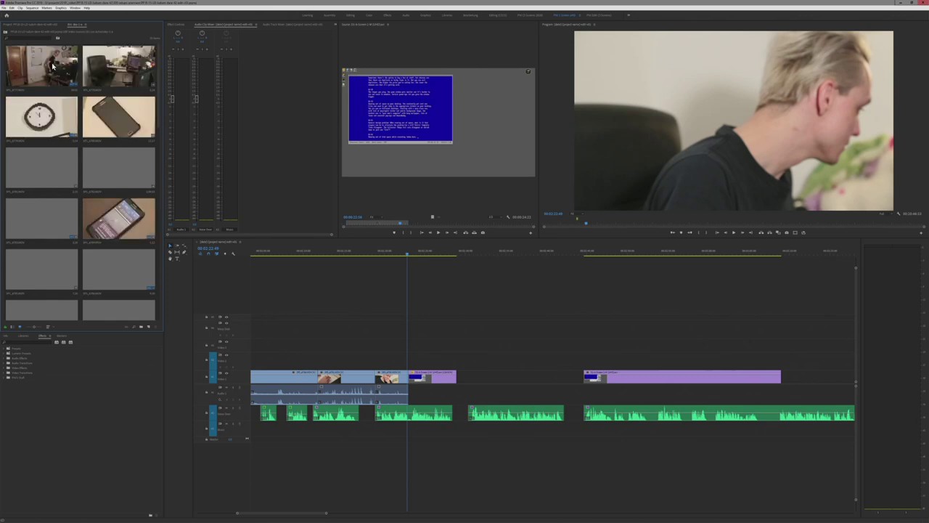
- Mark the typing-at-the-desk part of the desk footage, place it directly after the first timelapse and align the next voice-over clip with its start
double_click(118, 67)
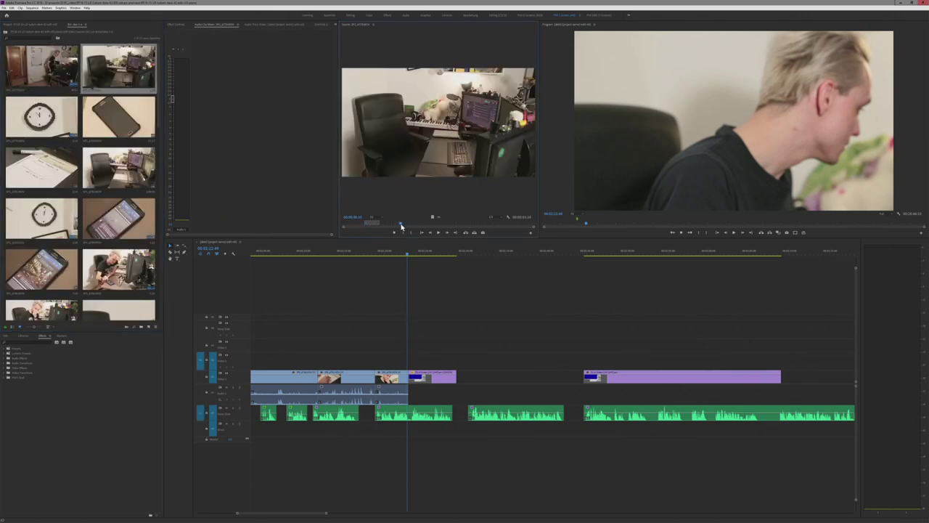
left_click_drag(401, 226, 423, 231)
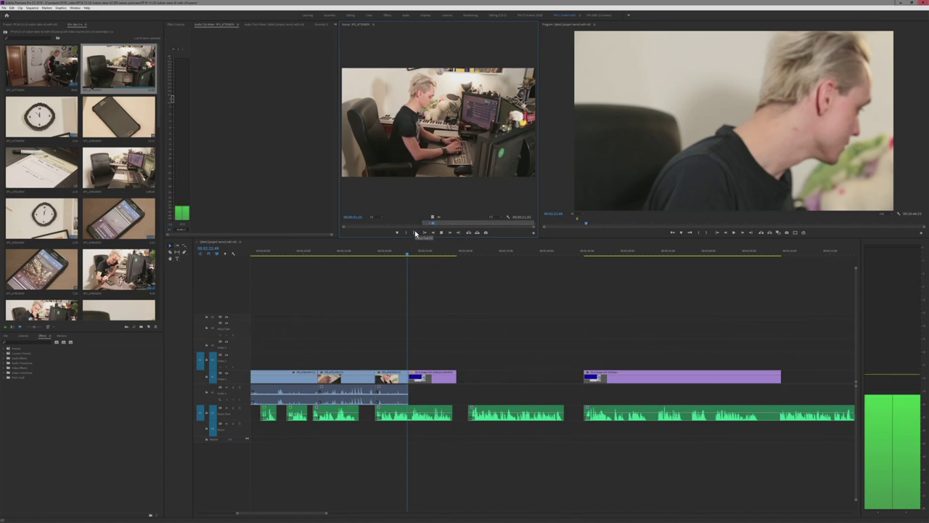
key("space")
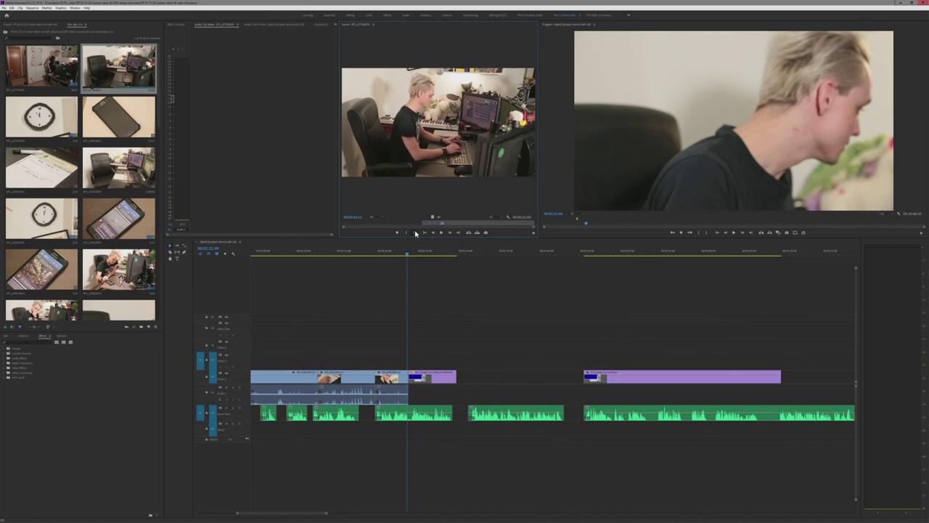
left_click_drag(416, 233, 460, 383)
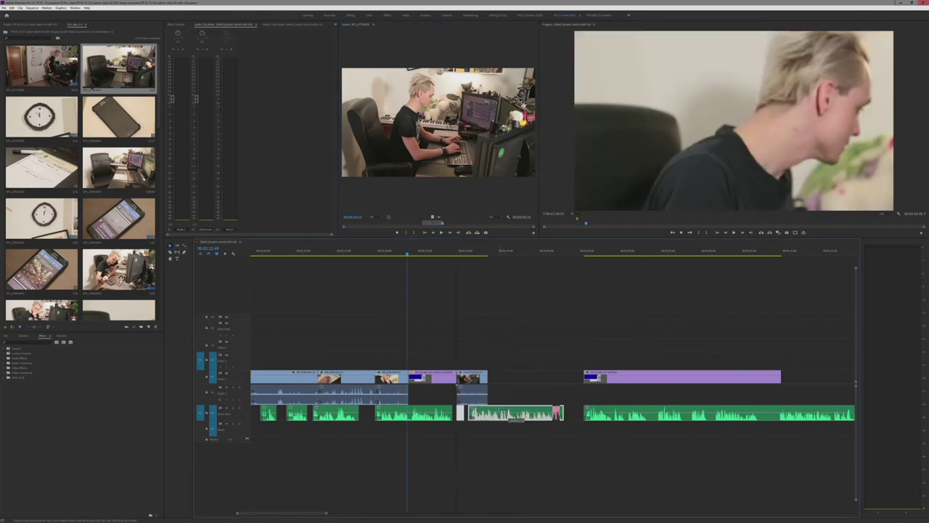
- Play back the new arrangement and swap the two shots so the desk shot comes directly before the timelapse
left_click(419, 271)
key("space")
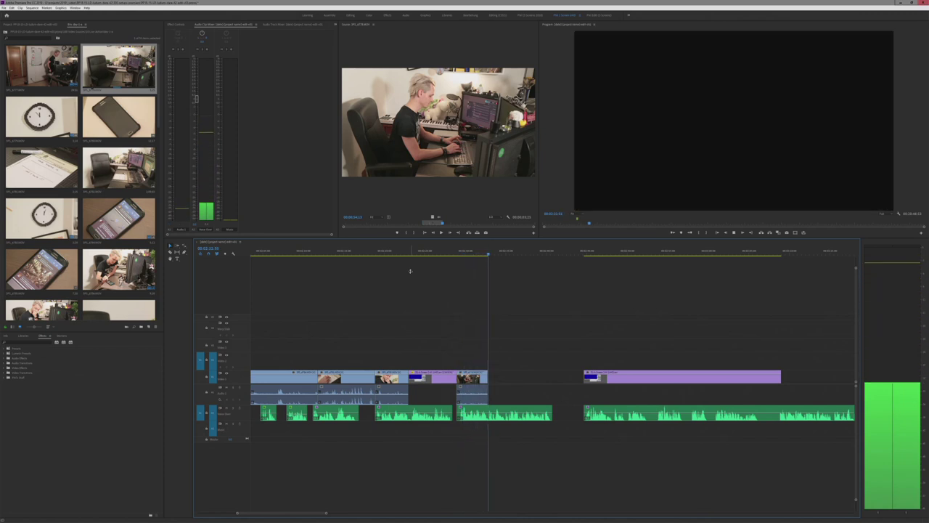
left_click_drag(421, 377, 528, 377)
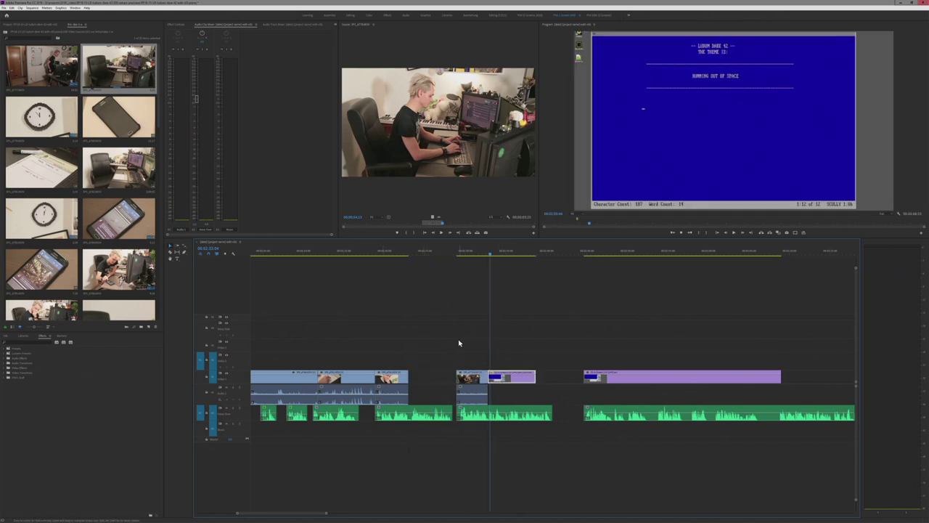
left_click_drag(459, 342, 493, 404)
left_click_drag(471, 379, 423, 379)
- Play back the reordered shots and shift the timelapse so it starts together with the following voice-over clip
left_click(397, 252)
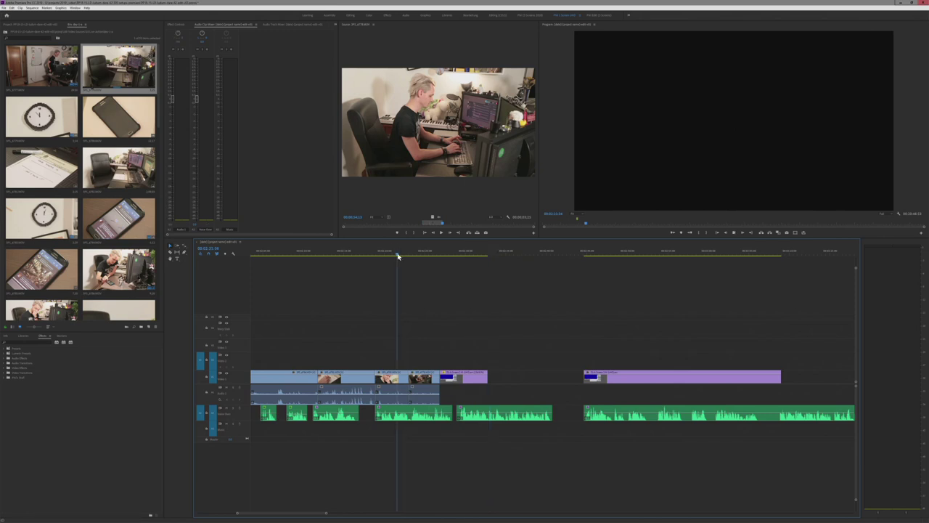
key("space")
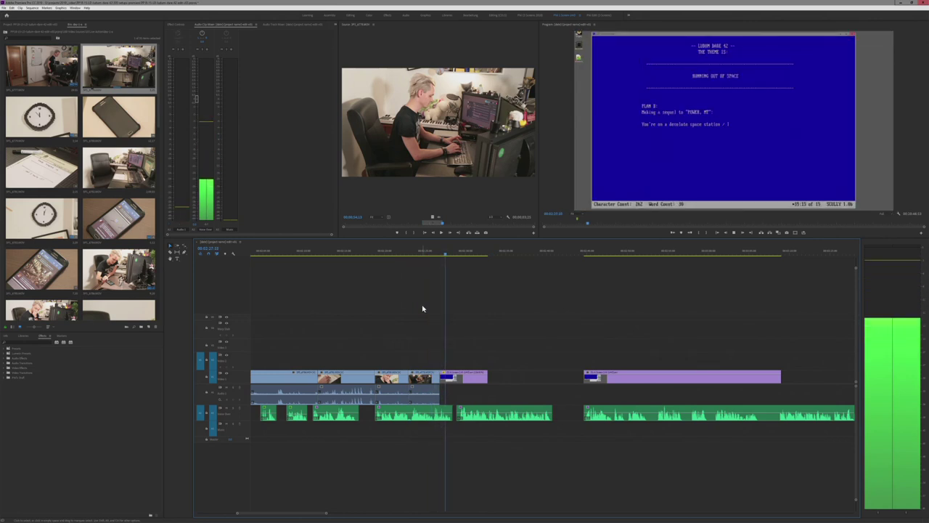
key("space")
left_click(469, 379)
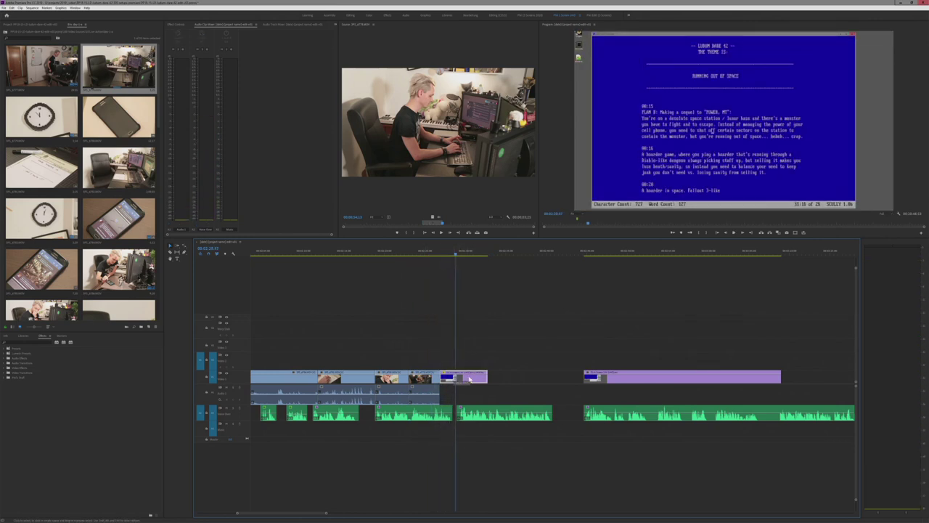
left_click_drag(468, 378, 485, 378)
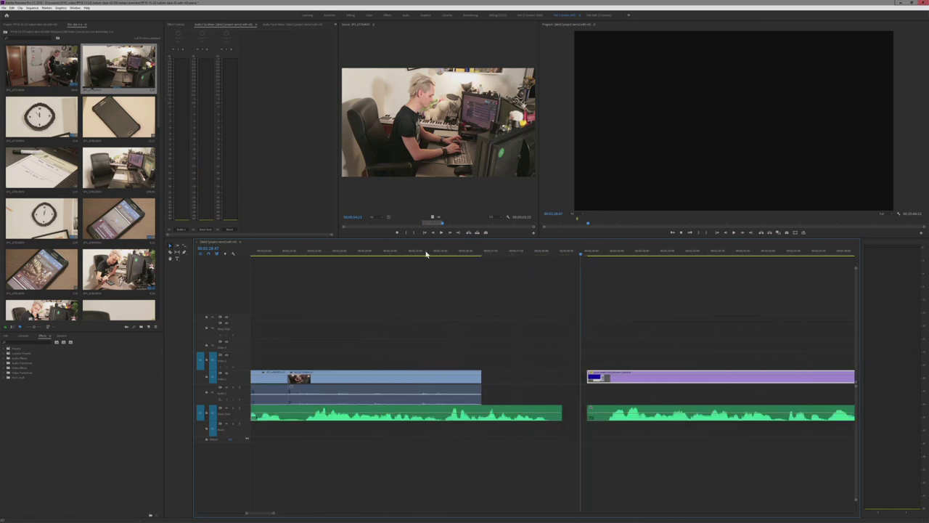
- Split the voice-over clip under the desk shot after its middle phrase and delete the remaining end part
left_click(402, 254)
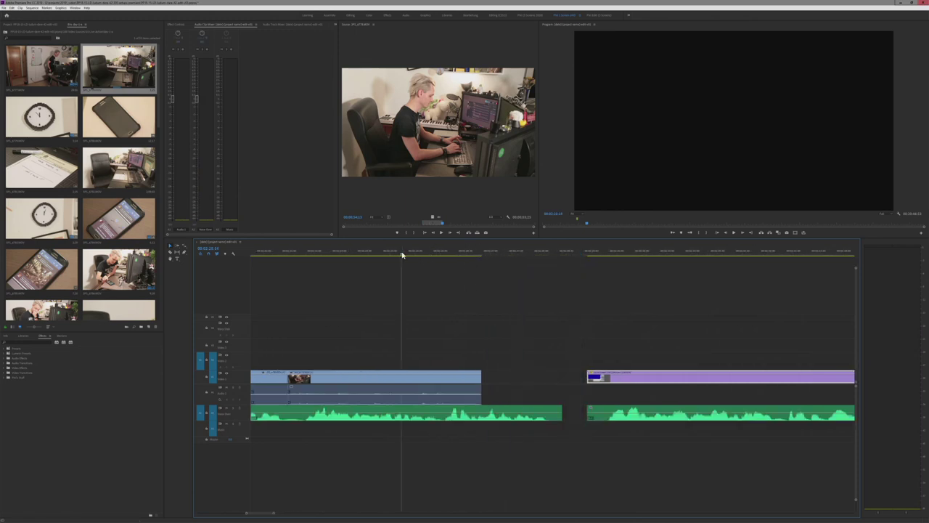
left_click_drag(402, 254, 443, 255)
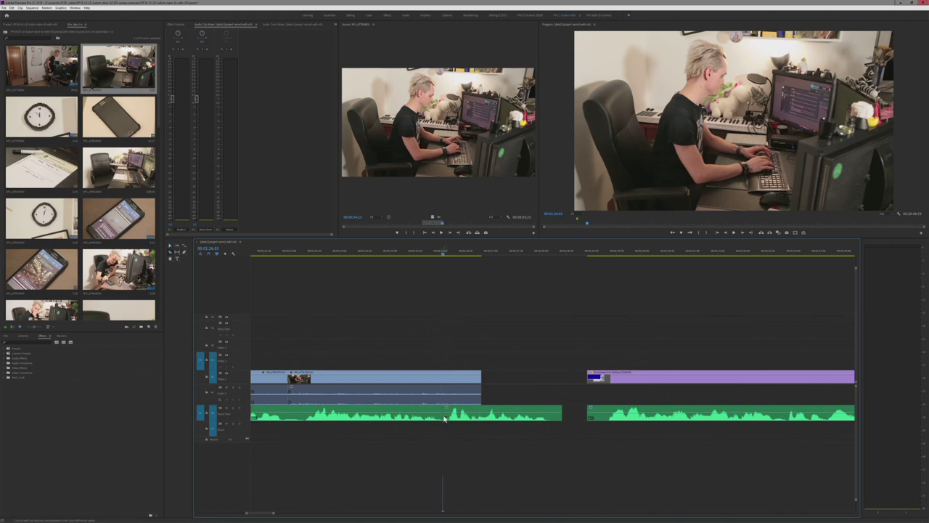
left_click(482, 418)
key("Delete")
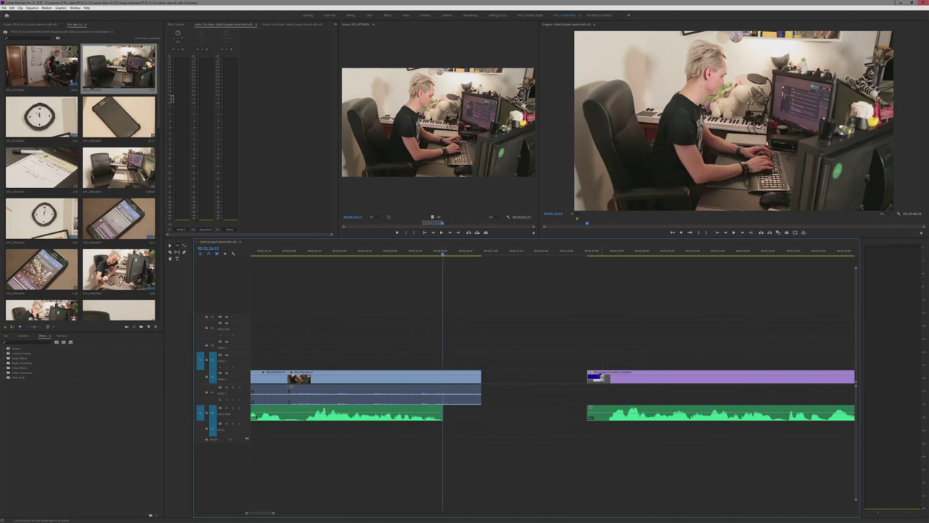
- Move the timelapse, its voice-over and all following clips together up against the end of the desk shot
left_click_drag(620, 376, 514, 375)
scroll(579, 337, "down", 4)
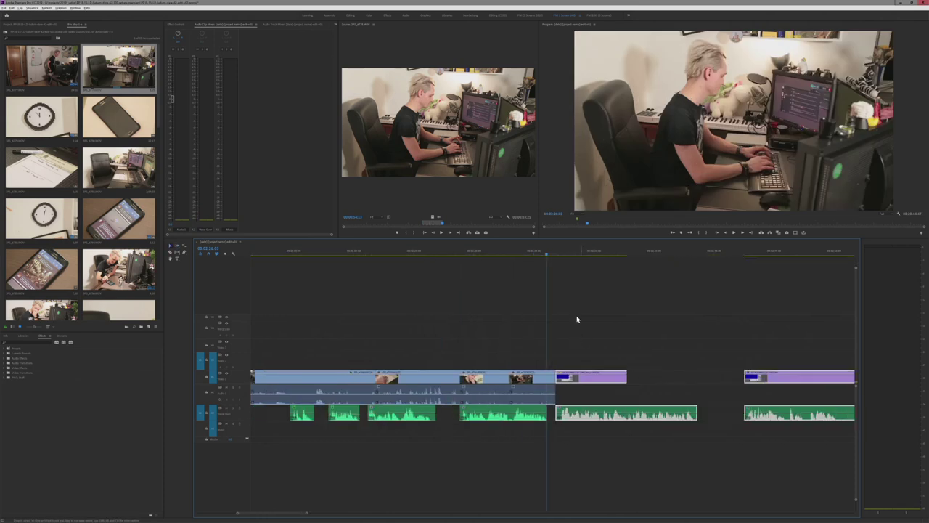
left_click(577, 319)
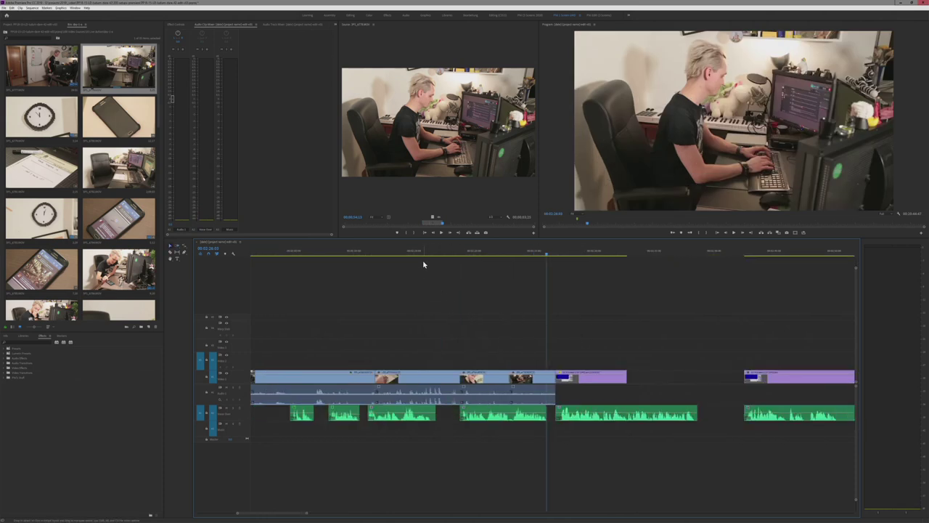
- Play back from before the desk shot and extend the first timelapse to the end of its voice-over clip
scroll(472, 319, "down", 3)
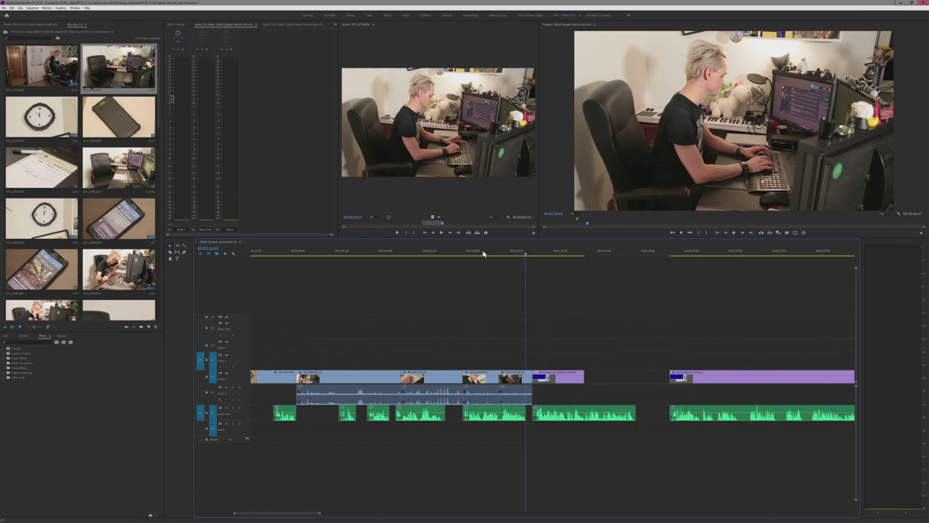
left_click(453, 254)
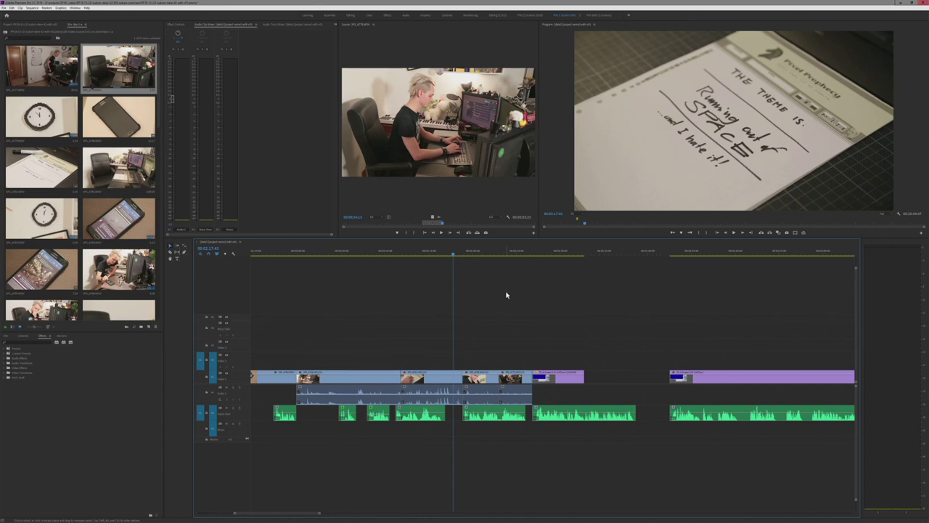
scroll(506, 321, "up", 2)
key("space")
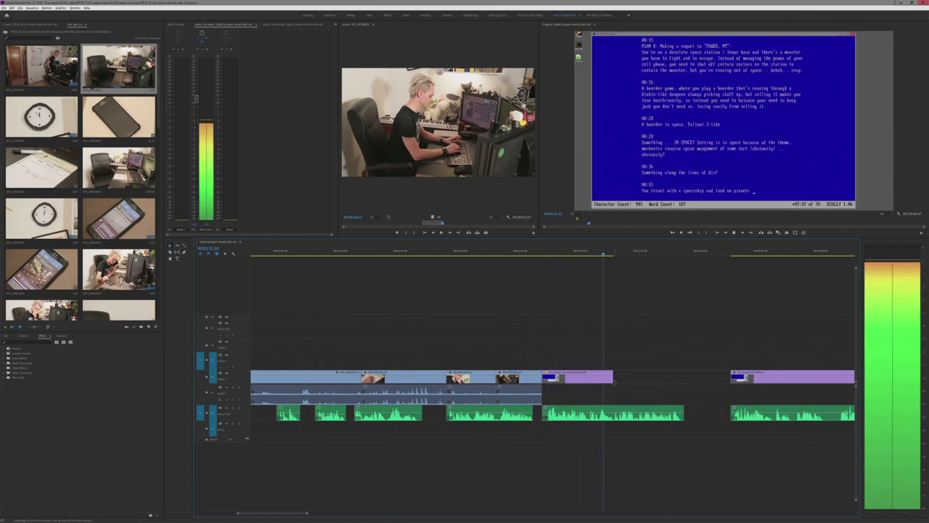
key("space")
left_click_drag(650, 378, 684, 378)
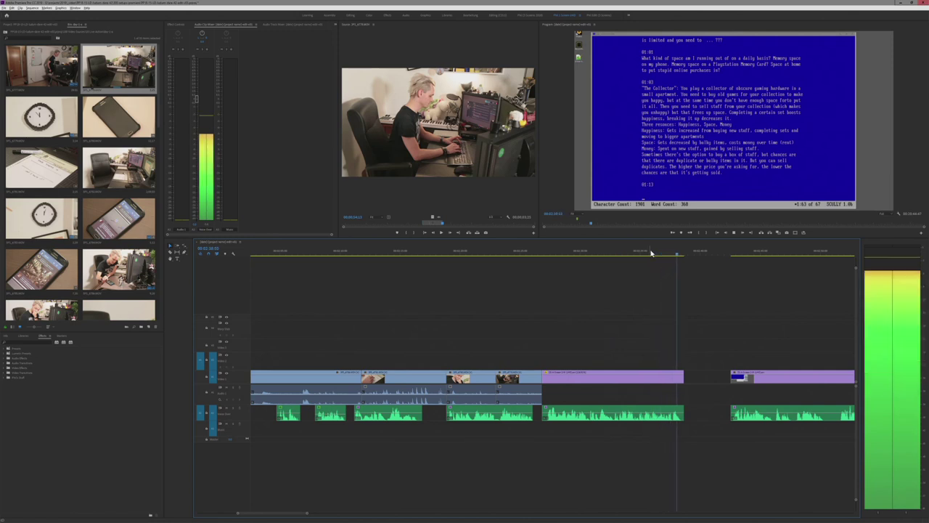
left_click(679, 256)
left_click(682, 255)
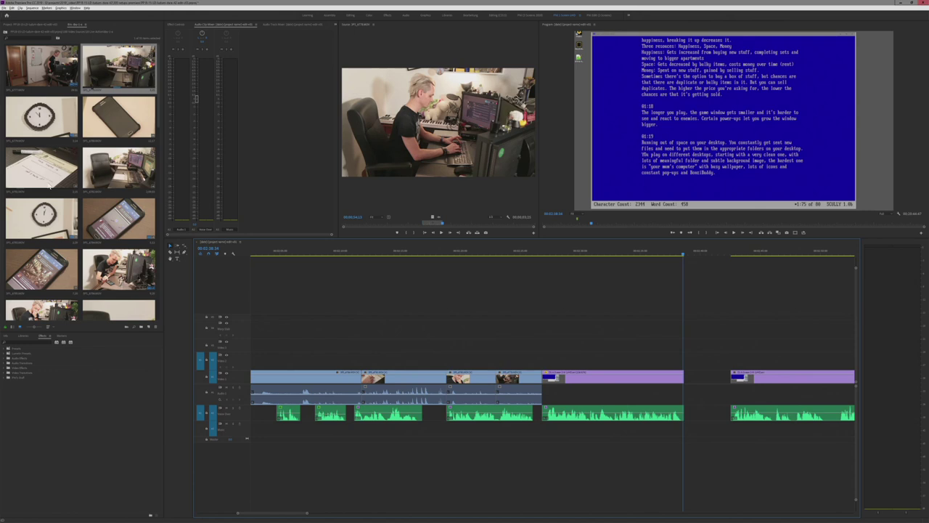
- Find the footage of the theme note being written and mark its closing part with the finished "Running out of SPACE" note
scroll(50, 186, "down", 2)
scroll(43, 199, "down", 1)
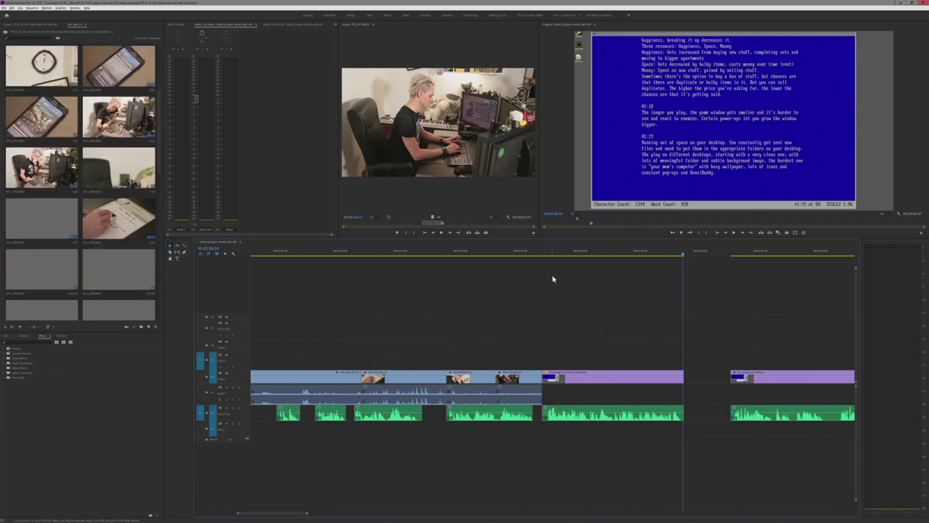
left_click(540, 250)
left_click_drag(540, 249, 684, 299)
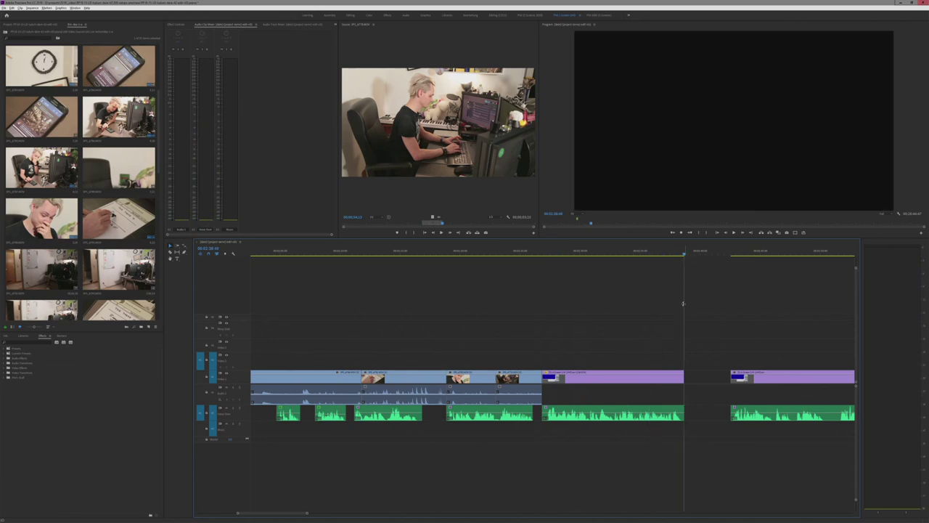
scroll(123, 219, "down", 2)
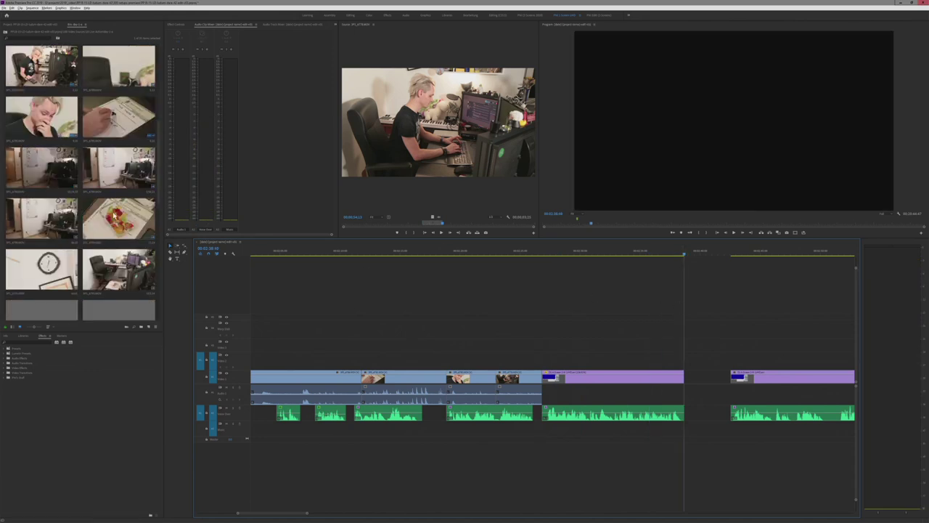
double_click(115, 125)
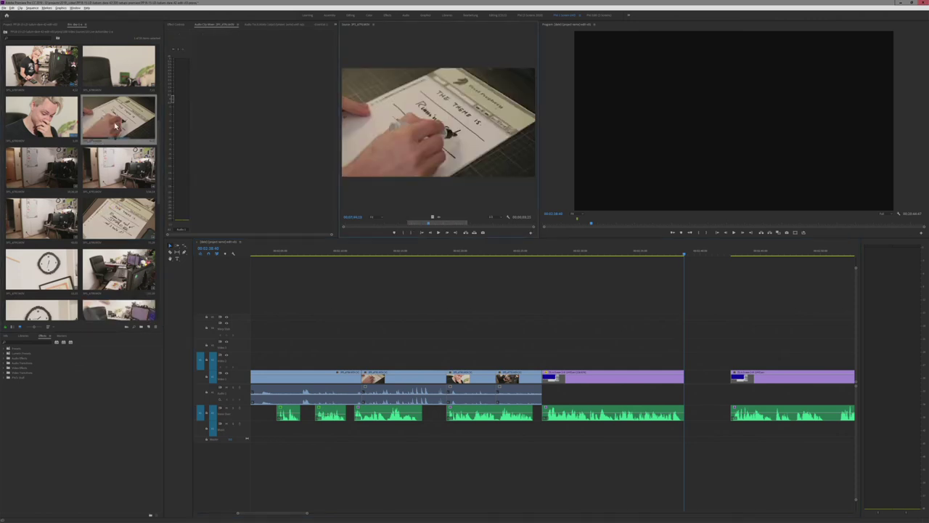
left_click_drag(390, 227, 513, 241)
left_click(404, 234)
key("space")
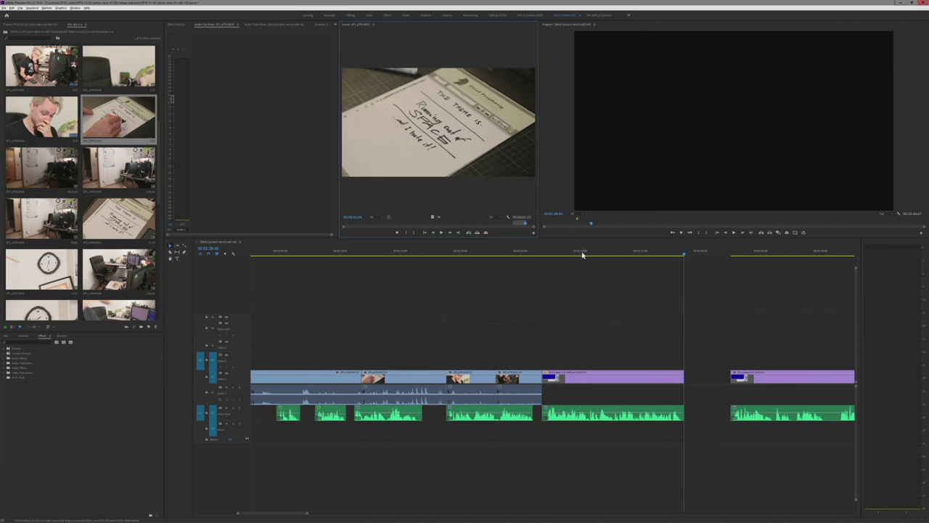
- Play the second half of the timelapse and place the marked note shot above it on Video 2 at the playhead
left_click(601, 253)
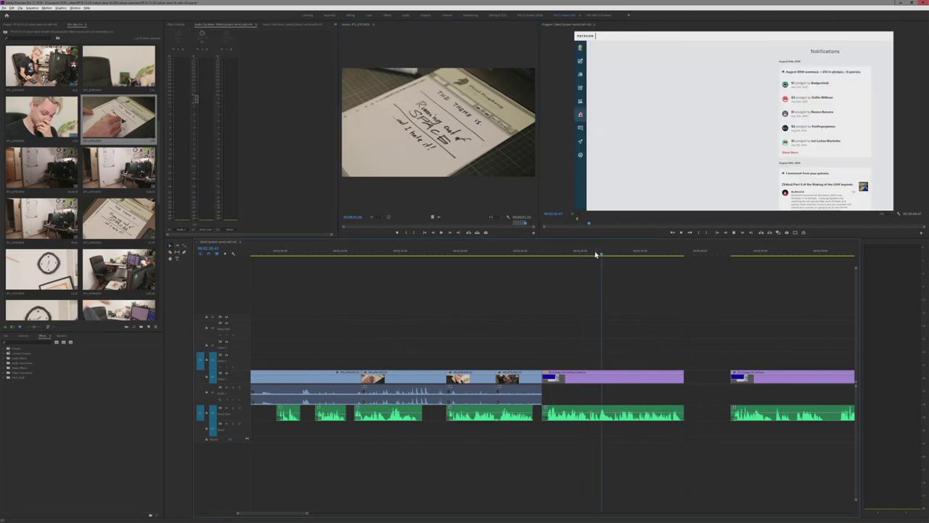
left_click(594, 252)
key("space")
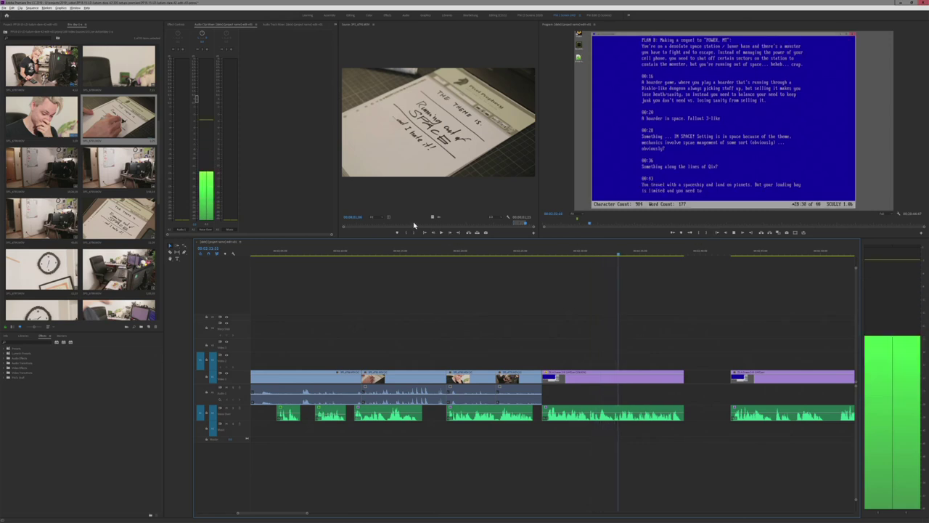
key("space")
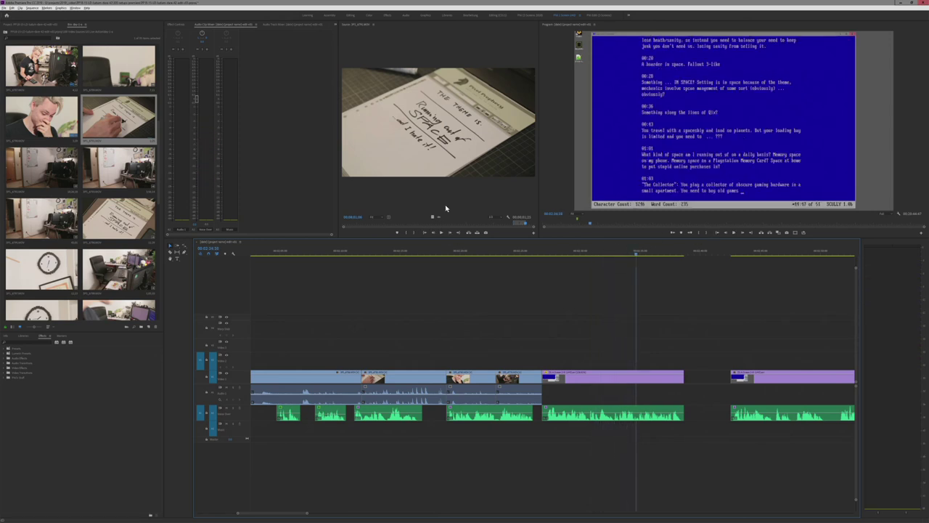
left_click_drag(626, 365, 639, 363)
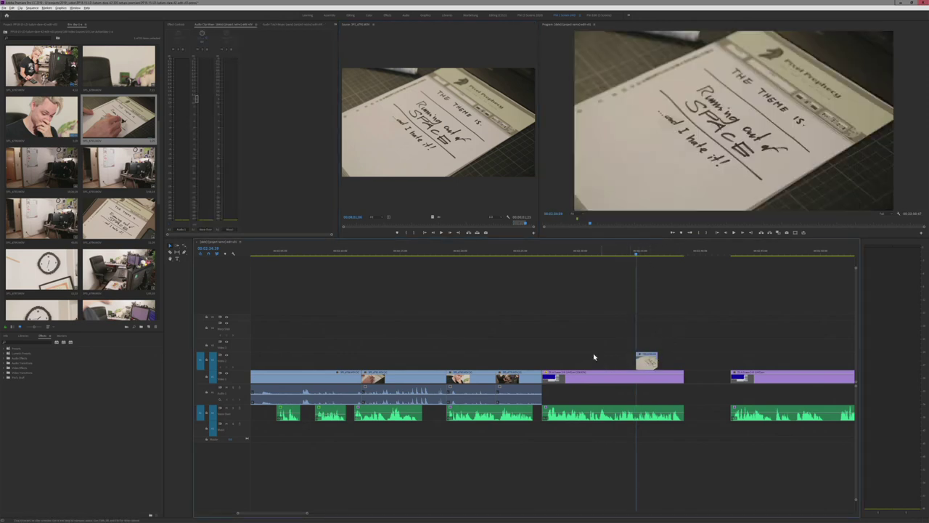
- Play back the timelapse around the overlaid note shot to check its timing against the voice-over
left_click(616, 254)
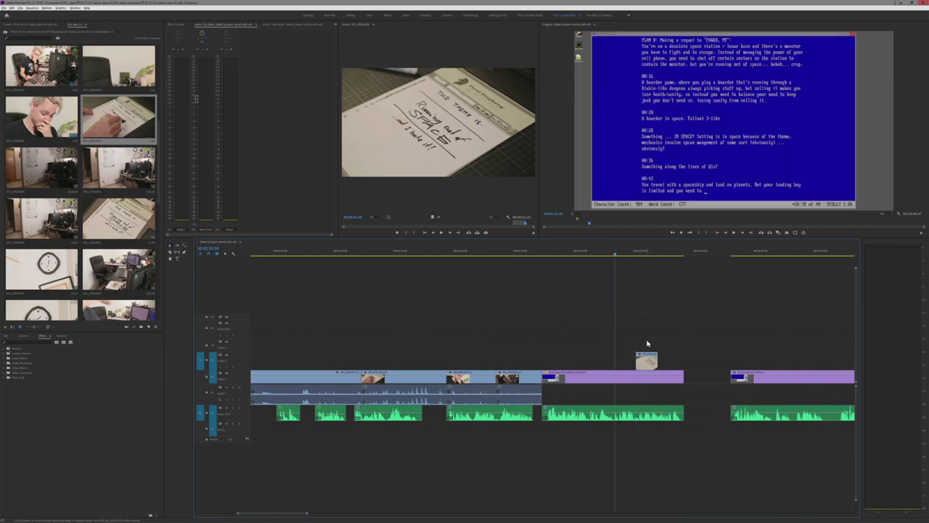
key("space")
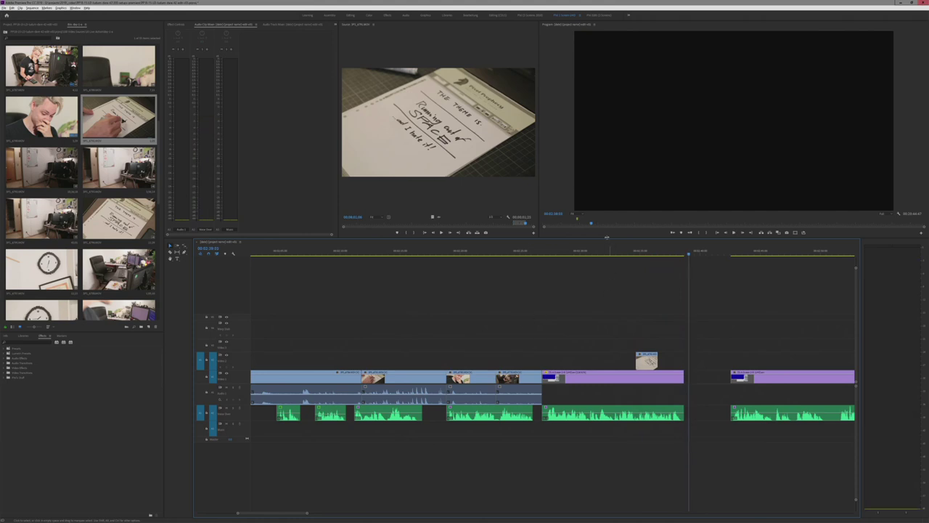
left_click(643, 250)
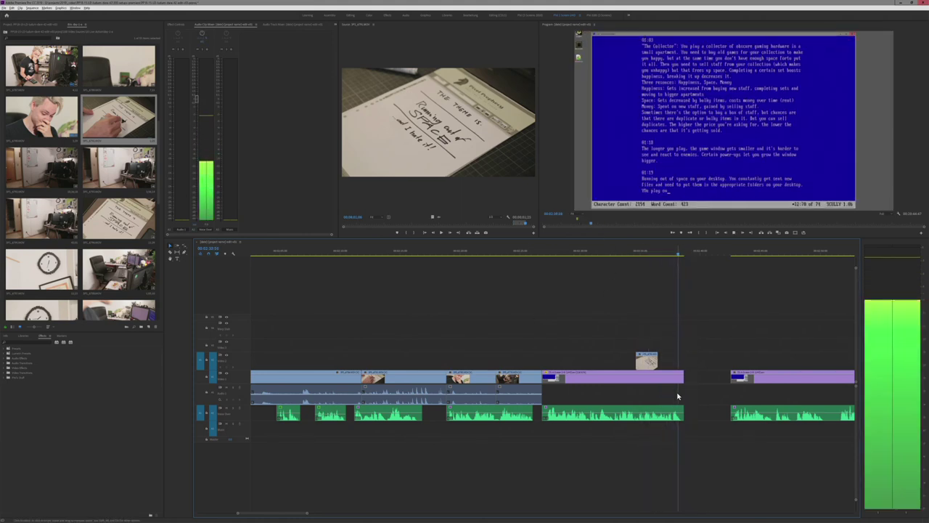
left_click(636, 254)
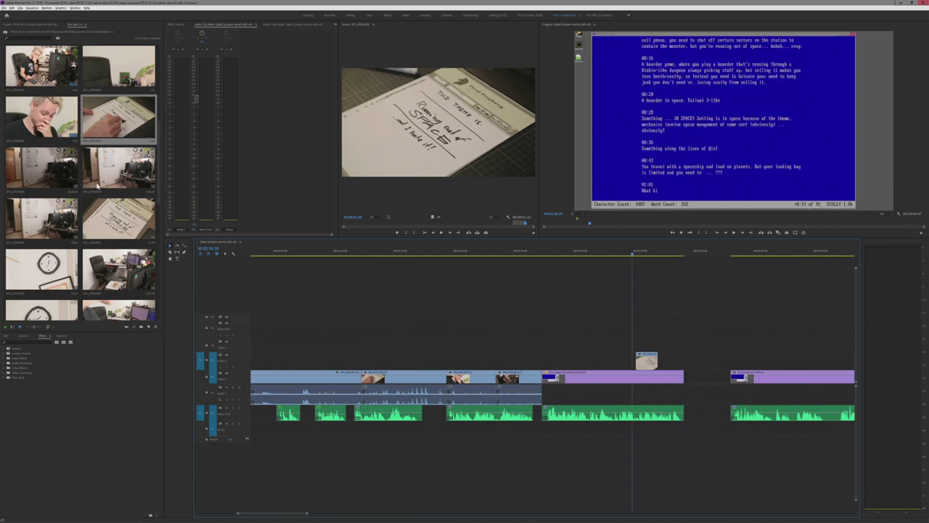
- Browse the camera footage and skim through the clip of a hand writing on the notepad
scroll(98, 186, "down", 3)
scroll(62, 222, "down", 1)
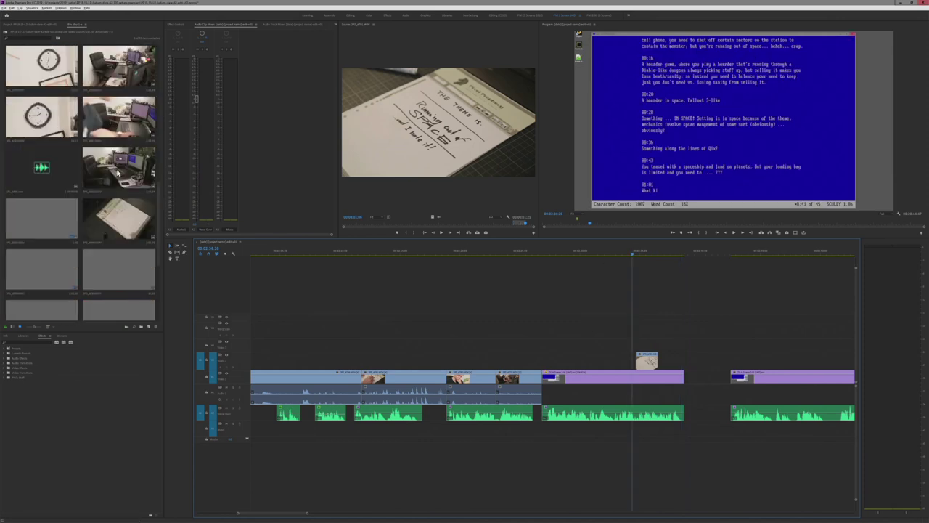
scroll(118, 229, "down", 2)
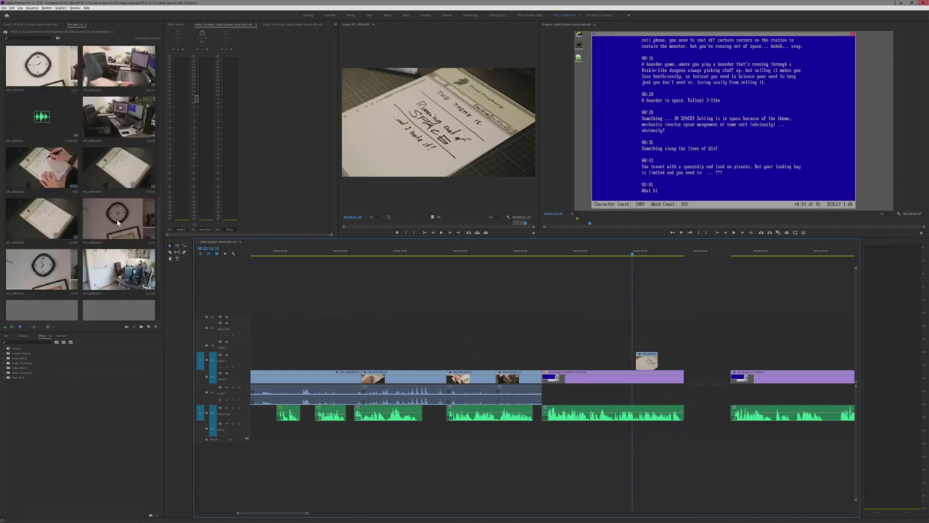
scroll(55, 278, "up", 1)
double_click(41, 167)
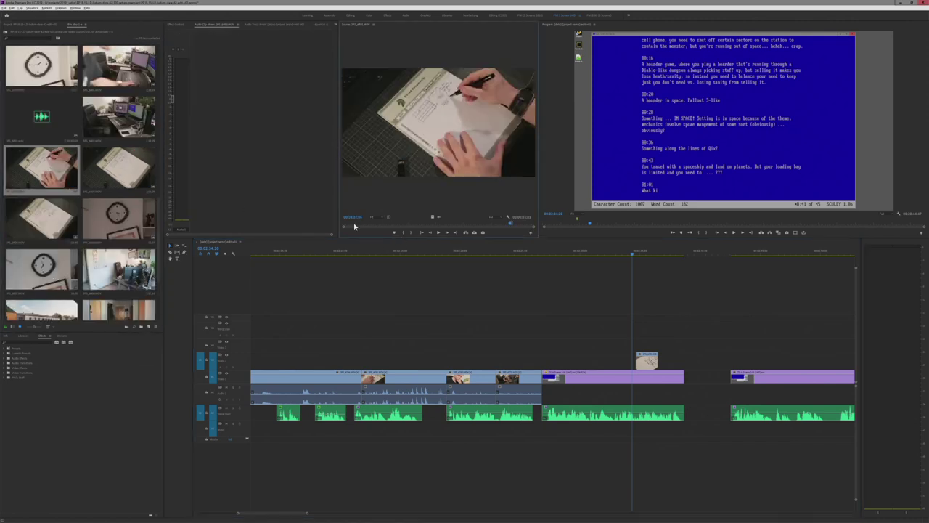
left_click_drag(388, 222, 458, 232)
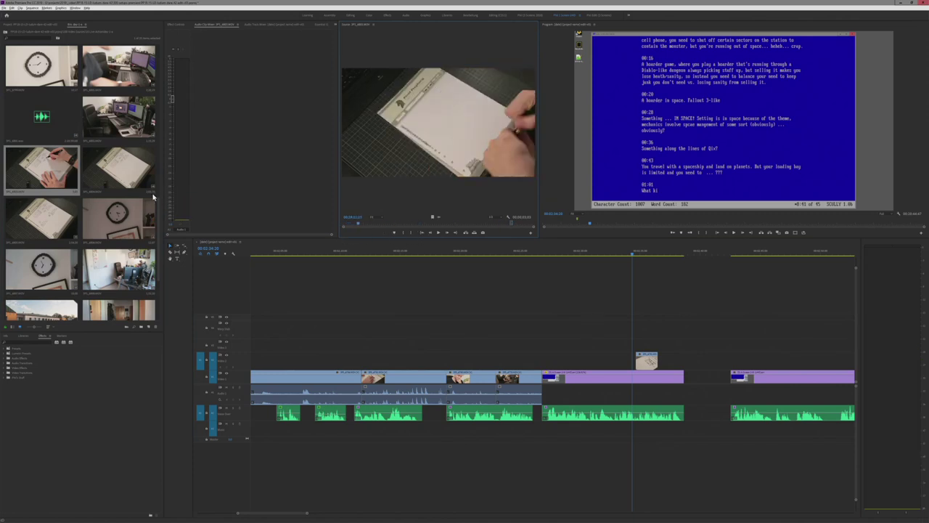
- Preview the audio recording in the footage bin and skim the clip of the man gesturing at his desk
scroll(96, 208, "up", 1)
left_click(41, 168)
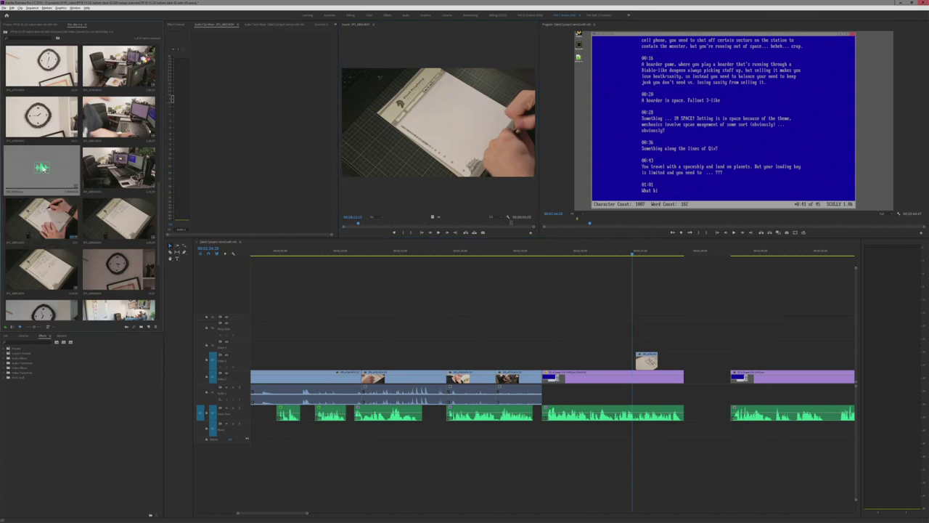
double_click(41, 168)
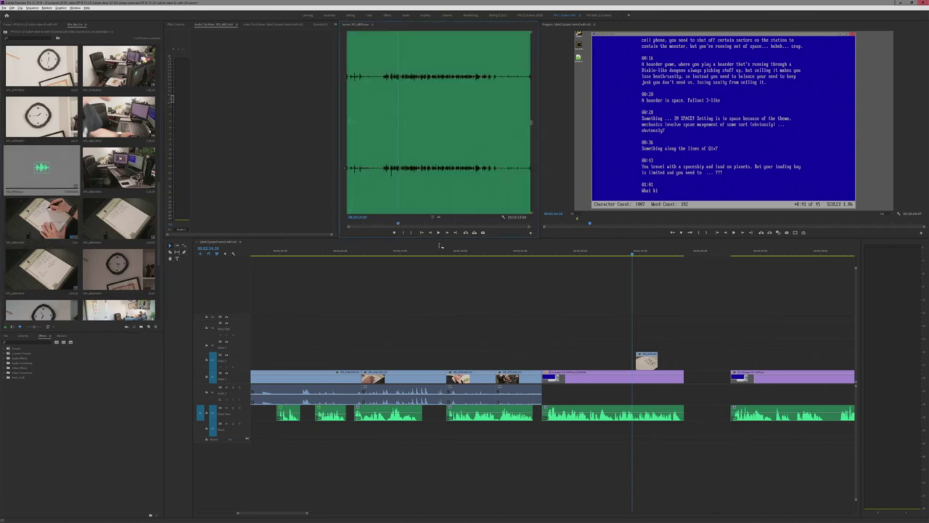
left_click(402, 223)
double_click(107, 125)
double_click(107, 127)
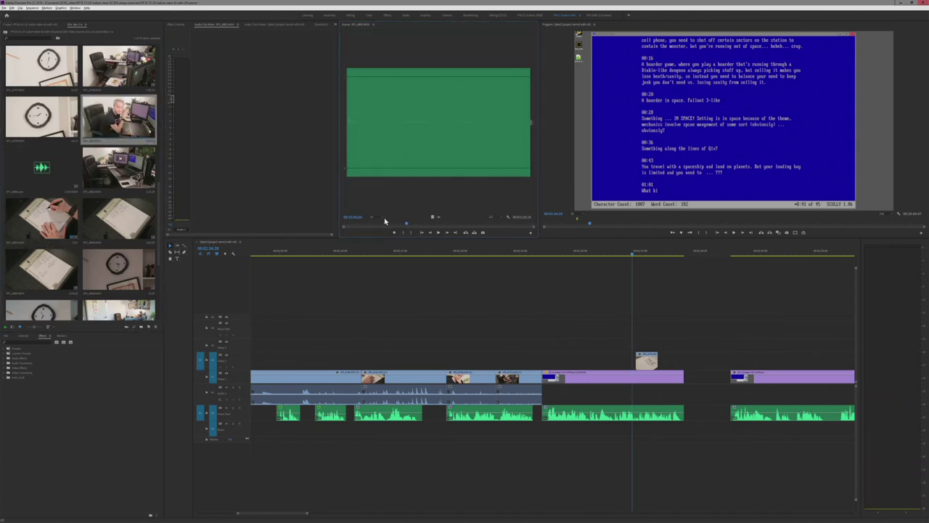
left_click_drag(365, 224, 412, 227)
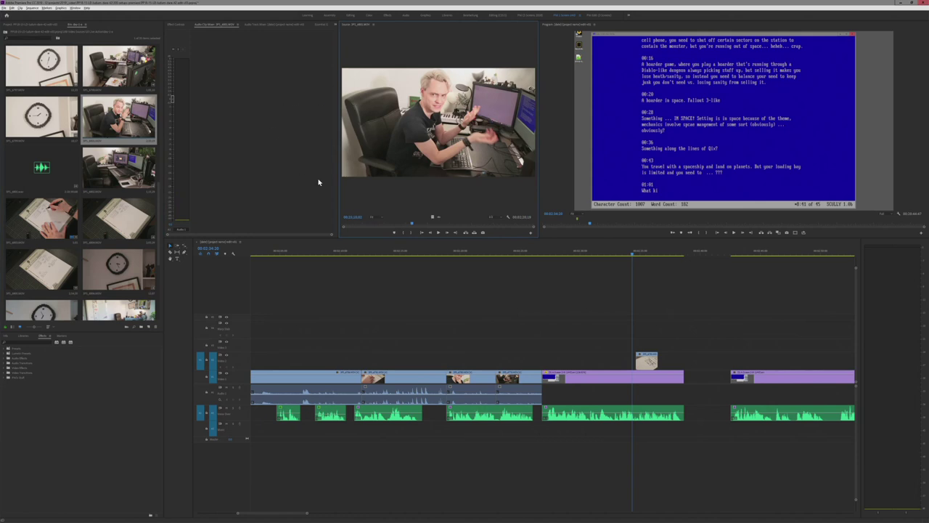
key("space")
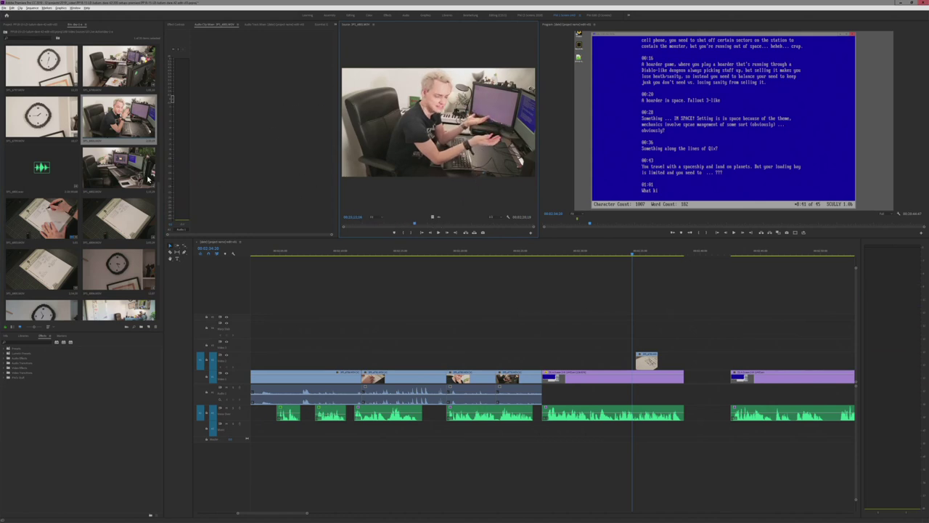
- Play back the first timelapse with its overlaid note shot and look through the footage for the gap that follows it
scroll(100, 249, "down", 4)
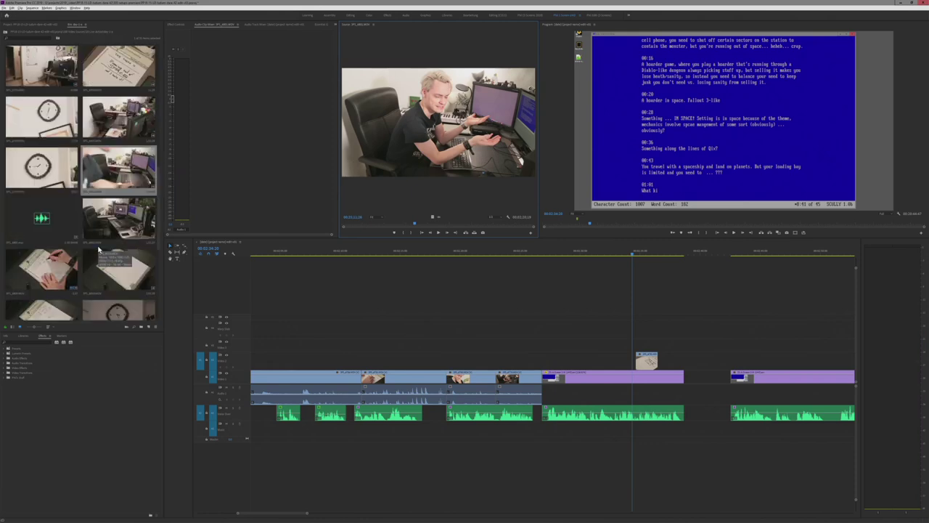
scroll(99, 249, "up", 4)
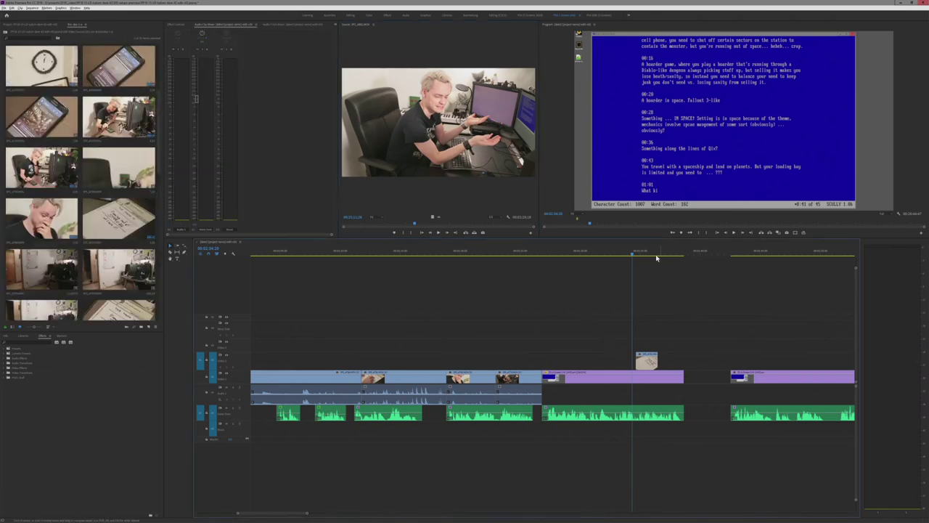
scroll(719, 363, "up", 4)
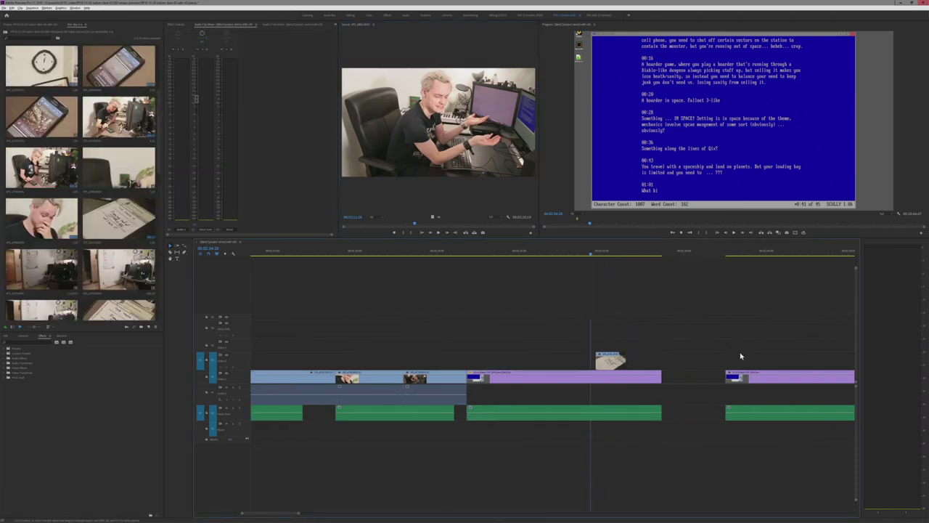
left_click(501, 256)
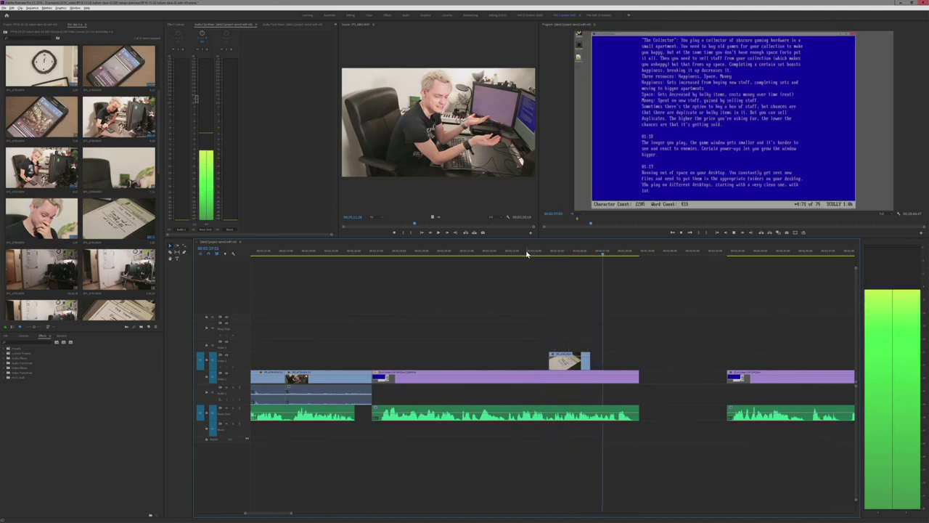
left_click(645, 253)
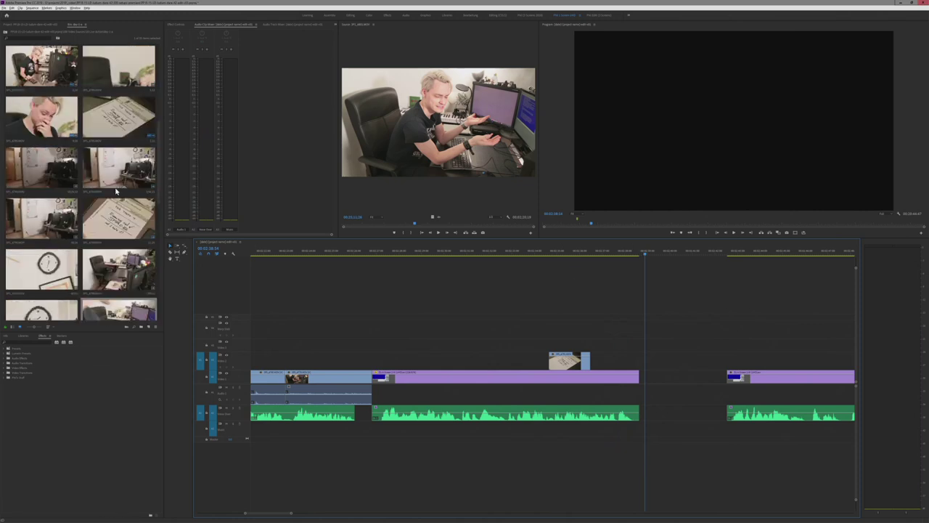
scroll(116, 191, "up", 3)
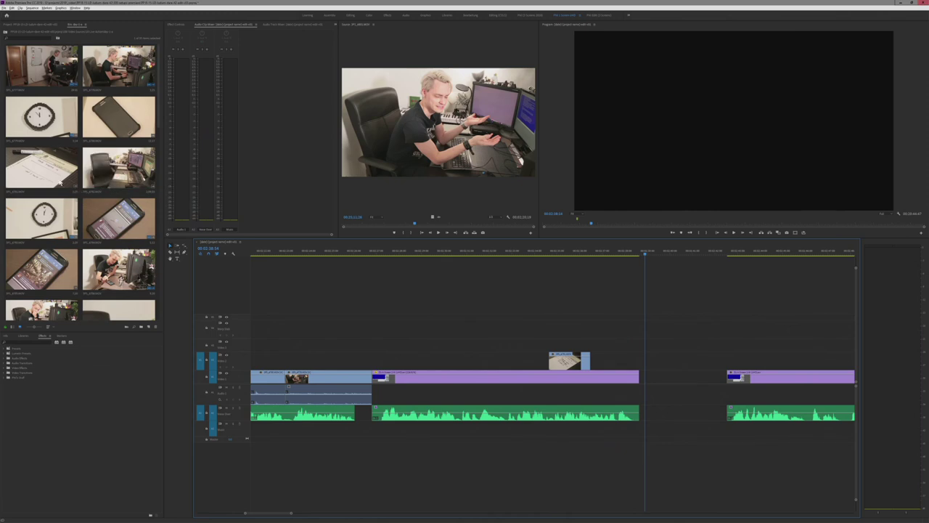
scroll(131, 216, "down", 2)
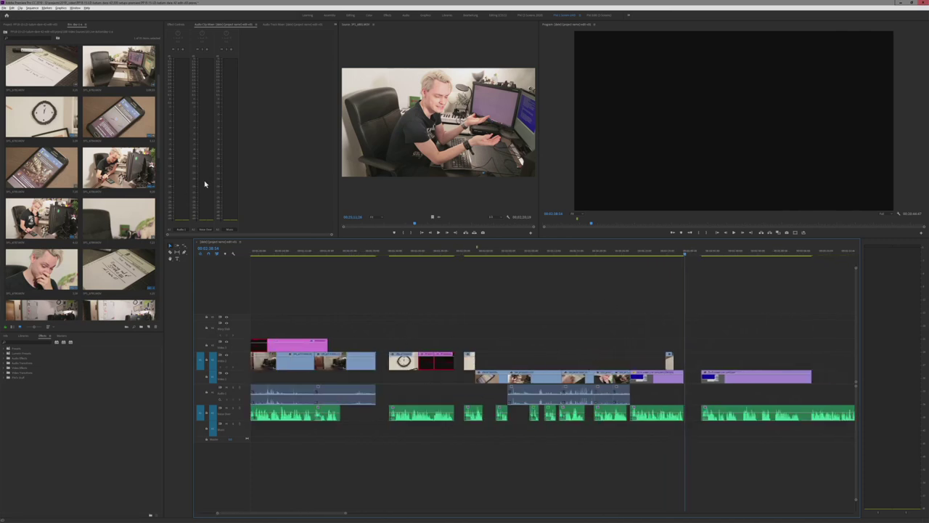
- Add the graphics stand-in template from Essential Graphics to Video 3, spanning the gap between the two timelapses
left_click(284, 25)
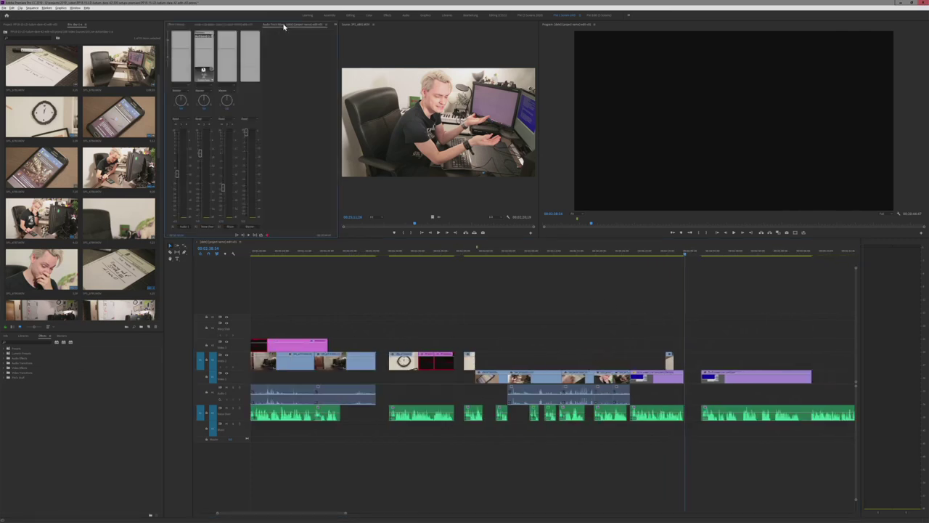
left_click(335, 26)
left_click(348, 46)
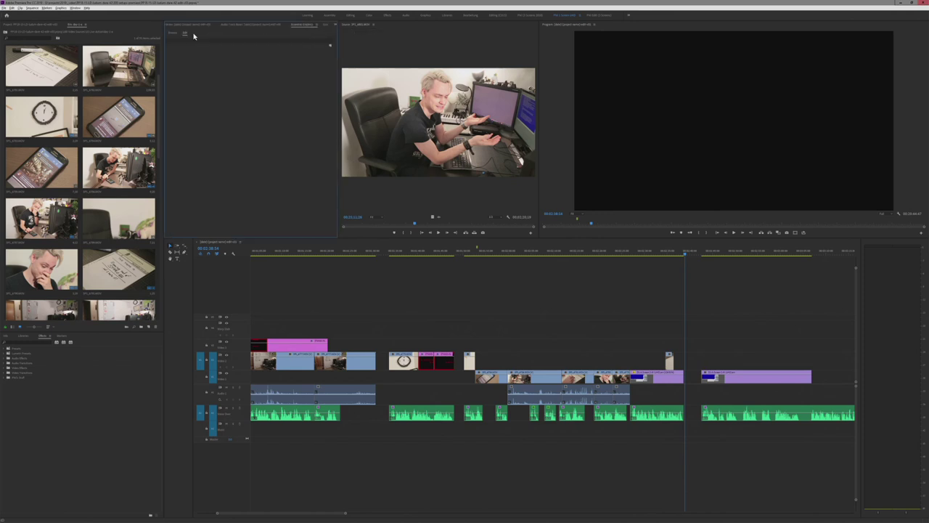
left_click(170, 34)
left_click_drag(184, 191, 686, 345)
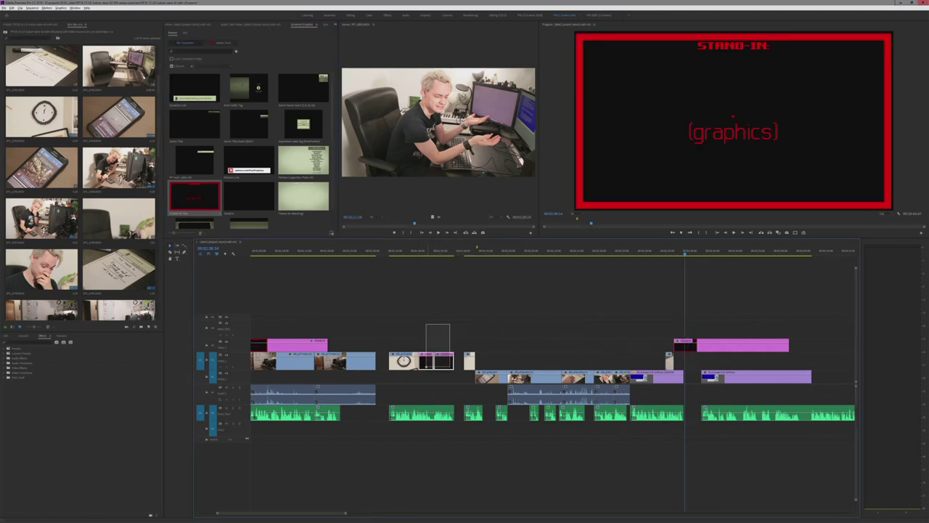
- Move the two stand-ins beside the clock shot and the newly added stand-in to the track above Video 3
left_click_drag(423, 362, 423, 332)
left_click(744, 347)
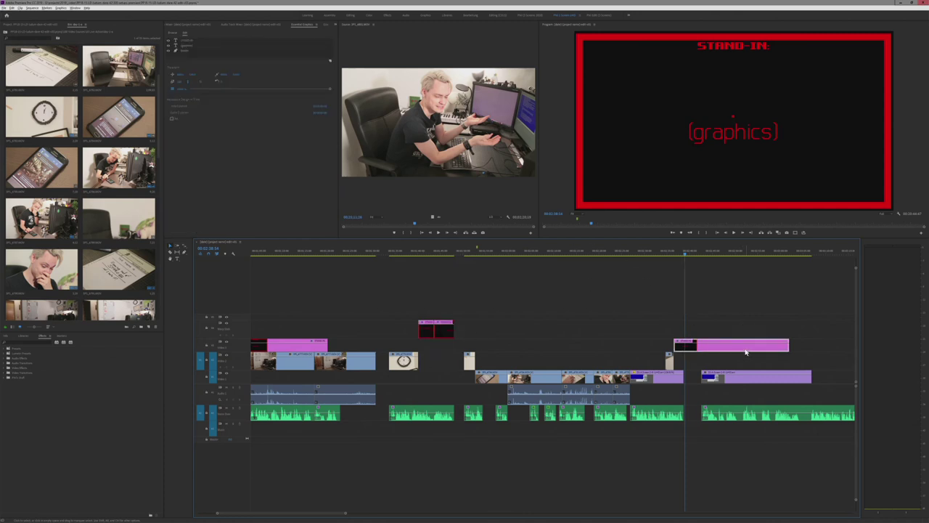
key("alt+Up")
- Move the two earlier stand-ins, before and over the doorway shots, to the track above Video 3
left_click_drag(310, 297, 148, 336)
scroll(335, 334, "up", 2)
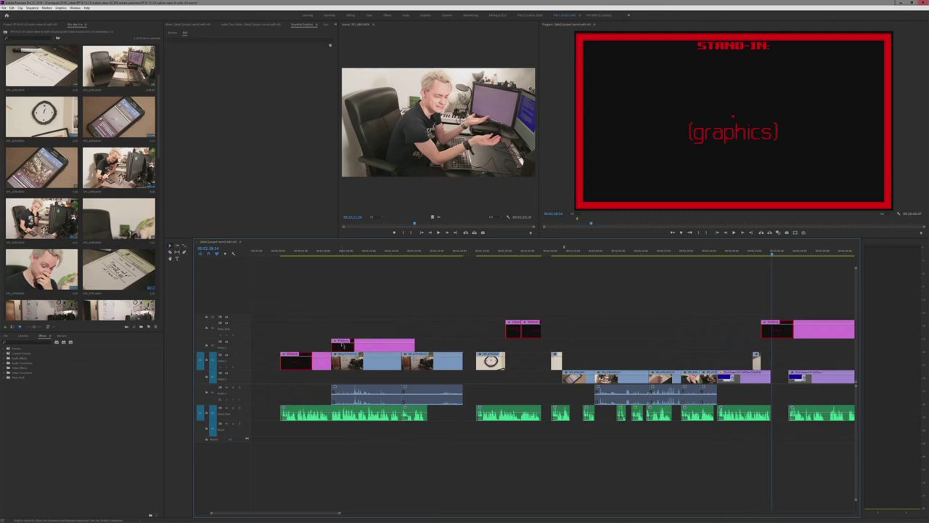
left_click_drag(337, 343, 337, 328)
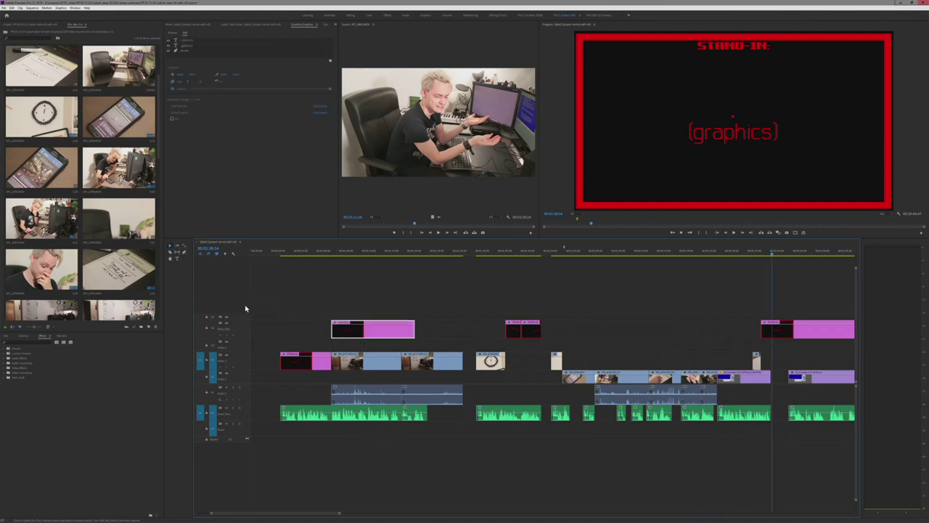
left_click(290, 366)
key("alt+Up")
key("alt+Up")
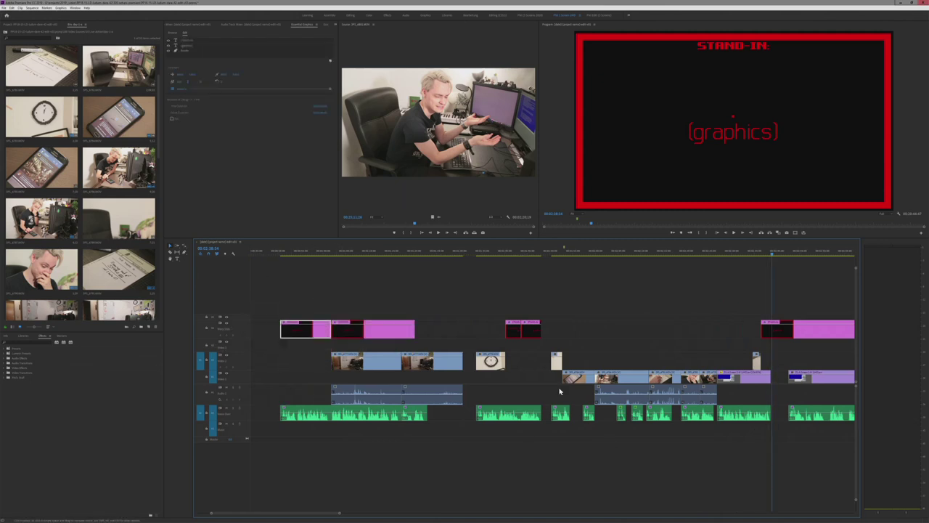
- Look over the rearranged stand-ins across the whole sequence and save the project
scroll(455, 395, "down", 2)
scroll(456, 394, "down", 5)
mouse_move(276, 290)
left_mouse_down()
mouse_move(361, 317)
mouse_move(485, 333)
left_mouse_up()
scroll(515, 347, "up", 3)
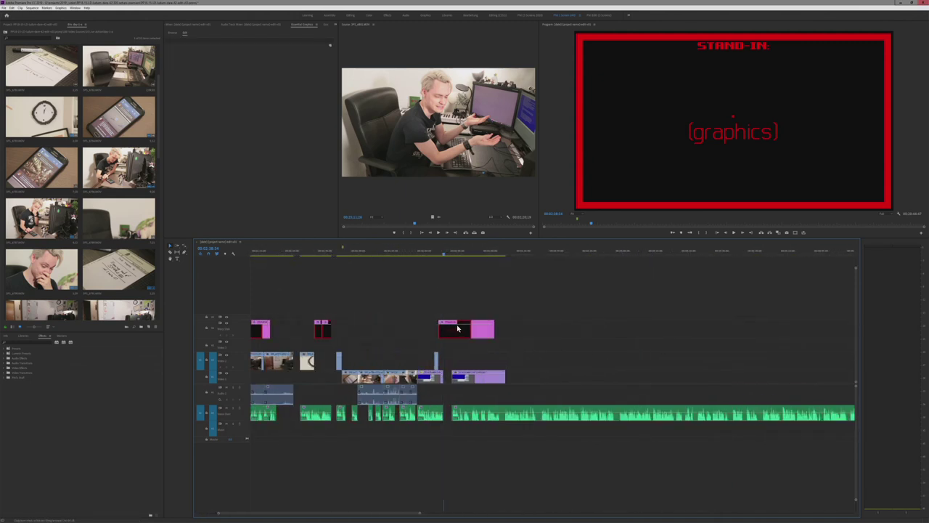
scroll(600, 328, "down", 3)
key("ctrl+s")
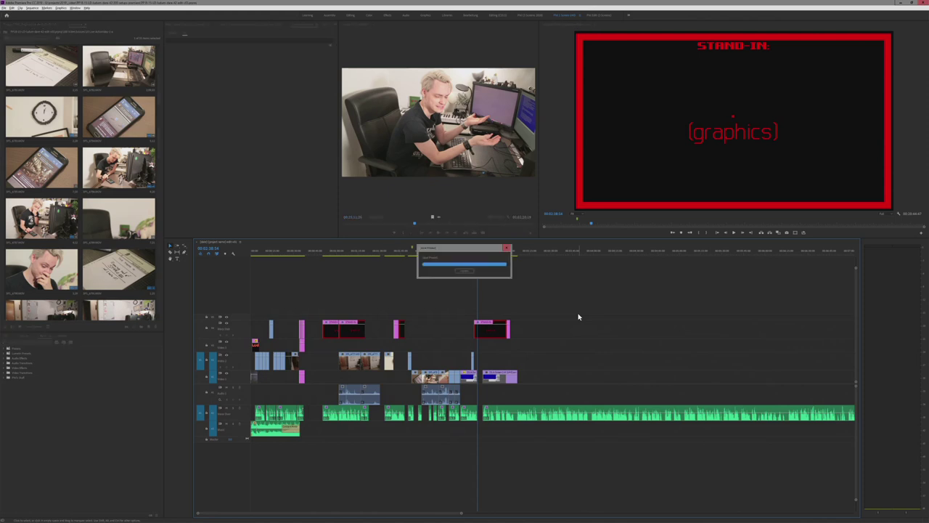
scroll(377, 342, "down", 2)
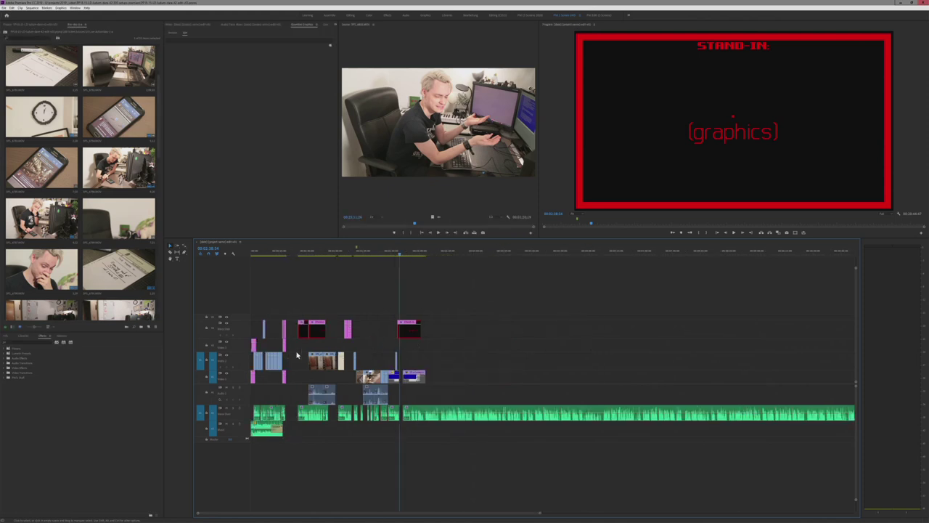
scroll(291, 320, "up", 1)
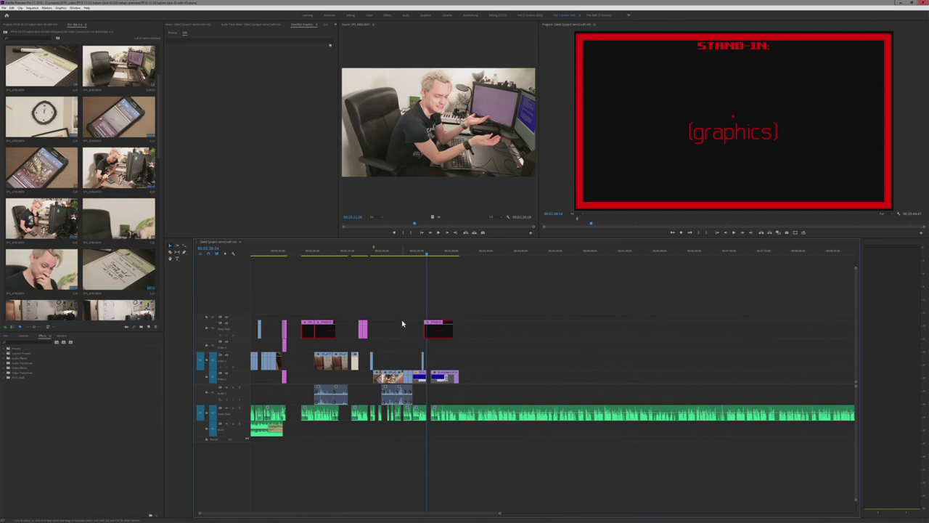
scroll(402, 324, "up", 2)
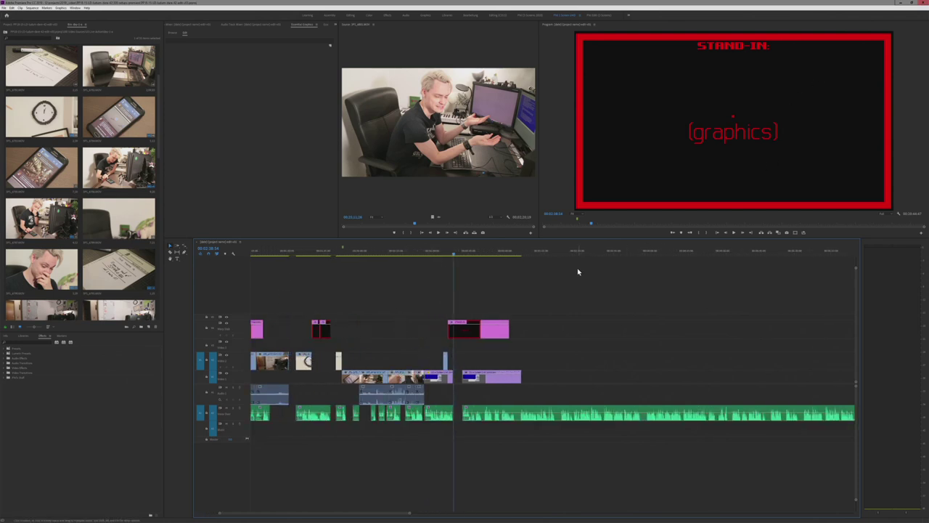
scroll(513, 305, "up", 1)
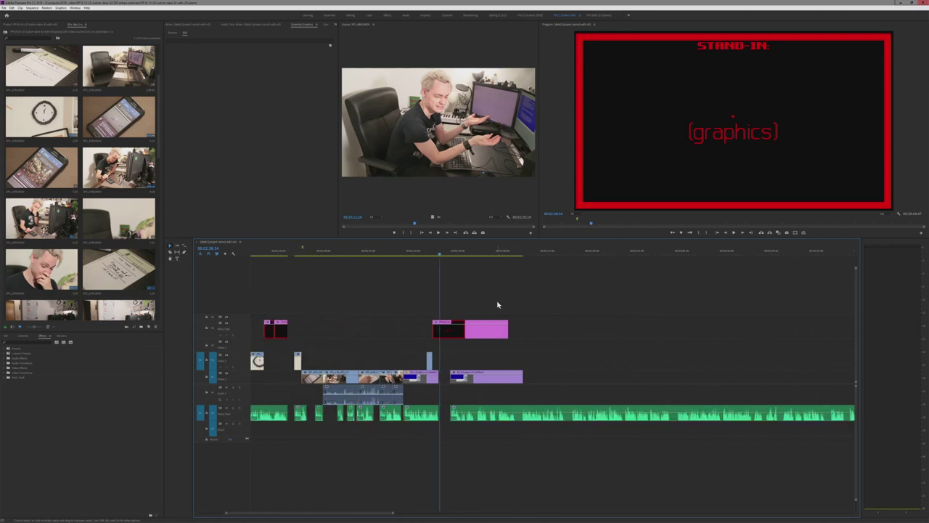
key("ctrl+s")
- Place the playhead in the gap just before the second timelapse and inspect the section around the new stand-in
scroll(503, 294, "up", 1)
scroll(488, 303, "up", 1)
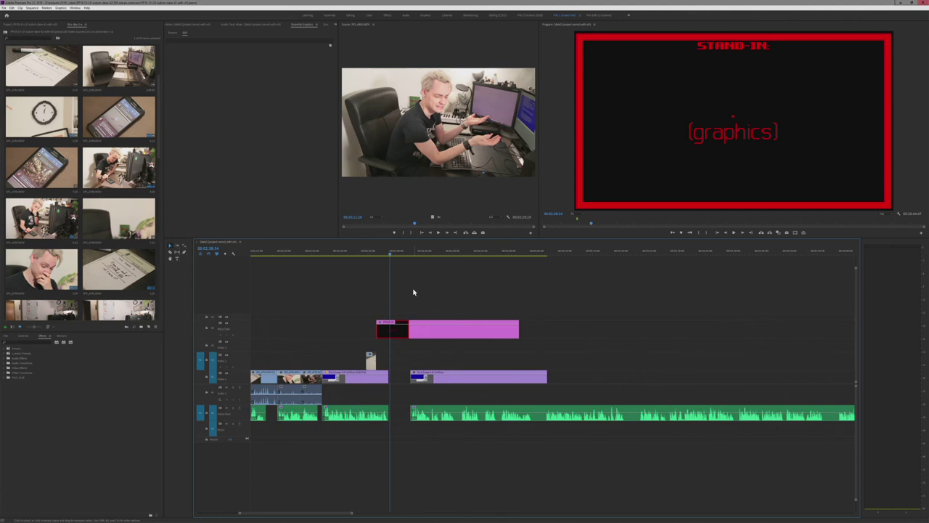
scroll(413, 292, "up", 1)
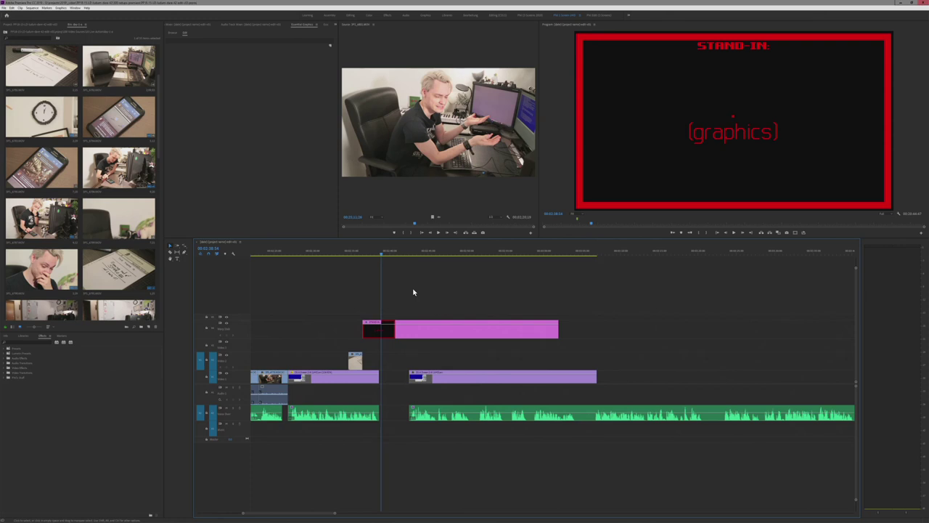
scroll(388, 288, "up", 2)
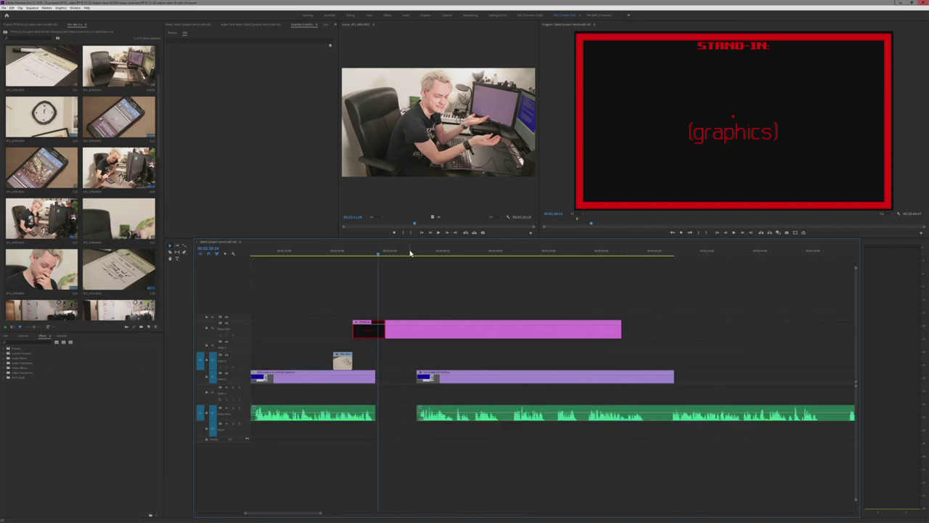
left_click(409, 254)
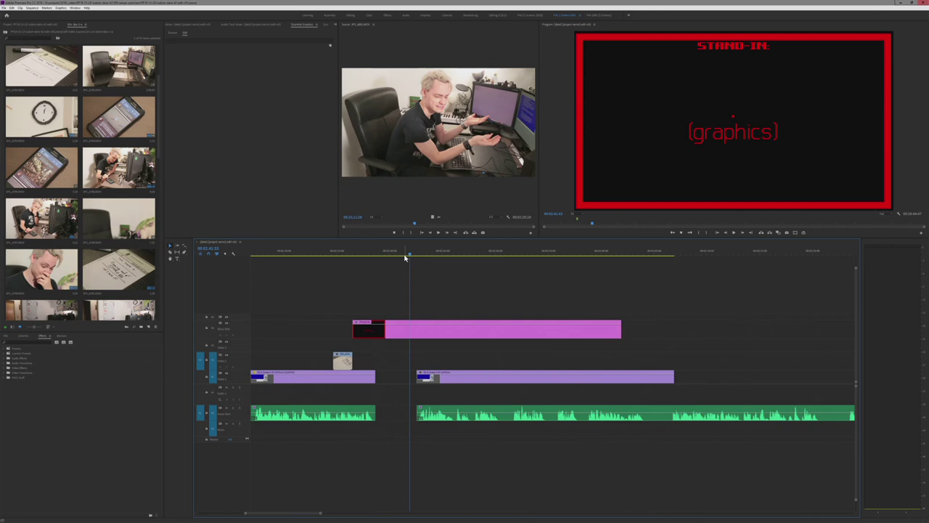
scroll(351, 300, "down", 2)
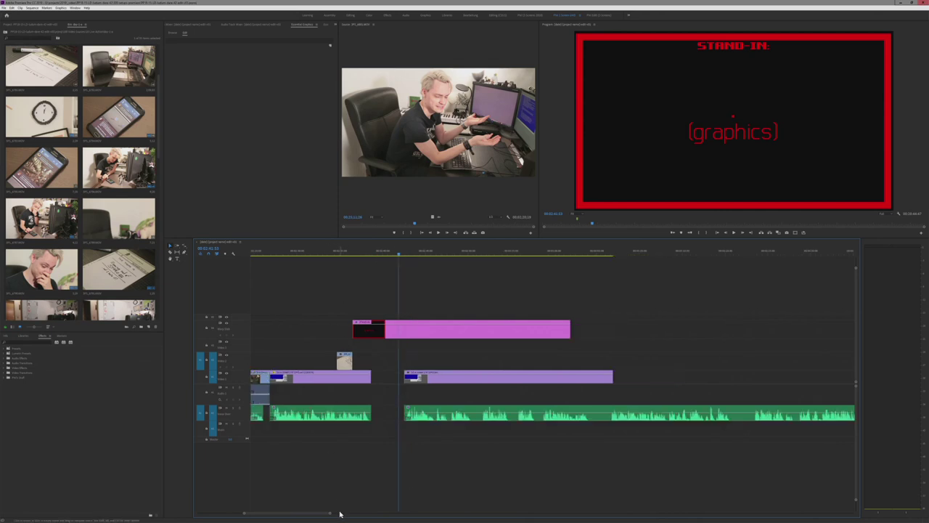
mouse_move(331, 514)
left_mouse_down()
mouse_move(340, 513)
mouse_move(321, 513)
left_mouse_up()
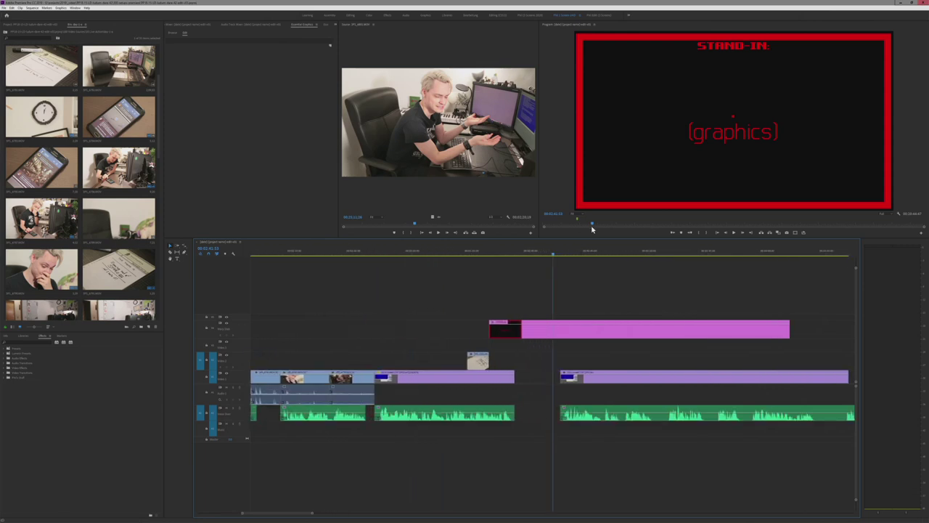
- Shorten the graphics stand-in to end with the first timelapse, and close the gap between the two timelapses
left_click(558, 255)
key("space")
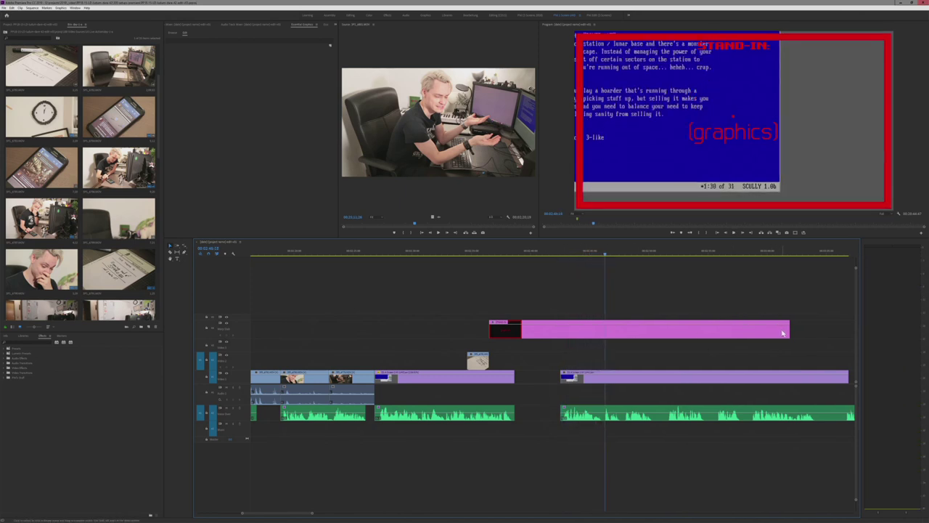
left_click_drag(788, 332, 512, 348)
left_click(549, 381)
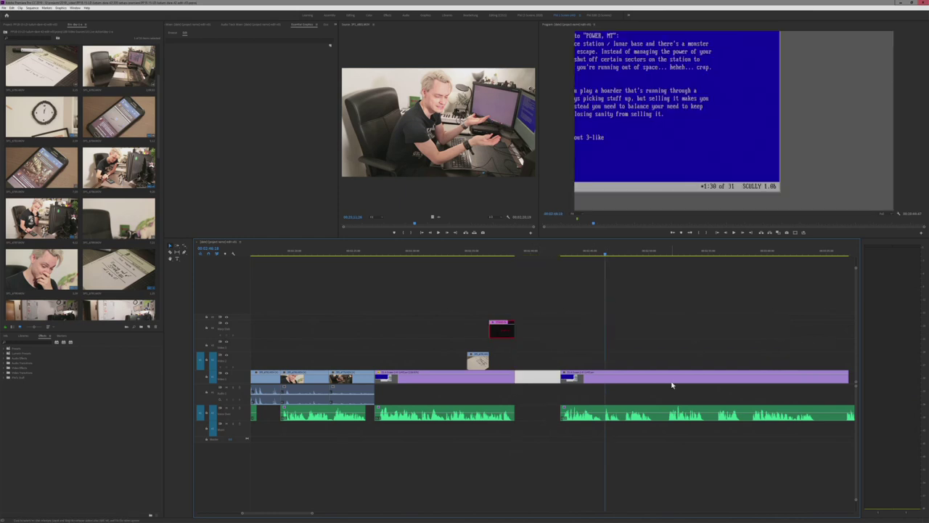
key("Delete")
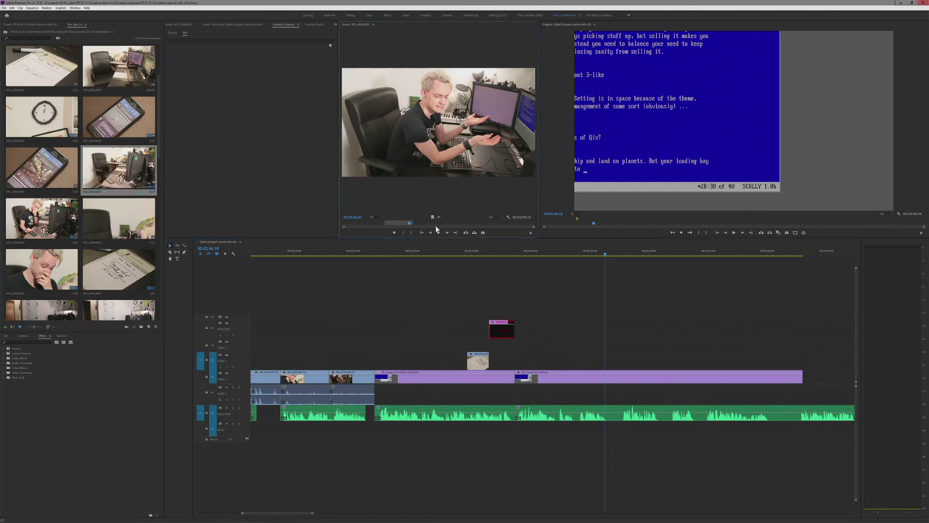
- Skim the clips of the man working at the desk and the close-up of his face for usable moments
double_click(119, 167)
key("space")
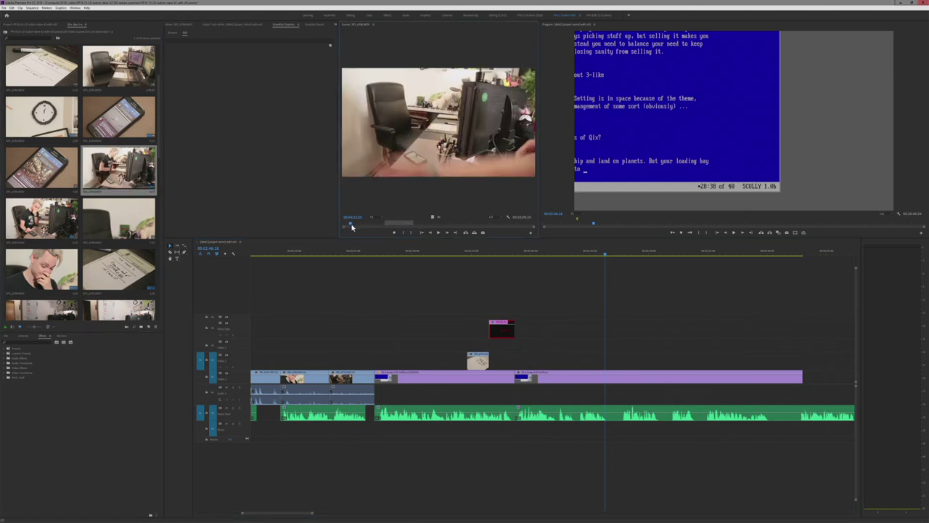
left_click_drag(412, 236, 373, 222)
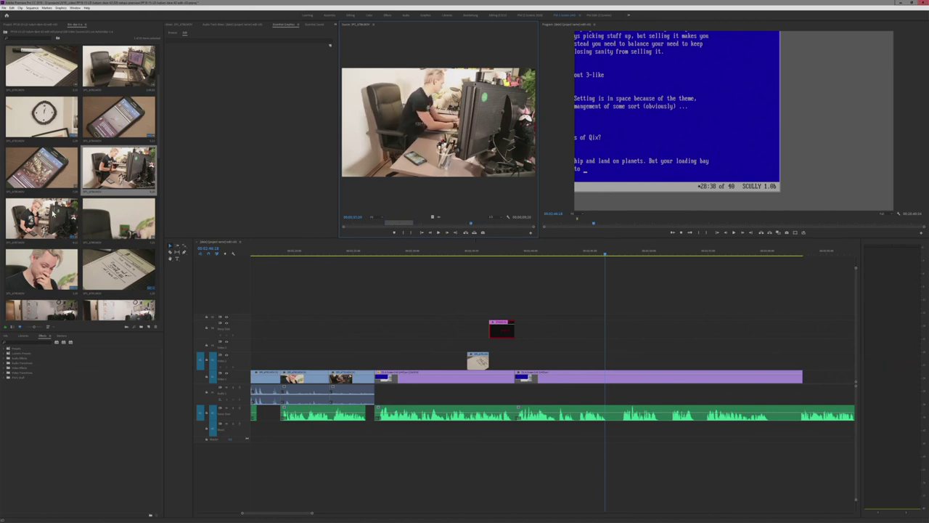
double_click(66, 215)
left_click(456, 223)
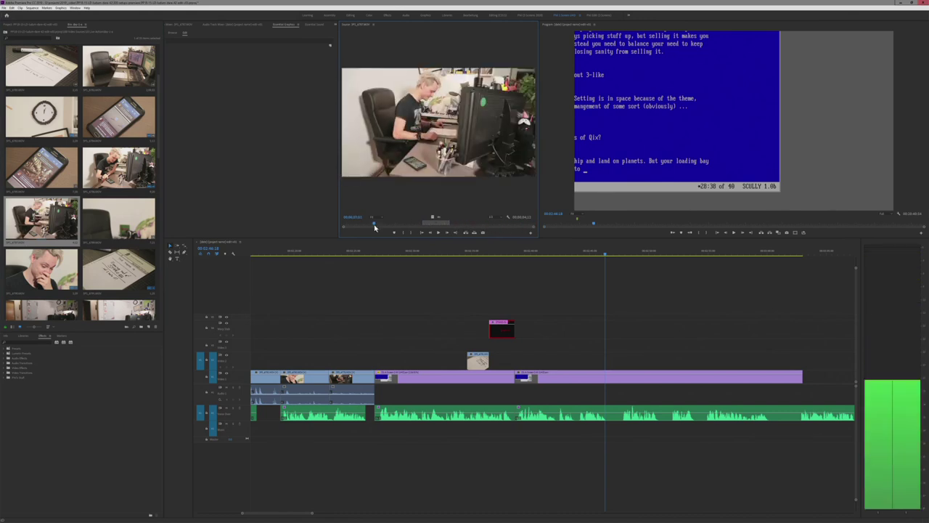
double_click(52, 266)
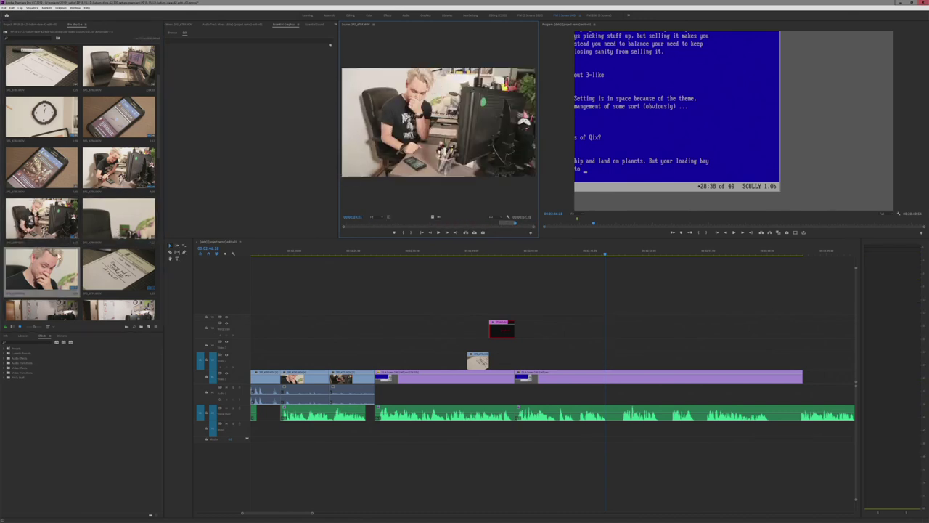
scroll(94, 229, "down", 1)
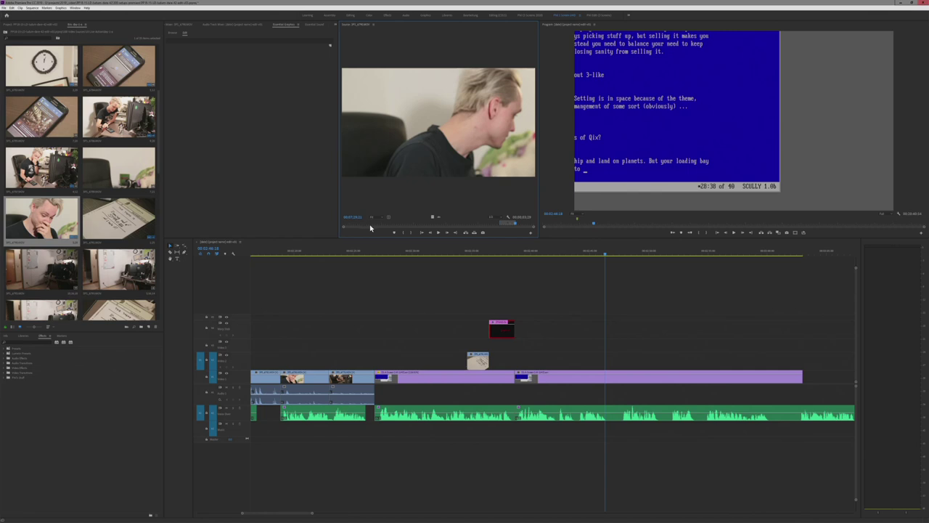
left_click(379, 217)
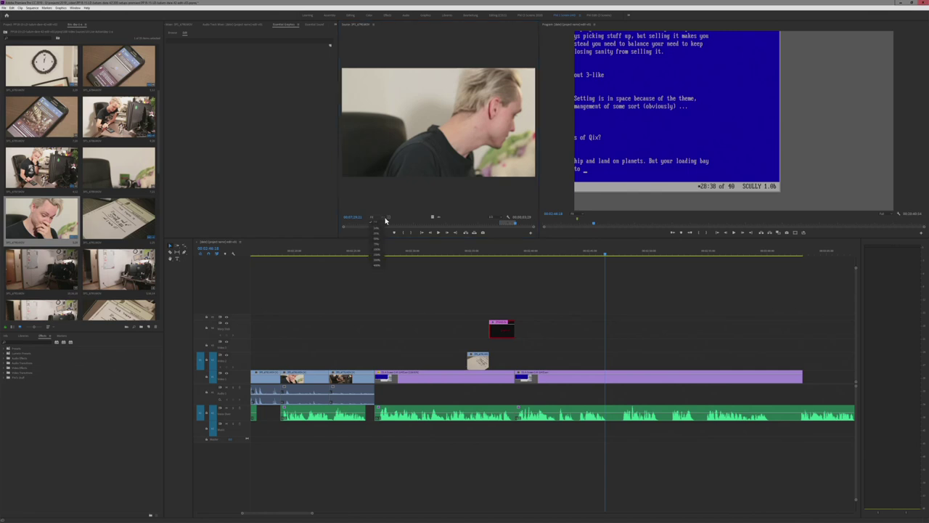
left_click(400, 220)
left_click_drag(401, 224, 412, 223)
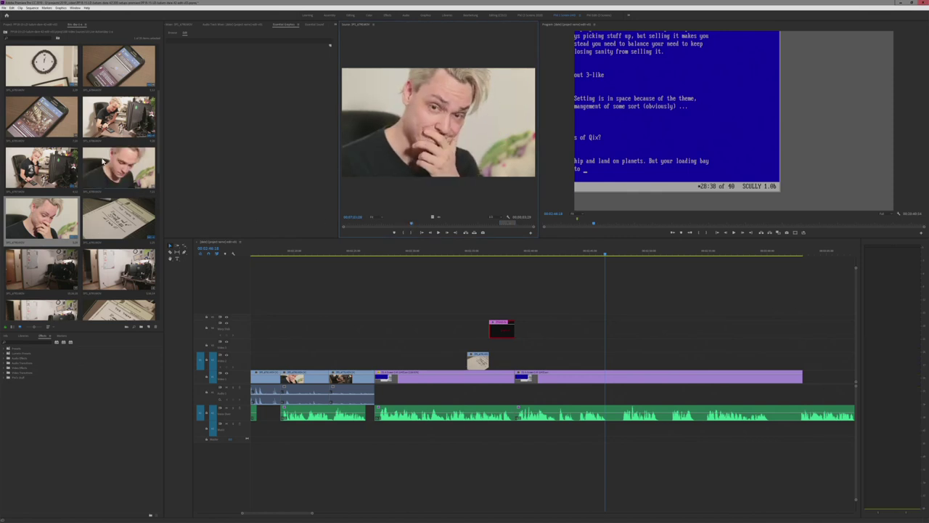
- Preview the handwritten theme note clip and the wall clock clip, and browse the remaining footage
scroll(92, 133, "up", 1)
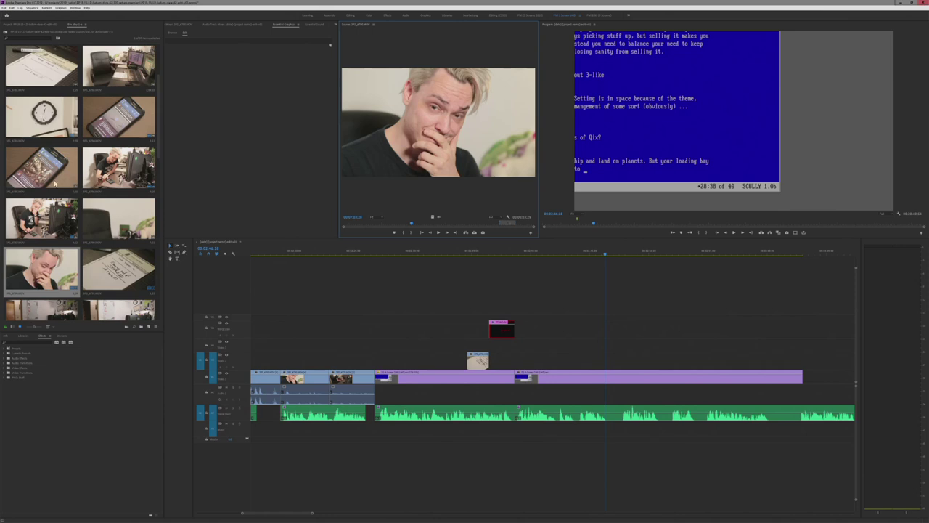
scroll(56, 183, "down", 2)
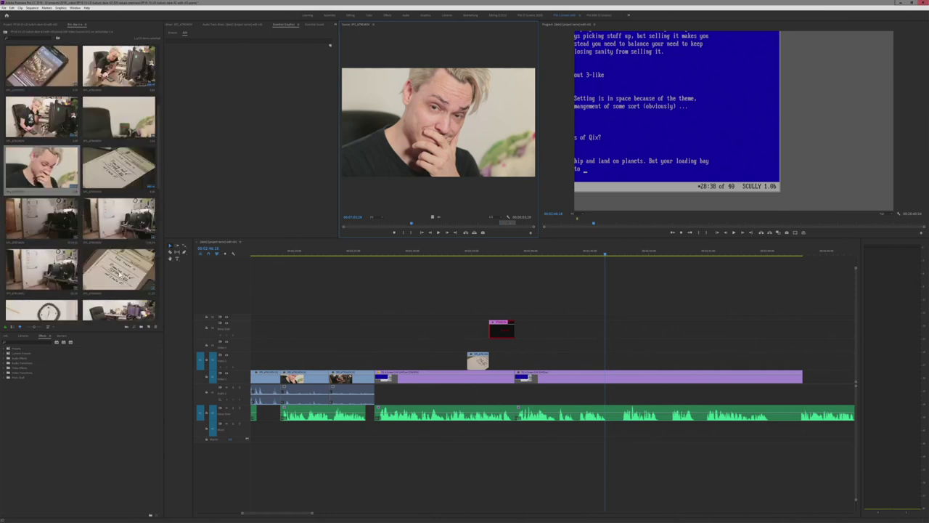
double_click(116, 270)
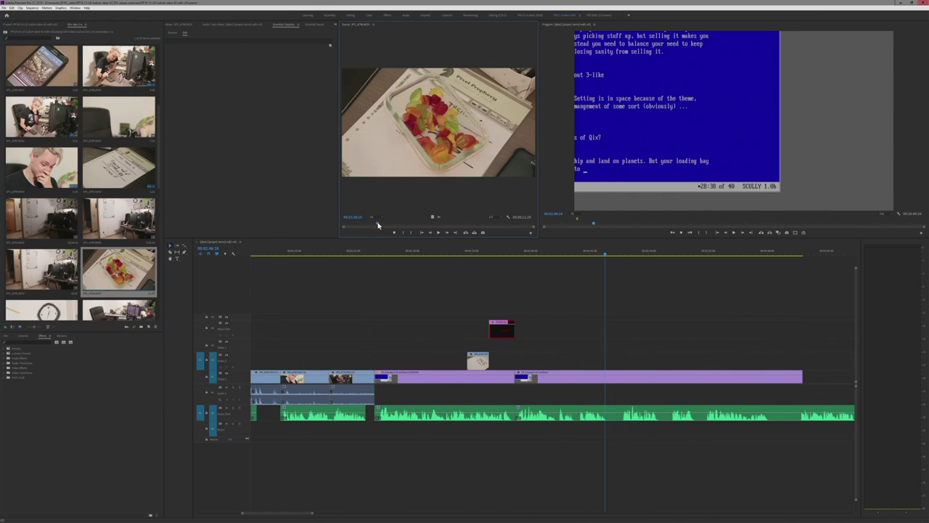
mouse_move(378, 226)
left_mouse_down()
mouse_move(474, 229)
mouse_move(375, 228)
left_mouse_up()
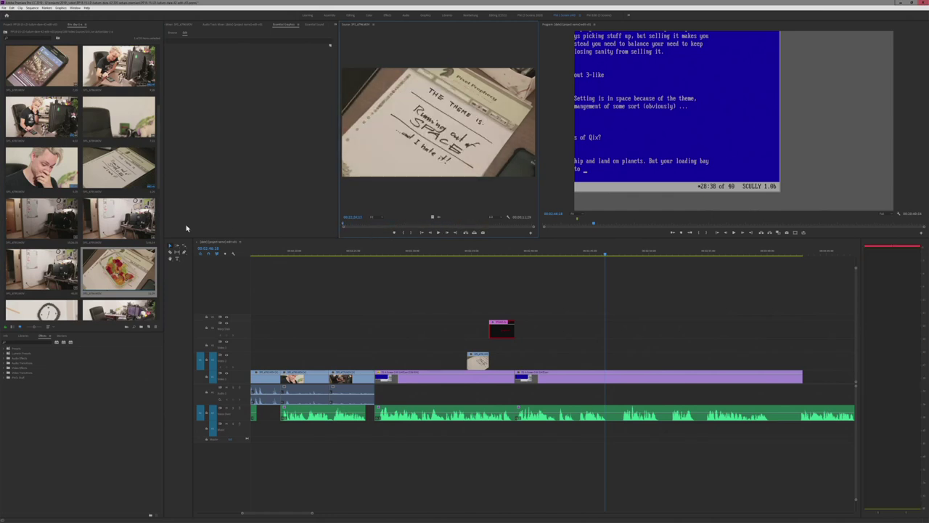
scroll(116, 218, "down", 2)
double_click(41, 270)
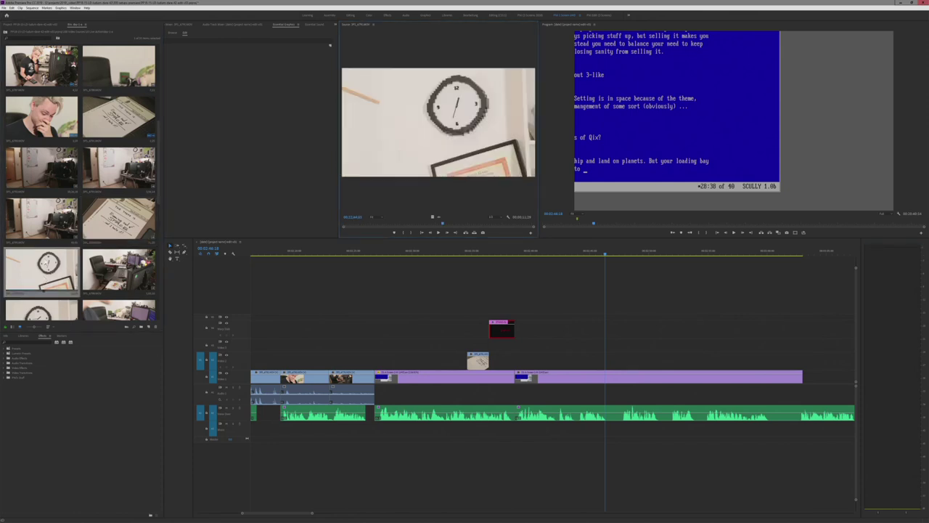
scroll(119, 238, "up", 2)
left_click(438, 230)
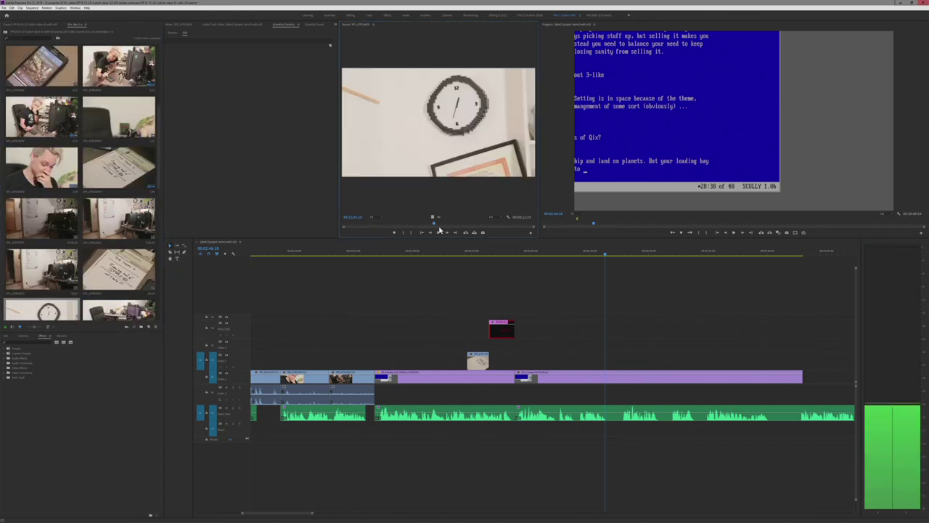
left_click(438, 231)
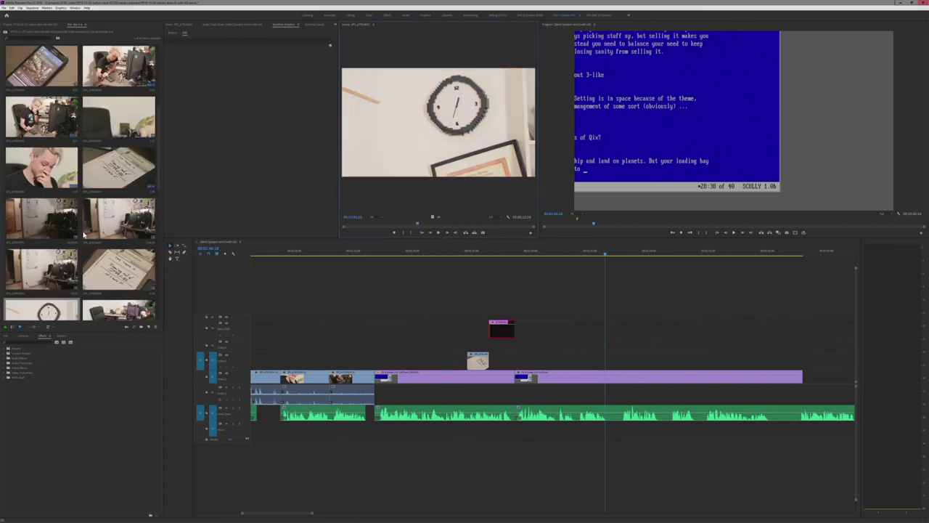
scroll(83, 234, "down", 4)
scroll(84, 235, "up", 5)
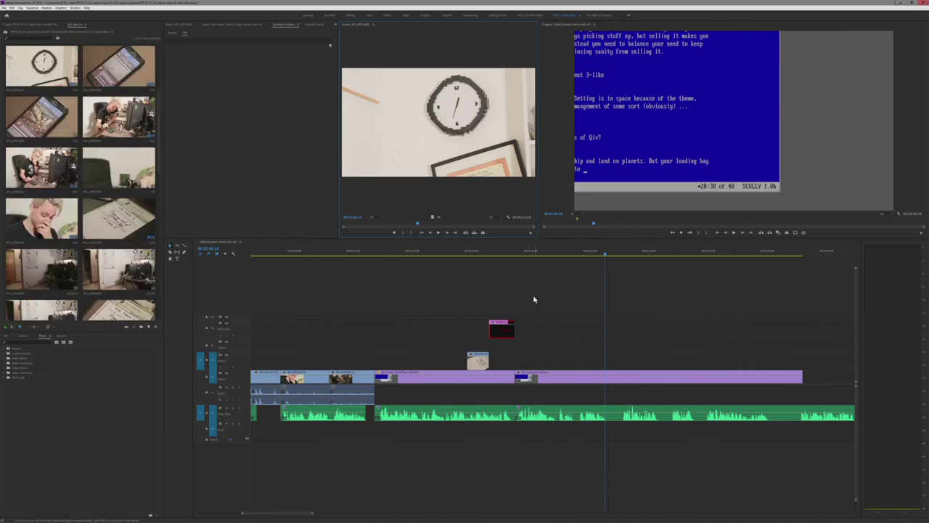
- Play from the join between the timelapses, then cut out the pause in the second timelapse's voice-over, leaving a short gap
left_click(507, 254)
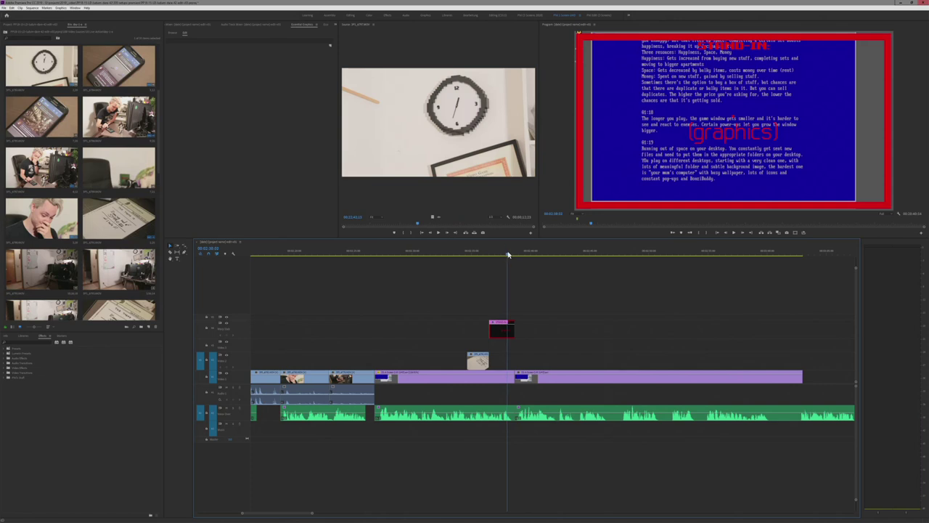
left_click_drag(508, 254, 514, 254)
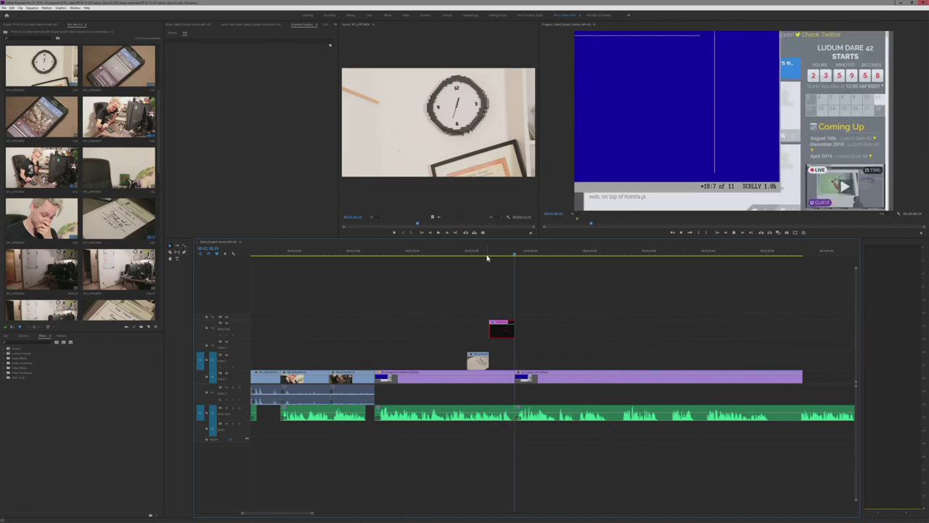
key("space")
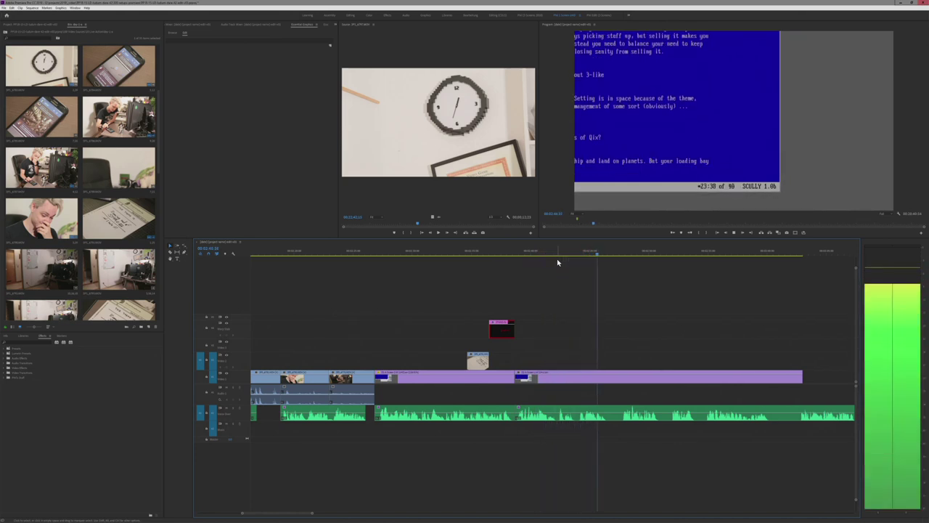
key("space")
key("c")
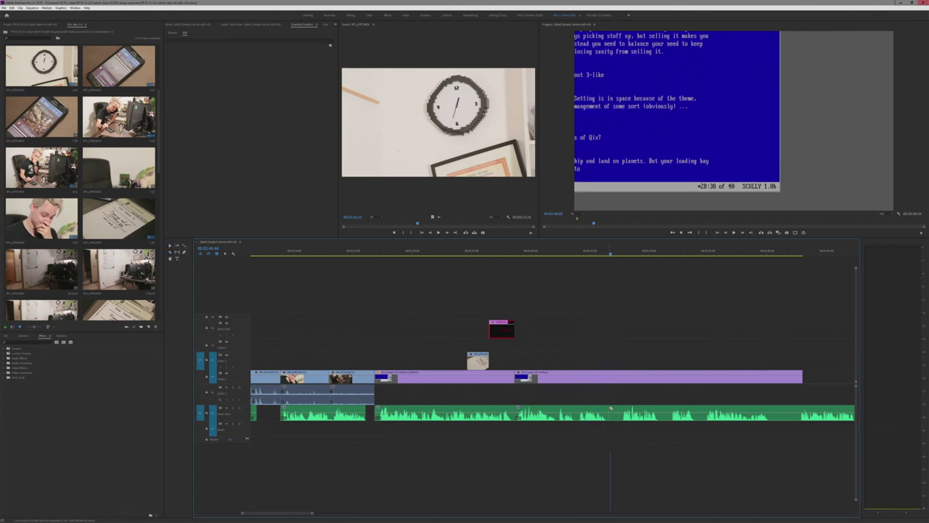
left_click(611, 408)
left_click(618, 409)
key("v")
left_click(615, 412)
key("Delete")
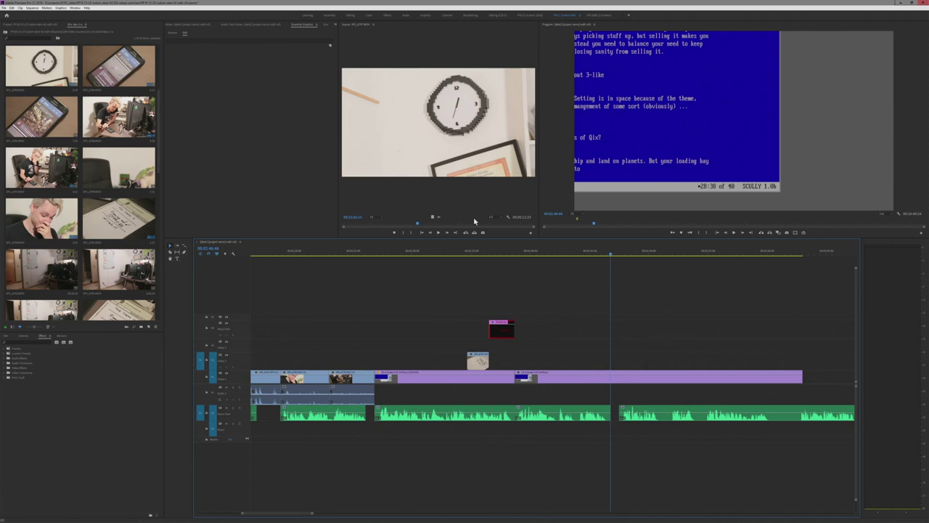
- Place the playhead over the handwritten theme note shot and save the project
scroll(618, 331, "down", 2)
left_click(512, 254)
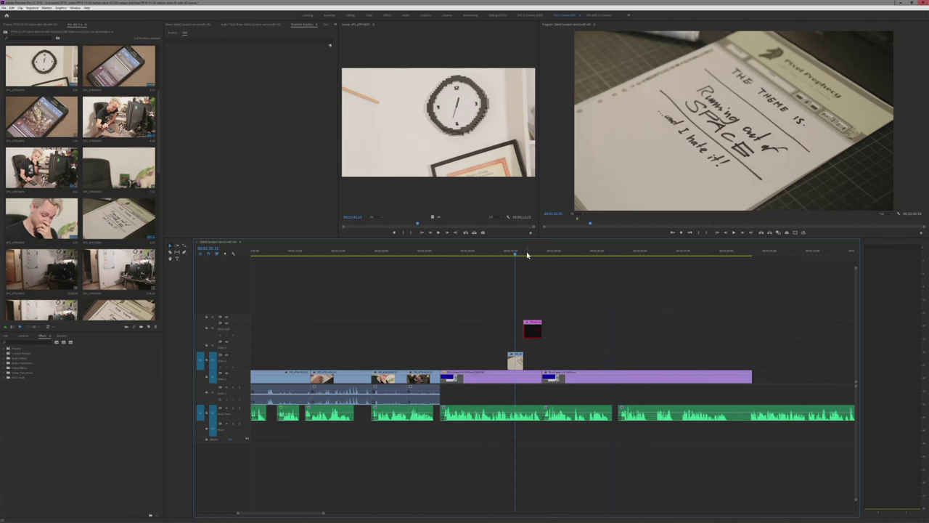
key("ctrl+s")
scroll(543, 295, "up", 2)
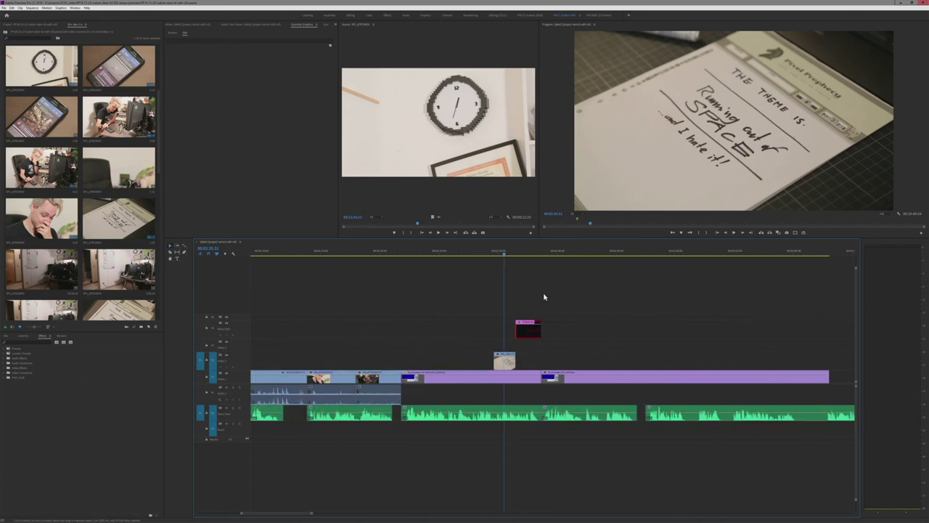
key("ctrl+s")
- Play on from the theme note shot, then shift the second timelapse and all following voice-over slightly later
scroll(520, 304, "up", 3)
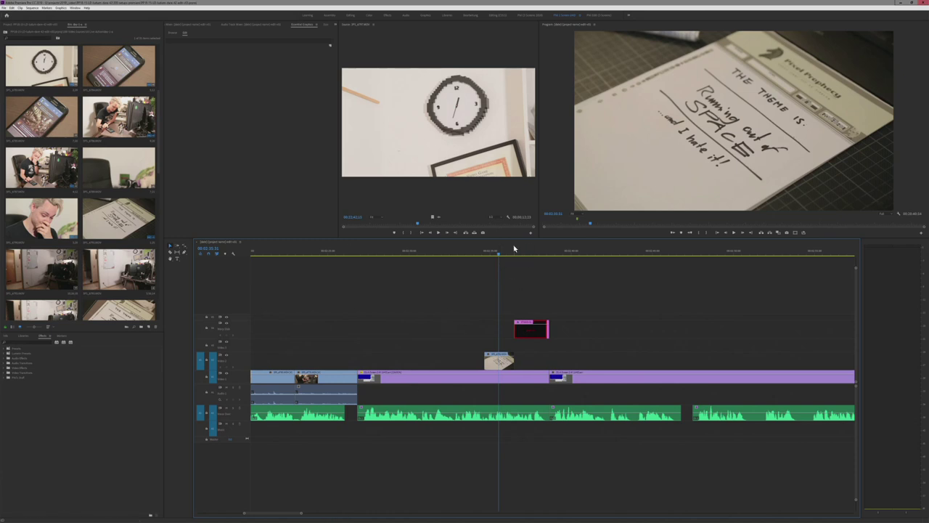
left_click_drag(294, 513, 293, 513)
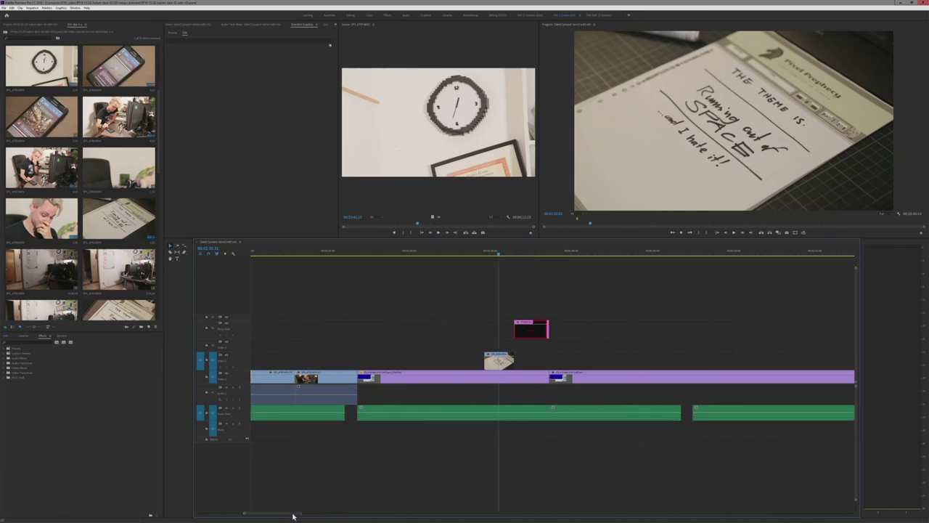
scroll(293, 516, "down", 3)
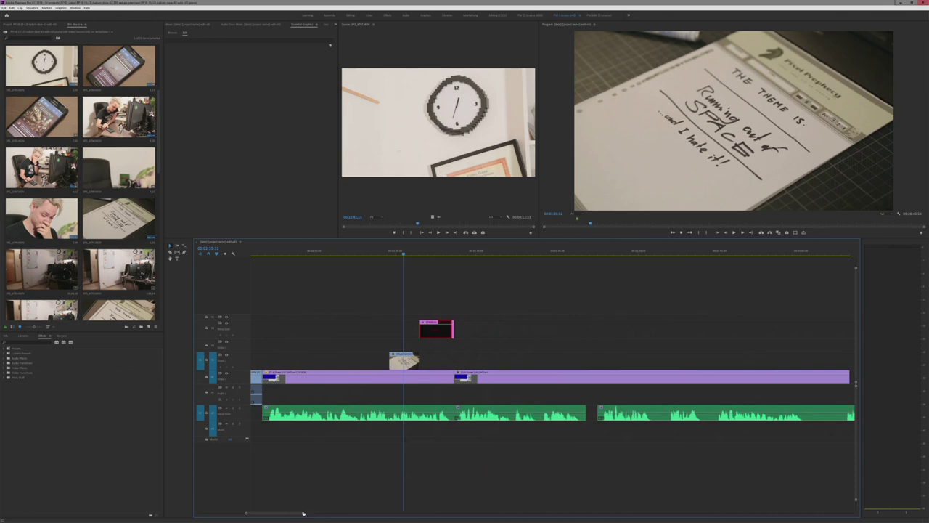
left_click_drag(304, 514, 298, 513)
scroll(298, 514, "down", 1)
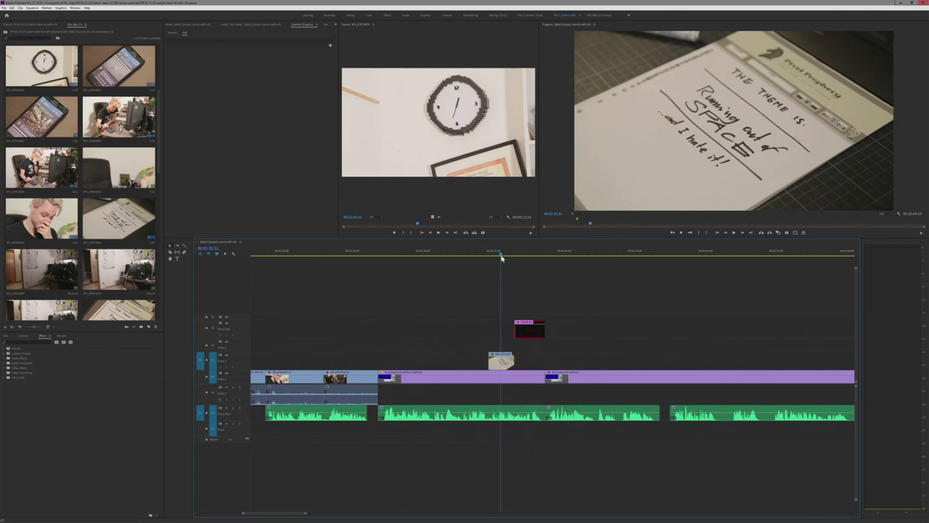
key("space")
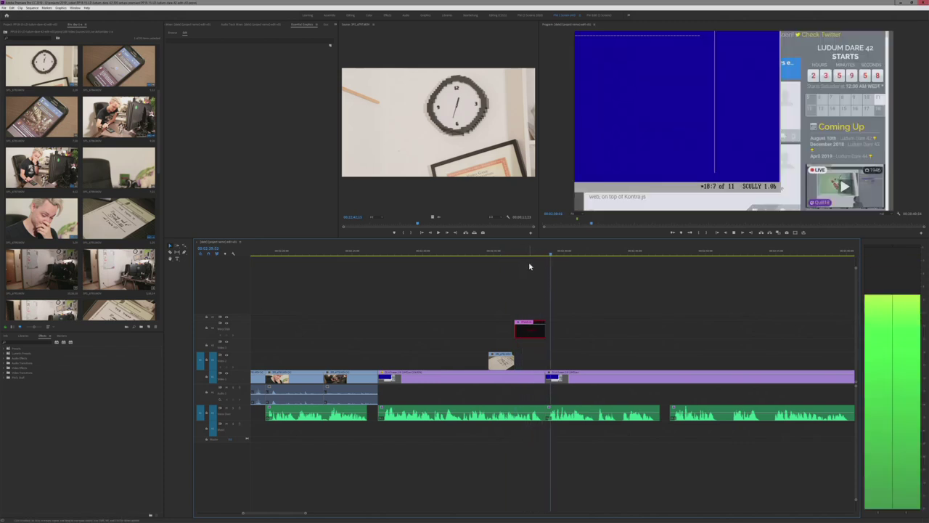
left_click_drag(588, 341, 701, 428)
key("space")
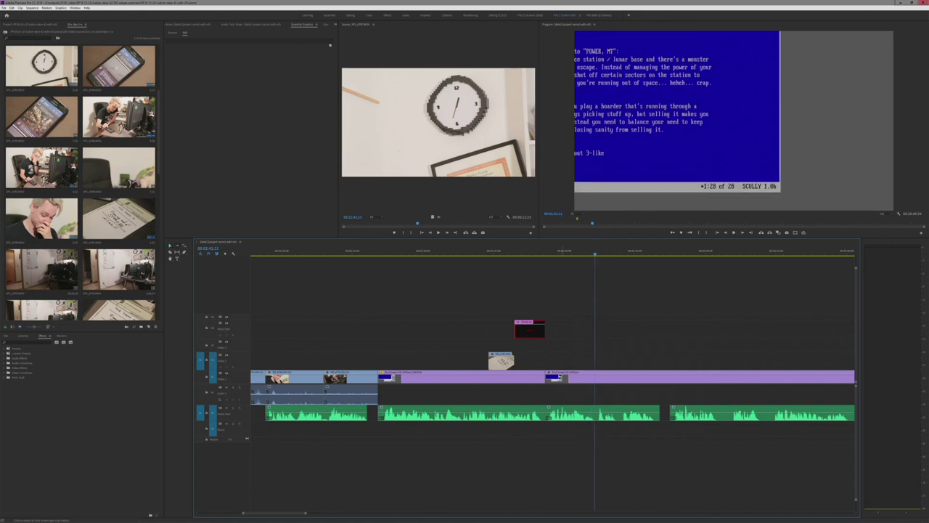
left_click(570, 378)
left_click_drag(570, 378, 574, 378)
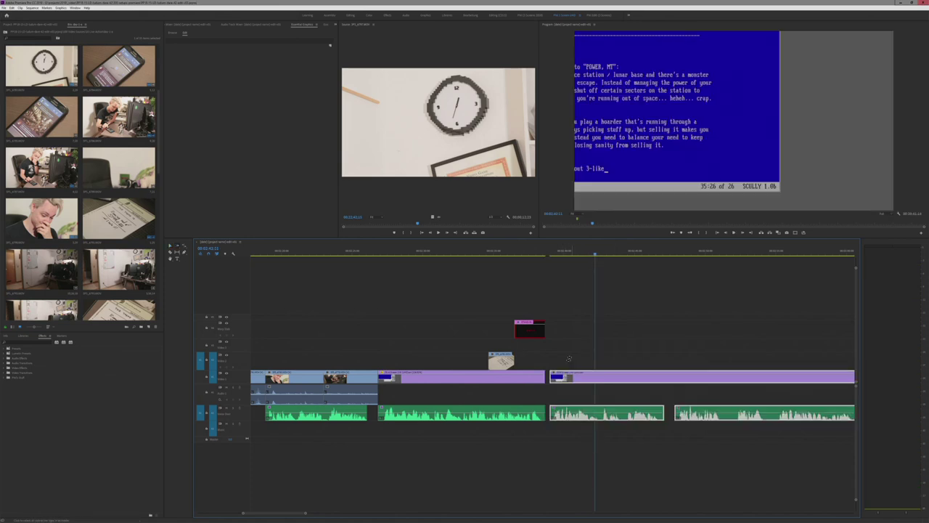
- Split the first timelapse where the graphics stand-in starts and delete the part beneath the stand-in
left_click(511, 252)
left_click_drag(511, 253, 521, 252)
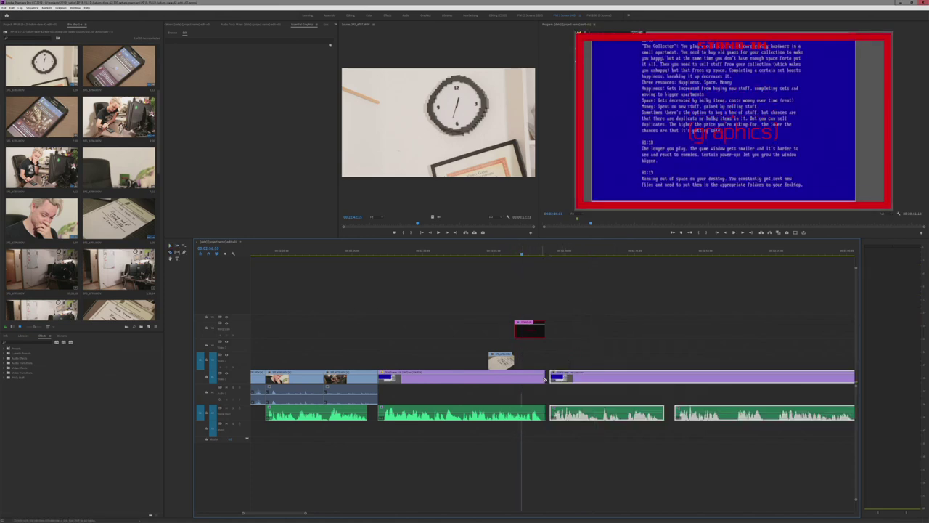
left_click(515, 378)
key("v")
left_click(526, 378)
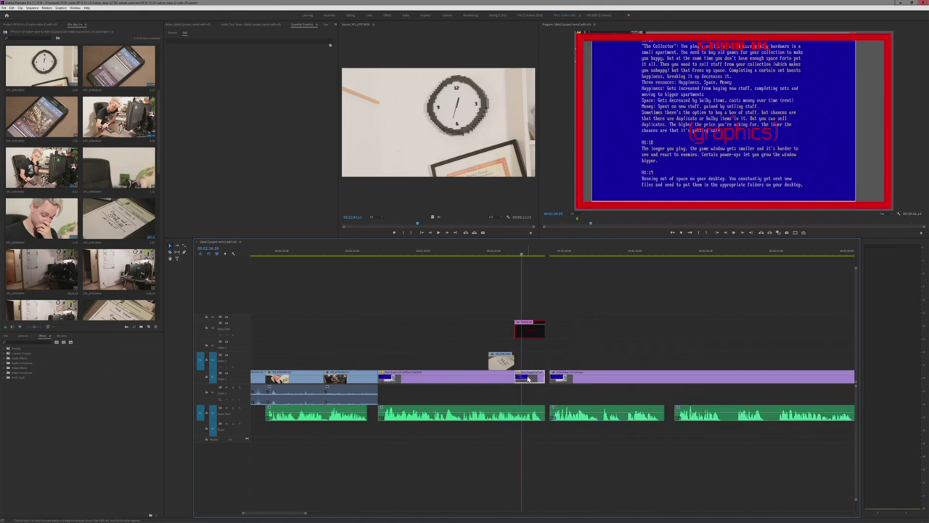
key("Delete")
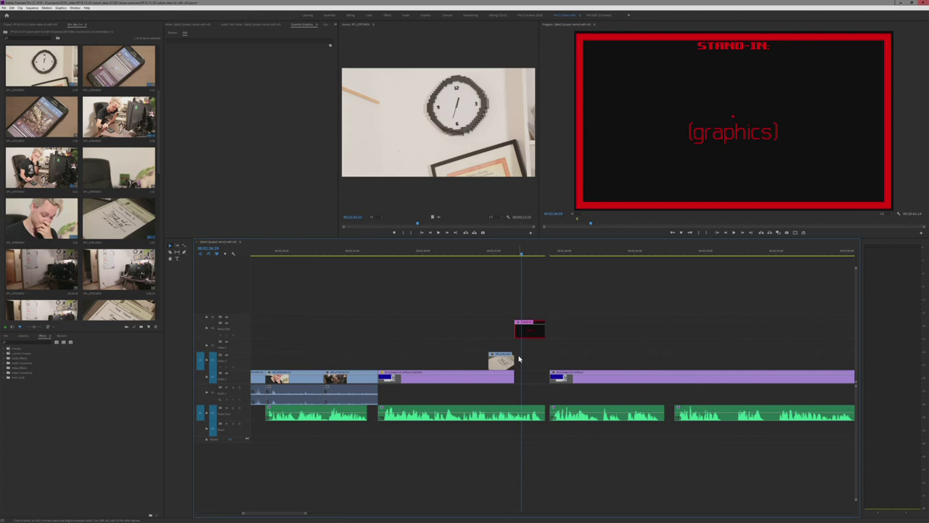
- Place the playhead over the desk-typing shot, save the project, and inspect the shot in the program preview at 200%
left_click(335, 253)
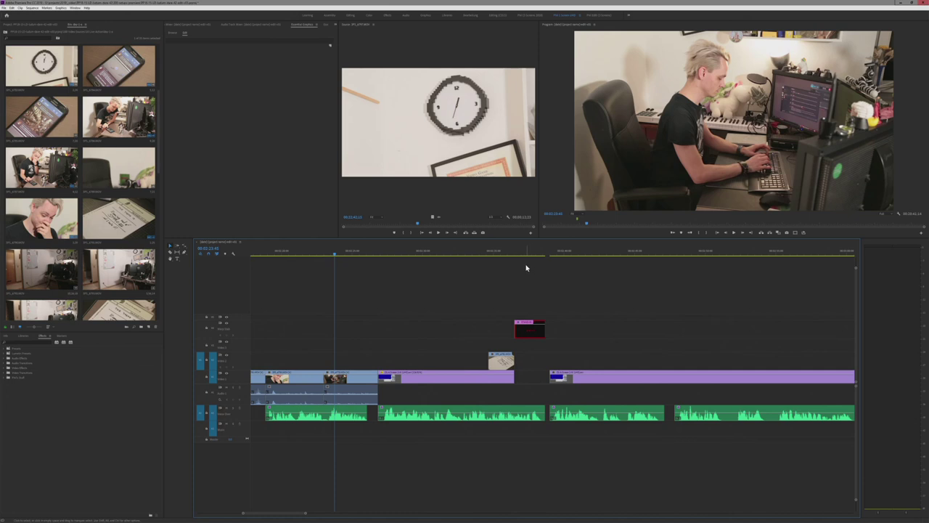
key("ctrl+s")
left_click(575, 215)
left_click(575, 260)
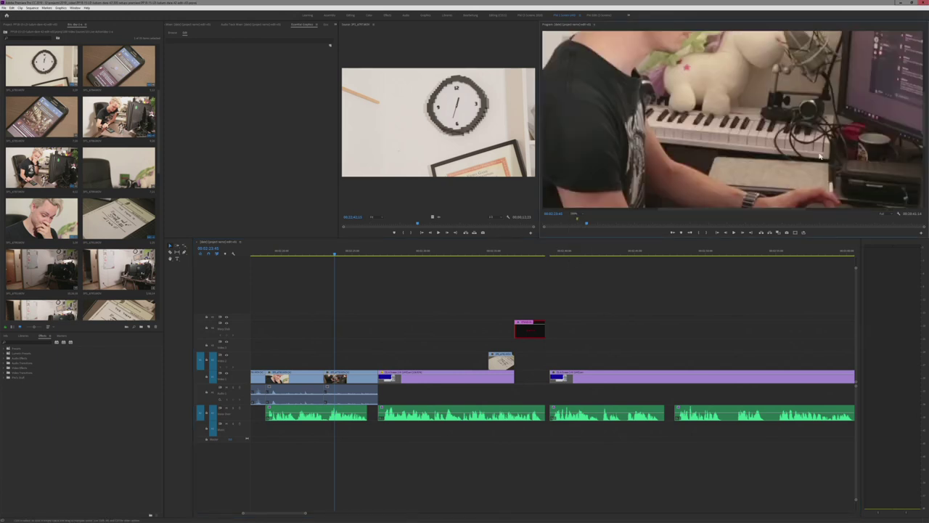
left_click_drag(925, 144, 925, 200)
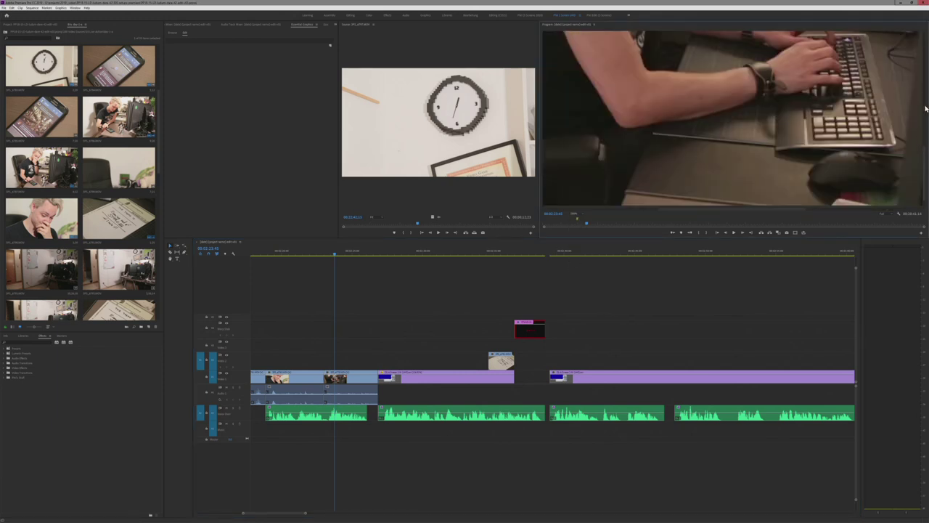
scroll(925, 109, "up", 5)
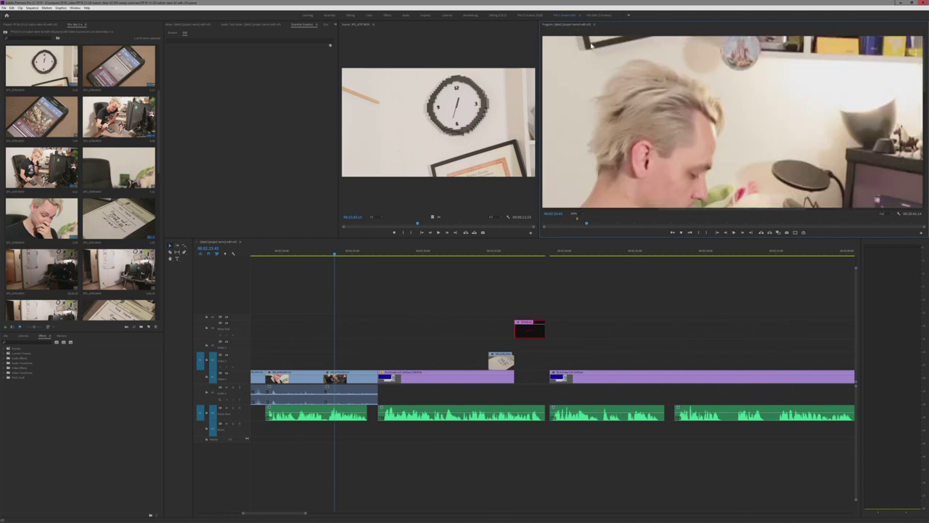
- Magnify the program preview to 400% and examine the upper area of the desk-typing shot
left_click(574, 215)
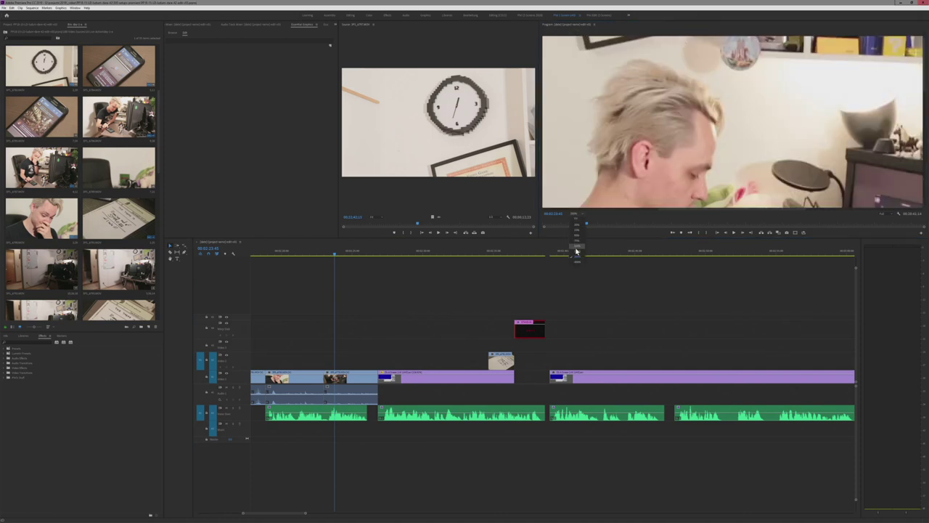
left_click(577, 264)
left_click_drag(697, 210, 643, 209)
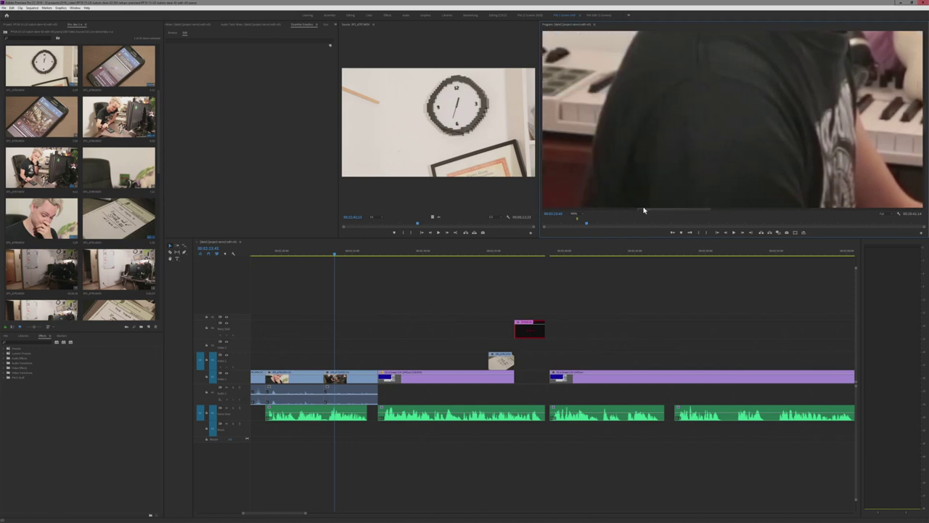
scroll(924, 112, "up", 5)
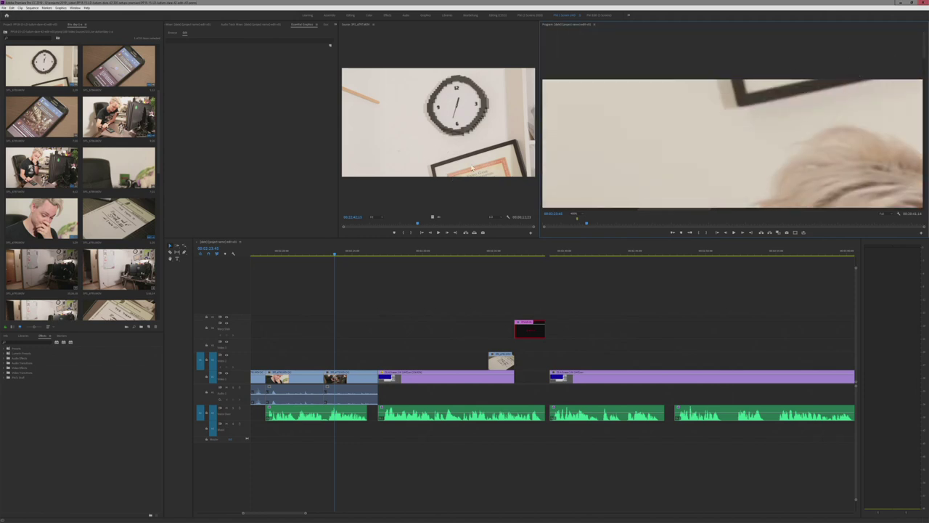
- Widen the source preview toward the effect settings area and set the program preview magnification to 75%
left_click(347, 183)
left_click_drag(338, 180, 267, 181)
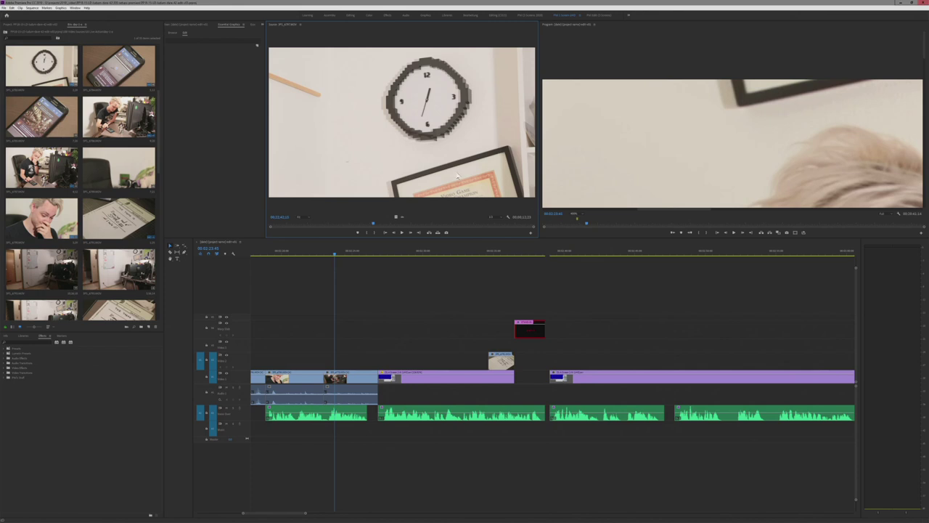
left_click(578, 212)
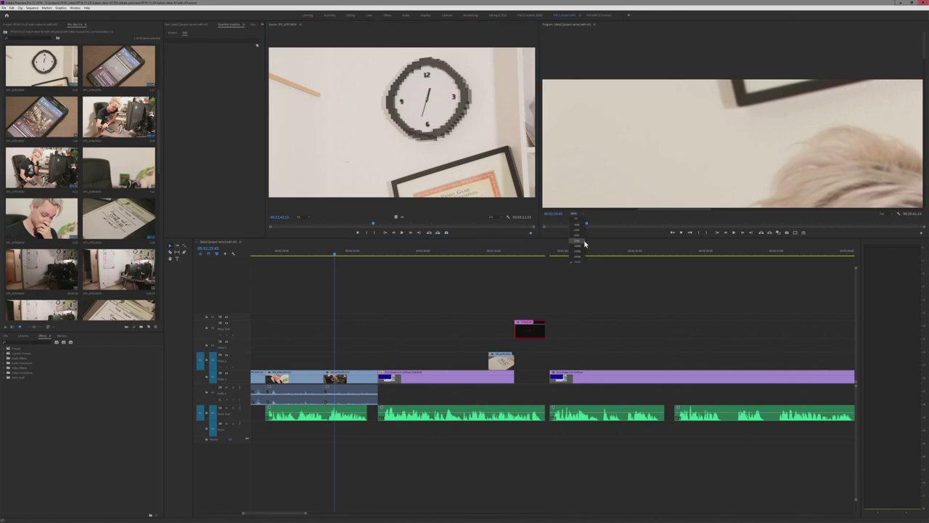
left_click(585, 244)
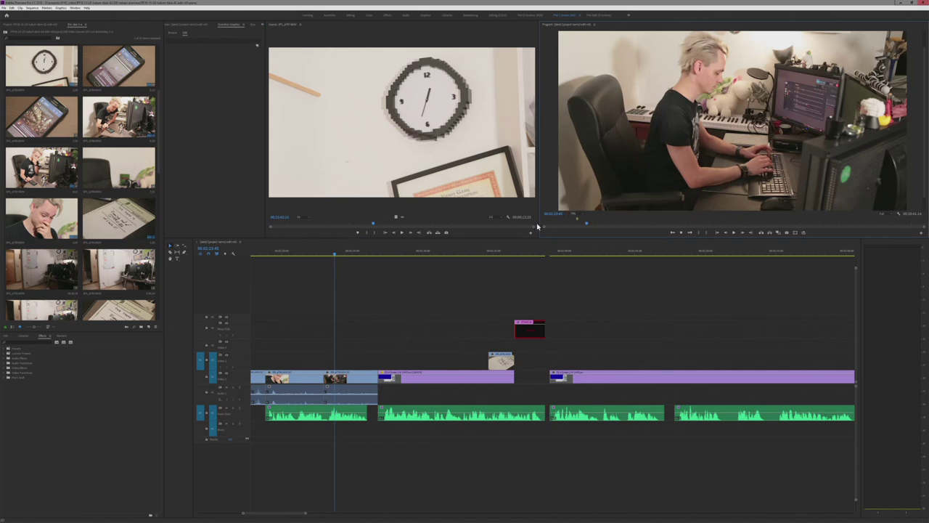
left_click_drag(539, 224, 537, 223)
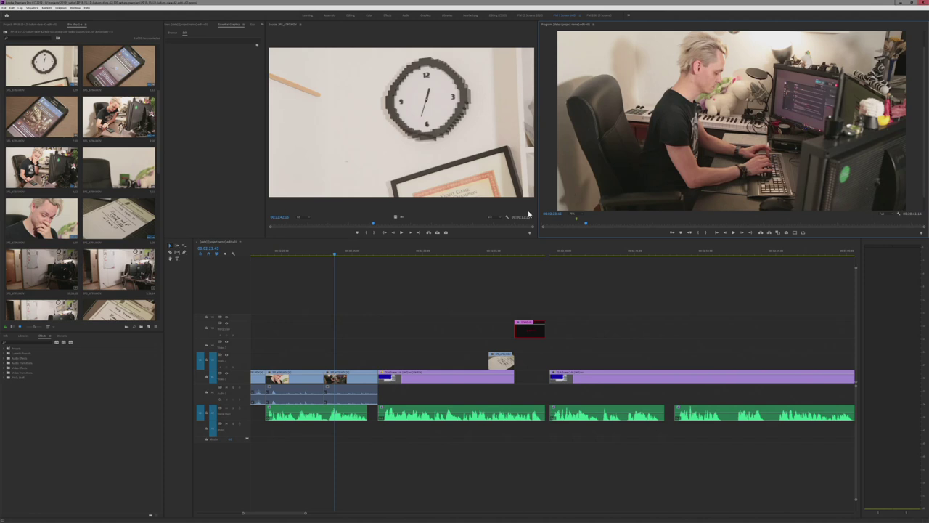
- Play from the theme note shot through the graphics stand-in, then replay the passage from just before the note
left_click(510, 254)
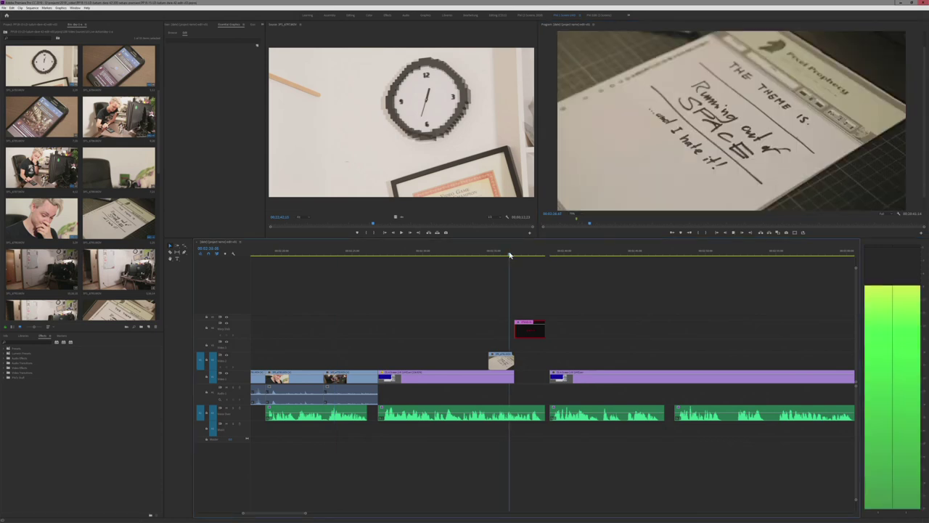
key("space")
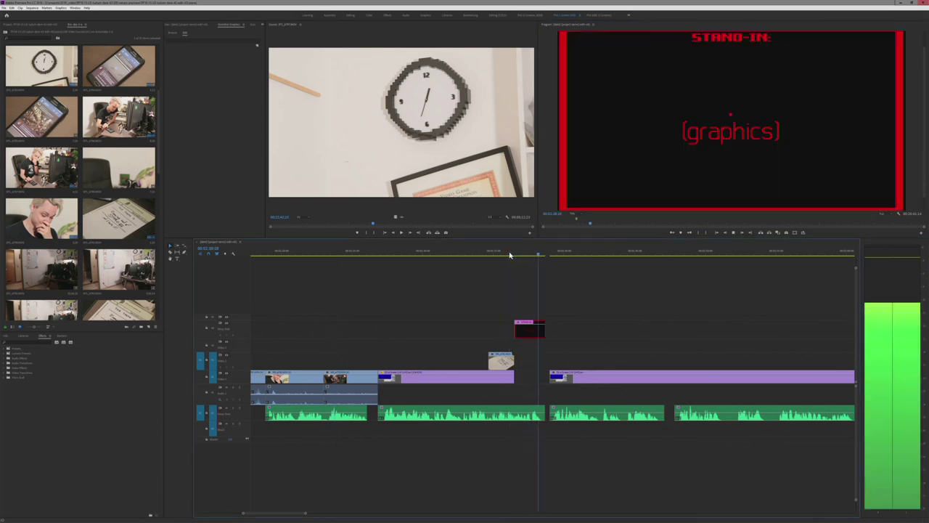
key("space")
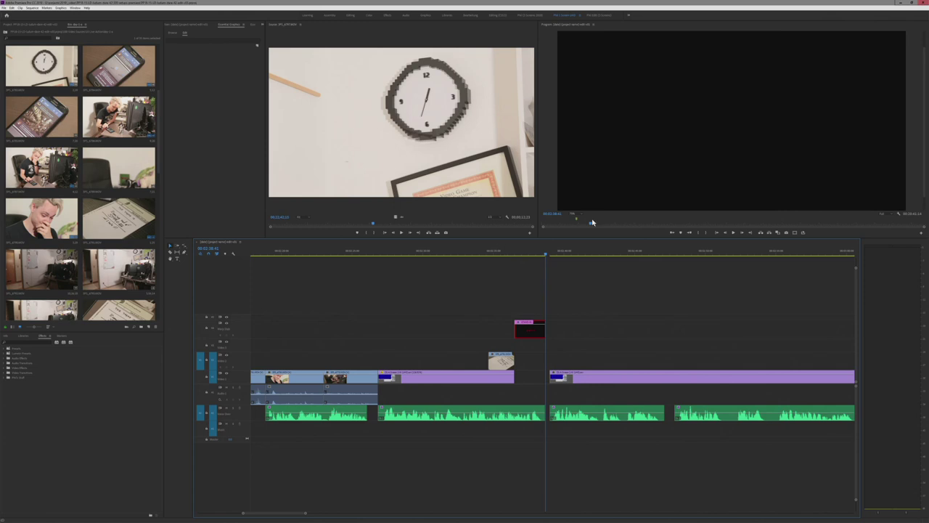
left_click(482, 251)
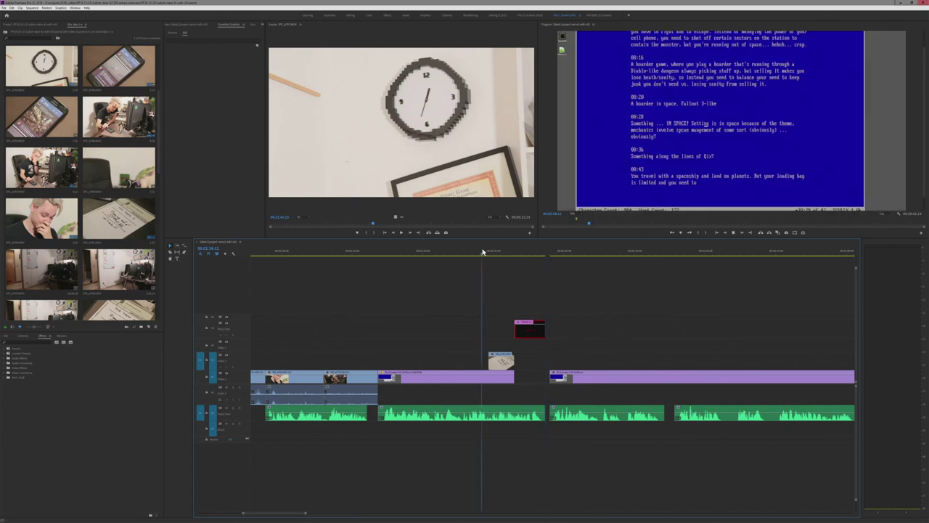
key("space")
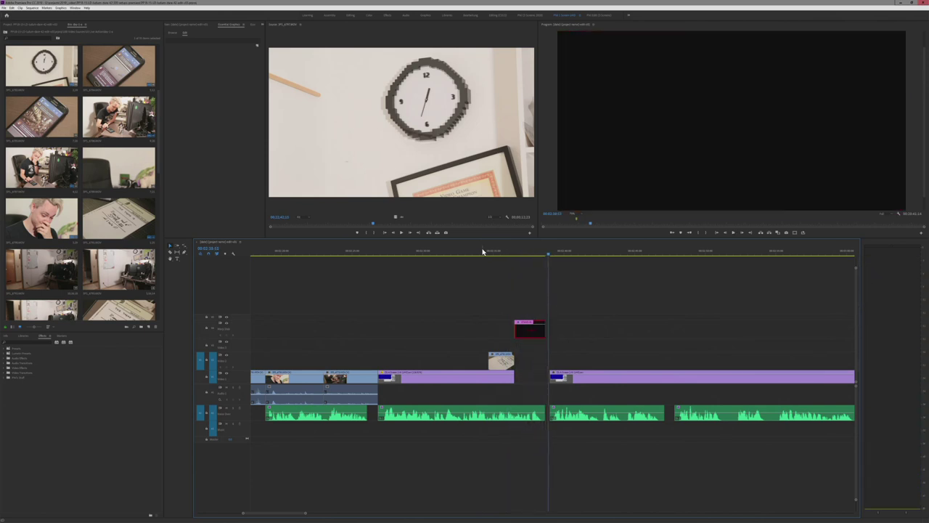
- Browse through the thumbnails in the camera footage bin for a suitable shot
scroll(95, 189, "down", 3)
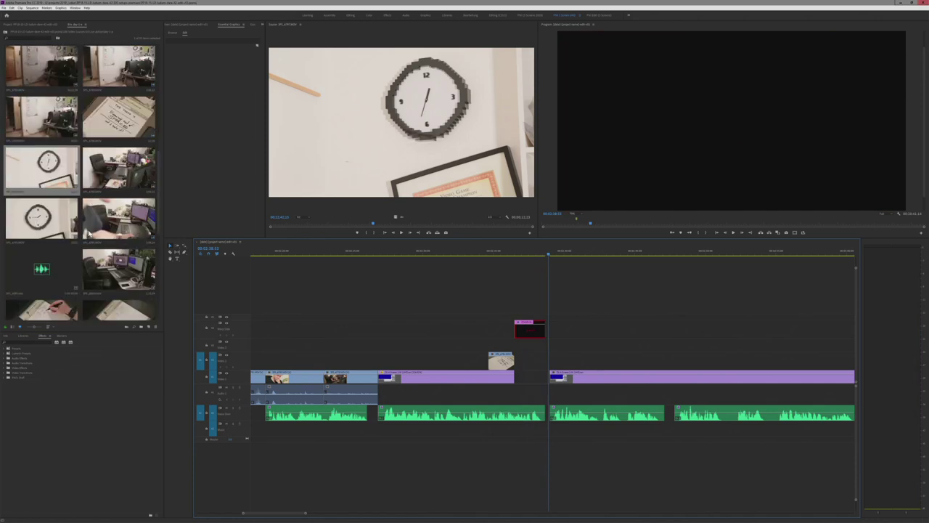
scroll(95, 189, "down", 2)
scroll(95, 189, "down", 2)
scroll(95, 190, "down", 2)
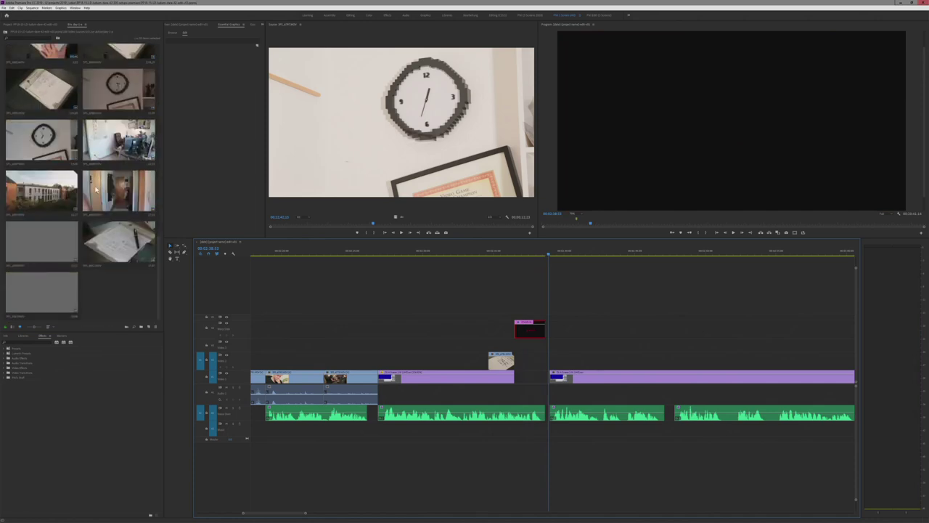
scroll(96, 189, "up", 8)
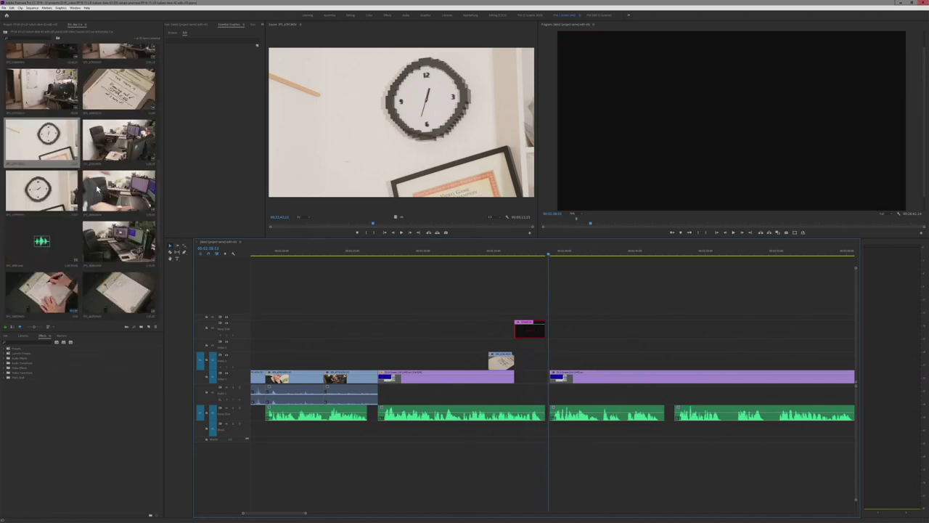
scroll(98, 189, "down", 5)
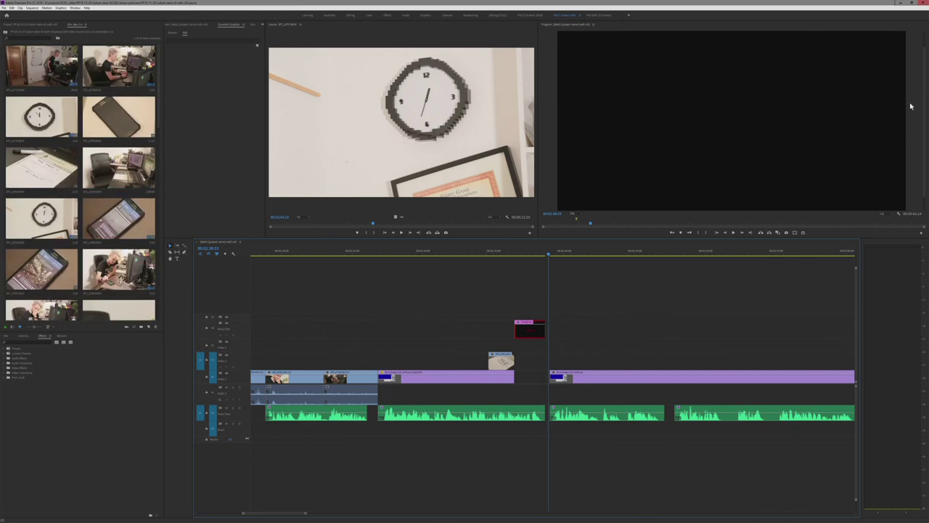
- Switch to the web browser, search Google Images for "nes silver surger game over screen" and open the crouching Silver Surfer result
key("alt+Tab")
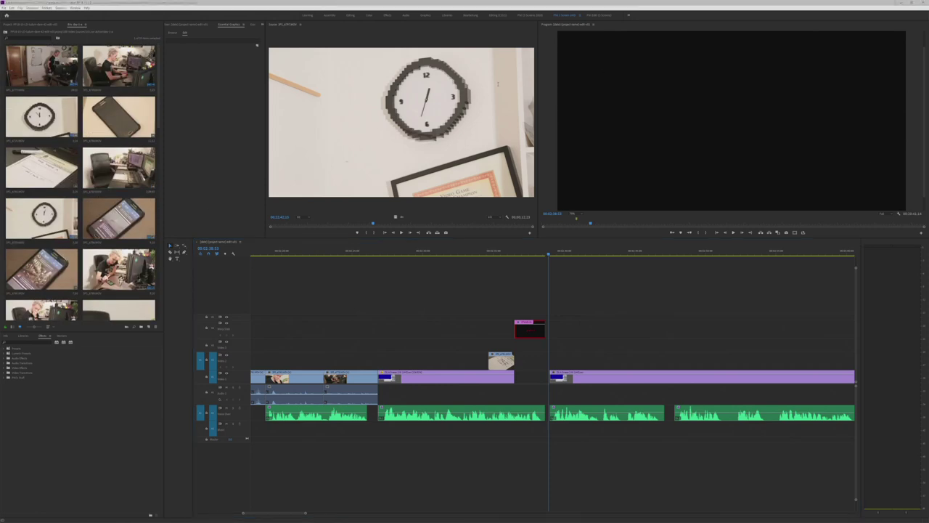
left_click_drag(291, 77, 319, 66)
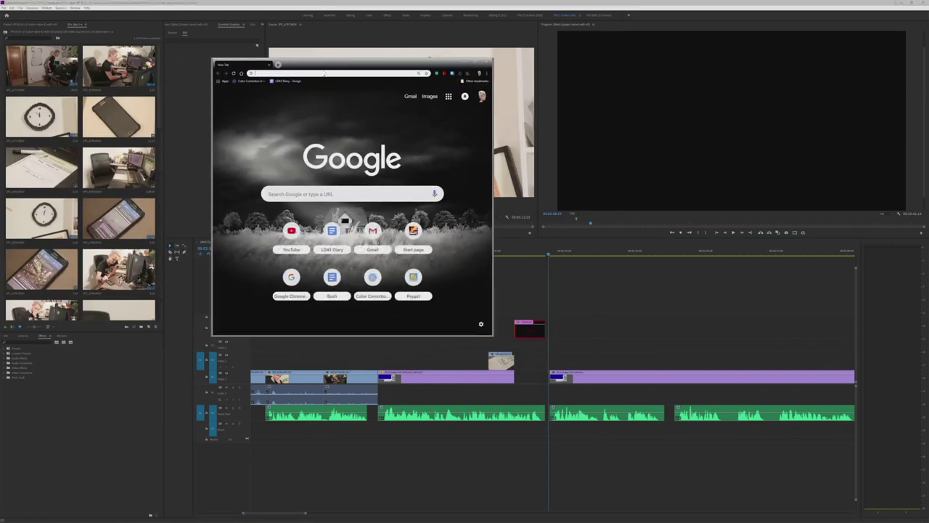
type("ne")
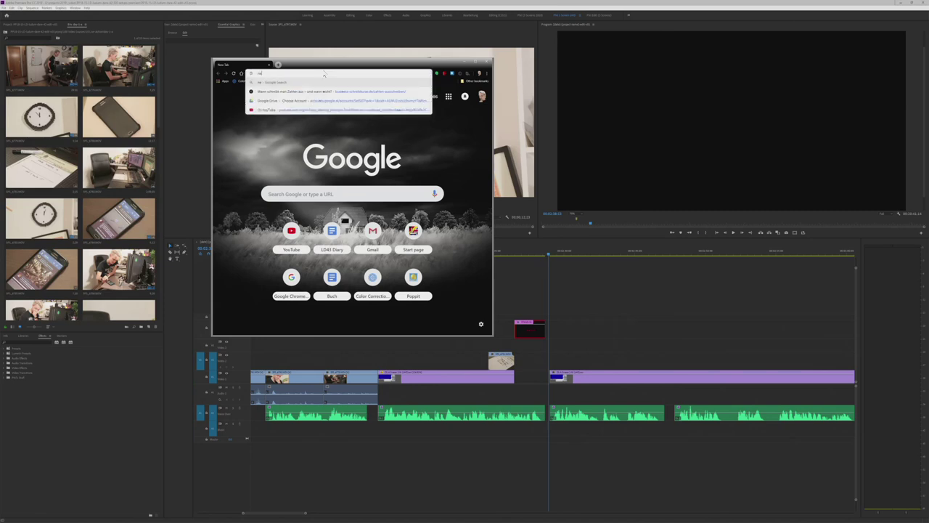
type("s silver surger game over screen")
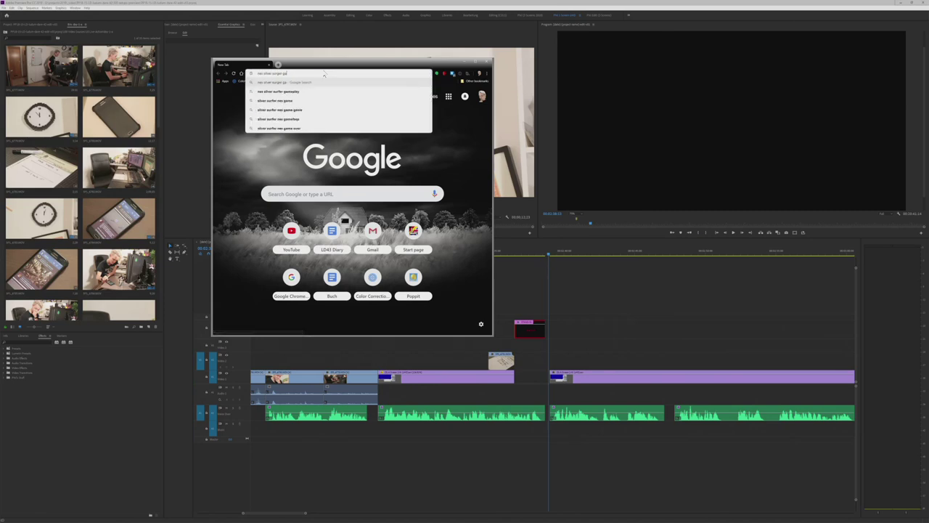
key("Return")
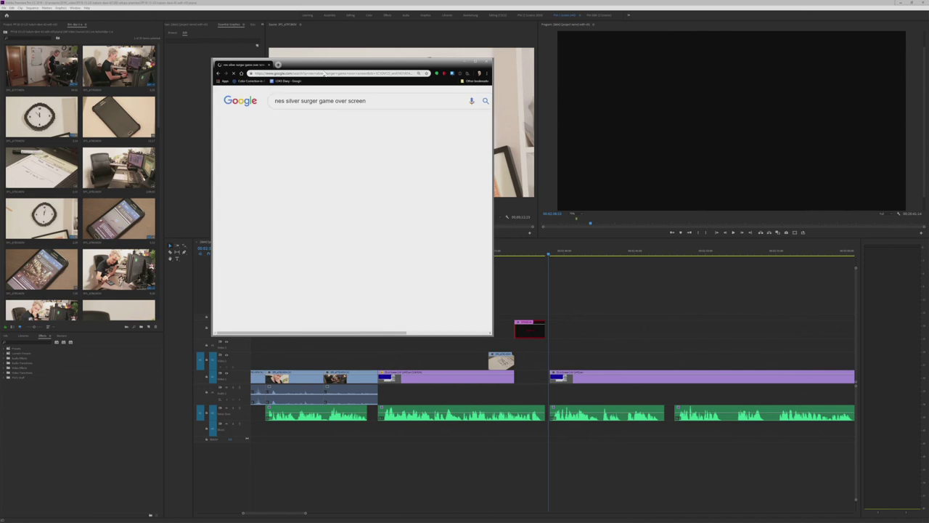
left_click(299, 122)
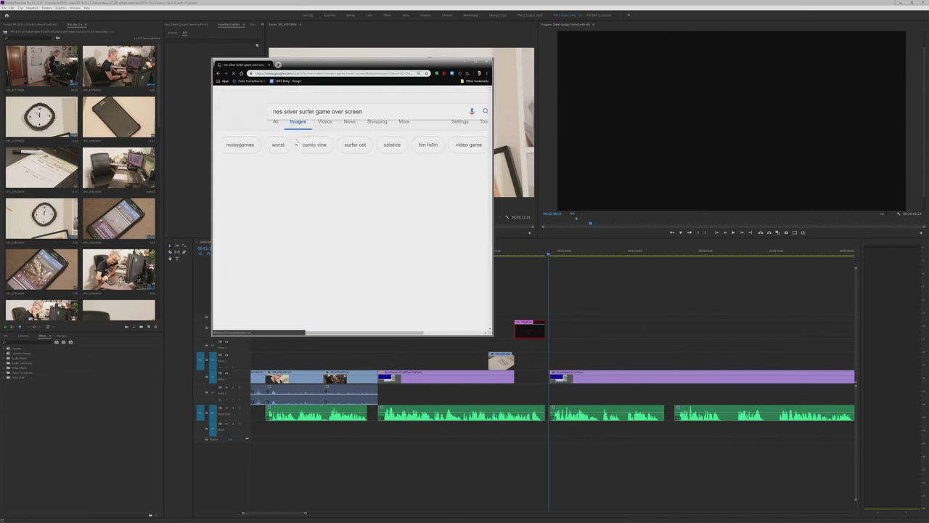
left_click(266, 193)
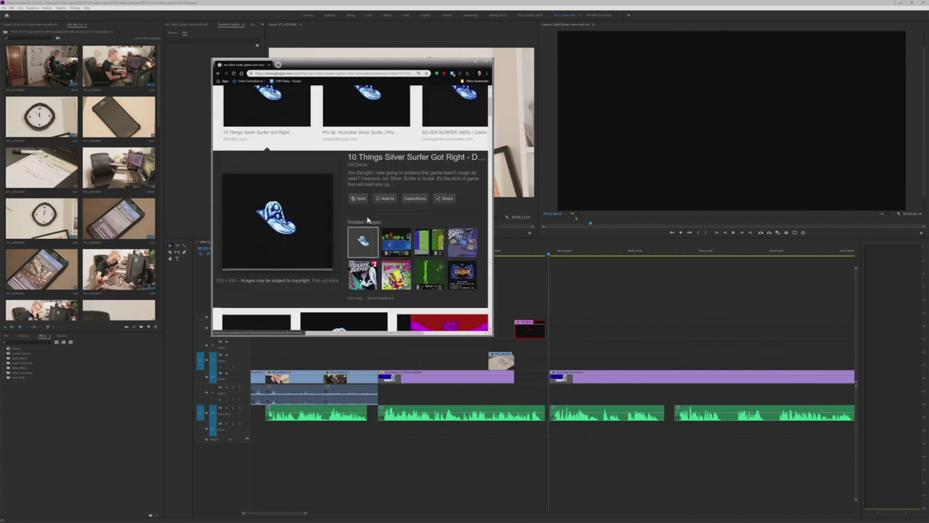
- Enlarge the browser window, open the article containing the Silver Surfer image and find the image under "THIS GAME IS INSANELY DIFFICULT!"
right_click(297, 213)
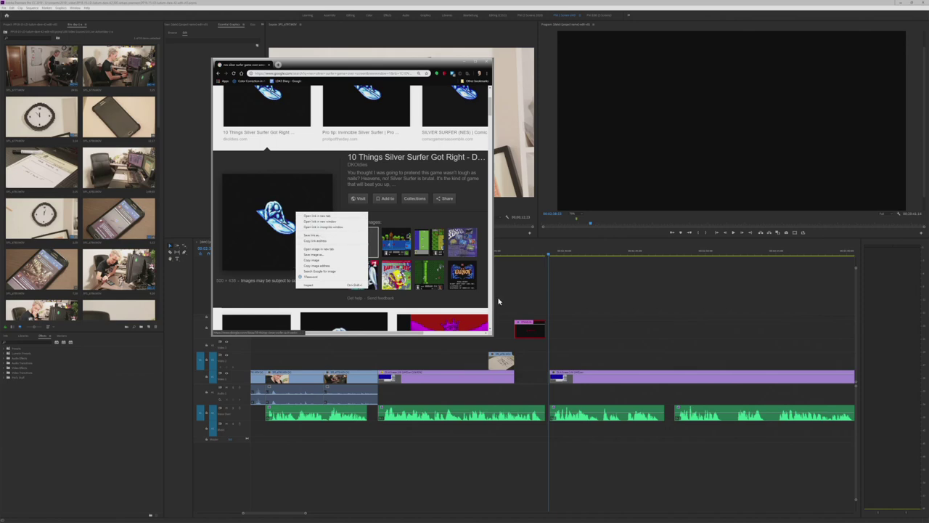
left_click_drag(493, 336, 737, 507)
left_click(403, 298)
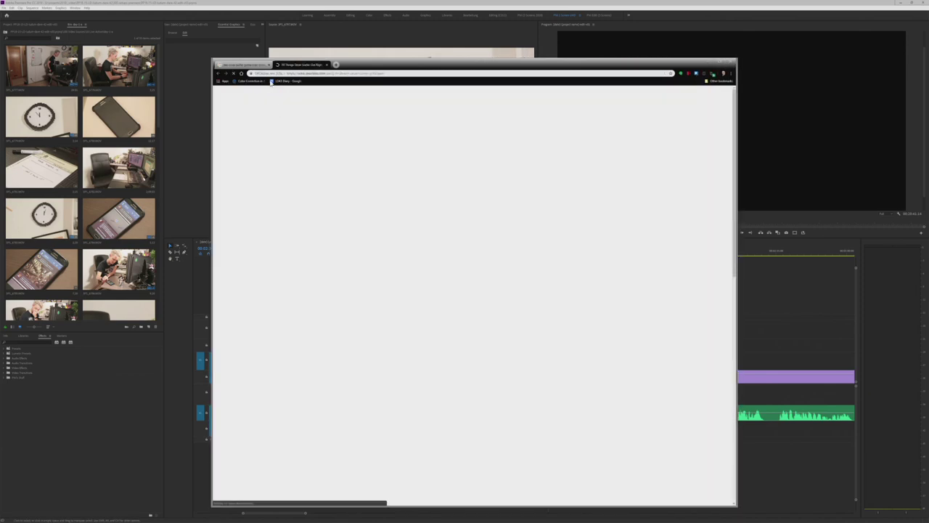
scroll(317, 307, "down", 7)
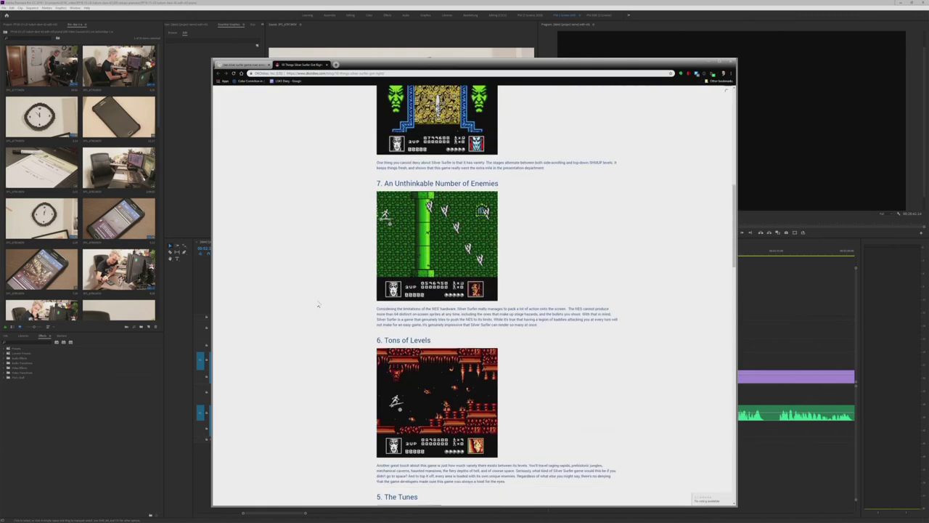
scroll(317, 306, "down", 12)
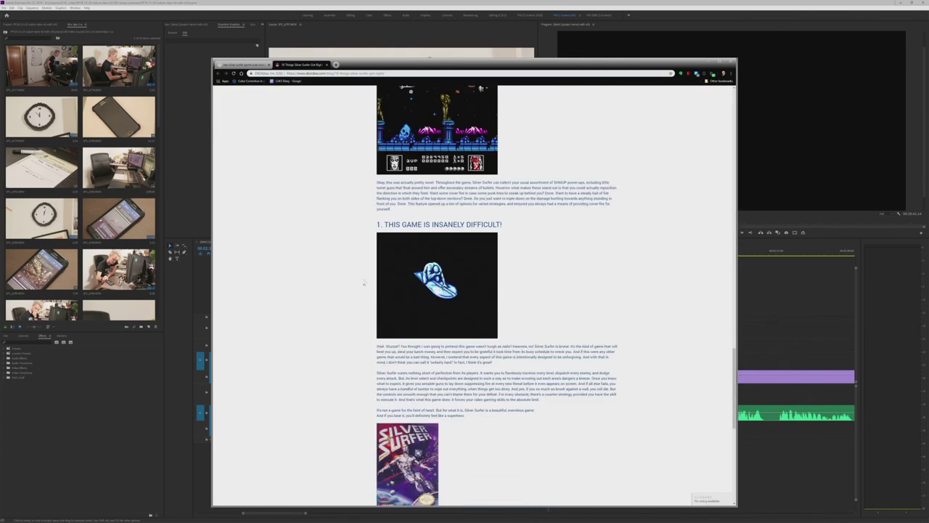
- Copy the address of the crouching Silver Surfer image, open the image on its own and magnify it to fill the window
right_click(420, 243)
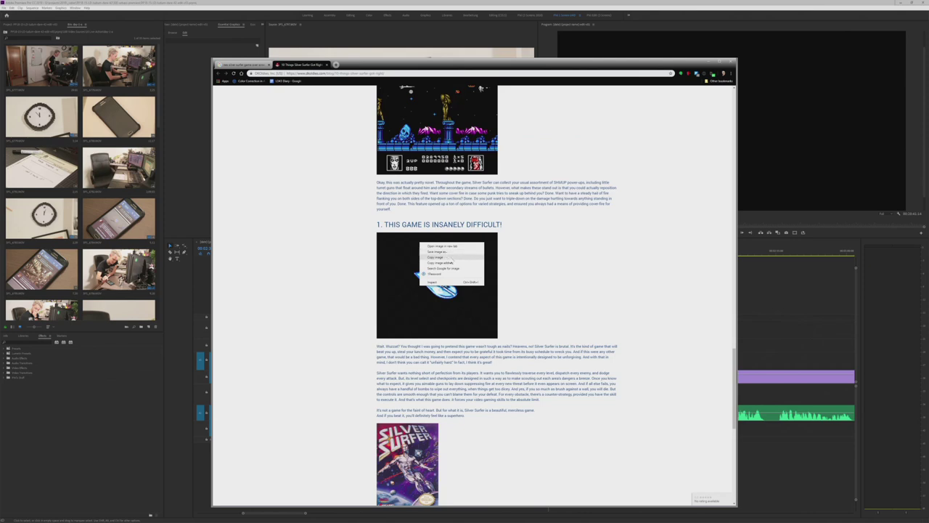
left_click(450, 258)
right_click(462, 269)
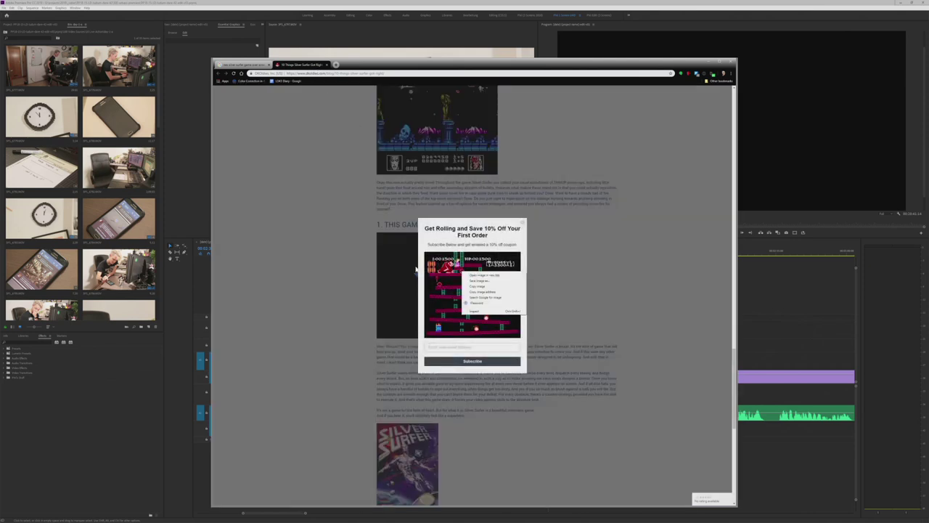
right_click(398, 264)
left_click(434, 284)
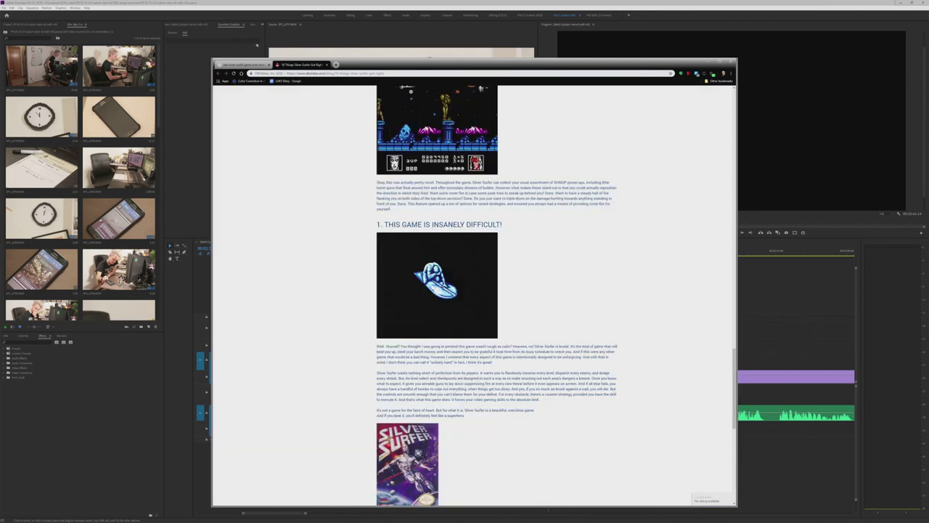
left_click(337, 73)
key("ctrl+v")
key("Return")
scroll(504, 303, "up", 9, "ctrl")
scroll(571, 281, "down", 1)
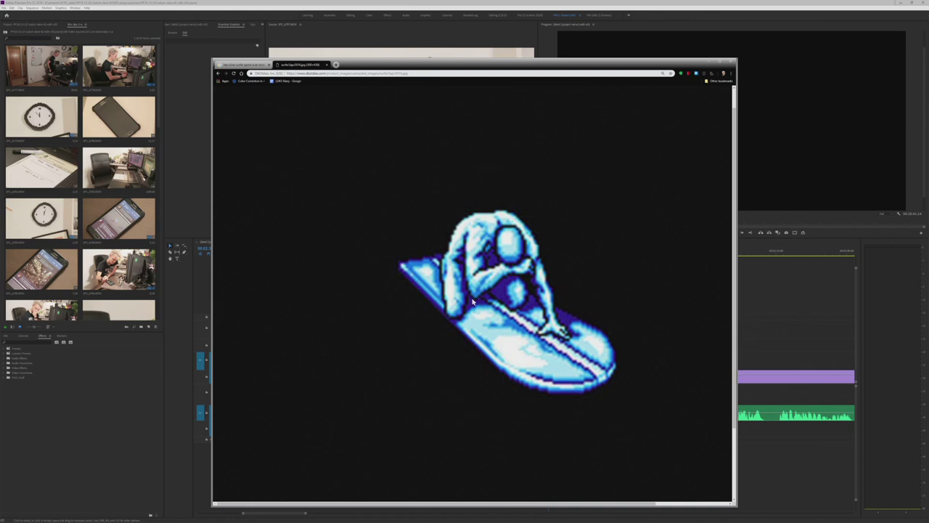
- Switch back to Premiere Pro, select the graphics stand-in's text and fit the whole frame in the program monitor
left_click(477, 14)
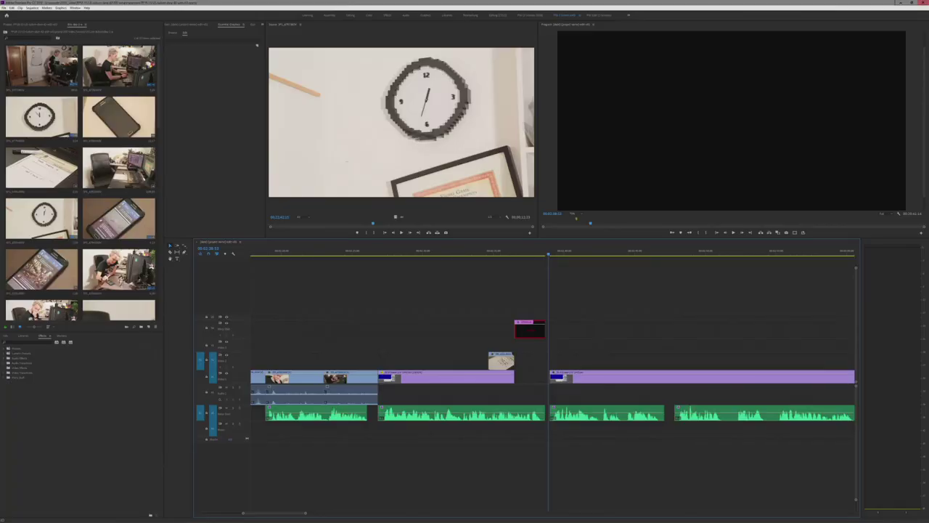
left_click(533, 252)
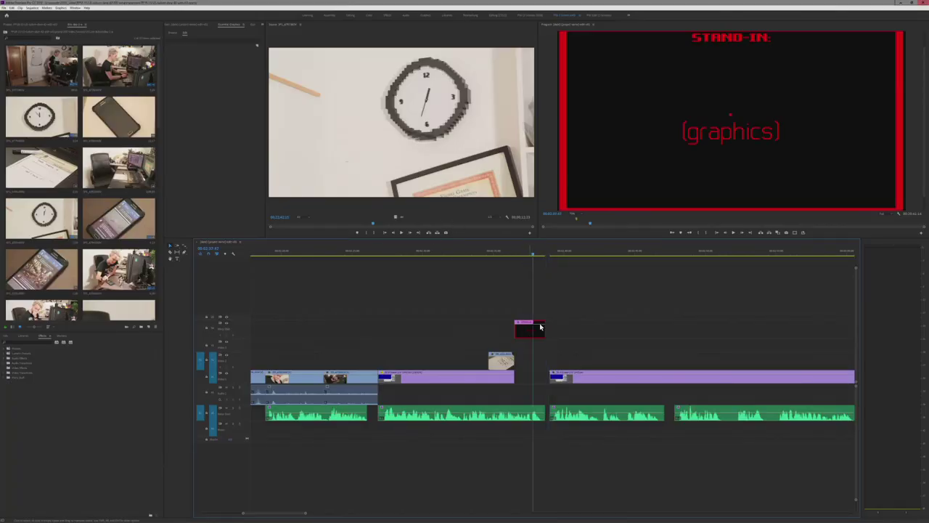
left_click(710, 137)
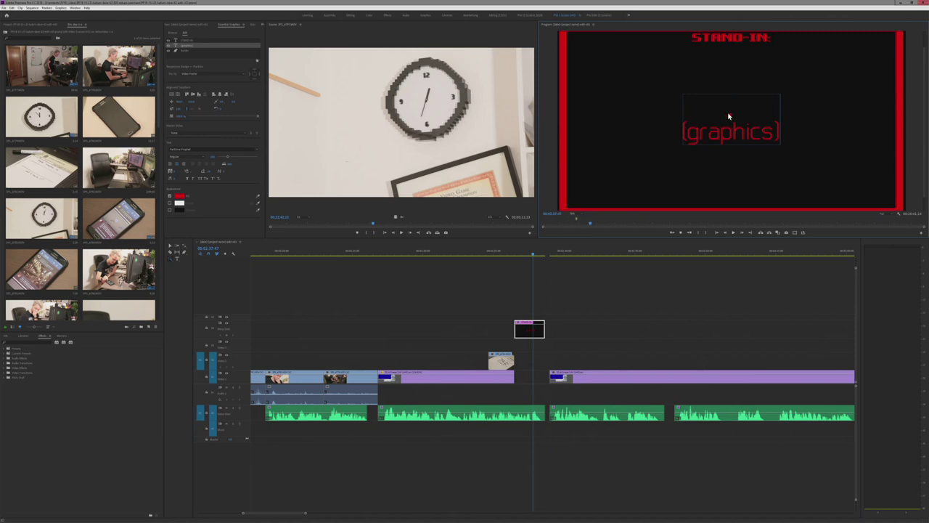
left_click(576, 213)
left_click(576, 219)
- Edit the stand-in's text so that "Silver Surfer painting" precedes "(graphics)"
double_click(741, 129)
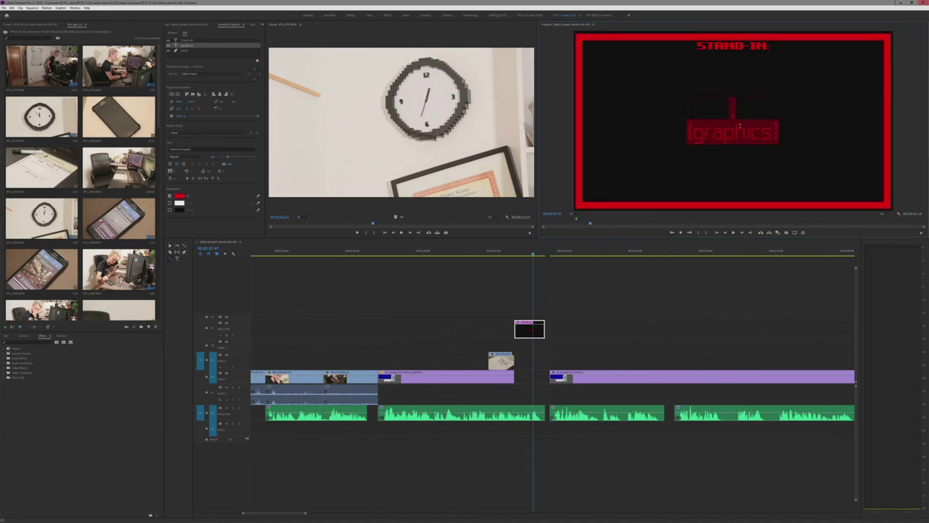
left_click_drag(728, 114, 735, 114)
type("Pic-")
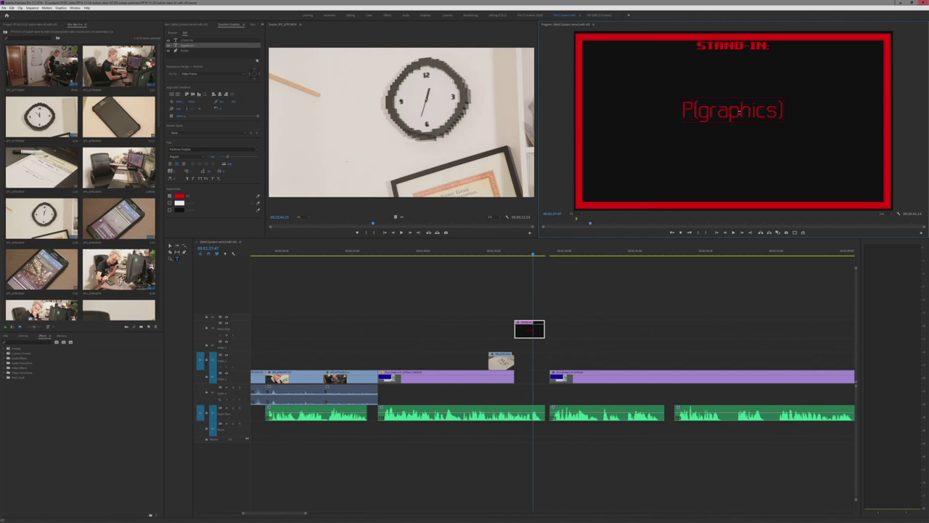
key("BackSpace")
key("BackSpace")
key("BackSpace")
key("BackSpace")
type("Silver Surfer p")
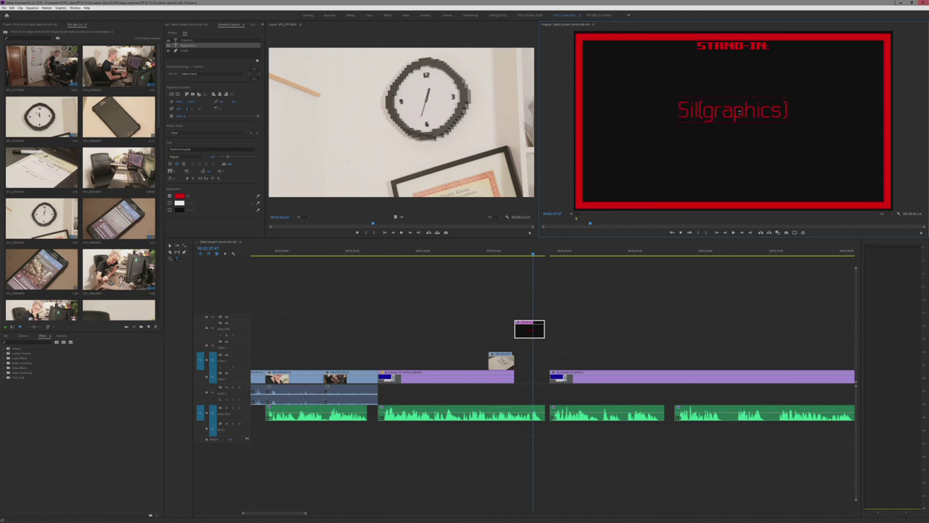
type("ainting")
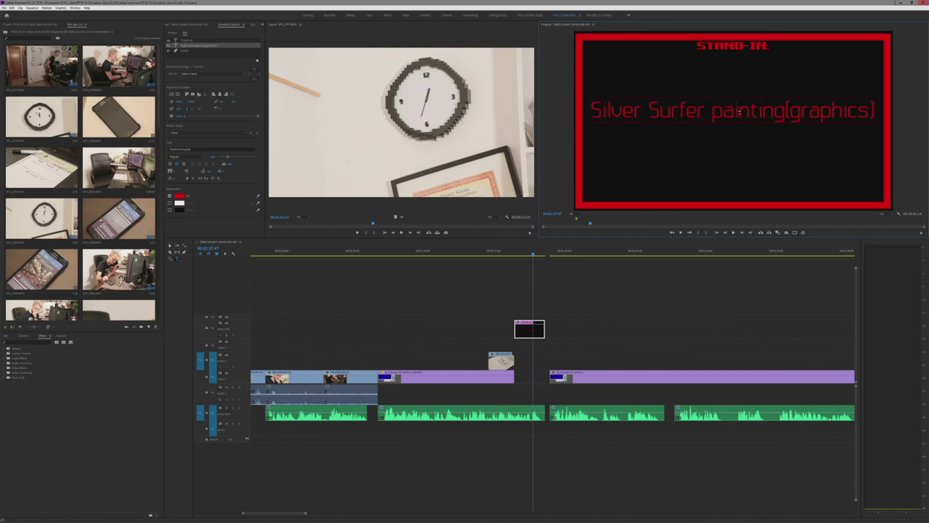
- Put the bracketed note on its own second line and replace its wording so it reads "(pick-up)"
key("Return")
key("End")
key("shift+Left")
key("shift+Left")
key("shift+Left")
key("shift+Left")
key("shift+Left")
key("shift+Left")
key("shift+Left")
key("shift+Left")
key("shift+Left")
key("shift+Left")
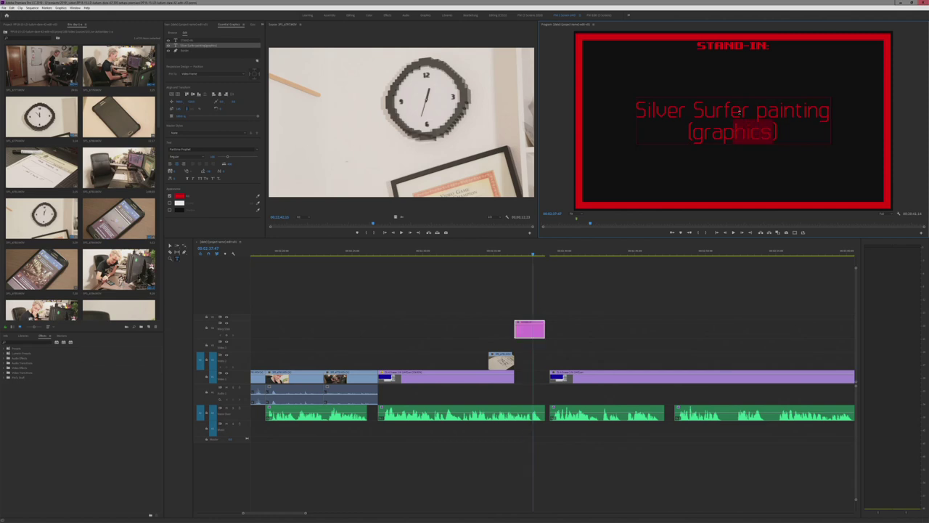
type("k-up")
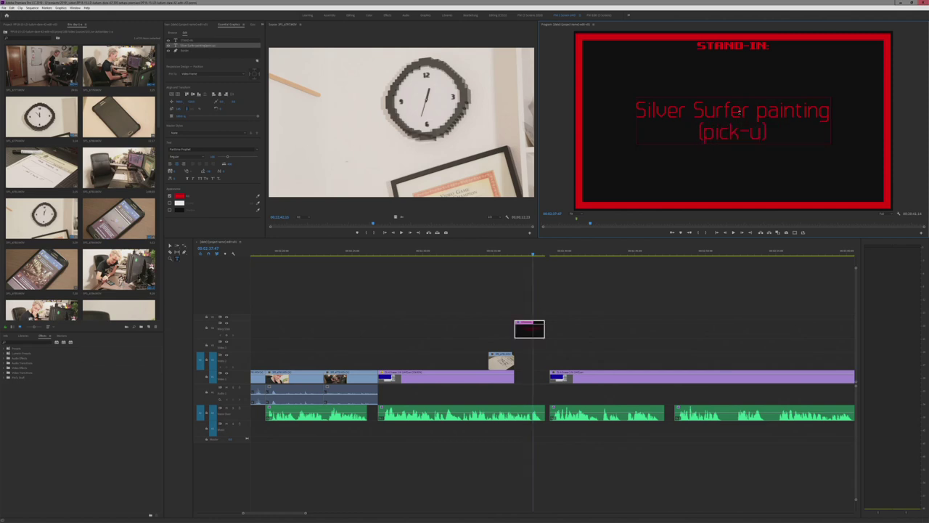
- Save the project and play the sequence from just before the Silver Surfer stand-in
left_click(487, 273)
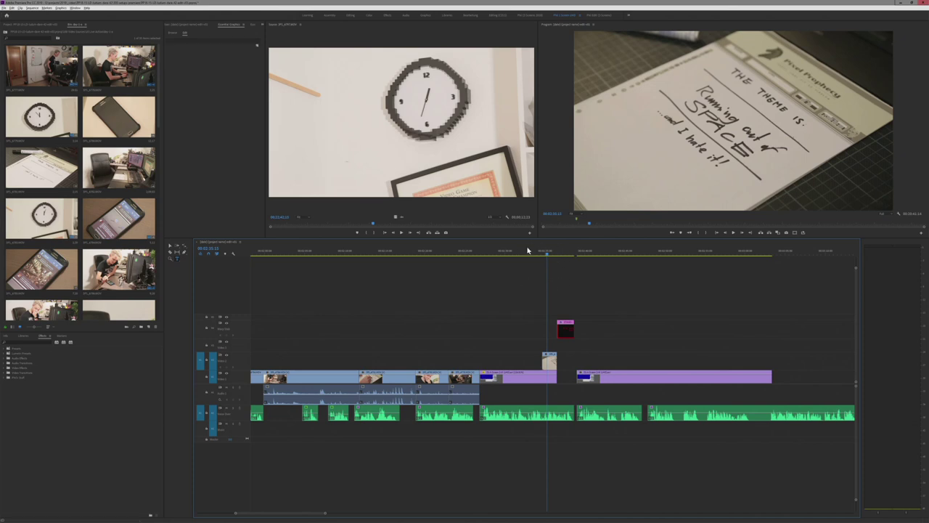
left_click(554, 252)
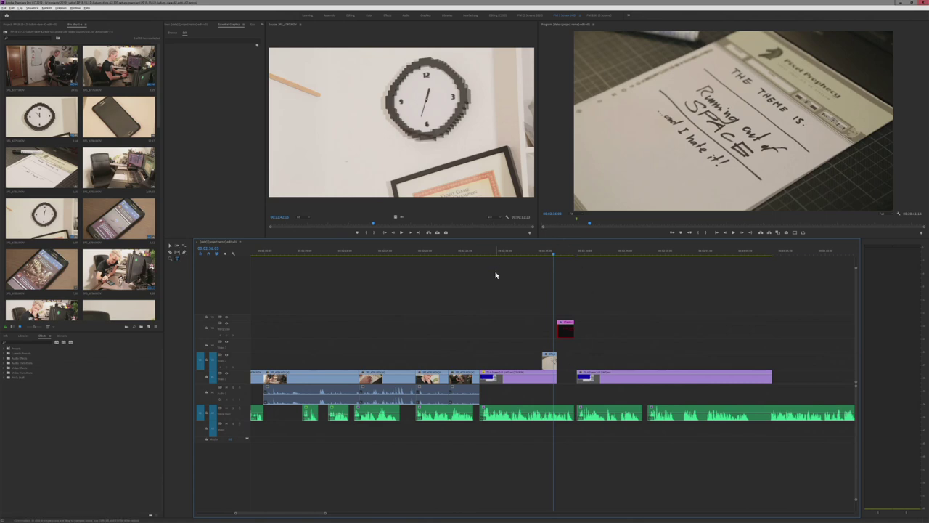
key("ctrl+s")
key("space")
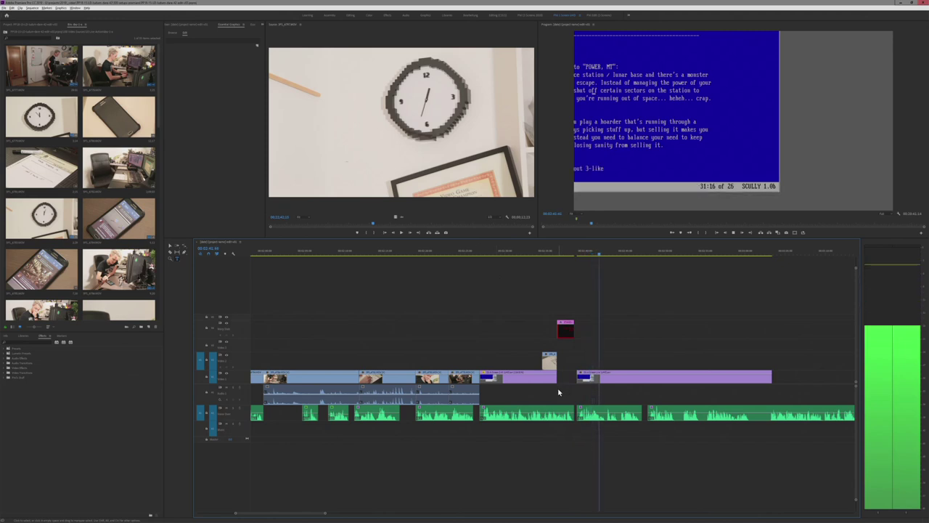
- Open the timelapse clip following the stand-in in the source monitor and scrub to the "POWER, MT" notes
left_click(579, 257)
left_click(640, 378)
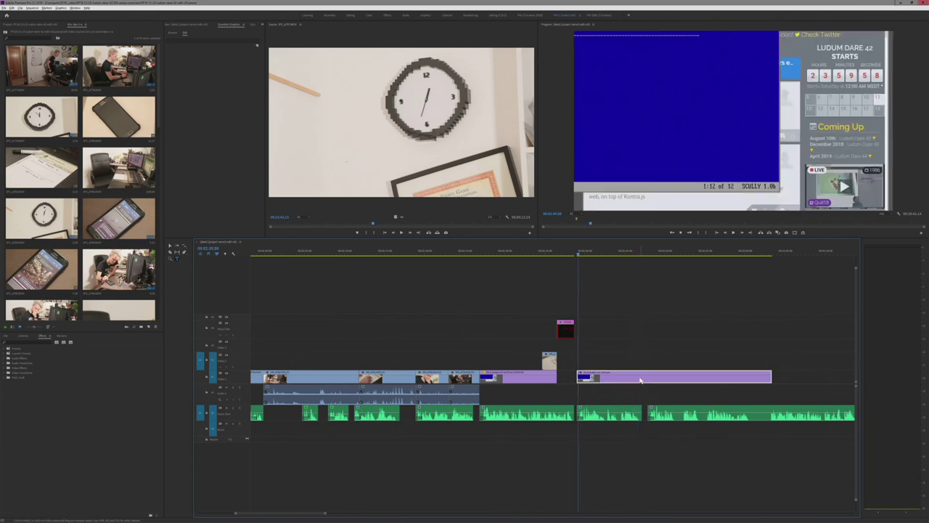
double_click(640, 377)
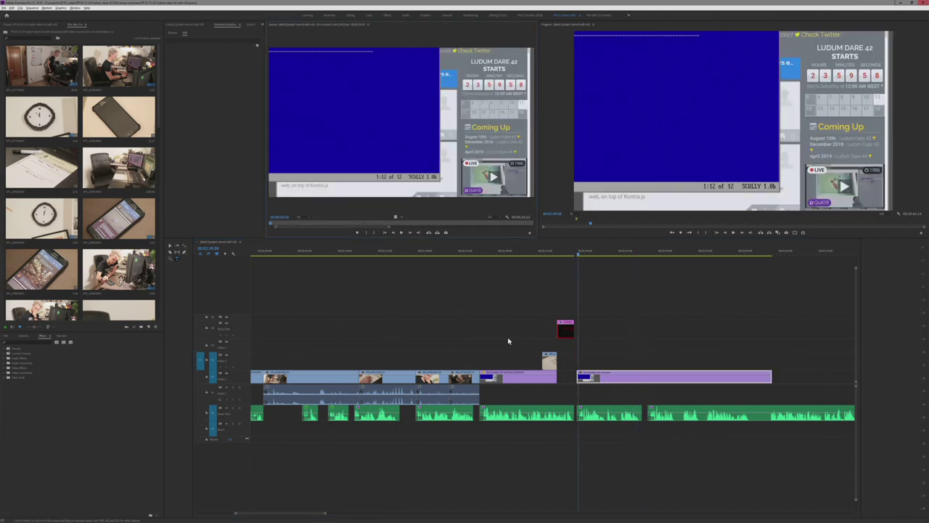
left_click(303, 219)
left_click(305, 222)
mouse_move(289, 223)
left_mouse_down()
mouse_move(378, 224)
mouse_move(300, 222)
left_mouse_up()
left_click(303, 217)
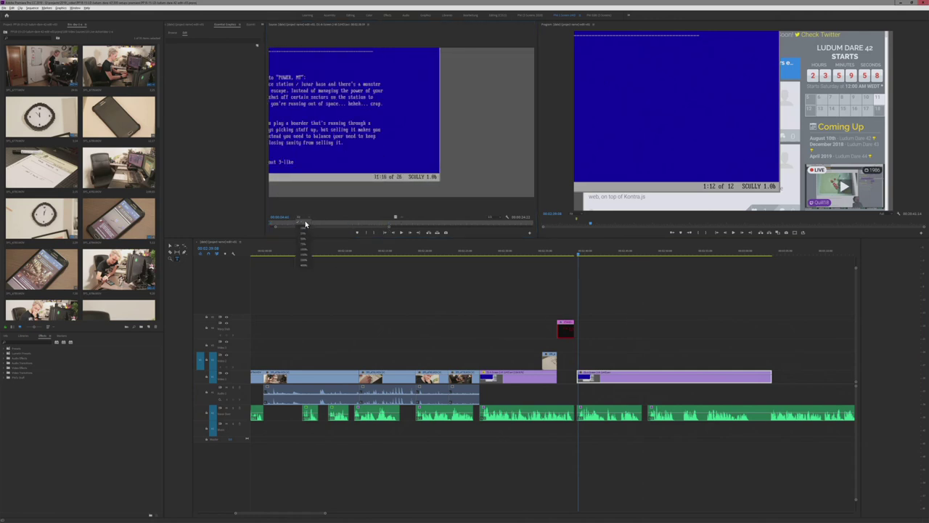
left_click(305, 222)
left_click(462, 315)
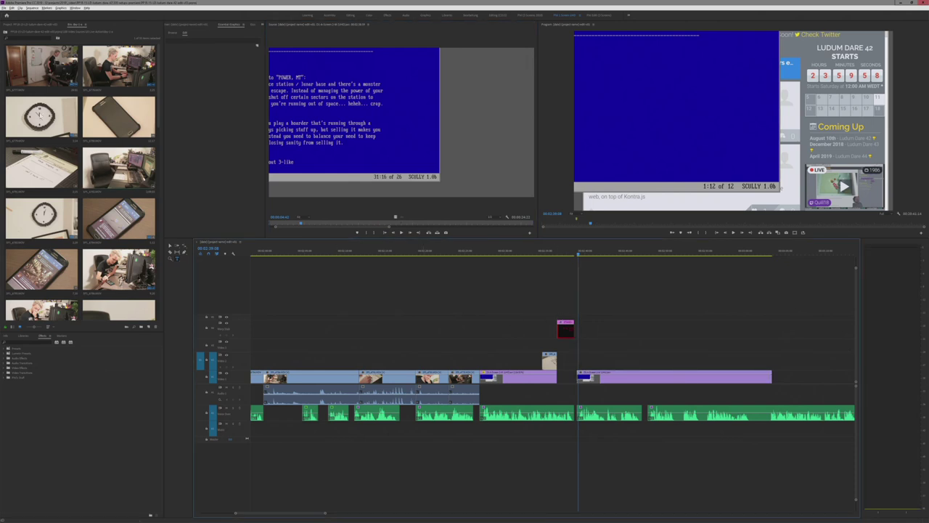
- Open the third timelapse from the project's timelapse bin and play and scrub through it for usable material
left_click(39, 26)
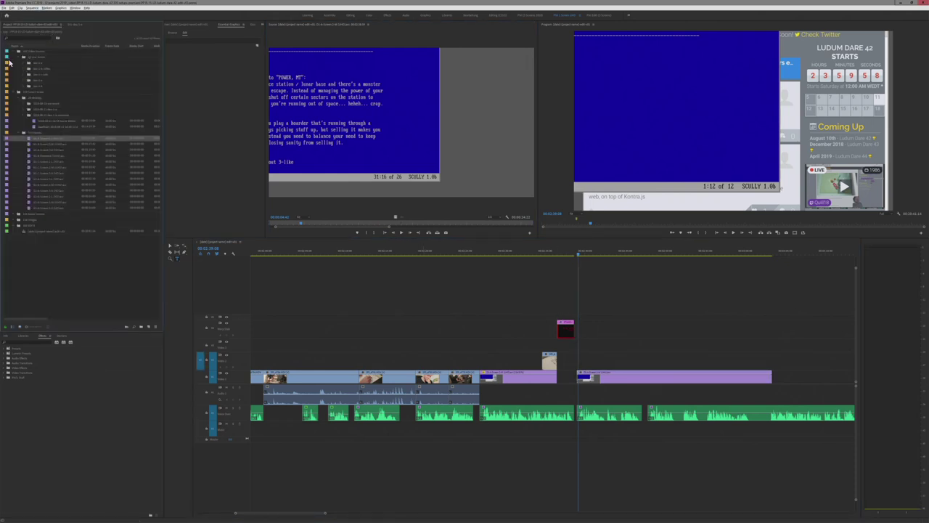
left_click(30, 147)
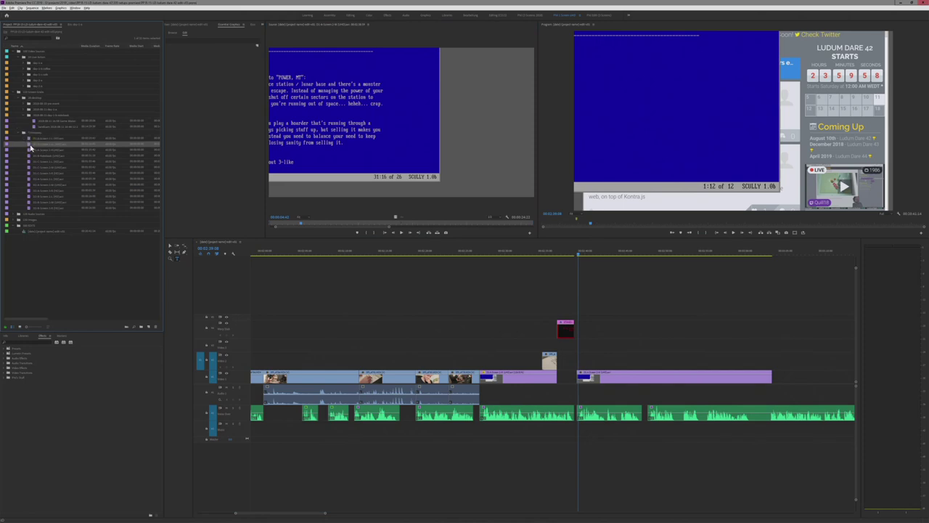
double_click(32, 151)
left_click_drag(274, 224, 306, 235)
key("shift+Right")
key("shift+Right")
key("shift+Right")
key("shift+Right")
key("shift+Right")
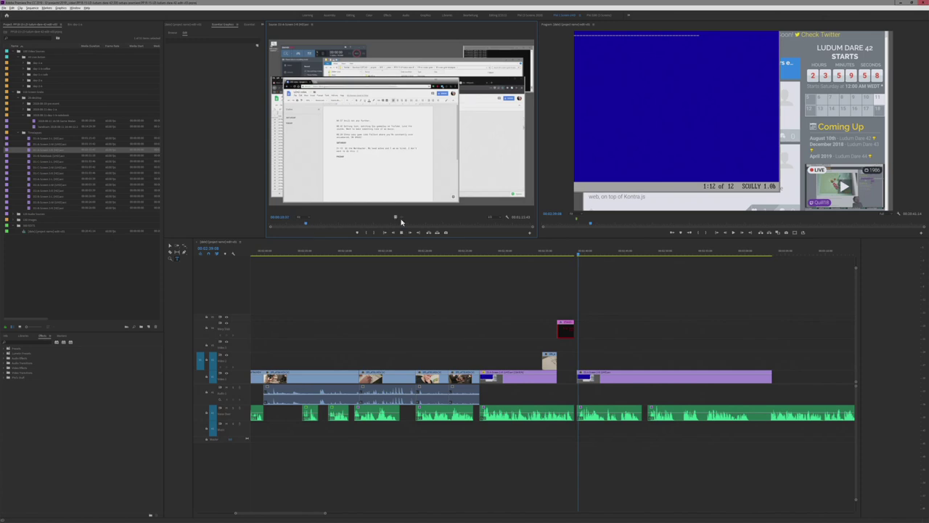
key("space")
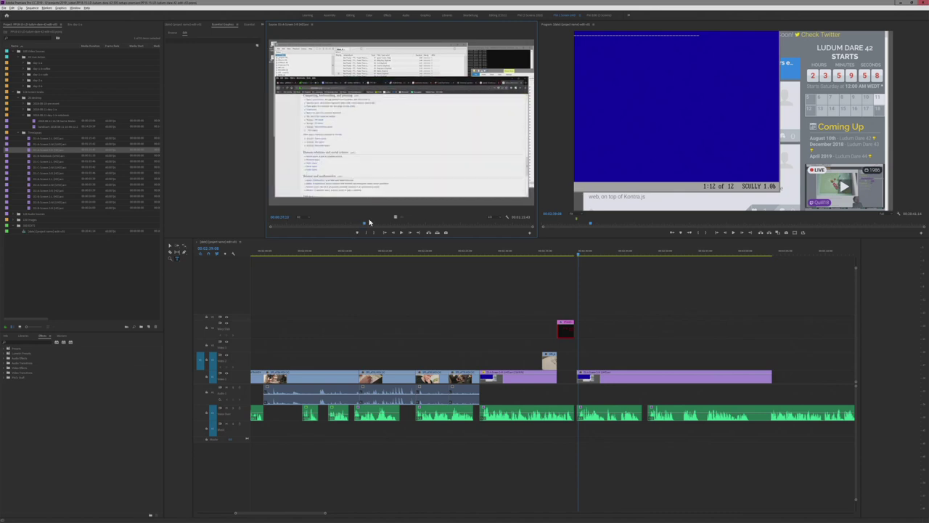
left_click_drag(369, 223, 418, 223)
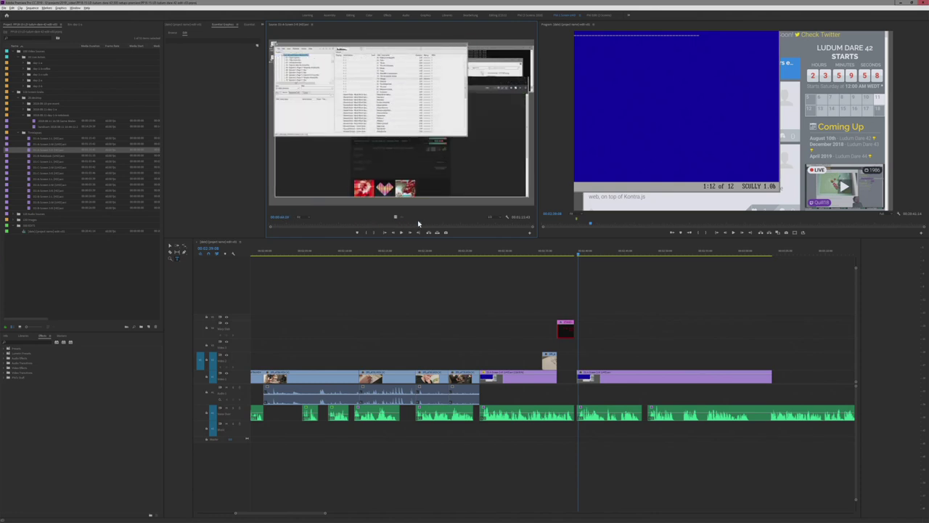
- Compare the second and third timelapses by scrubbing through each, ending on the second one's game-idea notes
double_click(61, 150)
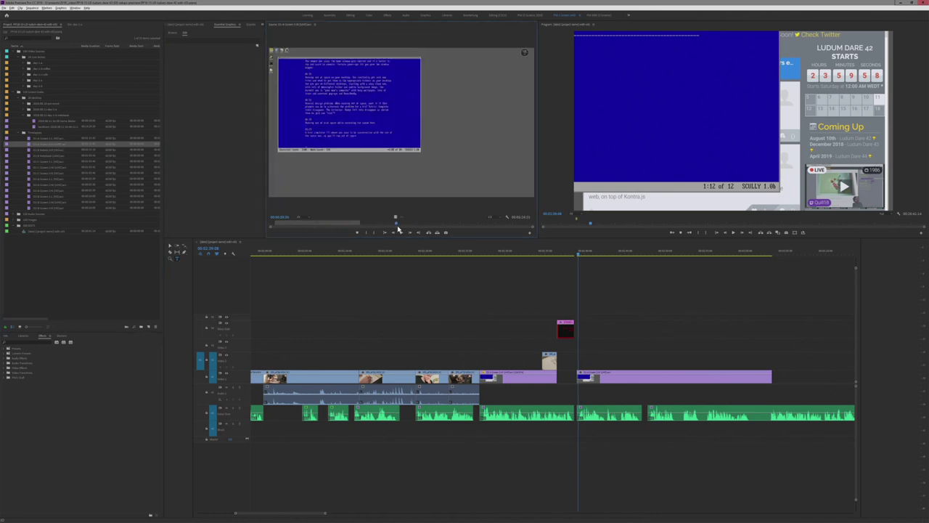
left_click_drag(418, 223, 434, 224)
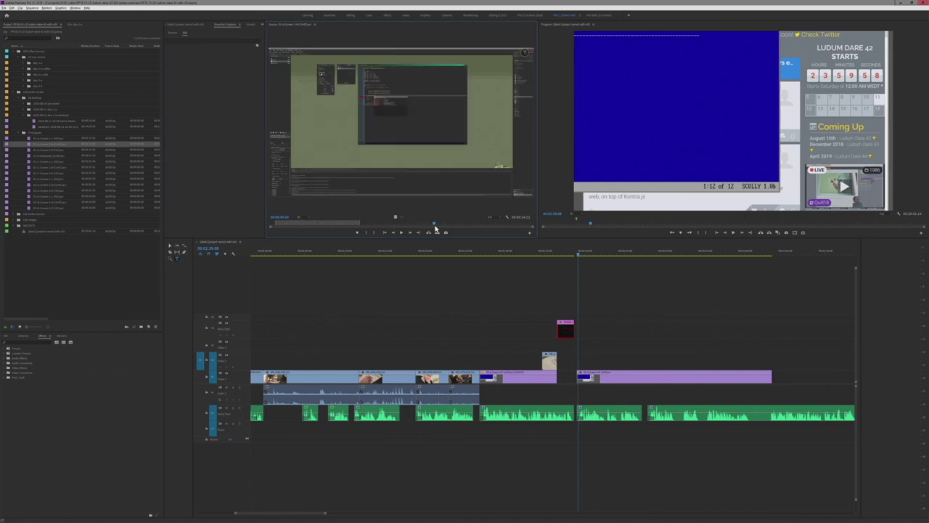
double_click(110, 149)
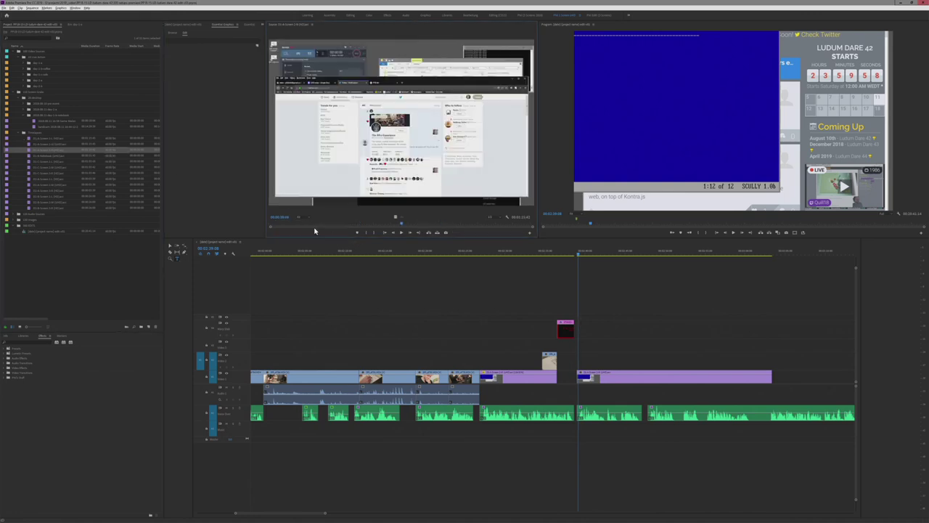
mouse_move(314, 224)
left_mouse_down()
mouse_move(321, 224)
mouse_move(308, 227)
left_mouse_up()
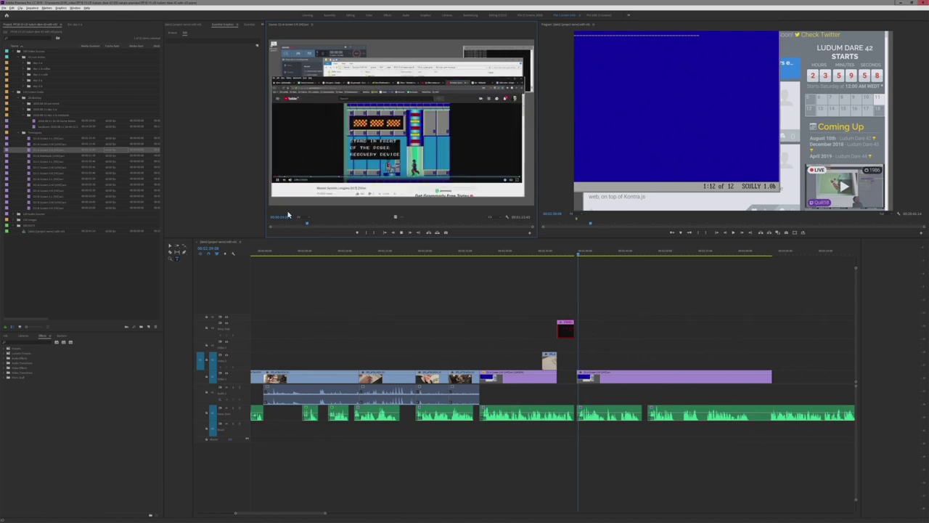
left_click(290, 224)
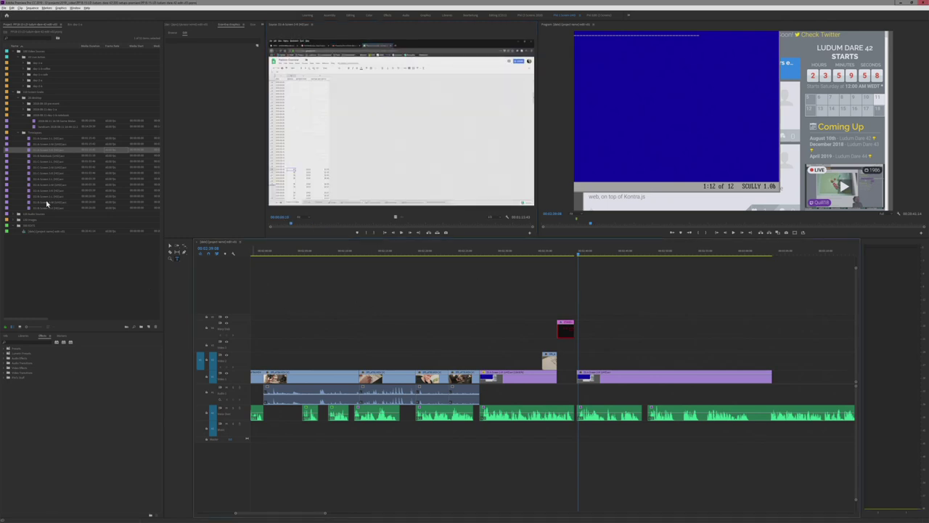
double_click(35, 145)
left_click_drag(321, 224, 337, 224)
- Replace the long timelapse clip after the stand-in with a copy of the timelapse used before it
left_click_drag(579, 253, 606, 267)
left_click(638, 379)
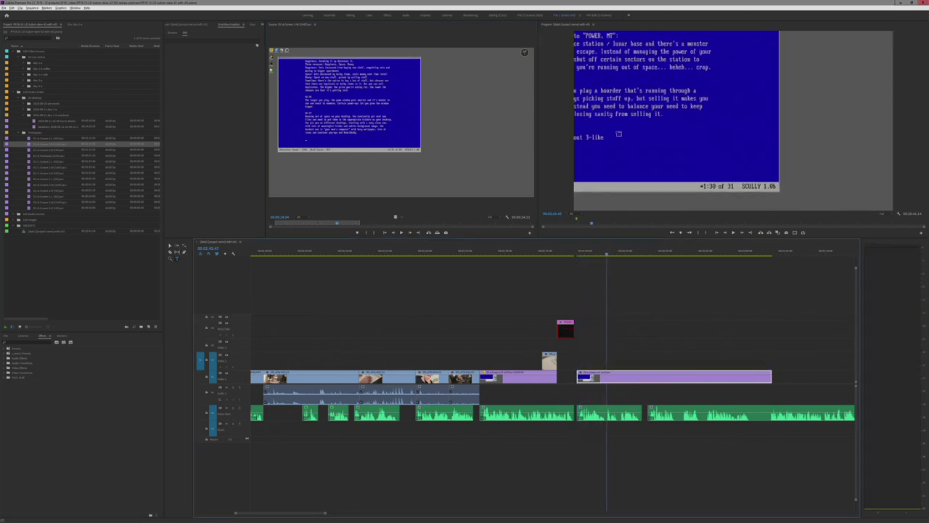
left_click(618, 200)
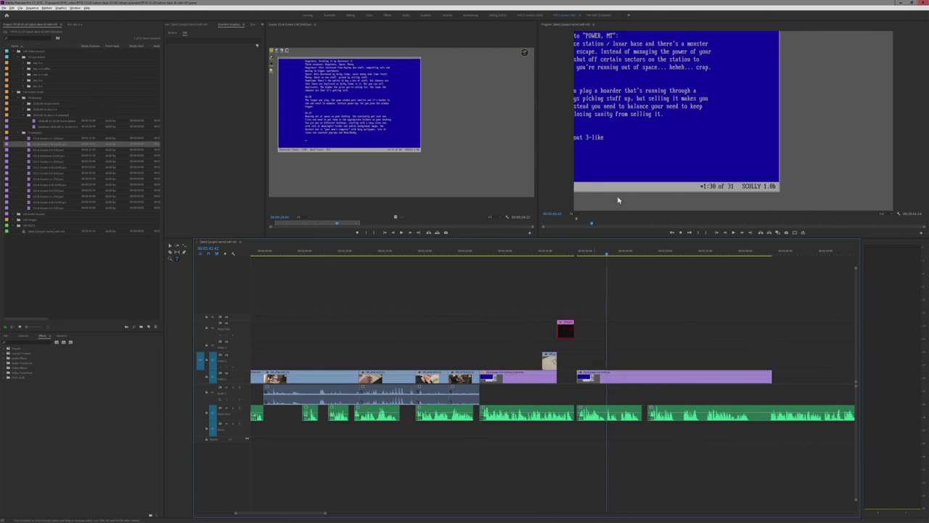
left_click(539, 381)
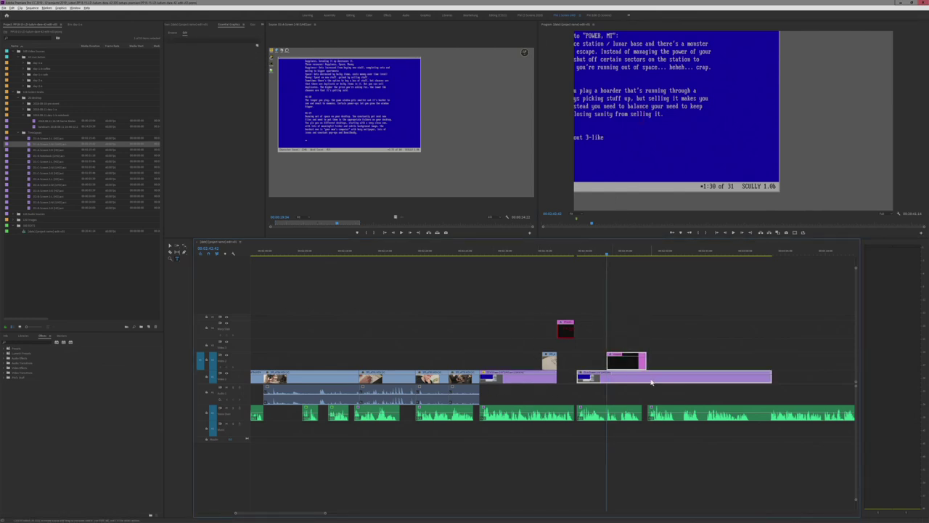
key("Delete")
key("ctrl+v")
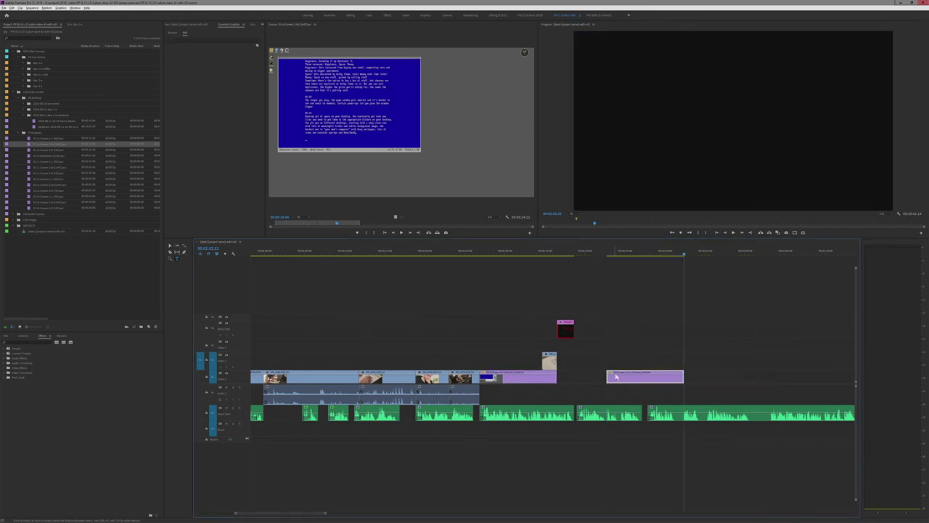
- Reposition the pasted timelapse and close the gap so it follows directly after the Silver Surfer stand-in
left_click_drag(660, 378, 715, 379)
left_click_drag(560, 381, 597, 381)
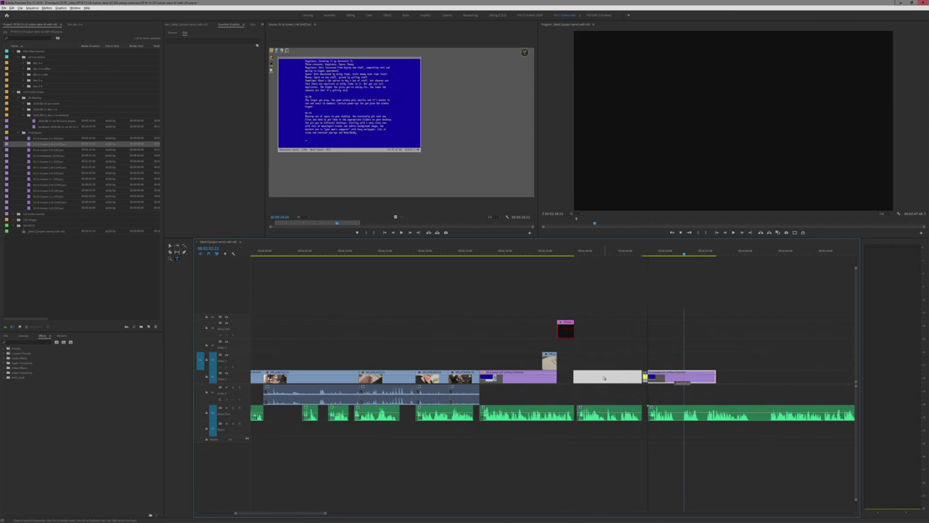
key("Delete")
- Play the transition from the Silver Surfer stand-in into the pasted timelapse
left_click(570, 254)
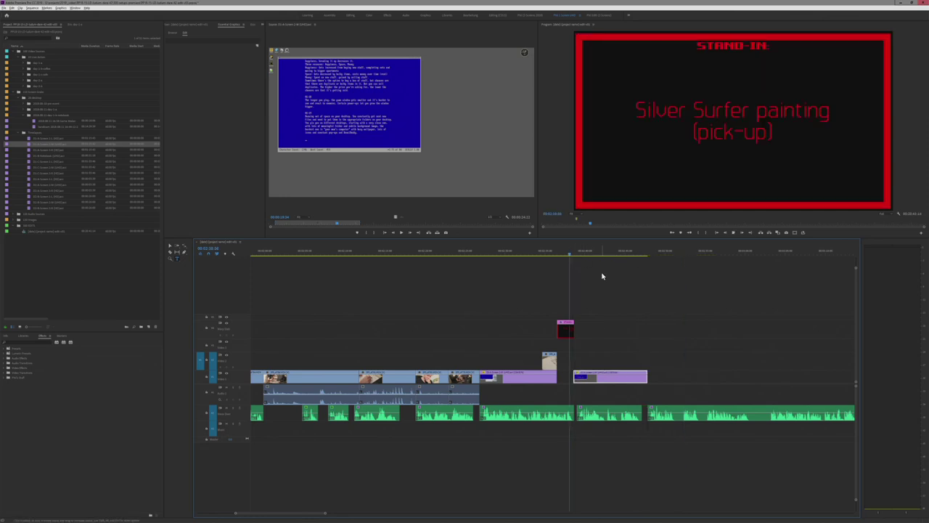
key("space")
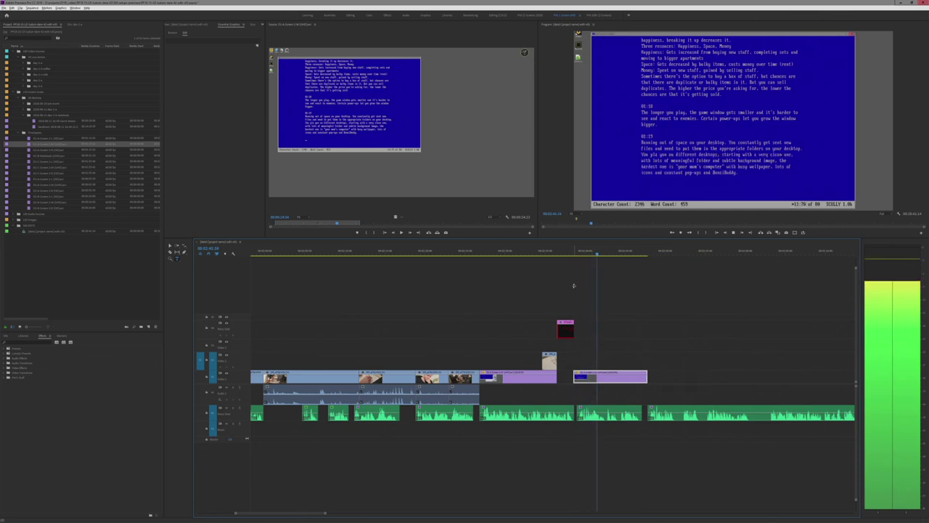
key("space")
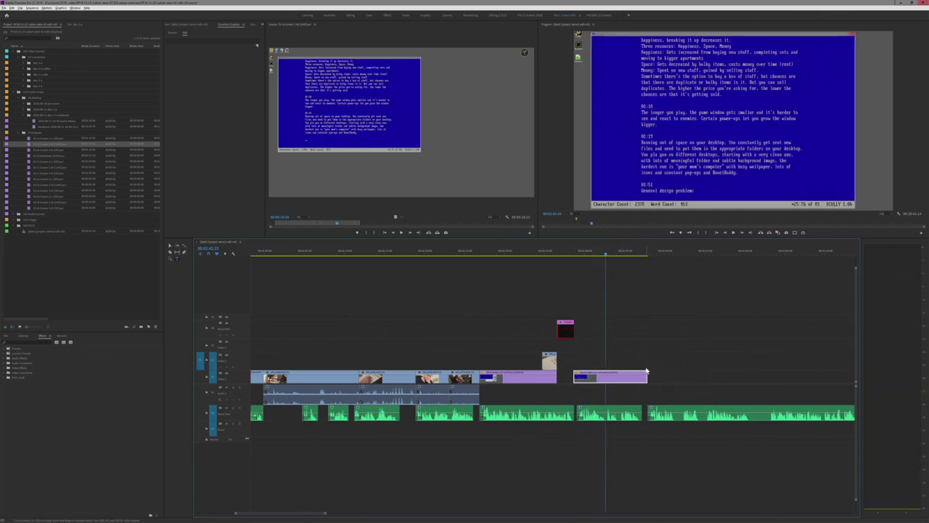
- Open the first live-footage bin as thumbnails and scrub through its wide shot of the office
left_click(27, 63)
double_click(28, 66)
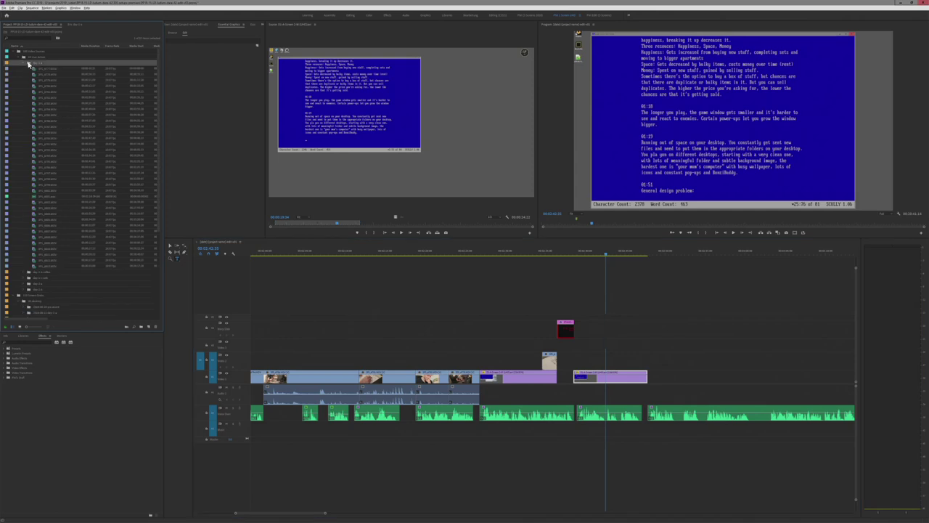
double_click(41, 66)
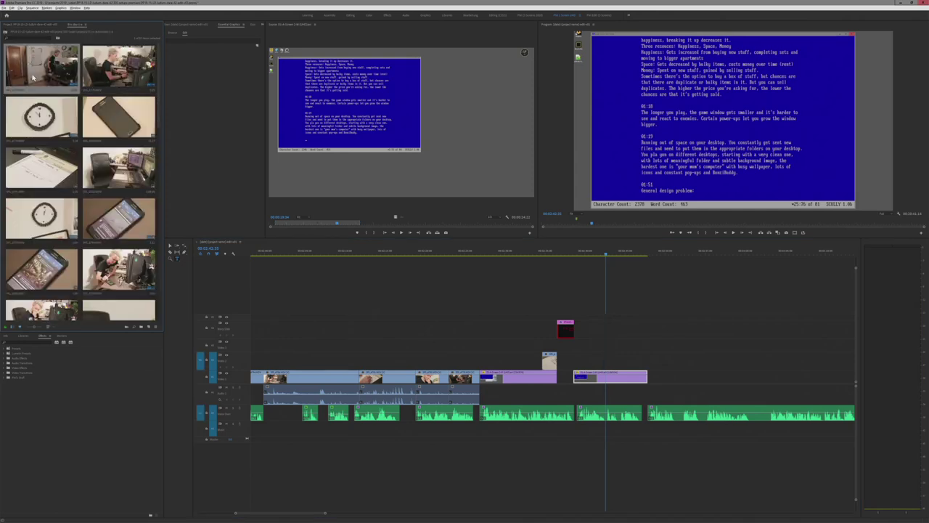
left_click_drag(488, 227, 454, 223)
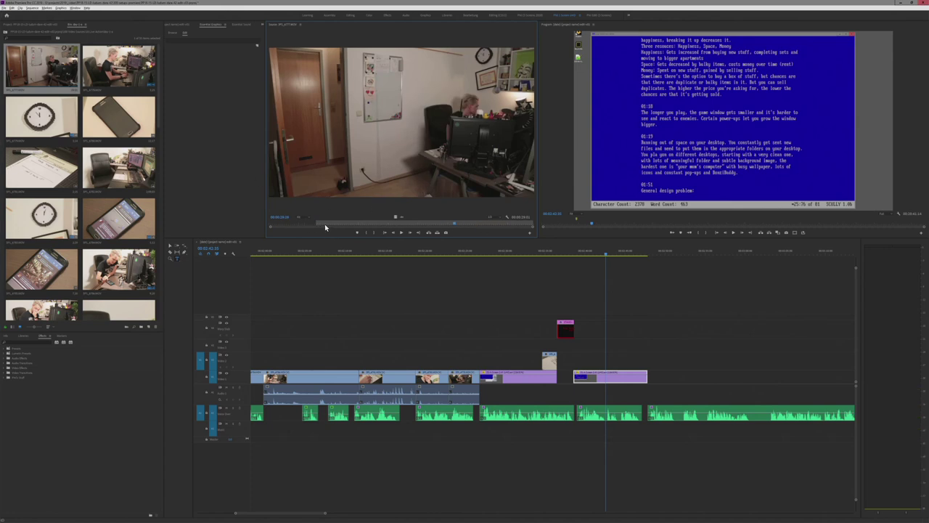
left_click_drag(325, 227, 366, 225)
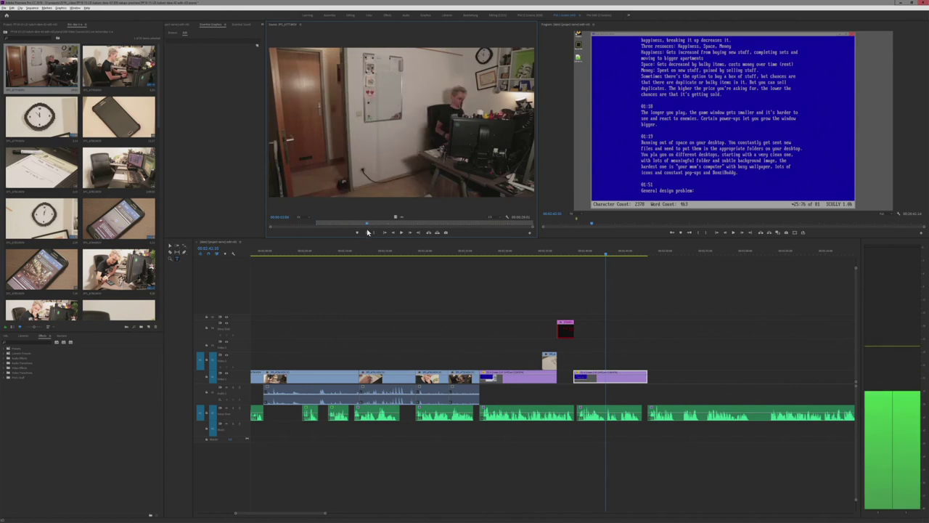
- Magnify the office shot's preview to inspect the small black figure near the floor, and fit the whole frame in view again
left_click(298, 217)
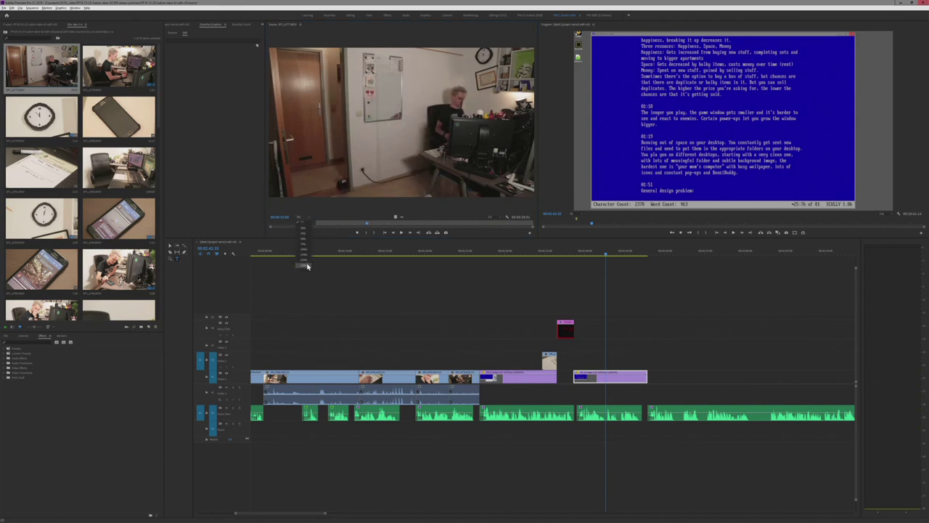
left_click(306, 266)
left_click_drag(532, 119, 531, 189)
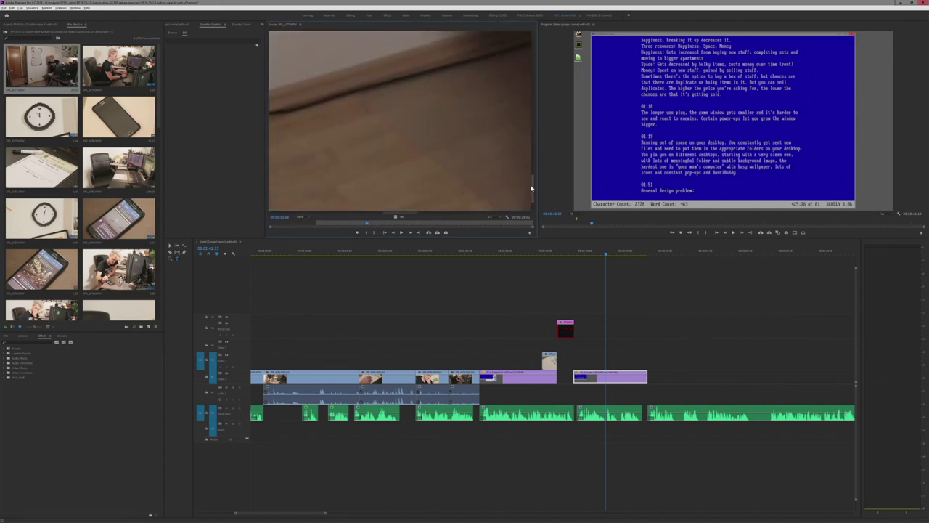
left_click_drag(400, 214, 348, 213)
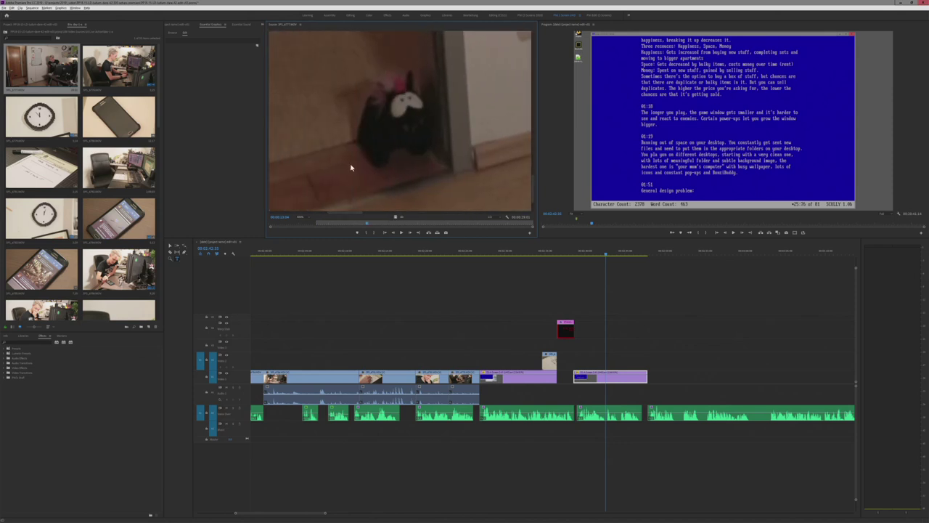
left_click(304, 218)
left_click(304, 226)
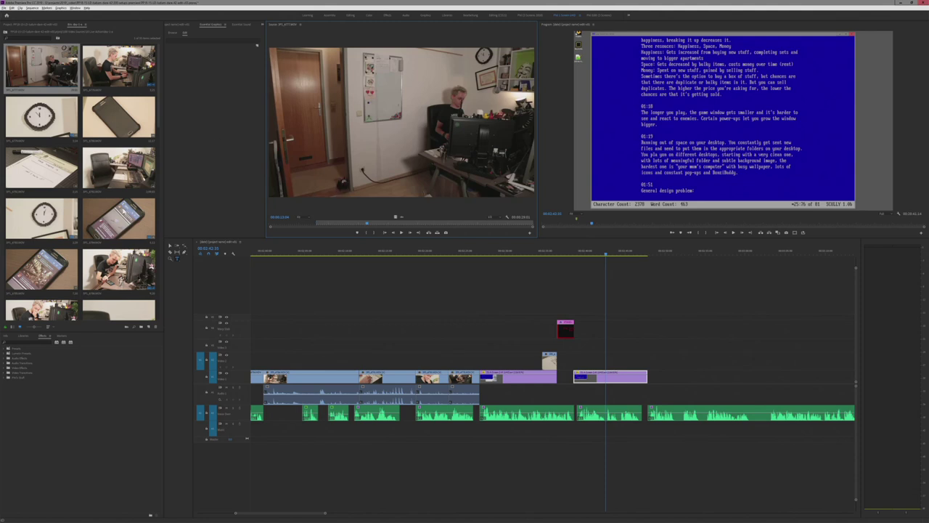
- Play and scrub through the side-view clip of the man writing and working at the desk
double_click(136, 290)
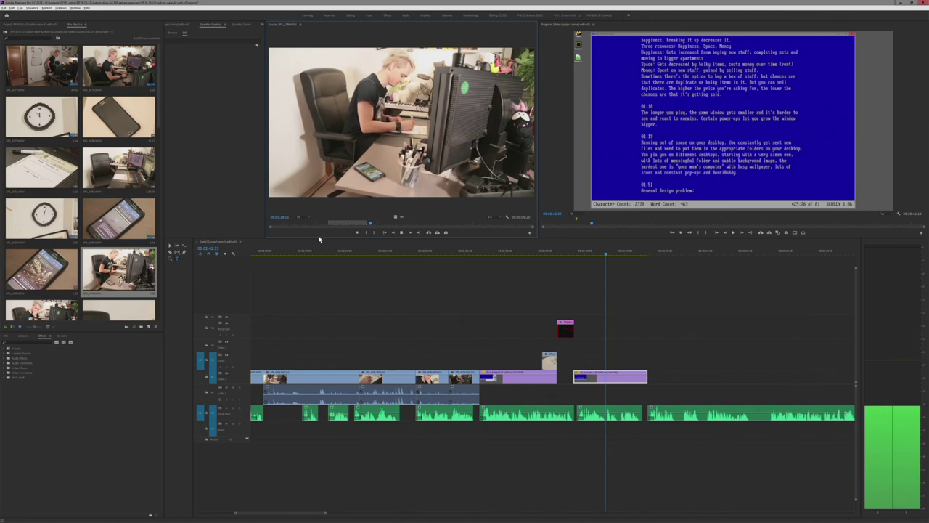
left_click_drag(367, 224, 382, 225)
key("space")
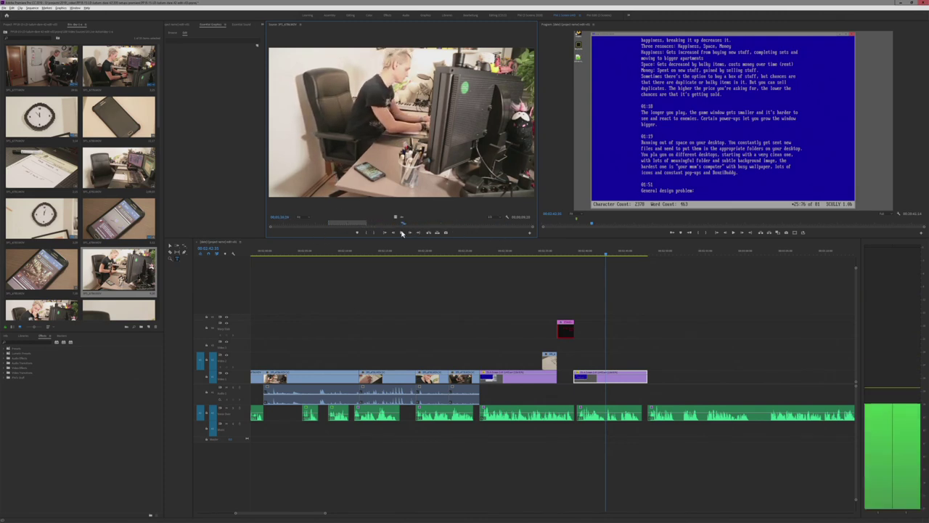
left_click_drag(403, 223, 363, 242)
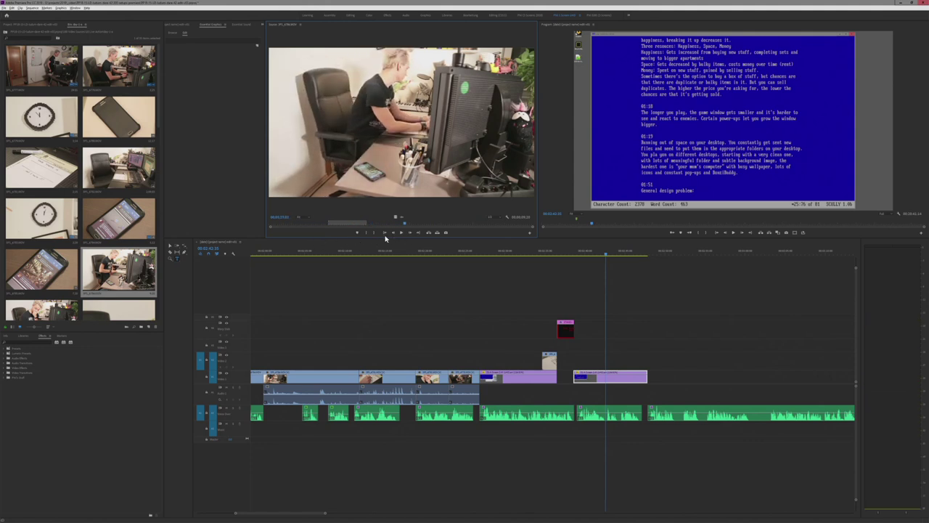
key("space")
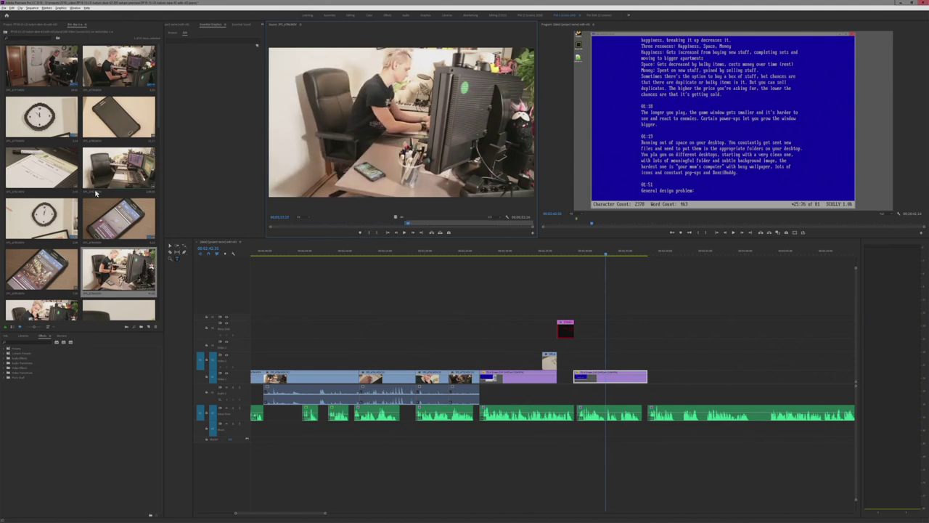
- Review the following desk clip, checking its start and the moment the man leans over the phone
scroll(72, 291, "down", 1)
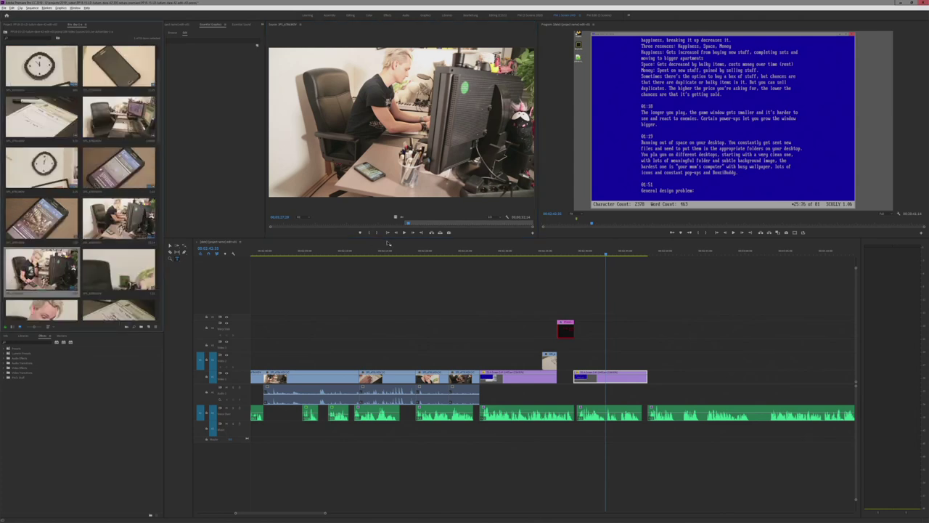
double_click(50, 269)
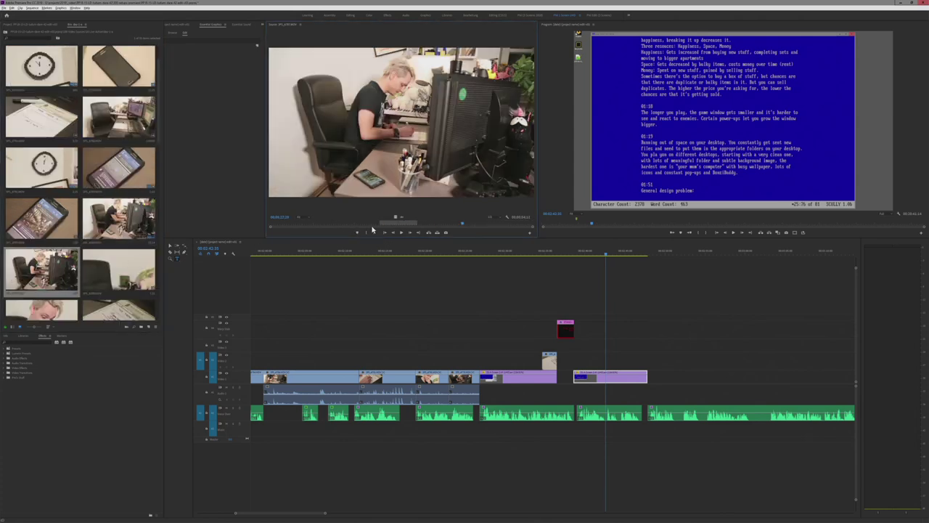
key("space")
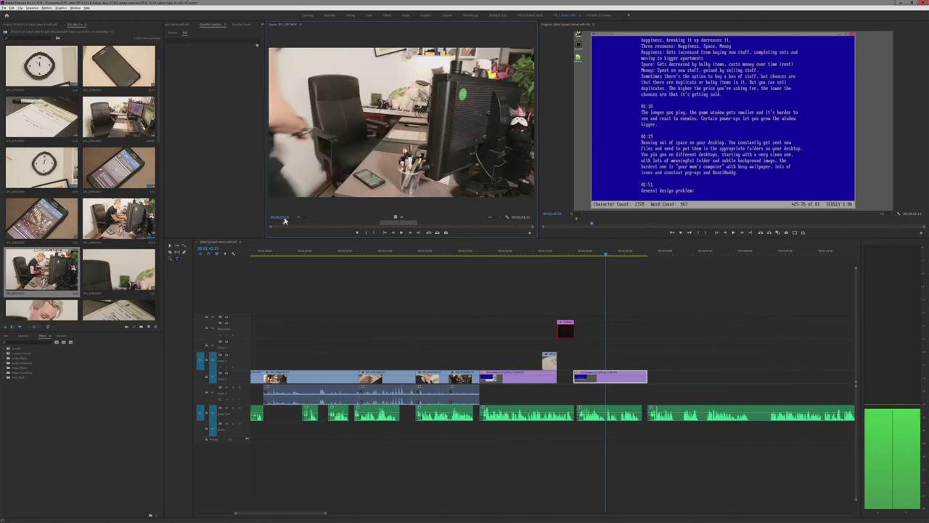
left_click(335, 221)
- Scrub through the close-up of the man thinking with his hand at his mouth, and look over the bin's remaining thumbnails
scroll(116, 219, "down", 1)
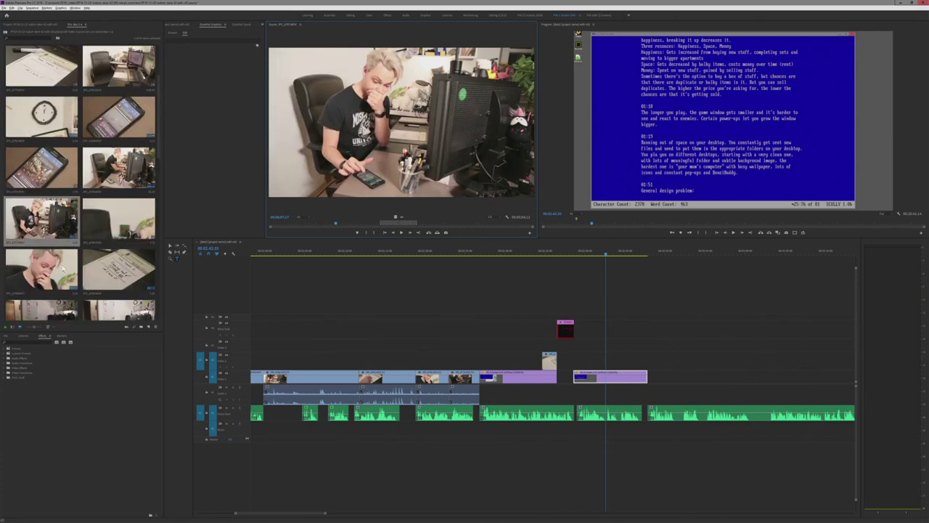
double_click(45, 269)
left_click_drag(279, 223, 524, 228)
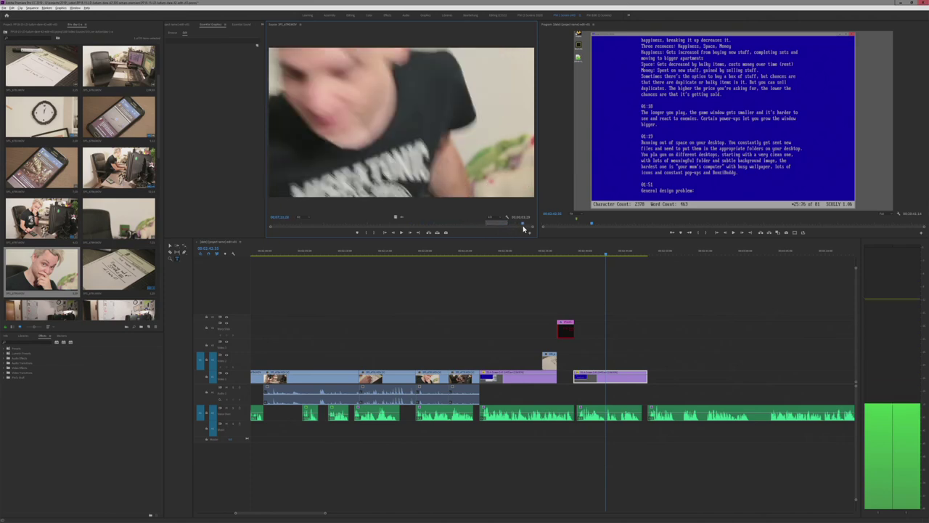
scroll(119, 188, "down", 4)
scroll(120, 188, "down", 2)
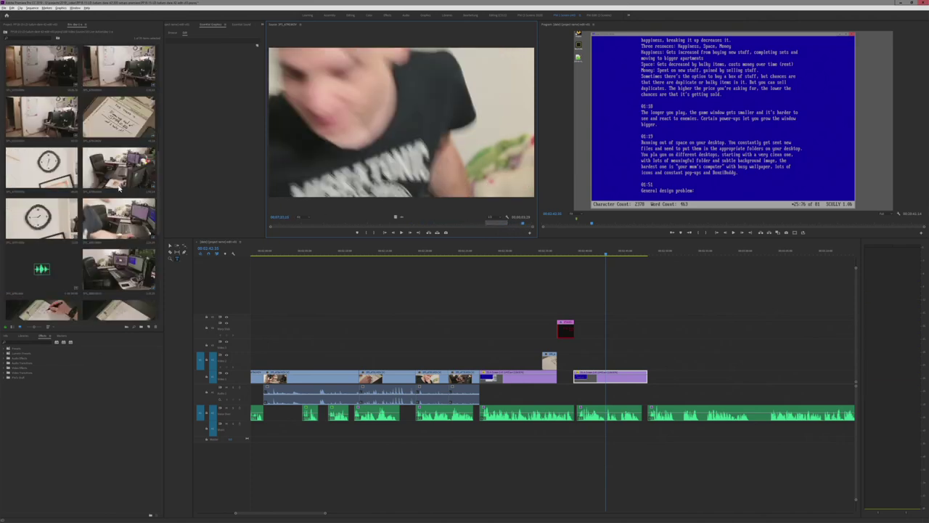
scroll(106, 214, "up", 3)
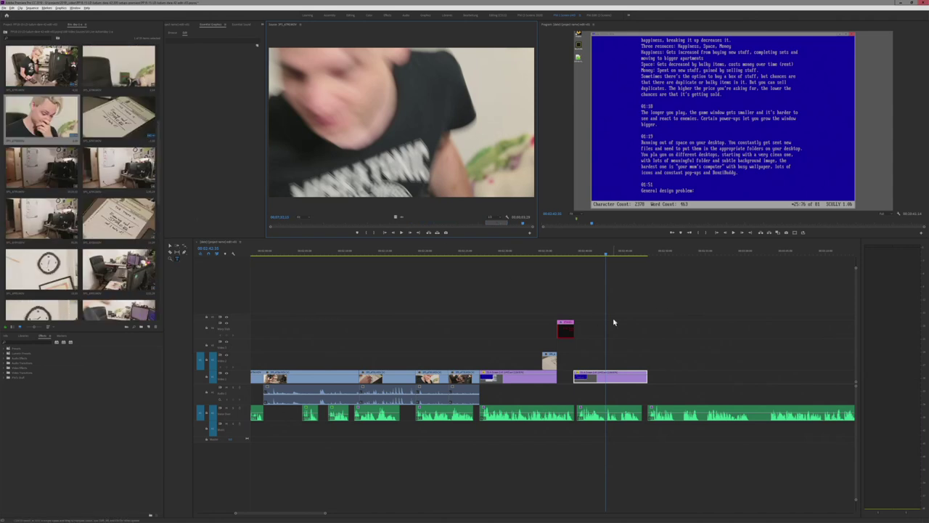
- Shift the last timelapse later to start at the playhead, and fill the gap with a copy of the Silver Surfer stand-in on the stand-in track
left_click(612, 313)
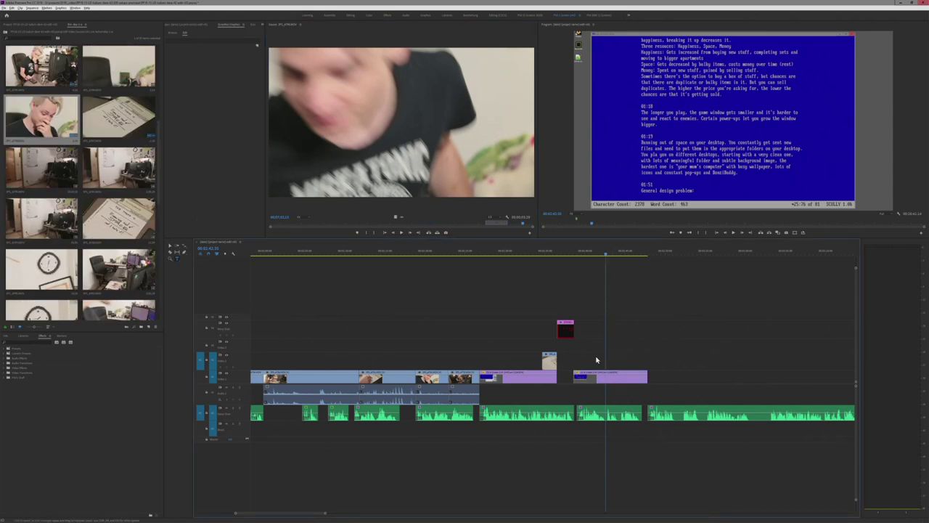
left_click_drag(598, 376, 631, 376)
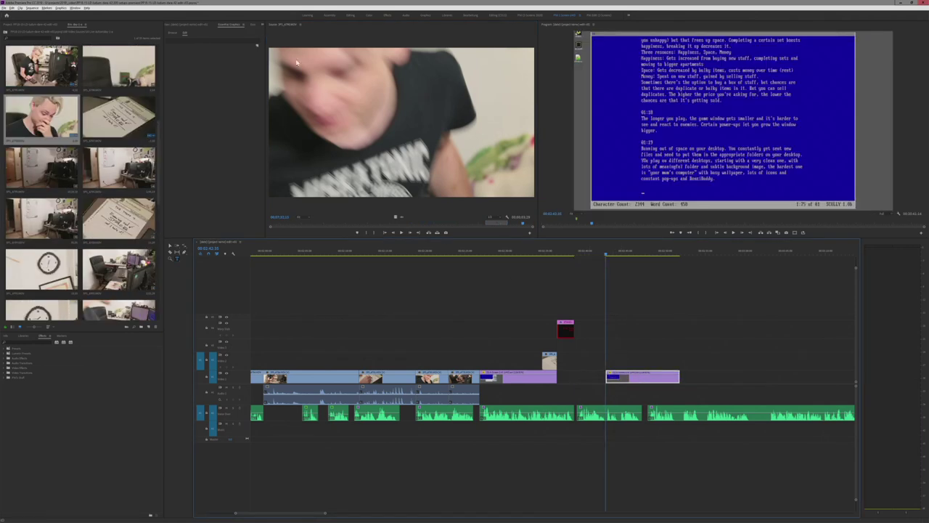
left_click(565, 329)
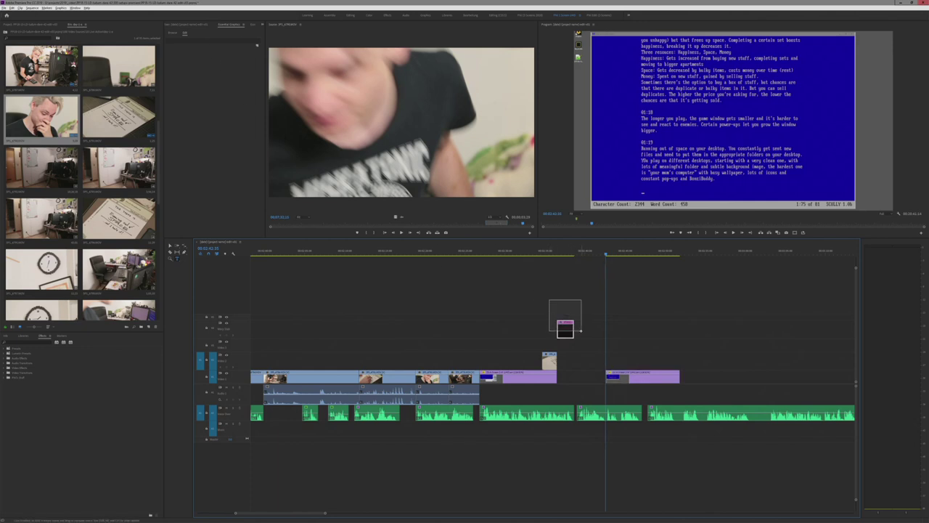
left_click(621, 367)
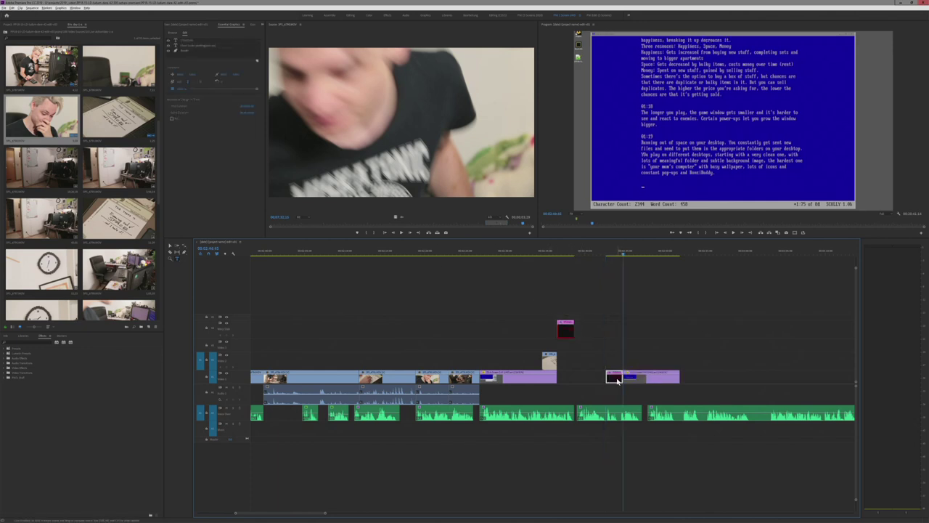
key("ctrl+z")
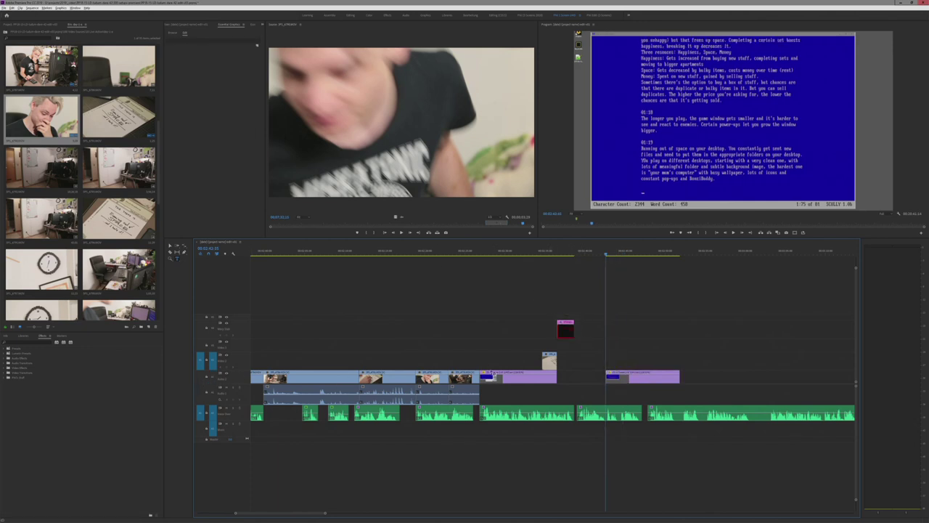
key("ctrl+v")
left_click_drag(581, 336, 606, 329)
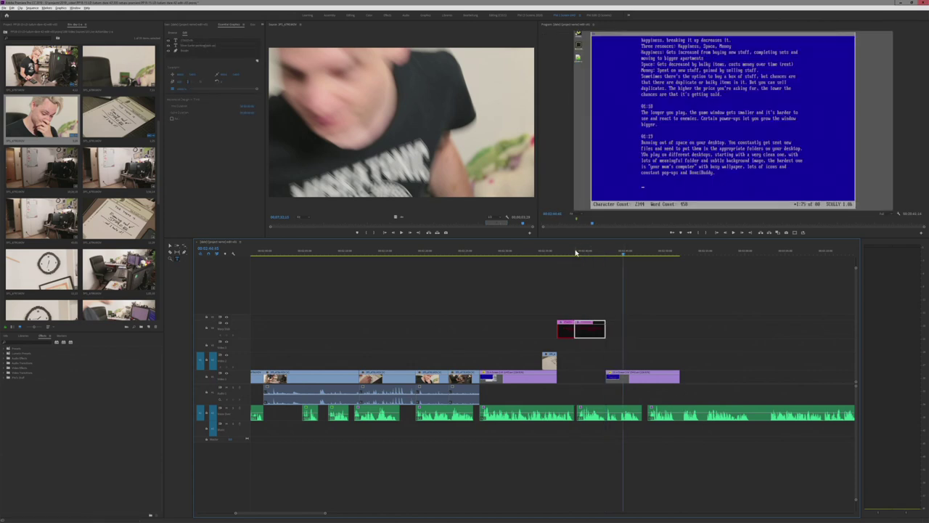
- Play the stretch covered by the copied stand-in against the voice-over
left_click(575, 251)
key("space")
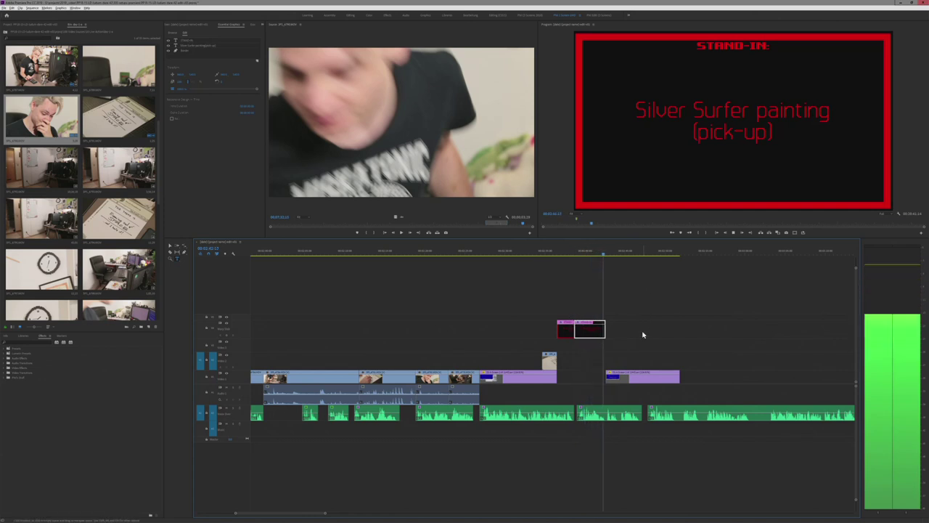
key("space")
- Relabel the copied stand-in "Storming my brain" with "(???)" on its second line
left_click(600, 254)
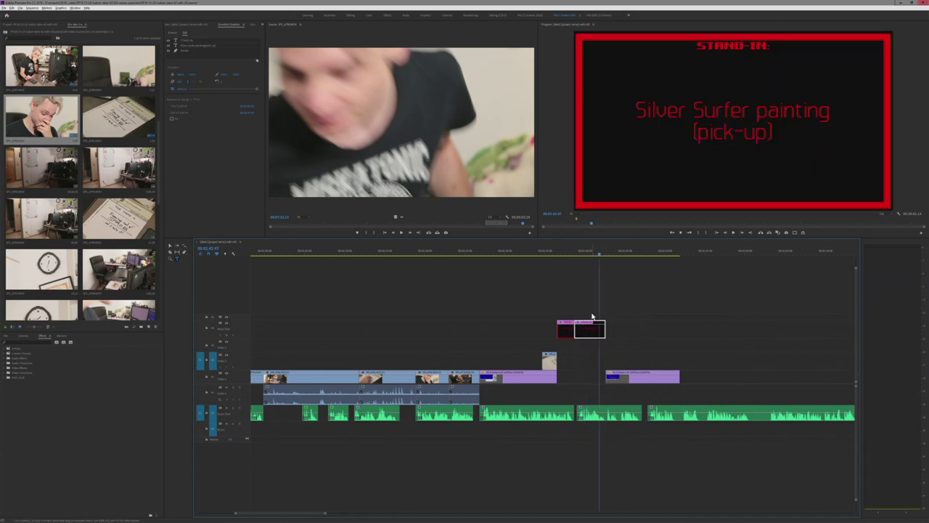
double_click(725, 110)
key("Home")
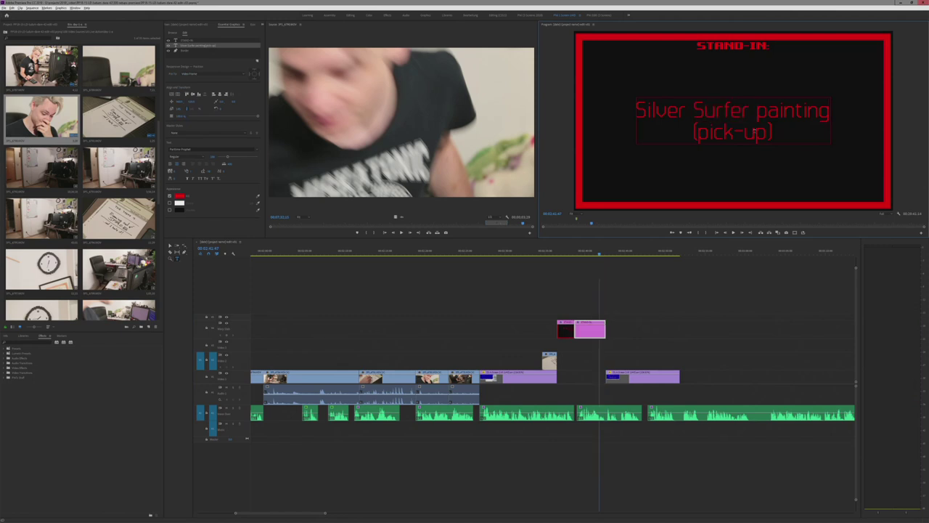
key("shift+End")
type("St")
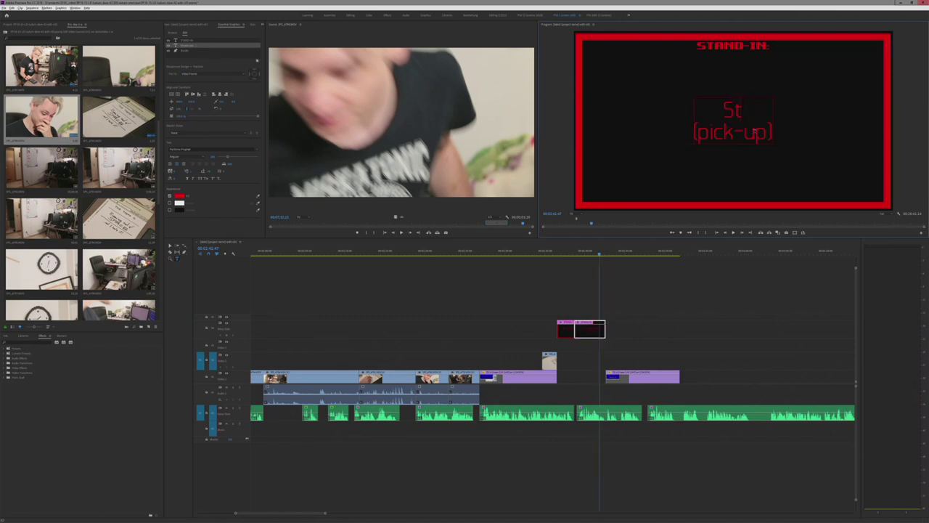
type("orming my")
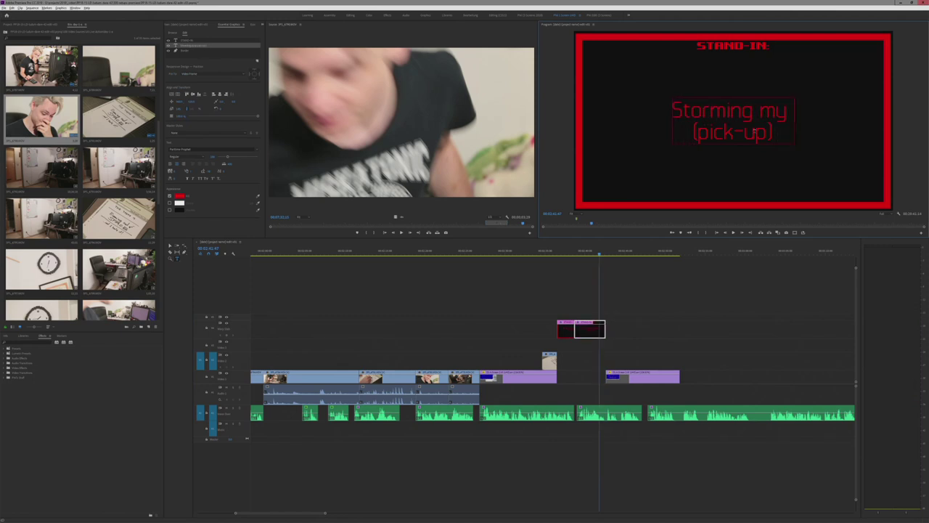
type(" brain")
key("Down")
key("Left")
key("shift+Left")
key("shift+Left")
key("shift+Left")
key("shift+Left")
key("shift+Left")
key("shift+Left")
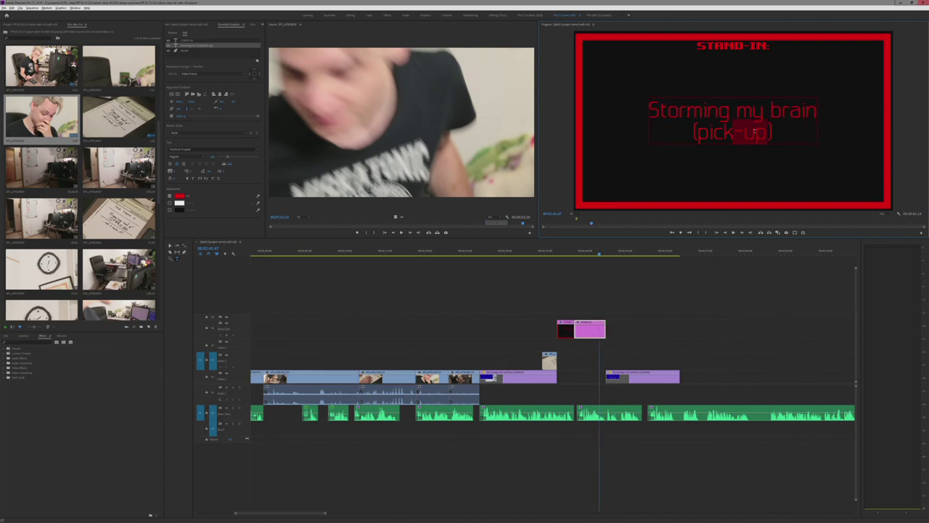
key("shift+Left")
key("shift+Left")
type("(???")
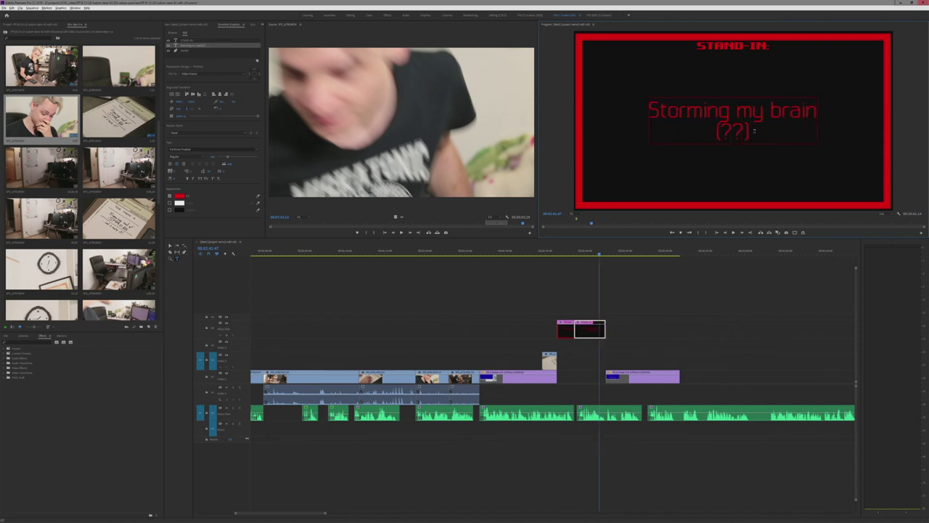
- Play from the brainstorming stand-in past the end of the following timelapse, and return to the project's full bin list
left_click(601, 257)
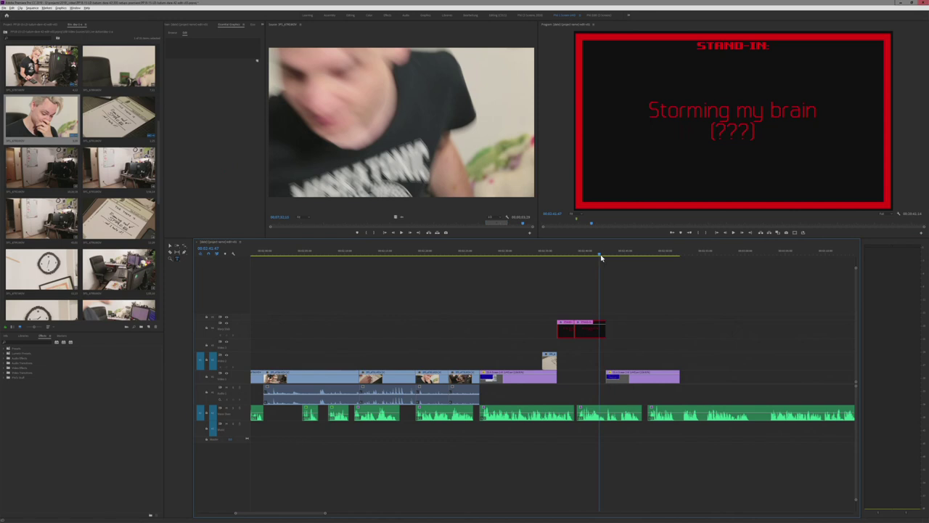
key("space")
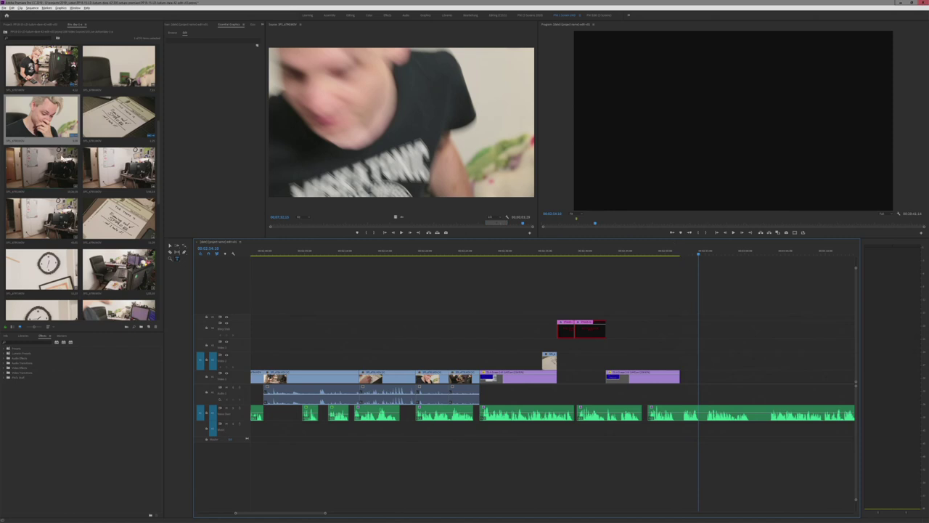
scroll(60, 107, "up", 2)
left_click(38, 25)
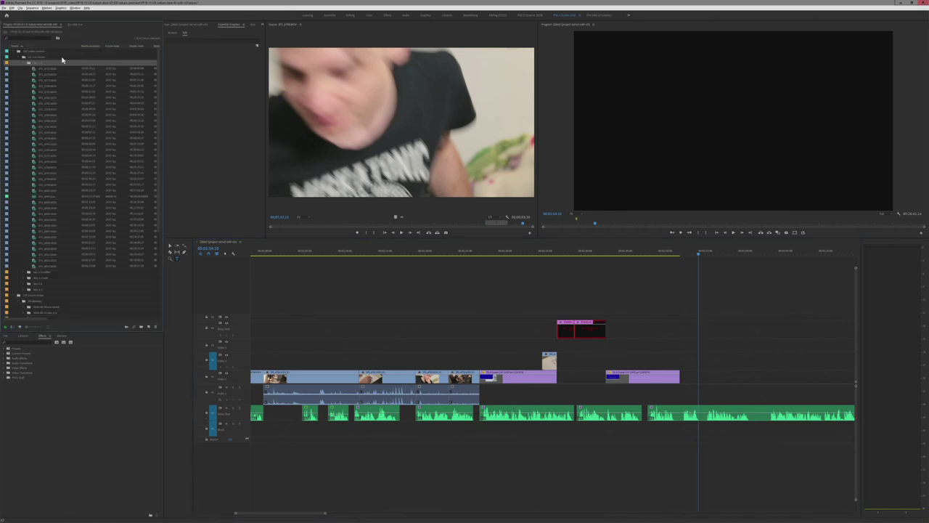
- Look through the screen-capture bins and skim the Game Maker capture for usable footage
scroll(23, 177, "down", 2)
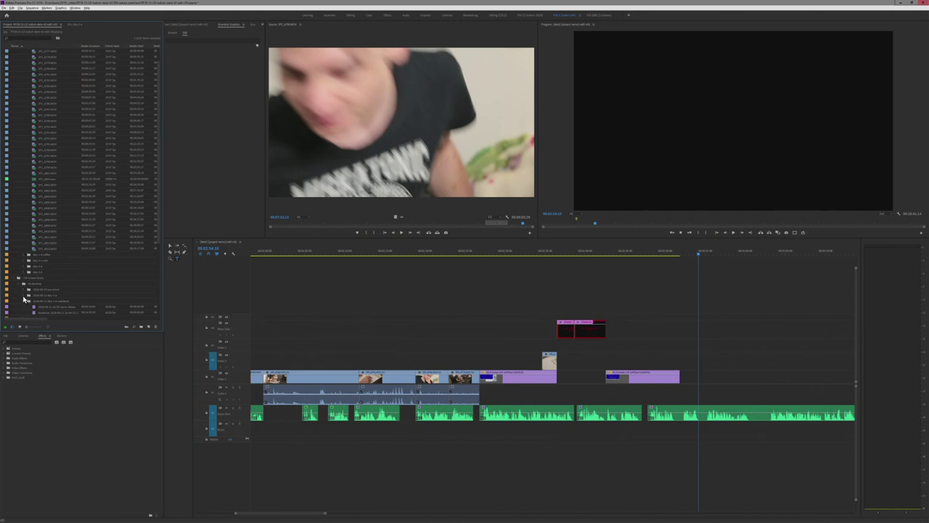
scroll(26, 298, "down", 2)
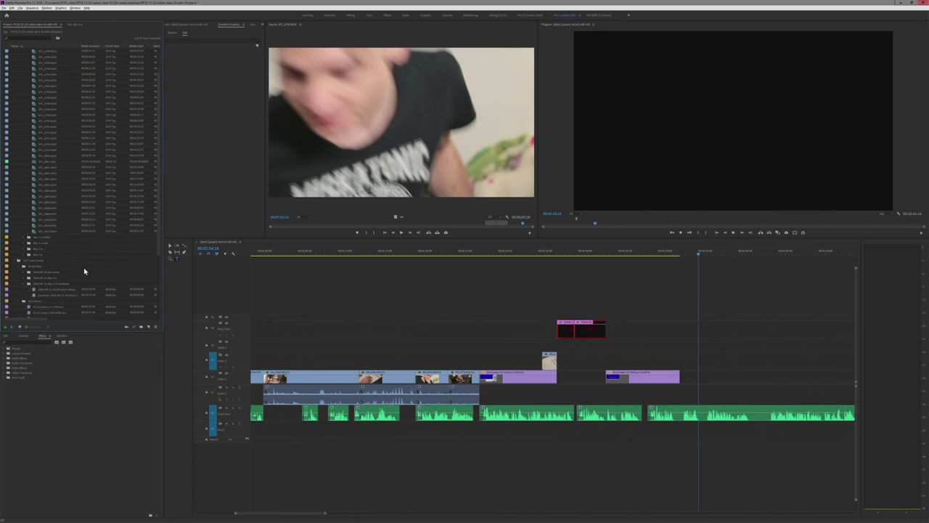
double_click(34, 291)
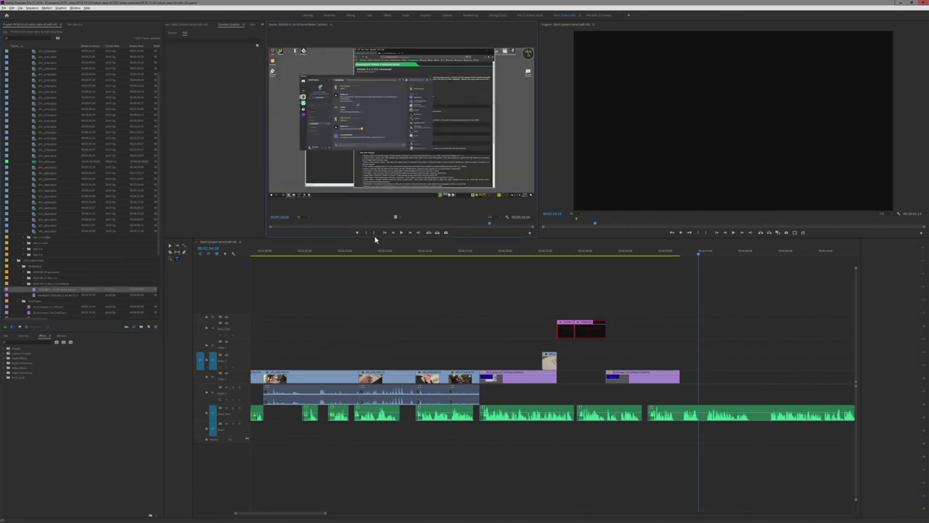
left_click_drag(340, 223, 363, 224)
left_click(37, 271)
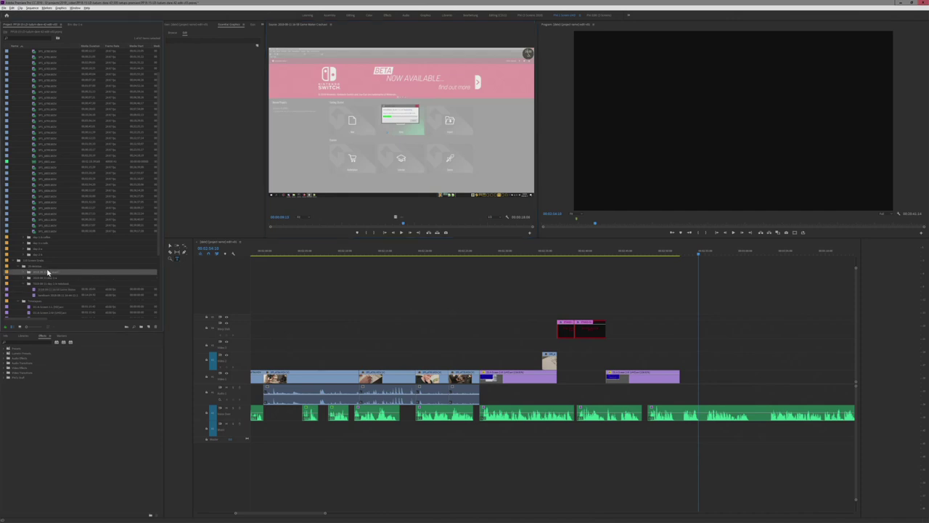
scroll(37, 271, "down", 1)
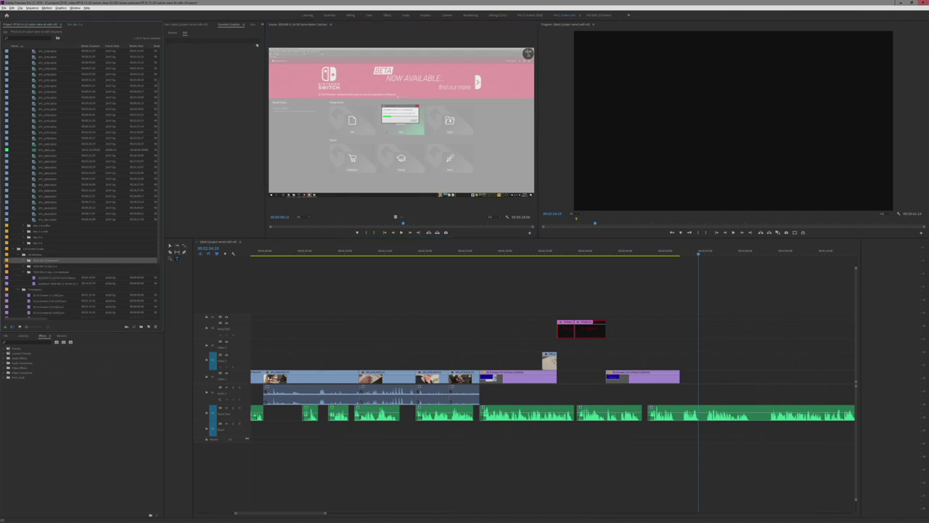
key("alt+Tab")
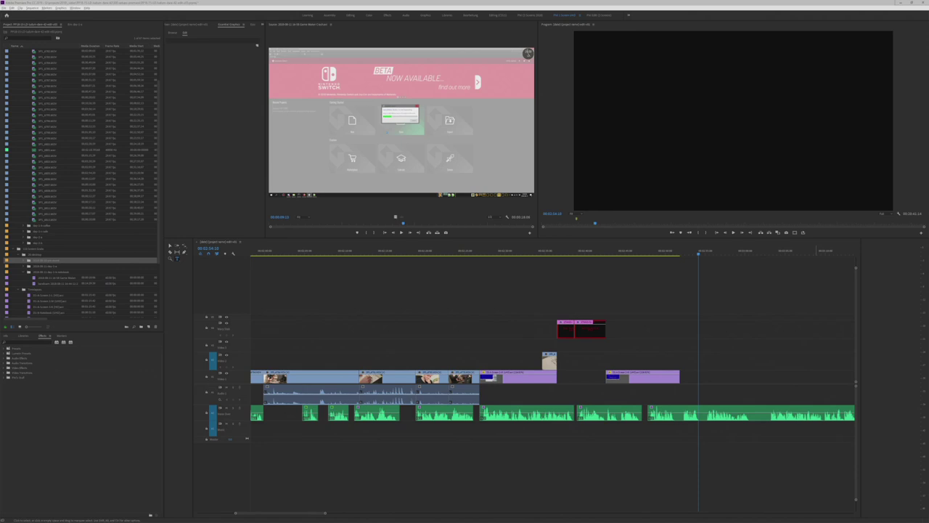
- Split the last timelapse where the next voice-over clip starts, and play on past its end
left_click_drag(628, 252, 647, 253)
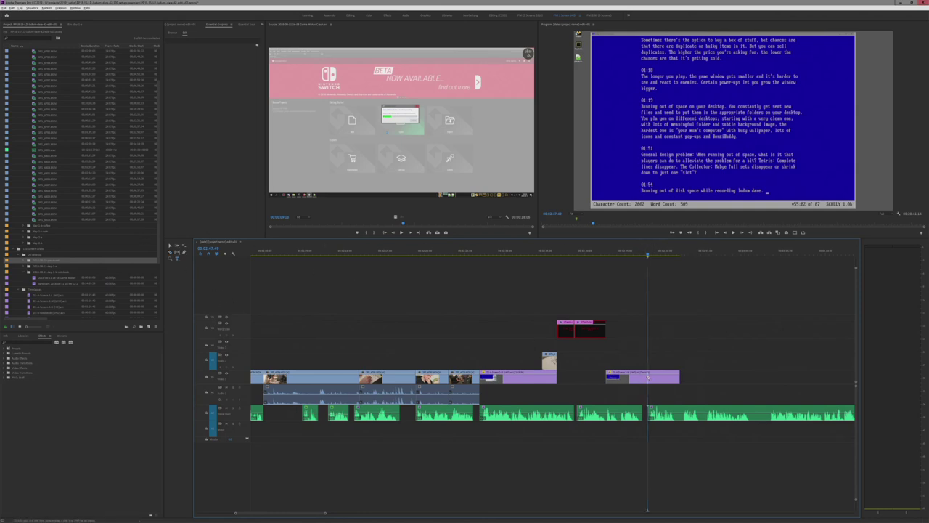
key("ctrl+k")
key("space")
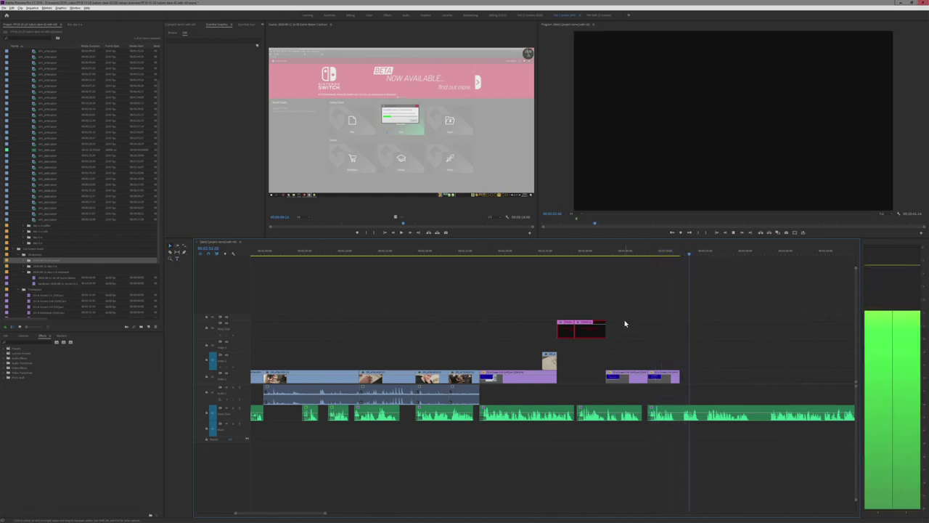
key("space")
- Place a copy of the brainstorming stand-in on the stand-in track above the second part of the split timelapse
left_click_drag(650, 331, 583, 340)
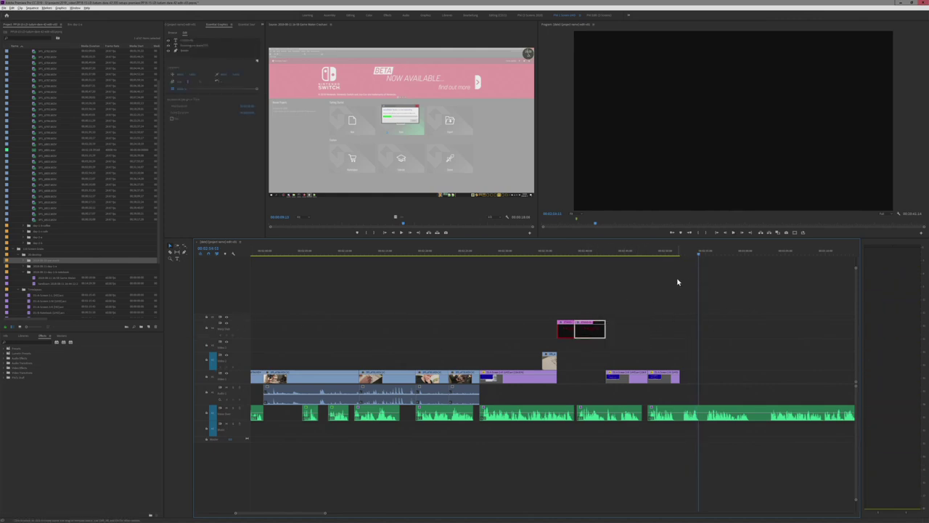
left_click_drag(680, 256, 650, 265)
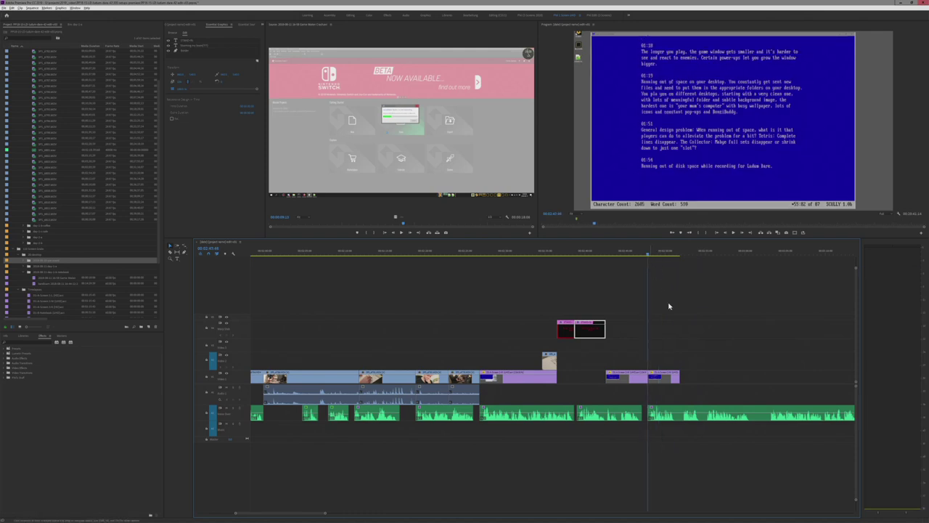
key("ctrl+v")
left_click_drag(657, 336, 656, 335)
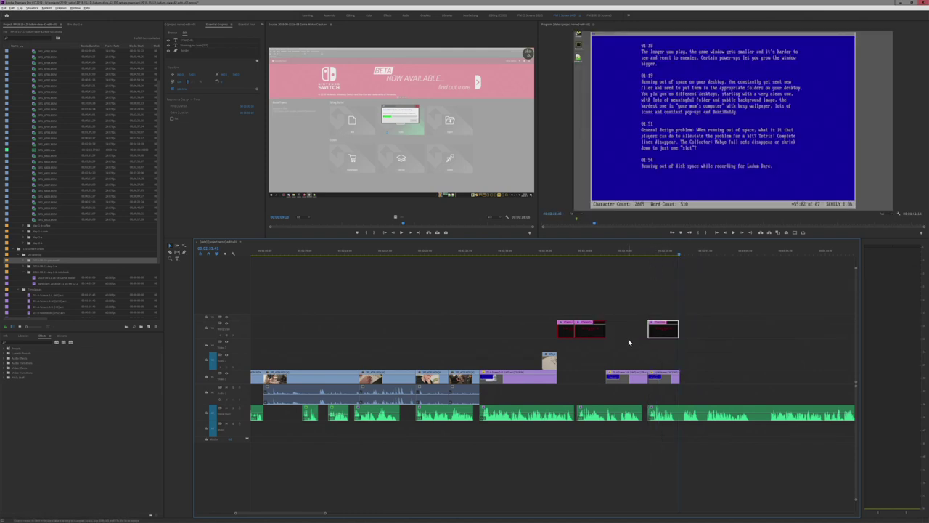
left_click(631, 349)
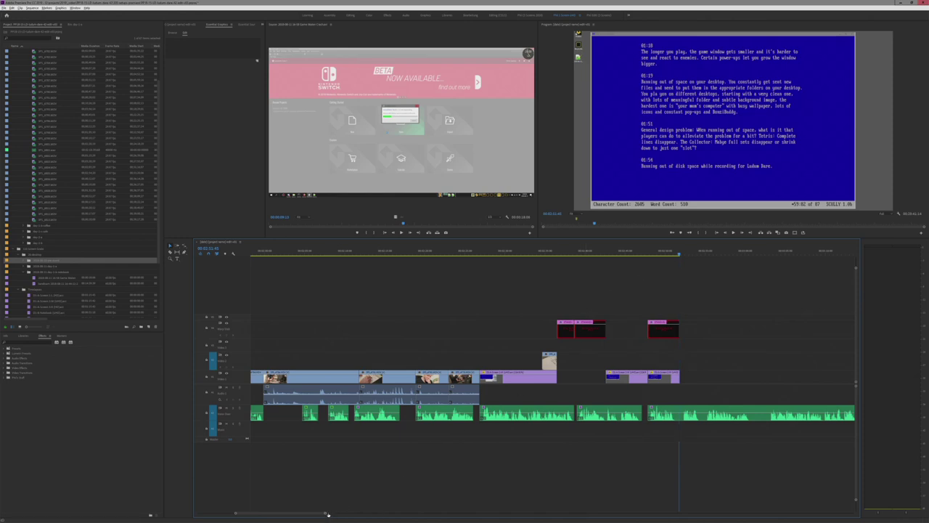
- Skim the edited sequence from the early office footage through to the last timelapse
left_click_drag(326, 514, 381, 513)
left_click(261, 253)
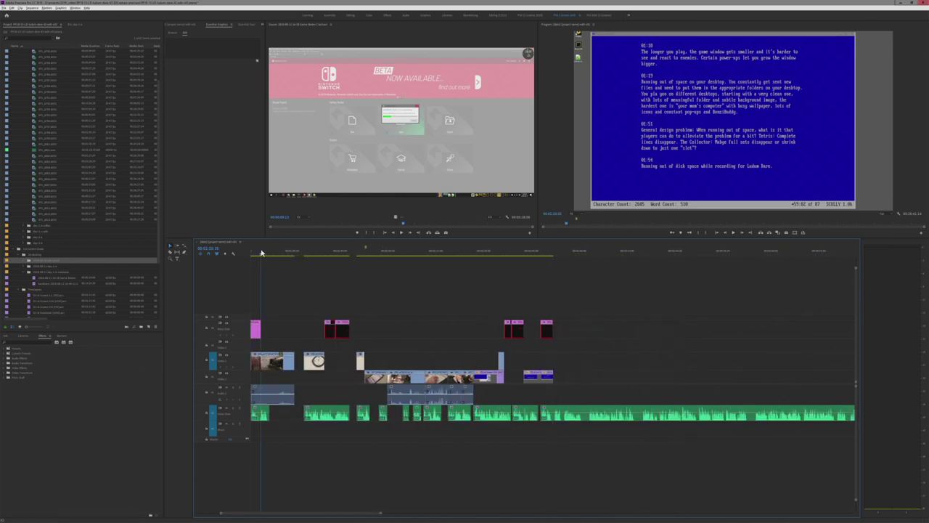
left_click(280, 252)
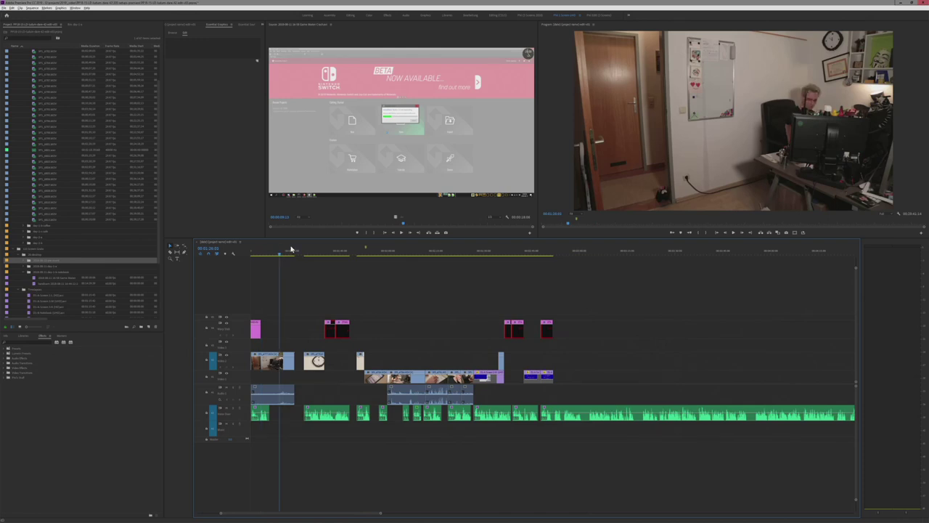
left_click(315, 256)
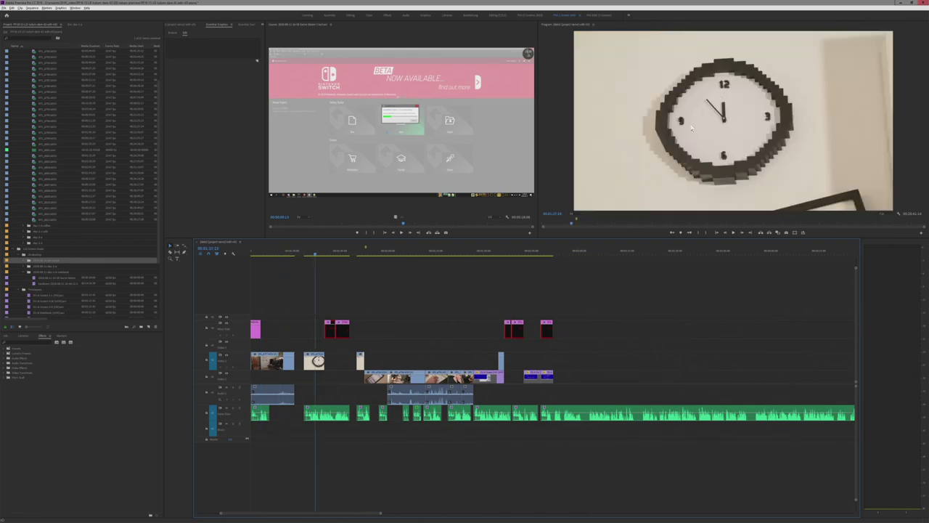
left_click_drag(336, 255, 526, 256)
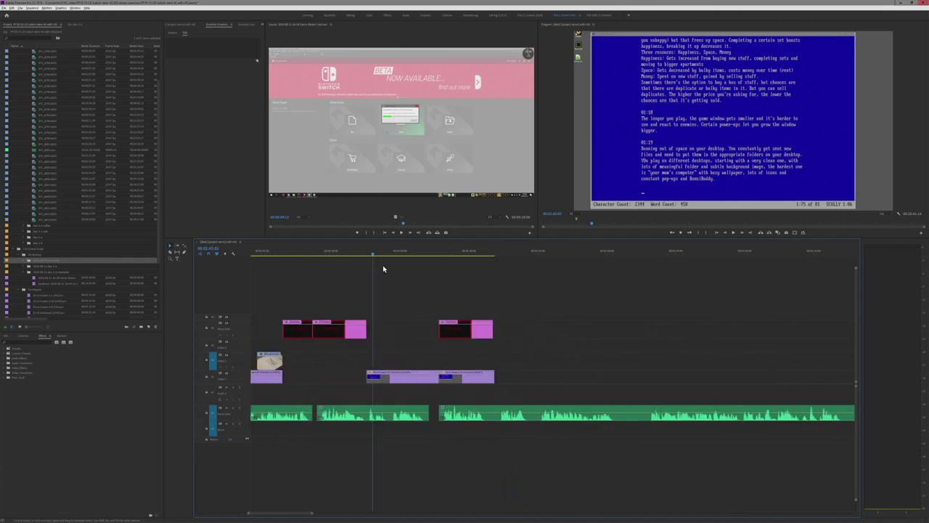
- Save the project and play the voice-over from the start of the last timelapse to its next phrase
left_click(367, 257)
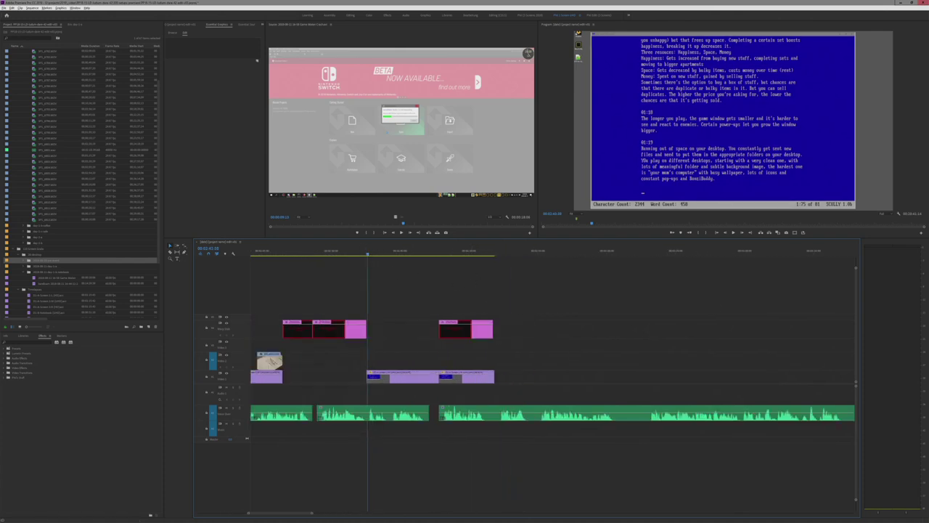
key("ctrl+s")
key("space")
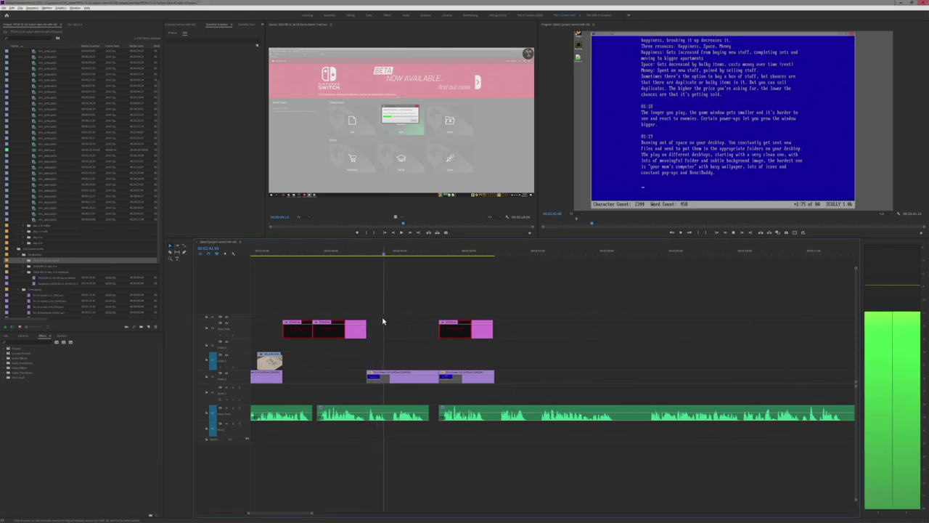
left_click(391, 255)
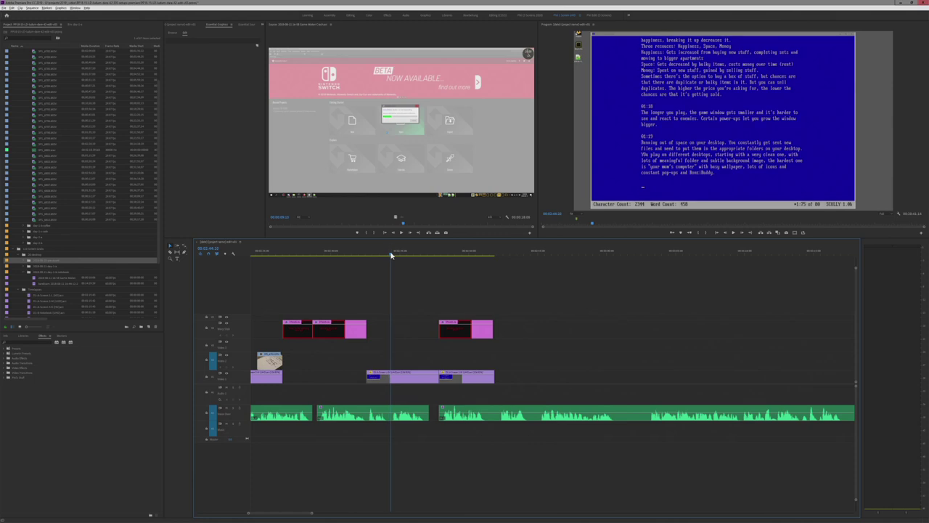
left_click_drag(391, 255, 390, 263)
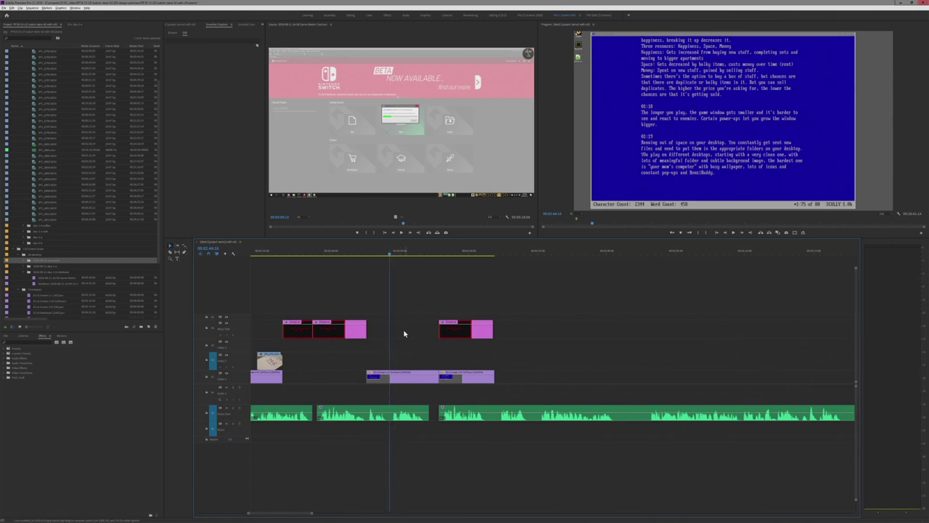
- Delete the last timelapse's parts and the copied stand-in that follow the brainstorming stand-in
key("c")
left_click(406, 378)
key("Delete")
left_click_drag(368, 301, 500, 382)
key("Delete")
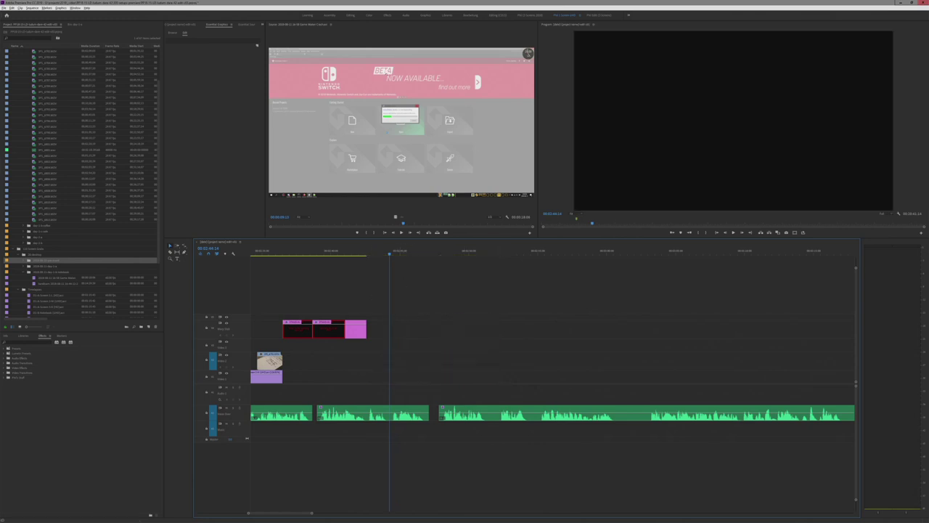
- Place a new stand-in from the graphics templates directly after the brainstorming stand-in on the stand-in track, and play into it
left_click(185, 25)
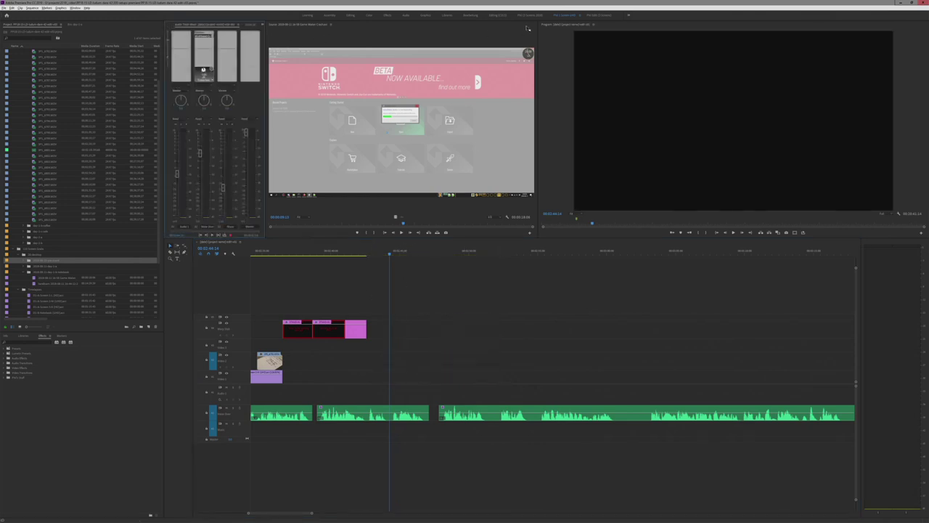
left_click(268, 232)
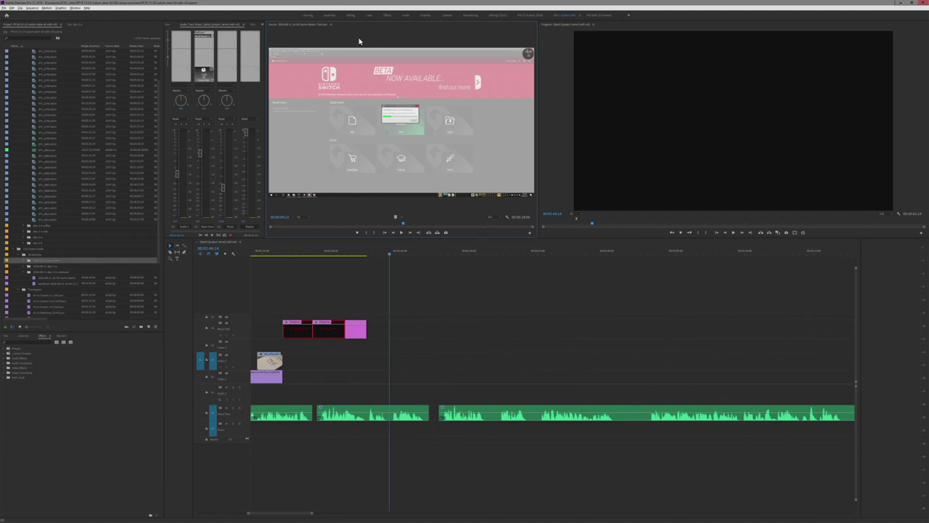
left_click(249, 24)
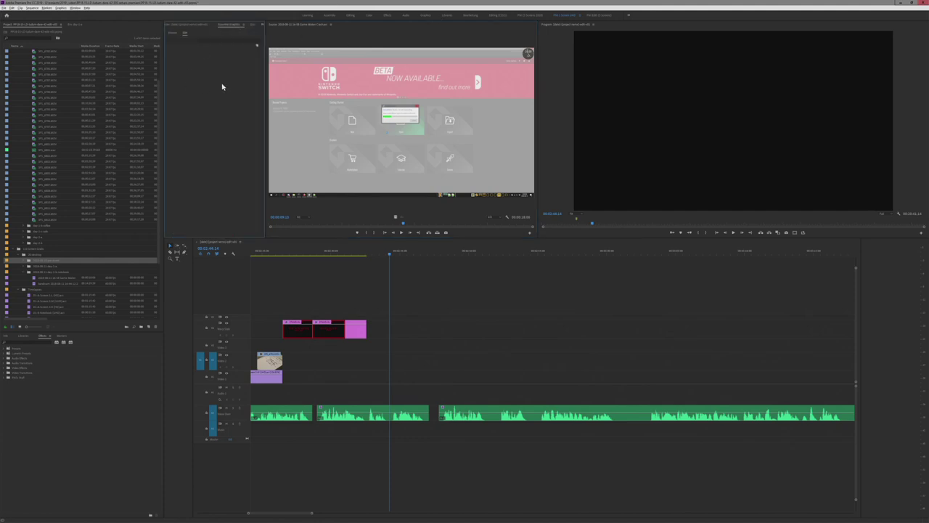
left_click(173, 34)
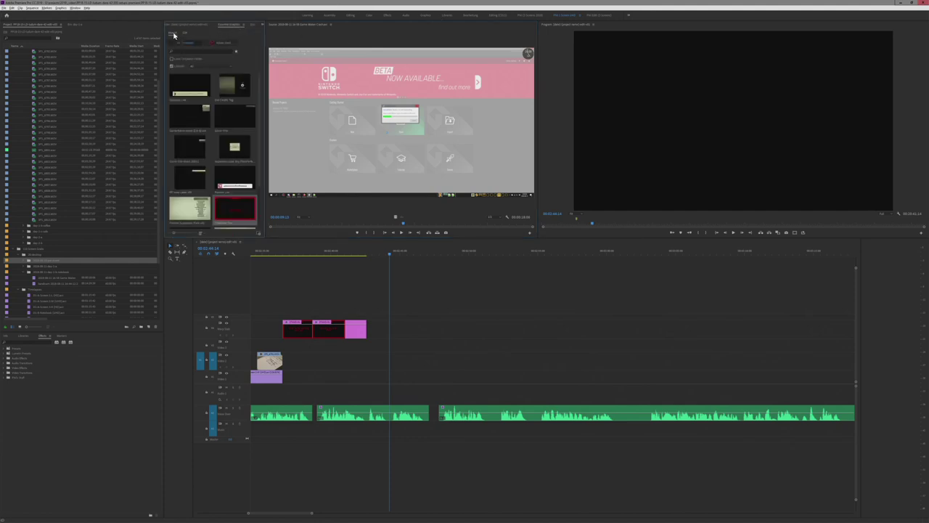
left_click_drag(235, 188, 369, 327)
key("space")
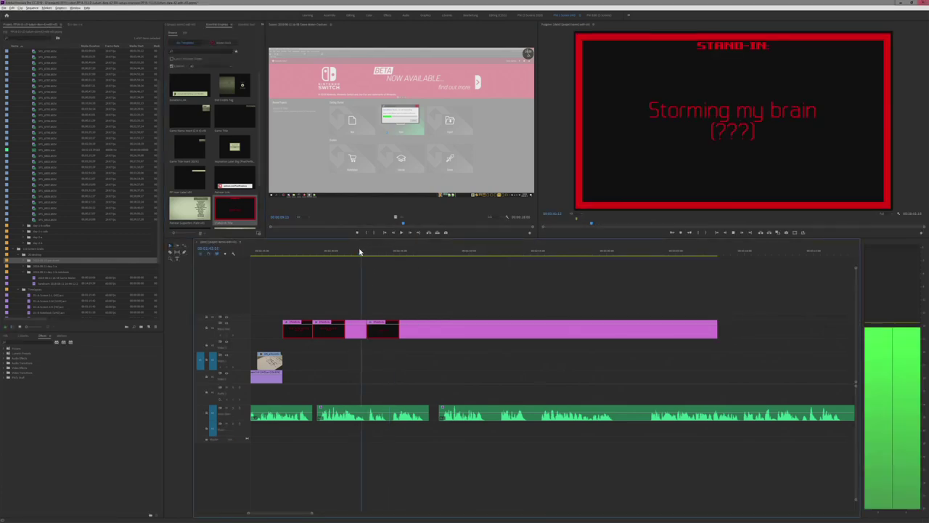
key("space")
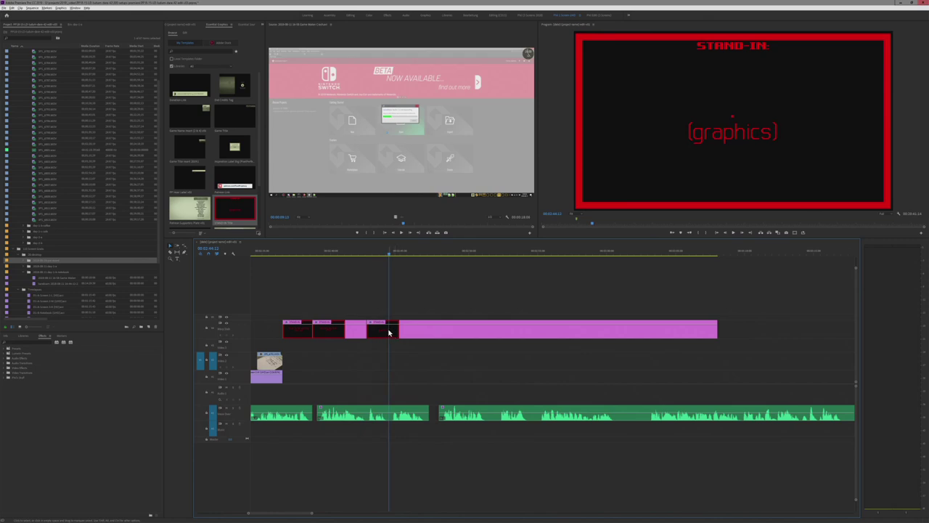
left_click_drag(389, 333, 392, 331)
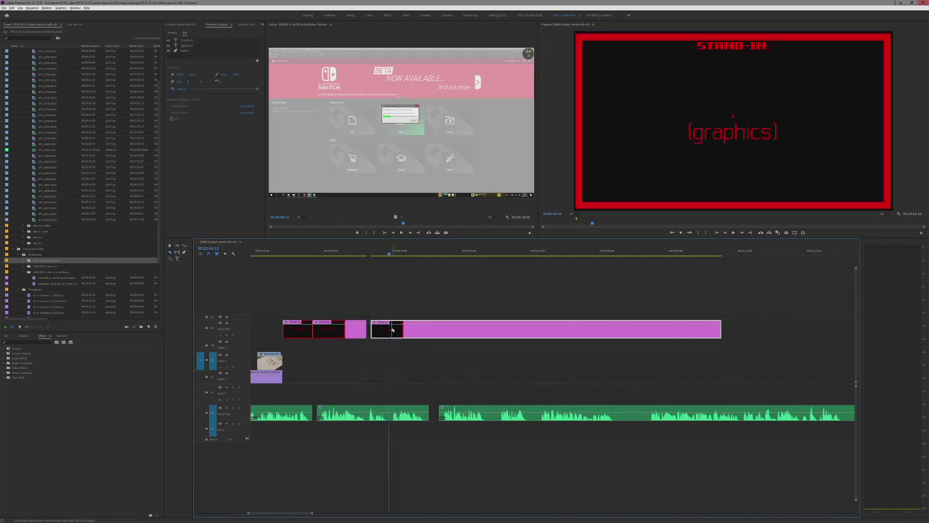
key("ctrl+z")
- Split the new stand-in just before the current voice-over clip ends, undoing the first cut made earlier in it
left_click(388, 332)
key("space")
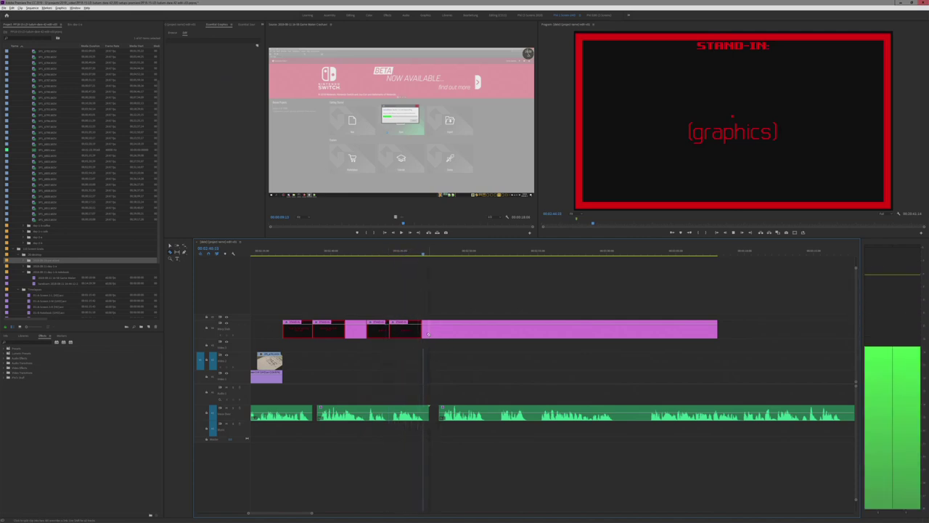
key("space")
key("ctrl+z")
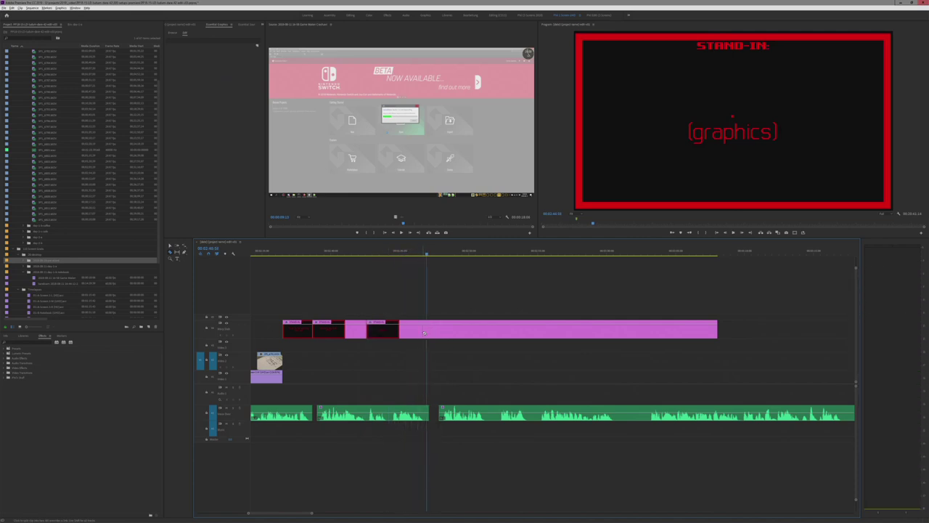
left_click(422, 333)
key("v")
- Label the first part of the split stand-in "Pickup", keeping "(graphics)" on its second line
left_click(389, 253)
left_click(393, 334)
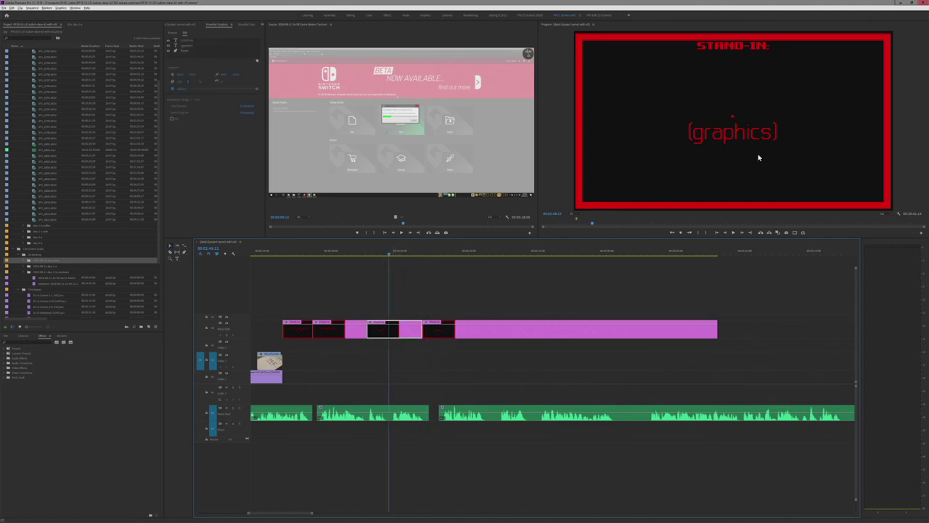
left_click(728, 114)
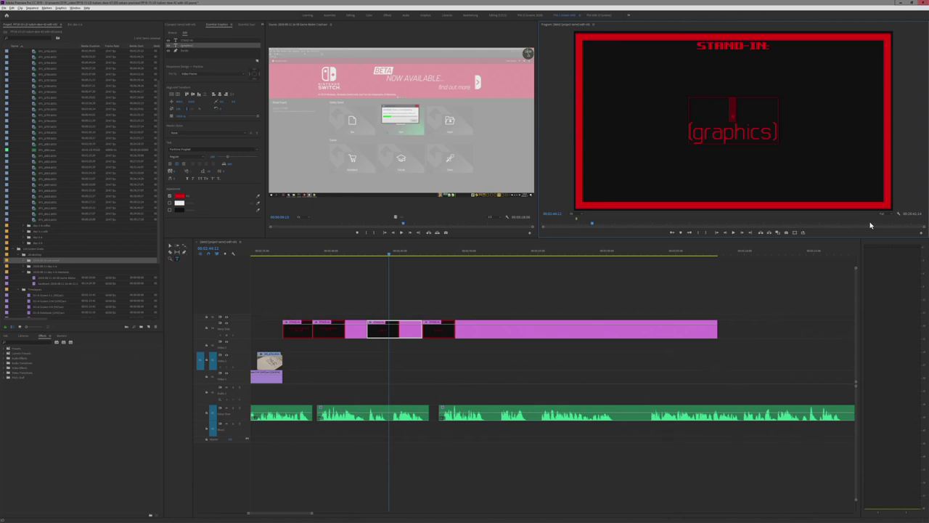
type("POickup")
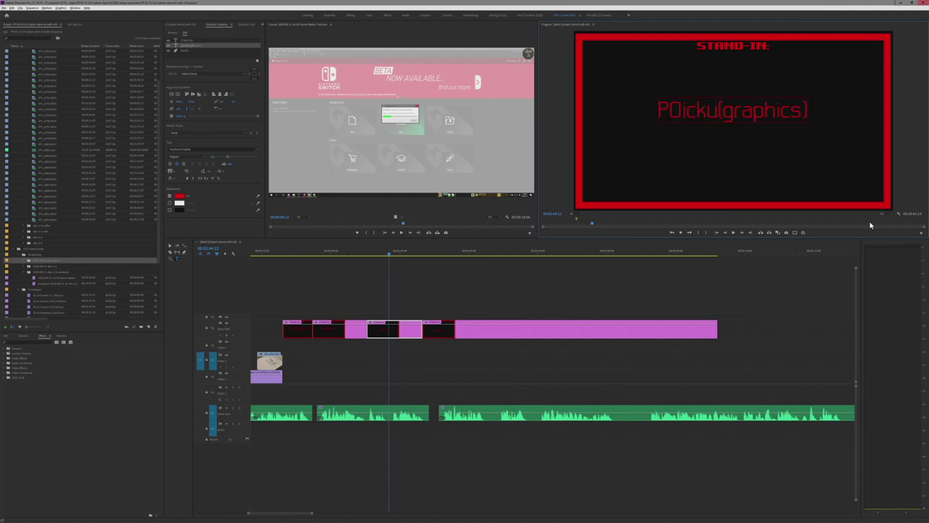
key("BackSpace")
key("BackSpace")
key("BackSpace")
key("BackSpace")
key("BackSpace")
key("BackSpace")
type("ickup")
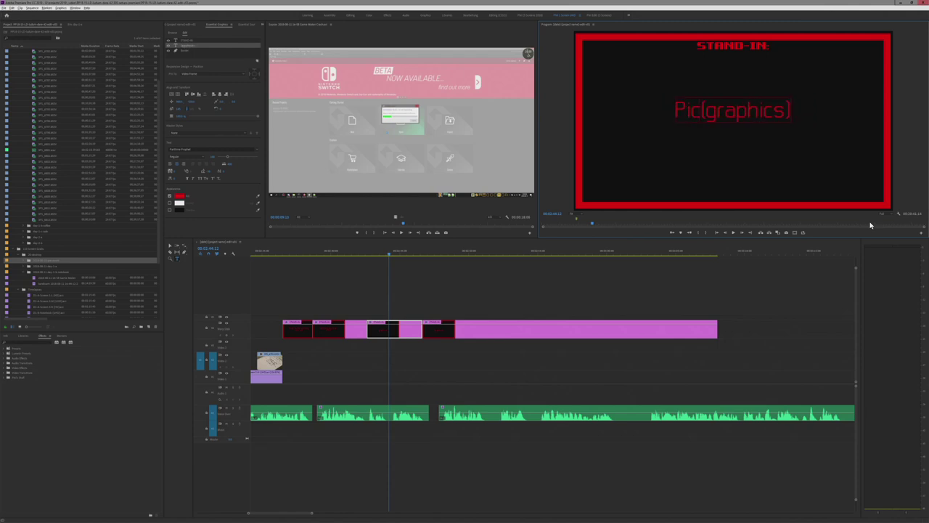
key("Return")
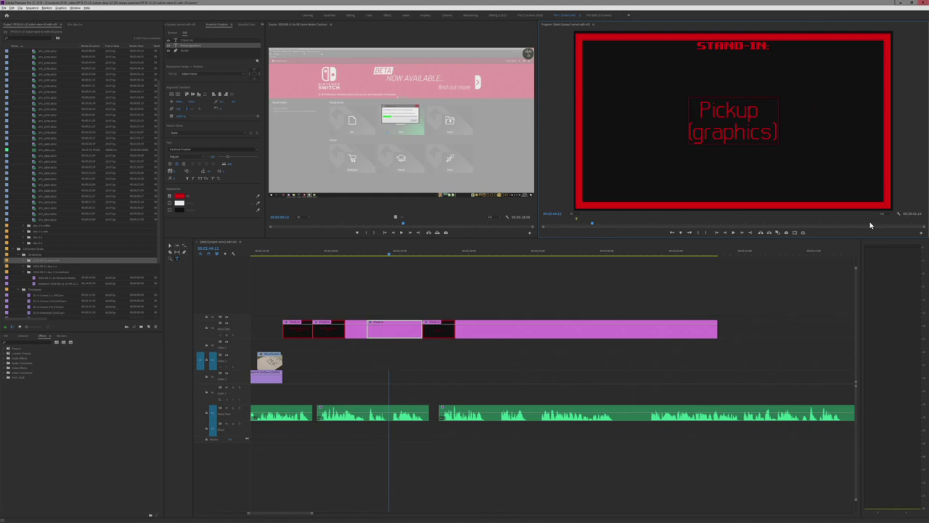
- Extend the pickup stand-in's label to "Pickup Researching", and play from the brainstorming stand-in into the following voice-over clip
type("Researching")
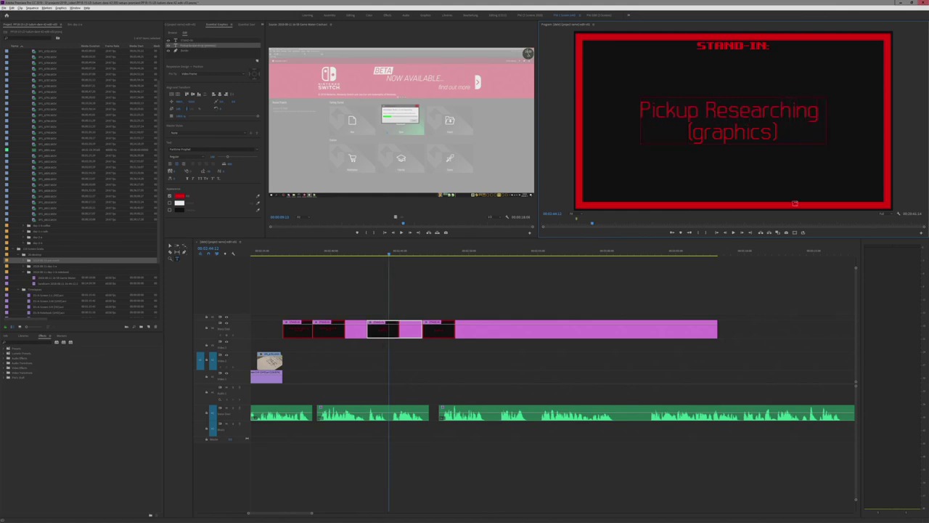
left_click(451, 270)
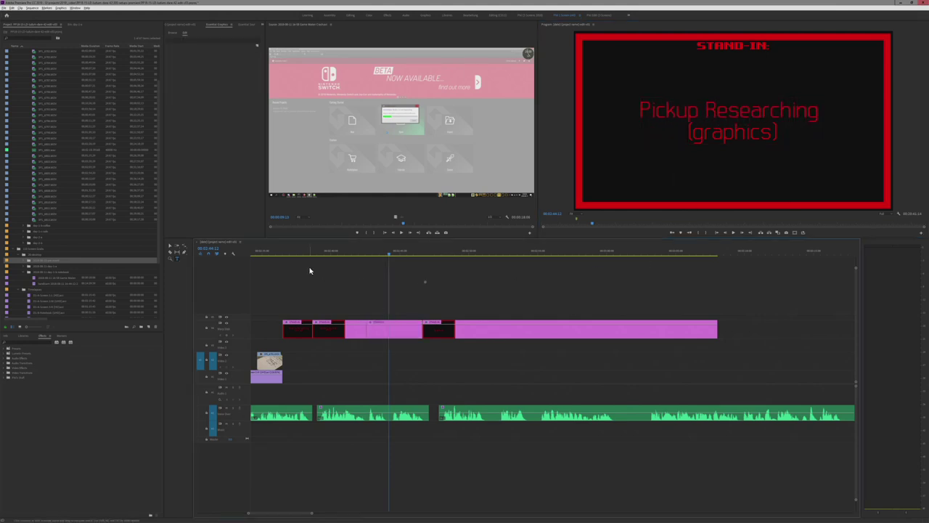
left_click(356, 252)
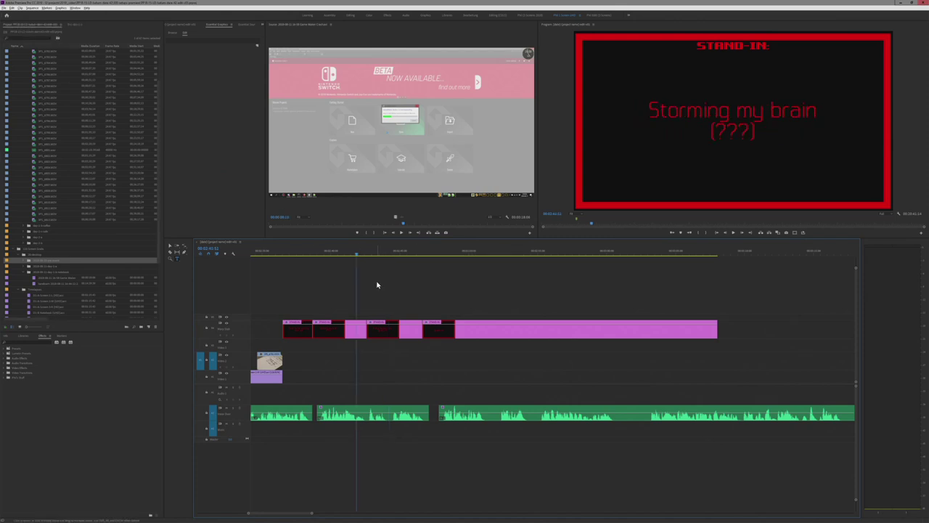
key("space")
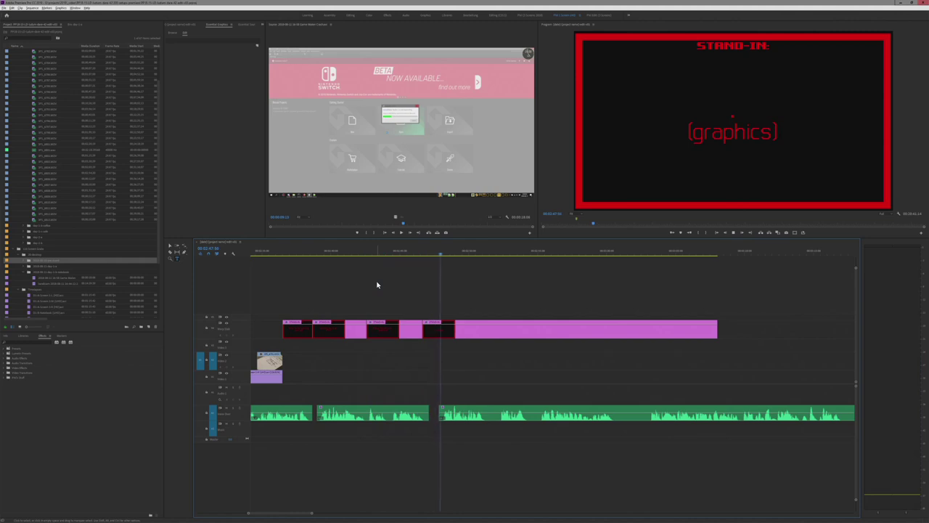
- Split the last stand-in at the end of the voice-over clip's first phrase
left_click(481, 332)
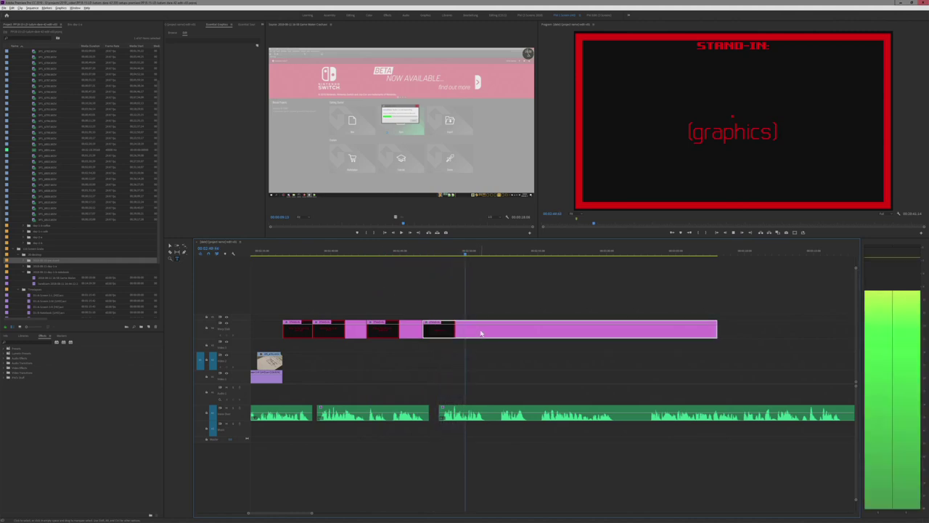
key("space")
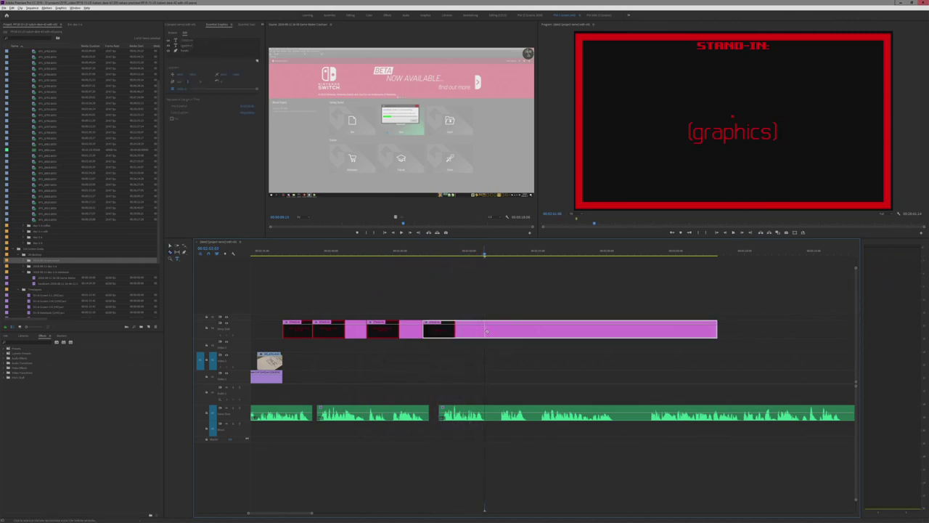
key("ctrl+k")
- Label the first part of the split stand-in "Qix gameplay in YT", keeping "(graphics)" on its second line
left_click(450, 255)
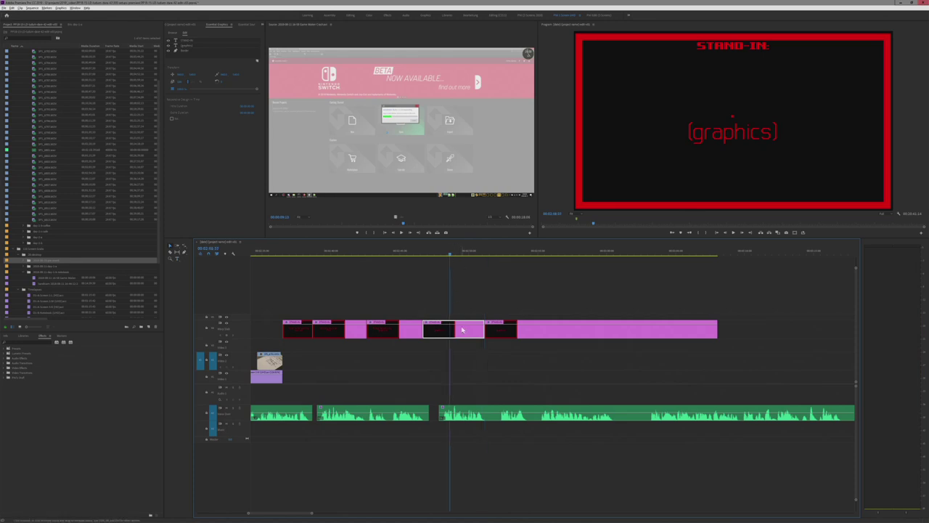
left_click(733, 109)
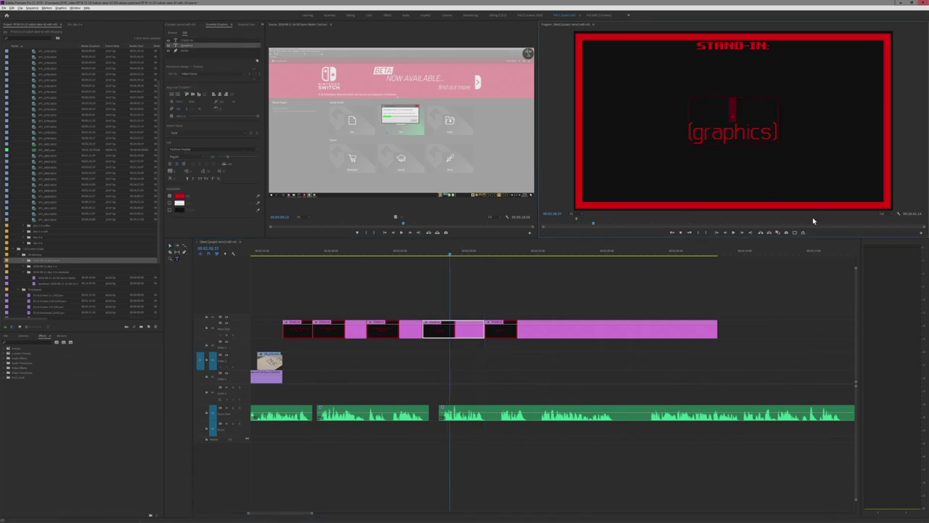
type("Qix gameplay in YT")
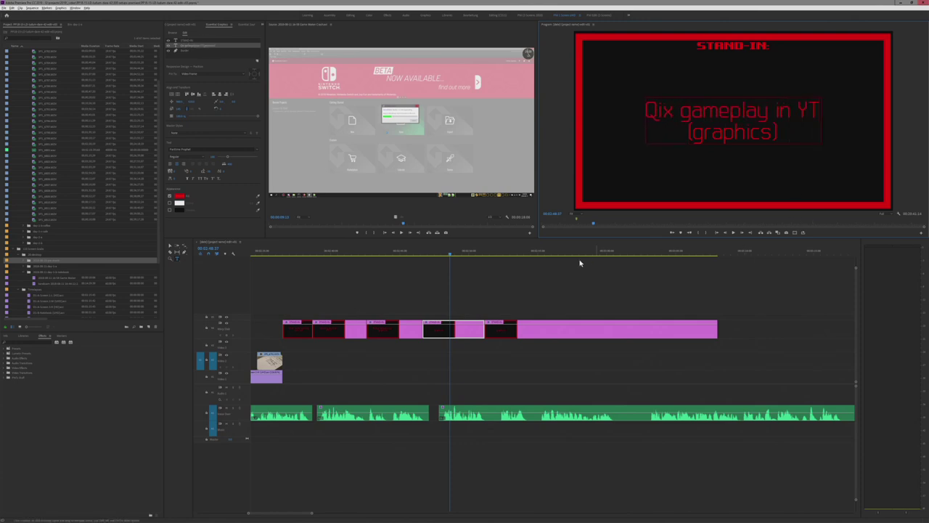
- Label the stand-in after the Qix one "Zilliion gameplay" above the "(graphics)" line
left_click(509, 254)
left_click(508, 330)
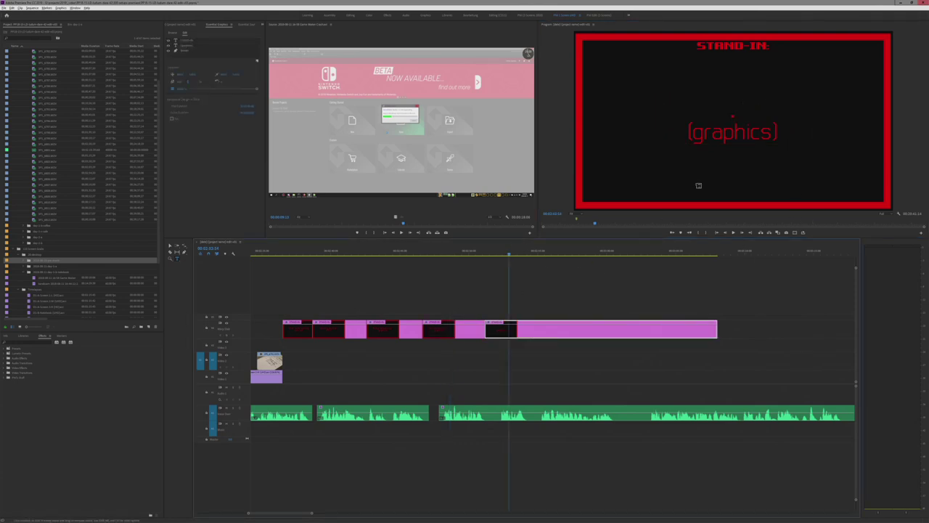
left_click(730, 117)
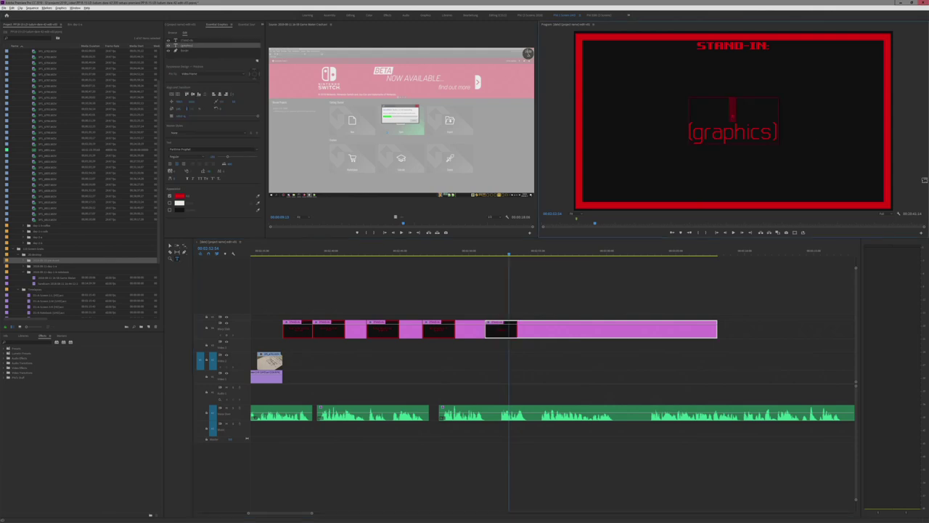
type("Zillion gamepaly")
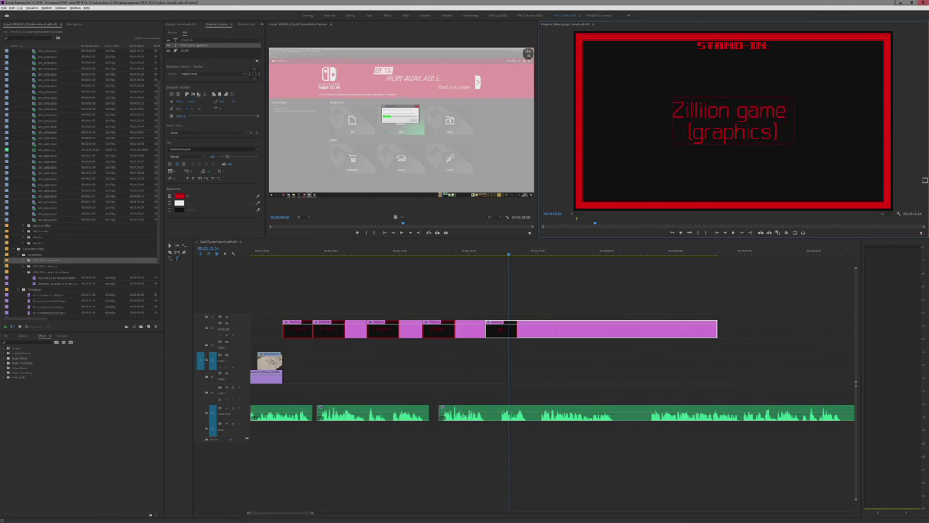
key("BackSpace")
key("BackSpace")
key("BackSpace")
type("l")
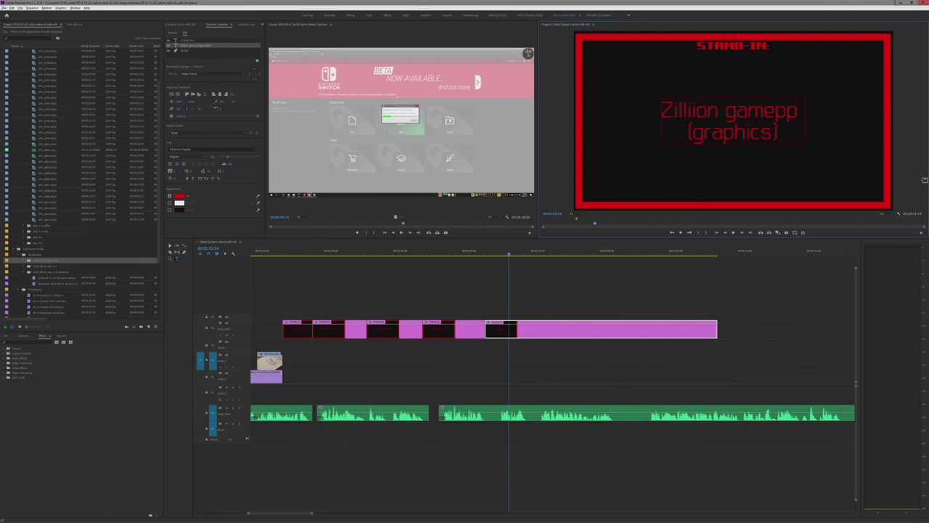
type("ay")
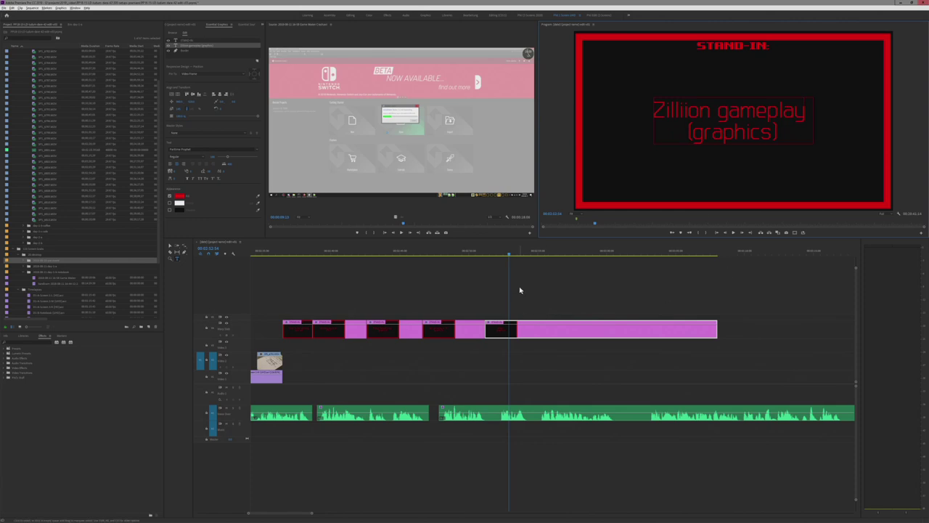
- Play the voice-over under the newly labelled gameplay stand-in, and correct its label to "Zillion gameplay"
left_click(496, 277)
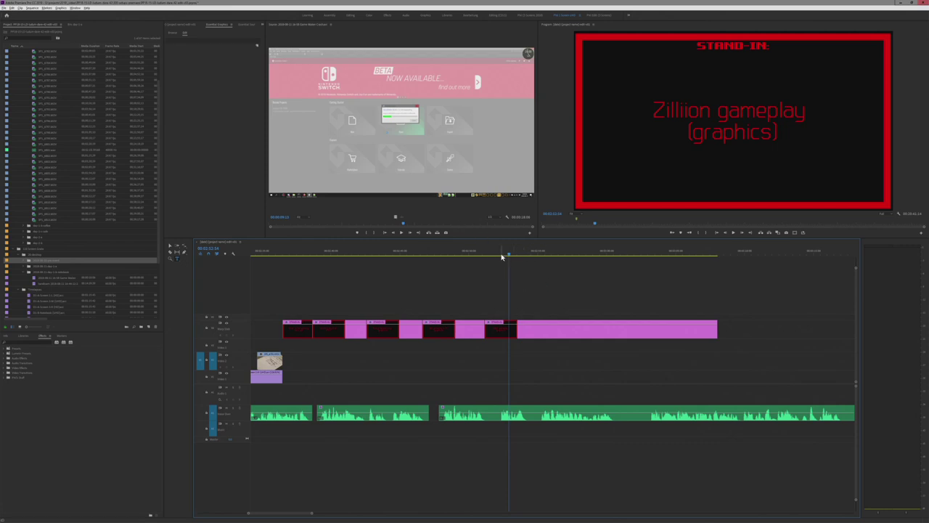
left_click(496, 254)
key("space")
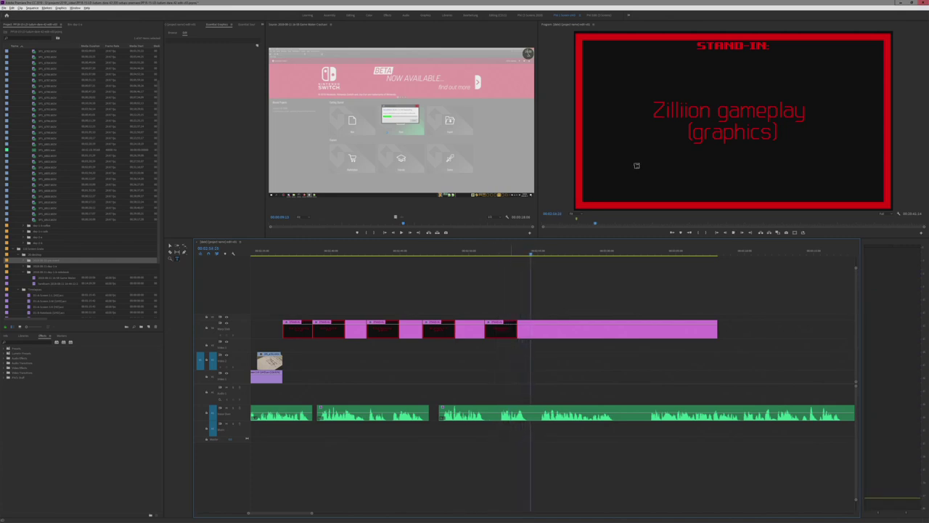
key("space")
left_click_drag(677, 111, 684, 114)
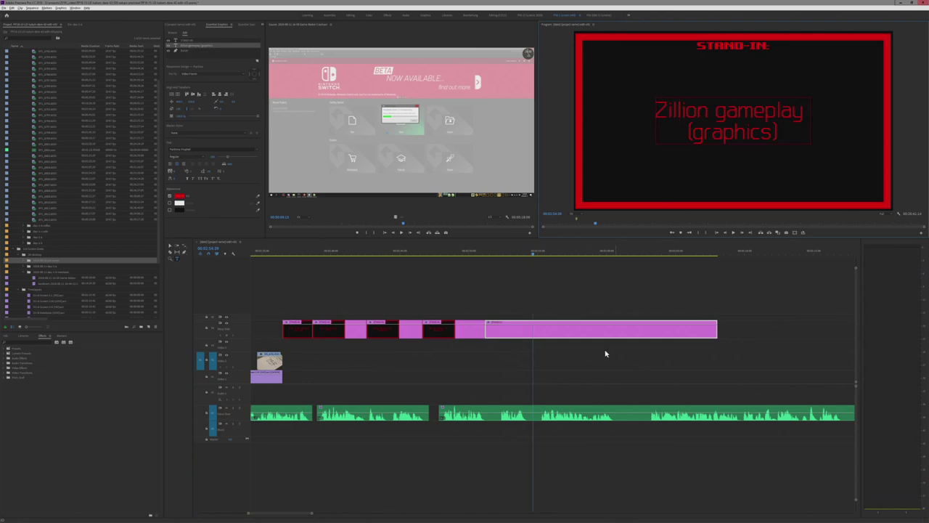
left_click(560, 365)
- Cut the Zillion stand-in where the next phrase starts, and cut stand-in and voice-over at both ends of the following pause
key("c")
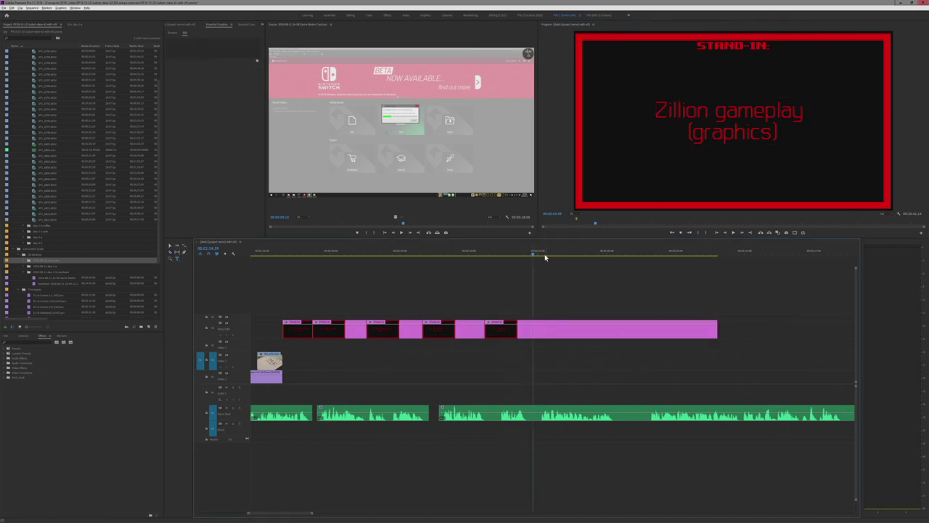
left_click_drag(538, 254, 540, 254)
key("space")
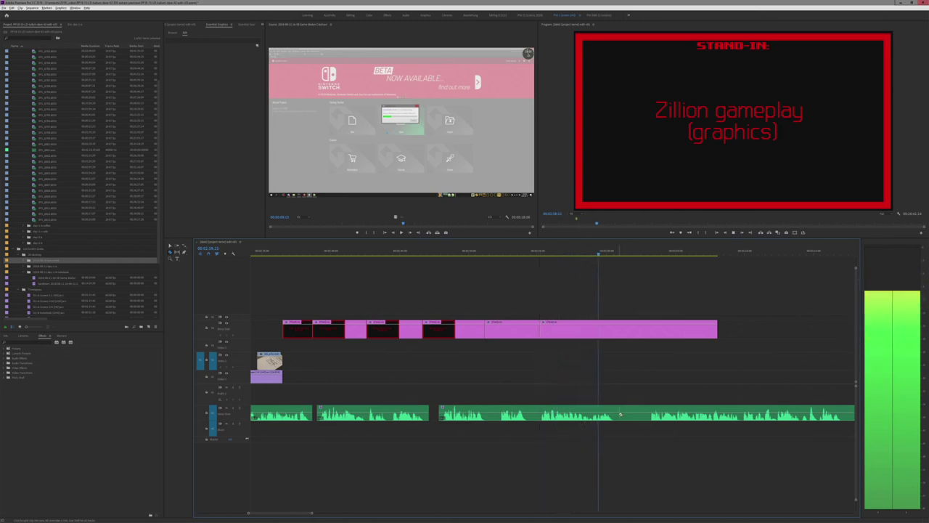
key("space")
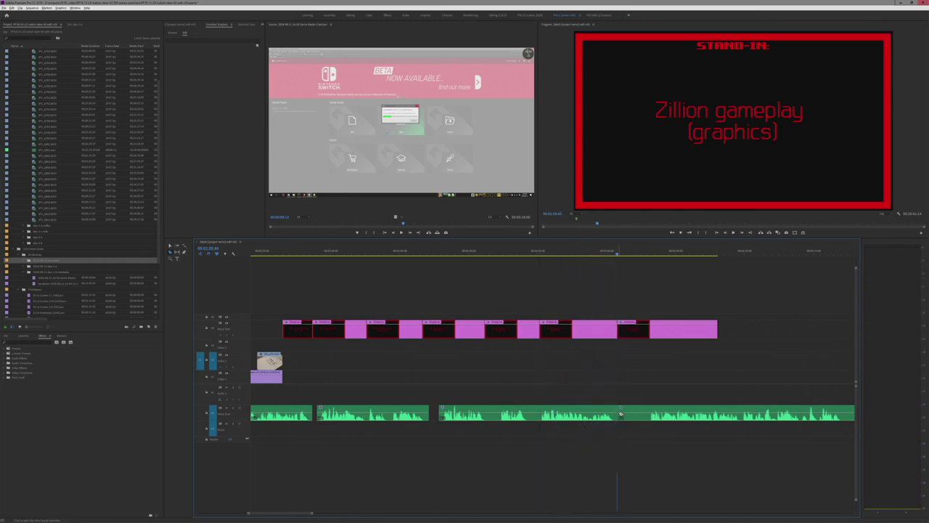
left_click(649, 414, "shift")
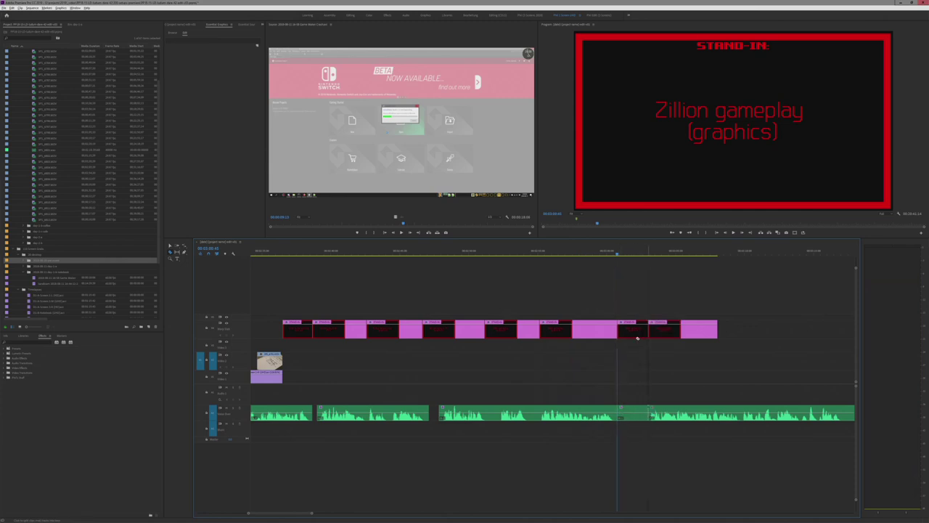
- Delete the stand-in and voice-over pieces between the two pause cuts, plus the leftover stand-in after them
key("v")
left_click_drag(629, 294, 630, 435)
key("Delete")
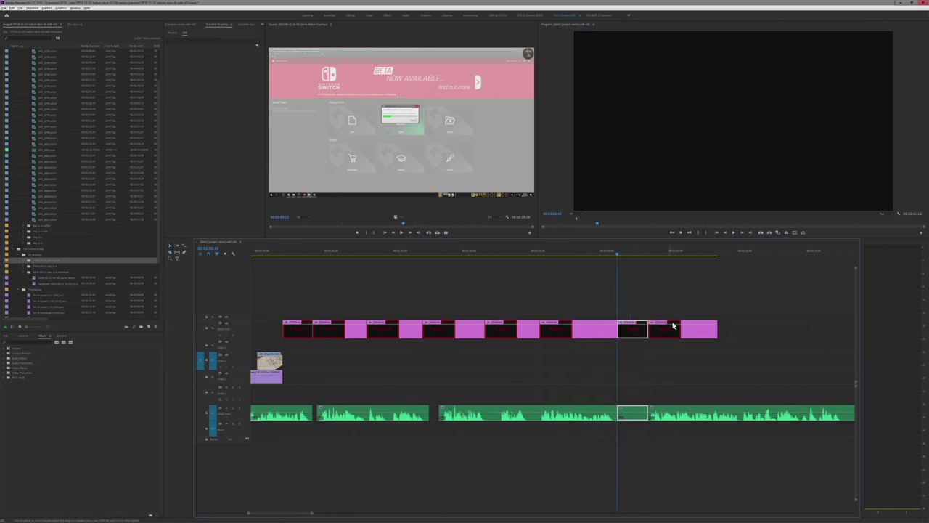
left_click(674, 328)
key("Delete")
- Relabel the last remaining stand-in "Bad conscience", keeping "(graphics)" on its second line
left_click(560, 260)
left_click(570, 327)
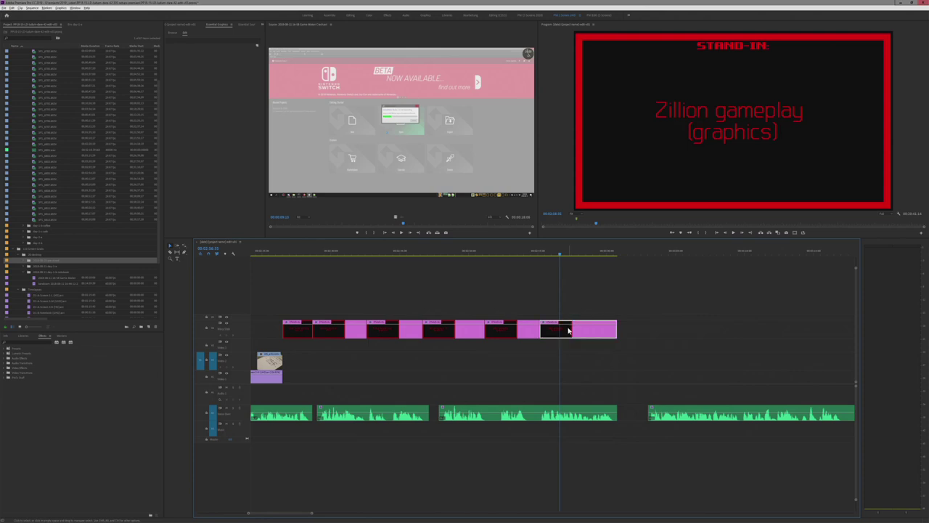
scroll(646, 363, "down", 2)
scroll(642, 368, "down", 4)
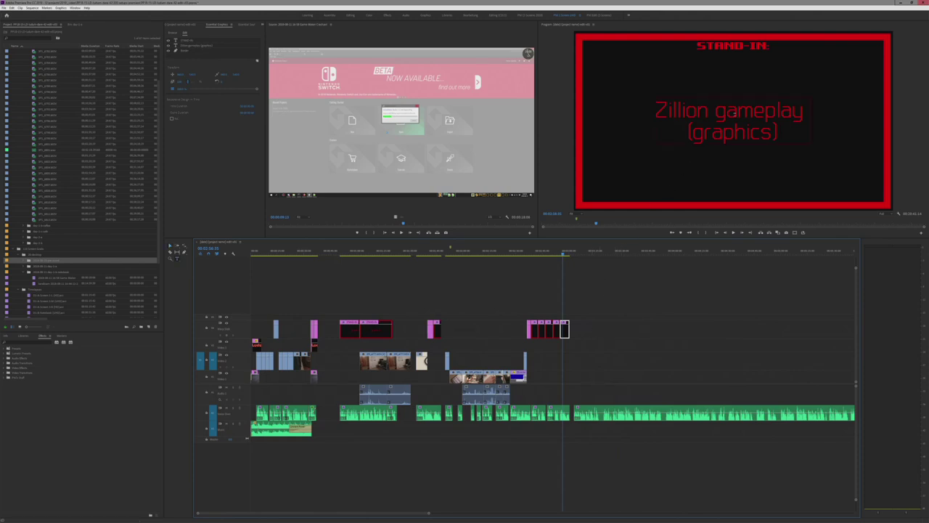
left_click(795, 111)
left_click_drag(802, 114, 648, 103)
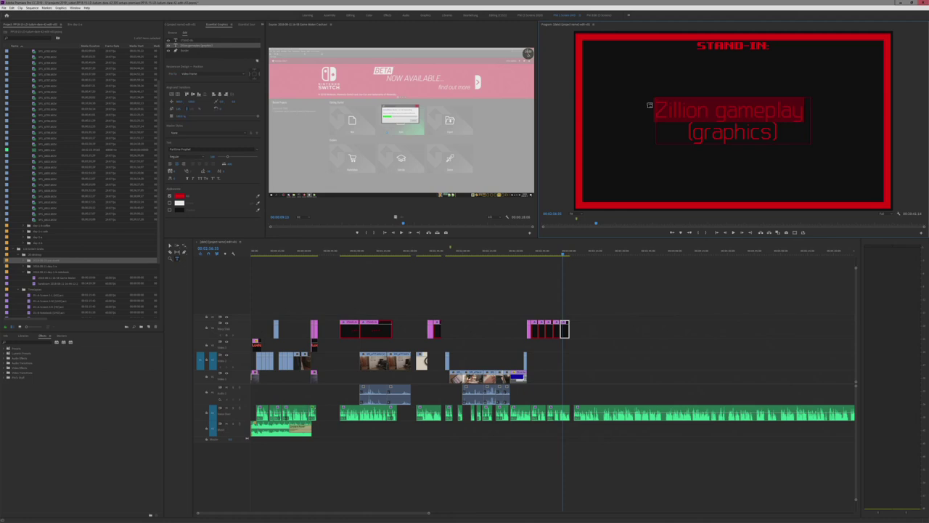
type("Ban conscience")
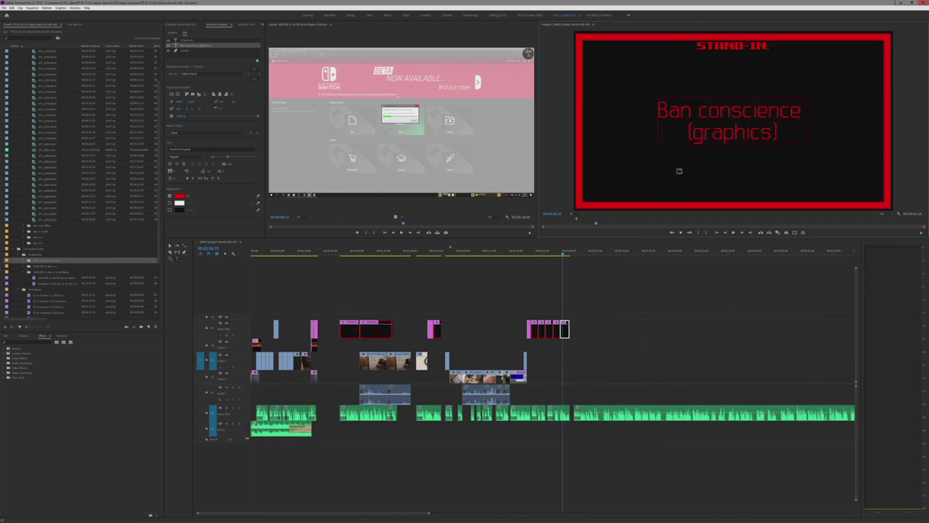
left_click_drag(691, 112, 684, 113)
type("d")
left_click(563, 261)
- Play from the bad-conscience stand-in to the next voice-over clip, and look over the assembled part of the timeline
scroll(581, 359, "up", 6)
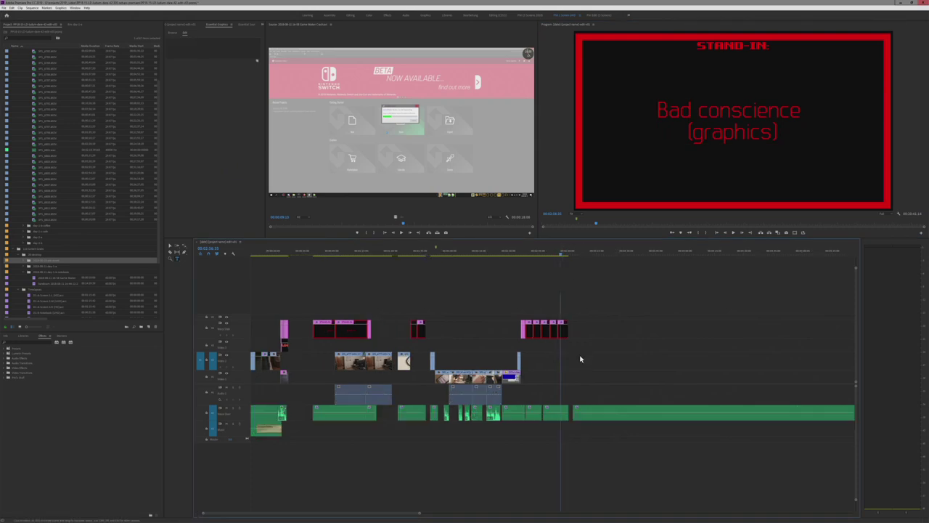
key("space")
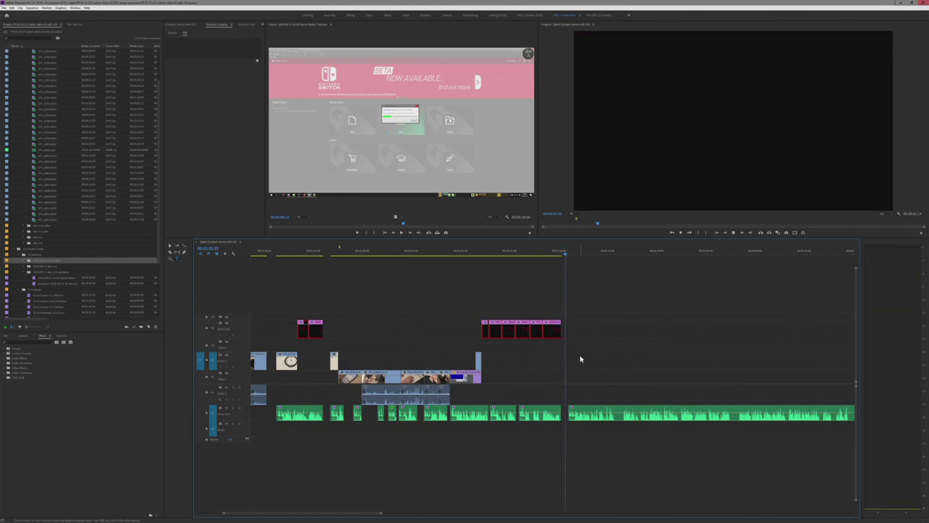
scroll(661, 403, "up", 4)
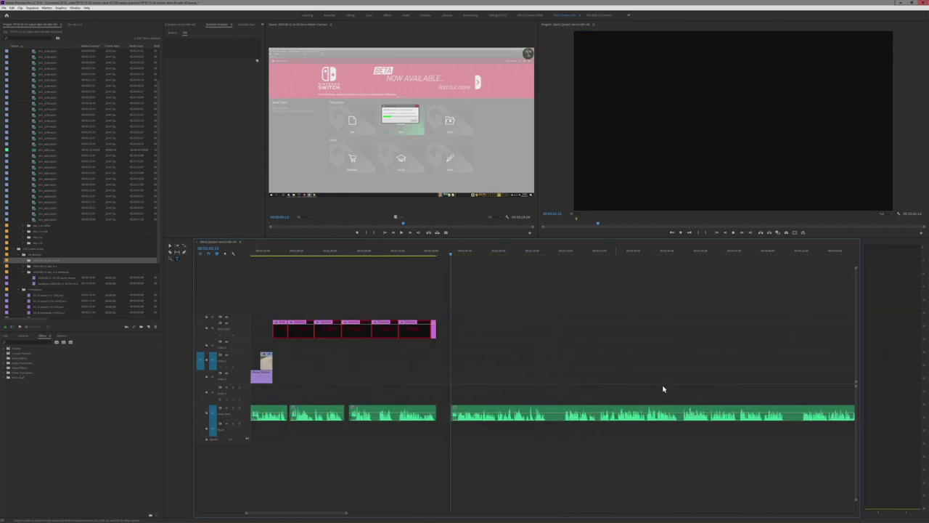
scroll(631, 370, "down", 5)
scroll(704, 404, "down", 5)
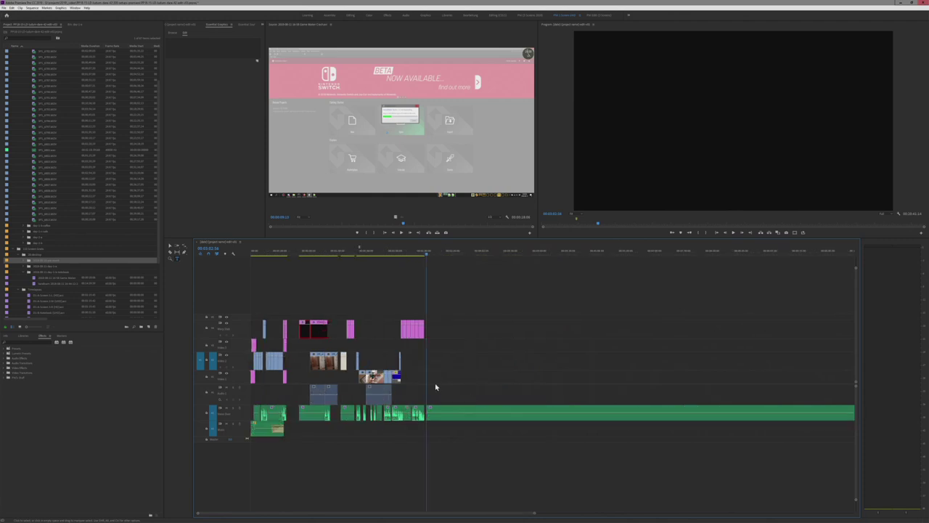
scroll(284, 349, "up", 2)
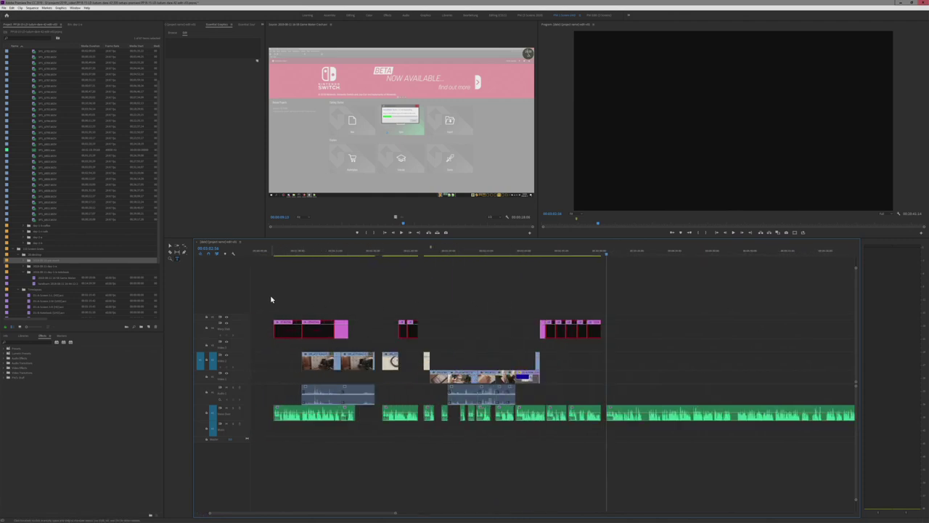
left_click_drag(268, 294, 627, 324)
left_click(647, 344)
scroll(610, 338, "down", 2)
scroll(614, 339, "down", 2)
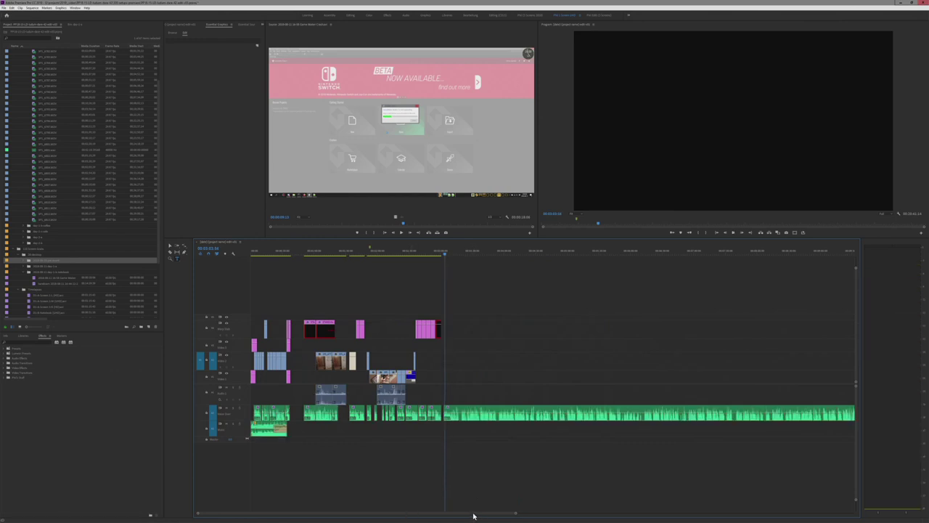
left_click(308, 252)
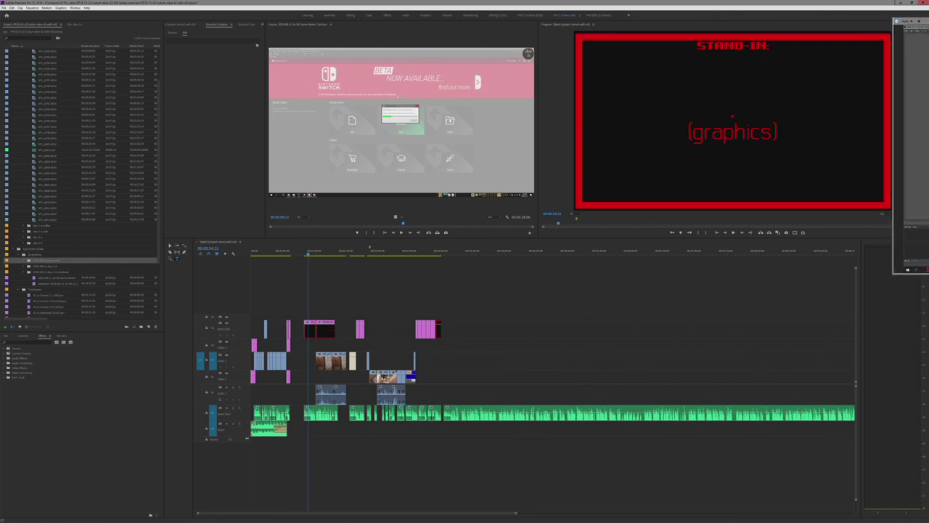
left_click_drag(928, 23, 928, 100)
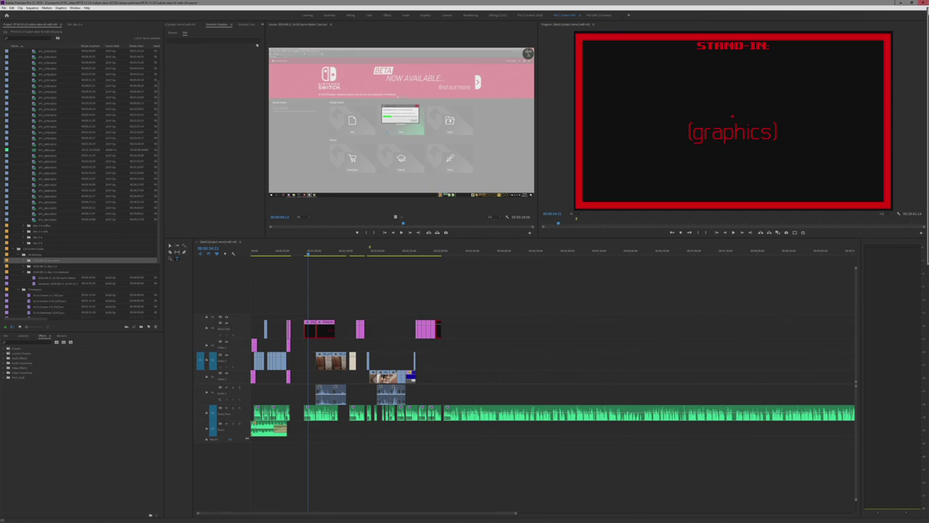
left_click(574, 316)
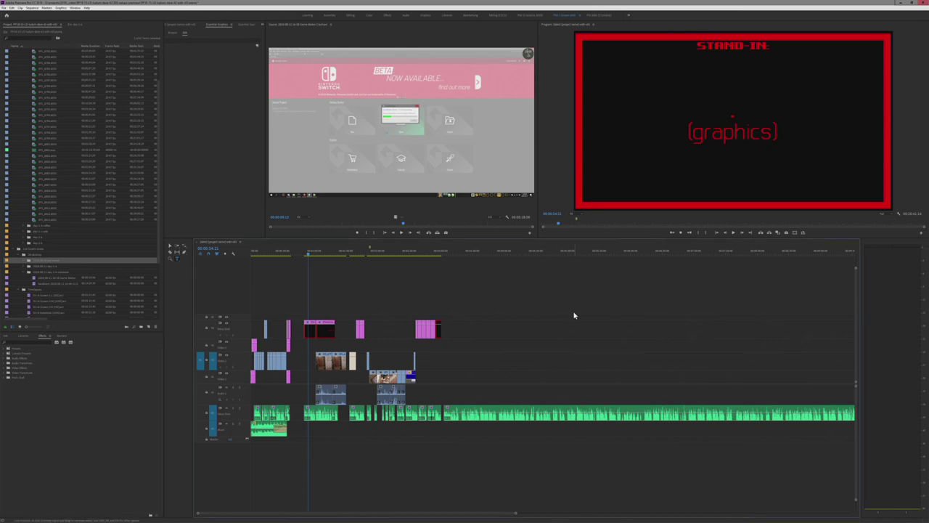